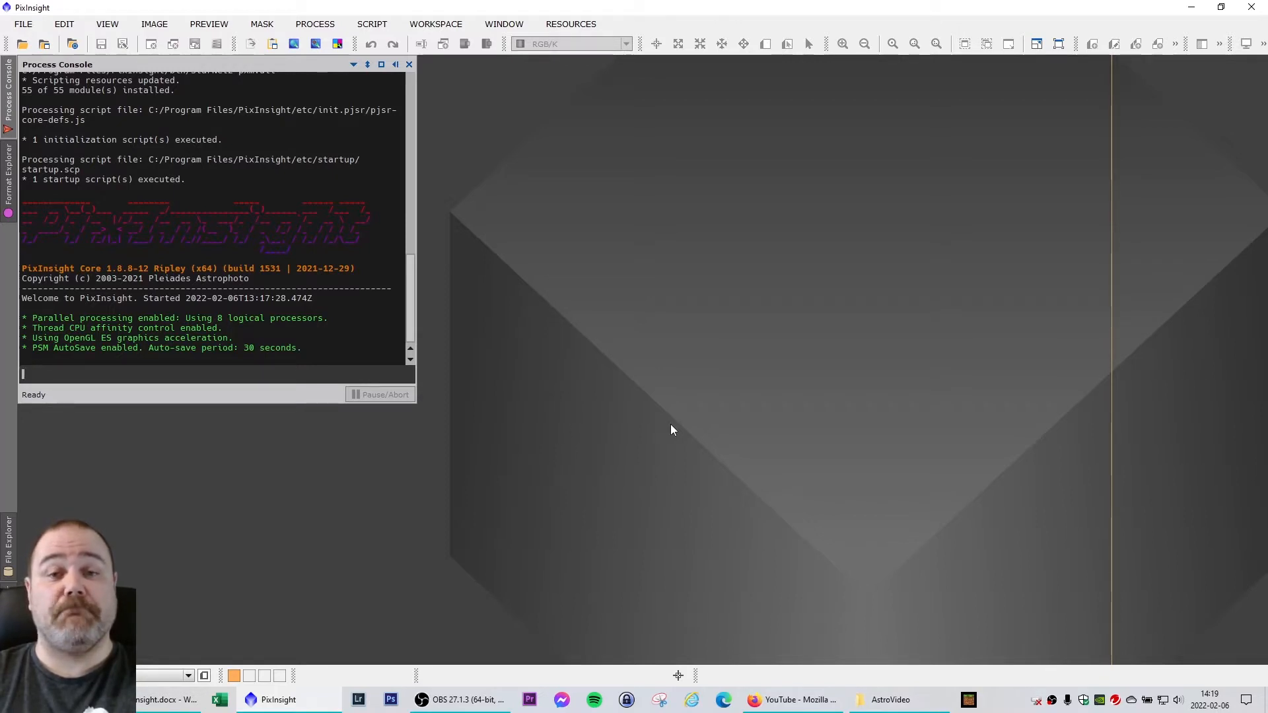
Load the process icon set ProcessIconsMono.xpsm into the workspace and open the ScreenTransferFunction process
{"action": "right_click", "coordinate": [1175, 256]}
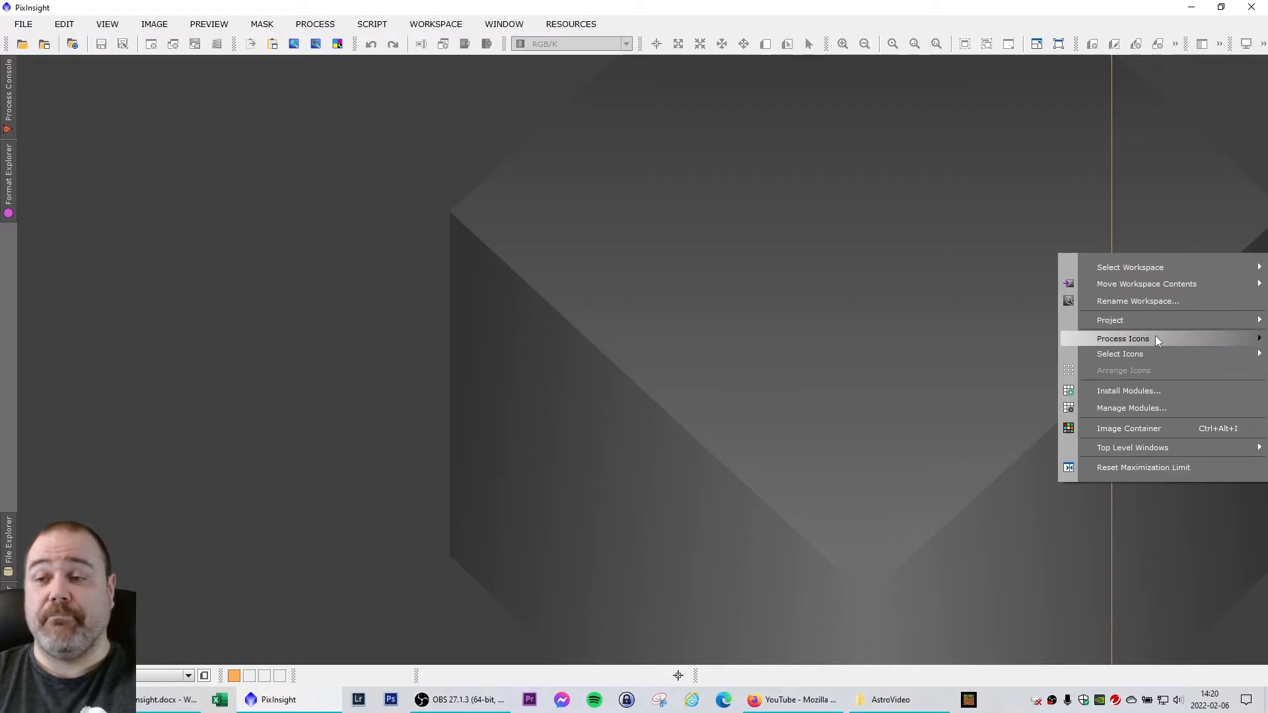
{"action": "mouse_move", "coordinate": [1155, 339]}
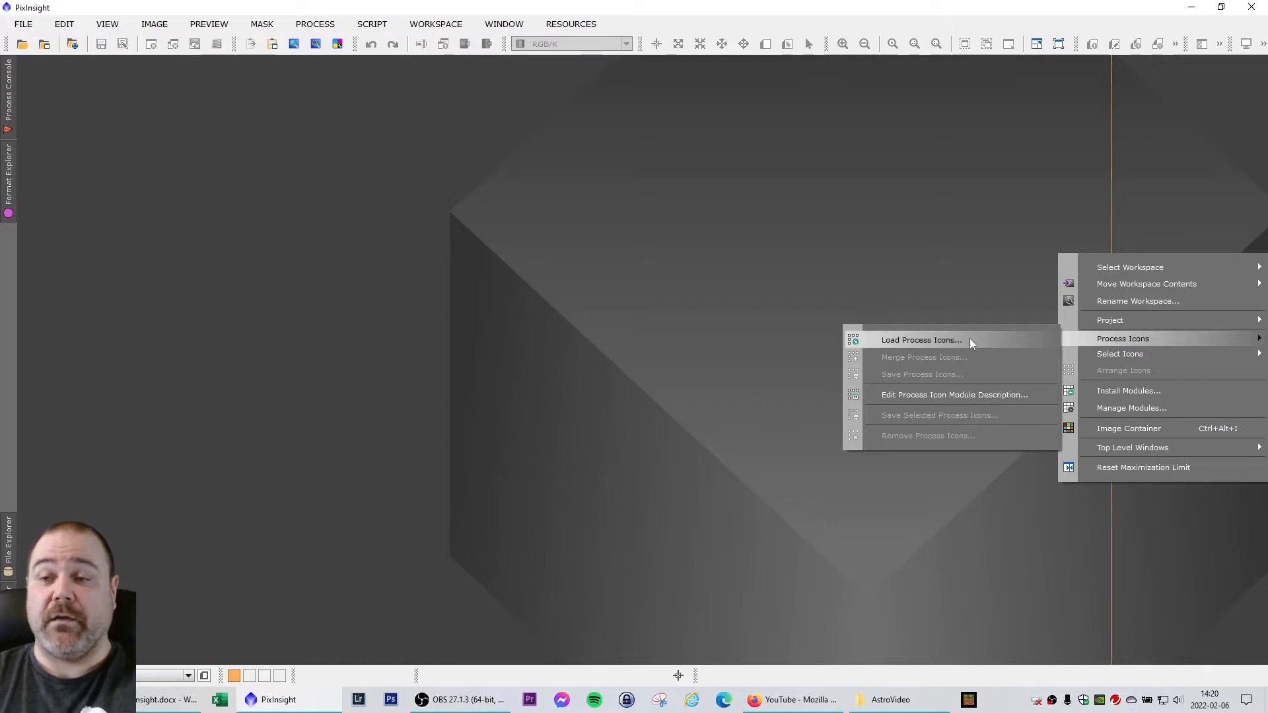
{"action": "left_click", "coordinate": [938, 341]}
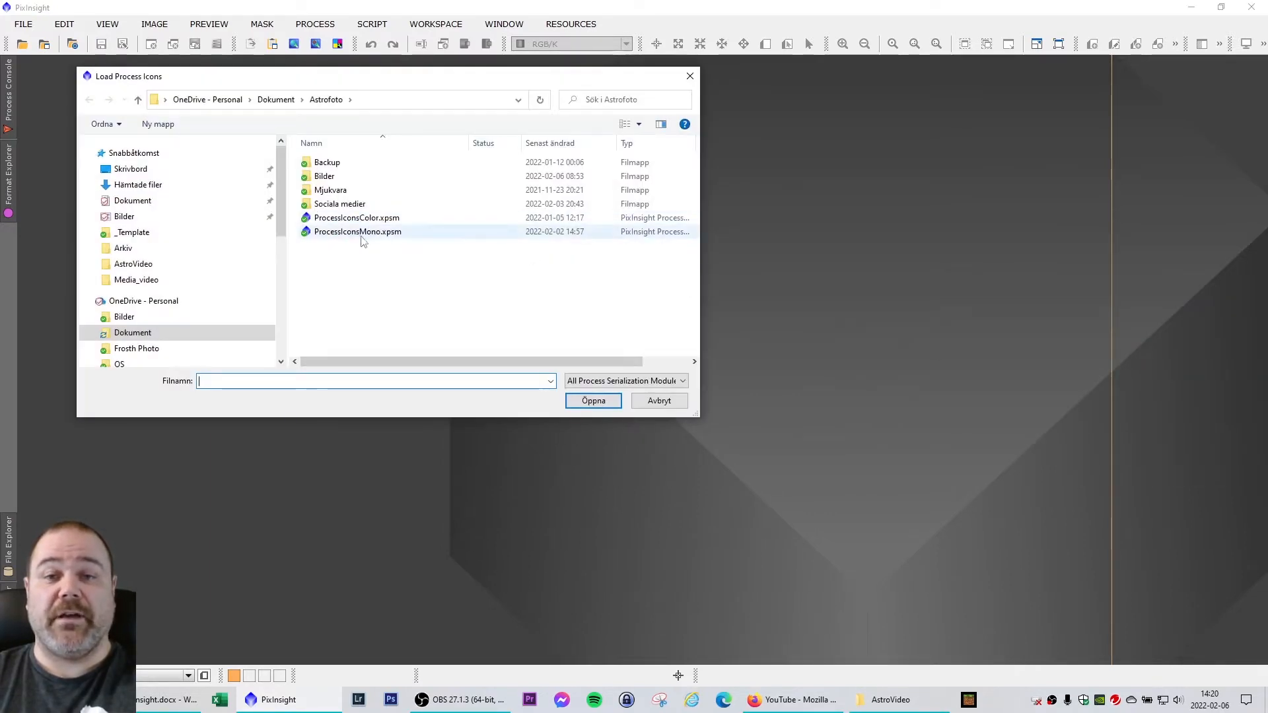
{"action": "left_click", "coordinate": [355, 237]}
{"action": "double_click", "coordinate": [355, 238]}
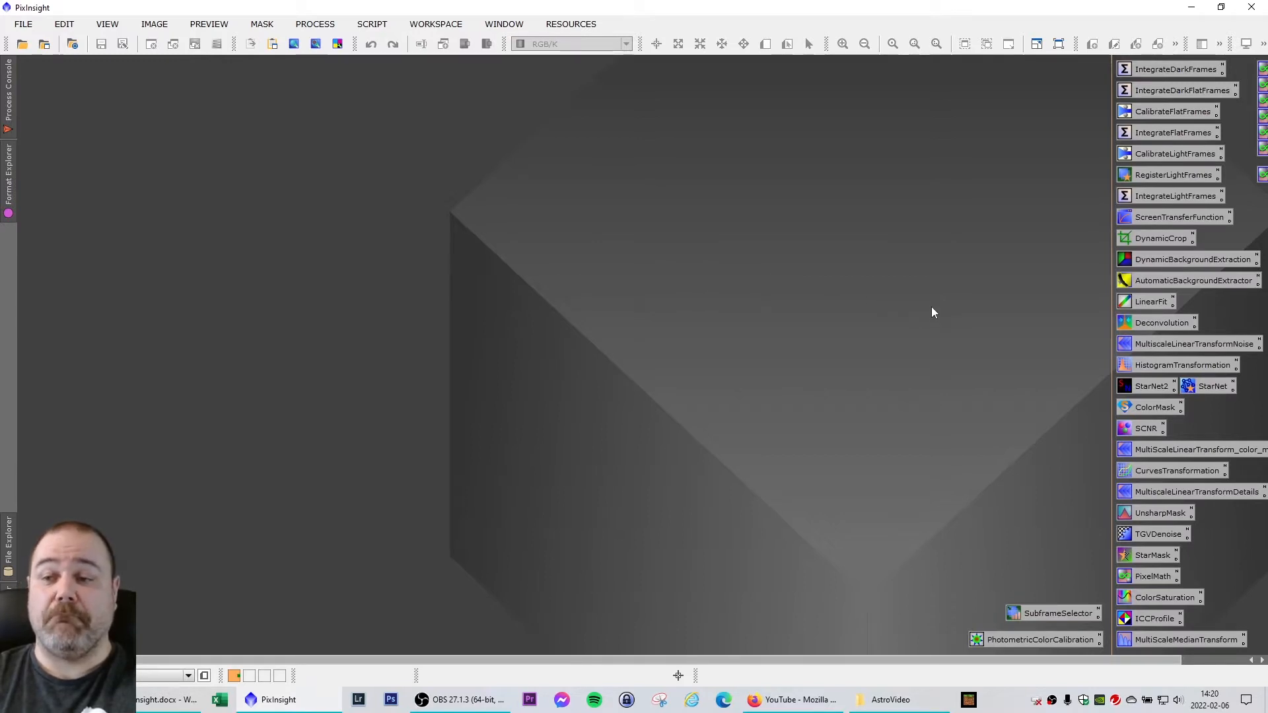
{"action": "double_click", "coordinate": [1155, 222]}
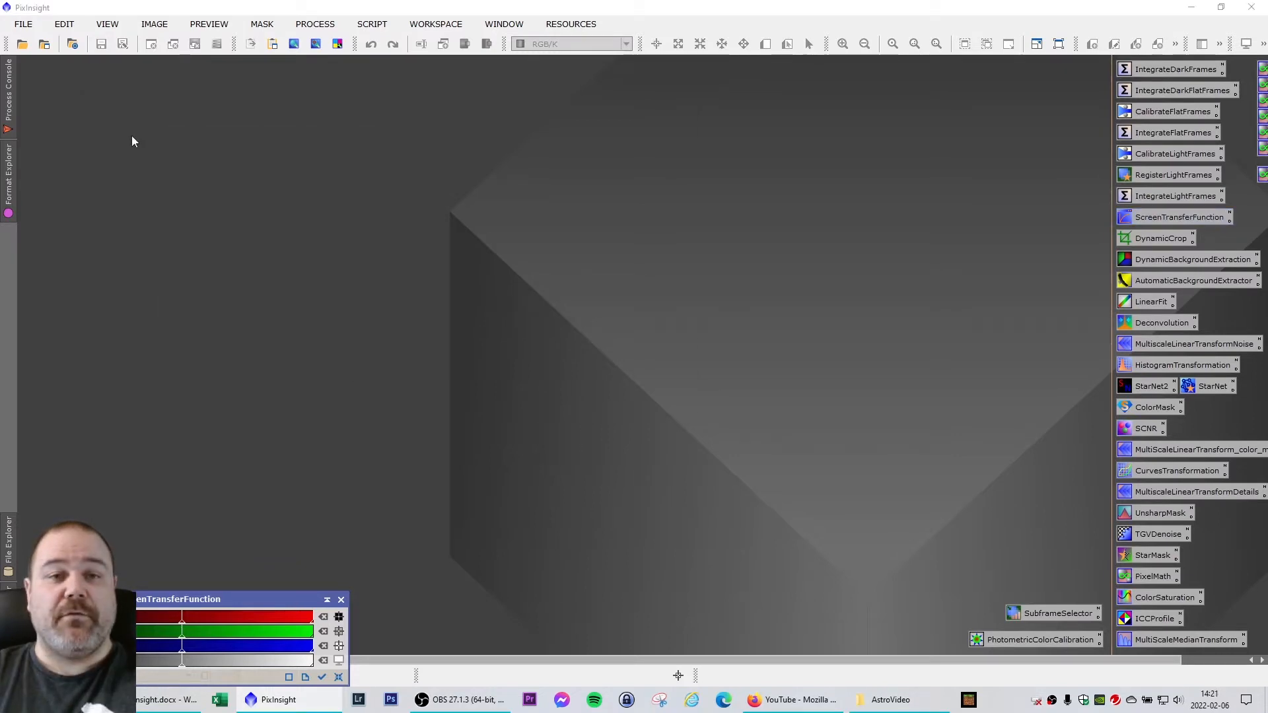
Open the images HA.xisf, OIII.xisf and SII.xisf from the CALDWELL49 SHO G120 E300 -10C project folder
{"action": "double_click", "coordinate": [132, 141]}
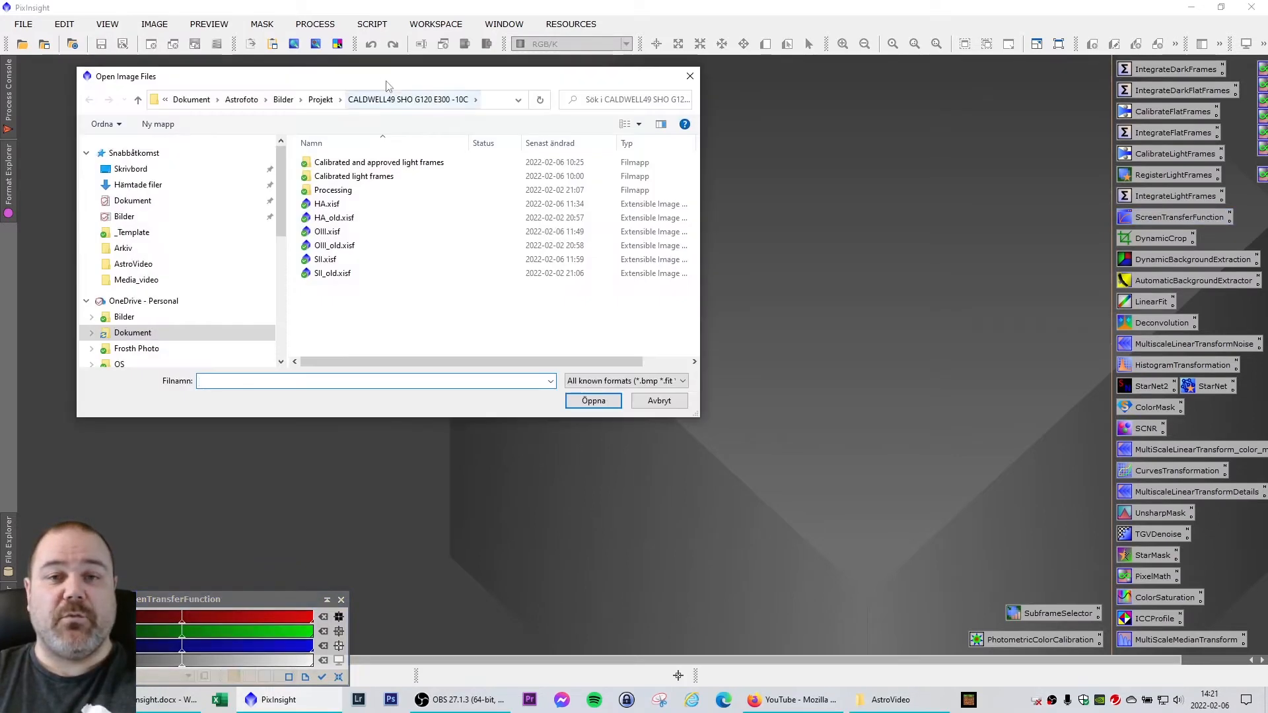
{"action": "left_click", "coordinate": [352, 106]}
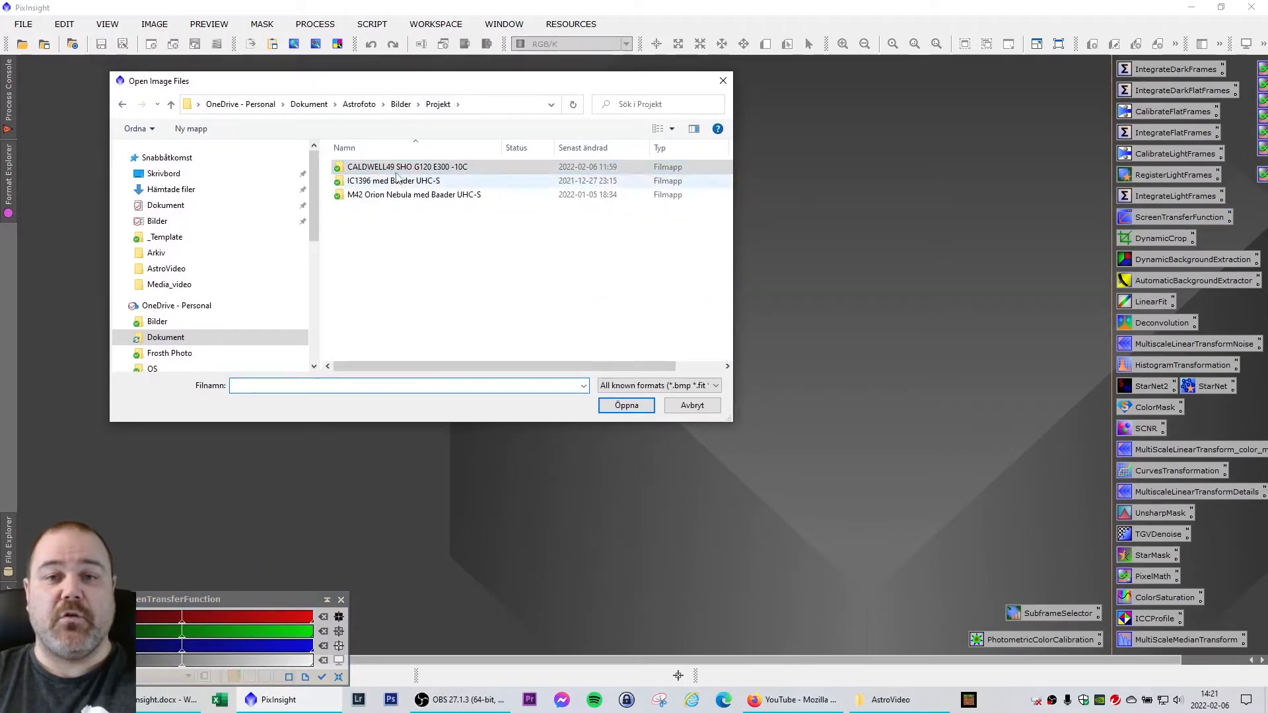
{"action": "double_click", "coordinate": [396, 169]}
{"action": "left_click", "coordinate": [360, 208]}
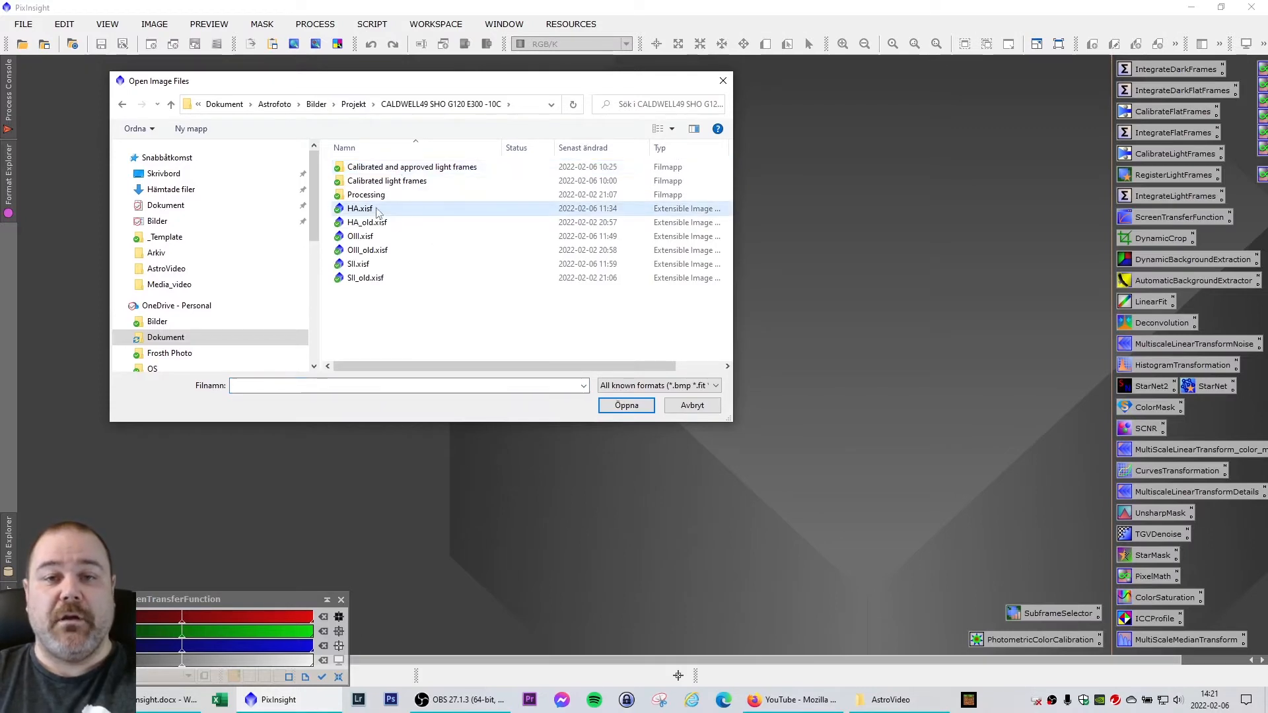
{"action": "left_click", "coordinate": [363, 237], "text": "ctrl"}
{"action": "left_click", "coordinate": [360, 264], "text": "ctrl"}
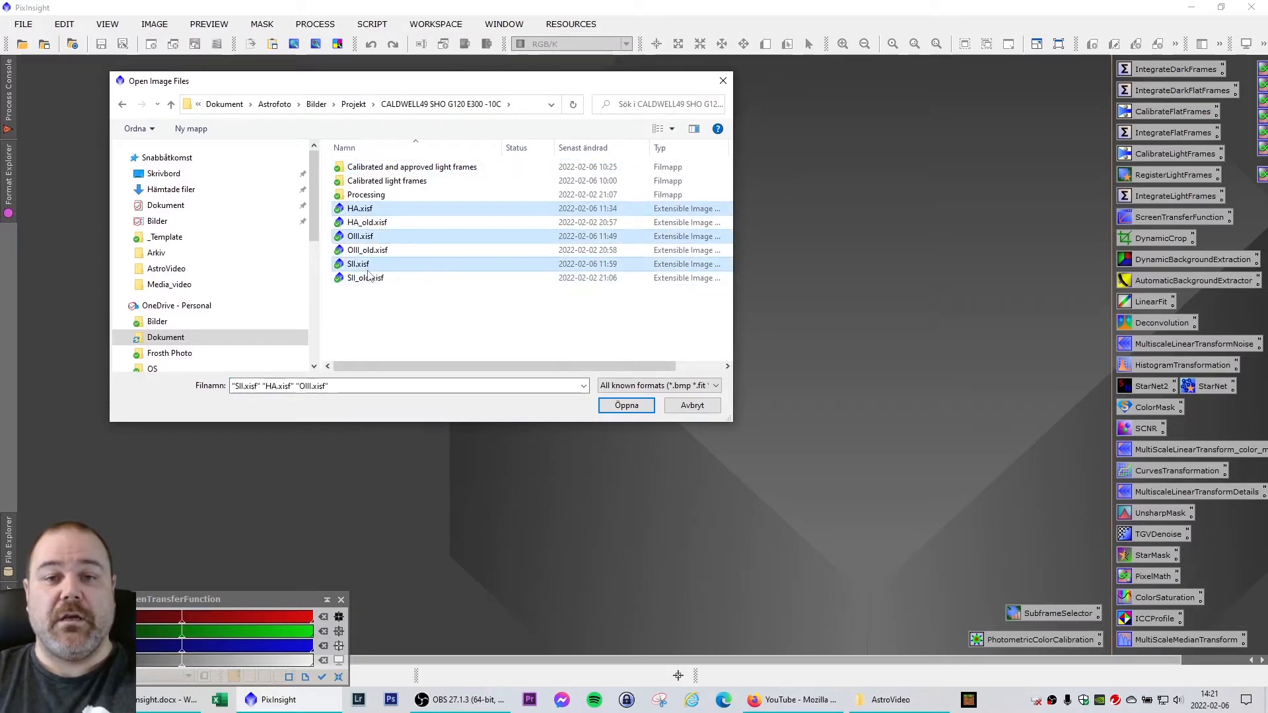
{"action": "left_click", "coordinate": [625, 405]}
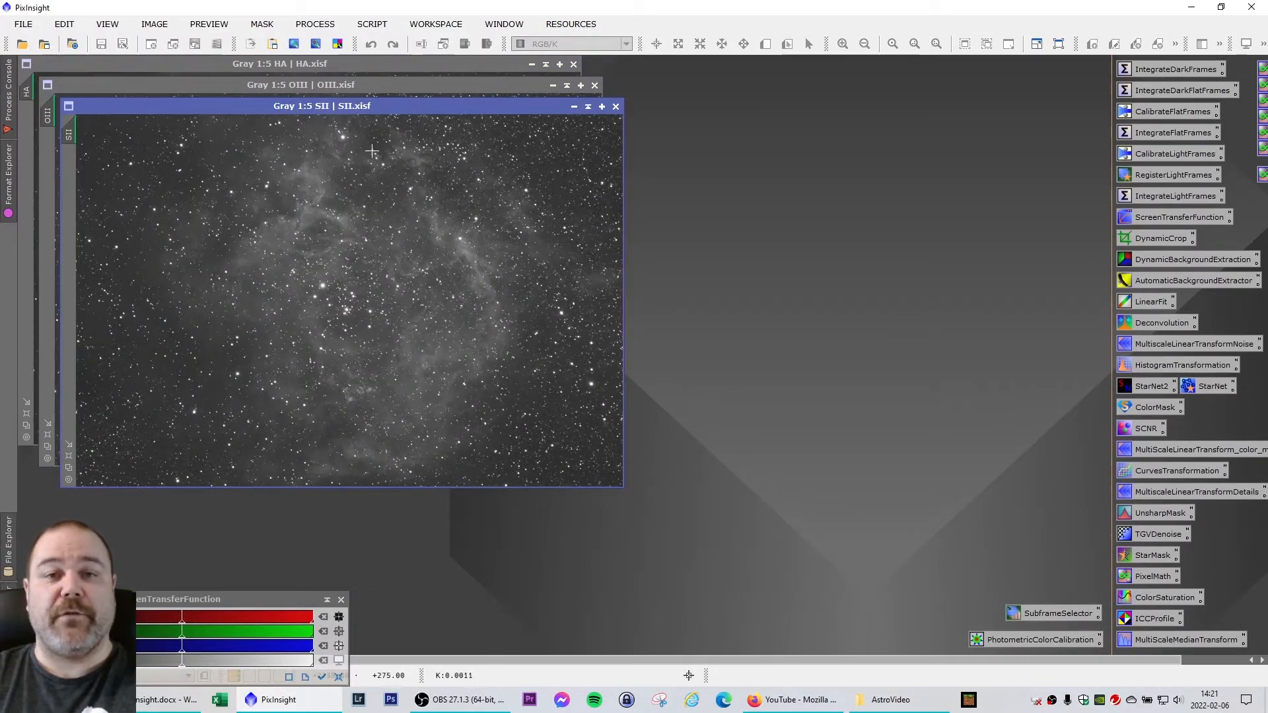
Spread the HA, OIII and SII image windows across the workspace so that each one can be reached
{"action": "left_click_drag", "start_coordinate": [345, 107], "coordinate": [639, 175]}
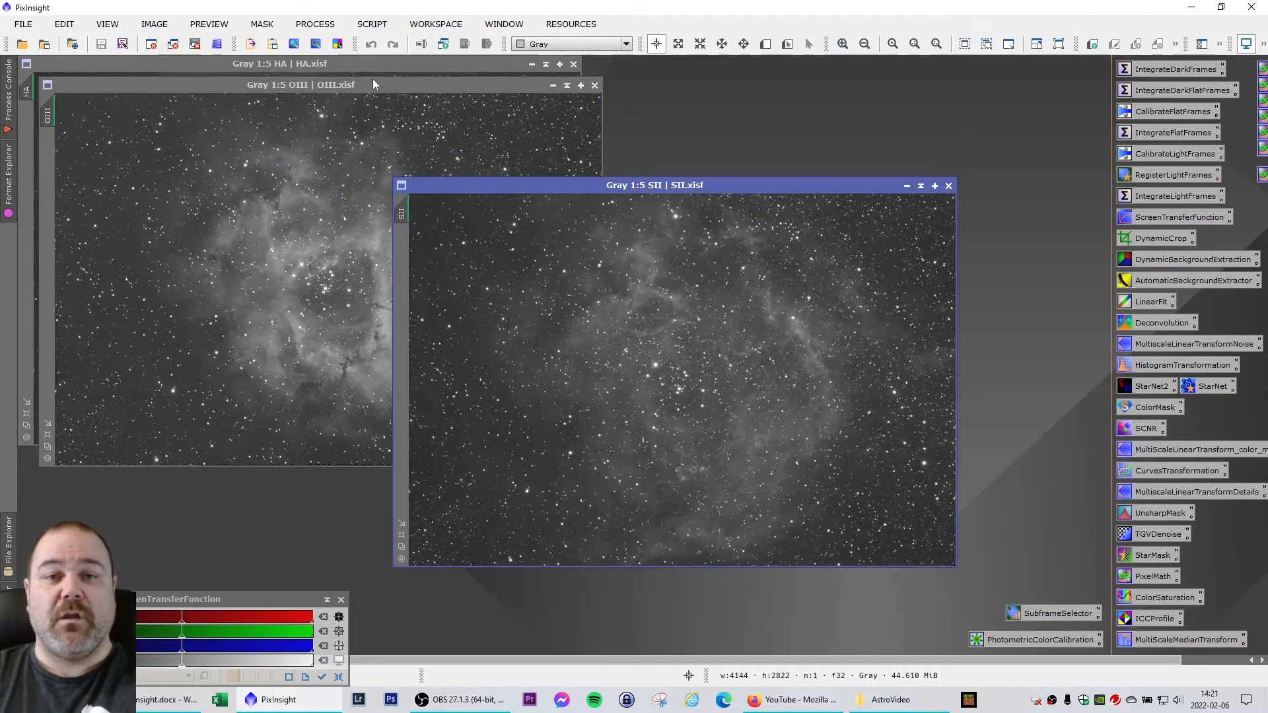
{"action": "left_click_drag", "start_coordinate": [372, 80], "coordinate": [626, 163]}
{"action": "left_click", "coordinate": [326, 65]}
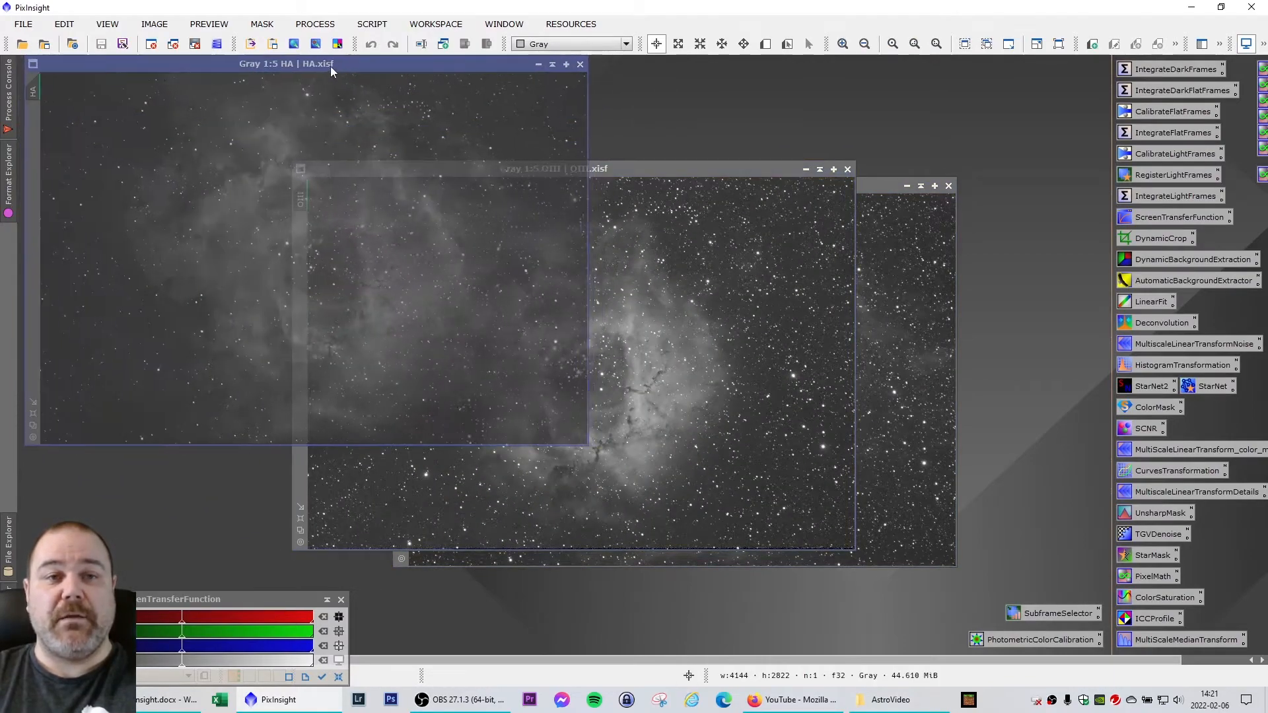
{"action": "left_click", "coordinate": [649, 170]}
{"action": "left_click_drag", "start_coordinate": [649, 169], "coordinate": [940, 64]}
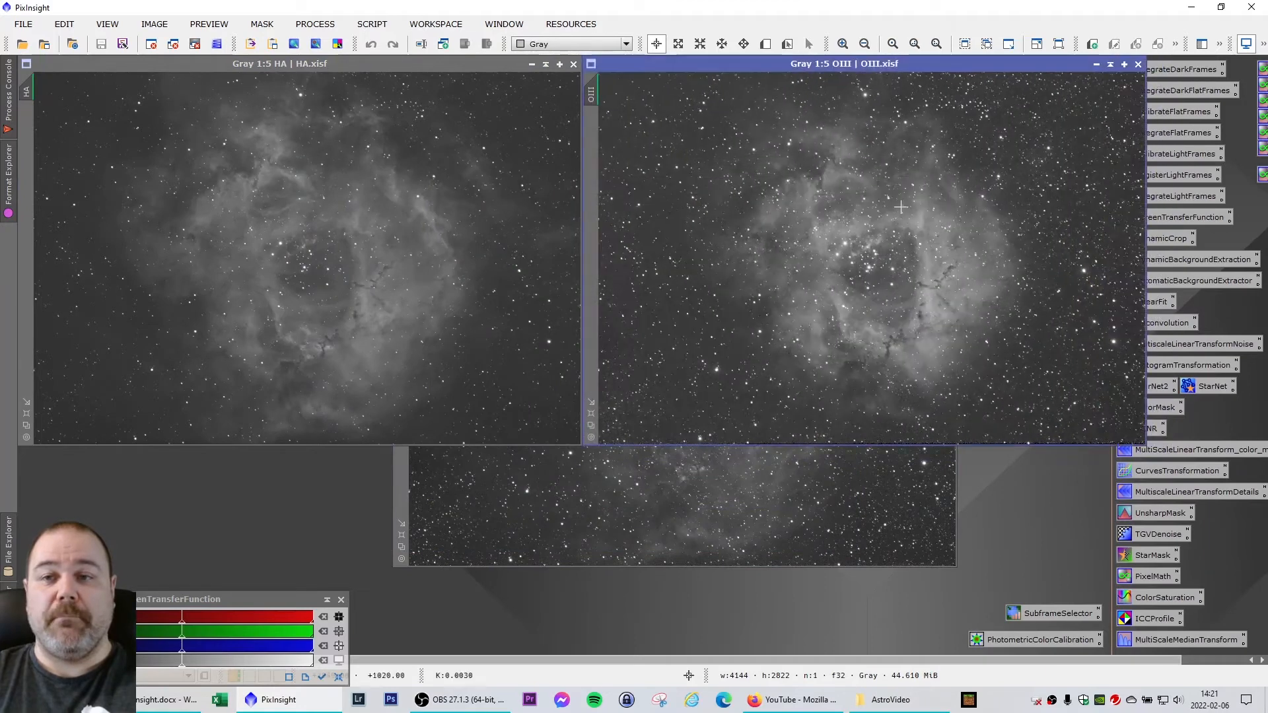
{"action": "left_click", "coordinate": [749, 474]}
{"action": "left_click_drag", "start_coordinate": [650, 187], "coordinate": [566, 279]}
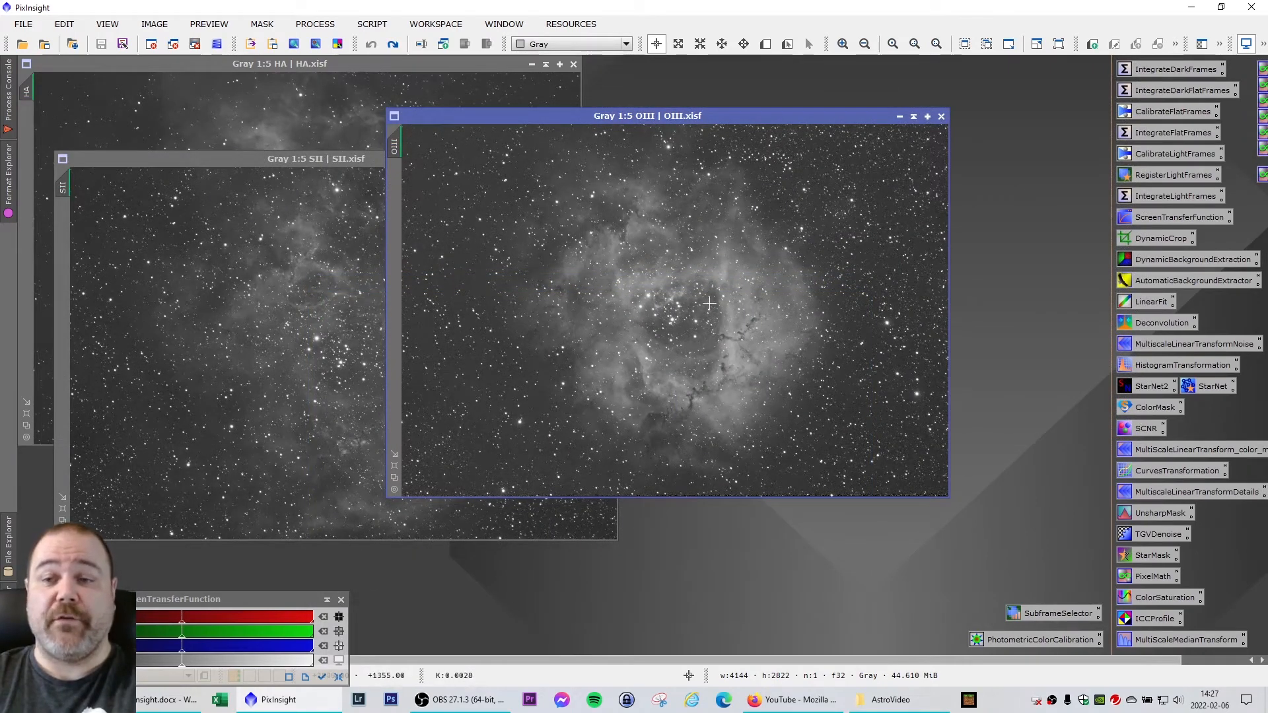
Examine the lower edge of the OIII image at 2:1 for stacking artifacts, then return to the full 1:5 view
{"action": "scroll", "coordinate": [944, 497], "scroll_direction": "up", "scroll_amount": 2}
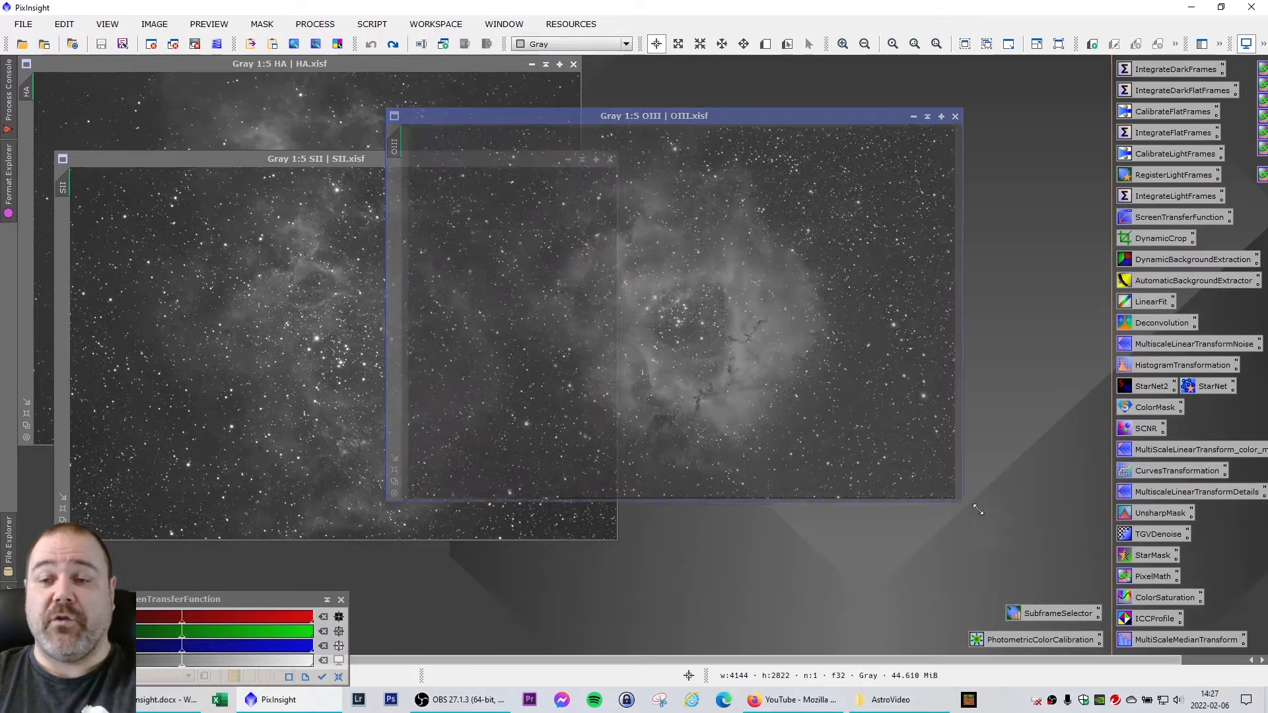
{"action": "scroll", "coordinate": [863, 503], "scroll_direction": "up", "scroll_amount": 3}
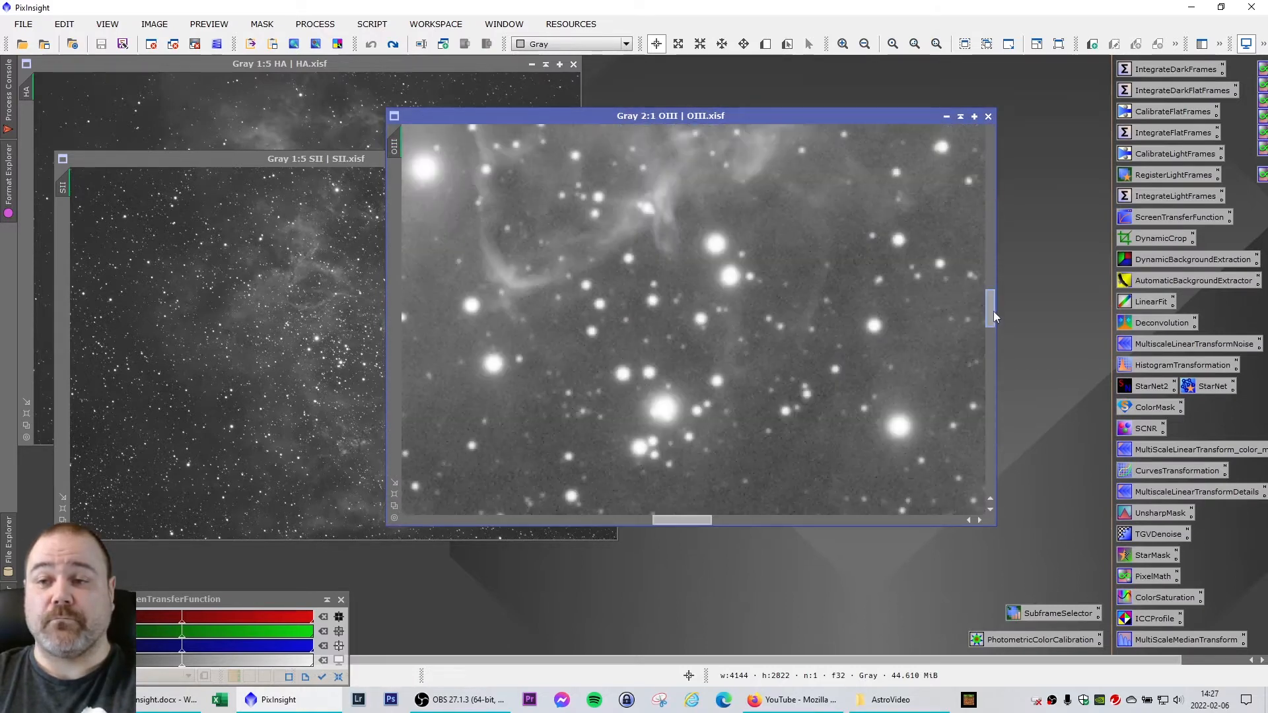
{"action": "left_click_drag", "start_coordinate": [994, 311], "coordinate": [993, 490]}
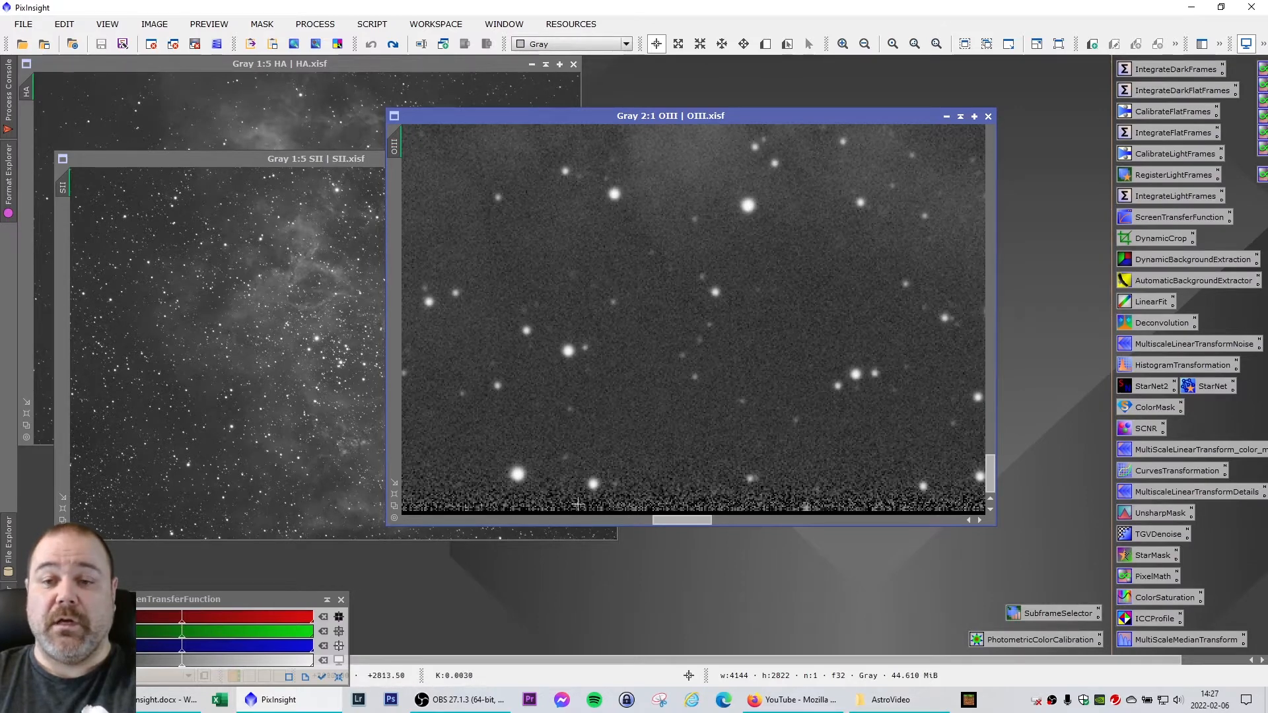
{"action": "scroll", "coordinate": [680, 442], "scroll_direction": "down", "scroll_amount": 4}
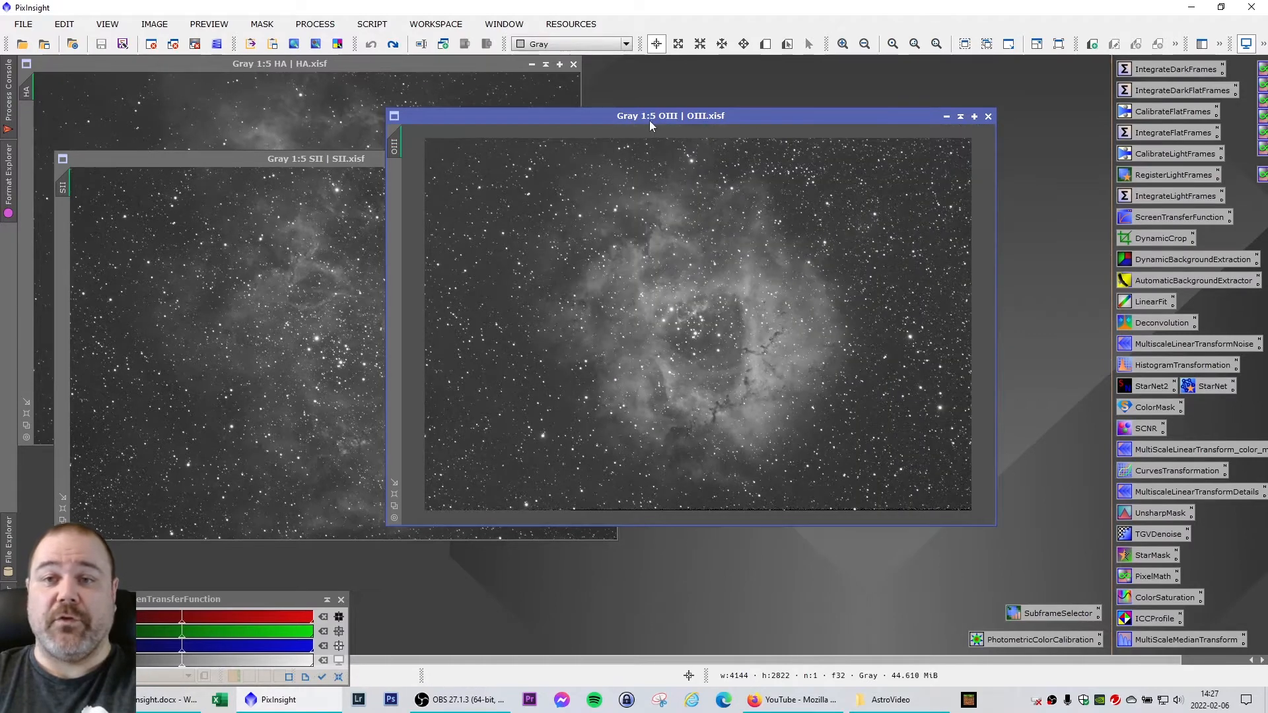
{"action": "left_click_drag", "start_coordinate": [649, 119], "coordinate": [629, 117]}
{"action": "scroll", "coordinate": [629, 124], "scroll_direction": "down", "scroll_amount": 1}
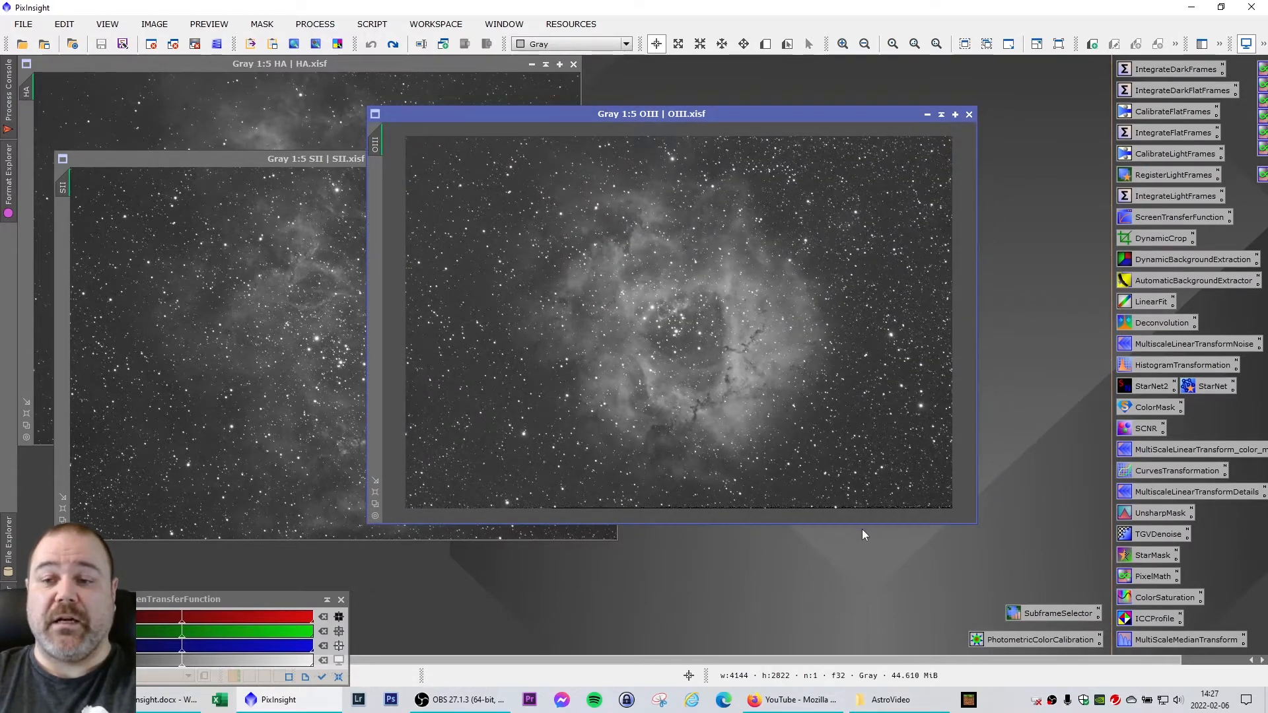
Enlarge the OIII window and set a DynamicCrop frame of 4074 × 2747 pixels that trims all four image edges
{"action": "left_click_drag", "start_coordinate": [863, 523], "coordinate": [864, 597]}
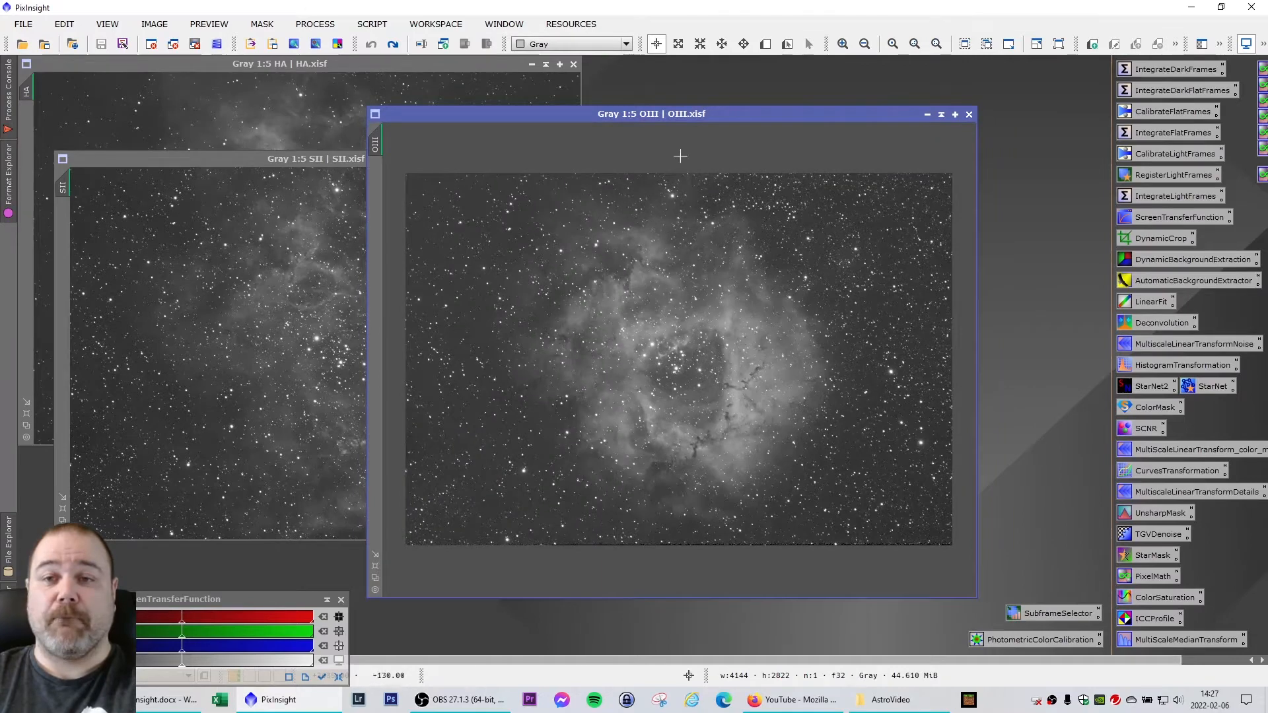
{"action": "left_click_drag", "start_coordinate": [672, 117], "coordinate": [683, 101]}
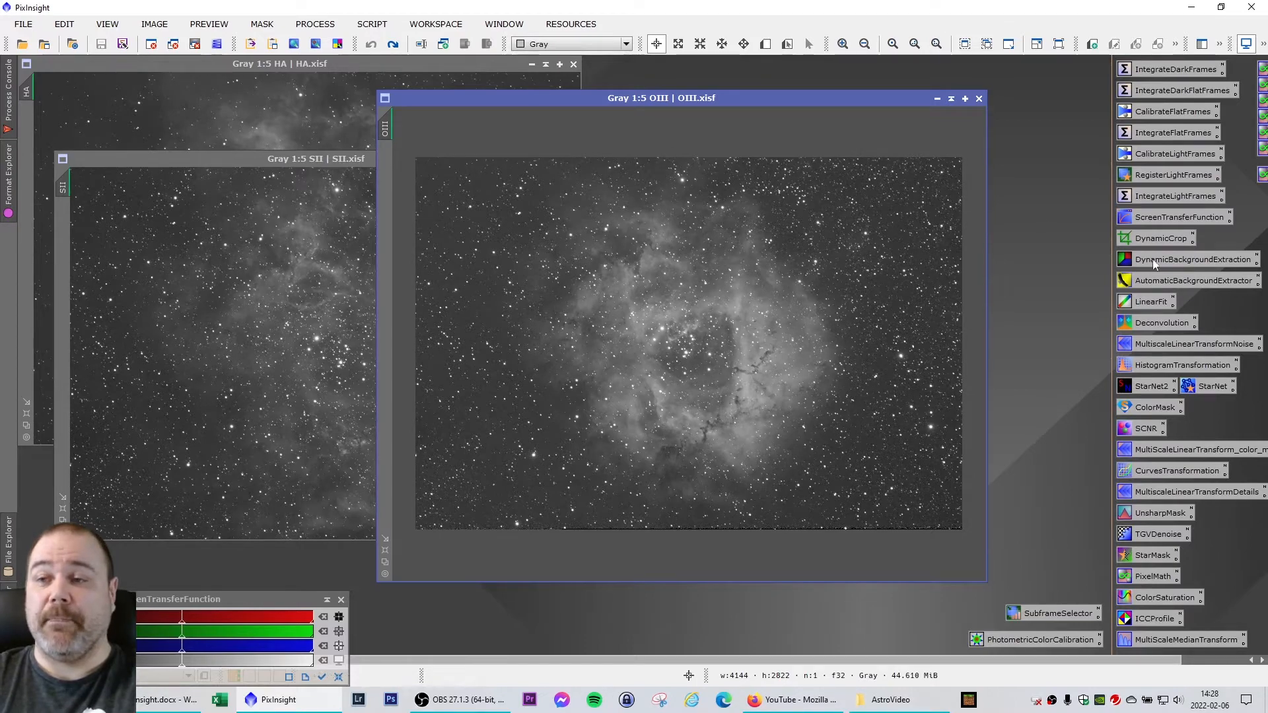
{"action": "double_click", "coordinate": [1152, 239]}
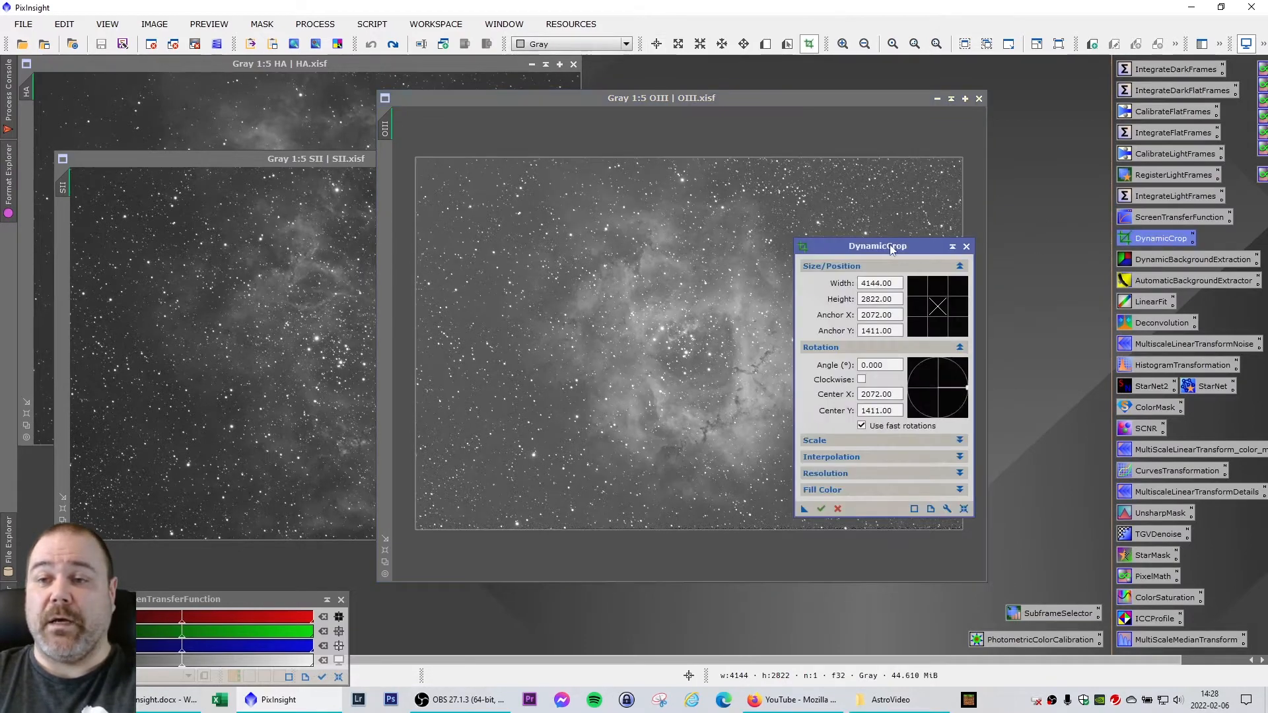
{"action": "left_click_drag", "start_coordinate": [877, 245], "coordinate": [1082, 175]}
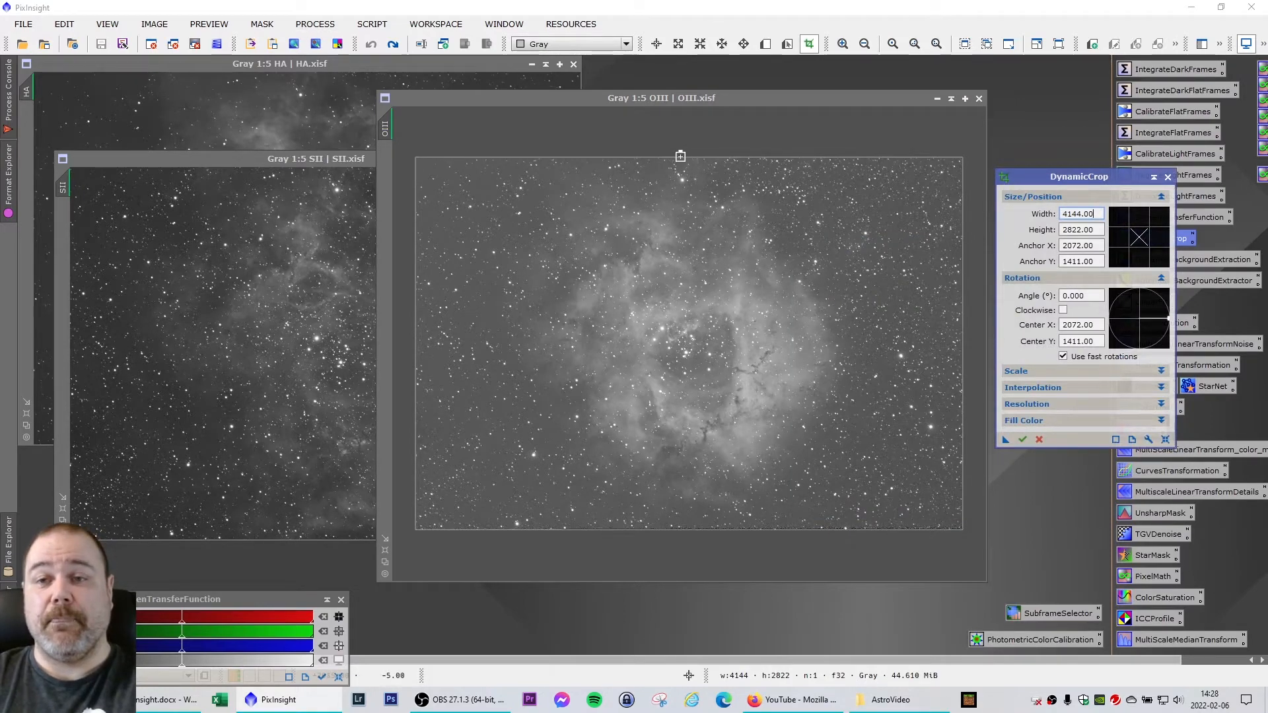
{"action": "left_click_drag", "start_coordinate": [680, 158], "coordinate": [681, 160]}
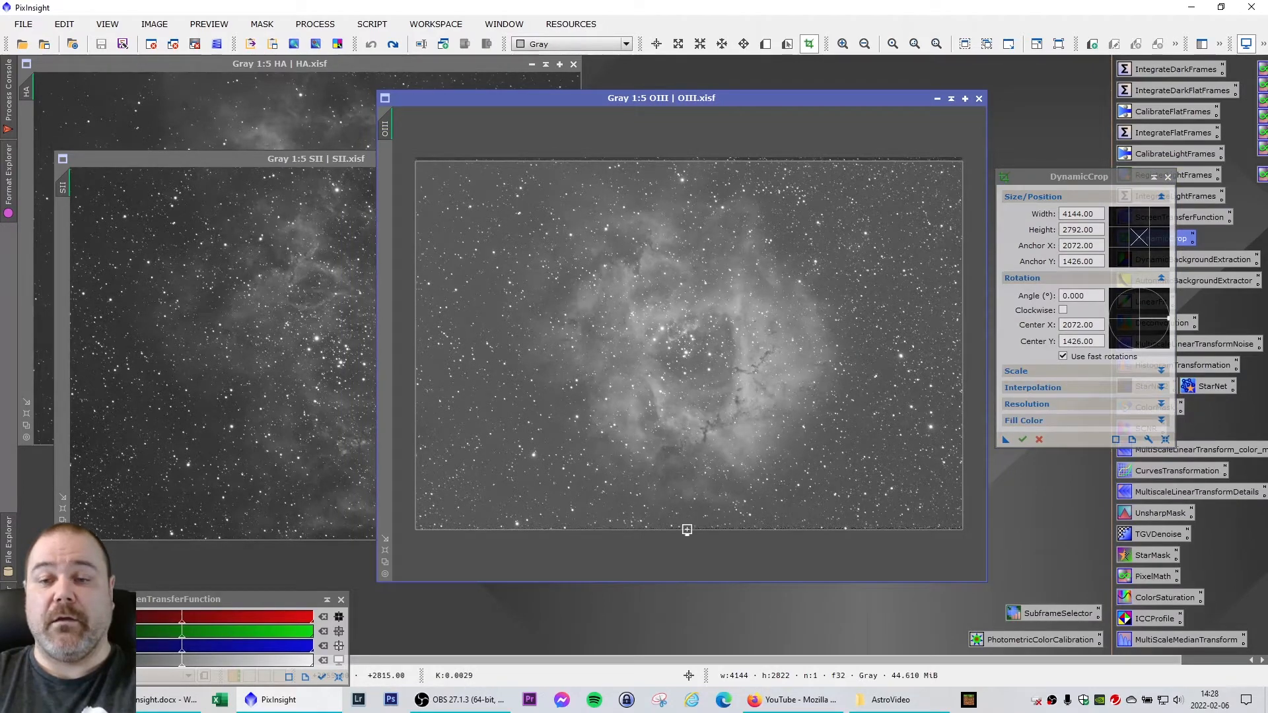
{"action": "left_click_drag", "start_coordinate": [687, 529], "coordinate": [685, 524]}
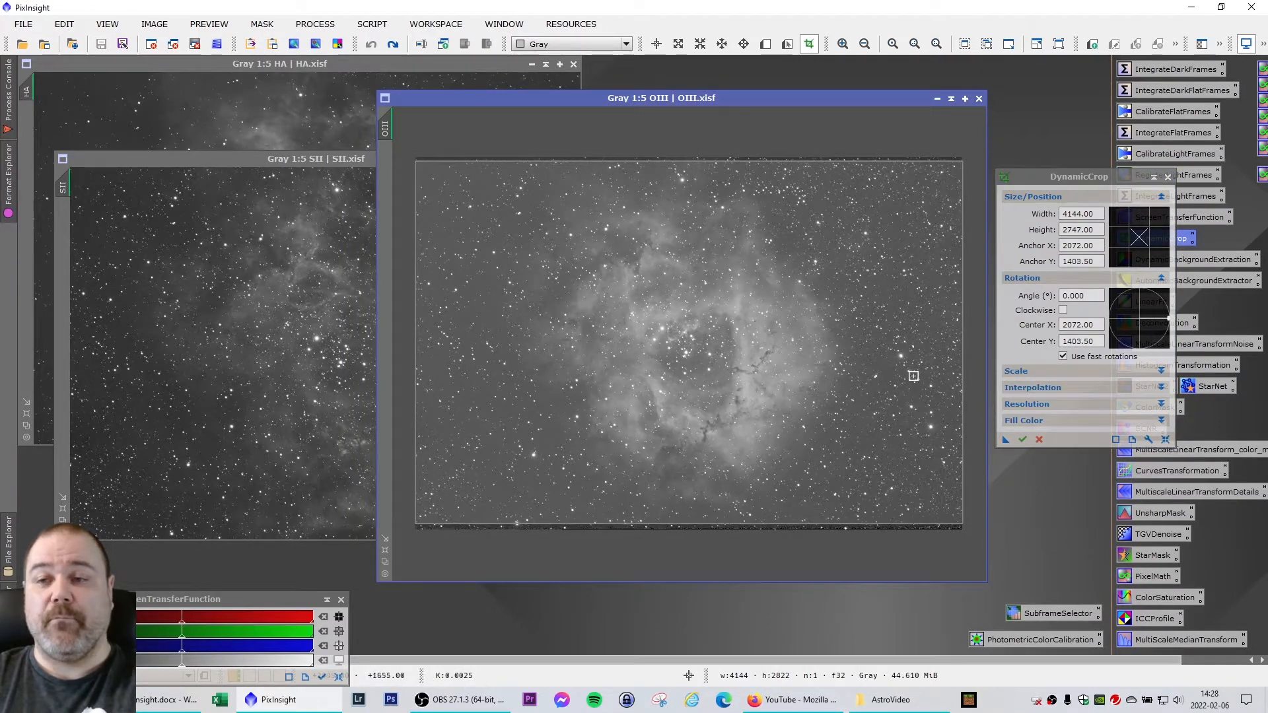
{"action": "left_click_drag", "start_coordinate": [962, 298], "coordinate": [957, 298]}
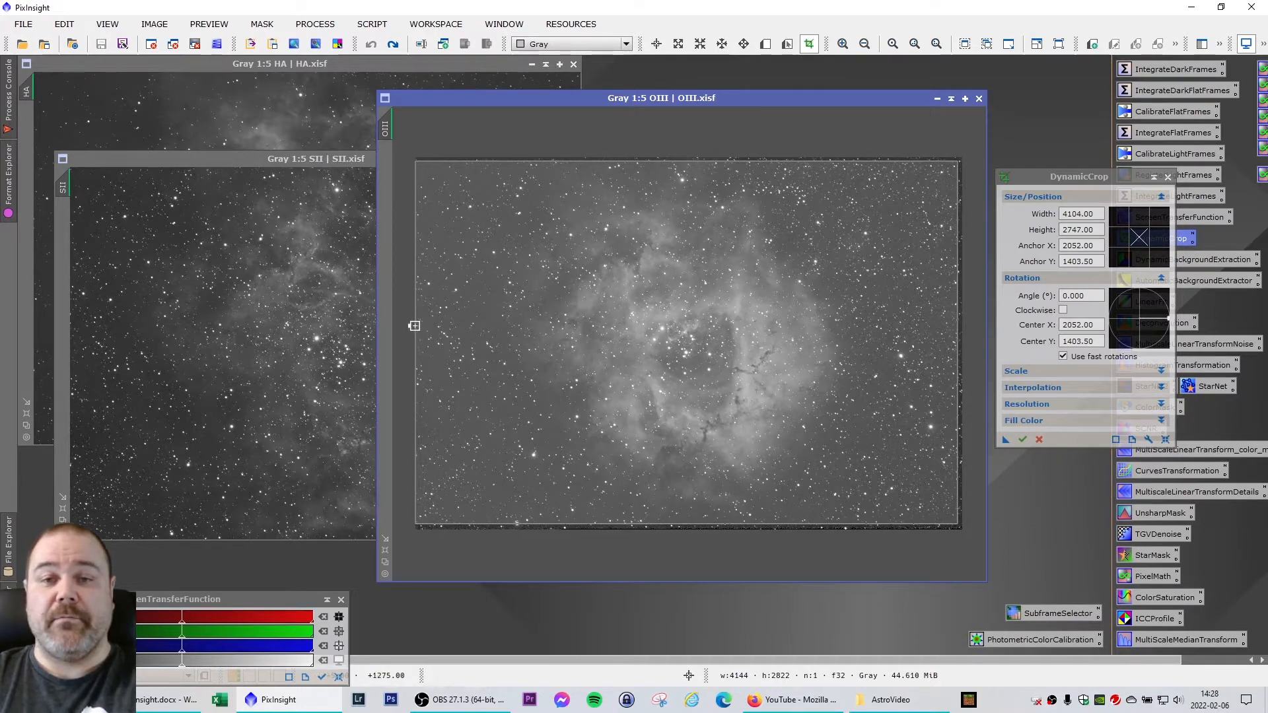
{"action": "left_click_drag", "start_coordinate": [415, 325], "coordinate": [418, 326]}
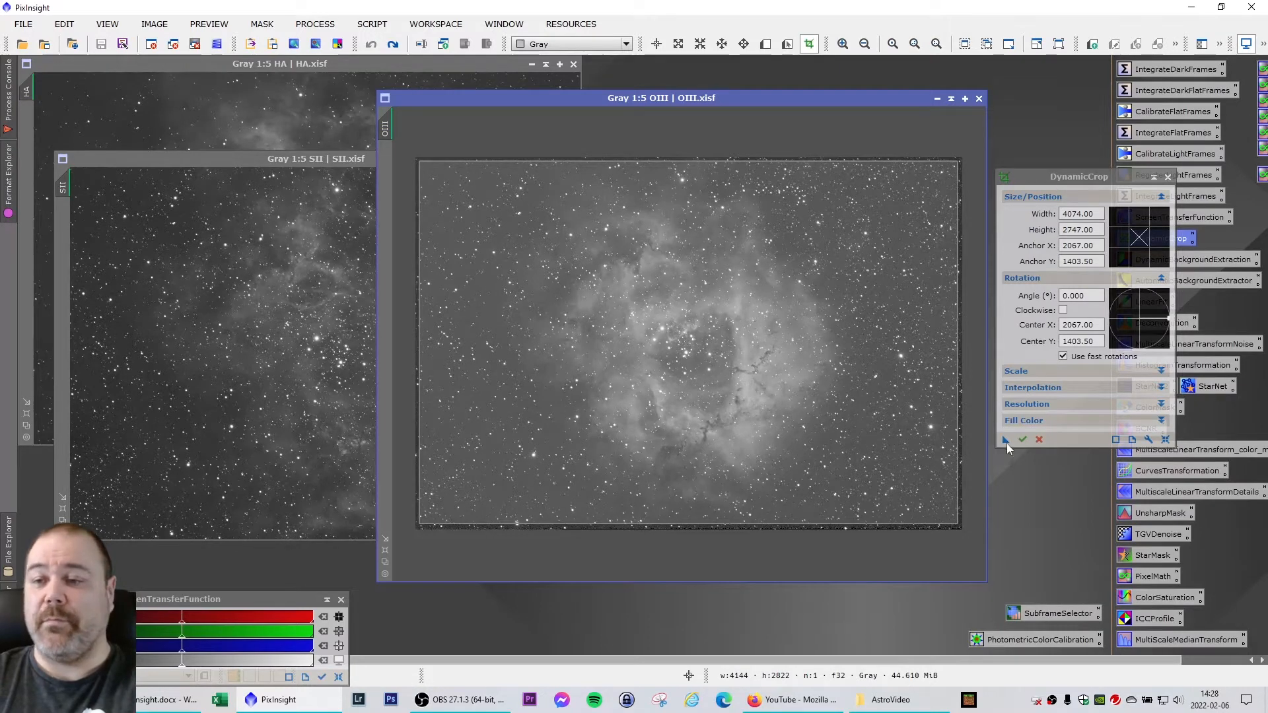
Store the current crop settings as a new process icon on the workspace and close DynamicCrop
{"action": "left_click_drag", "start_coordinate": [1005, 439], "coordinate": [530, 631]}
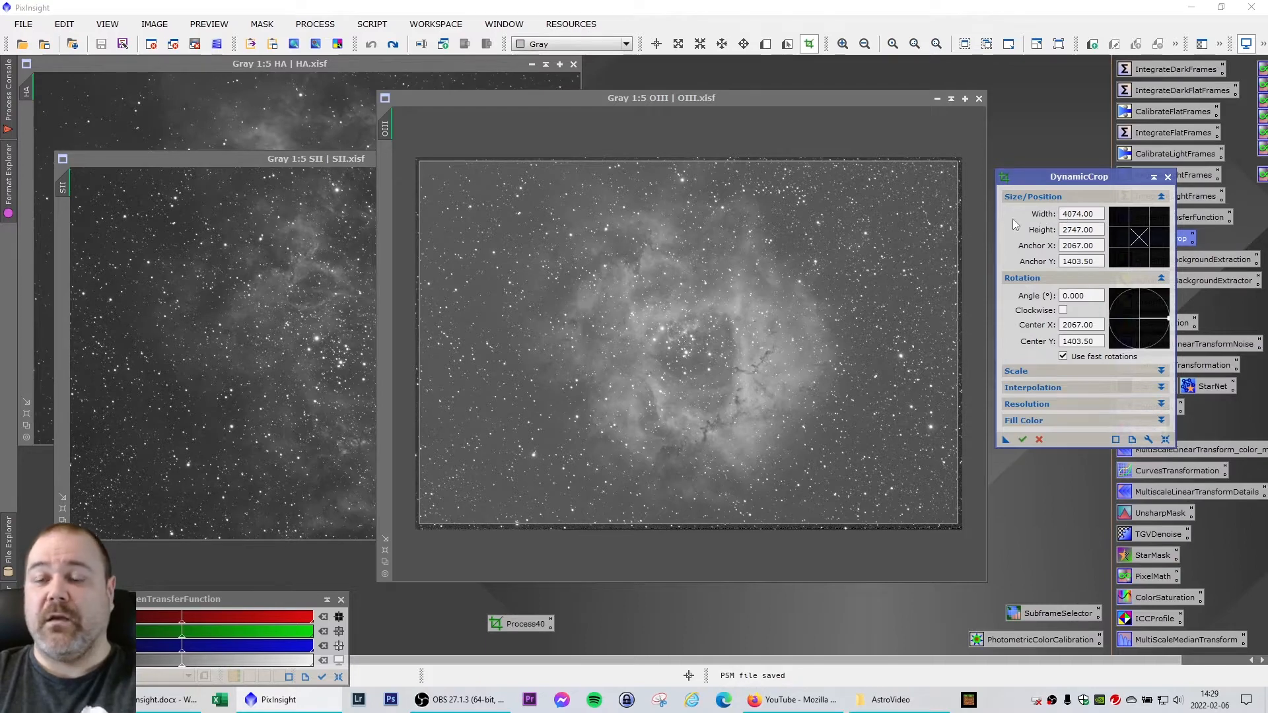
{"action": "left_click", "coordinate": [1168, 177]}
{"action": "left_click", "coordinate": [604, 368]}
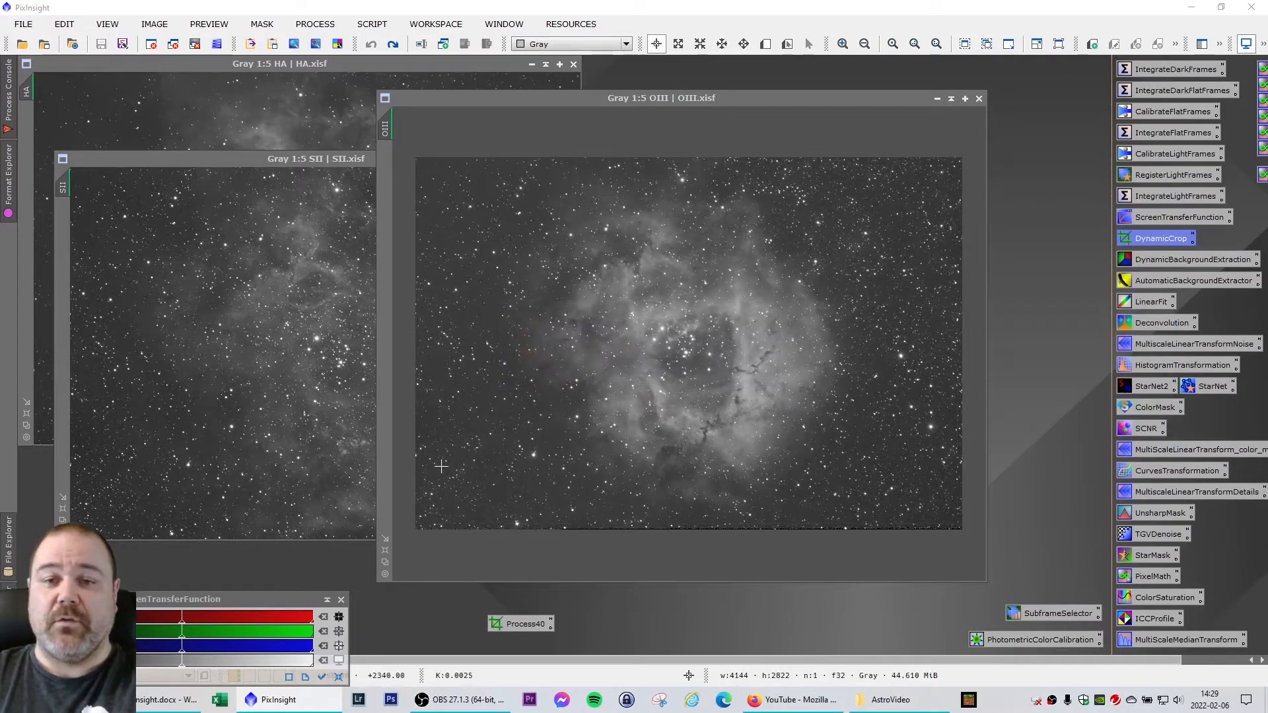
Reopen the stored crop instance and apply the same crop to the SII and HA images
{"action": "double_click", "coordinate": [515, 623]}
{"action": "left_click_drag", "start_coordinate": [1077, 177], "coordinate": [1113, 103]}
{"action": "left_click_drag", "start_coordinate": [723, 105], "coordinate": [845, 294]}
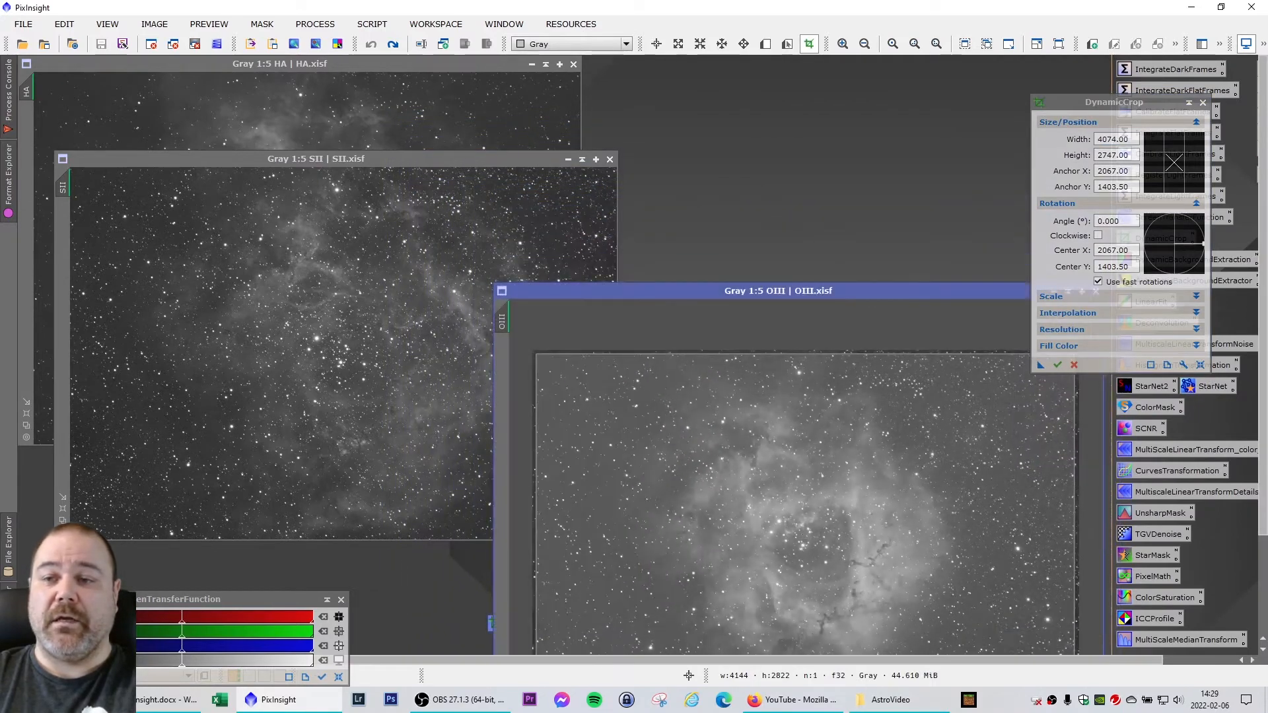
{"action": "double_click", "coordinate": [196, 263]}
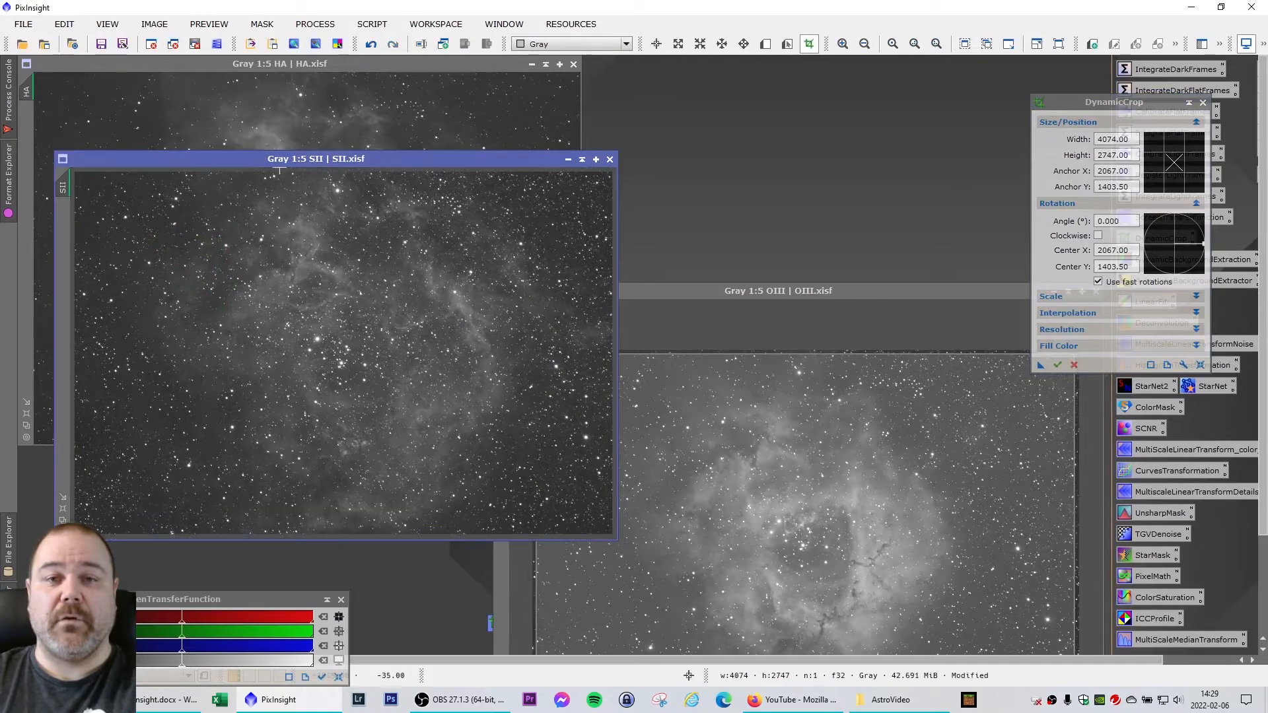
{"action": "left_click_drag", "start_coordinate": [1039, 366], "coordinate": [220, 111]}
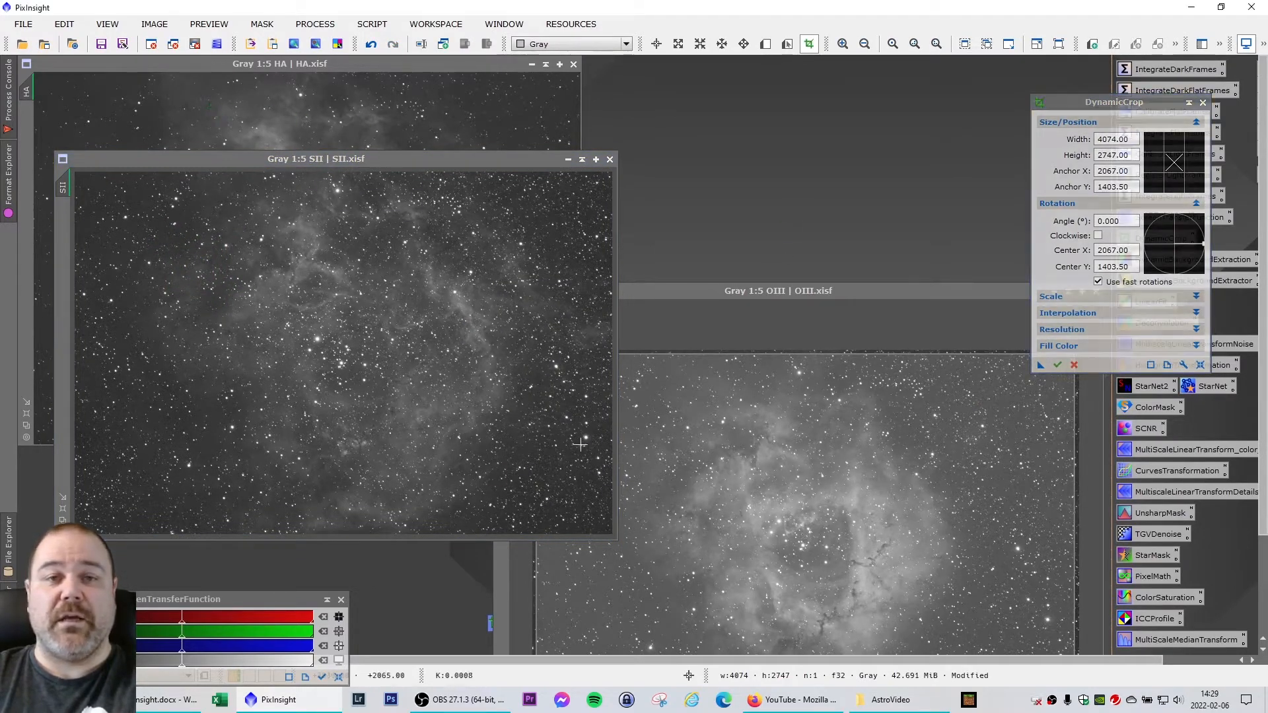
Execute the crop on the OIII image and fit its window to the cropped picture
{"action": "left_click_drag", "start_coordinate": [818, 291], "coordinate": [671, 123]}
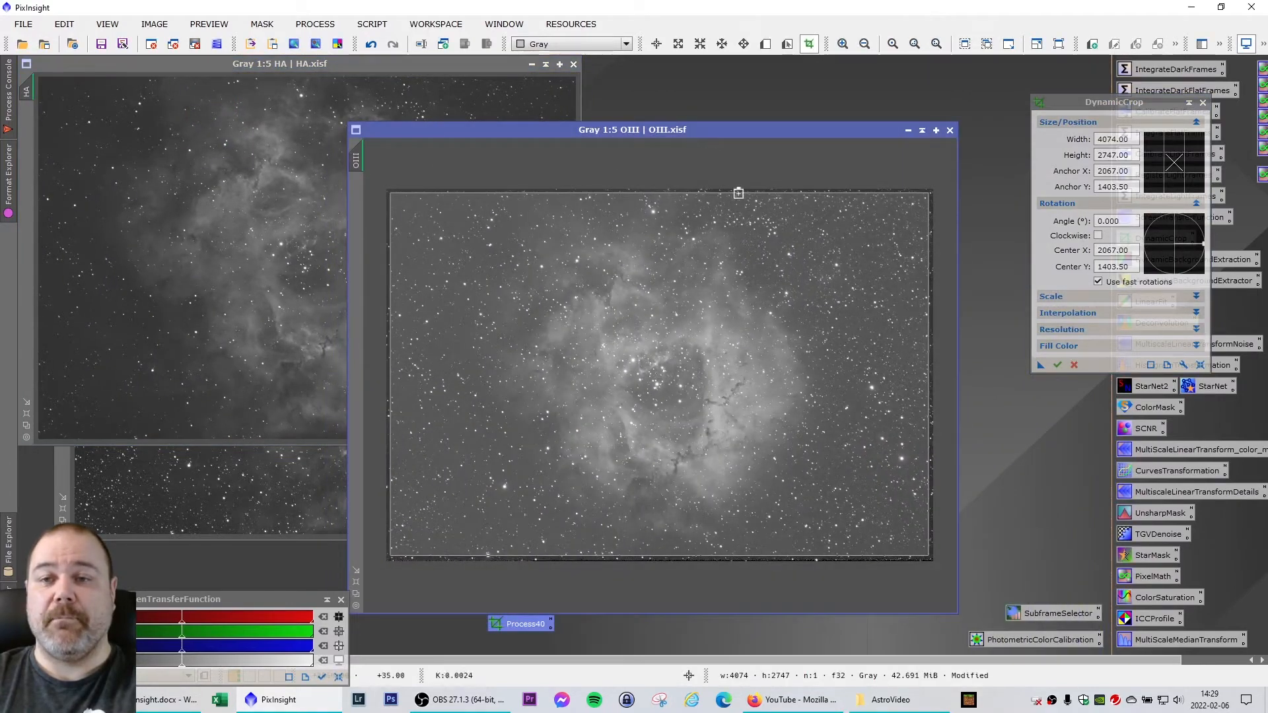
{"action": "left_click", "coordinate": [1056, 364]}
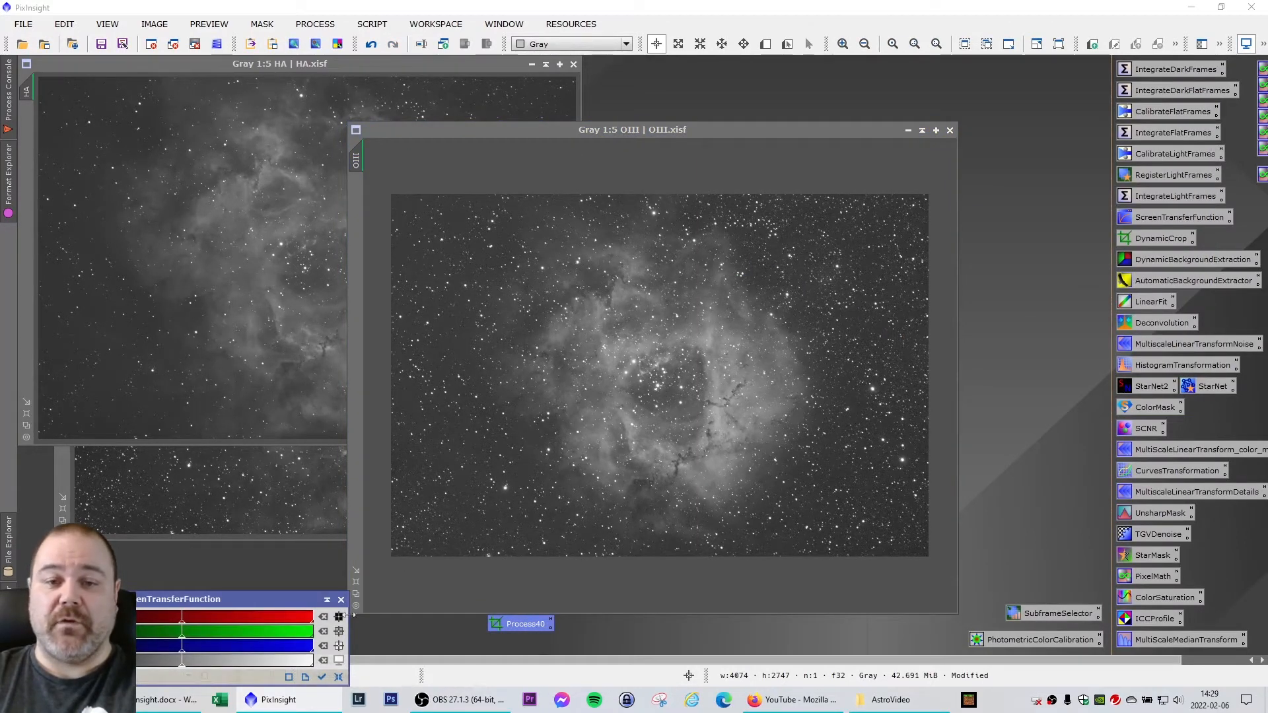
{"action": "left_click", "coordinate": [355, 593]}
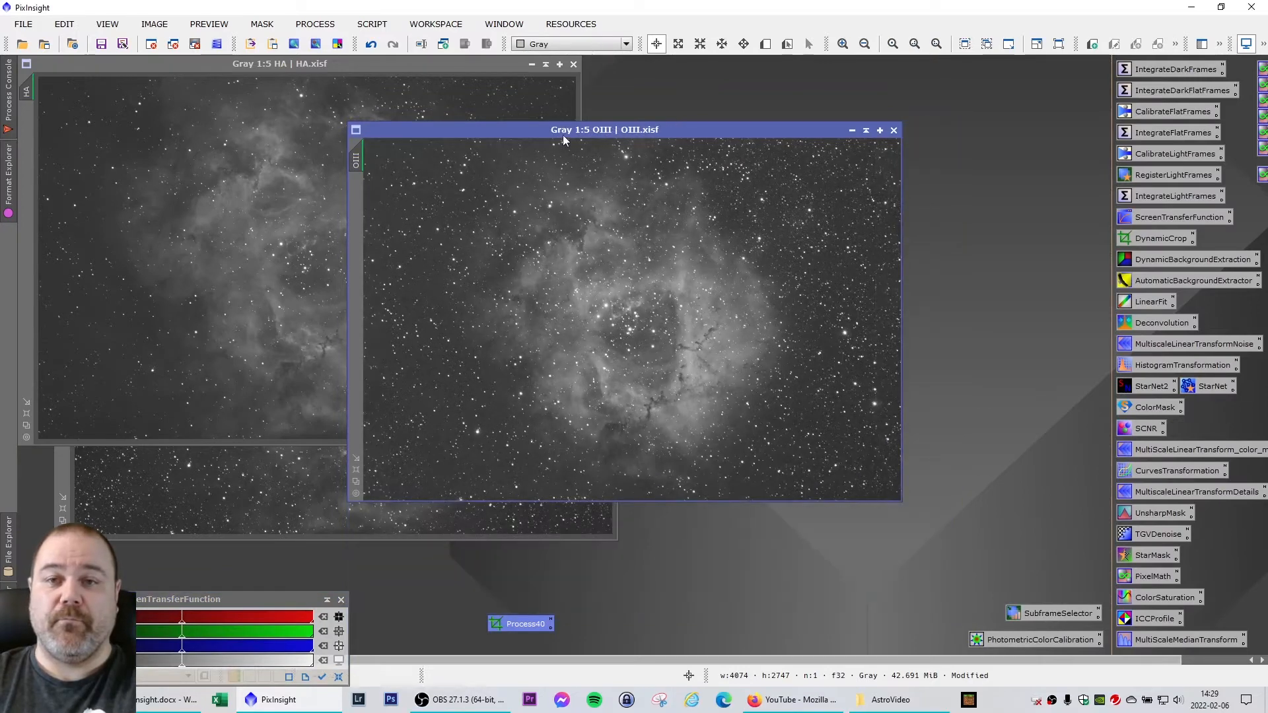
Fit the HA and SII windows to their cropped images and spread the three image windows across the workspace
{"action": "left_click_drag", "start_coordinate": [563, 135], "coordinate": [767, 141]}
{"action": "left_click", "coordinate": [27, 414]}
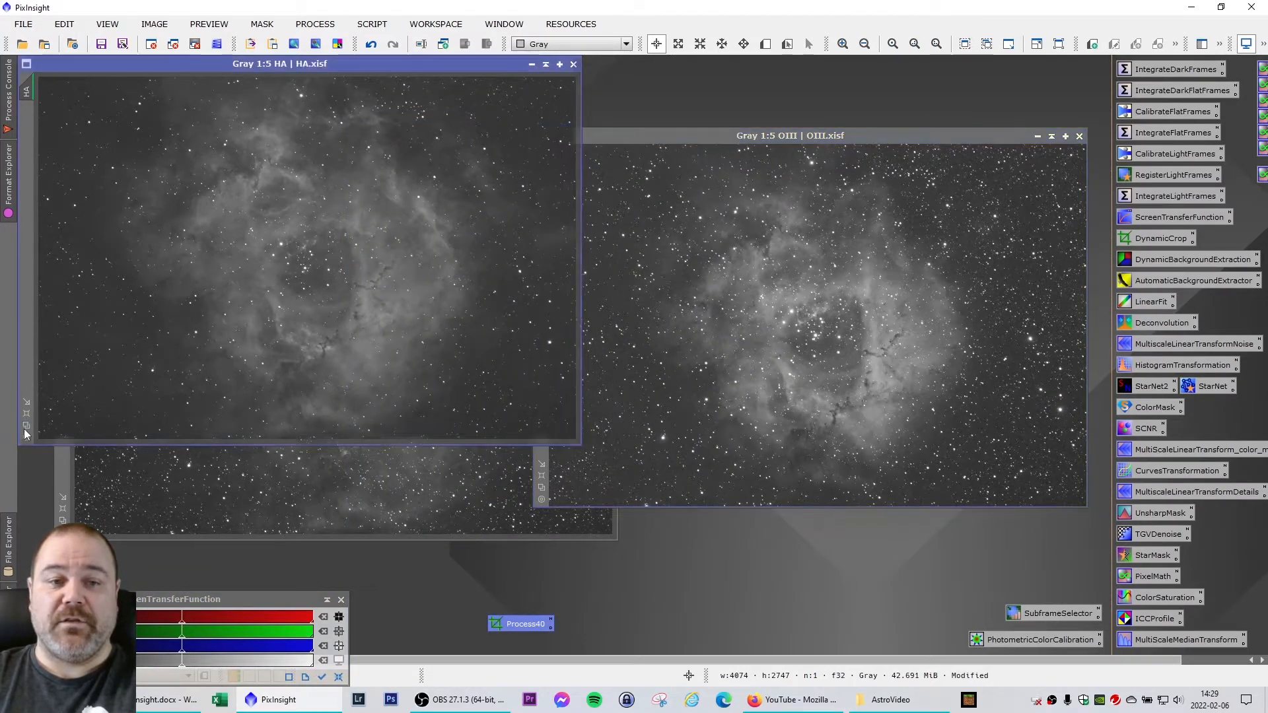
{"action": "left_click", "coordinate": [63, 508]}
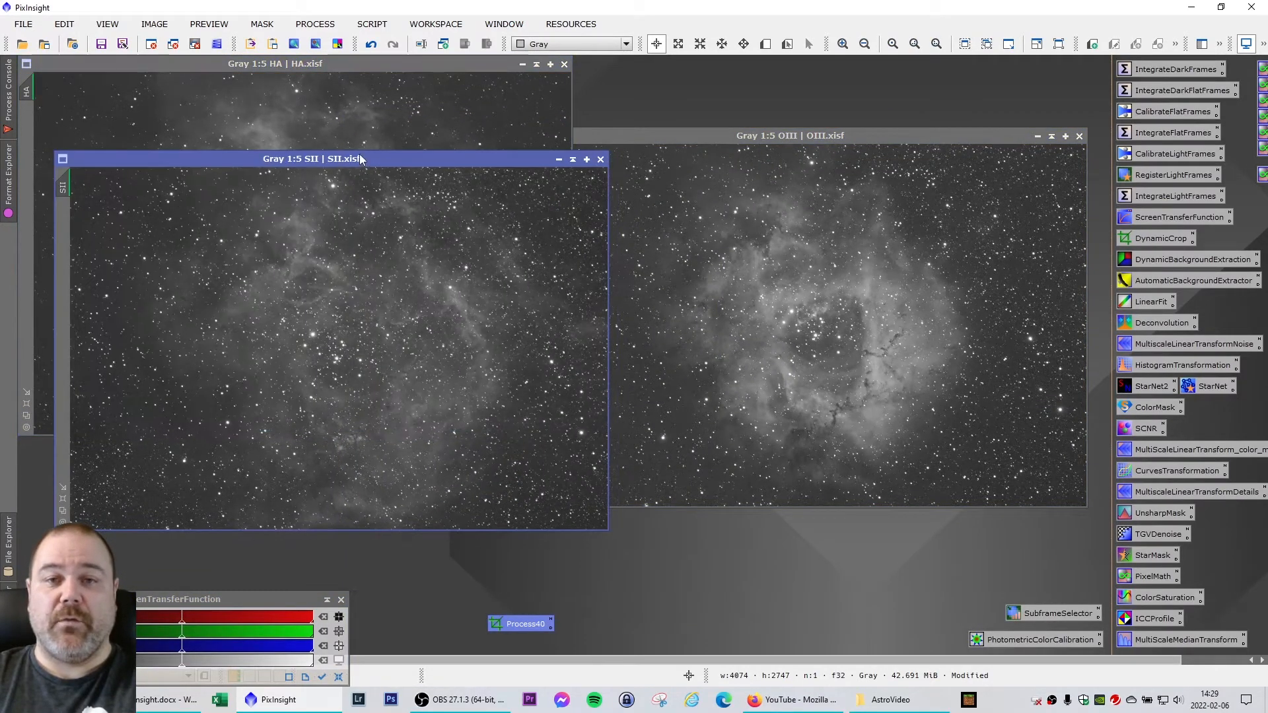
{"action": "left_click_drag", "start_coordinate": [359, 154], "coordinate": [447, 173]}
{"action": "left_click_drag", "start_coordinate": [698, 137], "coordinate": [666, 104]}
{"action": "double_click", "coordinate": [510, 627]}
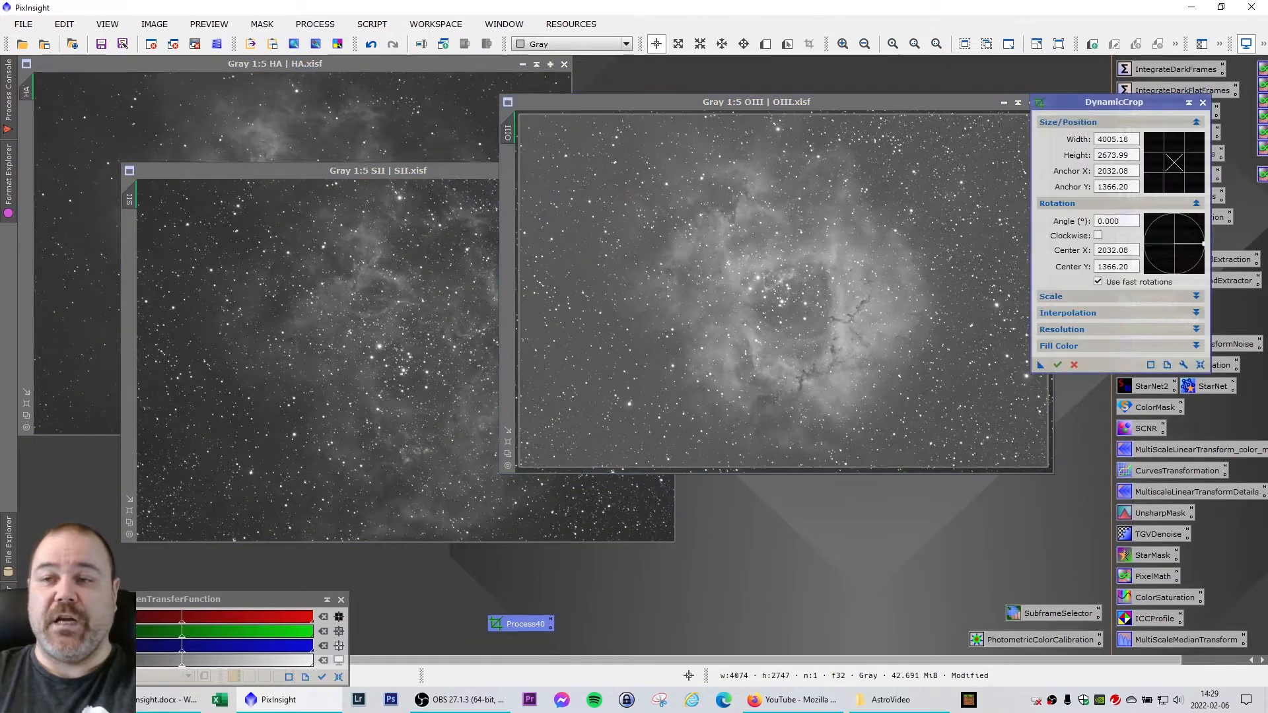
{"action": "left_click", "coordinate": [1202, 102]}
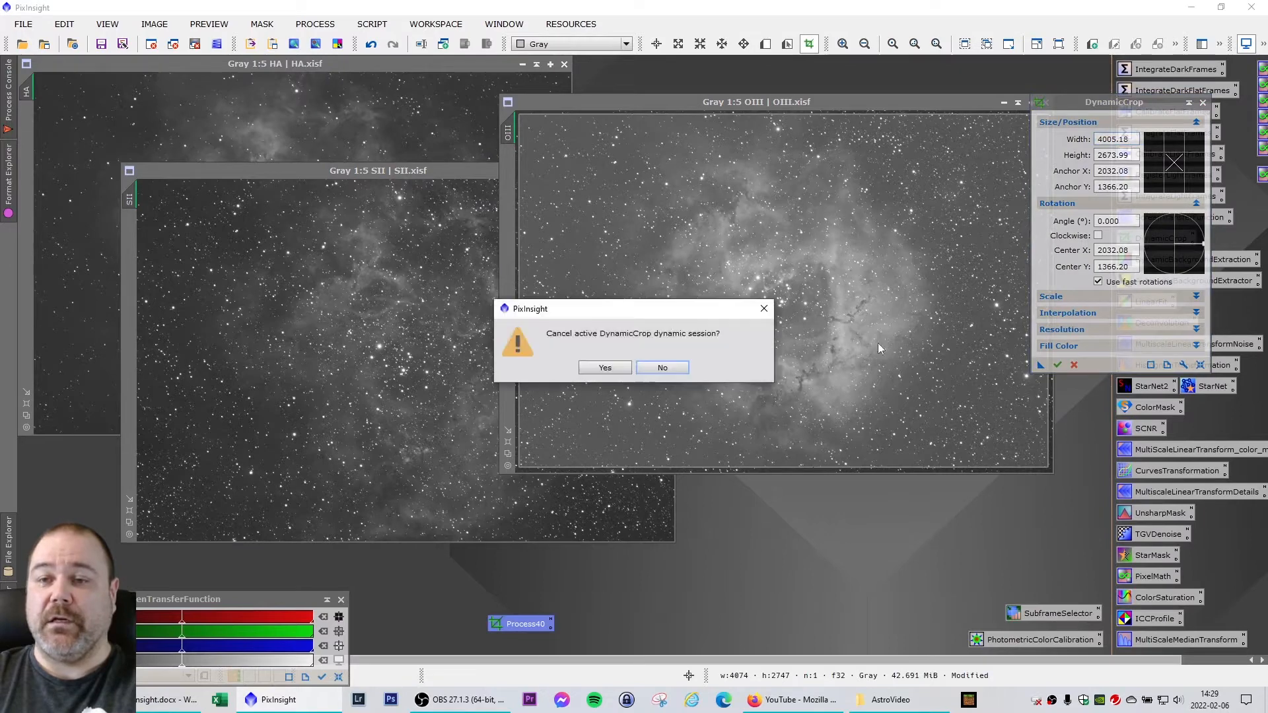
{"action": "left_click", "coordinate": [605, 368]}
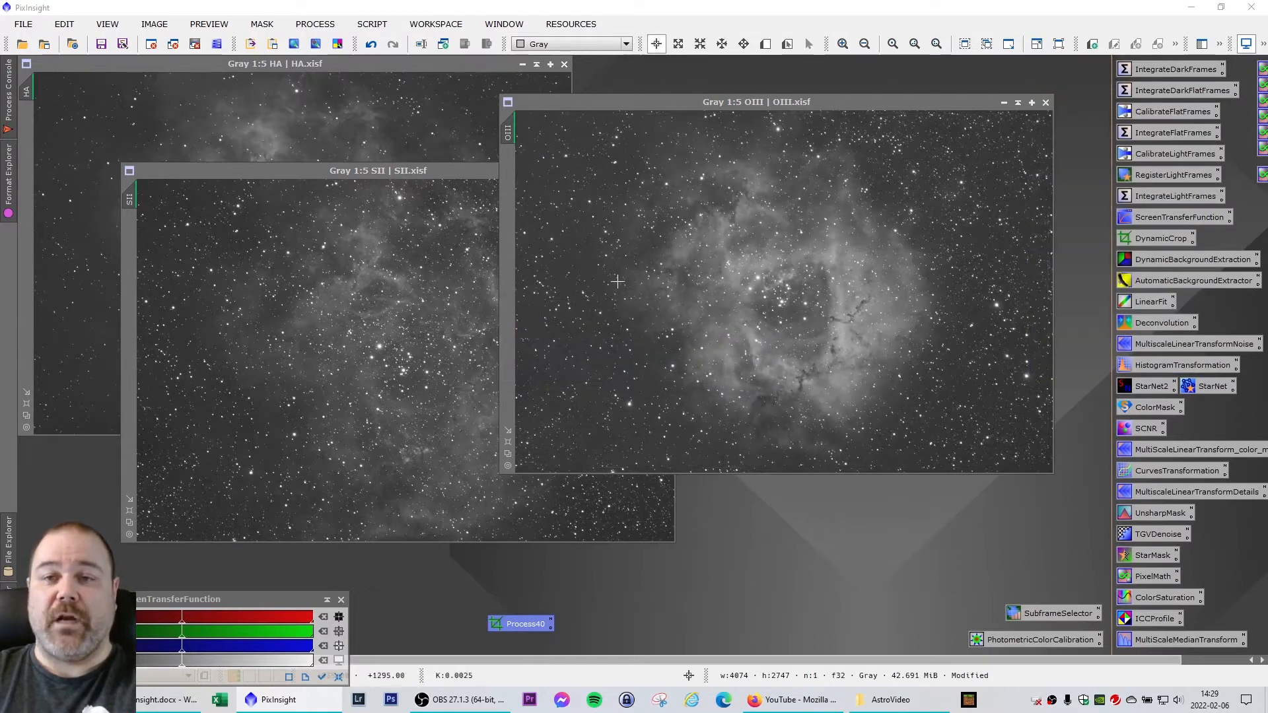
Bring the HA image forward and choose the project's Processing/linear folder for saving it as a new file
{"action": "left_click_drag", "start_coordinate": [699, 103], "coordinate": [666, 107]}
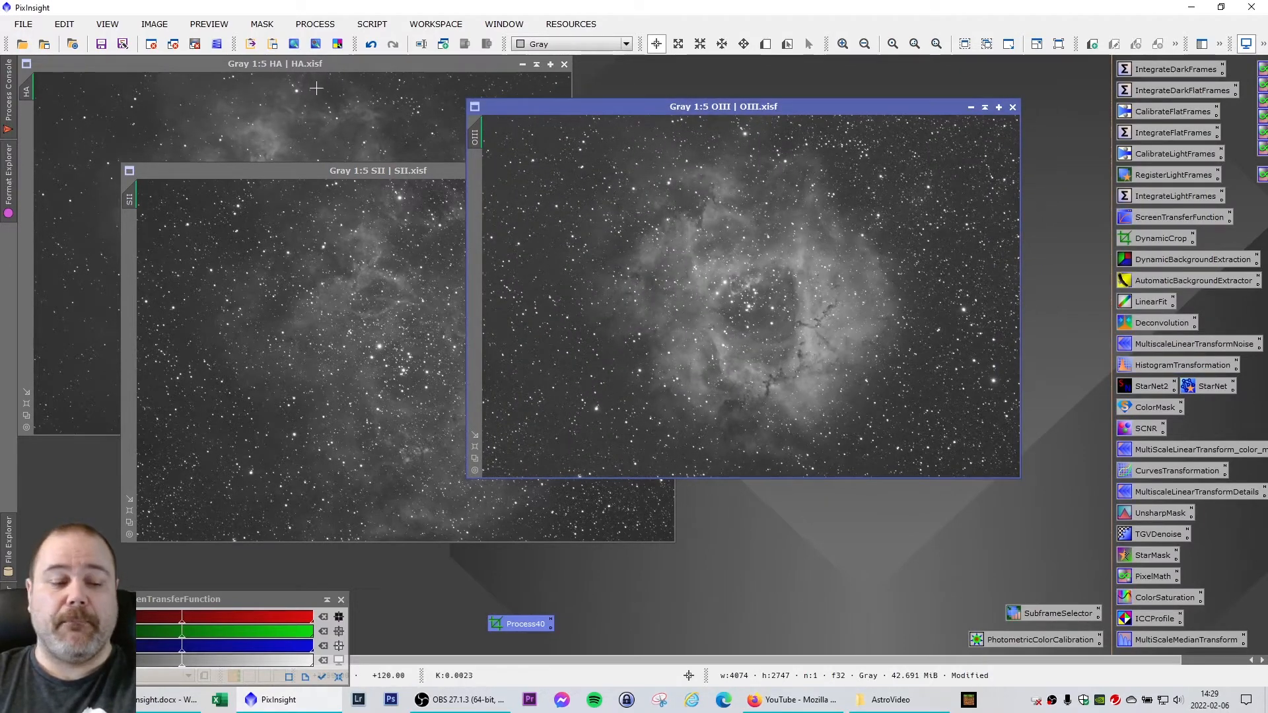
{"action": "left_click", "coordinate": [297, 63]}
{"action": "left_click_drag", "start_coordinate": [282, 62], "coordinate": [293, 72]}
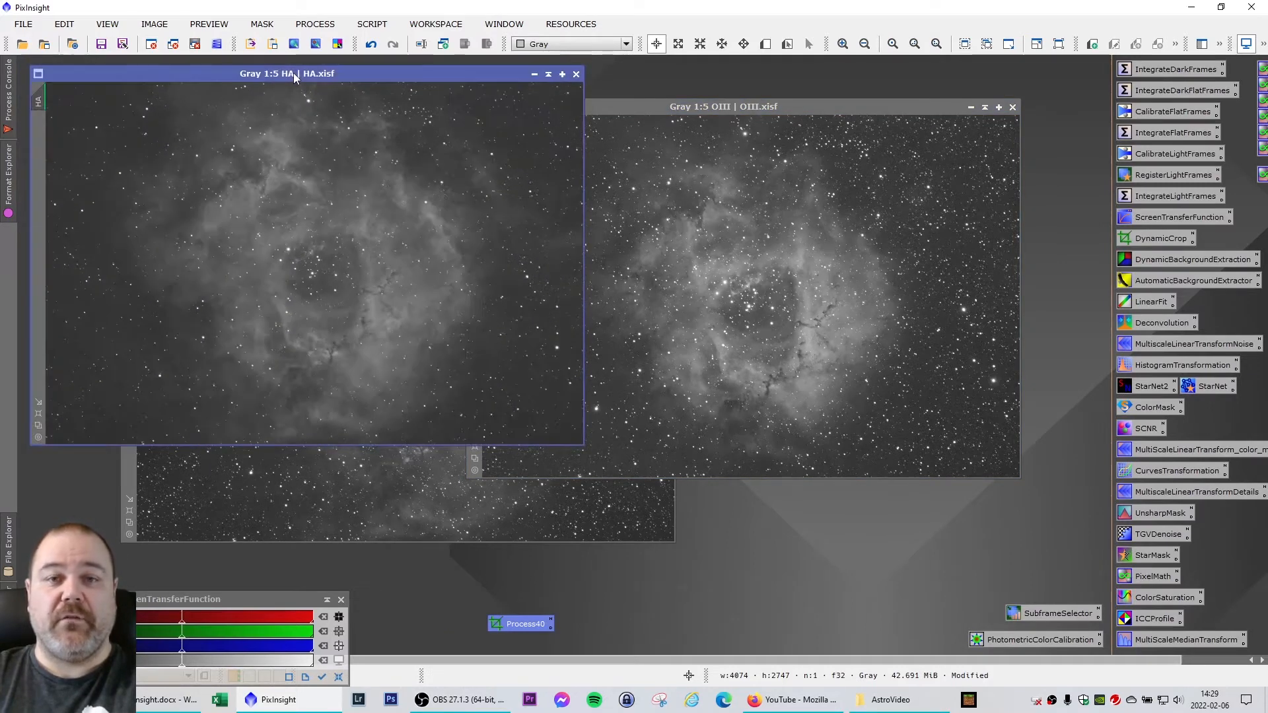
{"action": "left_click", "coordinate": [23, 24]}
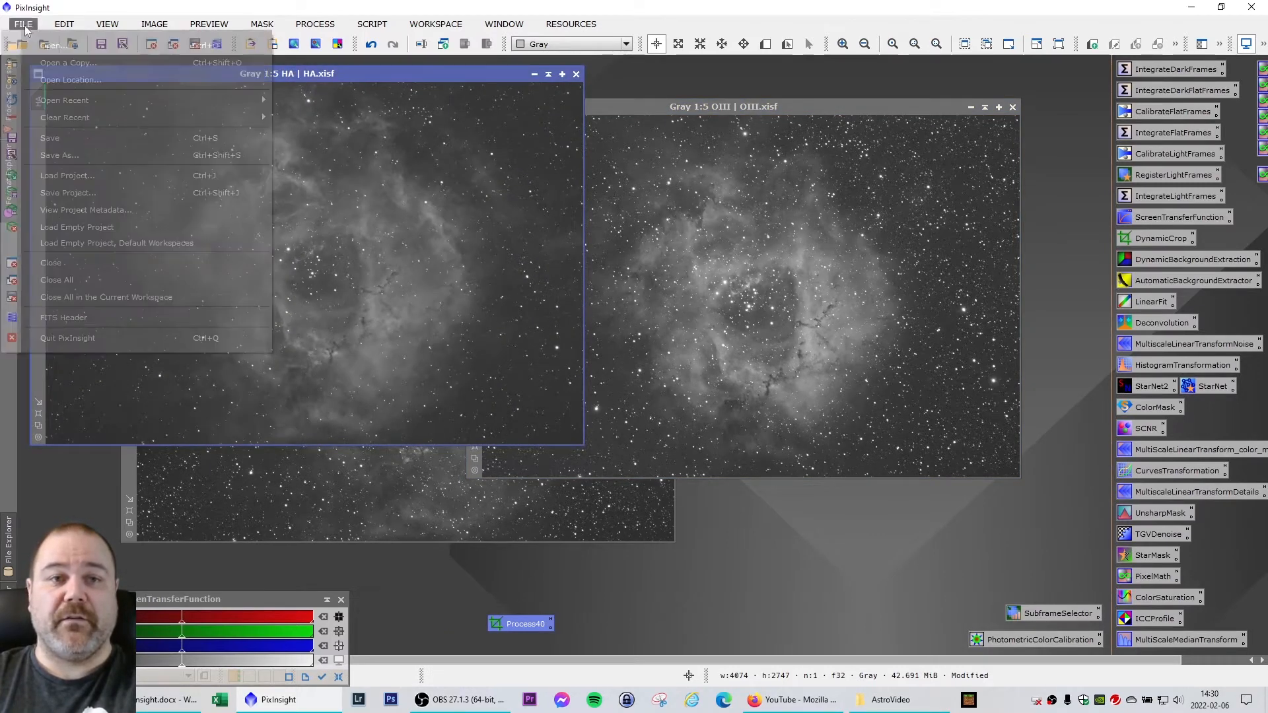
{"action": "left_click", "coordinate": [110, 154]}
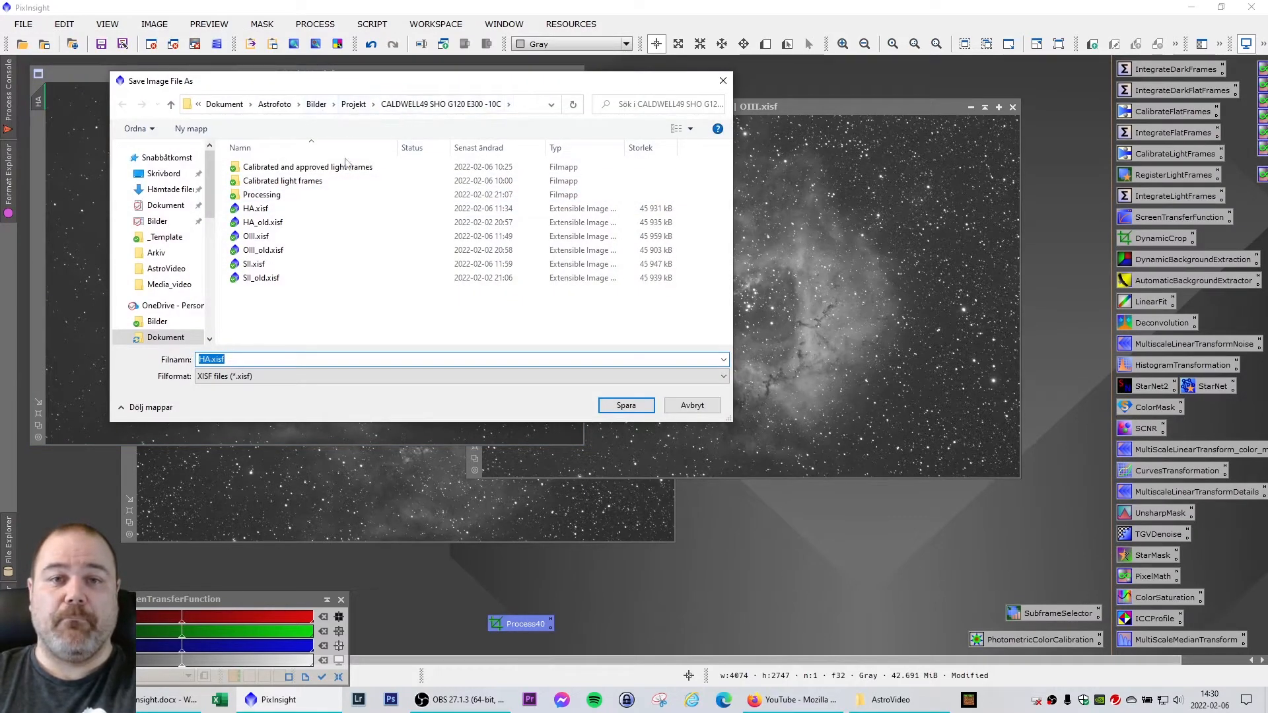
{"action": "double_click", "coordinate": [262, 194]}
{"action": "left_click_drag", "start_coordinate": [308, 82], "coordinate": [380, 128]}
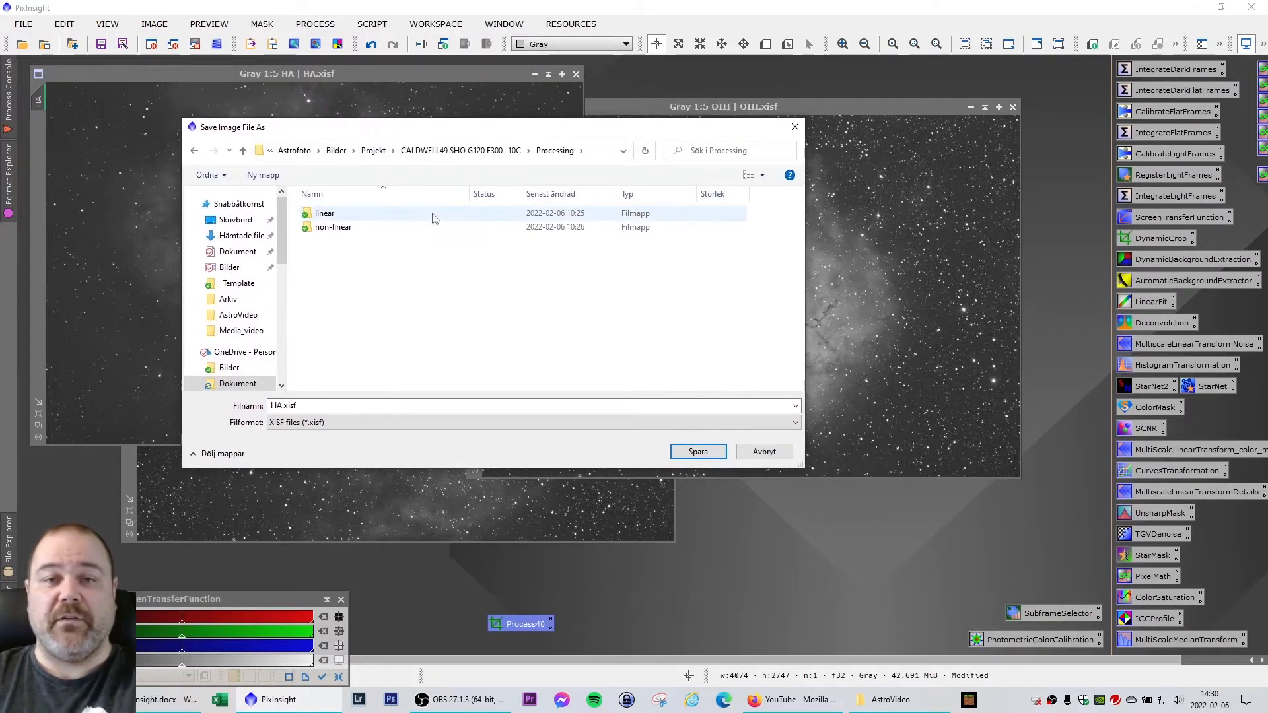
{"action": "double_click", "coordinate": [324, 213]}
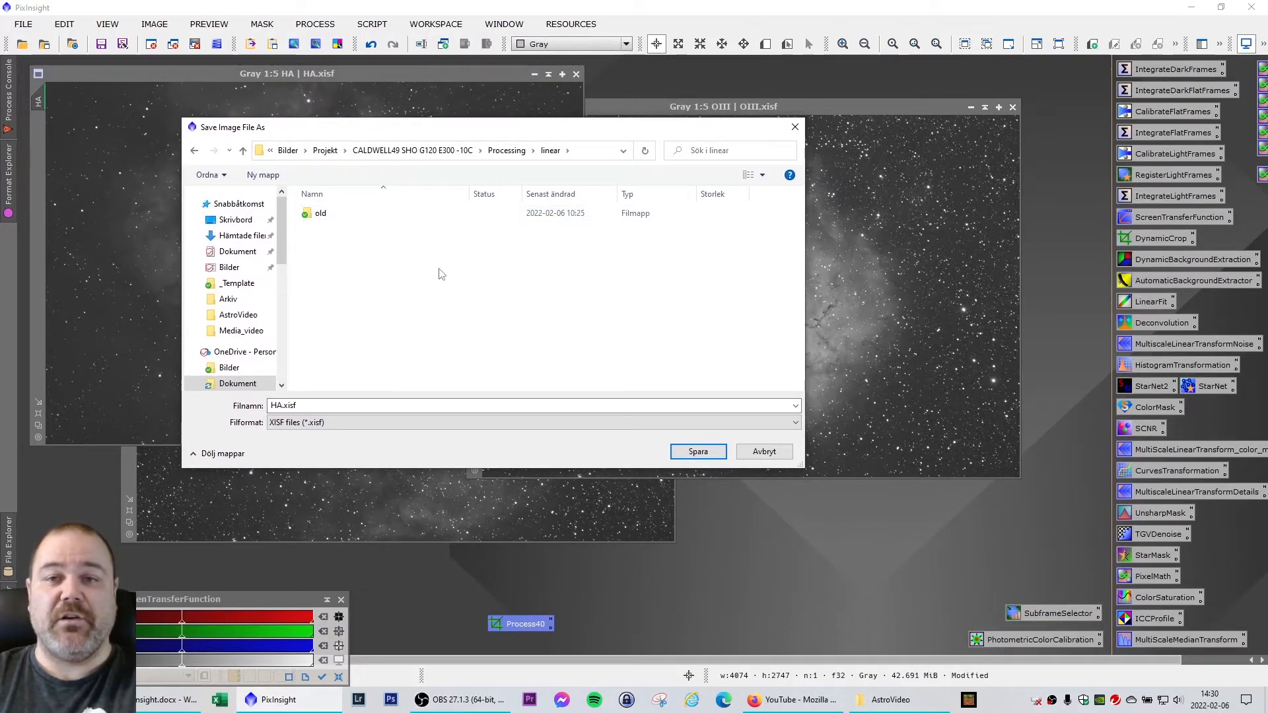
Save the HA image as HA_DC.xisf, copying the _DC suffix and keeping the default XISF options
{"action": "left_click", "coordinate": [297, 404]}
{"action": "left_click", "coordinate": [288, 405]}
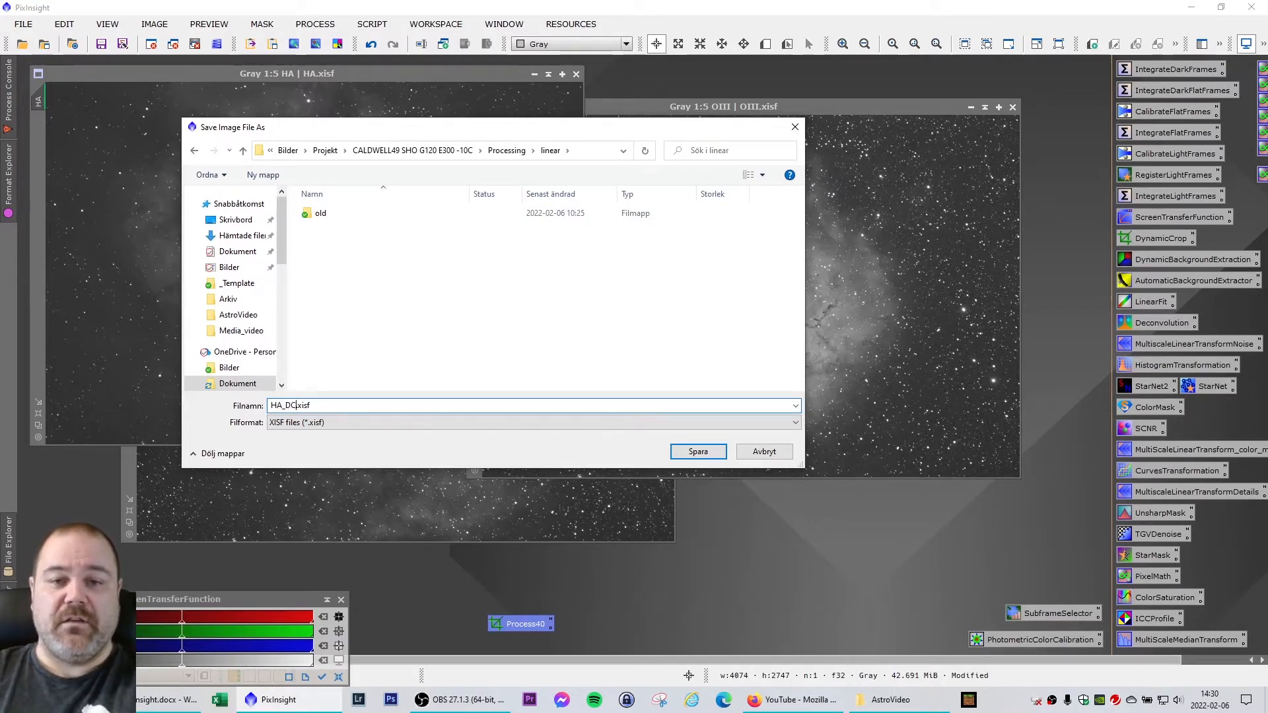
{"action": "key", "text": "shift+Left"}
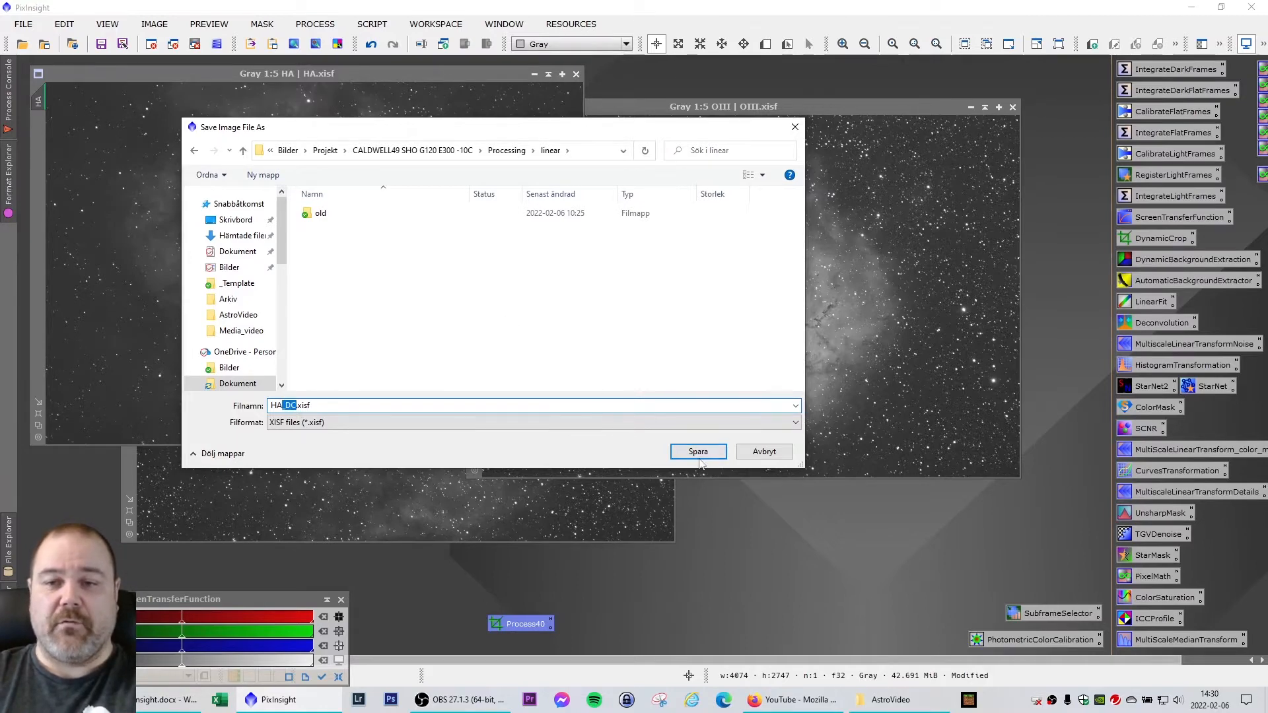
{"action": "left_click", "coordinate": [698, 458]}
{"action": "left_click", "coordinate": [673, 503]}
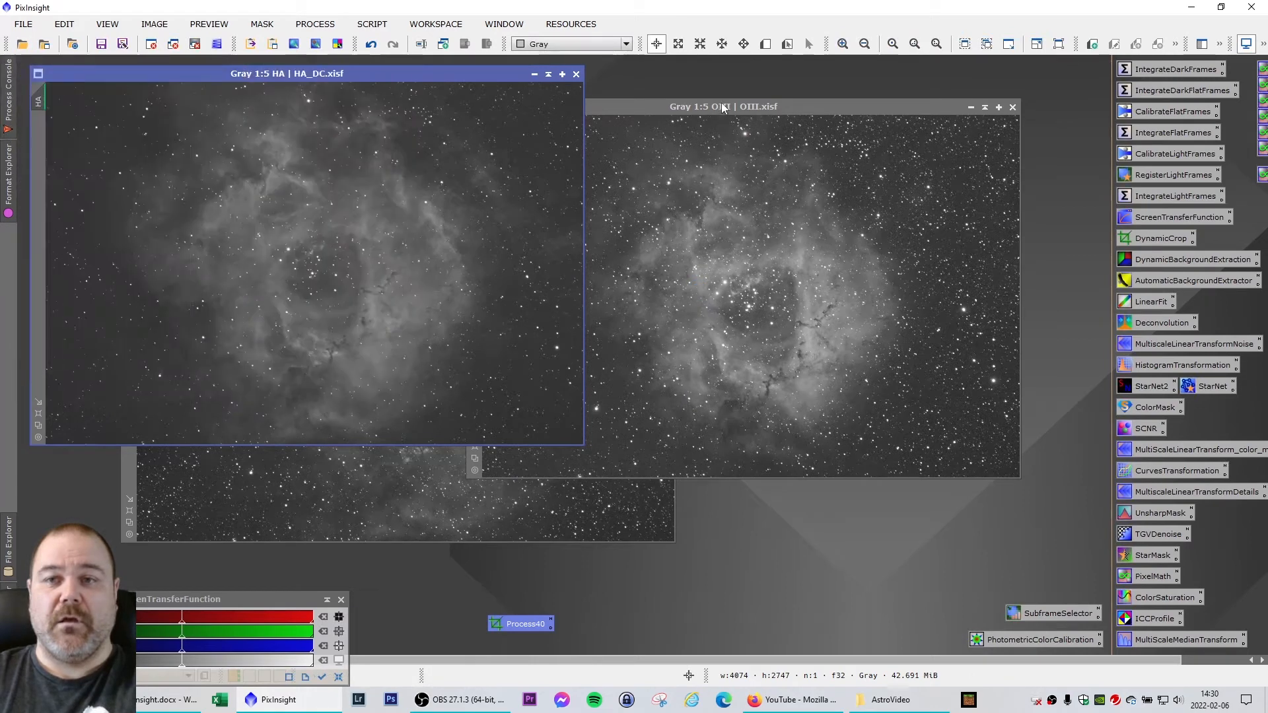
Save the OIII image as OIII_DC.xisf in the CALDWELL49 project folder with the default XISF options
{"action": "left_click", "coordinate": [722, 106]}
{"action": "left_click", "coordinate": [24, 24]}
{"action": "left_click", "coordinate": [86, 158]}
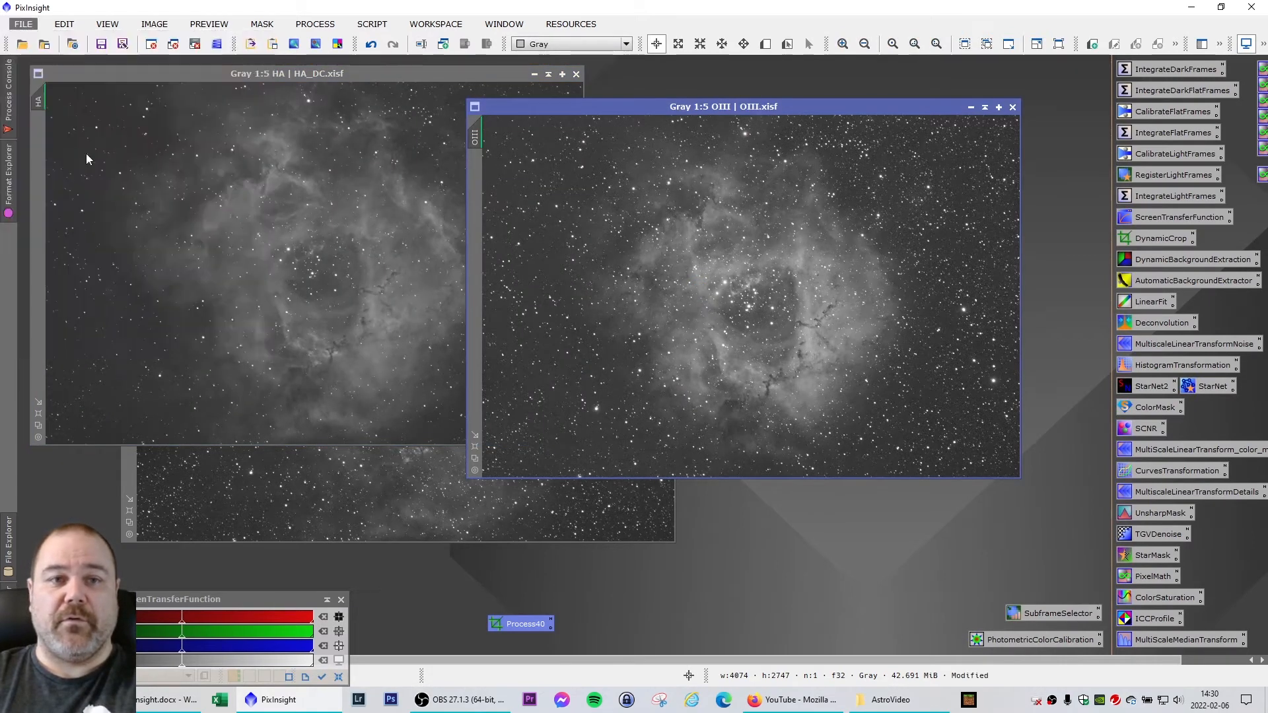
{"action": "key", "text": "Left"}
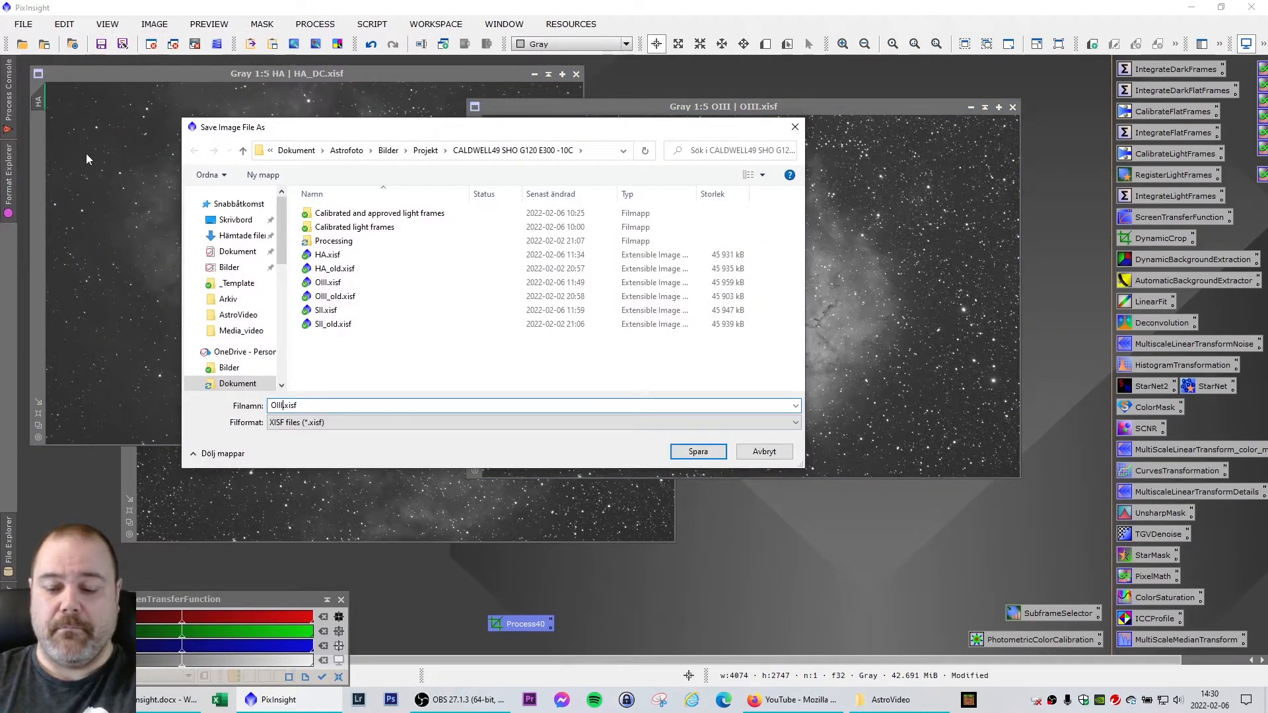
{"action": "type", "text": "_DC"}
{"action": "key", "text": "Return"}
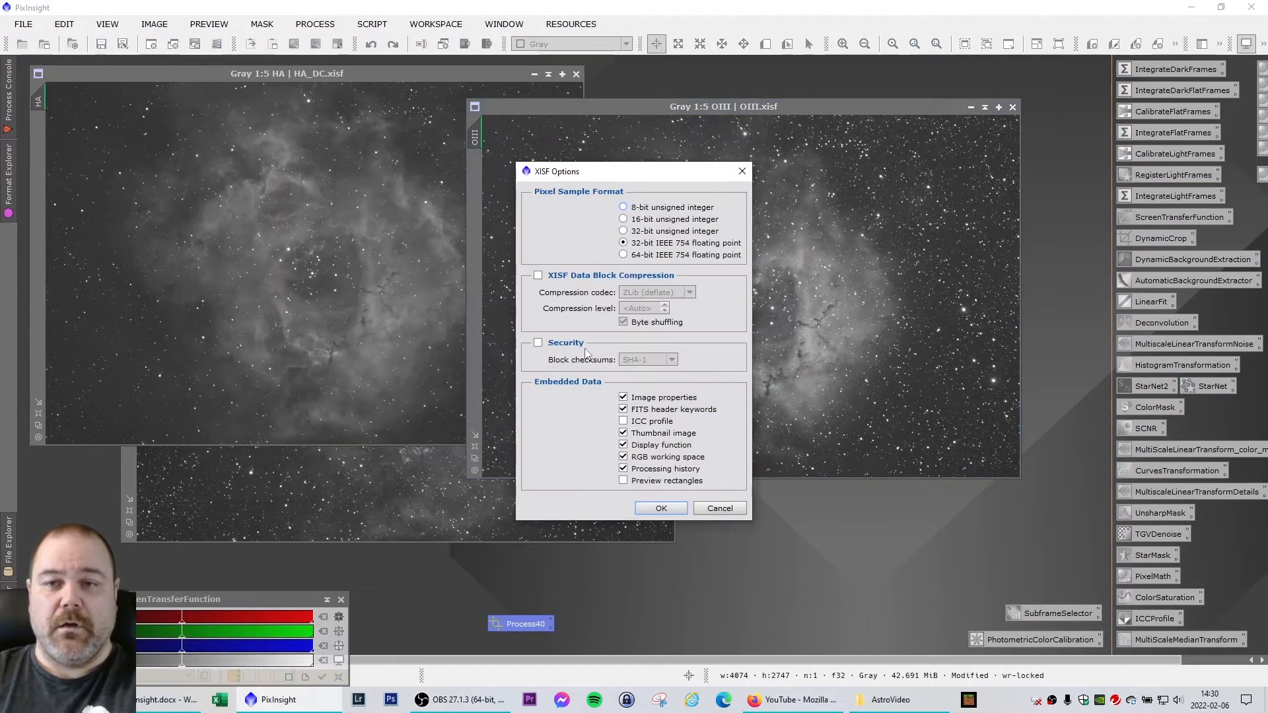
{"action": "left_click", "coordinate": [666, 505]}
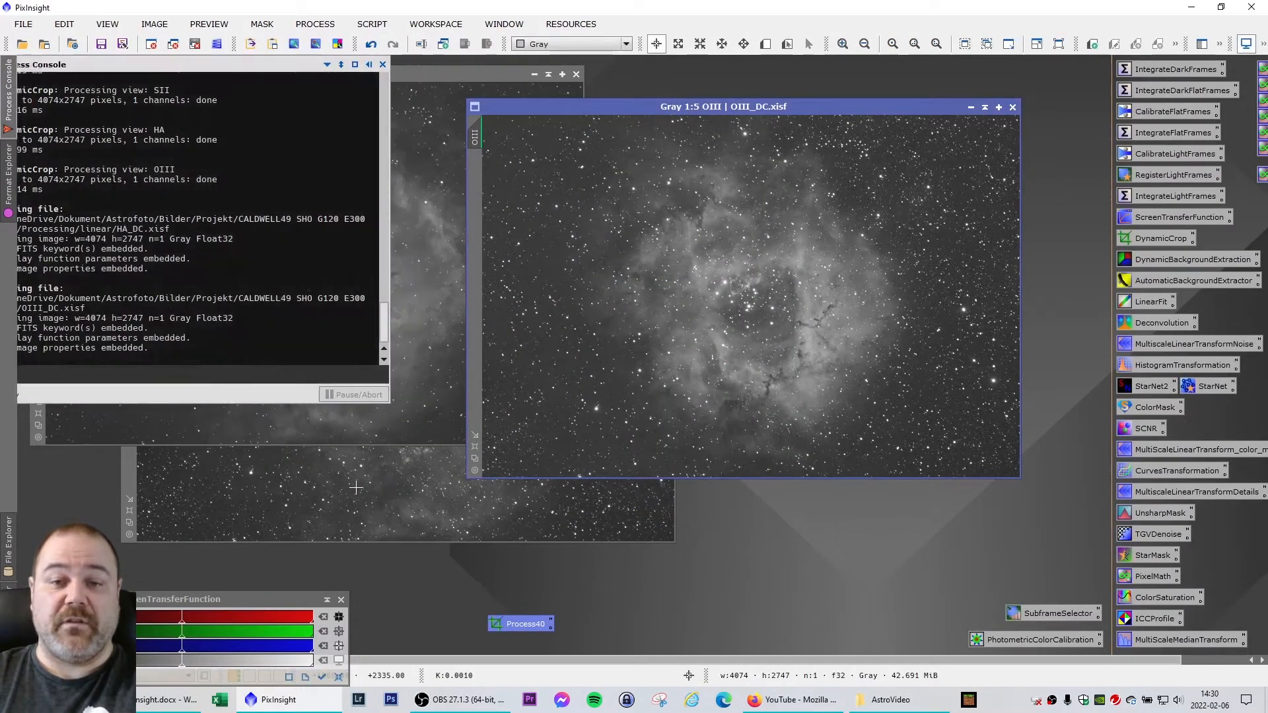
Save the SII image as SII_DC.xisf in the Processing/linear folder with the default XISF options
{"action": "left_click", "coordinate": [359, 484]}
{"action": "left_click", "coordinate": [23, 24]}
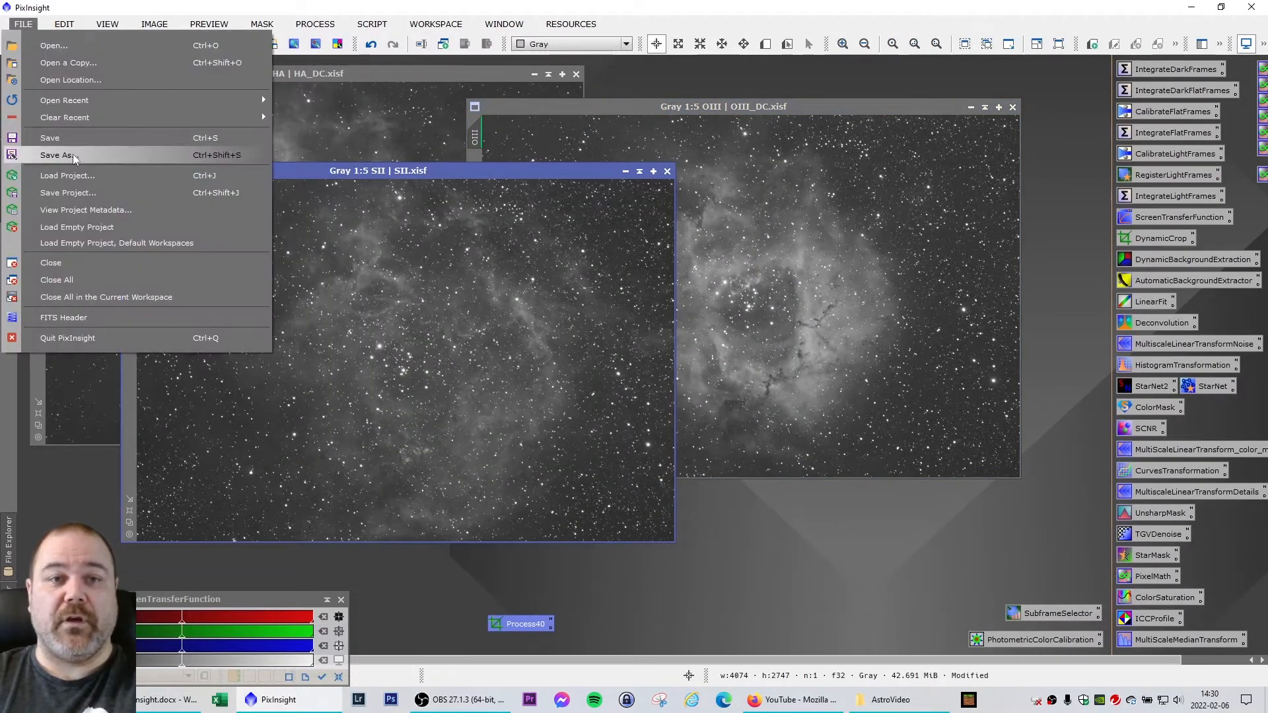
{"action": "left_click", "coordinate": [78, 160]}
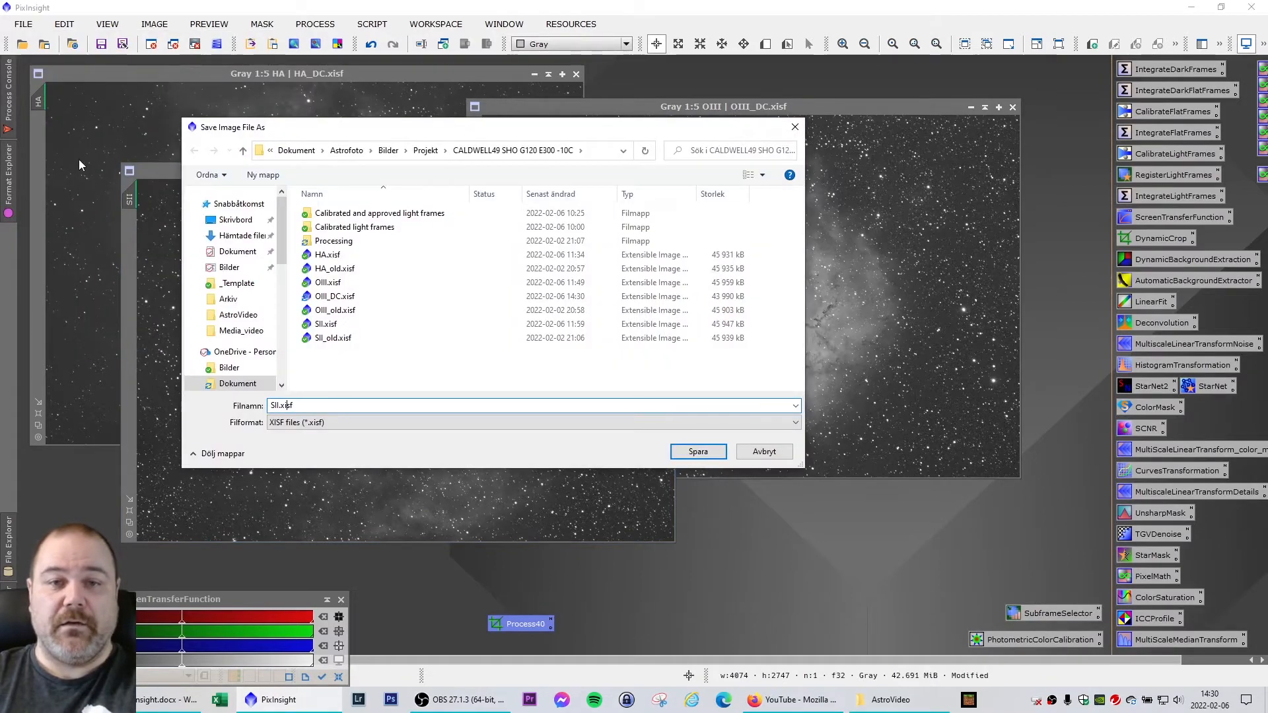
{"action": "double_click", "coordinate": [357, 241]}
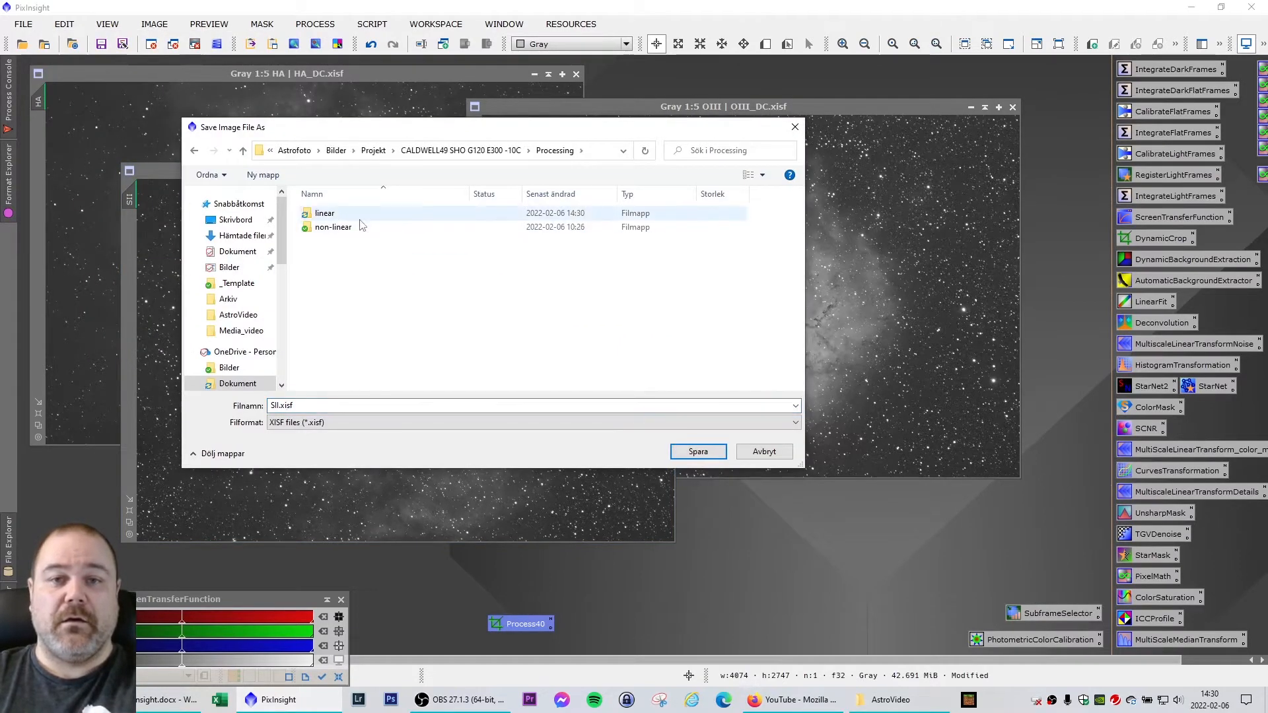
{"action": "double_click", "coordinate": [361, 218]}
{"action": "key", "text": "Right"}
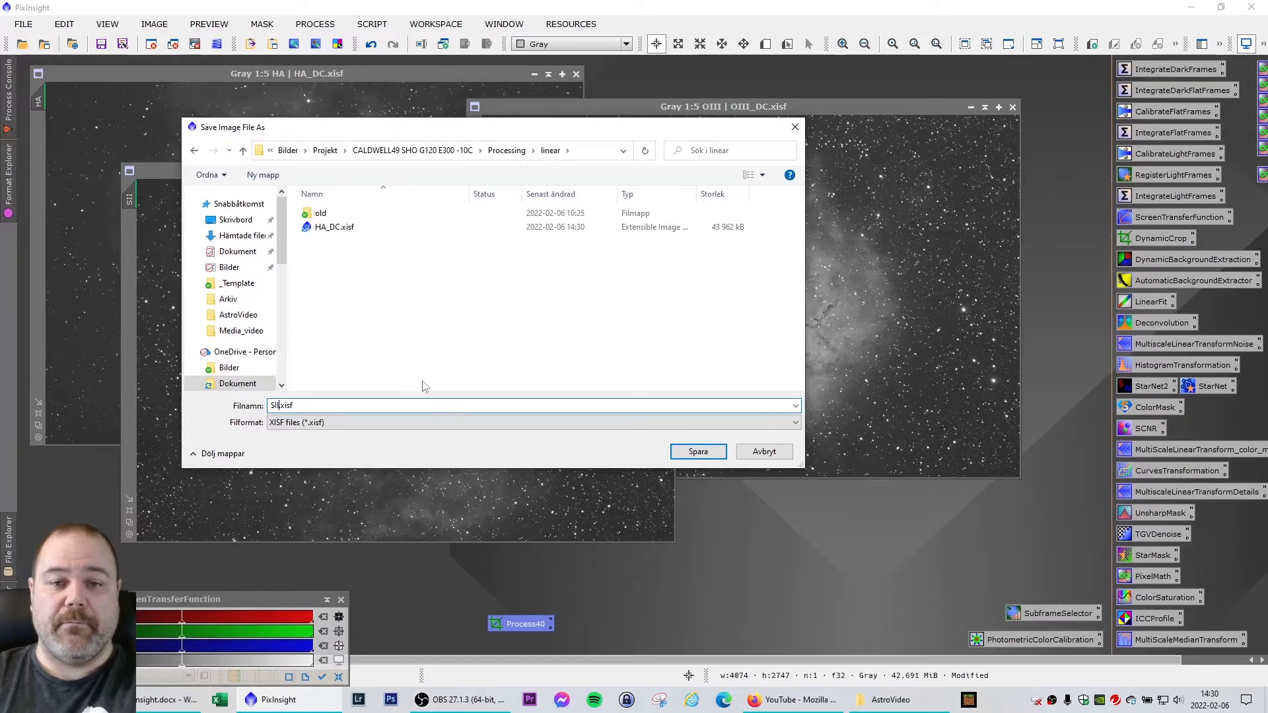
{"action": "type", "text": "_DC"}
{"action": "key", "text": "Return"}
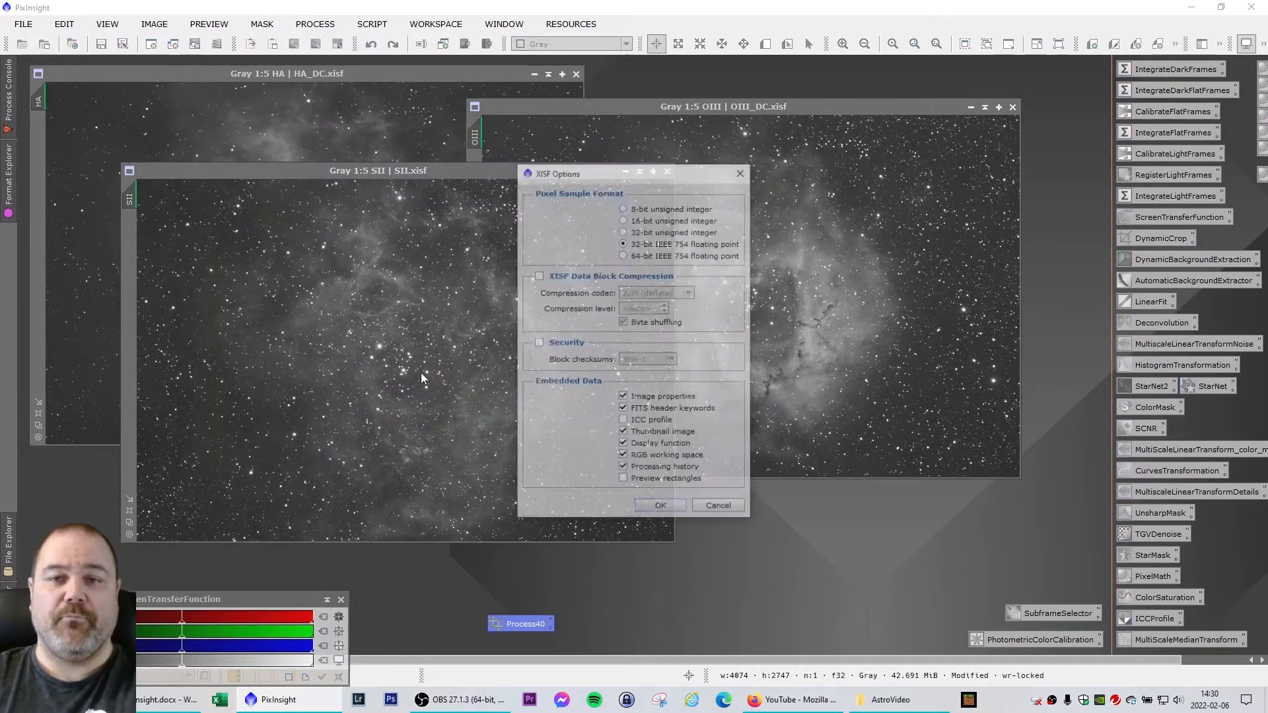
{"action": "left_click", "coordinate": [662, 508]}
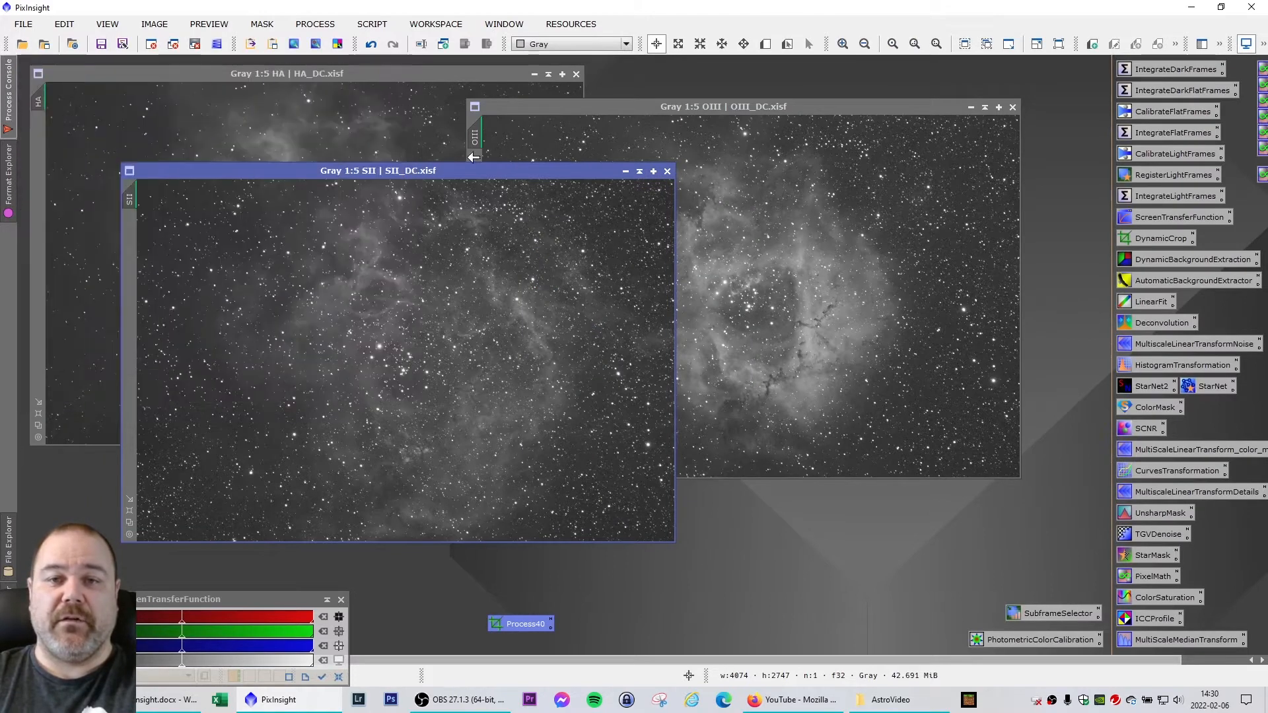
Look over the rotation and mirror geometry options available for the HA image without applying any
{"action": "mouse_move", "coordinate": [437, 171]}
{"action": "left_mouse_down"}
{"action": "mouse_move", "coordinate": [391, 159]}
{"action": "mouse_move", "coordinate": [444, 158]}
{"action": "left_mouse_up"}
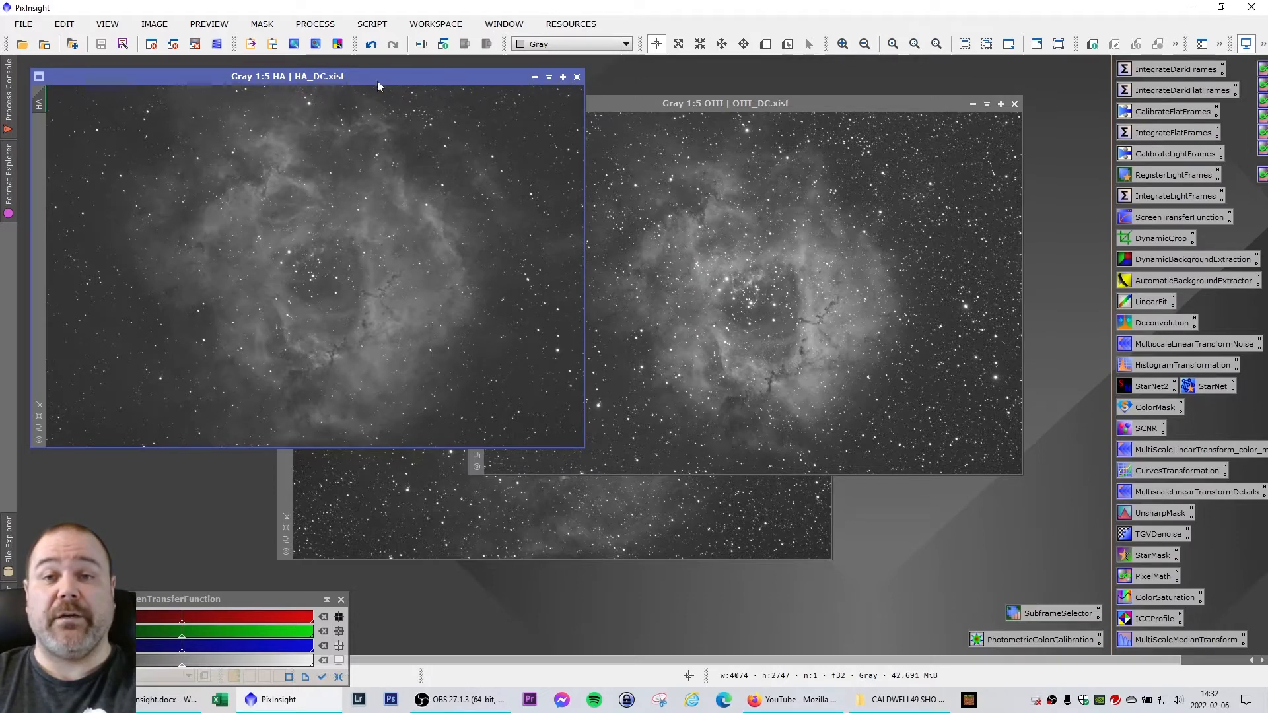
{"action": "left_click_drag", "start_coordinate": [291, 80], "coordinate": [279, 78]}
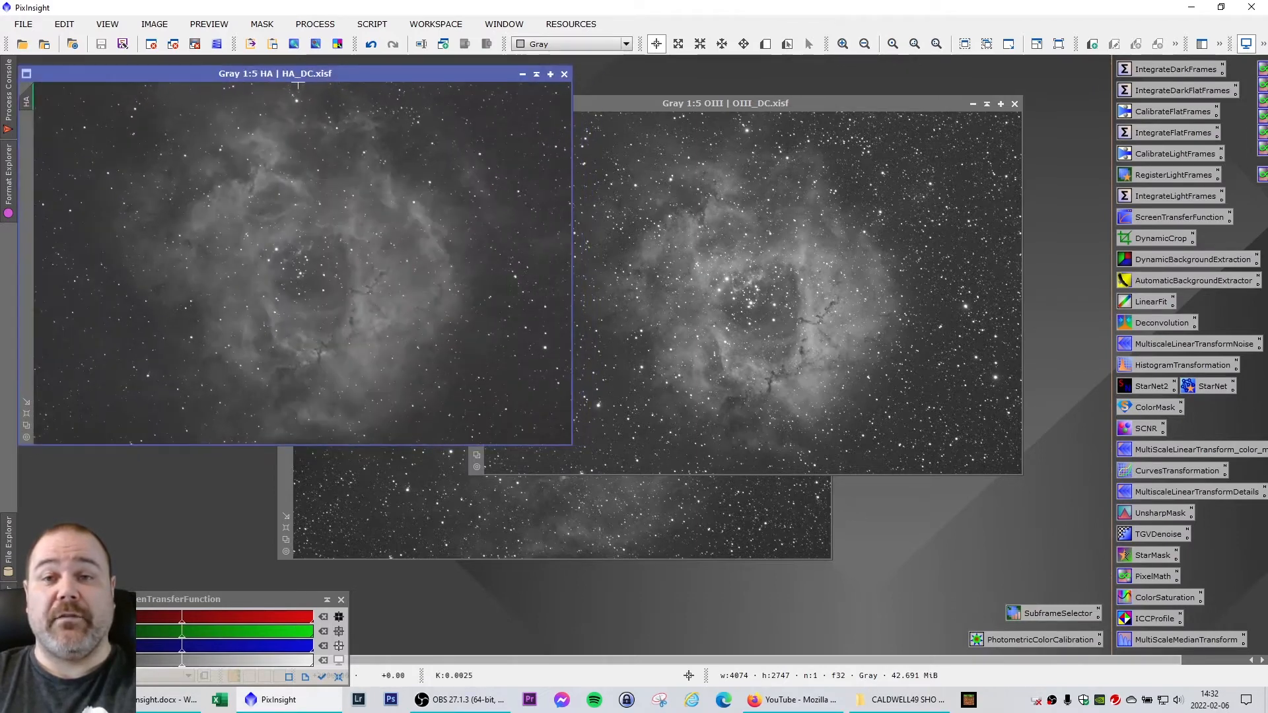
{"action": "left_click", "coordinate": [156, 24]}
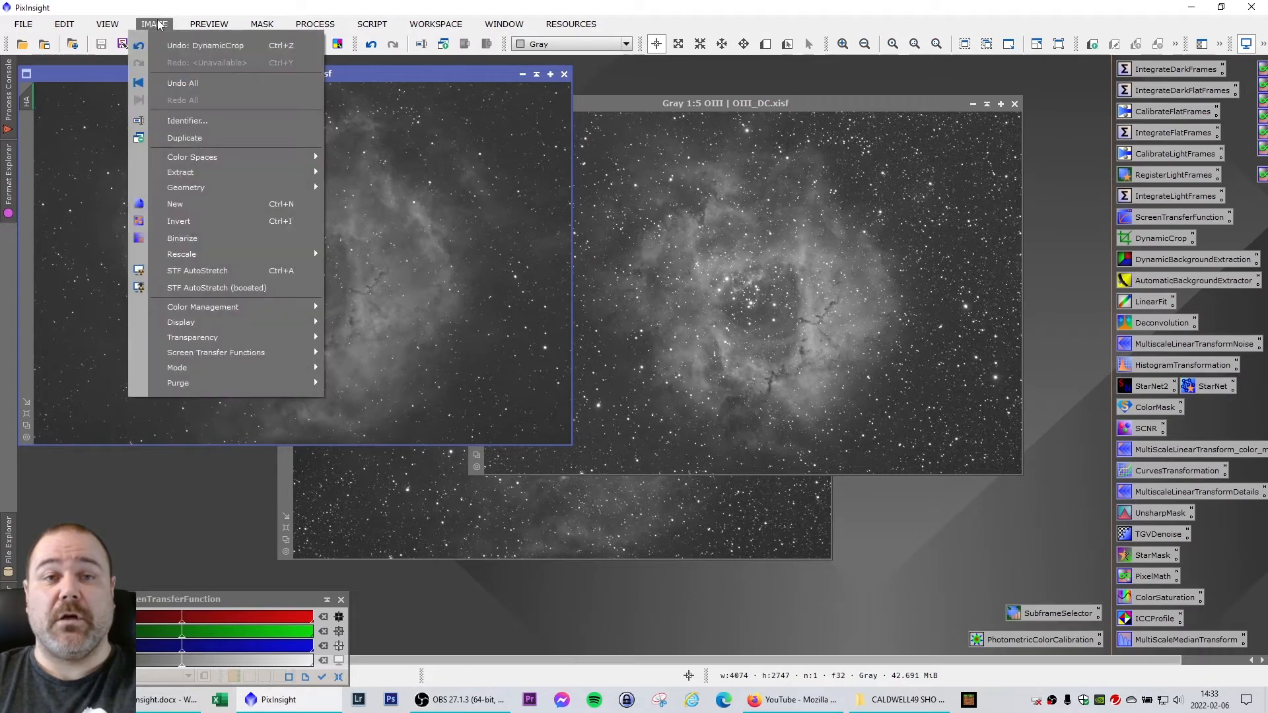
{"action": "mouse_move", "coordinate": [218, 188]}
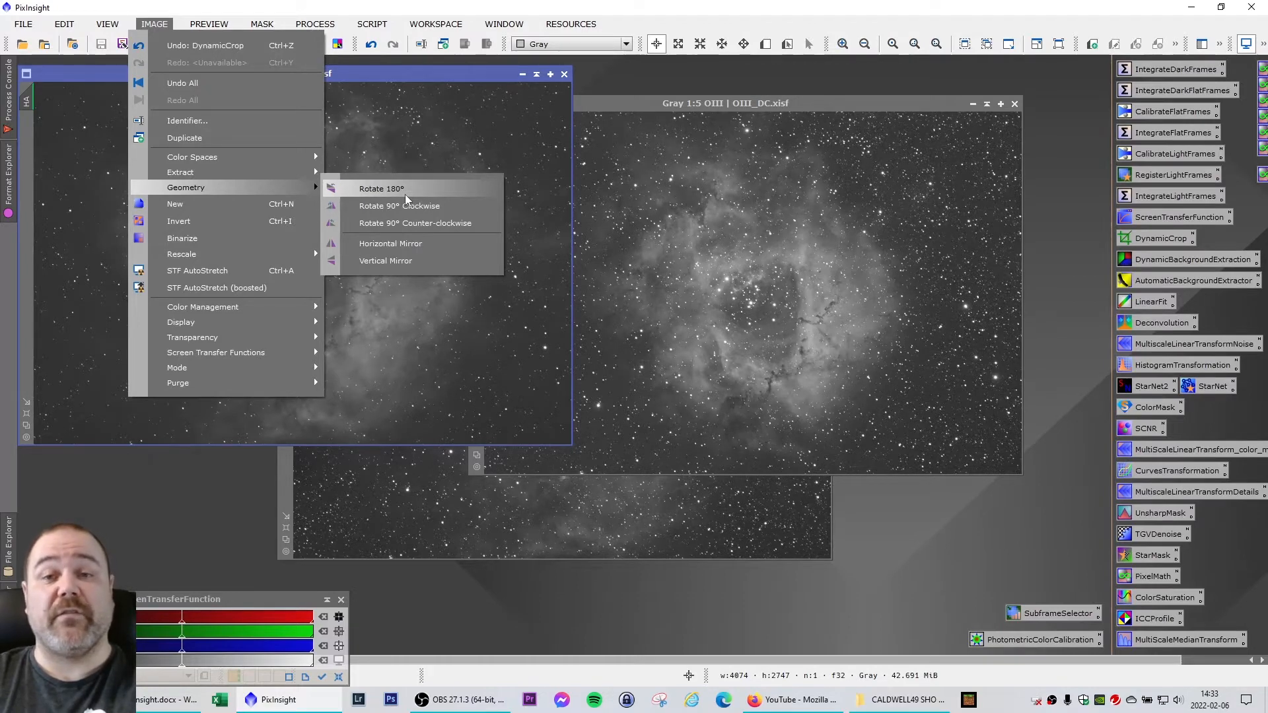
{"action": "left_click", "coordinate": [411, 76]}
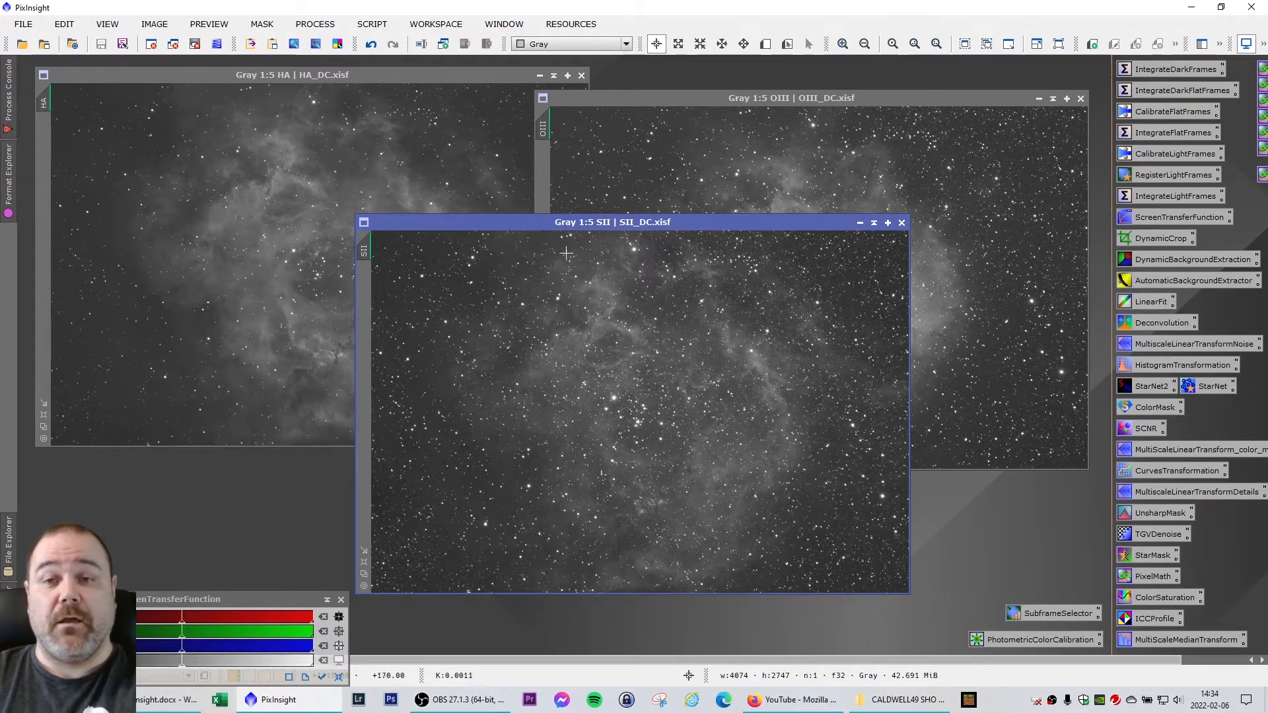
Move the SII and HA windows apart and apply AutomaticBackgroundExtractor with its default sample settings to the HA image
{"action": "left_click_drag", "start_coordinate": [594, 224], "coordinate": [739, 188]}
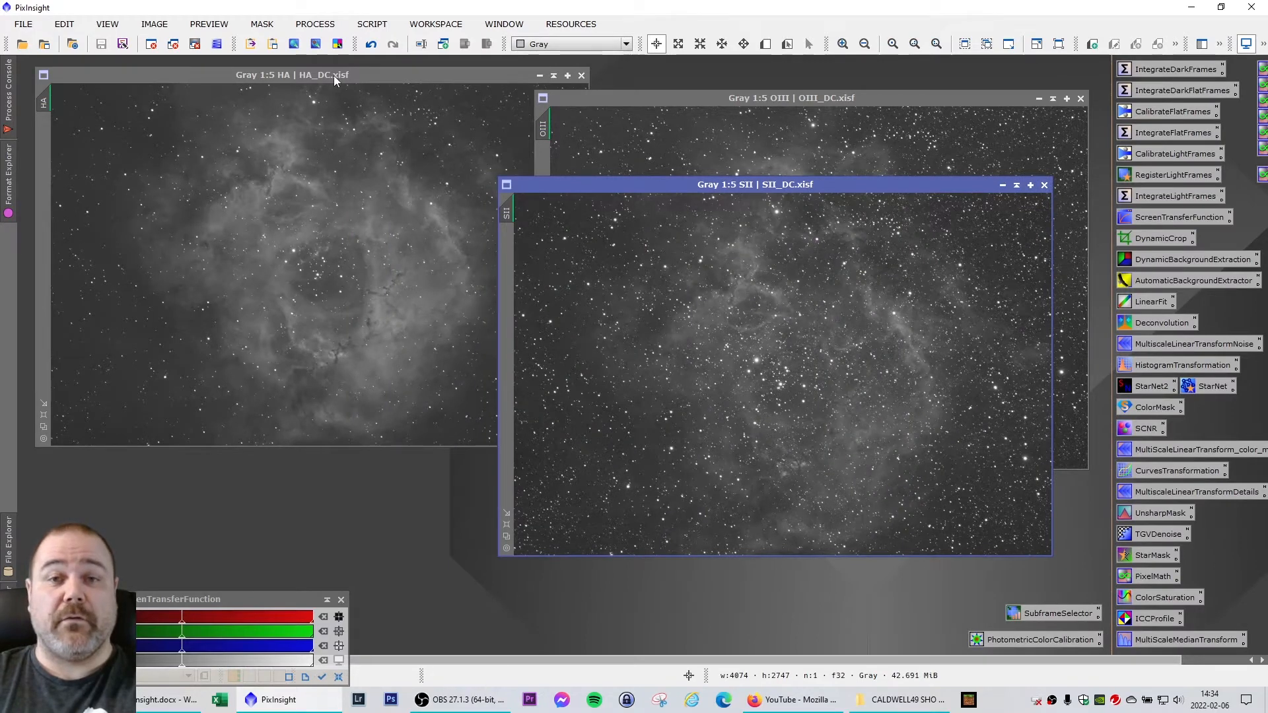
{"action": "left_click_drag", "start_coordinate": [334, 75], "coordinate": [318, 124]}
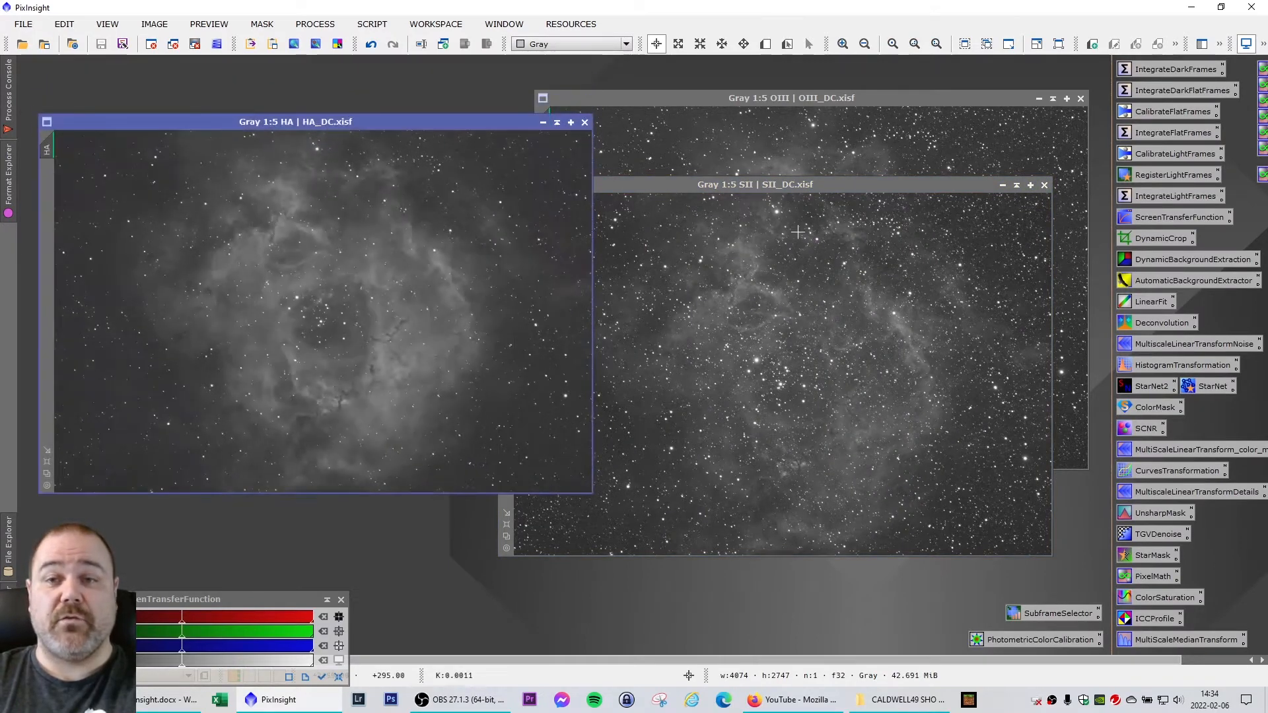
{"action": "double_click", "coordinate": [1207, 280]}
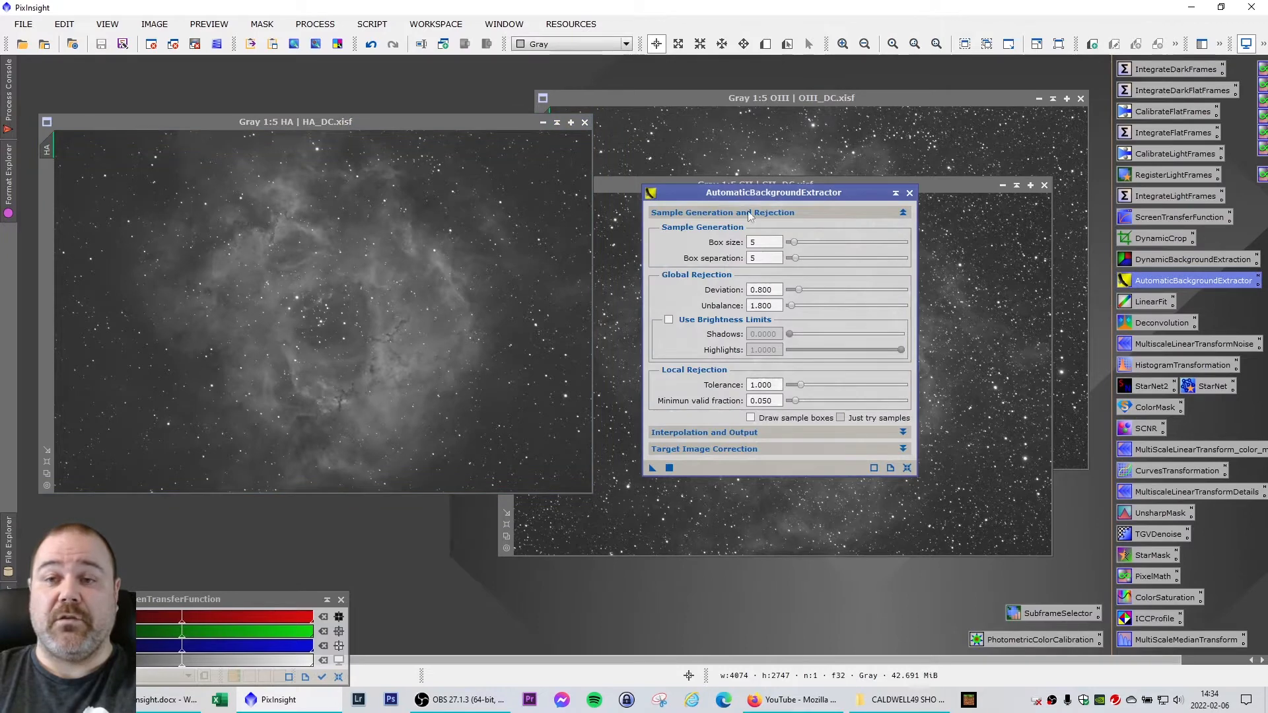
{"action": "left_click_drag", "start_coordinate": [710, 196], "coordinate": [687, 160]}
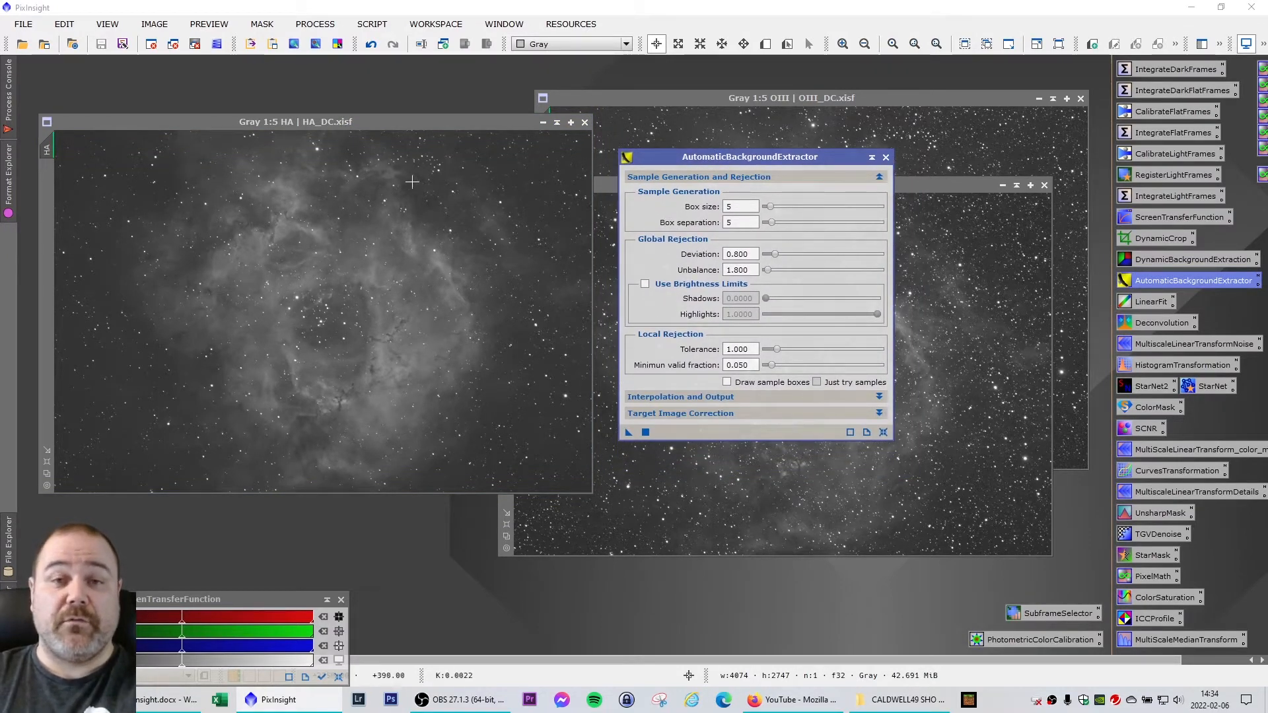
{"action": "left_click_drag", "start_coordinate": [338, 125], "coordinate": [344, 132]}
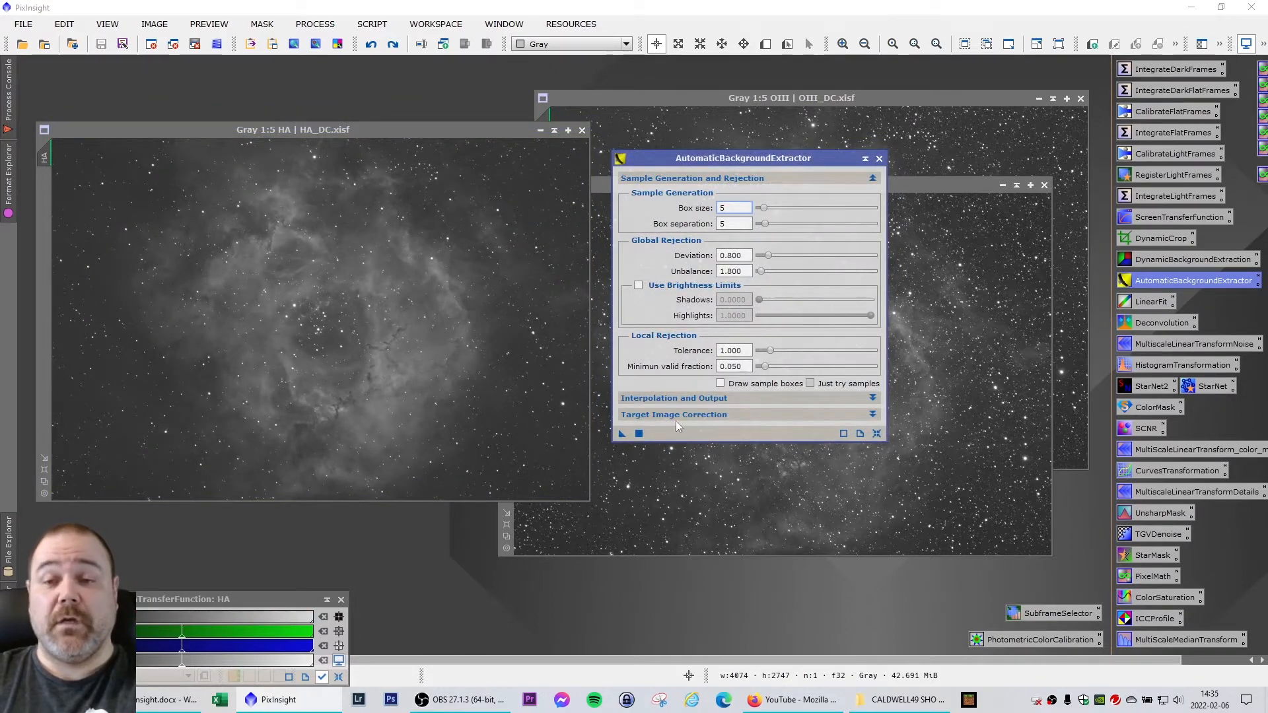
{"action": "left_click_drag", "start_coordinate": [621, 435], "coordinate": [70, 198]}
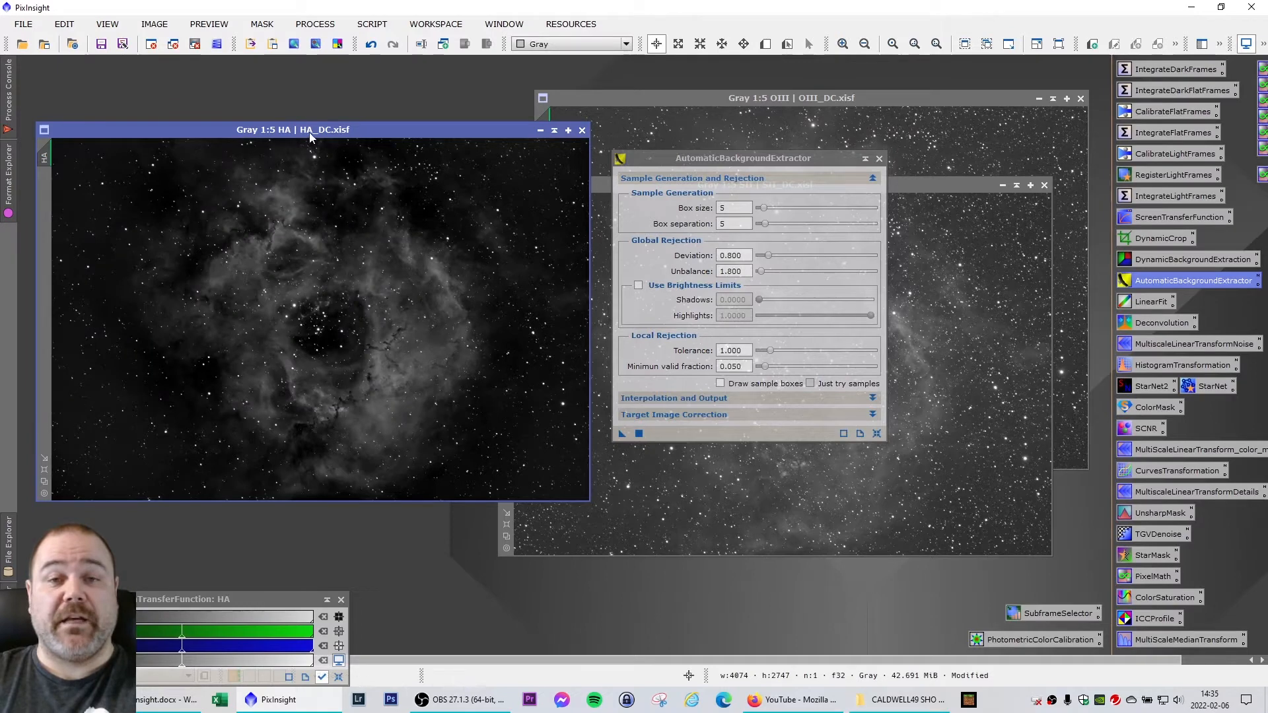
Reset the HA image's screen stretch and apply a fresh automatic stretch to inspect the background-extracted result
{"action": "left_click_drag", "start_coordinate": [302, 136], "coordinate": [304, 145]}
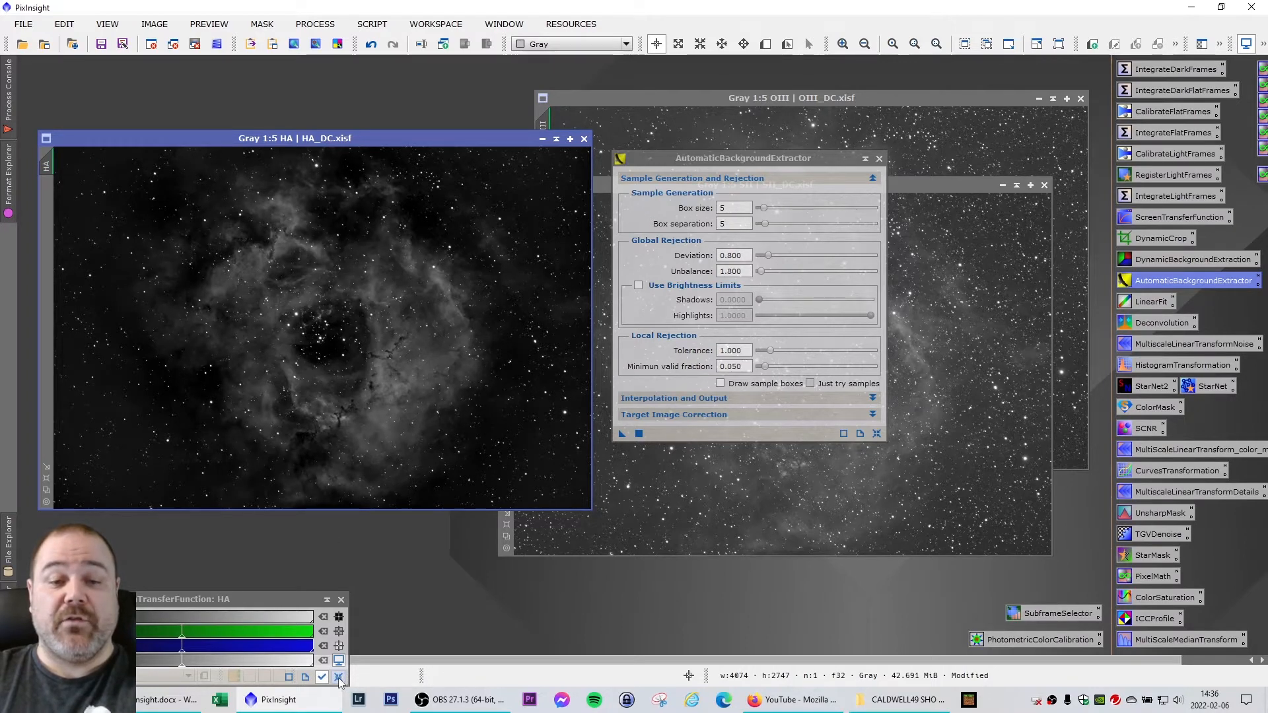
{"action": "left_click", "coordinate": [339, 678]}
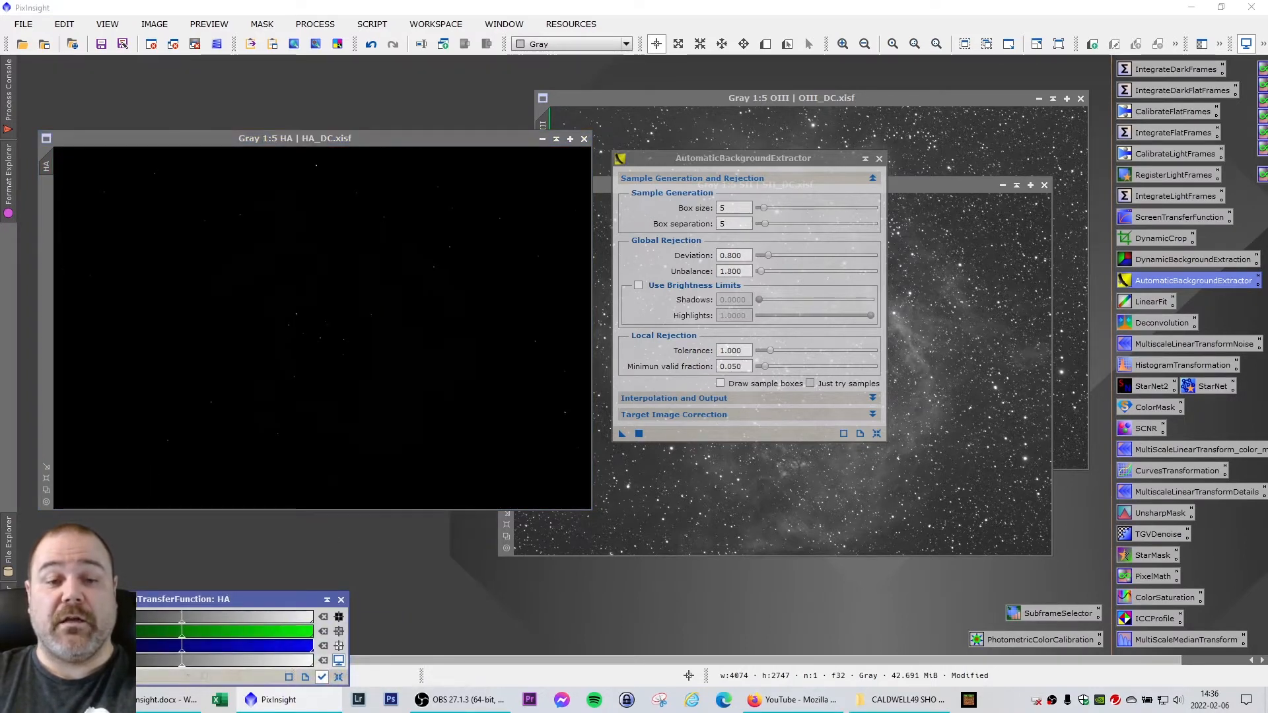
{"action": "key", "text": "ctrl+a"}
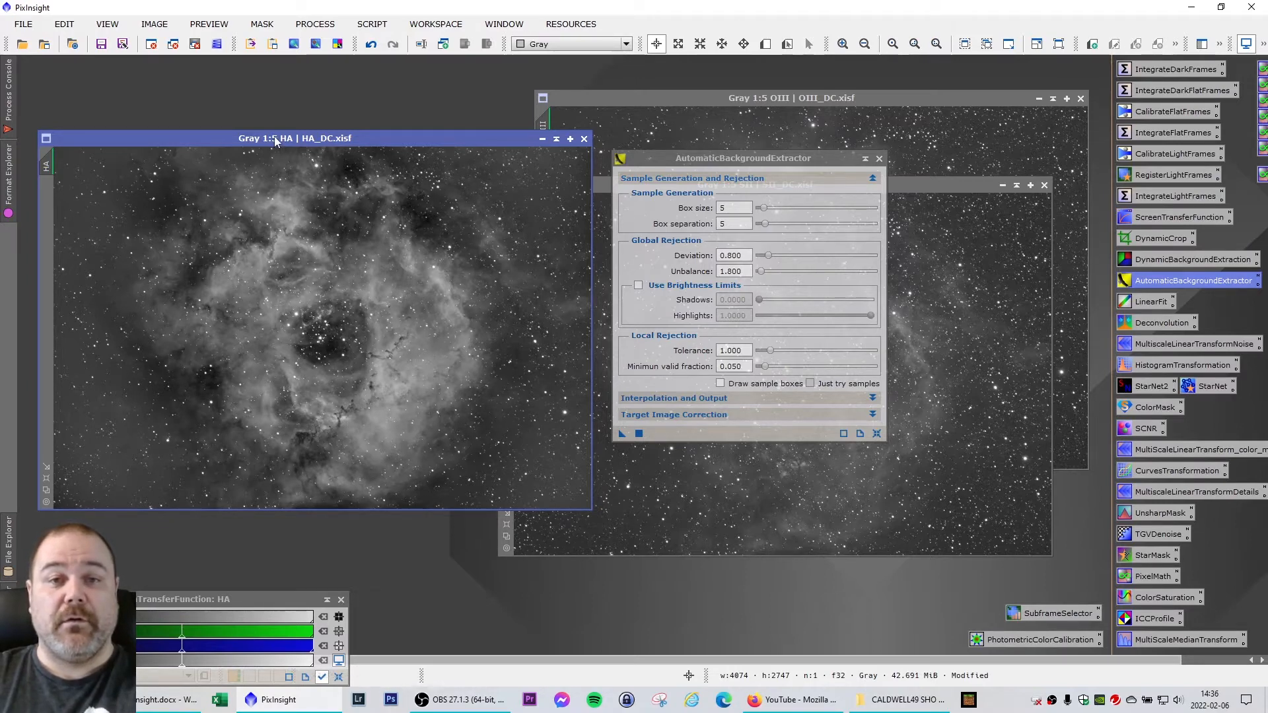
{"action": "left_click_drag", "start_coordinate": [276, 138], "coordinate": [264, 82]}
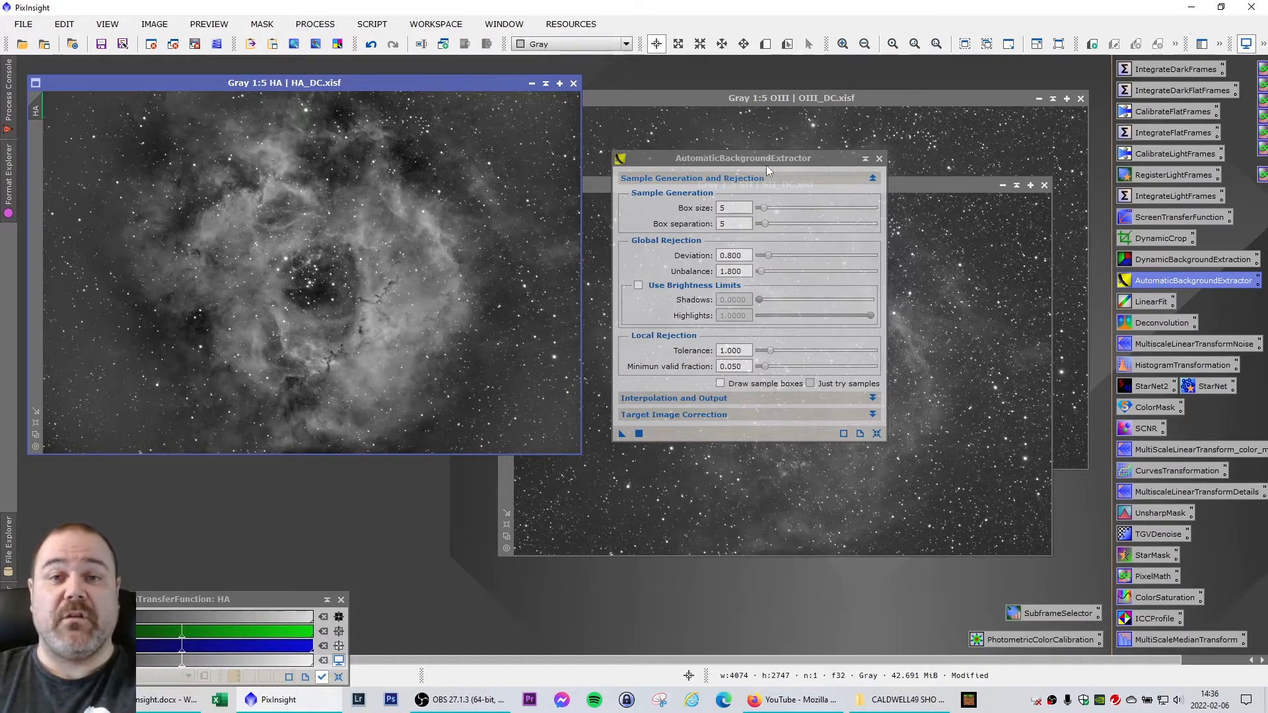
Close AutomaticBackgroundExtractor, undo its extraction on the HA image, and reset and reapply the automatic screen stretch
{"action": "left_click", "coordinate": [879, 159]}
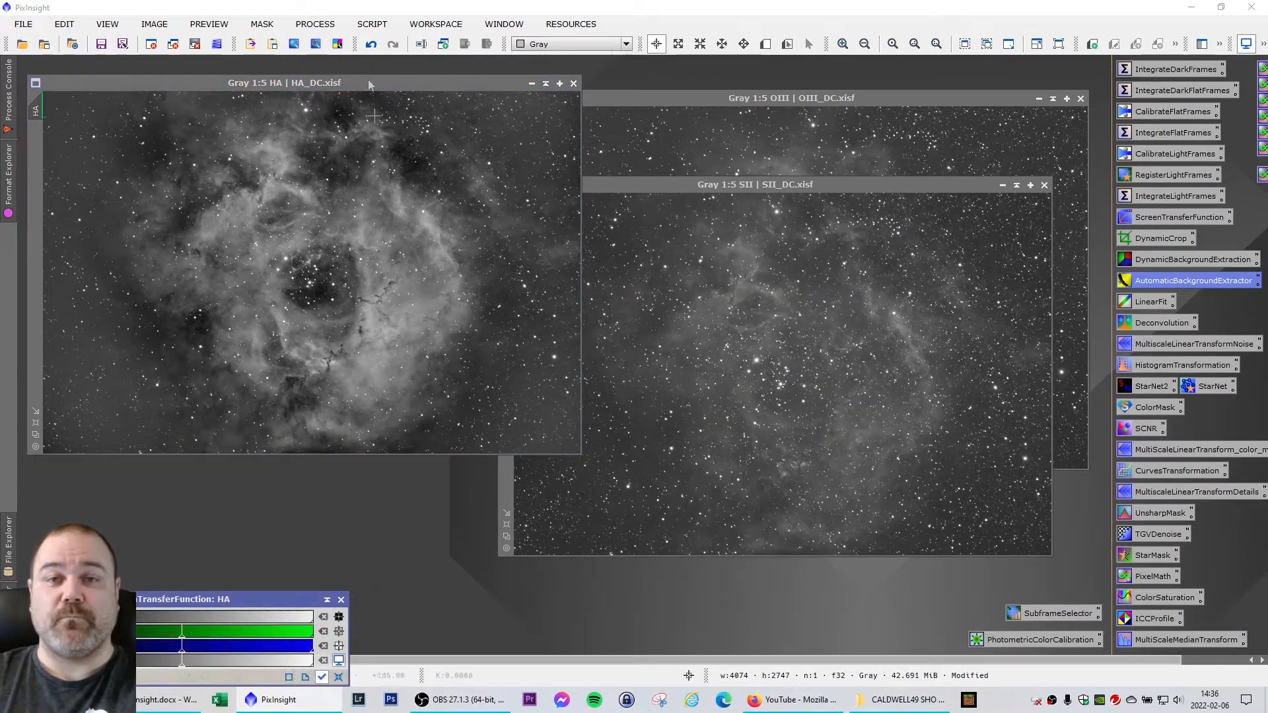
{"action": "left_click", "coordinate": [373, 49]}
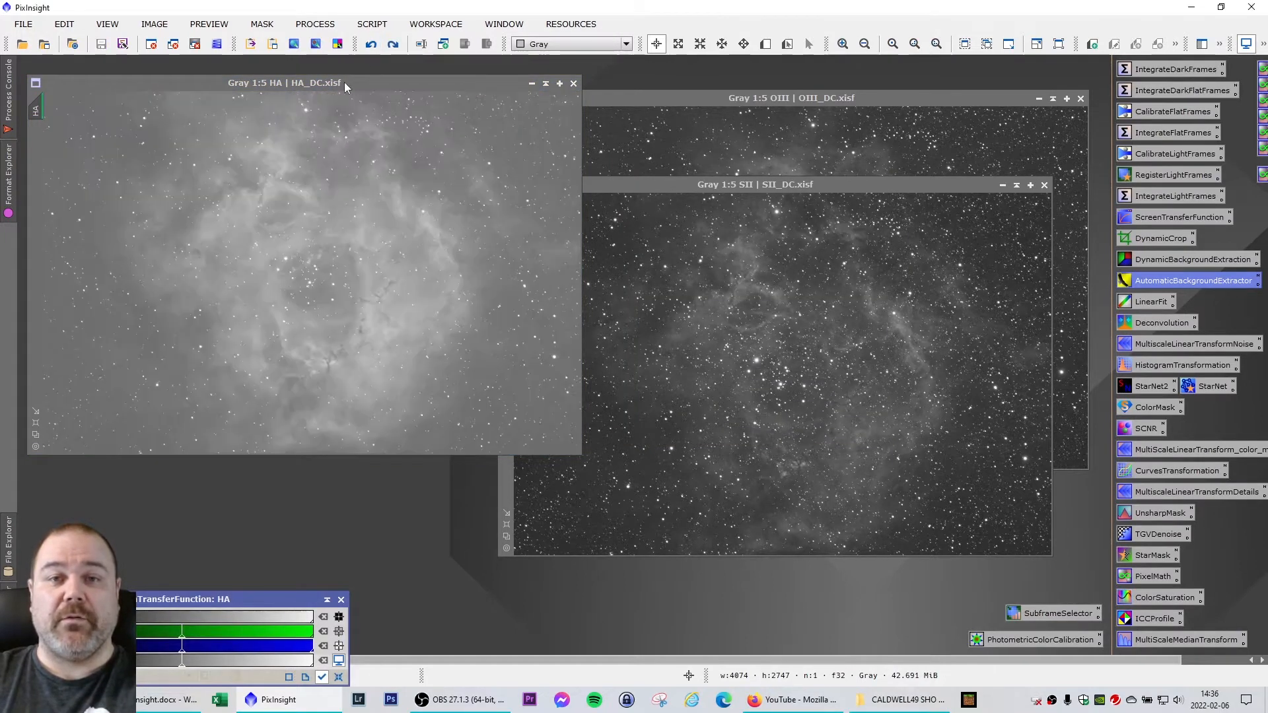
{"action": "left_click_drag", "start_coordinate": [343, 82], "coordinate": [338, 97]}
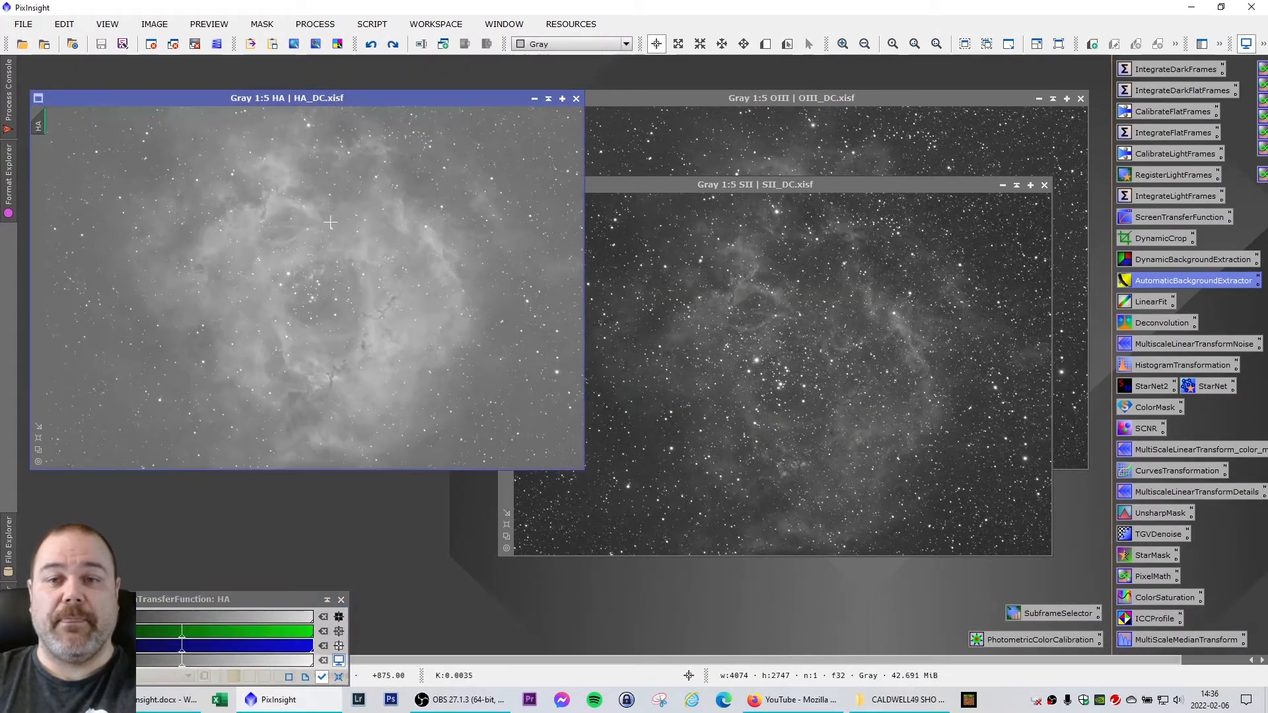
{"action": "left_click", "coordinate": [338, 679]}
{"action": "left_click", "coordinate": [17, 631]}
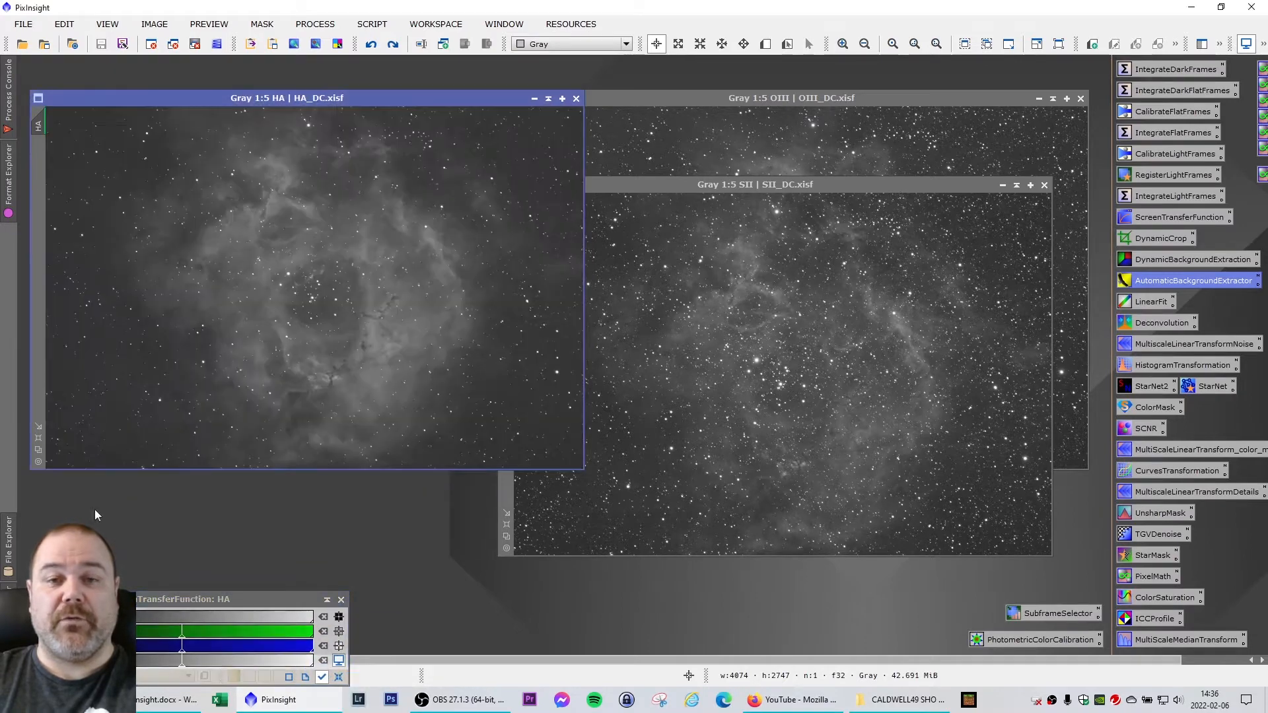
{"action": "left_click_drag", "start_coordinate": [307, 97], "coordinate": [309, 87]}
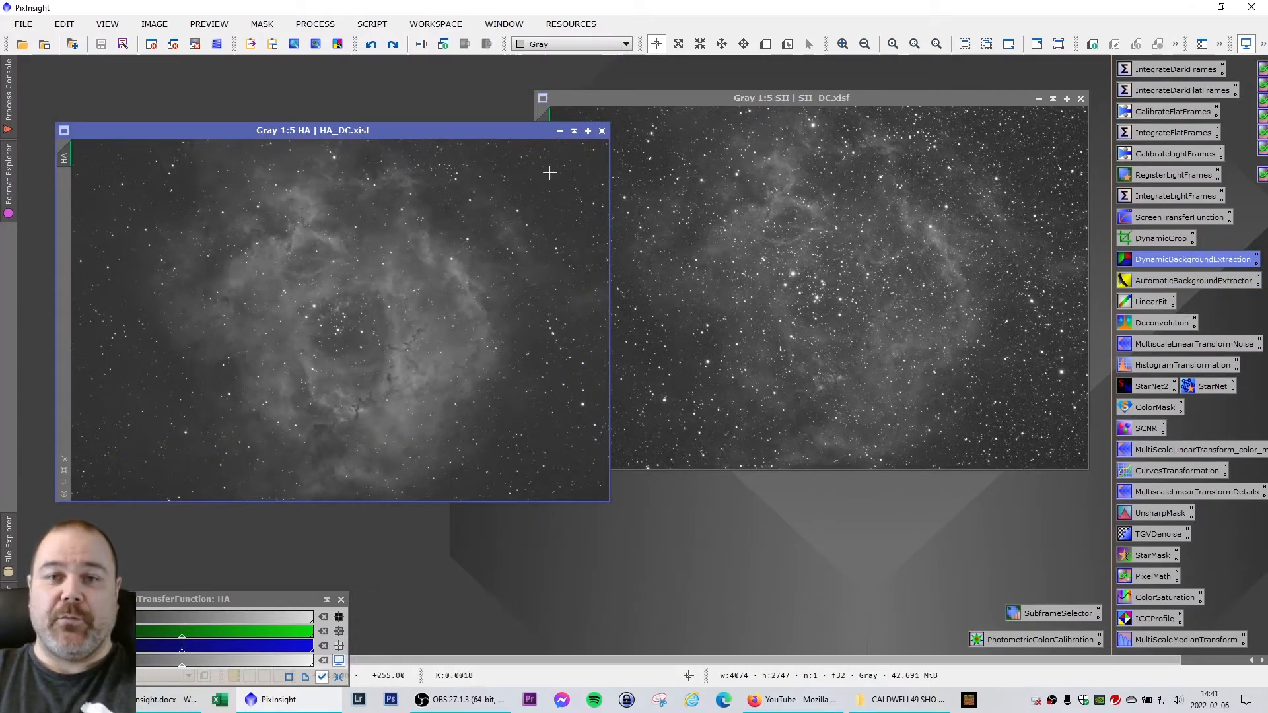
Start DynamicBackgroundExtraction on the HA image and place nine background samples in its dark upper-right corner
{"action": "double_click", "coordinate": [1180, 261]}
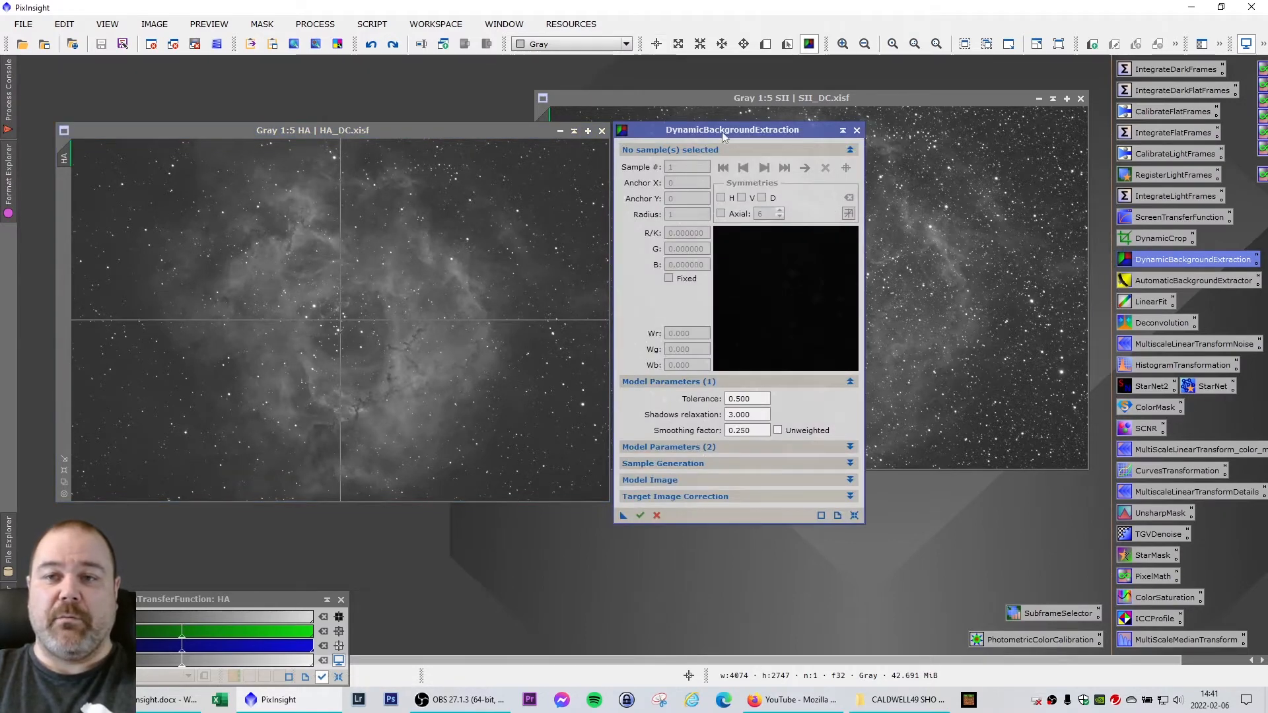
{"action": "left_click_drag", "start_coordinate": [725, 136], "coordinate": [776, 146]}
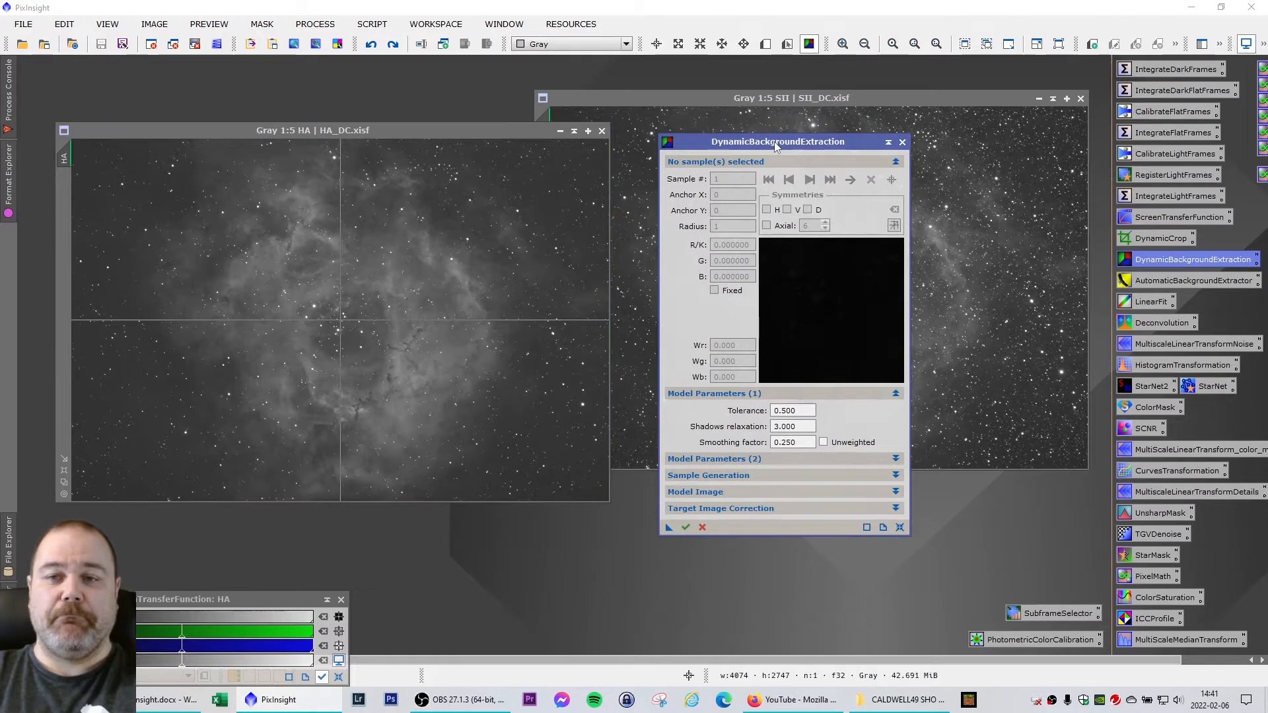
{"action": "left_click", "coordinate": [560, 199]}
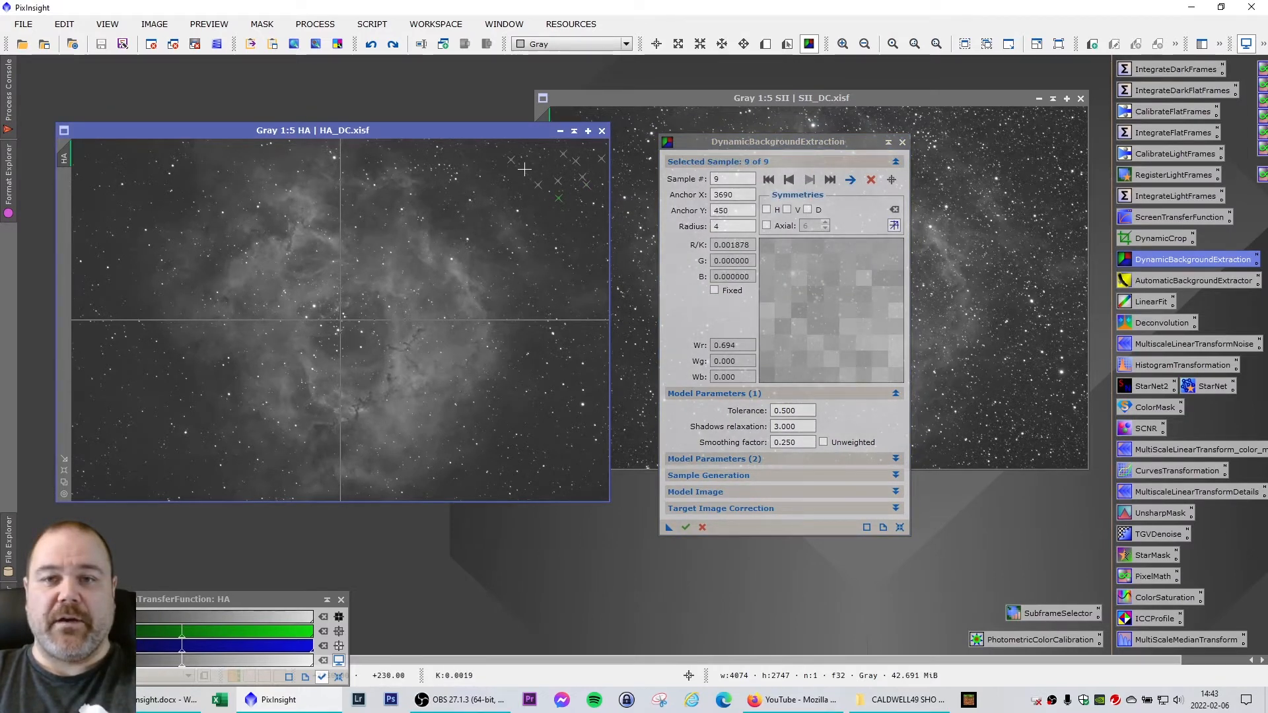
Add five samples on star-free sky around the bright star below and left of the existing HA corner samples
{"action": "scroll", "coordinate": [527, 172], "scroll_direction": "up", "scroll_amount": 4}
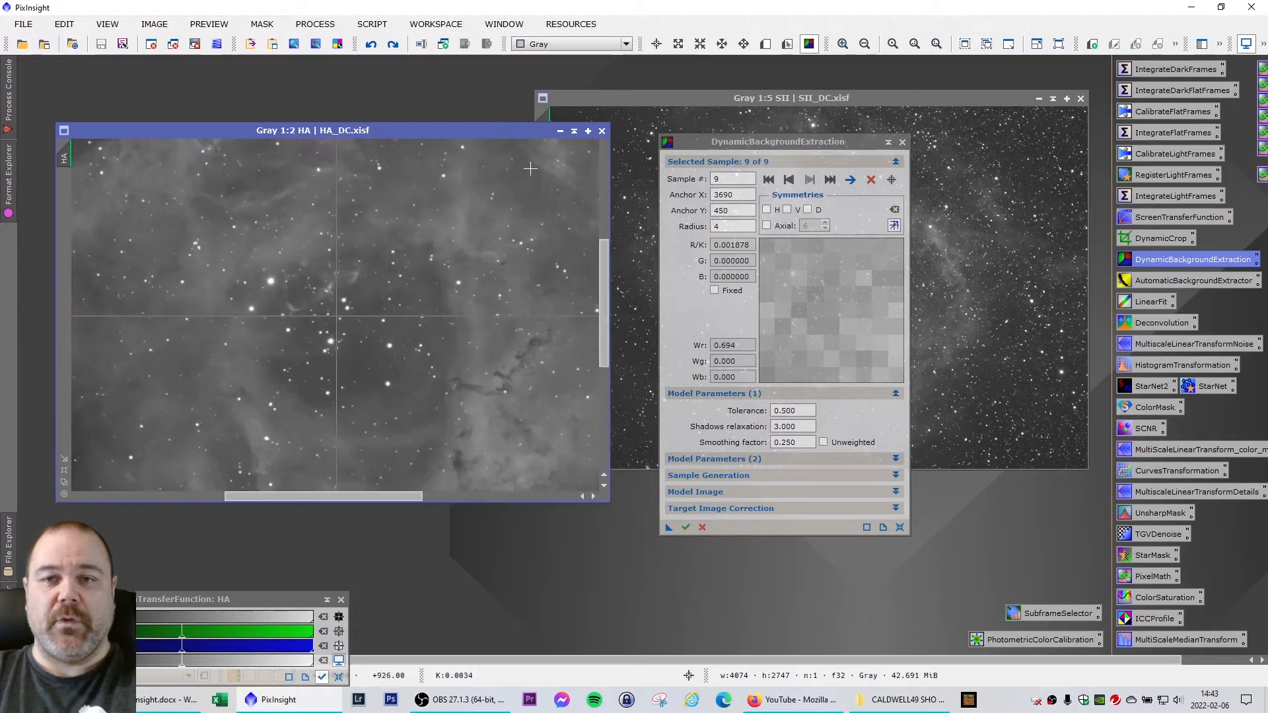
{"action": "left_click_drag", "start_coordinate": [608, 263], "coordinate": [608, 146]}
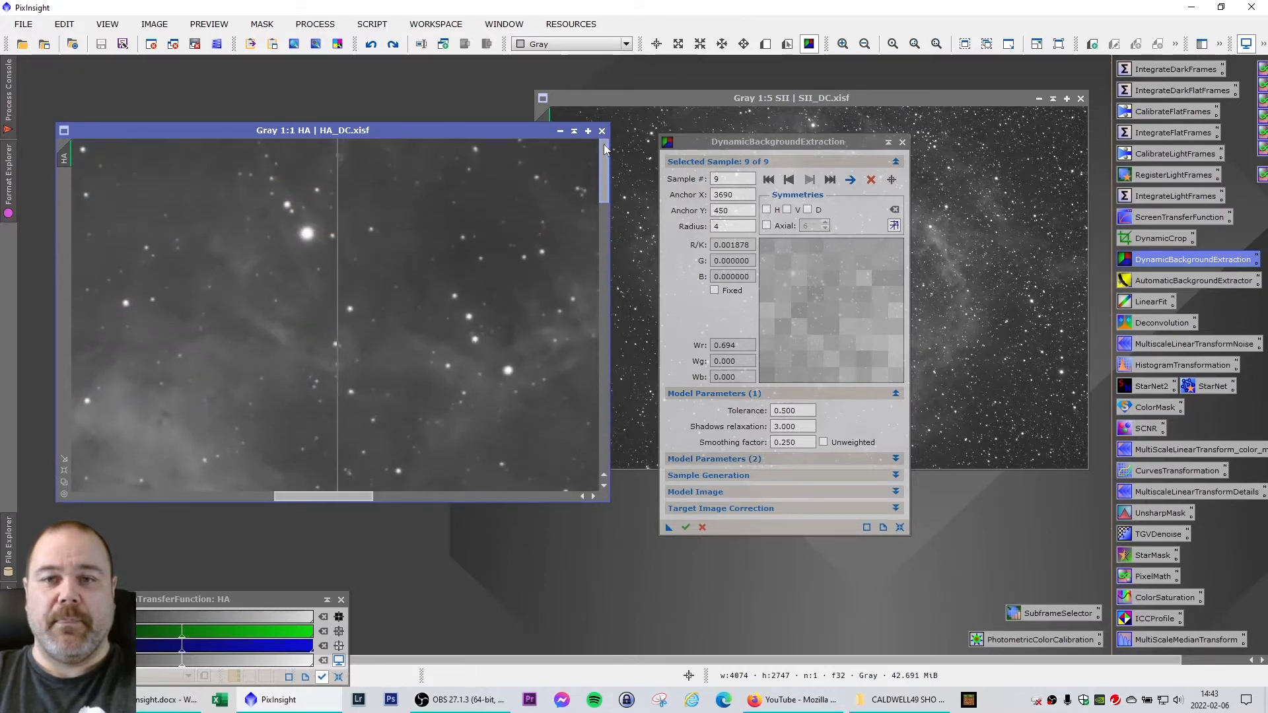
{"action": "left_click_drag", "start_coordinate": [332, 500], "coordinate": [556, 493]}
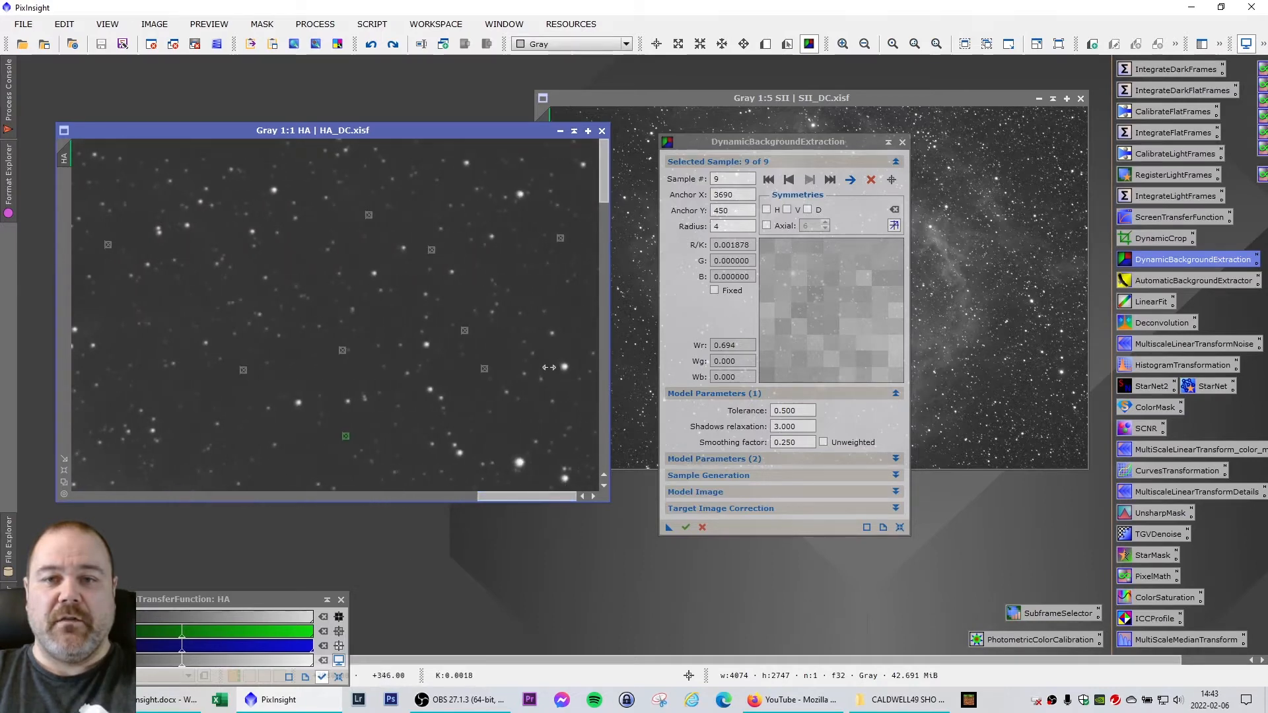
{"action": "scroll", "coordinate": [560, 298], "scroll_direction": "up", "scroll_amount": 1}
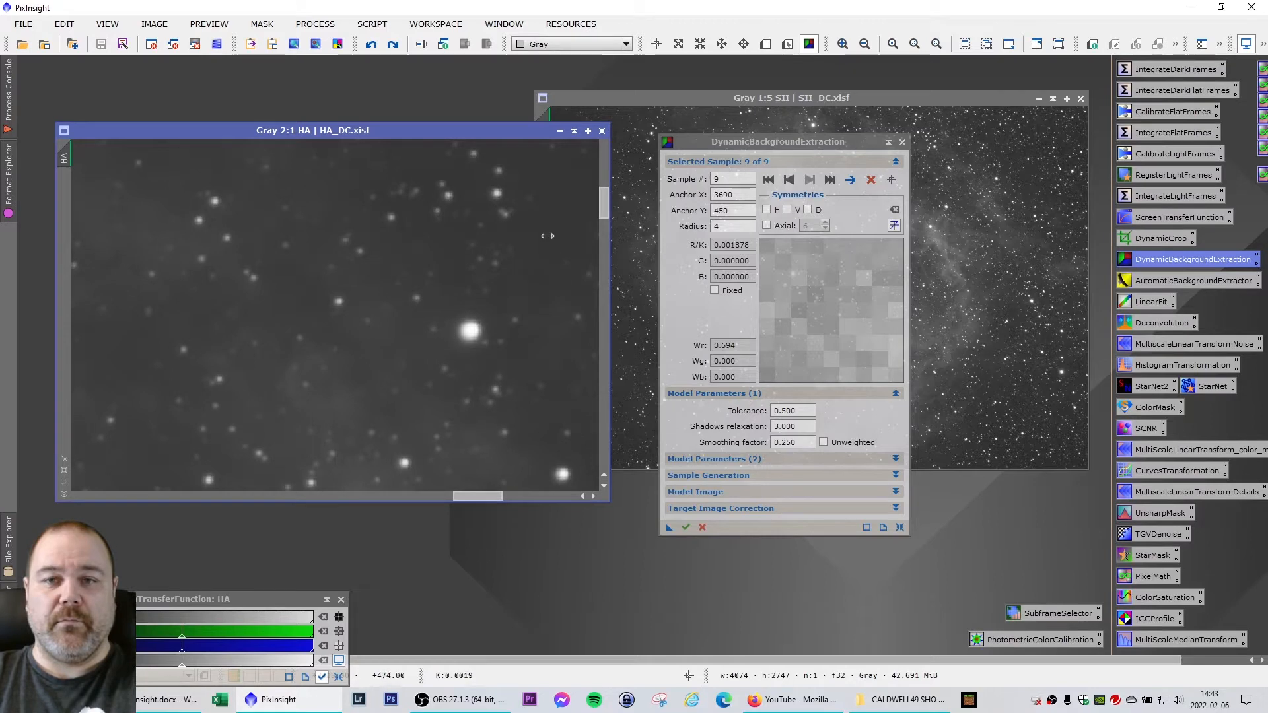
{"action": "left_click", "coordinate": [547, 237]}
{"action": "left_click", "coordinate": [560, 181]}
{"action": "left_click", "coordinate": [399, 252]}
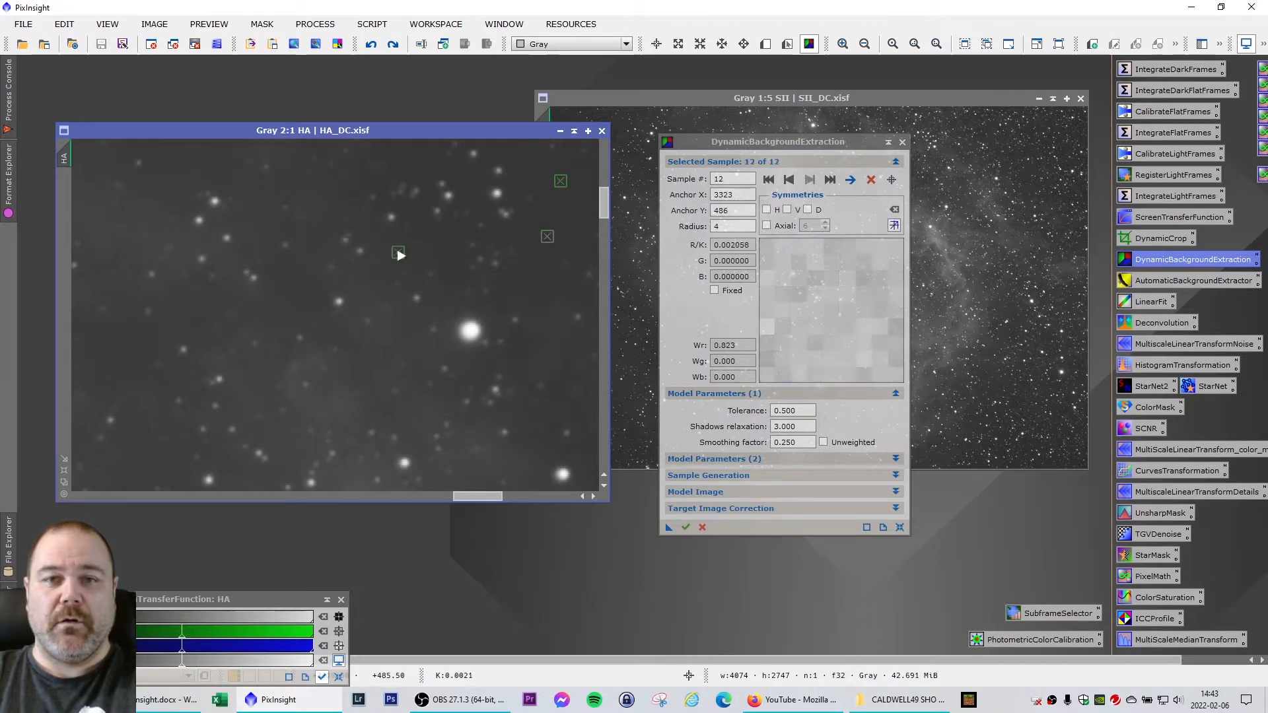
{"action": "left_click", "coordinate": [406, 164]}
{"action": "left_click", "coordinate": [345, 187]}
{"action": "scroll", "coordinate": [355, 207], "scroll_direction": "up", "scroll_amount": 1}
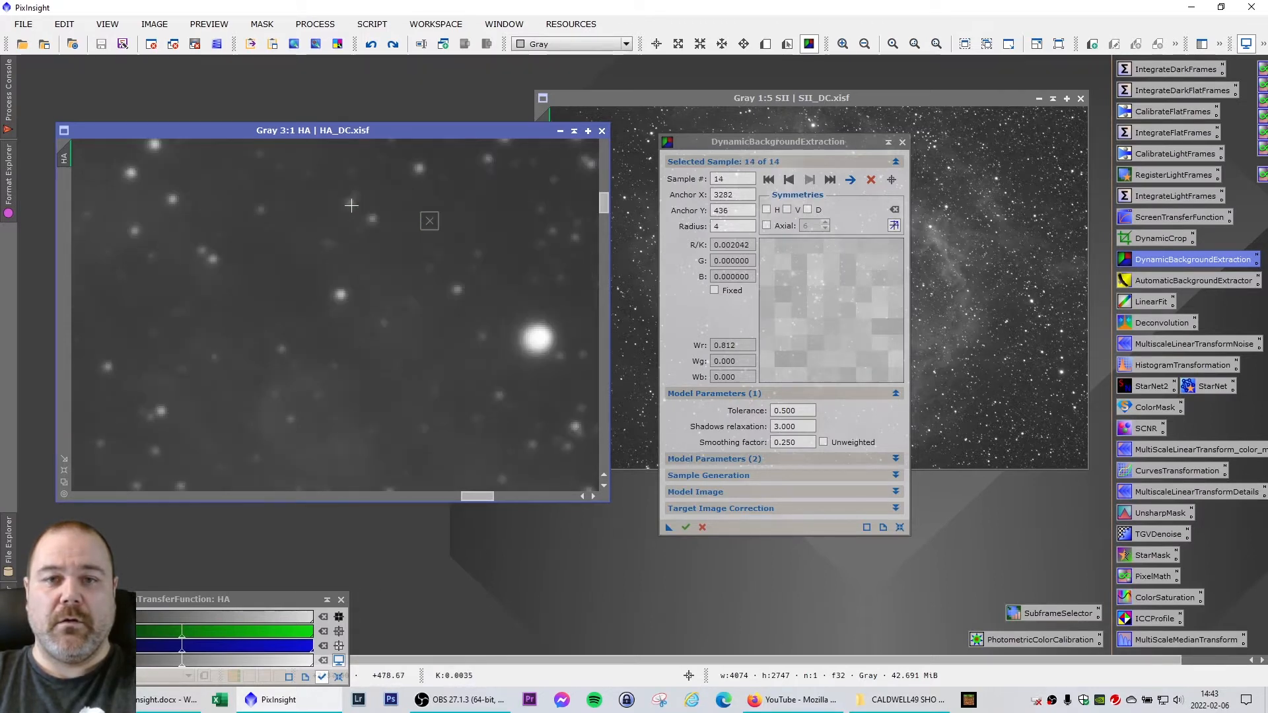
Reposition three of the new samples onto darker sky, including one to anchor 3416, 238 and another to 3619, 488
{"action": "scroll", "coordinate": [356, 207], "scroll_direction": "down", "scroll_amount": 3}
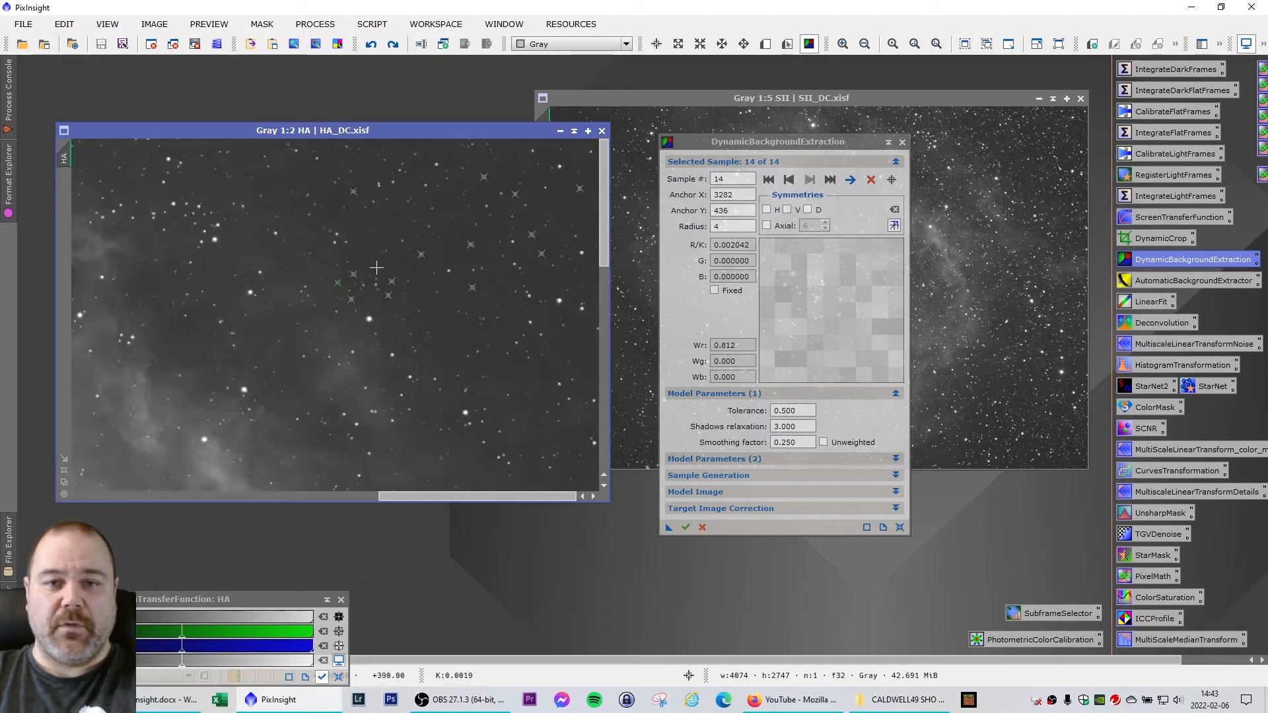
{"action": "left_click_drag", "start_coordinate": [339, 284], "coordinate": [382, 218]}
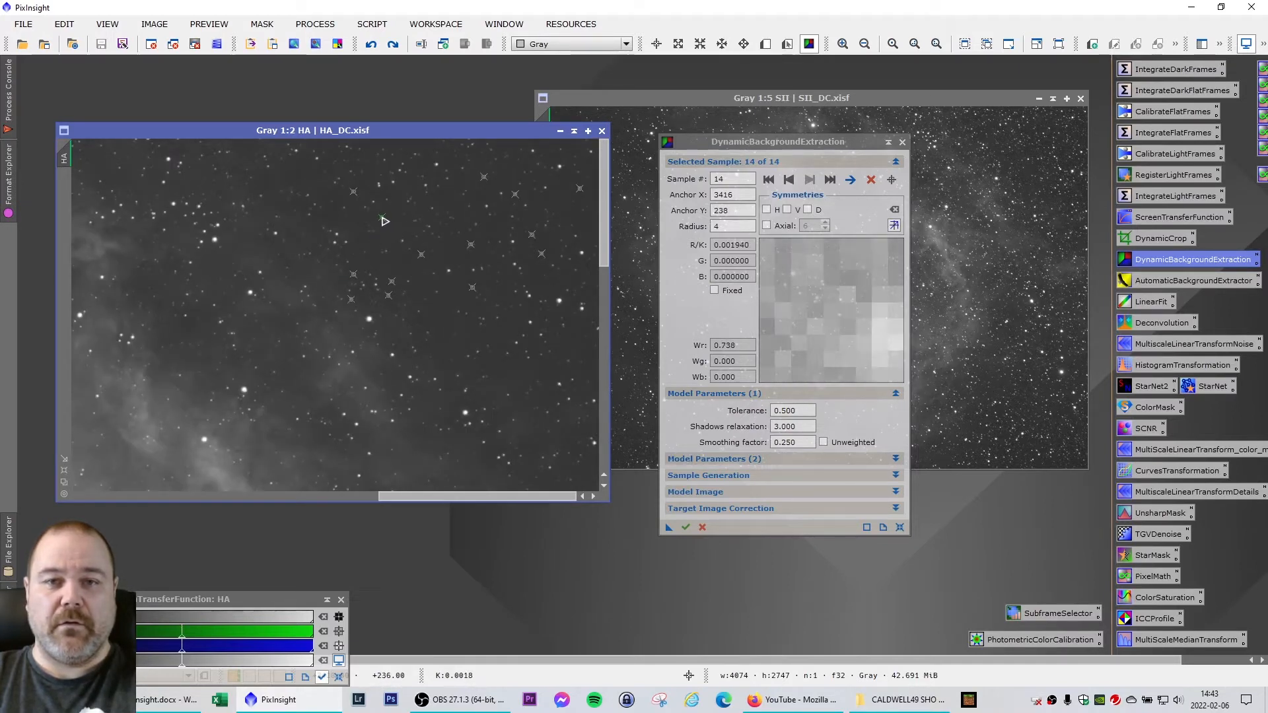
{"action": "left_click_drag", "start_coordinate": [354, 298], "coordinate": [450, 301]}
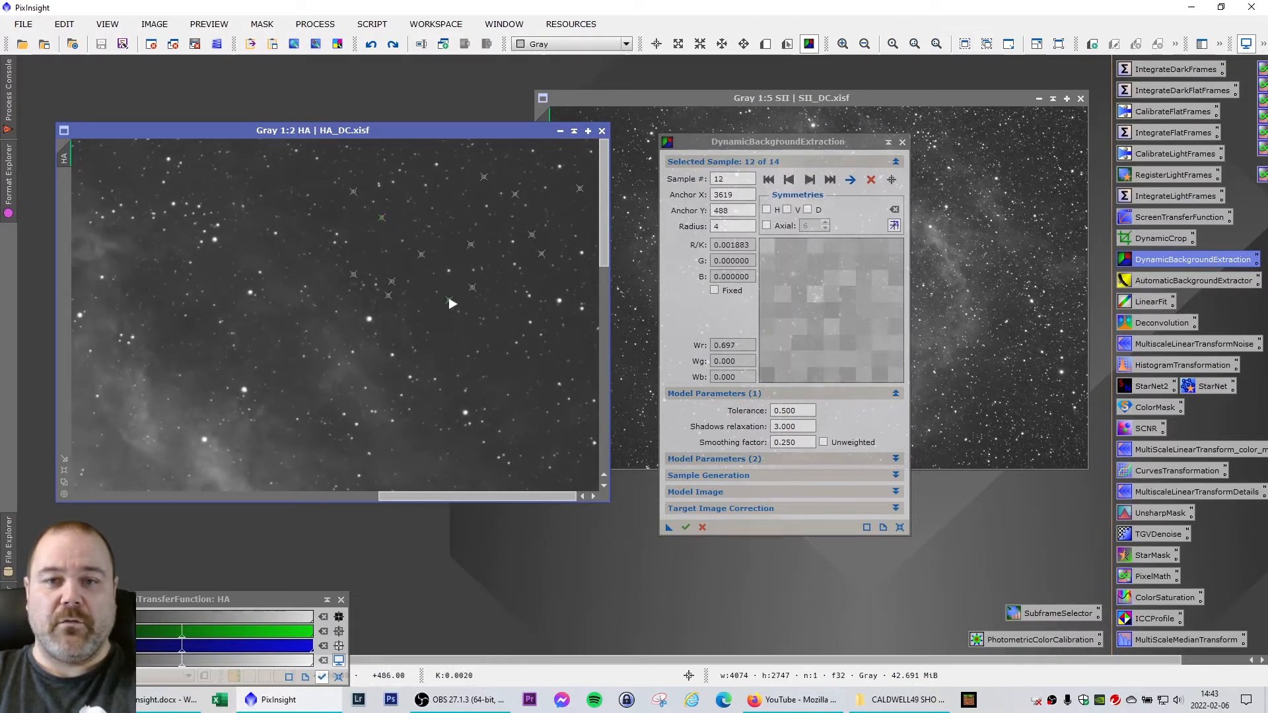
Add 20 more samples to the HA image, spread over star-free sky along its top edge and upper-right corner
{"action": "left_click", "coordinate": [588, 228]}
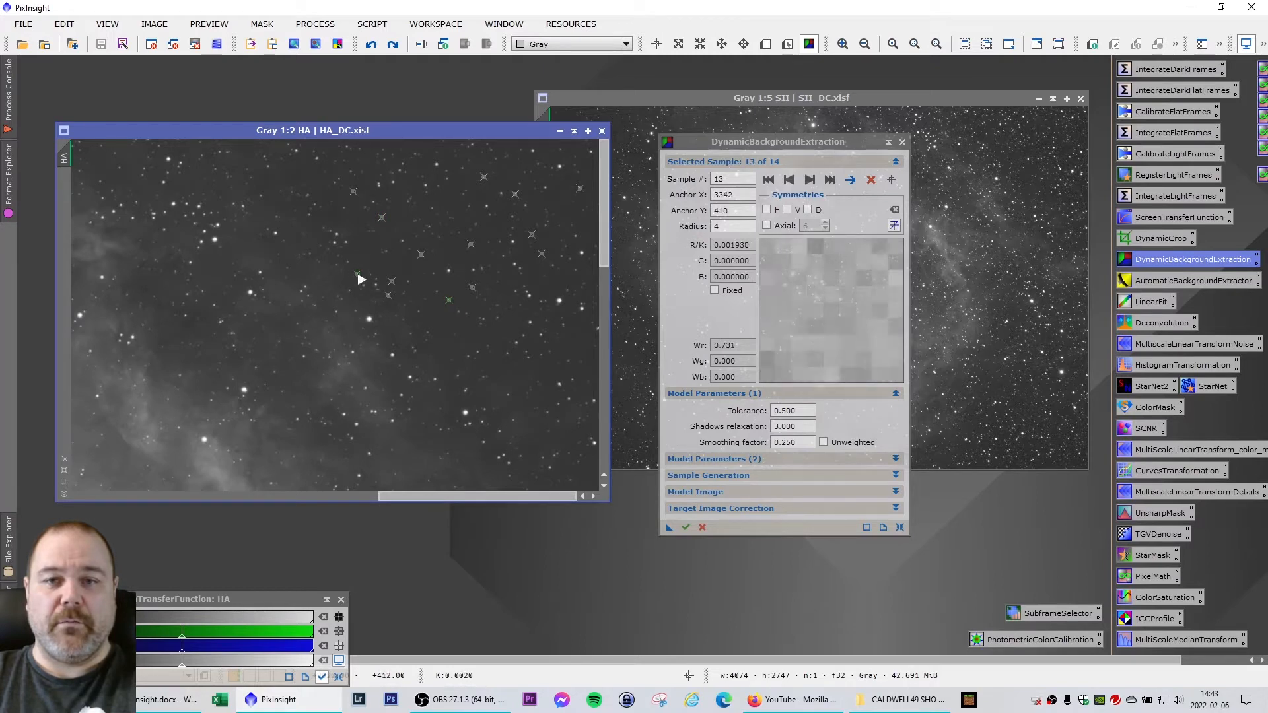
{"action": "left_click", "coordinate": [568, 215]}
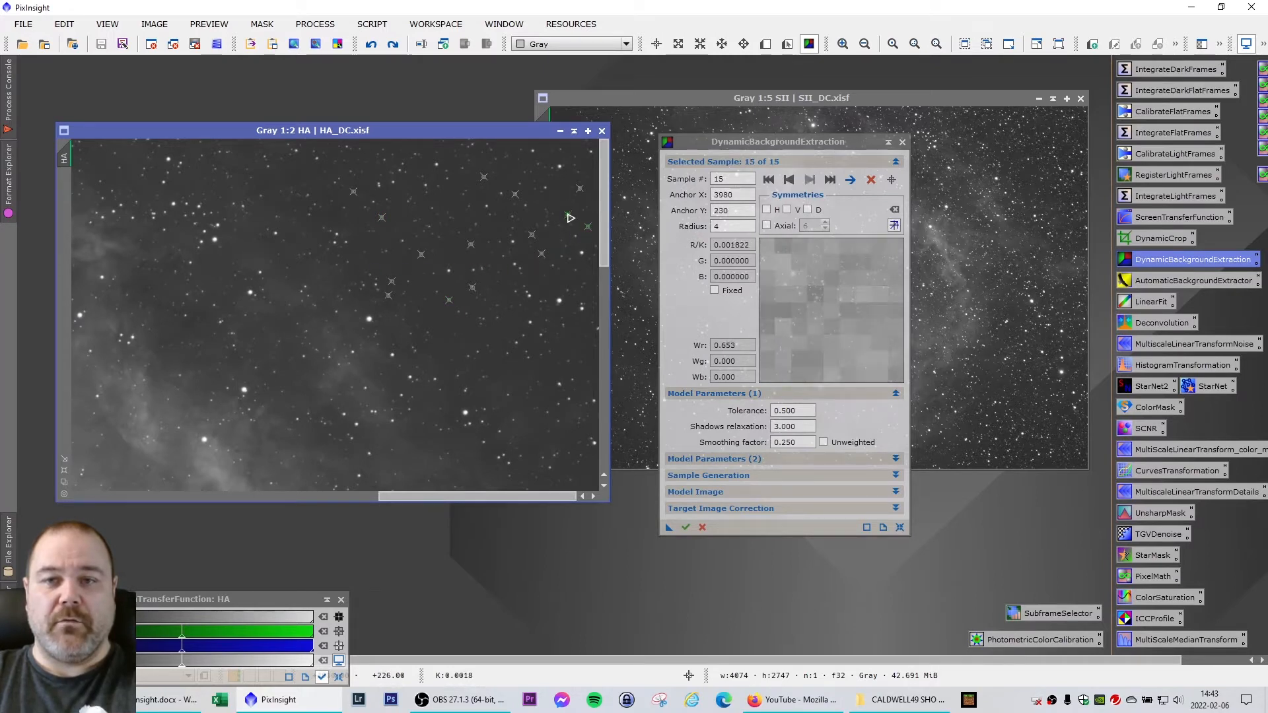
{"action": "left_click", "coordinate": [546, 200]}
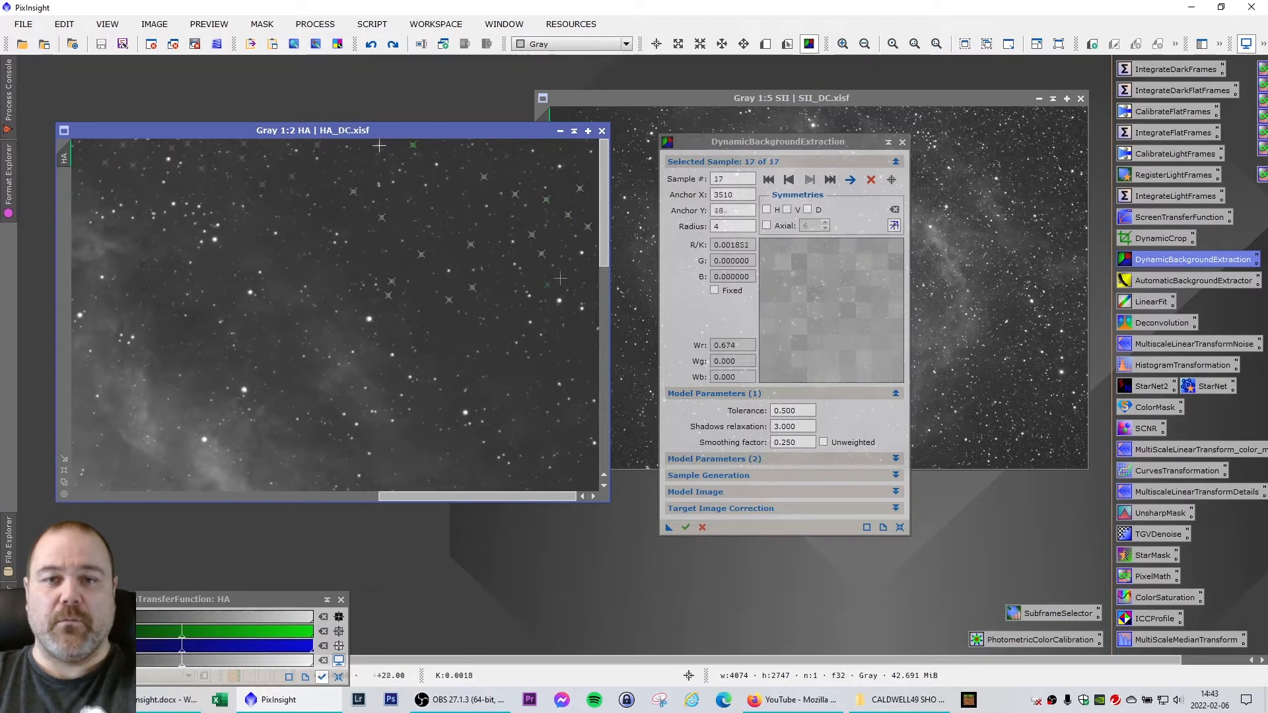
{"action": "left_click", "coordinate": [547, 285]}
{"action": "left_click", "coordinate": [563, 276]}
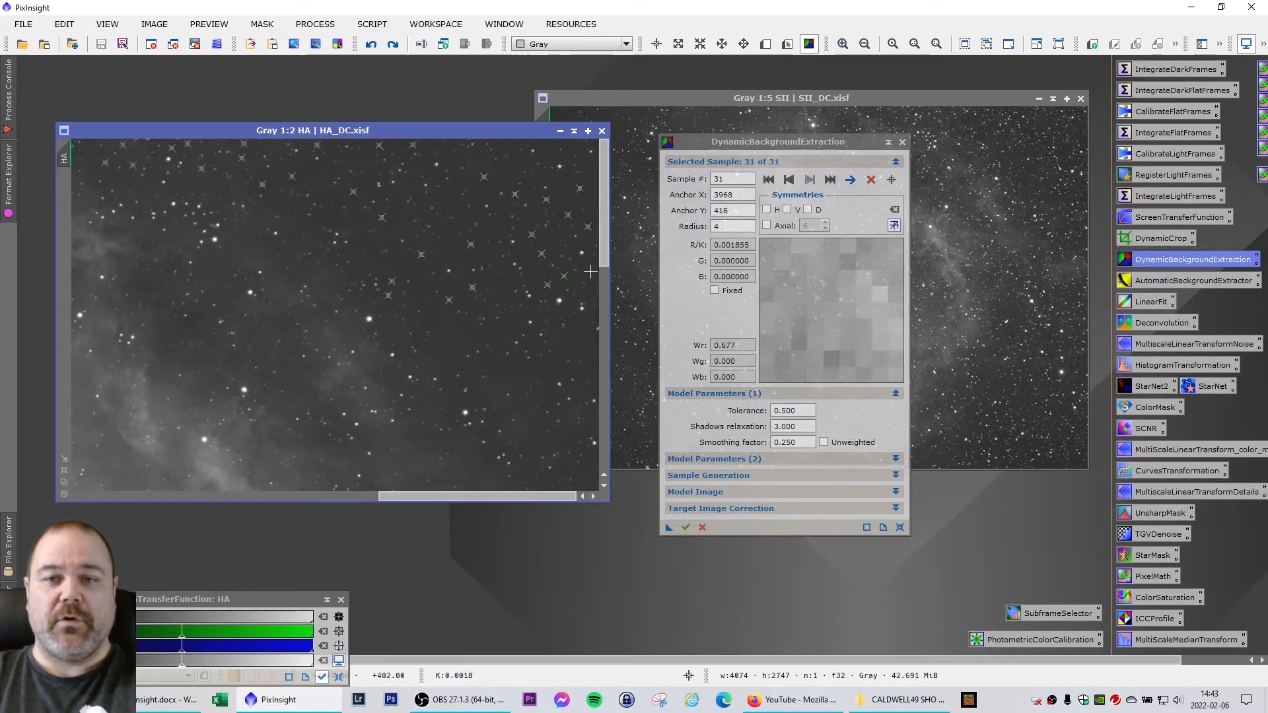
{"action": "left_click", "coordinate": [591, 271]}
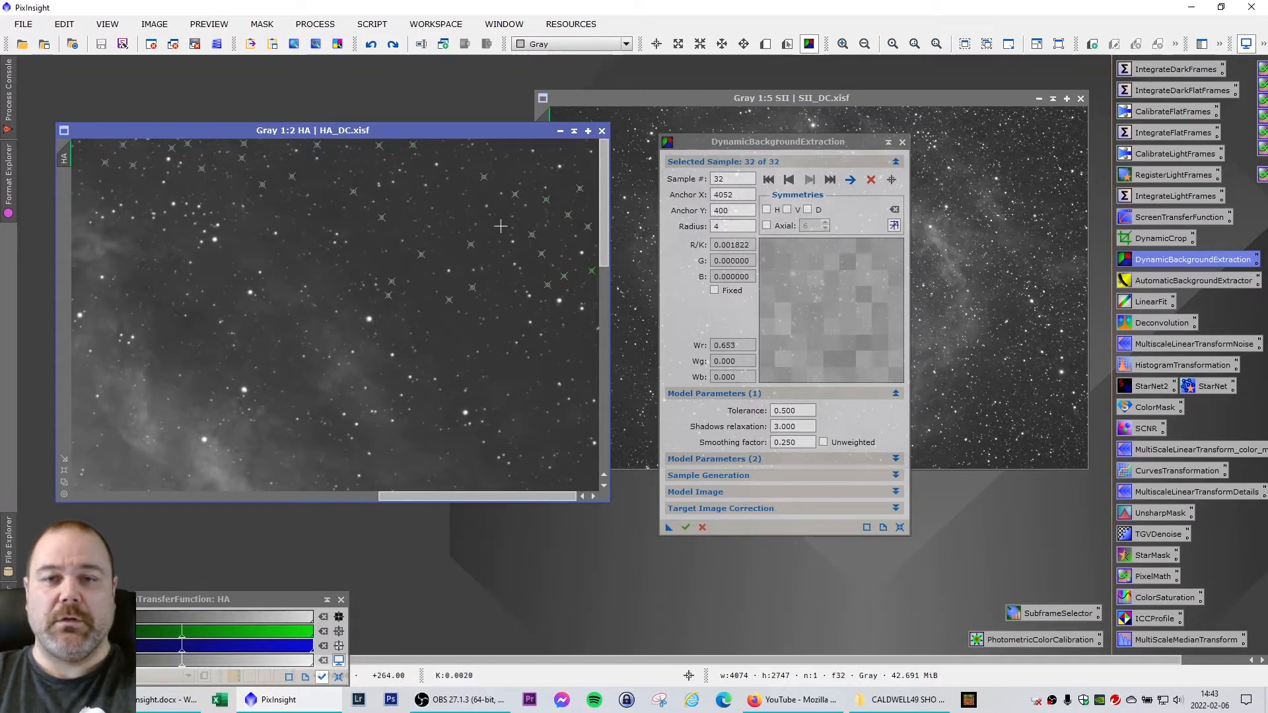
{"action": "left_click", "coordinate": [521, 141]}
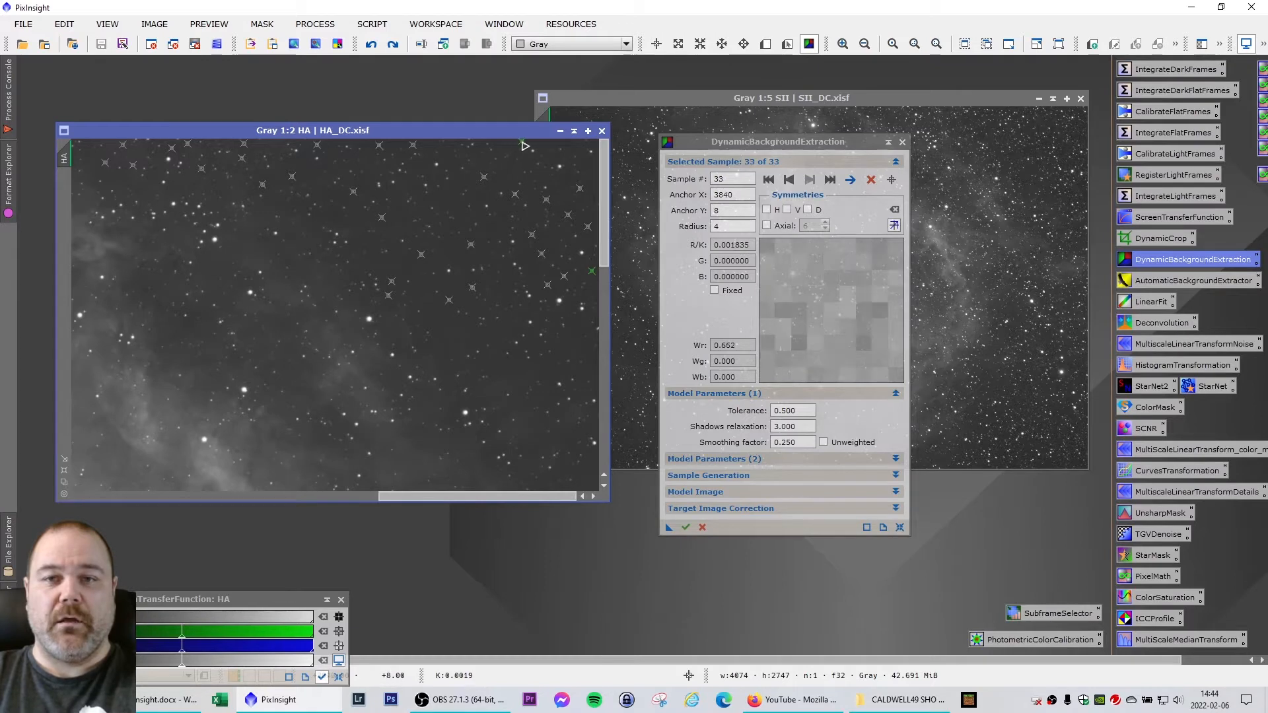
{"action": "left_click", "coordinate": [575, 148]}
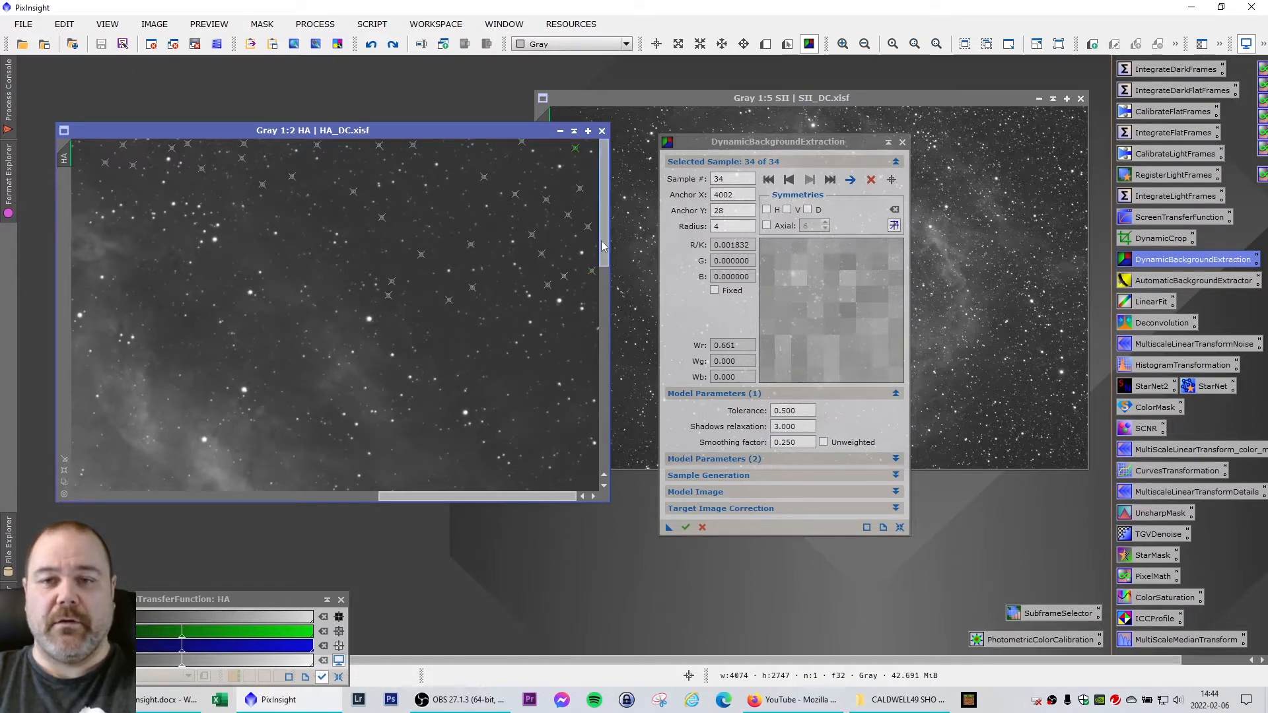
Add four samples on dark sky just below the upper-right group, three near the HA image's right edge and one farther inward
{"action": "left_click_drag", "start_coordinate": [602, 245], "coordinate": [603, 285]}
{"action": "left_click", "coordinate": [575, 232]}
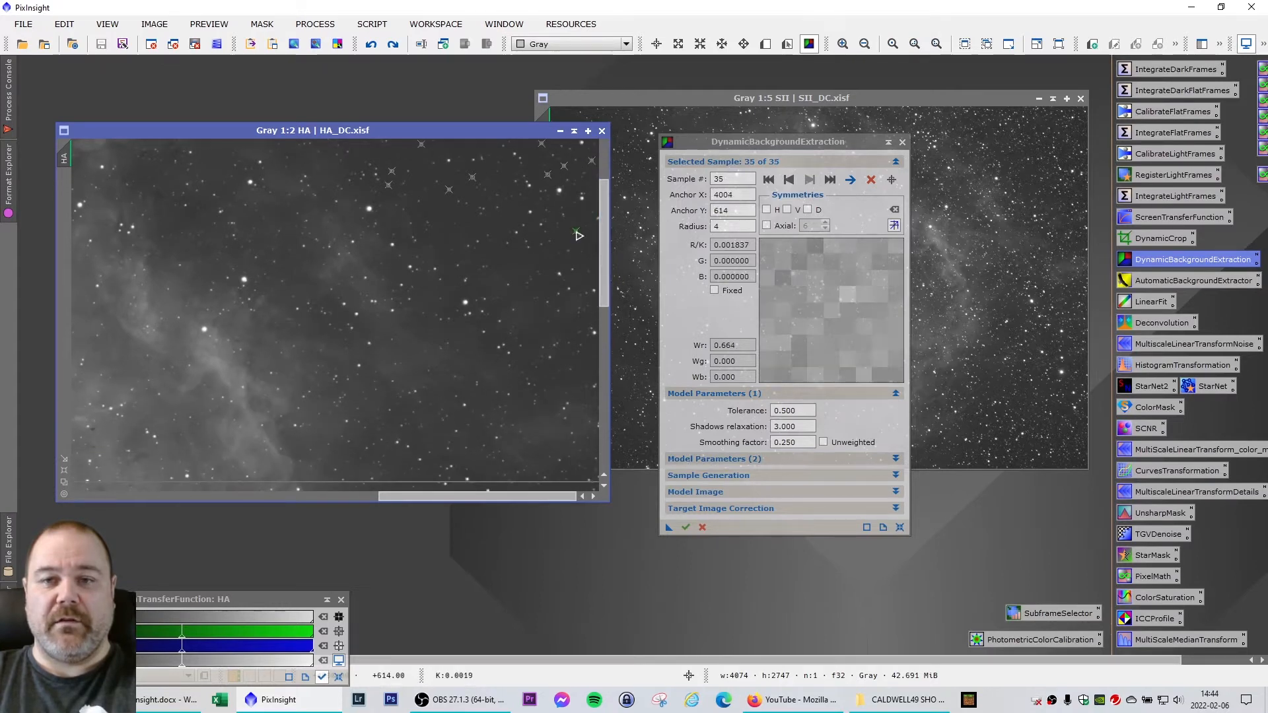
{"action": "left_click", "coordinate": [476, 228]}
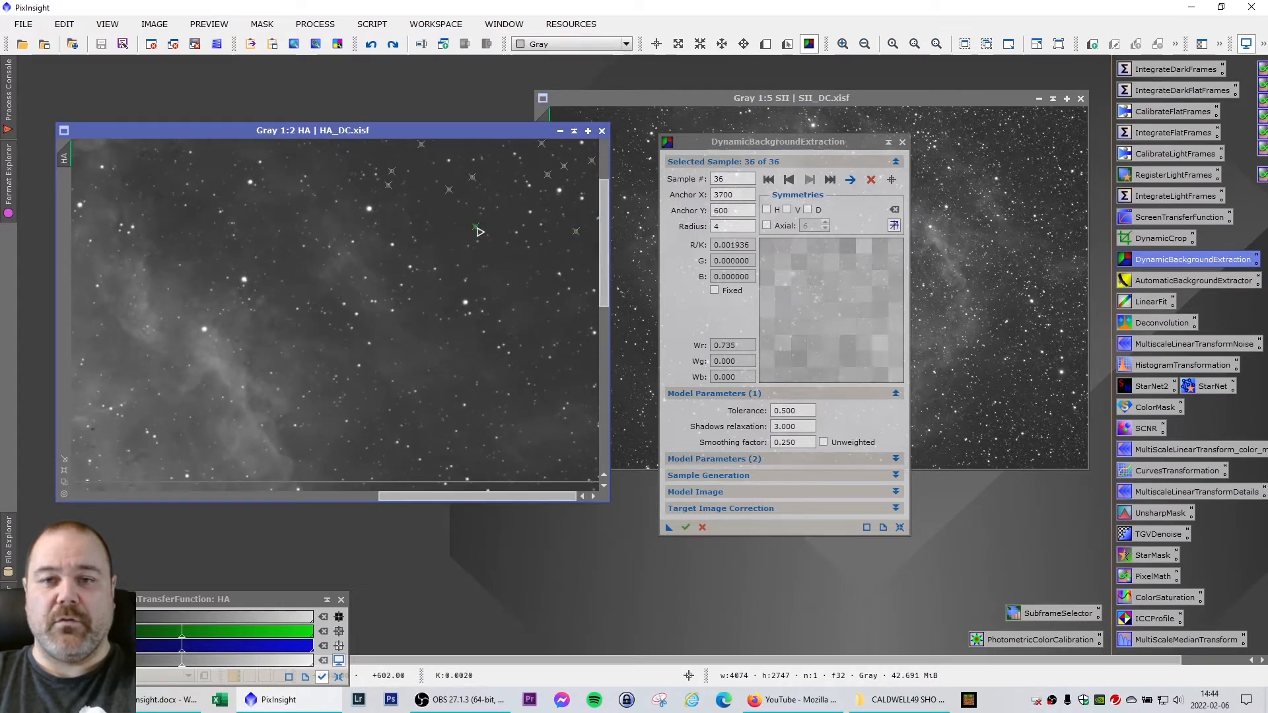
{"action": "left_click", "coordinate": [590, 257]}
{"action": "left_click", "coordinate": [577, 258]}
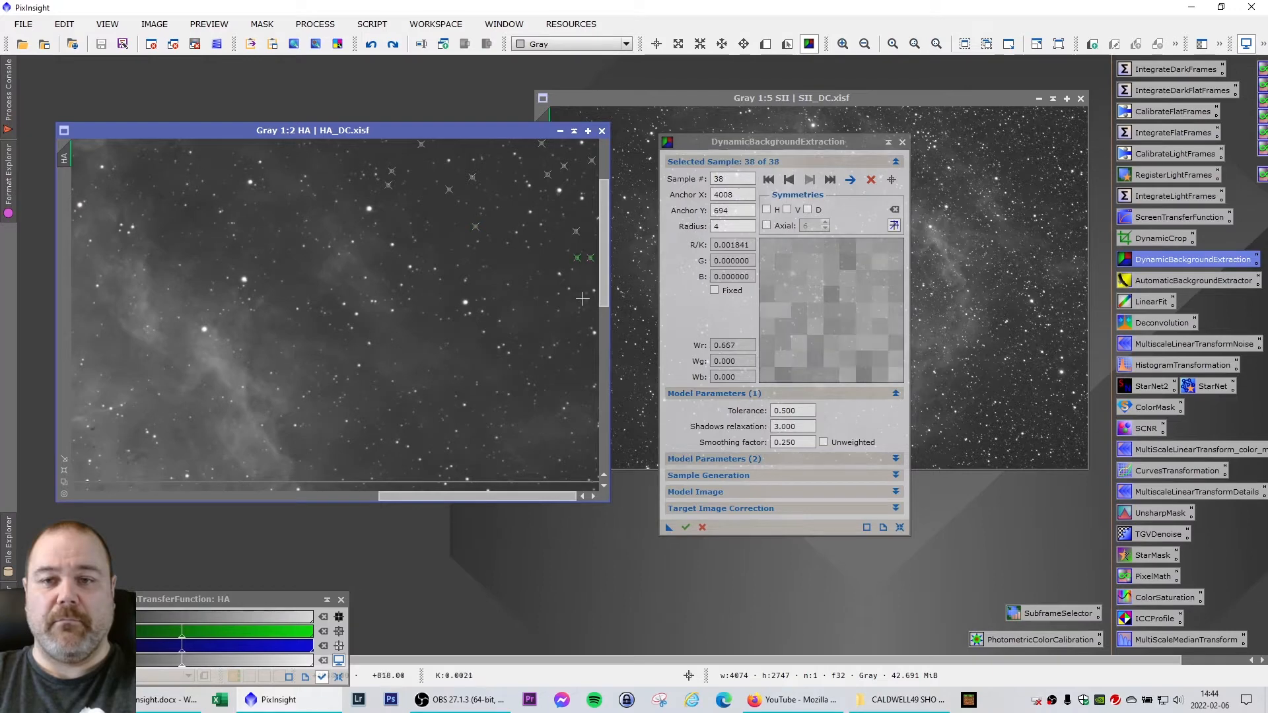
Add eight samples on dark sky near the HA image's right edge just below mid-height, starting at anchor 4058, 1468
{"action": "left_click_drag", "start_coordinate": [602, 299], "coordinate": [609, 352]}
{"action": "left_click", "coordinate": [593, 301]}
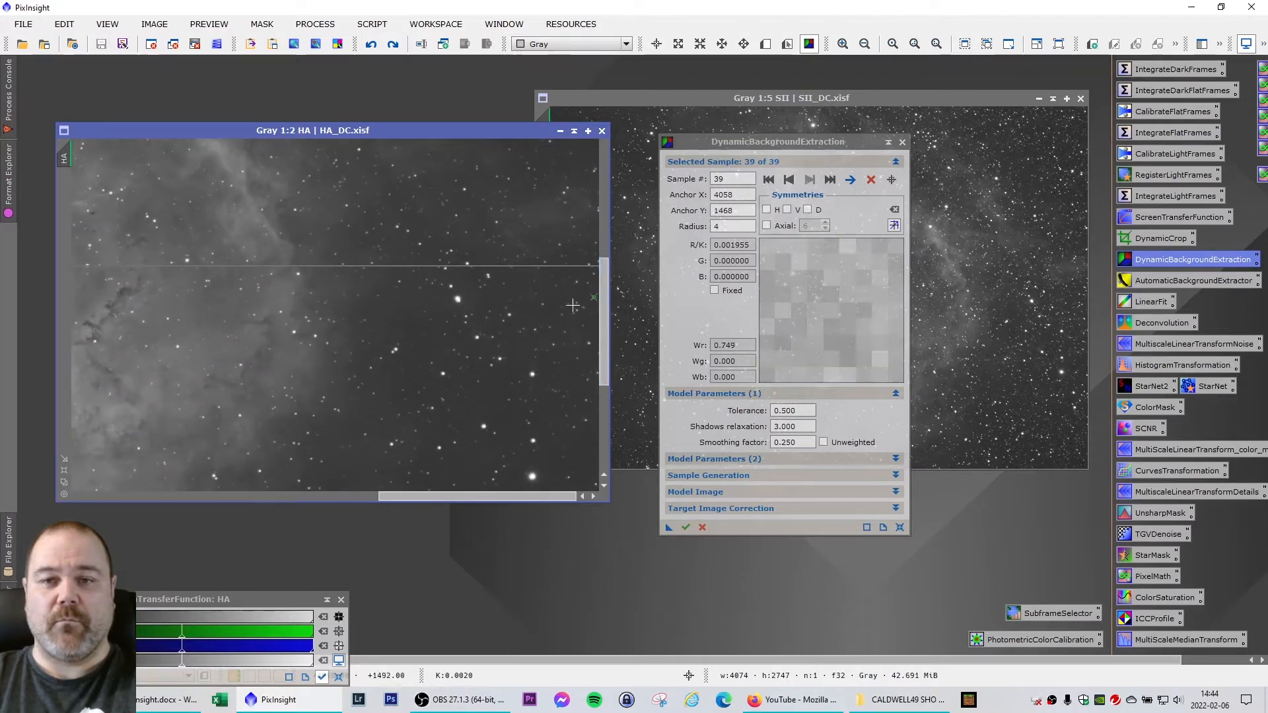
{"action": "left_click", "coordinate": [544, 314]}
{"action": "left_click", "coordinate": [525, 306]}
{"action": "left_click", "coordinate": [563, 295]}
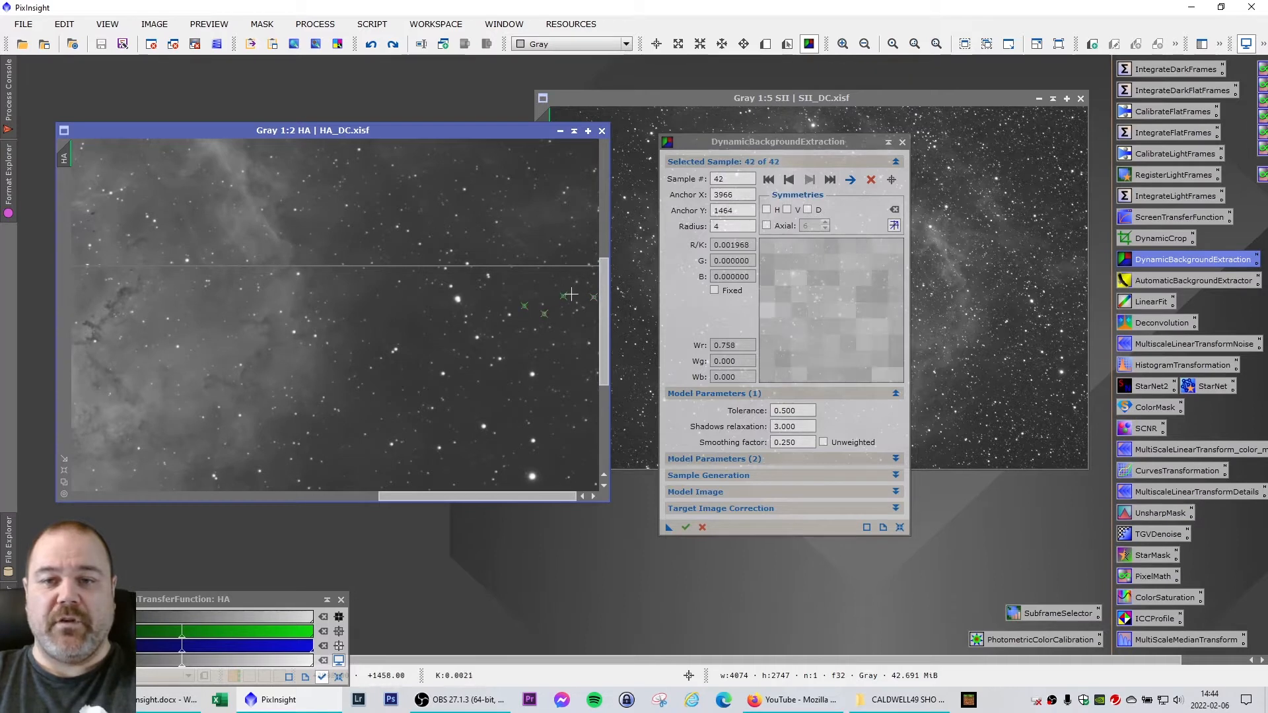
{"action": "left_click", "coordinate": [574, 293]}
{"action": "left_click", "coordinate": [587, 332]}
{"action": "left_click", "coordinate": [591, 358]}
{"action": "left_click", "coordinate": [577, 371]}
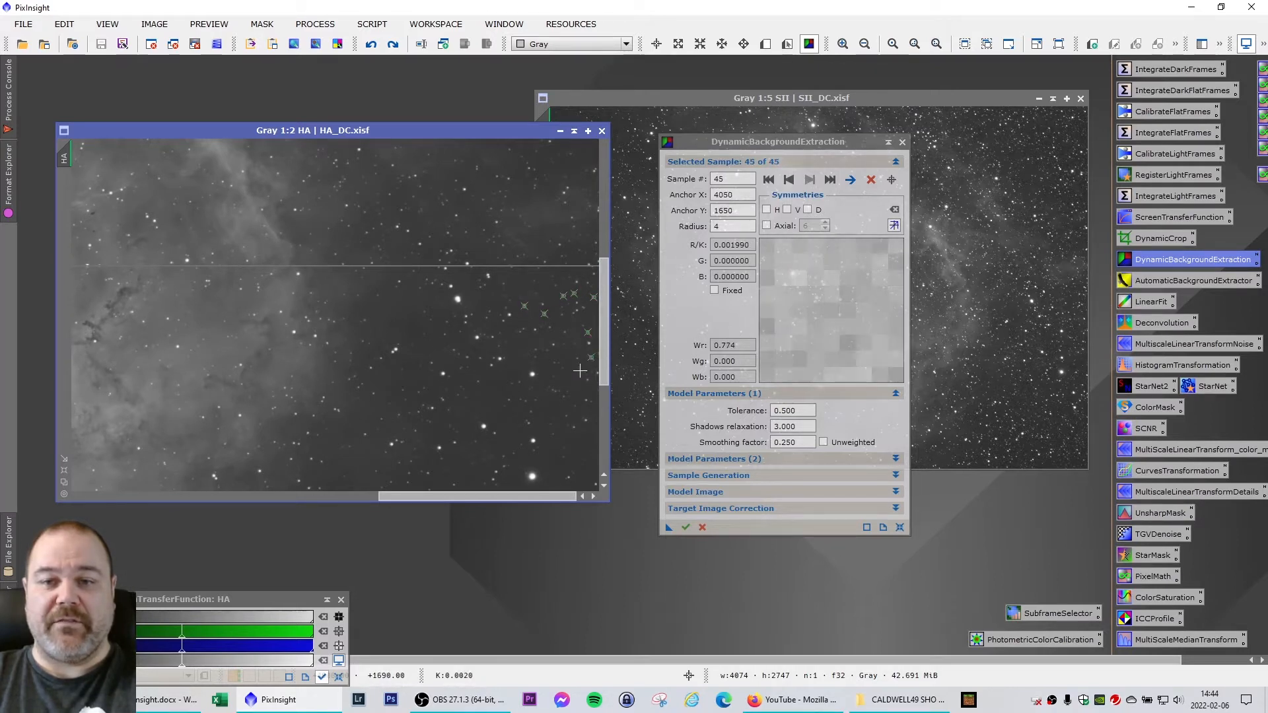
Add further star-free samples in the HA image's lower-right area, including anchors 3962, 1722, 3932, 1990 and 3752, 1832
{"action": "left_click", "coordinate": [562, 382]}
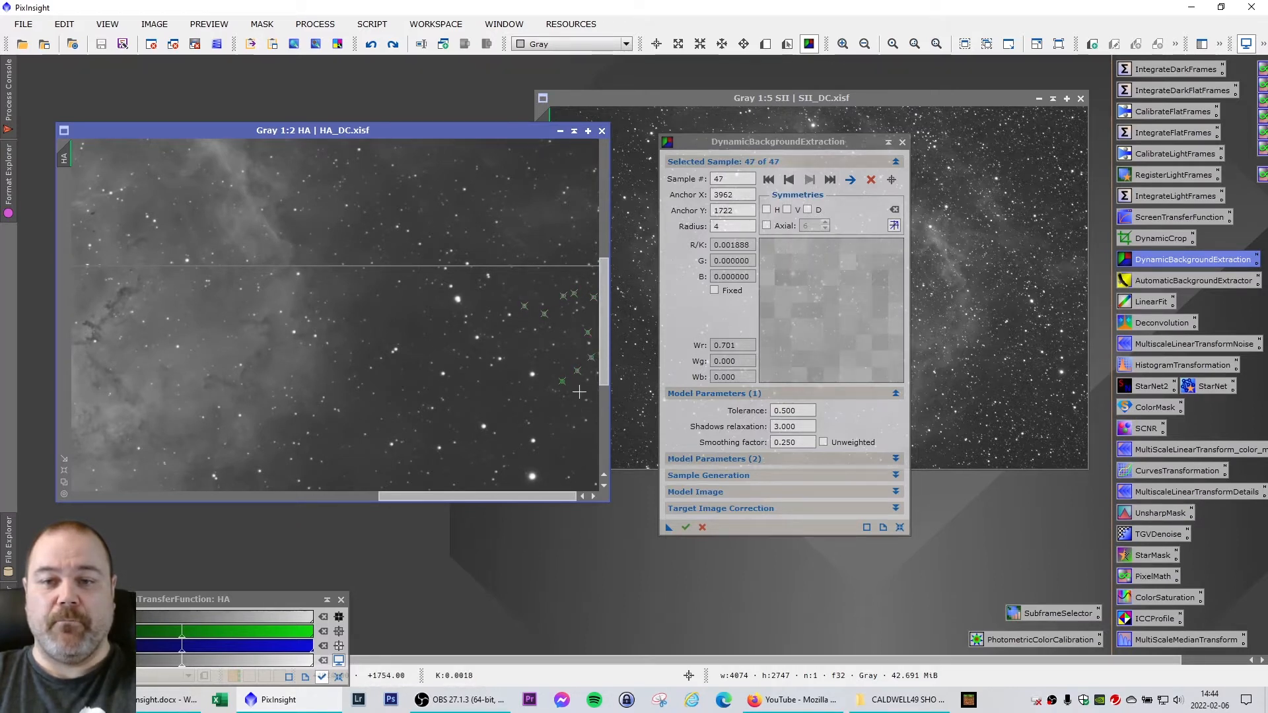
{"action": "left_click", "coordinate": [580, 394]}
{"action": "left_click", "coordinate": [588, 449]}
{"action": "left_click", "coordinate": [552, 469]}
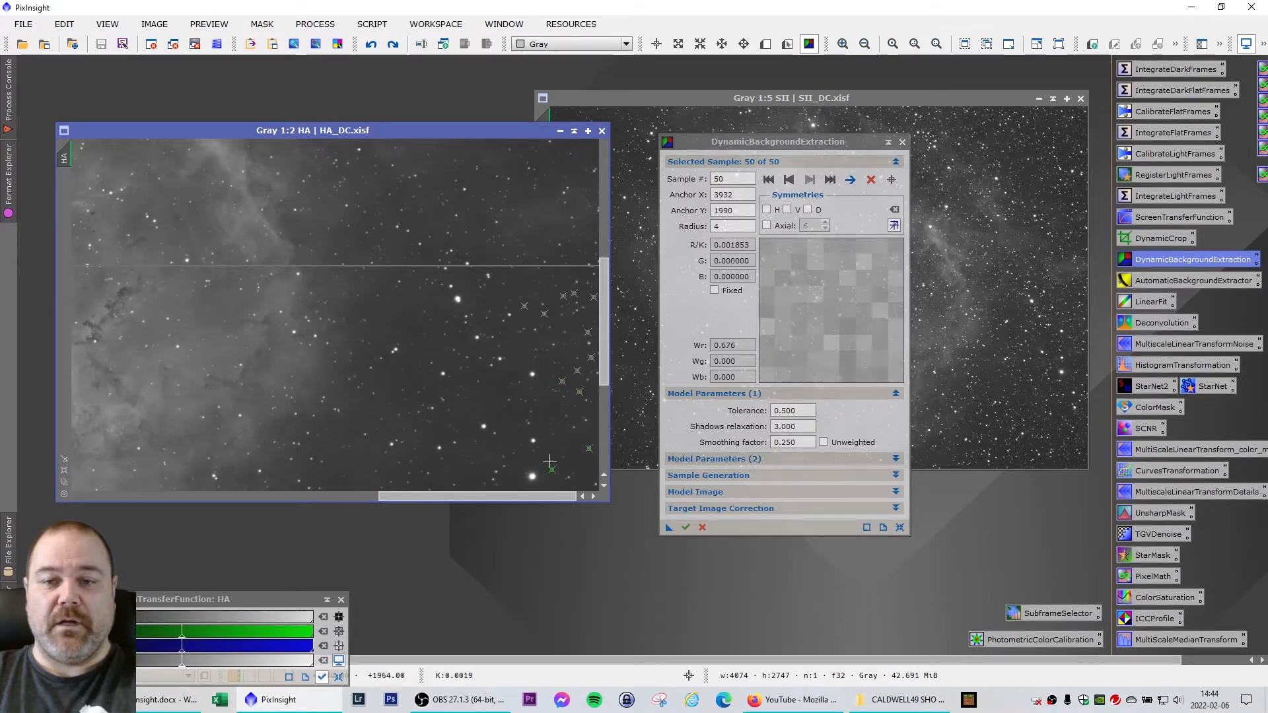
{"action": "left_click", "coordinate": [494, 418]}
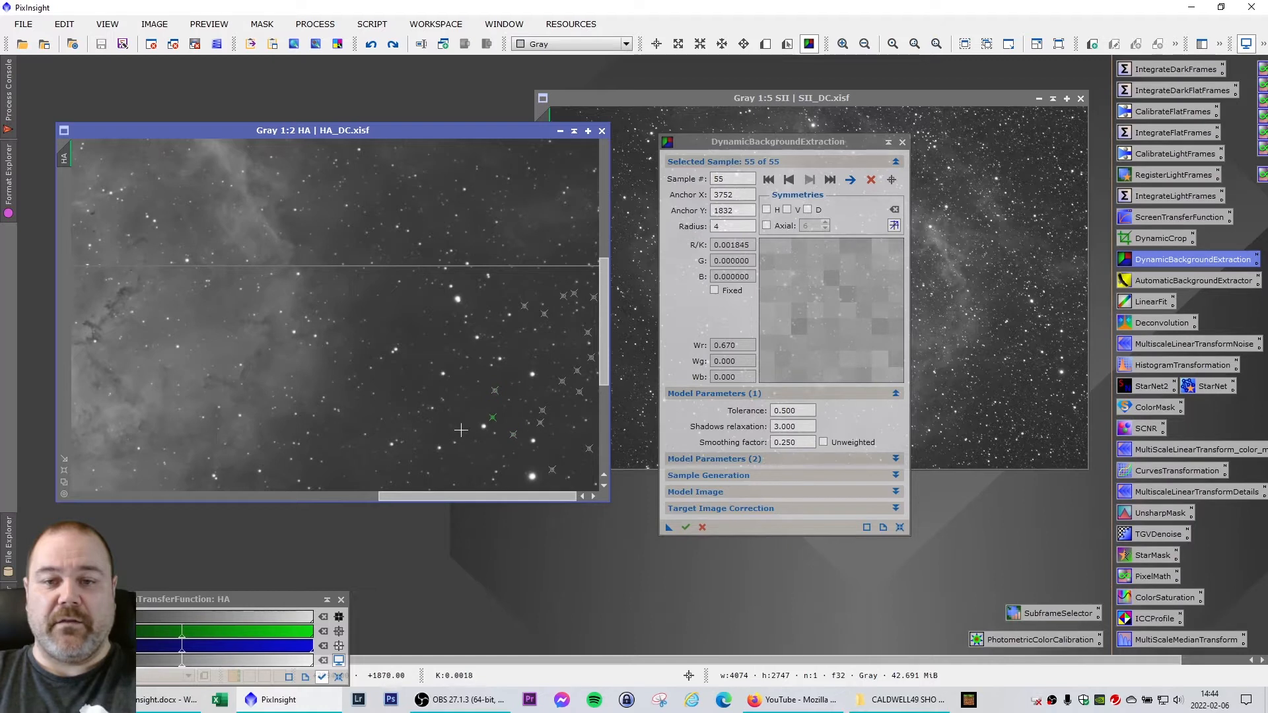
{"action": "left_click", "coordinate": [466, 482]}
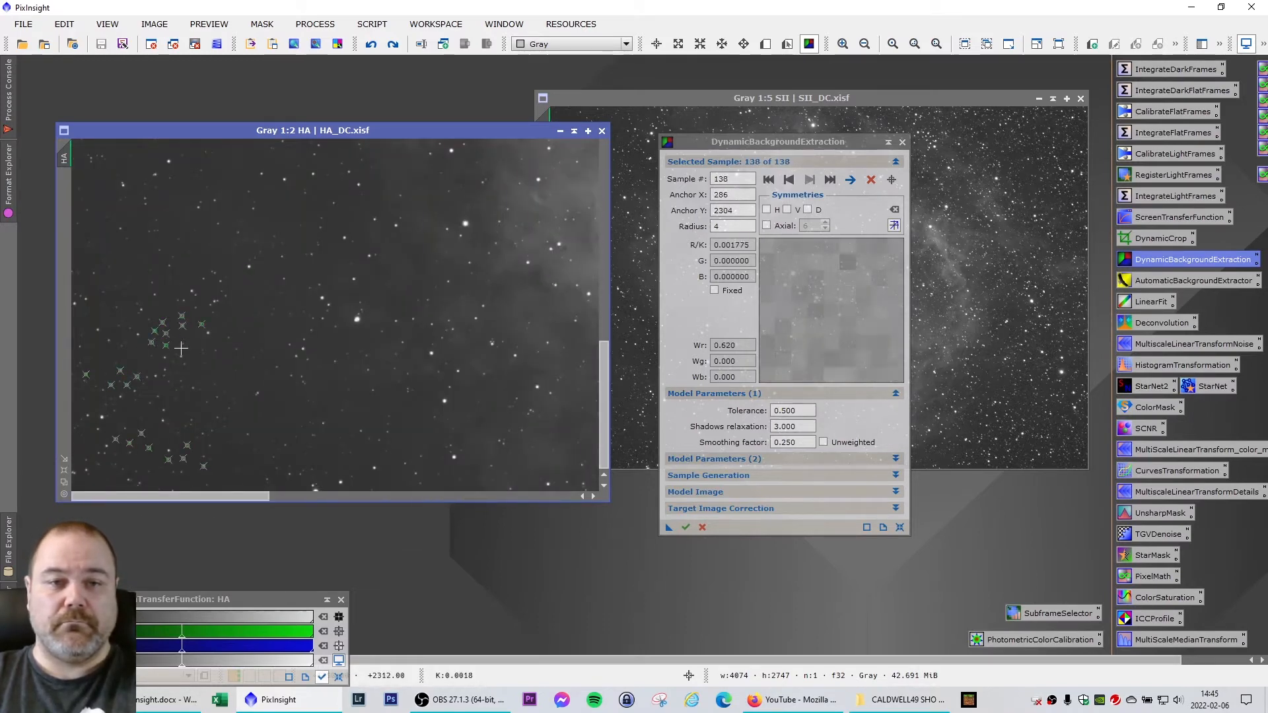
Fill the HA image's lower-left corner with samples on dark gaps between stars, down to its bottom edge
{"action": "left_click", "coordinate": [193, 354]}
{"action": "left_click", "coordinate": [226, 379]}
{"action": "left_click", "coordinate": [247, 319]}
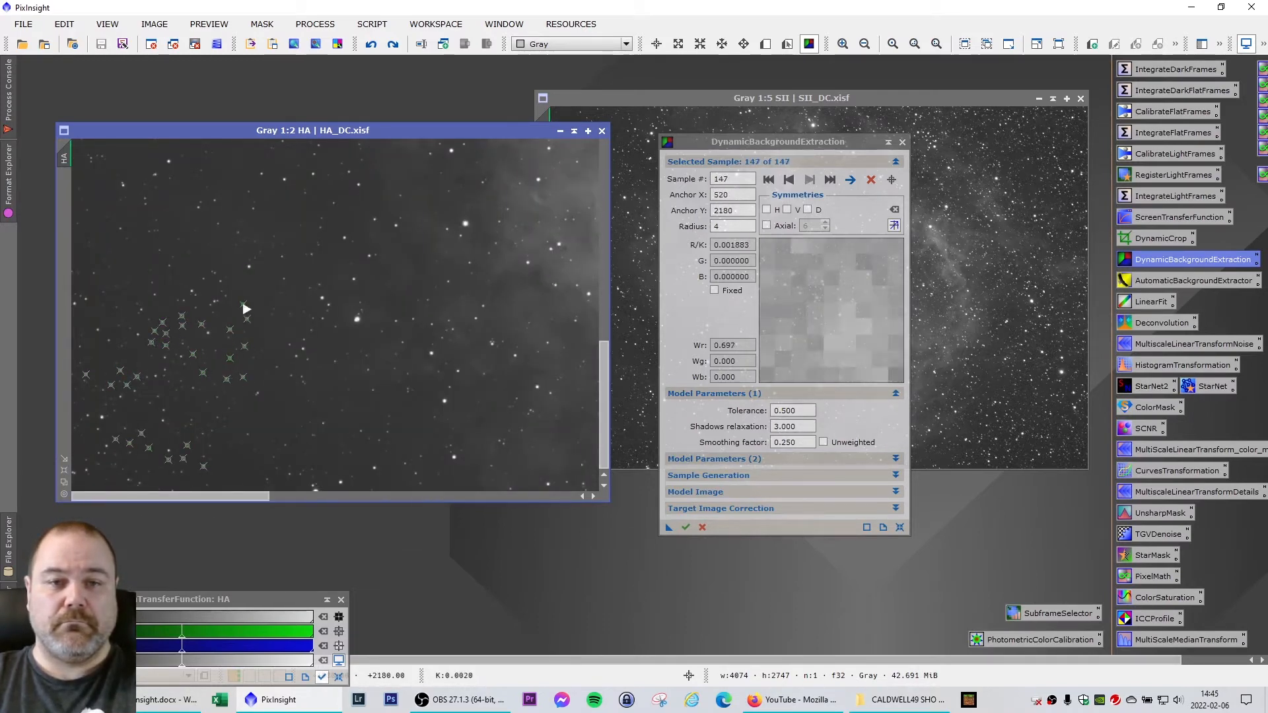
{"action": "left_click", "coordinate": [269, 270]}
{"action": "left_click", "coordinate": [249, 408]}
{"action": "left_click", "coordinate": [260, 438]}
{"action": "left_click", "coordinate": [220, 472]}
{"action": "left_click", "coordinate": [115, 485]}
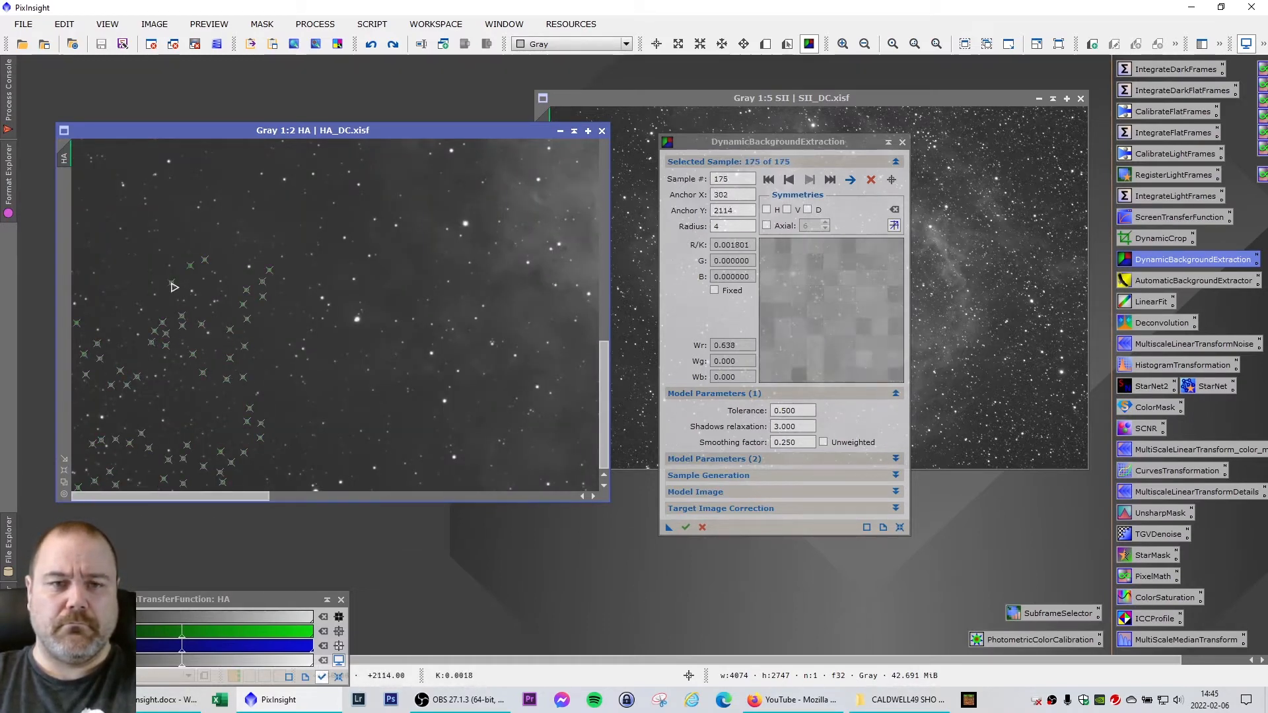
Scatter more star-free samples over the dark sky above and beside the HA image's lower-left group
{"action": "left_click", "coordinate": [118, 261]}
{"action": "left_click", "coordinate": [132, 251]}
{"action": "left_click", "coordinate": [118, 247]}
{"action": "left_click", "coordinate": [104, 232]}
{"action": "left_click", "coordinate": [89, 228]}
{"action": "left_click", "coordinate": [103, 204]}
{"action": "left_click", "coordinate": [119, 212]}
{"action": "left_click", "coordinate": [135, 223]}
{"action": "left_click", "coordinate": [171, 189]}
{"action": "left_click", "coordinate": [297, 205]}
{"action": "left_click", "coordinate": [274, 336]}
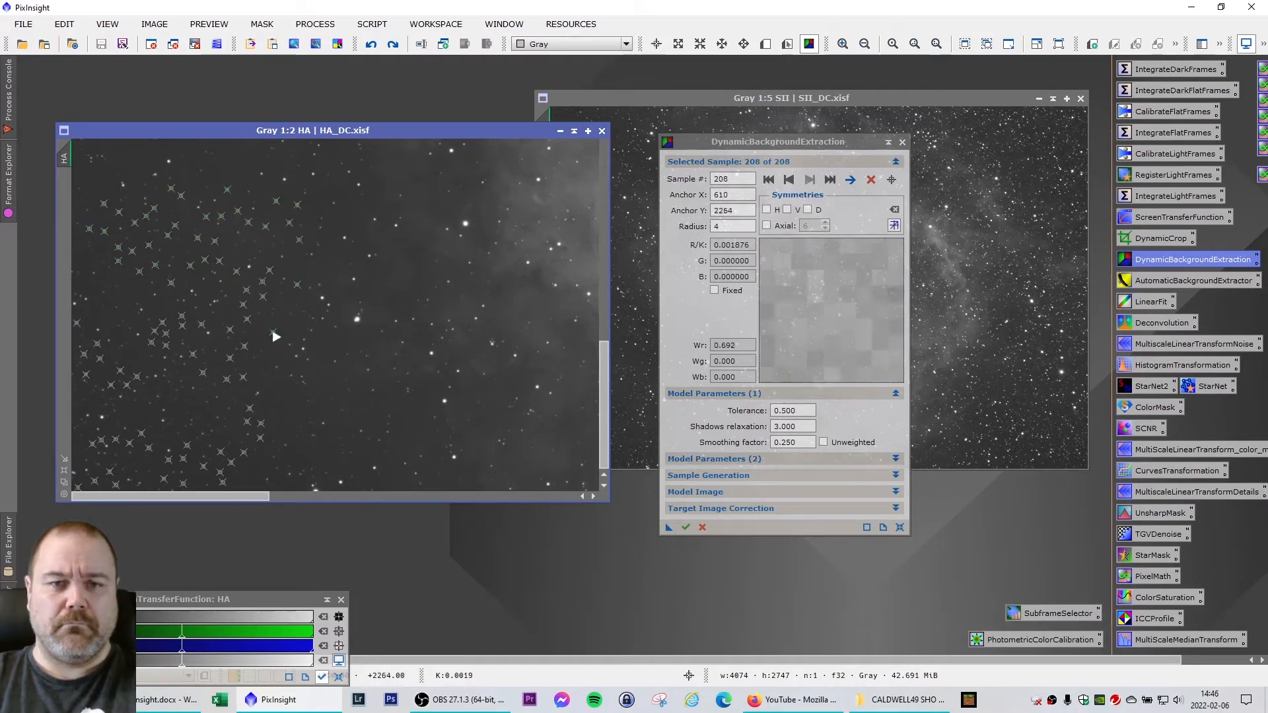
{"action": "left_click", "coordinate": [287, 415]}
Continue the samples up the HA image's left side to mid-height, spreading them inward to about anchor 646, 1820
{"action": "left_click_drag", "start_coordinate": [603, 404], "coordinate": [604, 337]}
{"action": "left_click", "coordinate": [111, 298]}
{"action": "left_click", "coordinate": [107, 237]}
{"action": "left_click", "coordinate": [113, 207]}
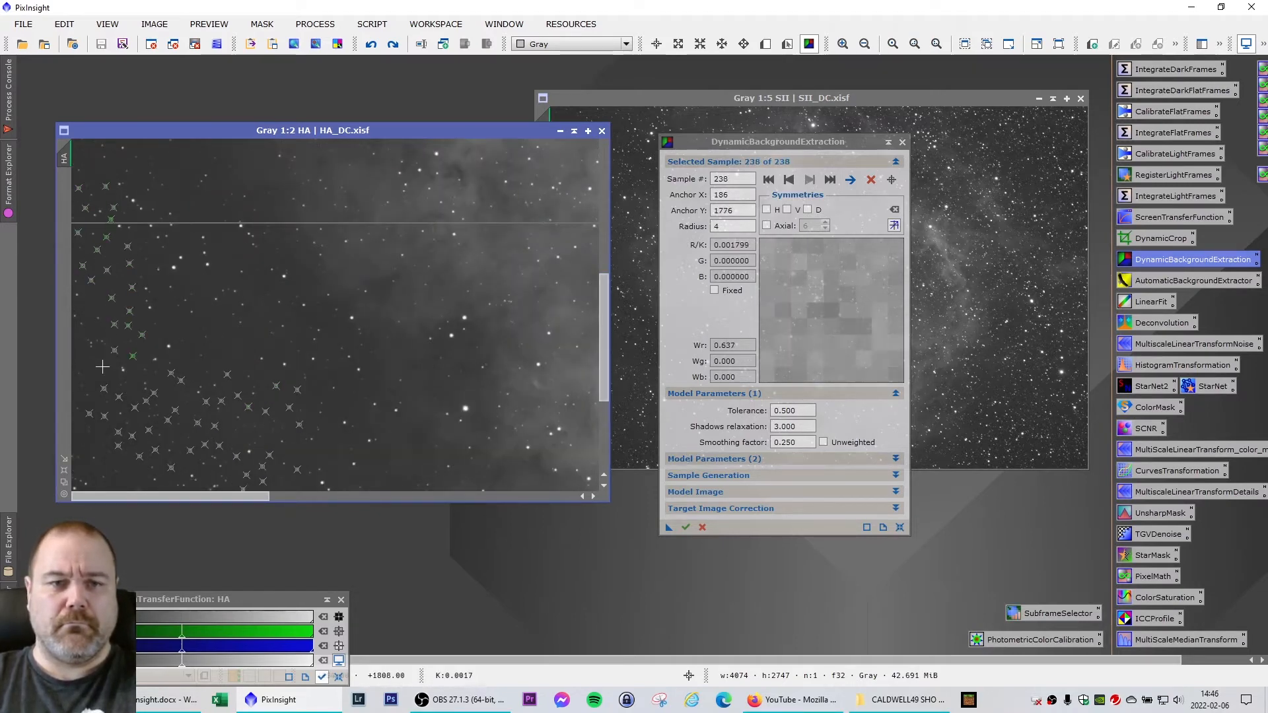
{"action": "left_click", "coordinate": [105, 366]}
{"action": "left_click", "coordinate": [82, 356]}
{"action": "left_click", "coordinate": [97, 350]}
{"action": "left_click", "coordinate": [225, 338]}
{"action": "left_click", "coordinate": [225, 357]}
{"action": "left_click", "coordinate": [238, 360]}
{"action": "left_click", "coordinate": [277, 349]}
{"action": "left_click", "coordinate": [255, 333]}
{"action": "left_click", "coordinate": [185, 363]}
{"action": "left_click", "coordinate": [286, 366]}
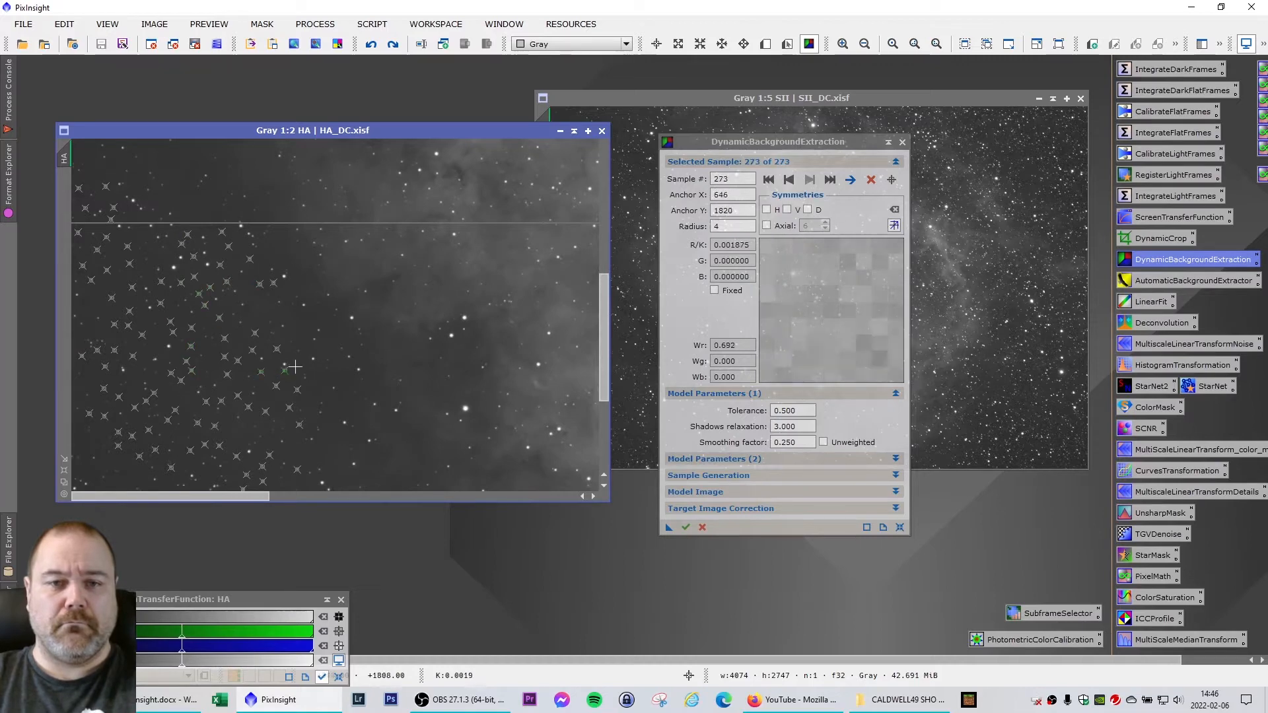
Carry the samples up the HA image's left edge above mid-height, reaching anchor 32, 480
{"action": "left_click_drag", "start_coordinate": [603, 337], "coordinate": [604, 253]}
{"action": "left_click", "coordinate": [188, 425]}
{"action": "left_click", "coordinate": [164, 397]}
{"action": "left_click", "coordinate": [110, 397]}
{"action": "left_click", "coordinate": [76, 381]}
{"action": "left_click", "coordinate": [81, 352]}
{"action": "left_click", "coordinate": [116, 311]}
{"action": "left_click", "coordinate": [84, 283]}
{"action": "left_click", "coordinate": [135, 192]}
{"action": "left_click", "coordinate": [87, 194]}
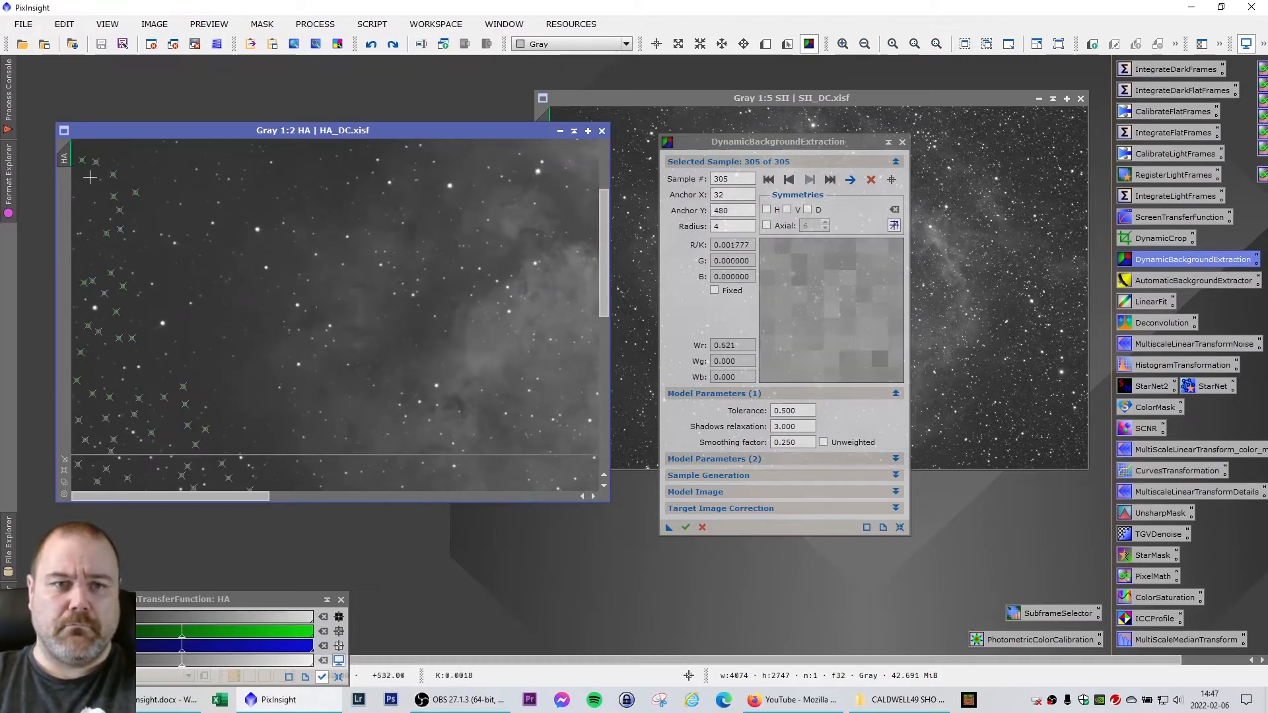
Widen the band of samples in the HA image's upper-left part inward over star-free sky, including anchor 446, 882
{"action": "left_click", "coordinate": [82, 160]}
{"action": "left_click", "coordinate": [155, 204]}
{"action": "left_click", "coordinate": [160, 172]}
{"action": "left_click", "coordinate": [229, 189]}
{"action": "left_click", "coordinate": [208, 190]}
{"action": "left_click", "coordinate": [196, 214]}
{"action": "left_click", "coordinate": [225, 221]}
{"action": "left_click", "coordinate": [237, 234]}
{"action": "left_click", "coordinate": [220, 249]}
{"action": "left_click", "coordinate": [222, 262]}
{"action": "left_click", "coordinate": [195, 272]}
{"action": "left_click", "coordinate": [173, 284]}
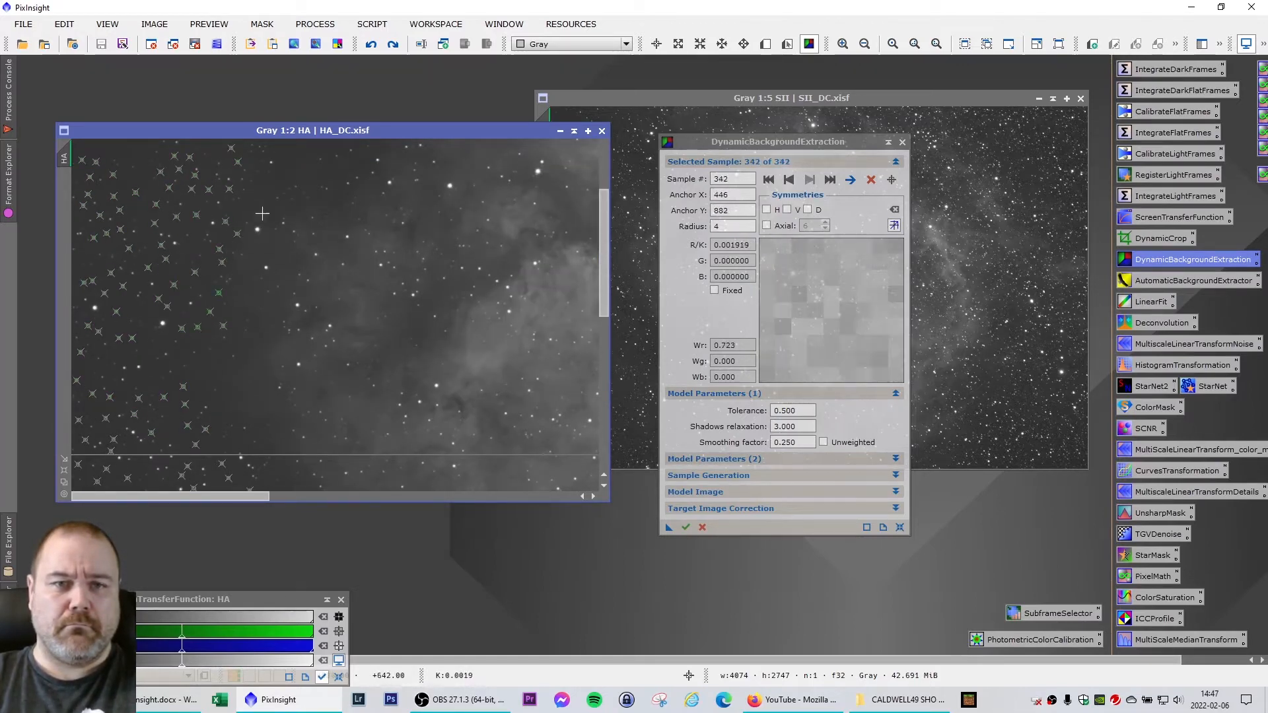
{"action": "left_click", "coordinate": [160, 353]}
Fill the HA image's top-left corner with star-free samples, including anchors 40, 340 and 522, 74
{"action": "scroll", "coordinate": [161, 318], "scroll_direction": "up", "scroll_amount": 1}
{"action": "scroll", "coordinate": [132, 198], "scroll_direction": "down", "scroll_amount": 1}
{"action": "left_click", "coordinate": [101, 257]}
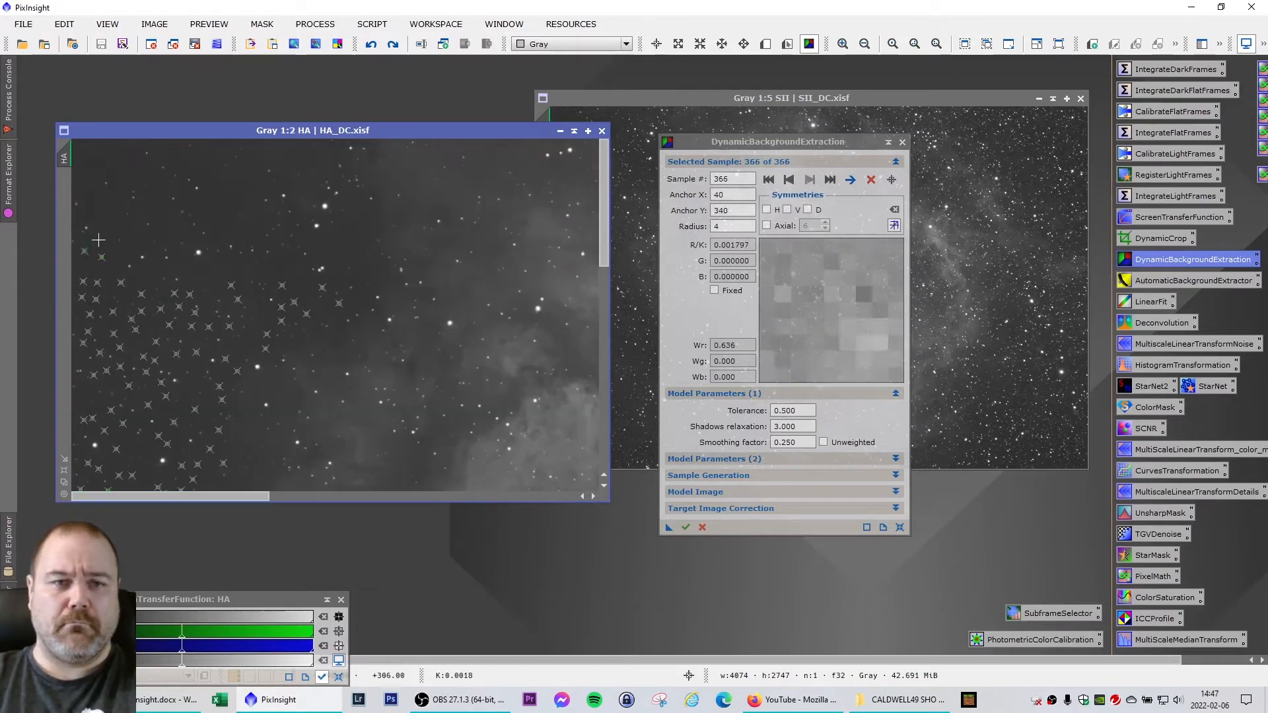
{"action": "left_click", "coordinate": [97, 212]}
{"action": "left_click", "coordinate": [130, 146]}
{"action": "left_click", "coordinate": [169, 155]}
{"action": "left_click", "coordinate": [144, 247]}
{"action": "left_click", "coordinate": [172, 232]}
{"action": "left_click", "coordinate": [201, 159]}
{"action": "left_click", "coordinate": [257, 192]}
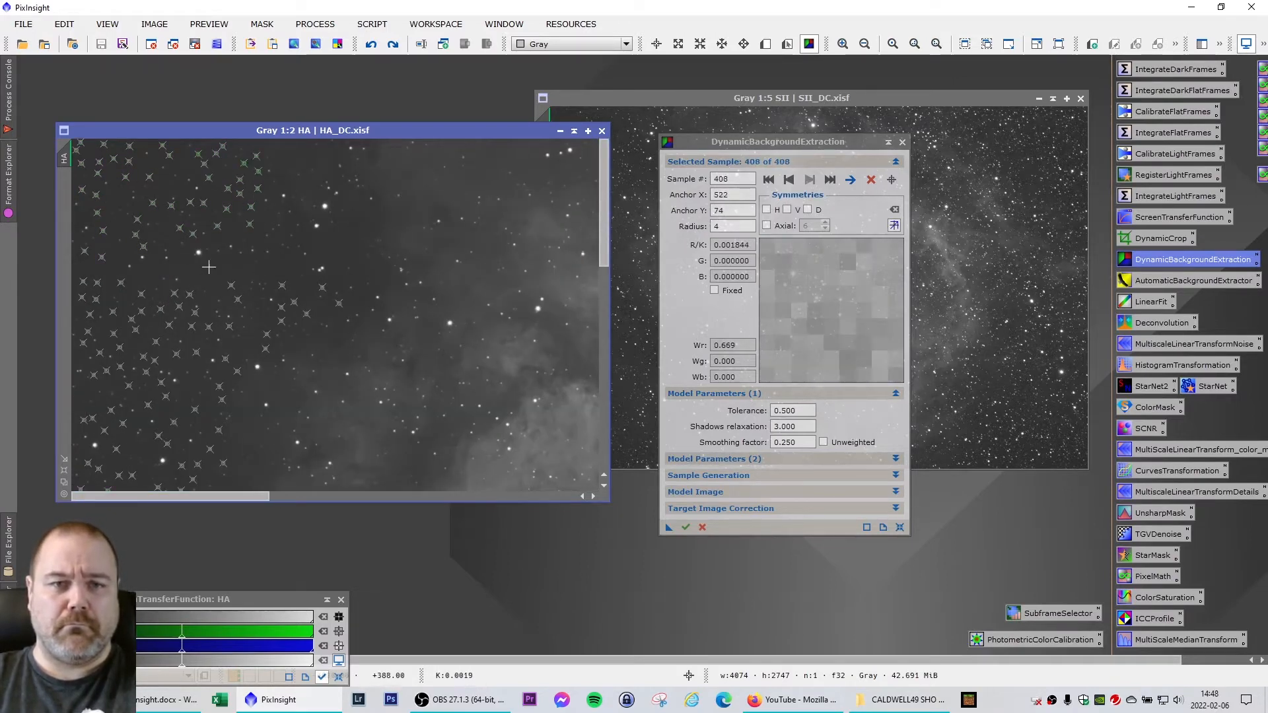
{"action": "left_click", "coordinate": [120, 257]}
{"action": "left_click", "coordinate": [83, 264]}
Add more samples to the dark sky in the HA image's upper-right corner, finishing at anchor 4024, 378
{"action": "left_click_drag", "start_coordinate": [170, 496], "coordinate": [477, 496]}
{"action": "left_click", "coordinate": [477, 257]}
{"action": "left_click", "coordinate": [487, 226]}
{"action": "left_click", "coordinate": [556, 201]}
{"action": "left_click", "coordinate": [582, 264]}
{"action": "scroll", "coordinate": [515, 300], "scroll_direction": "up", "scroll_amount": 1}
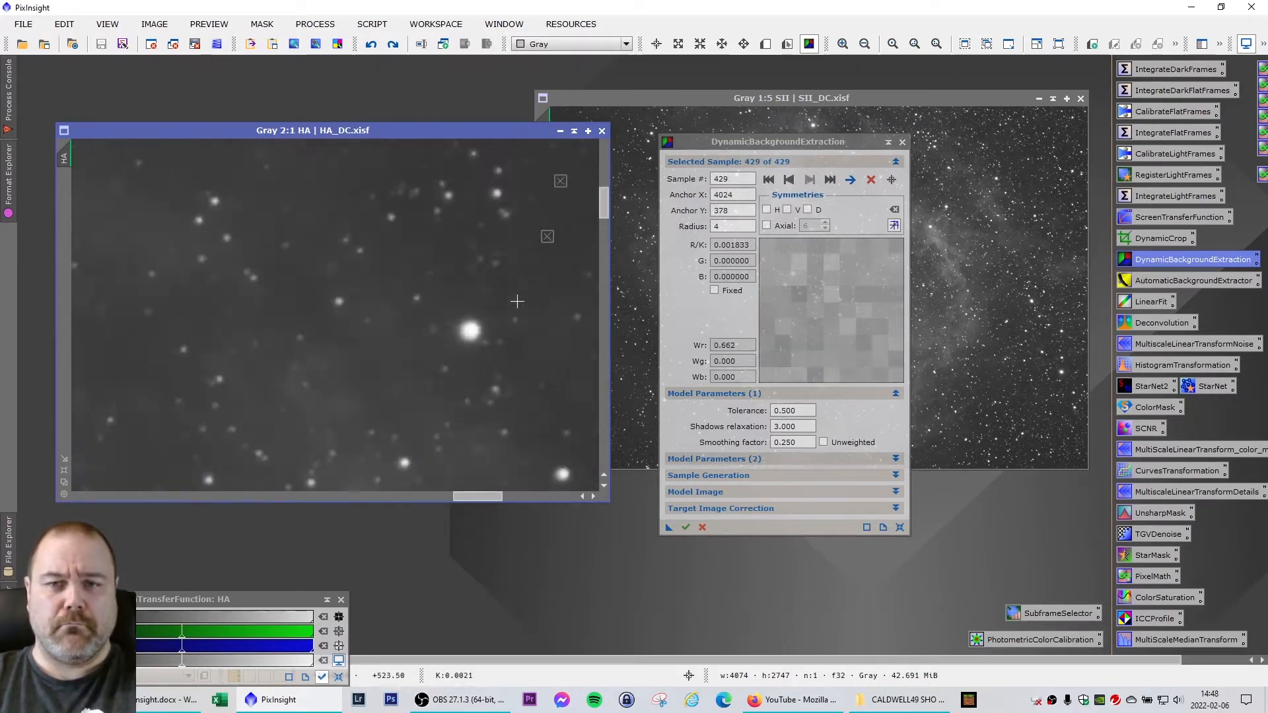
{"action": "scroll", "coordinate": [515, 300], "scroll_direction": "down", "scroll_amount": 4}
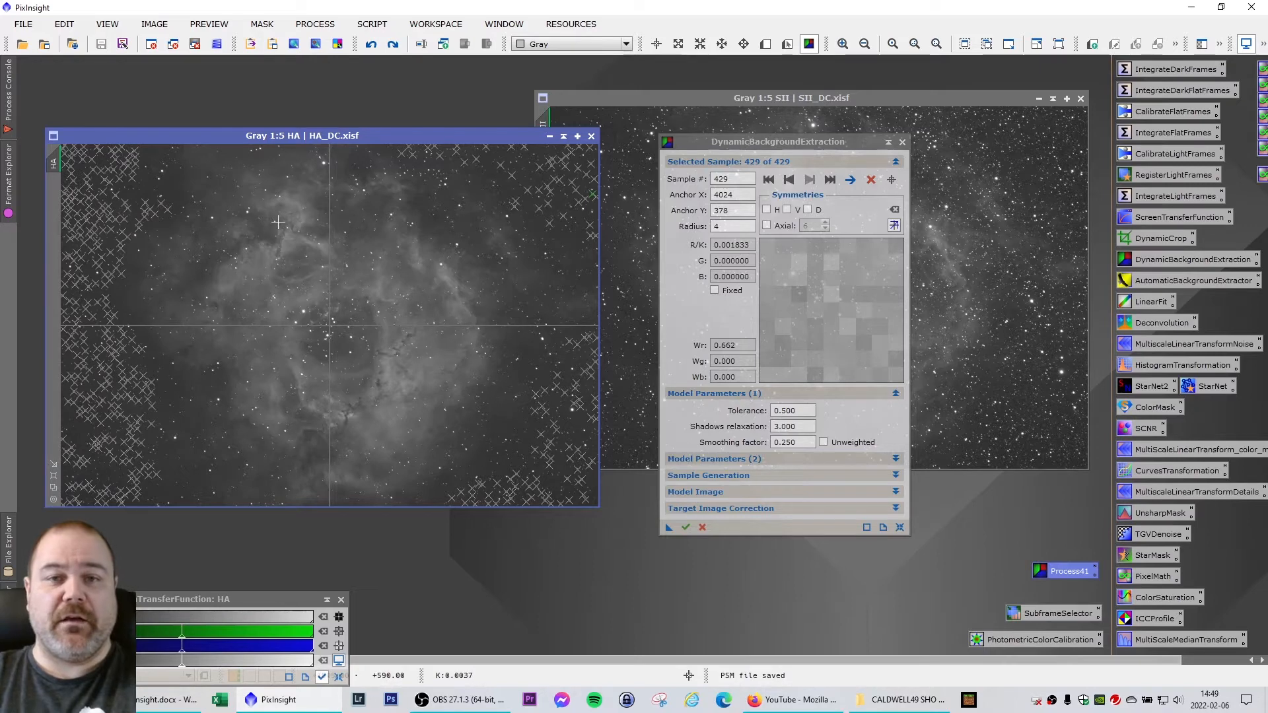
Apply DynamicBackgroundExtraction to the HA image and move the resulting HA_DBE image clear of the process window
{"action": "left_click", "coordinate": [747, 143]}
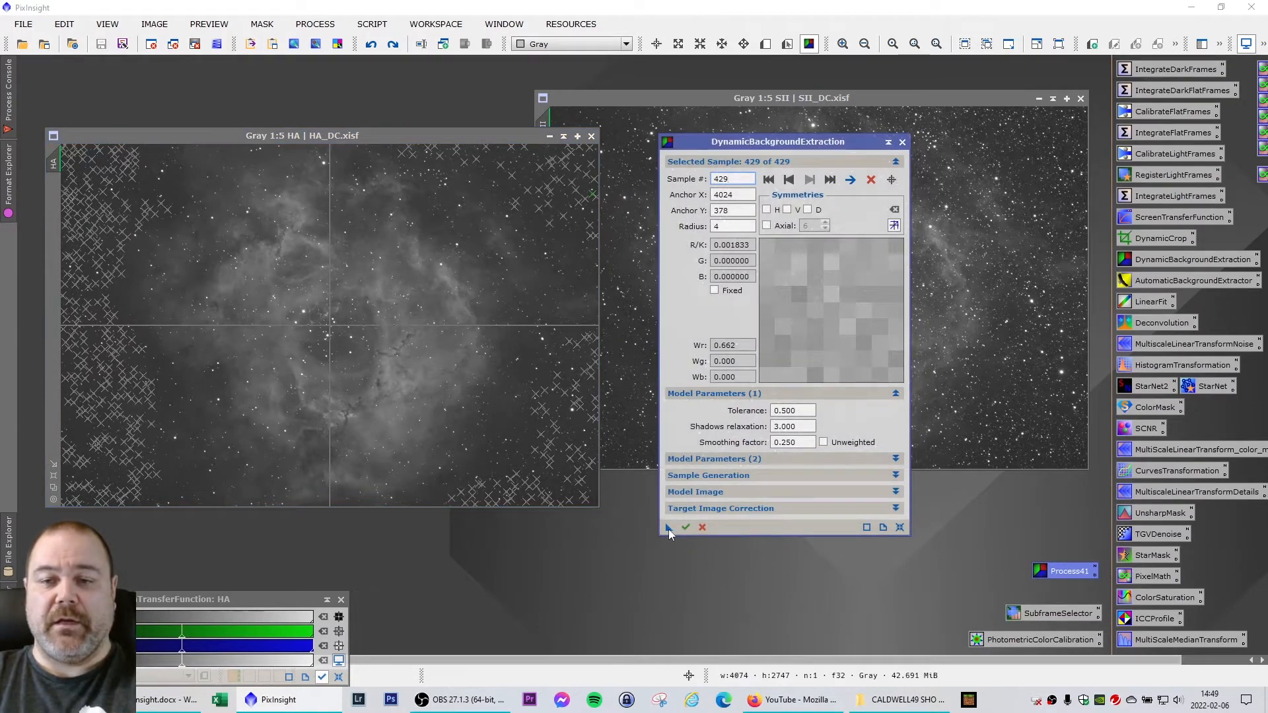
{"action": "left_click_drag", "start_coordinate": [669, 532], "coordinate": [166, 301]}
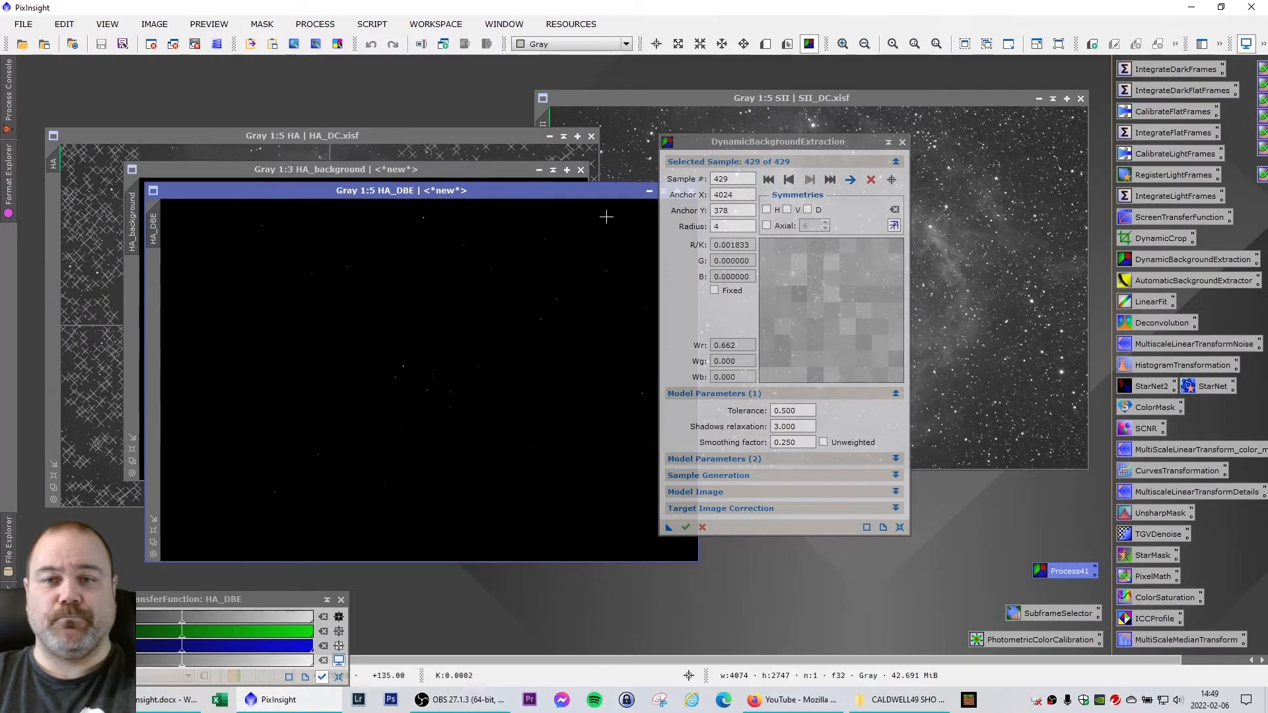
{"action": "left_click_drag", "start_coordinate": [603, 196], "coordinate": [528, 209]}
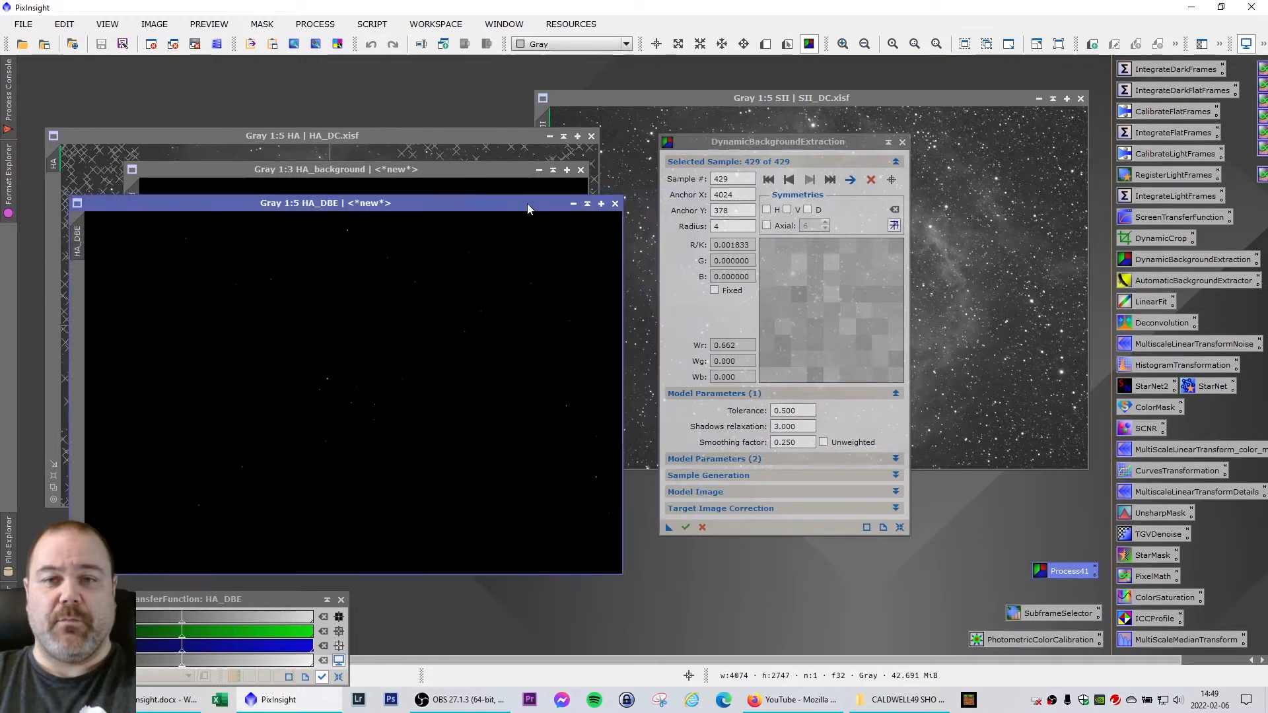
Auto-stretch the HA_background model to examine the extracted gradient, and close that image
{"action": "left_click", "coordinate": [429, 172]}
{"action": "left_click_drag", "start_coordinate": [400, 169], "coordinate": [423, 166]}
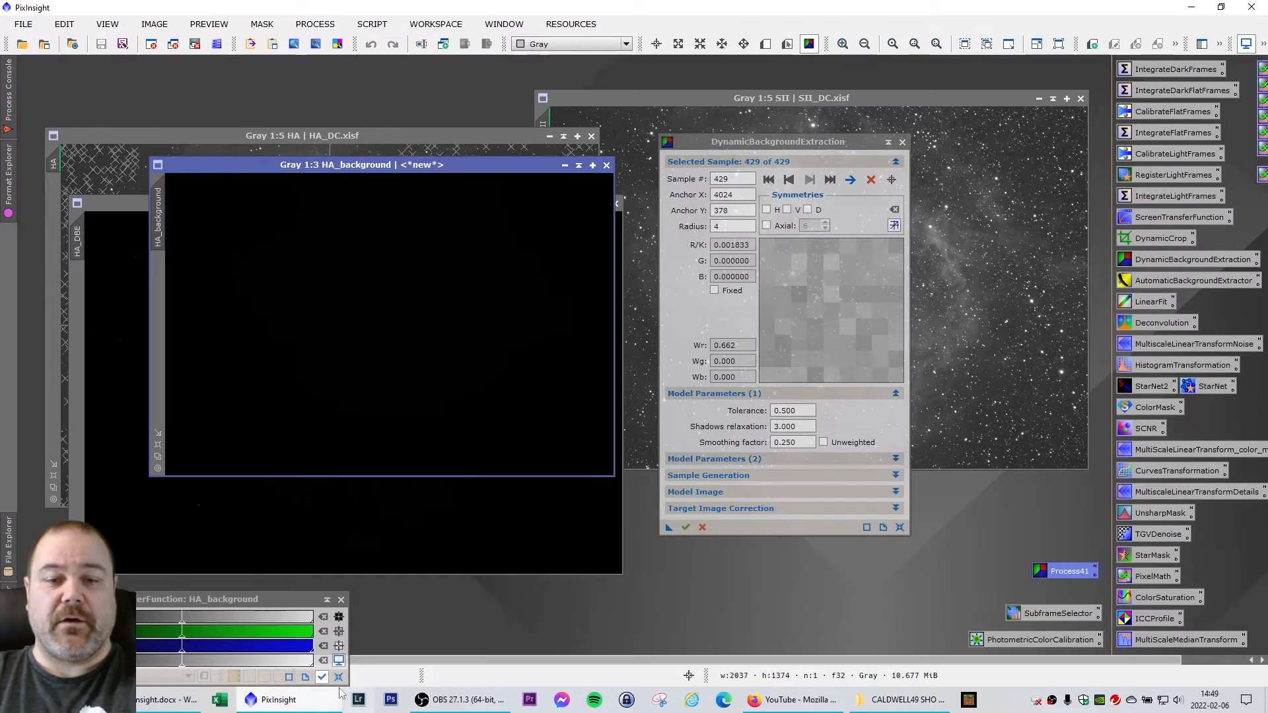
{"action": "left_click", "coordinate": [339, 617]}
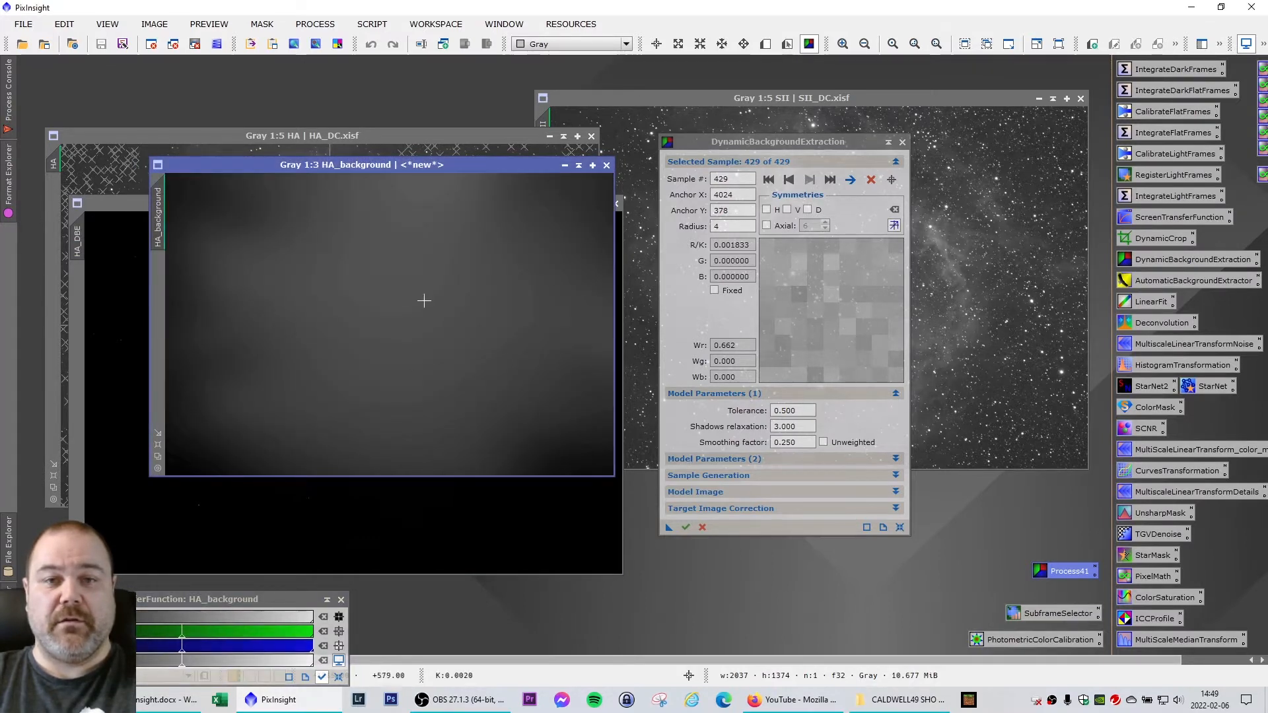
{"action": "left_click", "coordinate": [606, 166]}
Auto-stretch HA_DBE, compare it side by side with the original HA image, and bring it back toward the workspace's centre
{"action": "left_click_drag", "start_coordinate": [502, 204], "coordinate": [521, 198]}
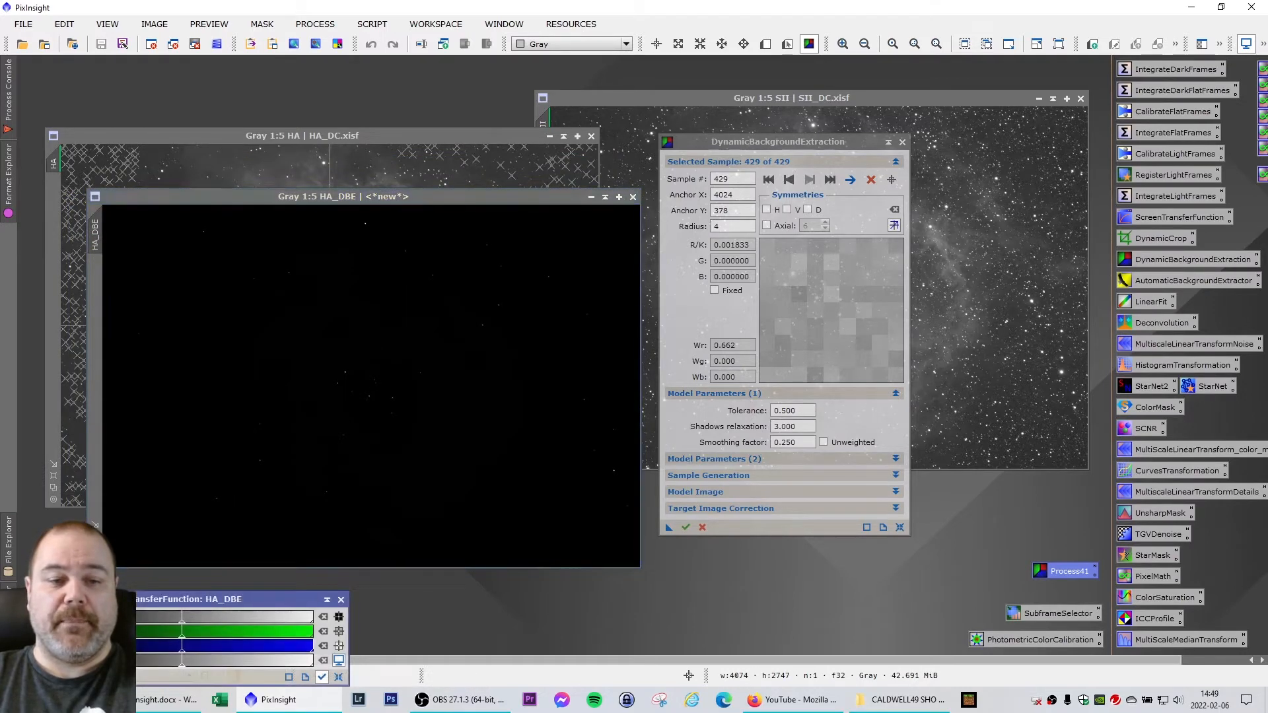
{"action": "key", "text": "ctrl+a"}
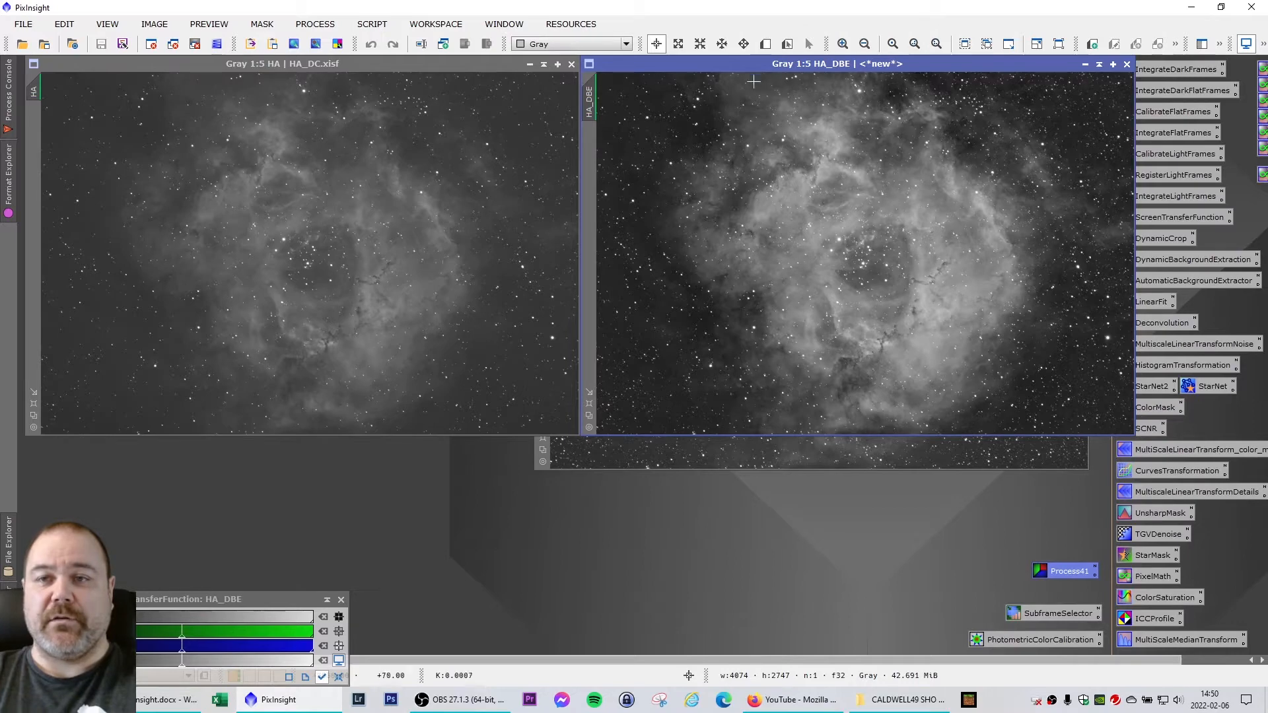
{"action": "left_click_drag", "start_coordinate": [851, 68], "coordinate": [388, 193]}
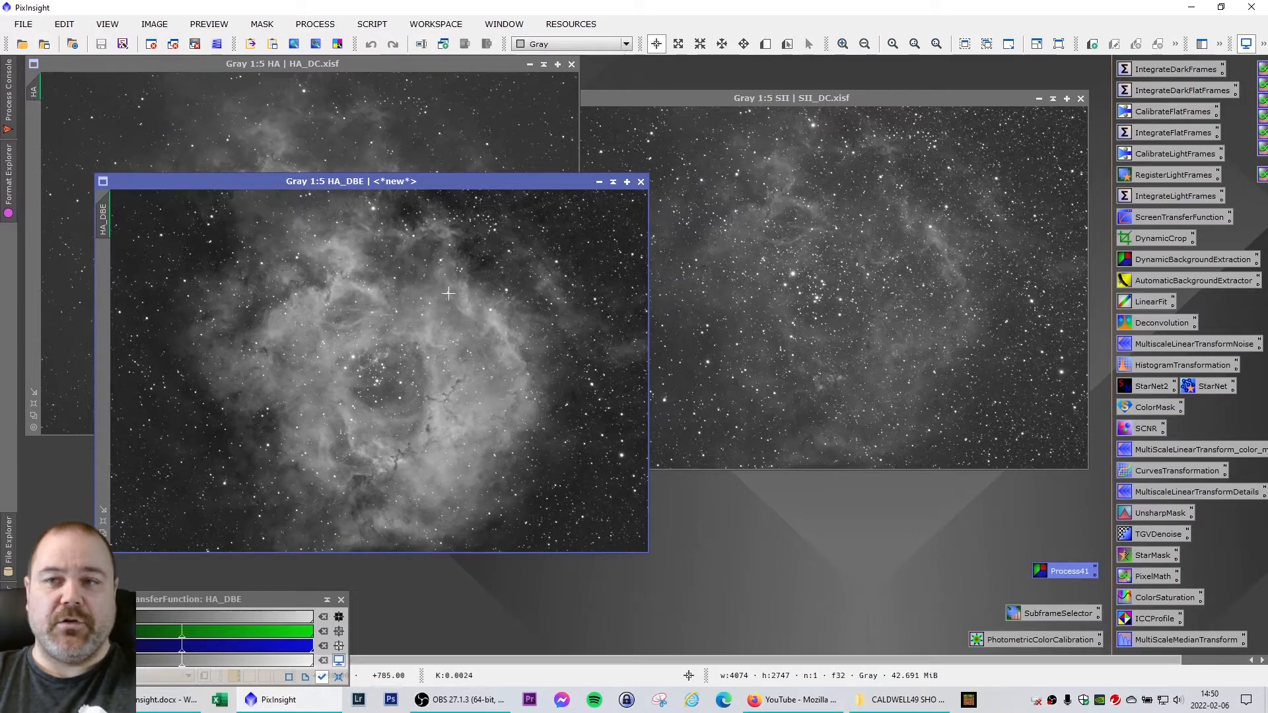
Start a second DynamicBackgroundExtraction on HA_DBE and place six star-free samples in its upper-right corner, including anchors 3957, 16 and 3807, 96
{"action": "double_click", "coordinate": [1173, 259]}
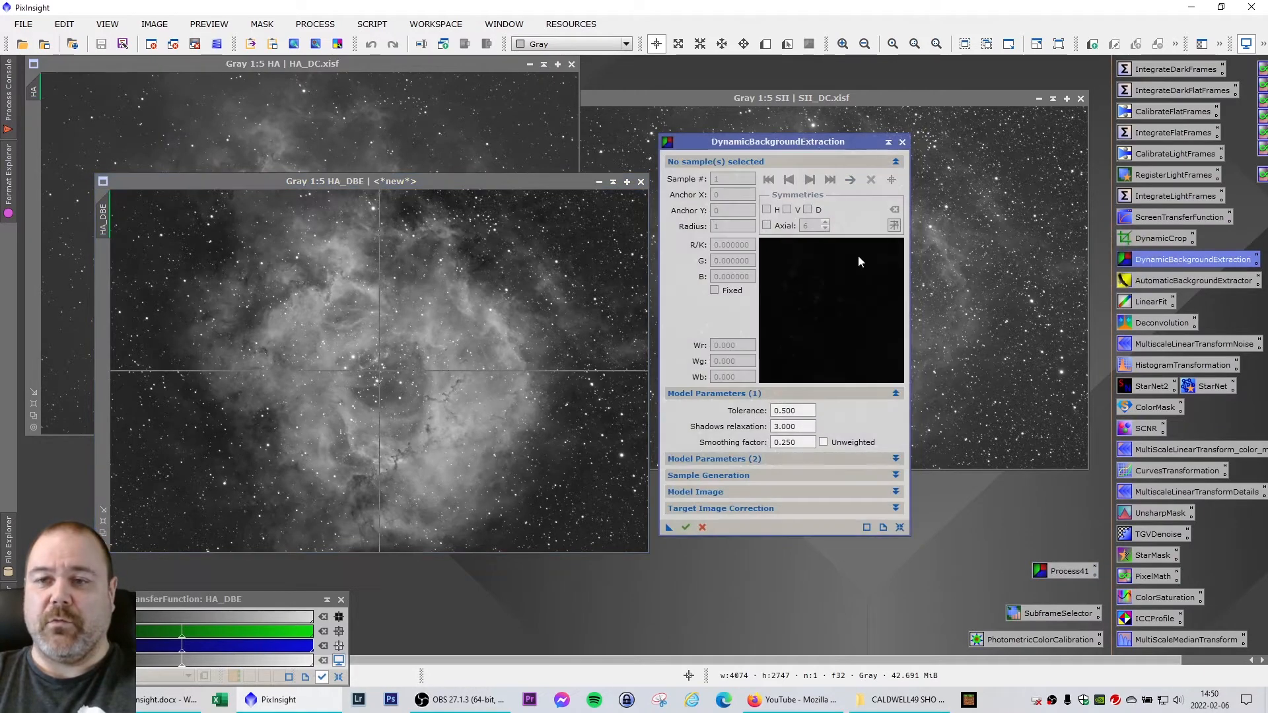
{"action": "left_click_drag", "start_coordinate": [799, 144], "coordinate": [824, 145]}
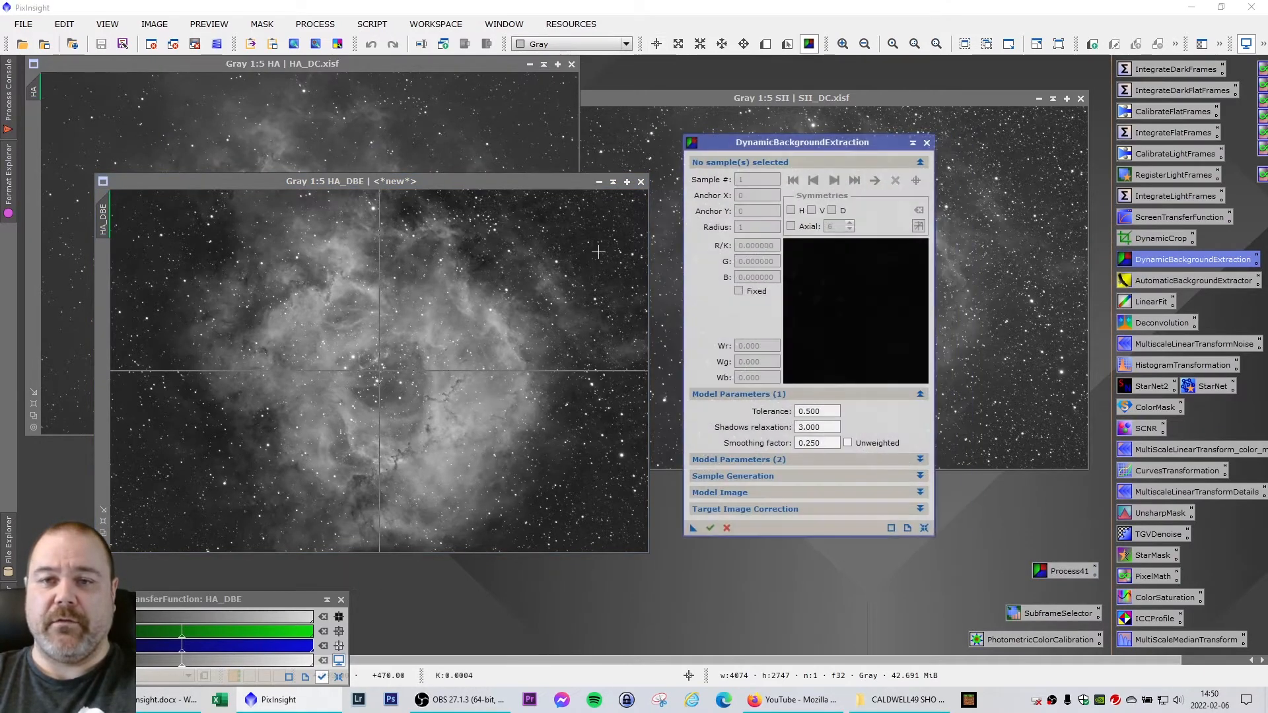
{"action": "left_click", "coordinate": [604, 248]}
{"action": "scroll", "coordinate": [605, 249], "scroll_direction": "up", "scroll_amount": 4}
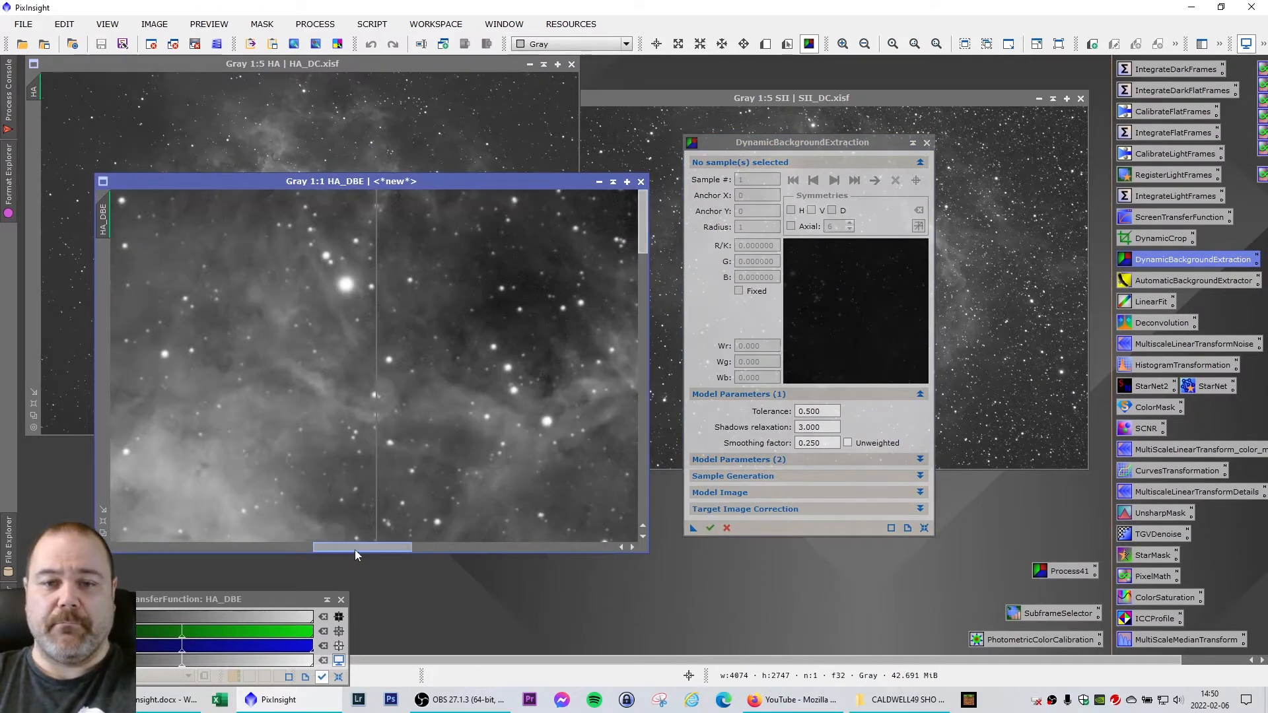
{"action": "left_click_drag", "start_coordinate": [362, 547], "coordinate": [567, 546]}
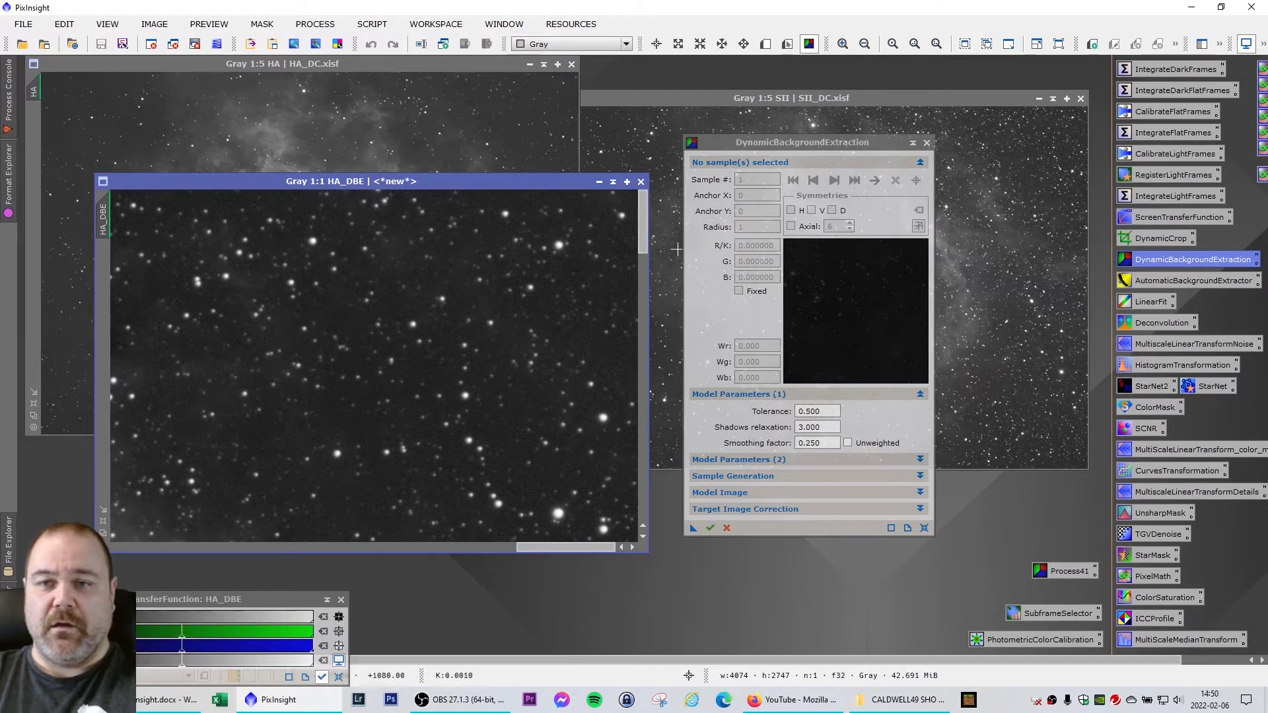
{"action": "left_click", "coordinate": [595, 208]}
{"action": "left_click", "coordinate": [561, 201]}
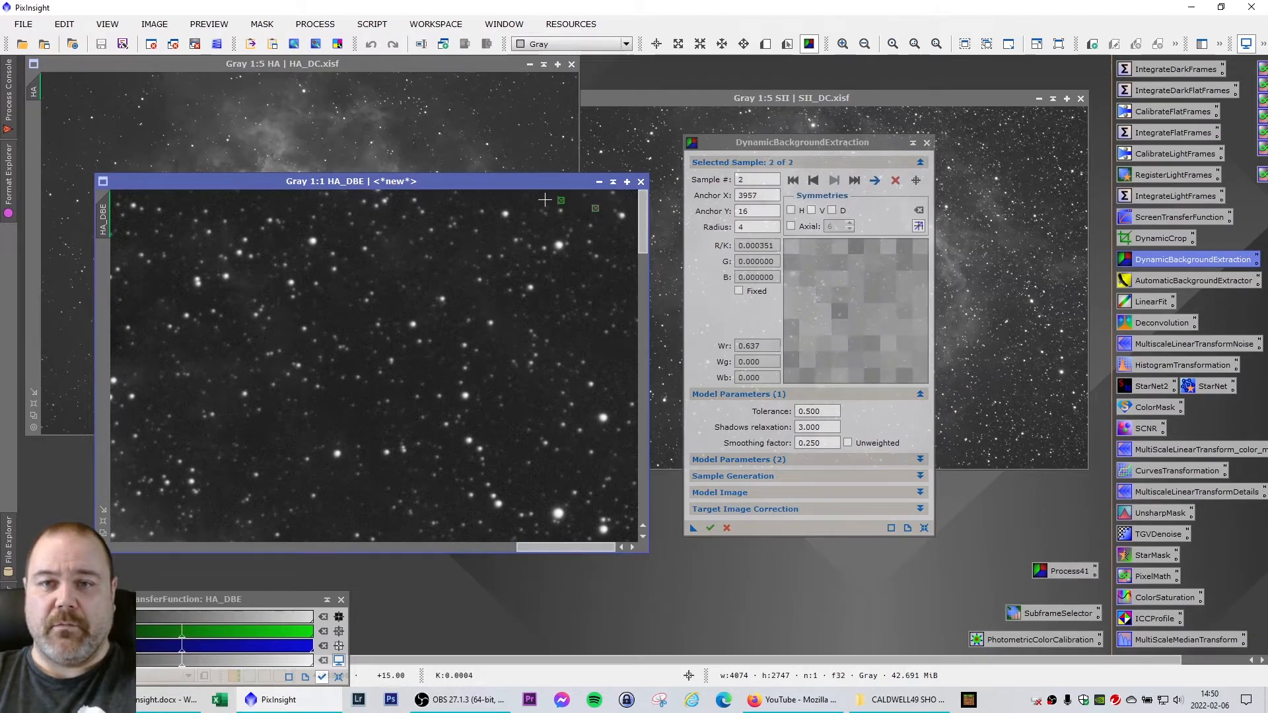
{"action": "left_click", "coordinate": [535, 205]}
{"action": "left_click", "coordinate": [508, 202]}
{"action": "left_click", "coordinate": [492, 234]}
{"action": "left_click", "coordinate": [462, 253]}
Add four samples on dark sky below the HA_DBE corner group, running down to anchor 3876, 233
{"action": "left_click", "coordinate": [470, 301]}
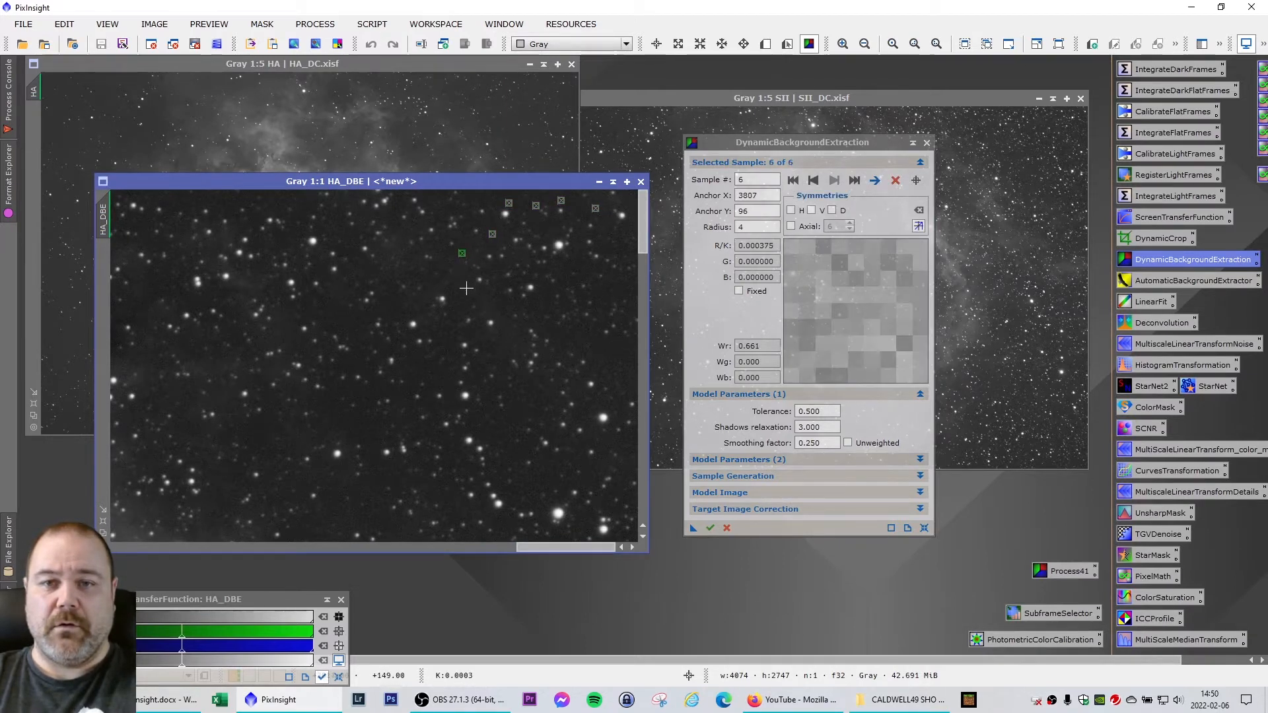
{"action": "left_click", "coordinate": [491, 304]}
{"action": "left_click", "coordinate": [507, 322]}
{"action": "left_click", "coordinate": [507, 345]}
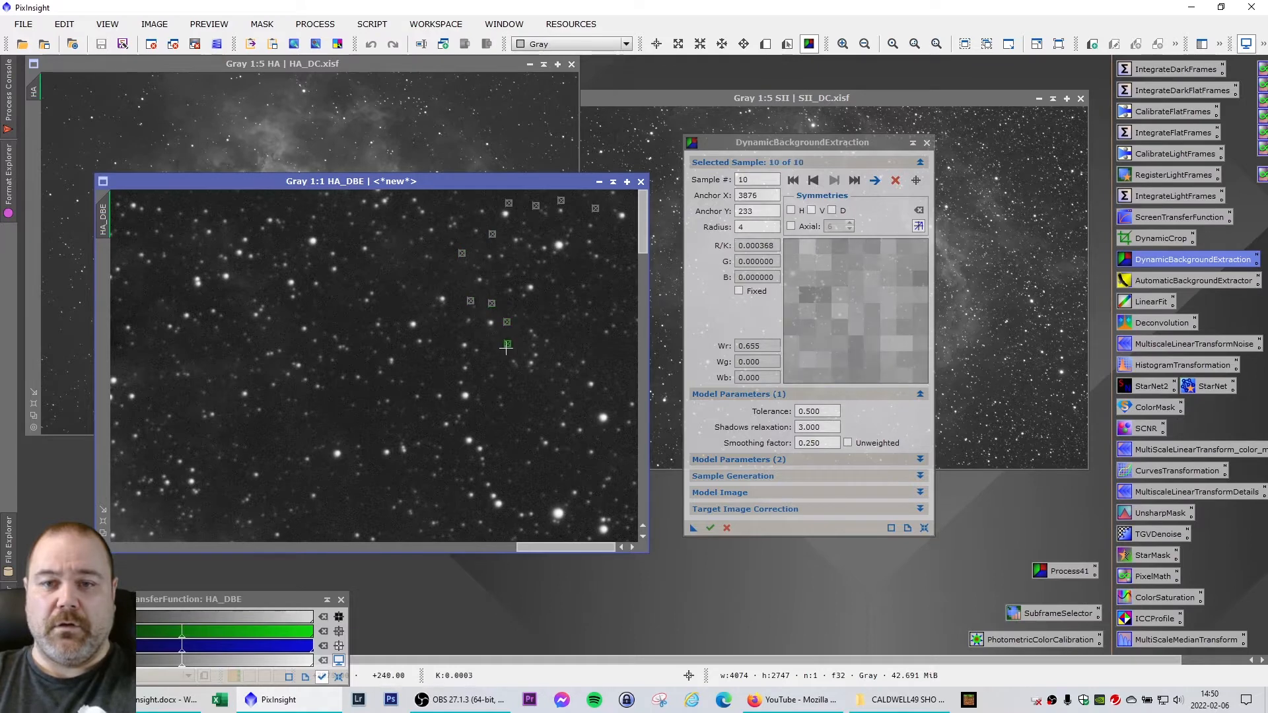
Add six more star-free samples farther down HA_DBE's upper-right area, including anchors 3883, 399 and 3911, 446
{"action": "left_click", "coordinate": [523, 403]}
{"action": "left_click", "coordinate": [508, 423]}
{"action": "left_click", "coordinate": [512, 453]}
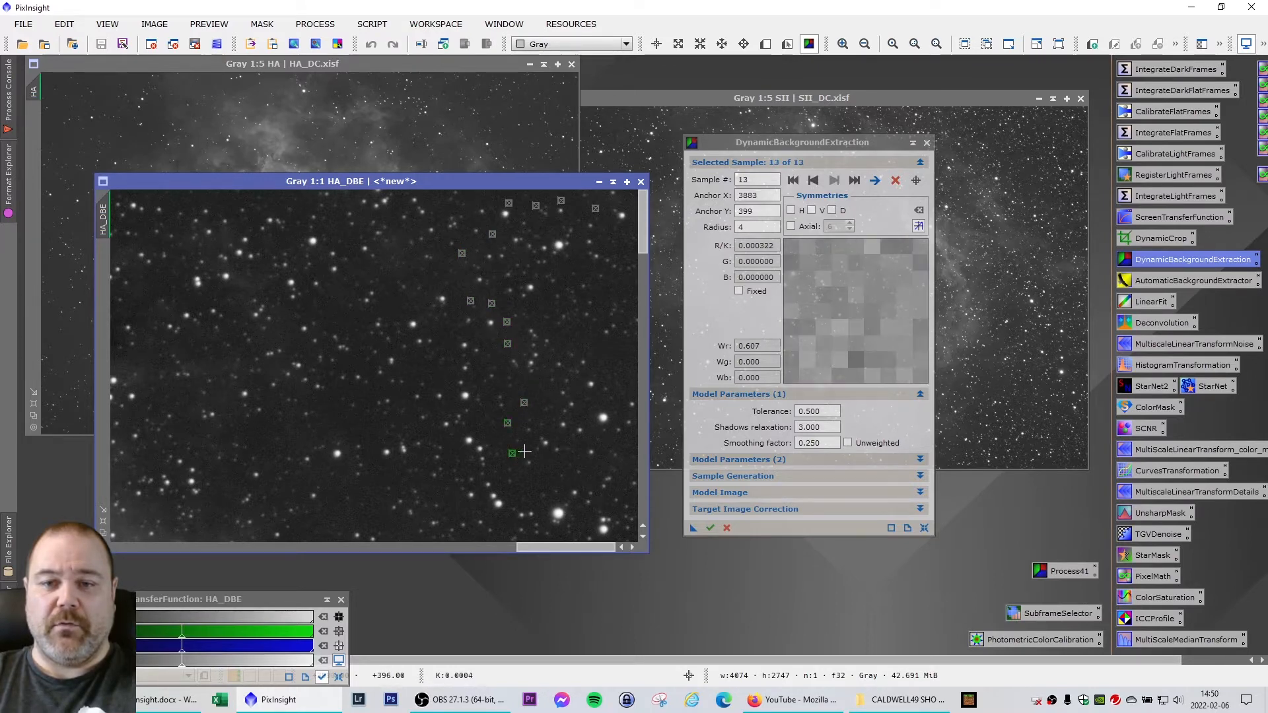
{"action": "left_click", "coordinate": [525, 451]}
{"action": "left_click", "coordinate": [557, 464]}
{"action": "left_click", "coordinate": [531, 484]}
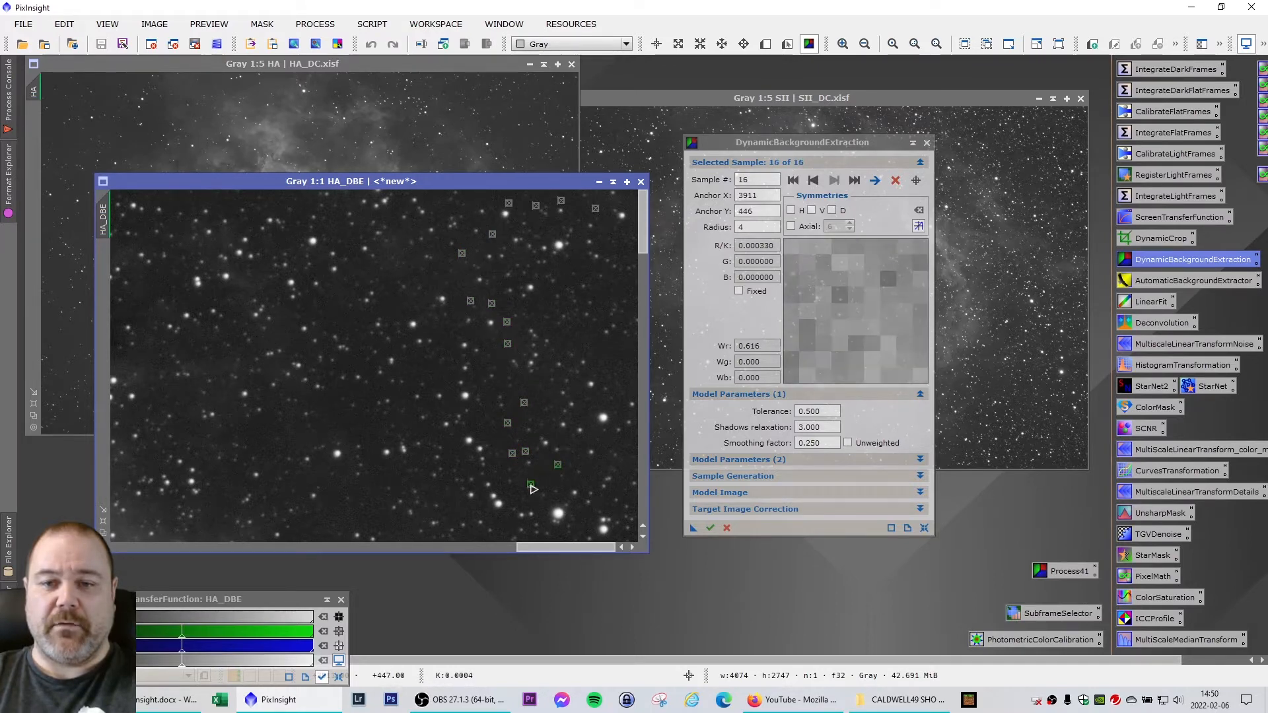
Add star-free samples across HA_DBE's upper-right area out to the image edge, including anchor 4005, 432
{"action": "left_click", "coordinate": [628, 366]}
{"action": "left_click", "coordinate": [598, 348]}
{"action": "left_click", "coordinate": [574, 334]}
{"action": "left_click", "coordinate": [597, 327]}
{"action": "left_click", "coordinate": [600, 305]}
{"action": "left_click", "coordinate": [627, 287]}
{"action": "left_click", "coordinate": [601, 294]}
{"action": "left_click", "coordinate": [589, 271]}
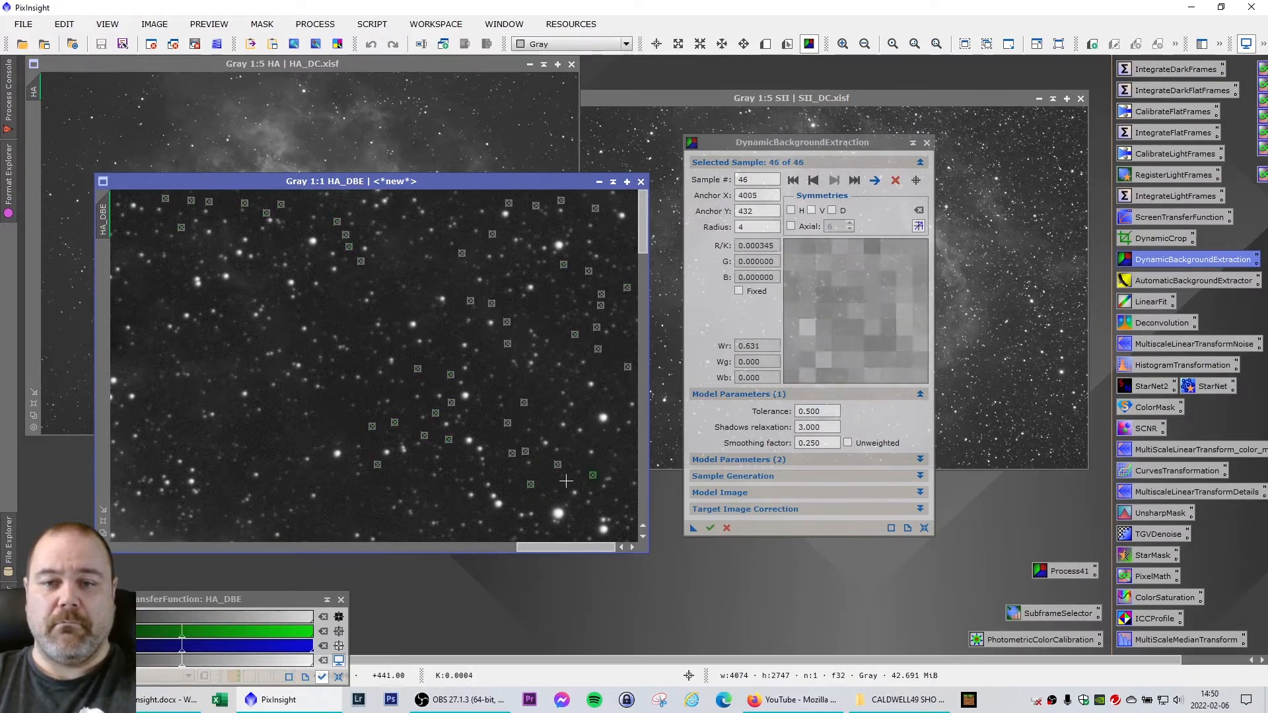
Continue placing background samples down HA_DBE's right side toward mid-height, keeping them on dark sky between the stars
{"action": "left_click_drag", "start_coordinate": [643, 221], "coordinate": [642, 393]}
{"action": "left_click", "coordinate": [600, 330]}
{"action": "left_click", "coordinate": [467, 294]}
{"action": "left_click", "coordinate": [464, 253]}
{"action": "left_click", "coordinate": [394, 197]}
{"action": "left_click", "coordinate": [585, 479]}
{"action": "left_click", "coordinate": [634, 205]}
{"action": "left_click", "coordinate": [569, 498]}
Add six samples near HA_DBE's right edge just below mid-height, including anchor 4049, 1764
{"action": "left_click", "coordinate": [598, 258]}
{"action": "left_click", "coordinate": [589, 290]}
{"action": "left_click", "coordinate": [527, 360]}
{"action": "left_click", "coordinate": [630, 288]}
{"action": "left_click", "coordinate": [505, 450]}
{"action": "left_click", "coordinate": [621, 410]}
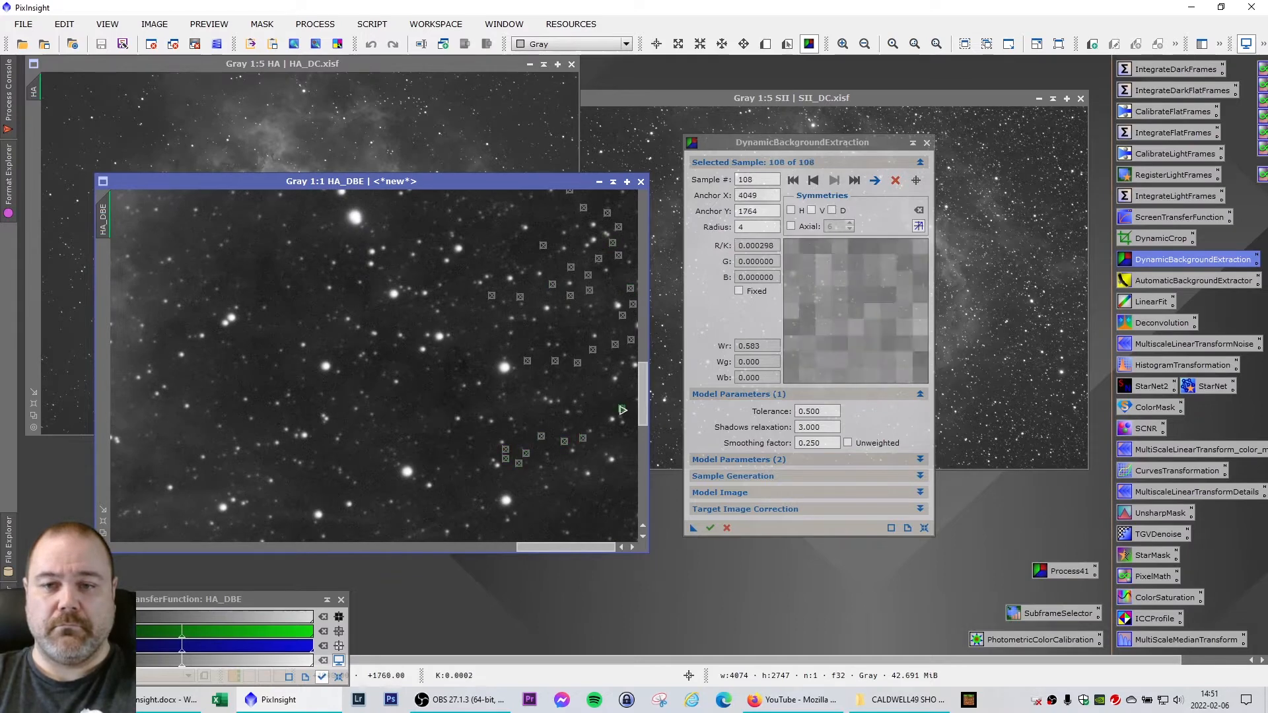
Add six more samples on dark sky directly below anchor 4049, 1764 along HA_DBE's right side
{"action": "left_click", "coordinate": [603, 405]}
{"action": "left_click", "coordinate": [594, 522]}
{"action": "left_click", "coordinate": [594, 536]}
{"action": "left_click", "coordinate": [577, 526]}
{"action": "left_click", "coordinate": [539, 531]}
{"action": "left_click", "coordinate": [522, 538]}
Spread star-free samples over HA_DBE's lower-right area, including anchor 4011, 2156
{"action": "left_click", "coordinate": [458, 358]}
{"action": "left_click", "coordinate": [643, 476]}
{"action": "left_click", "coordinate": [445, 405]}
{"action": "left_click", "coordinate": [457, 387]}
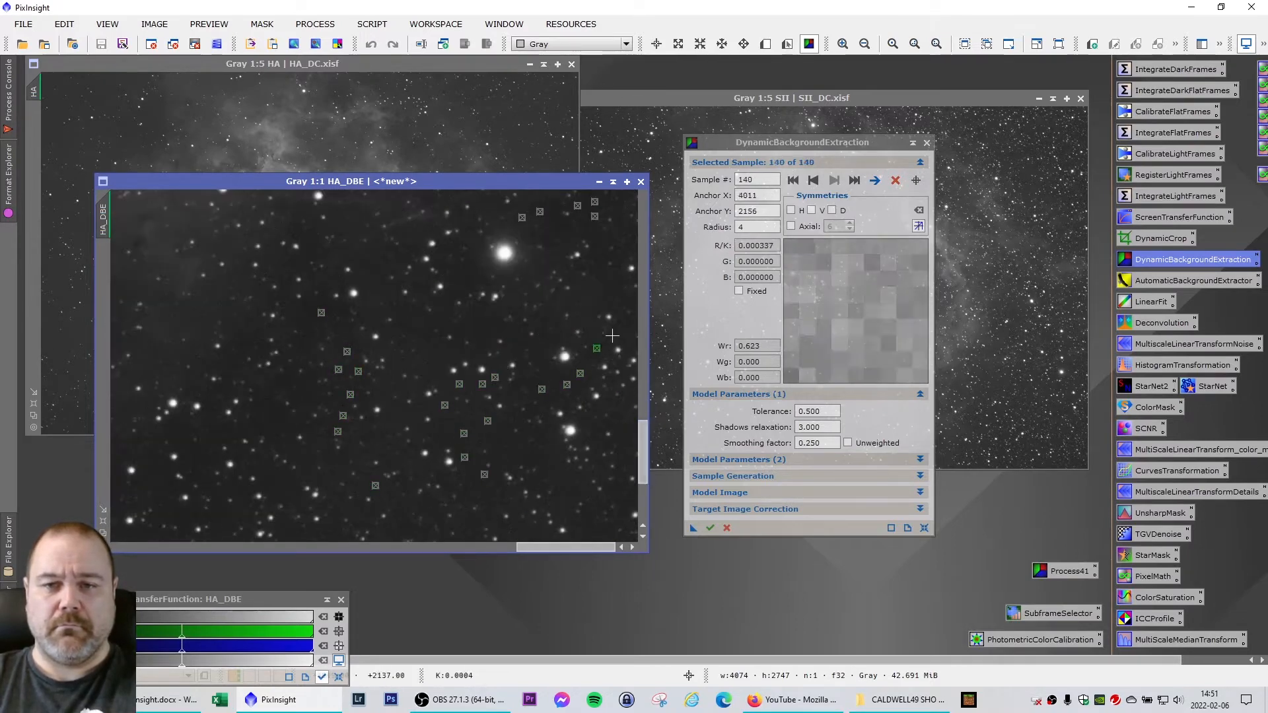
{"action": "left_click", "coordinate": [538, 347]}
{"action": "left_click", "coordinate": [440, 355]}
{"action": "left_click", "coordinate": [511, 459]}
{"action": "left_click", "coordinate": [619, 454]}
{"action": "left_click", "coordinate": [334, 536]}
{"action": "left_click", "coordinate": [290, 535]}
Add samples through HA_DBE's lower-right corner and along its lower edge, including anchors 3911, 2468 and 3345, 2709
{"action": "left_click_drag", "start_coordinate": [642, 456], "coordinate": [643, 492]}
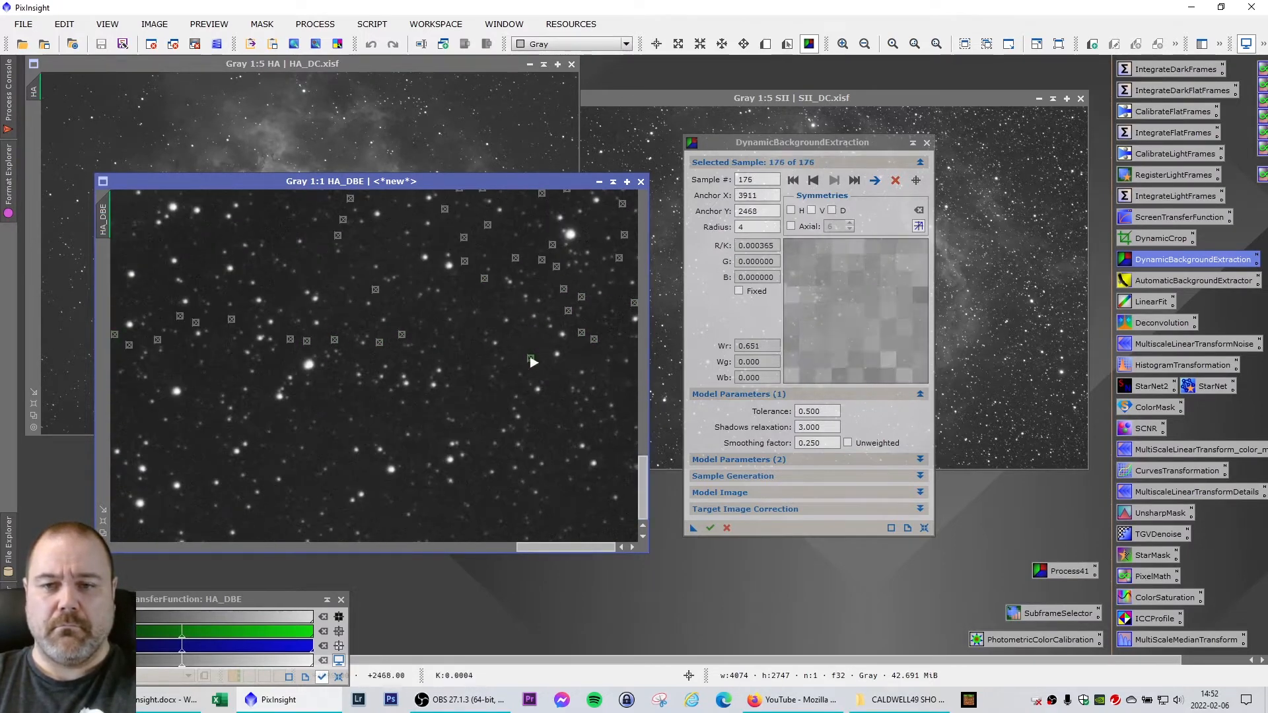
{"action": "left_click", "coordinate": [593, 514]}
{"action": "left_click", "coordinate": [545, 525]}
{"action": "left_click", "coordinate": [483, 490]}
{"action": "left_click", "coordinate": [440, 525]}
{"action": "left_click", "coordinate": [346, 478]}
{"action": "left_click", "coordinate": [328, 479]}
{"action": "left_click", "coordinate": [305, 489]}
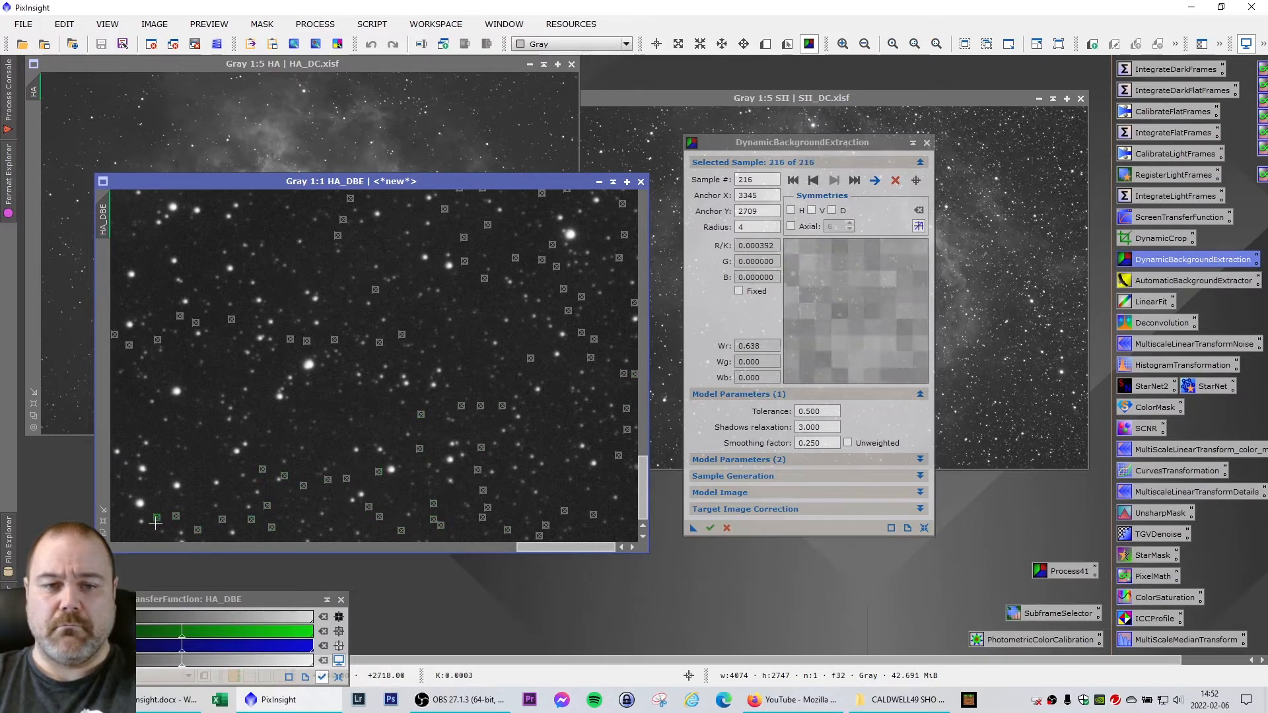
Fill the remaining gaps in HA_DBE's lower-right corner with seven more star-free samples
{"action": "left_click", "coordinate": [337, 417]}
{"action": "left_click", "coordinate": [285, 432]}
{"action": "left_click", "coordinate": [210, 382]}
{"action": "left_click", "coordinate": [208, 453]}
{"action": "left_click", "coordinate": [521, 536]}
{"action": "left_click", "coordinate": [328, 536]}
{"action": "left_click", "coordinate": [280, 538]}
Start sampling HA_DBE's lower-left corner with samples close to the image's lower edge, including anchor 297, 2662
{"action": "left_click_drag", "start_coordinate": [565, 547], "coordinate": [155, 547]}
{"action": "left_click", "coordinate": [196, 259]}
{"action": "left_click", "coordinate": [136, 526]}
{"action": "left_click", "coordinate": [122, 535]}
{"action": "left_click", "coordinate": [177, 507]}
{"action": "left_click", "coordinate": [181, 533]}
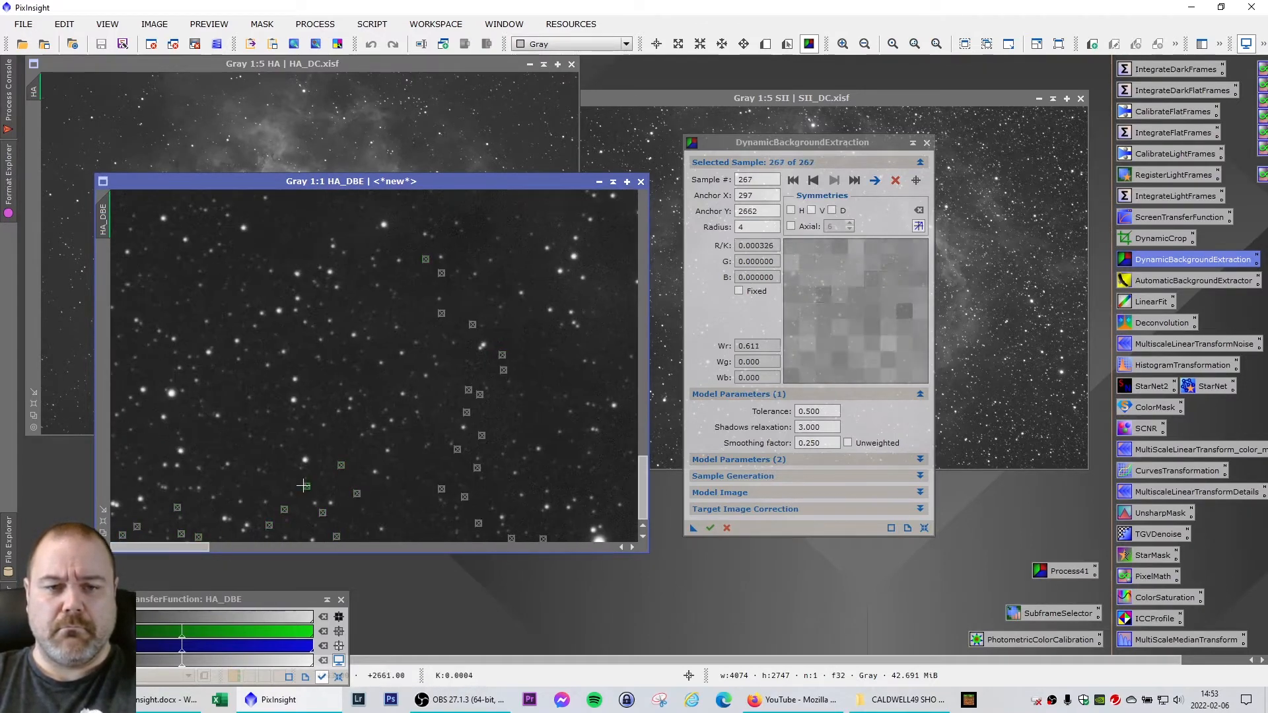
Fill HA_DBE's lower-left area with more star-free samples, including anchor 230, 2295
{"action": "left_click", "coordinate": [196, 437]}
{"action": "left_click", "coordinate": [269, 483]}
{"action": "left_click", "coordinate": [149, 365]}
{"action": "left_click", "coordinate": [192, 332]}
{"action": "left_click", "coordinate": [296, 337]}
{"action": "left_click", "coordinate": [370, 489]}
{"action": "left_click", "coordinate": [384, 343]}
{"action": "left_click", "coordinate": [262, 244]}
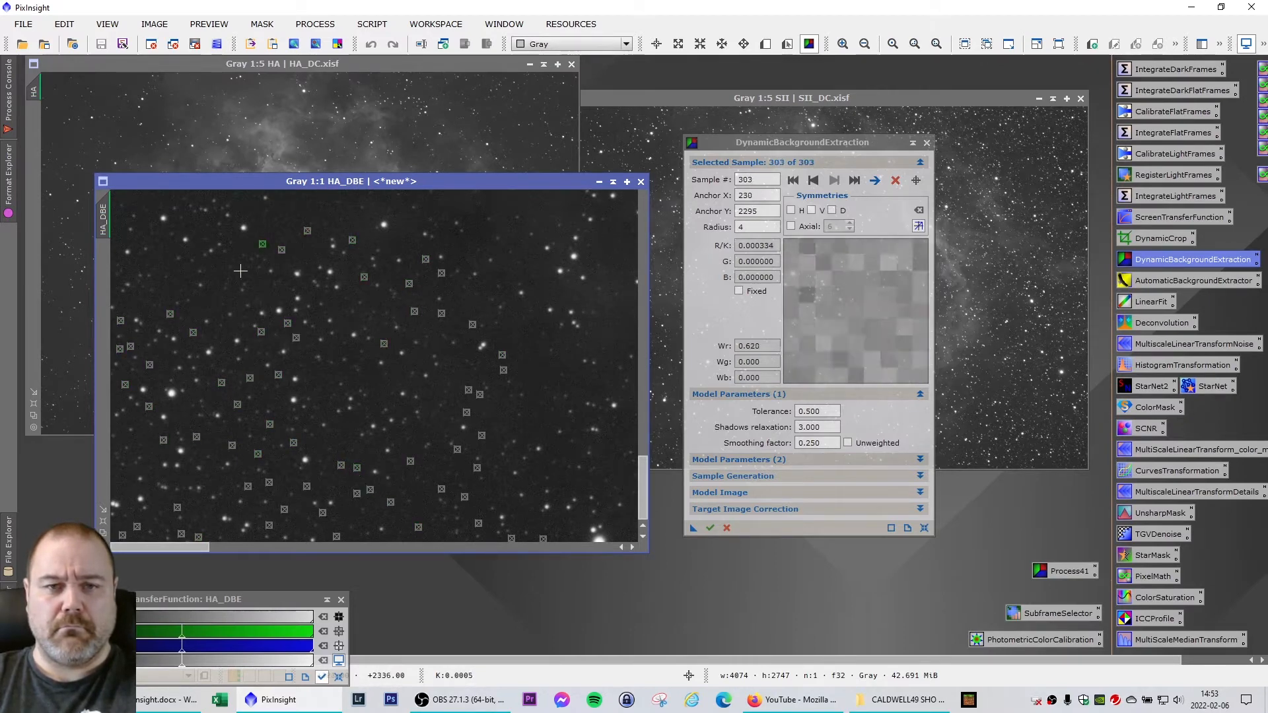
{"action": "left_click", "coordinate": [275, 298]}
{"action": "left_click", "coordinate": [191, 284]}
{"action": "left_click", "coordinate": [224, 451]}
Add star-free samples up HA_DBE's left side, above the lower-left corner group
{"action": "left_click_drag", "start_coordinate": [642, 487], "coordinate": [642, 221]}
{"action": "left_click", "coordinate": [132, 348]}
{"action": "left_click", "coordinate": [116, 307]}
{"action": "left_click", "coordinate": [197, 253]}
{"action": "left_click", "coordinate": [260, 338]}
{"action": "left_click", "coordinate": [275, 243]}
{"action": "left_click", "coordinate": [184, 427]}
{"action": "left_click", "coordinate": [120, 305]}
{"action": "left_click", "coordinate": [207, 367]}
{"action": "left_click", "coordinate": [234, 368]}
{"action": "left_click", "coordinate": [263, 389]}
{"action": "left_click", "coordinate": [297, 355]}
Place eleven more samples on dark sky farther up HA_DBE's left side
{"action": "left_click", "coordinate": [143, 258]}
{"action": "left_click", "coordinate": [364, 505]}
{"action": "left_click", "coordinate": [152, 448]}
{"action": "left_click", "coordinate": [119, 393]}
{"action": "left_click", "coordinate": [148, 209]}
{"action": "left_click", "coordinate": [317, 374]}
{"action": "left_click", "coordinate": [323, 360]}
{"action": "left_click", "coordinate": [240, 202]}
{"action": "left_click", "coordinate": [258, 214]}
{"action": "left_click", "coordinate": [126, 198]}
{"action": "left_click", "coordinate": [168, 201]}
Cover HA_DBE's upper-left area with star-free samples, including anchor 45, 372
{"action": "left_click", "coordinate": [123, 276]}
{"action": "left_click", "coordinate": [342, 281]}
{"action": "left_click", "coordinate": [316, 273]}
{"action": "left_click", "coordinate": [335, 251]}
{"action": "left_click", "coordinate": [341, 203]}
{"action": "left_click", "coordinate": [158, 309]}
{"action": "left_click", "coordinate": [131, 231]}
{"action": "left_click", "coordinate": [384, 290]}
{"action": "left_click", "coordinate": [373, 321]}
{"action": "left_click", "coordinate": [140, 435]}
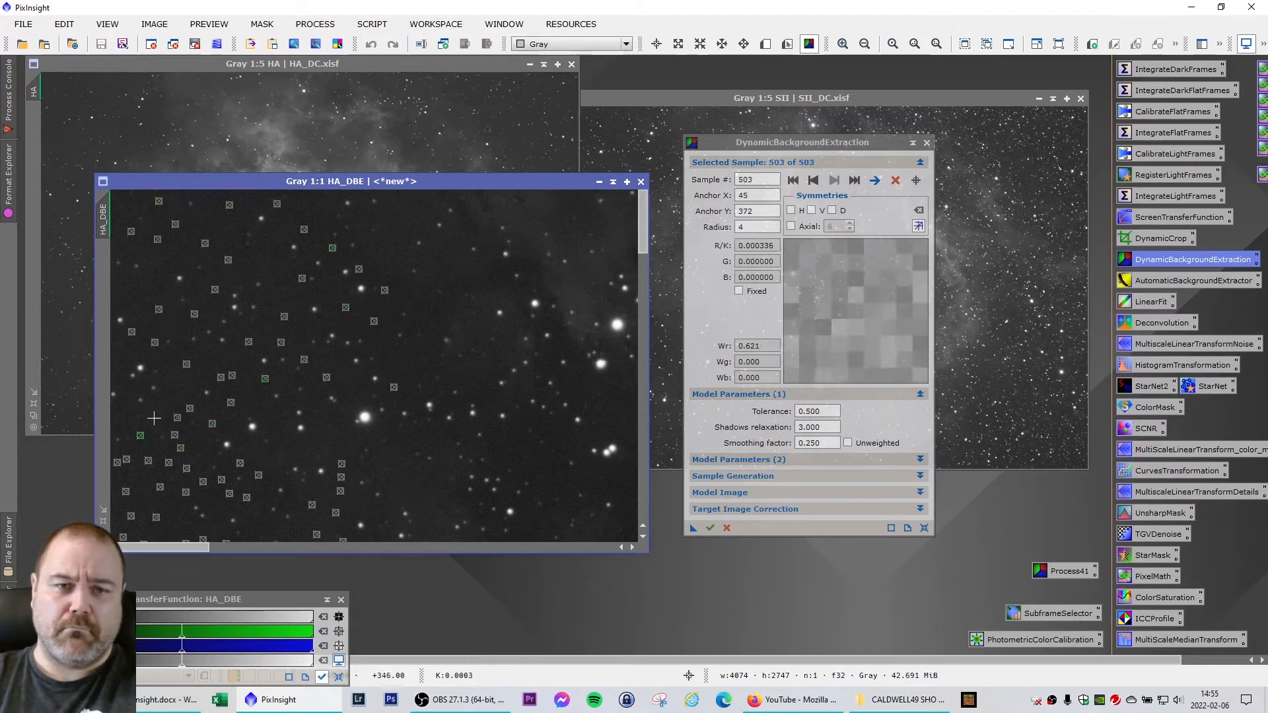
{"action": "left_click", "coordinate": [154, 418]}
Add the last few HA_DBE samples farther in from the edges, ending with anchor 3512, 1552 on the right side
{"action": "left_click_drag", "start_coordinate": [173, 547], "coordinate": [246, 547]}
{"action": "left_click", "coordinate": [290, 444]}
{"action": "left_click_drag", "start_coordinate": [642, 218], "coordinate": [643, 386]}
{"action": "left_click_drag", "start_coordinate": [233, 547], "coordinate": [392, 547]}
{"action": "scroll", "coordinate": [538, 335], "scroll_direction": "down", "scroll_amount": 4}
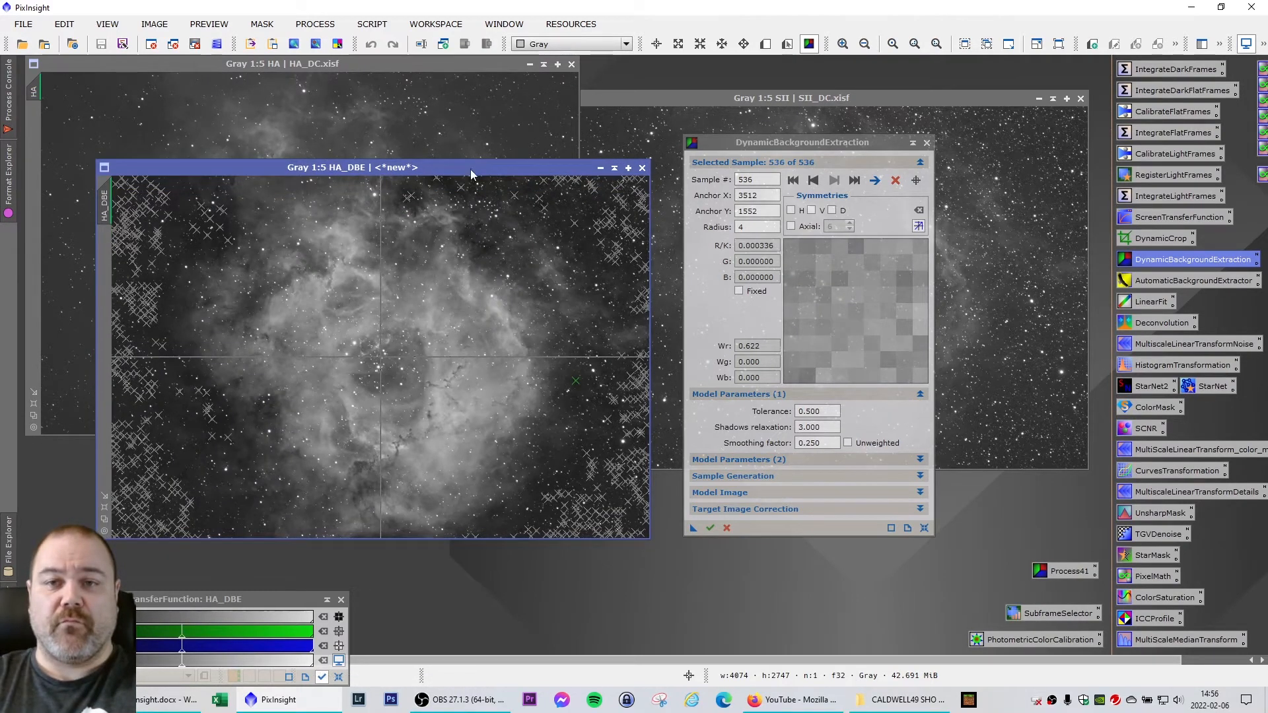
Apply the second DynamicBackgroundExtraction with its 536 samples to HA_DBE
{"action": "left_click_drag", "start_coordinate": [470, 171], "coordinate": [465, 165]}
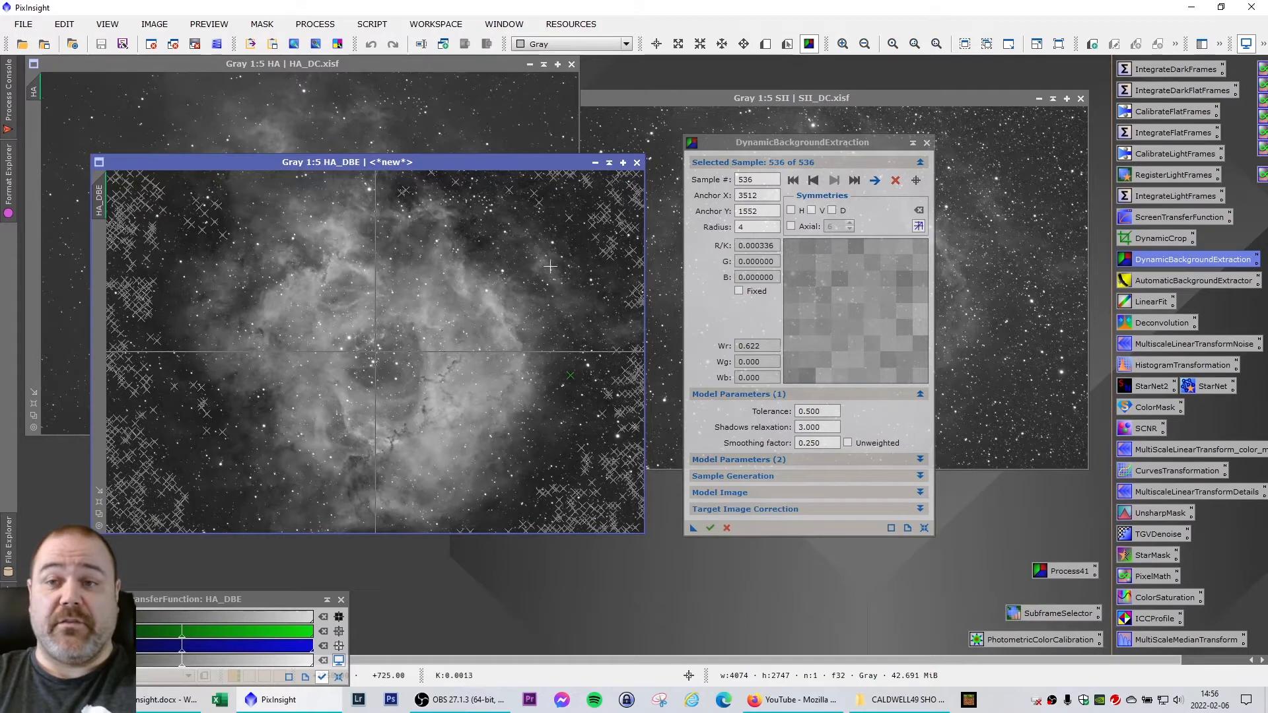
{"action": "left_click_drag", "start_coordinate": [823, 143], "coordinate": [815, 144]}
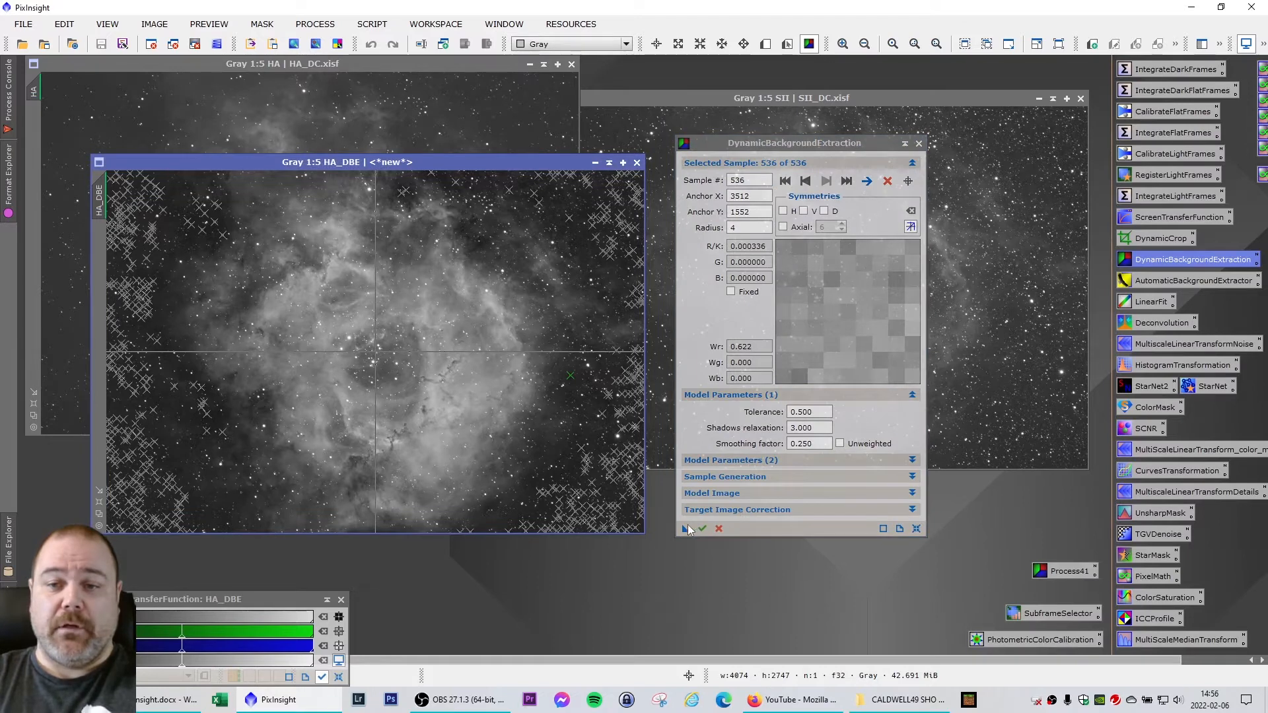
{"action": "left_click_drag", "start_coordinate": [685, 529], "coordinate": [255, 299]}
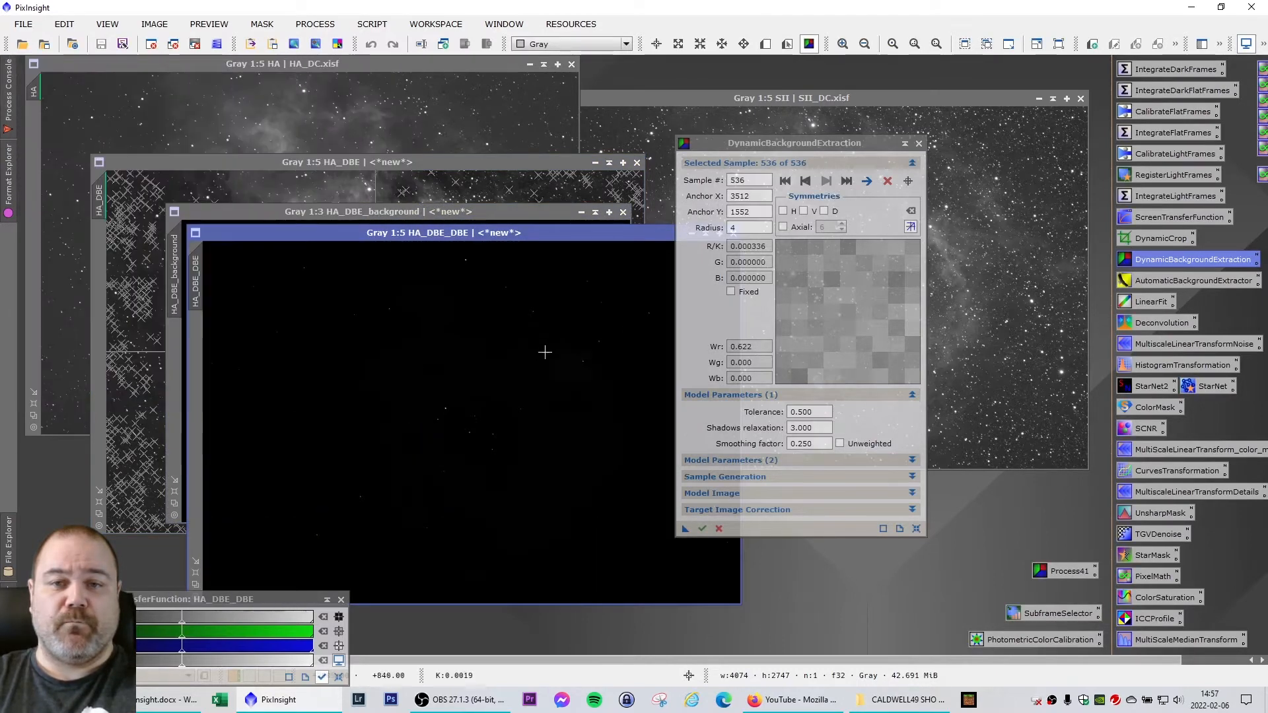
Close the extracted HA_DBE_background model and auto-stretch the HA_DBE_DBE result
{"action": "left_click_drag", "start_coordinate": [532, 211], "coordinate": [425, 192]}
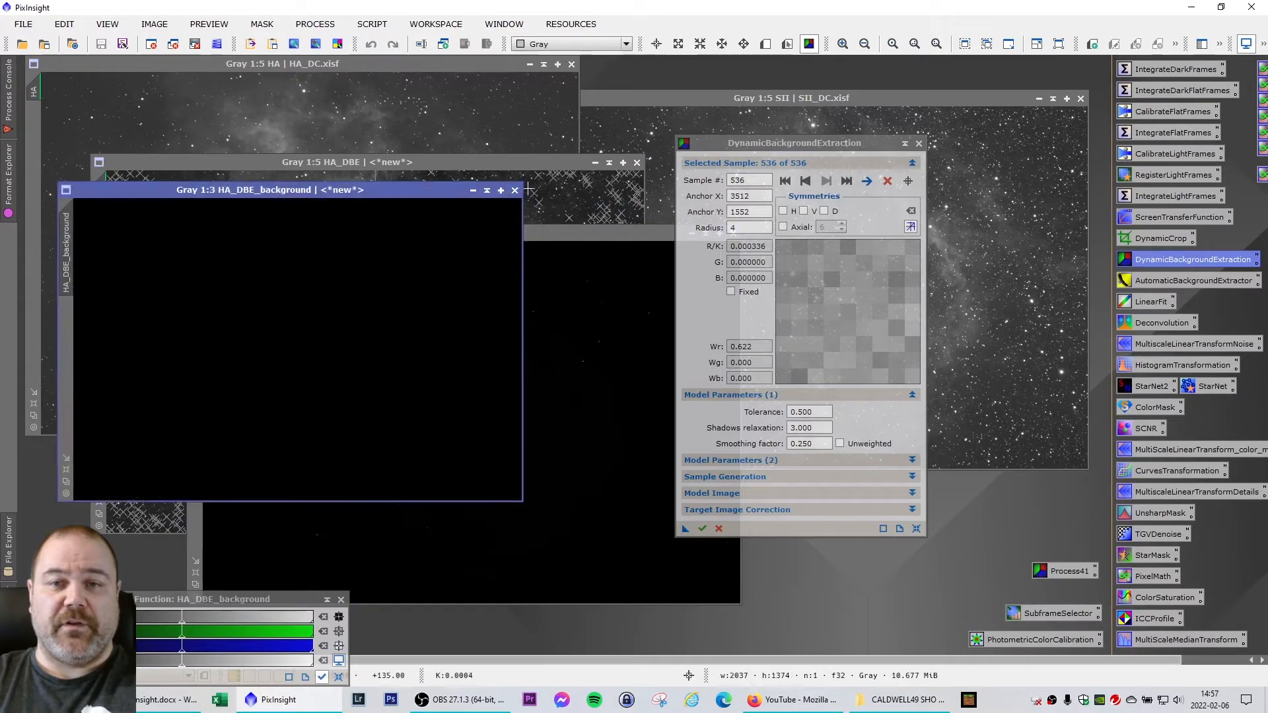
{"action": "left_click_drag", "start_coordinate": [539, 232], "coordinate": [448, 204]}
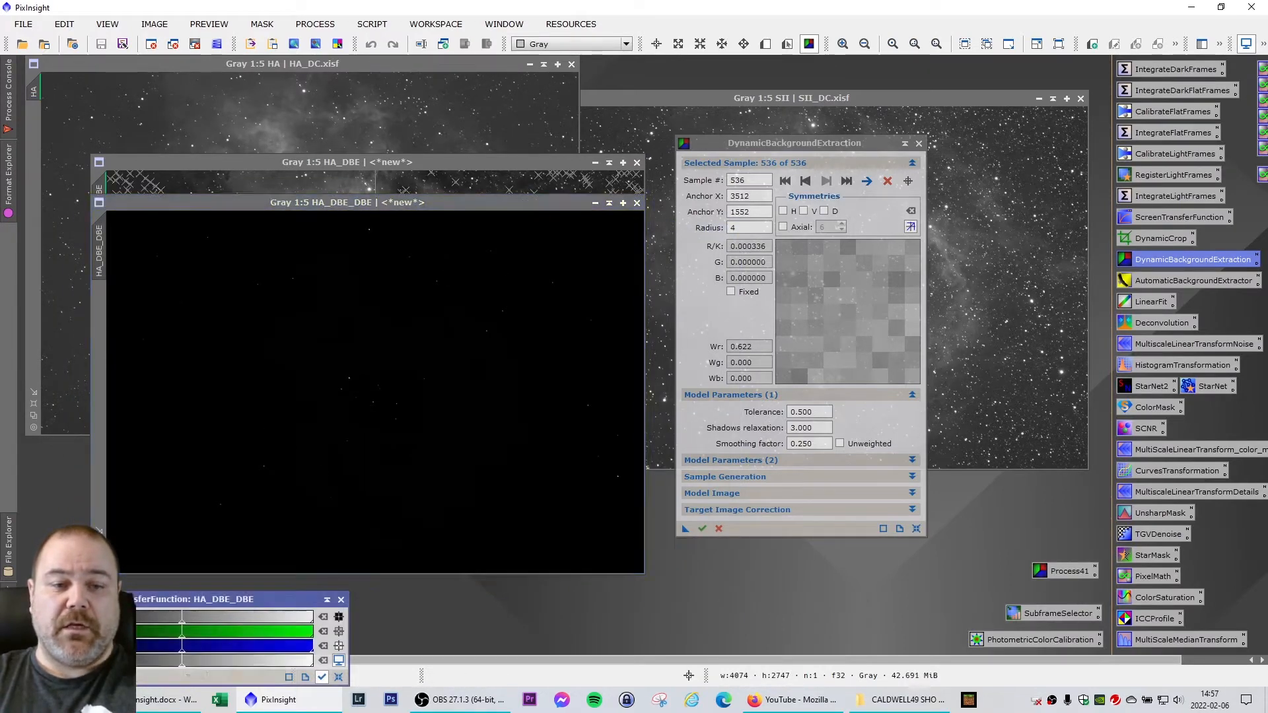
{"action": "left_click", "coordinate": [30, 631]}
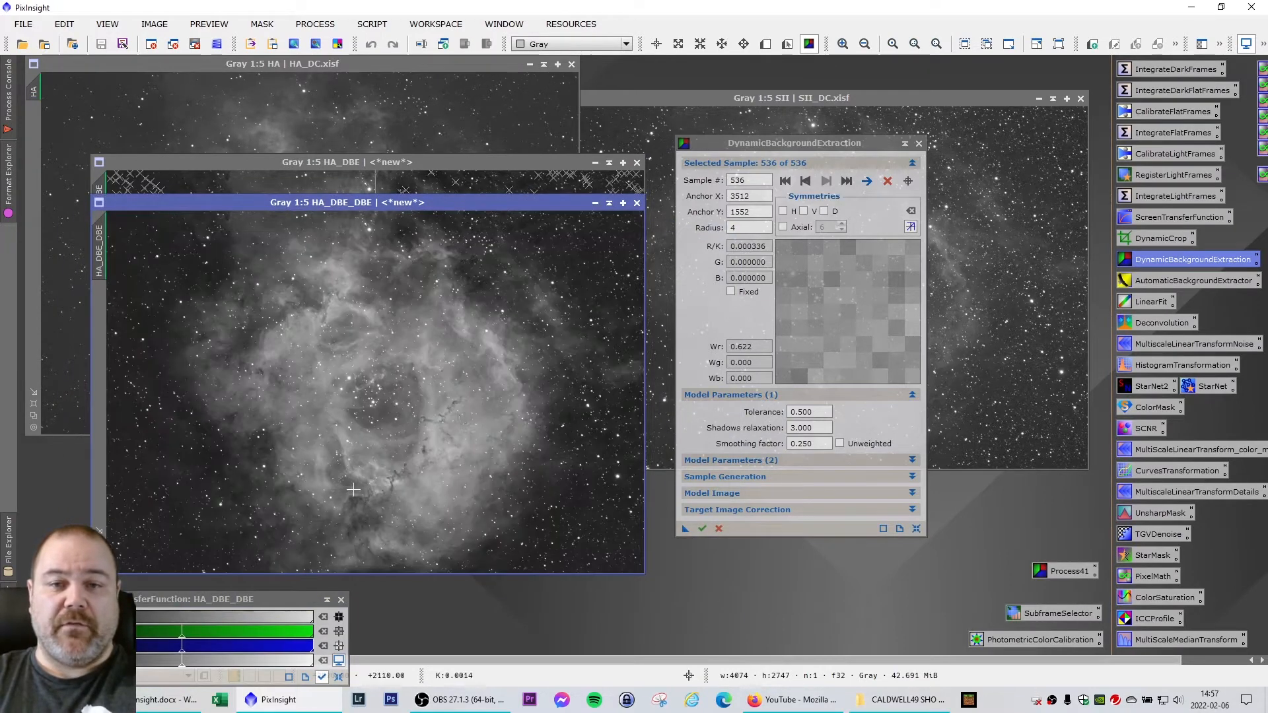
Close DynamicBackgroundExtraction and compare HA_DBE_DBE side by side with HA_DBE
{"action": "left_click", "coordinate": [919, 143]}
{"action": "left_click", "coordinate": [607, 367]}
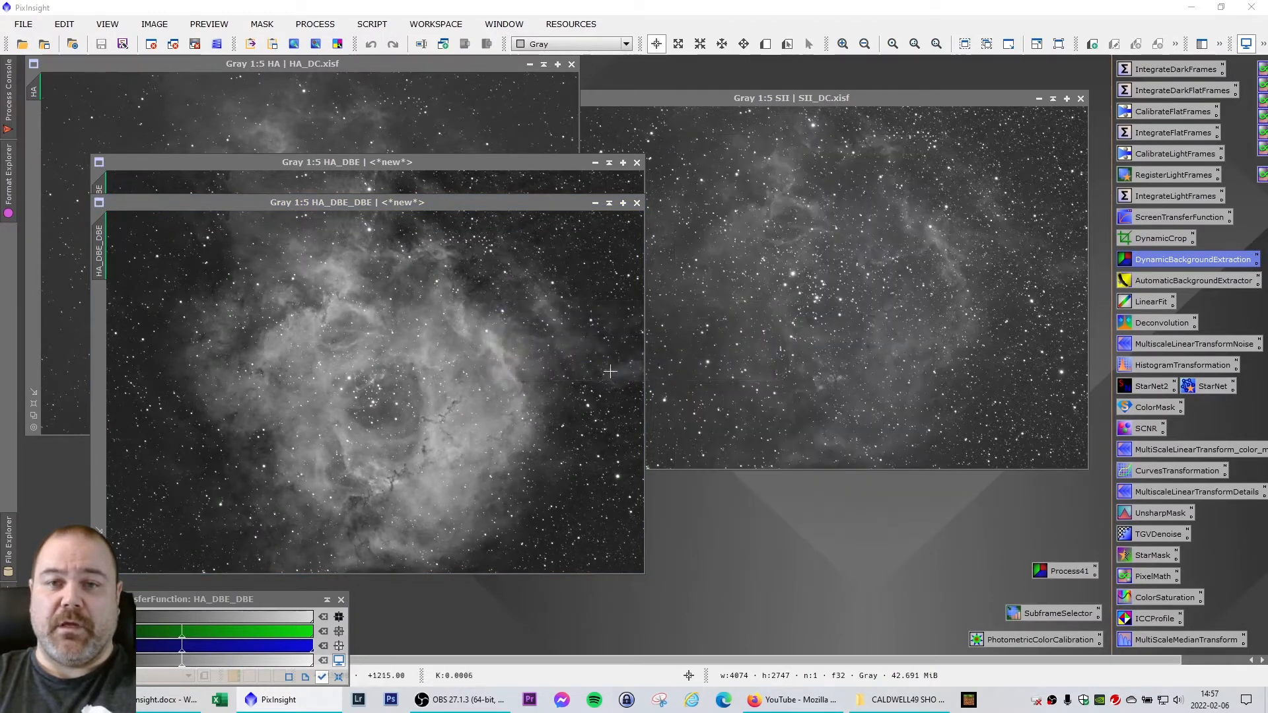
{"action": "left_click_drag", "start_coordinate": [441, 202], "coordinate": [1000, 165]}
{"action": "left_click_drag", "start_coordinate": [535, 170], "coordinate": [479, 207]}
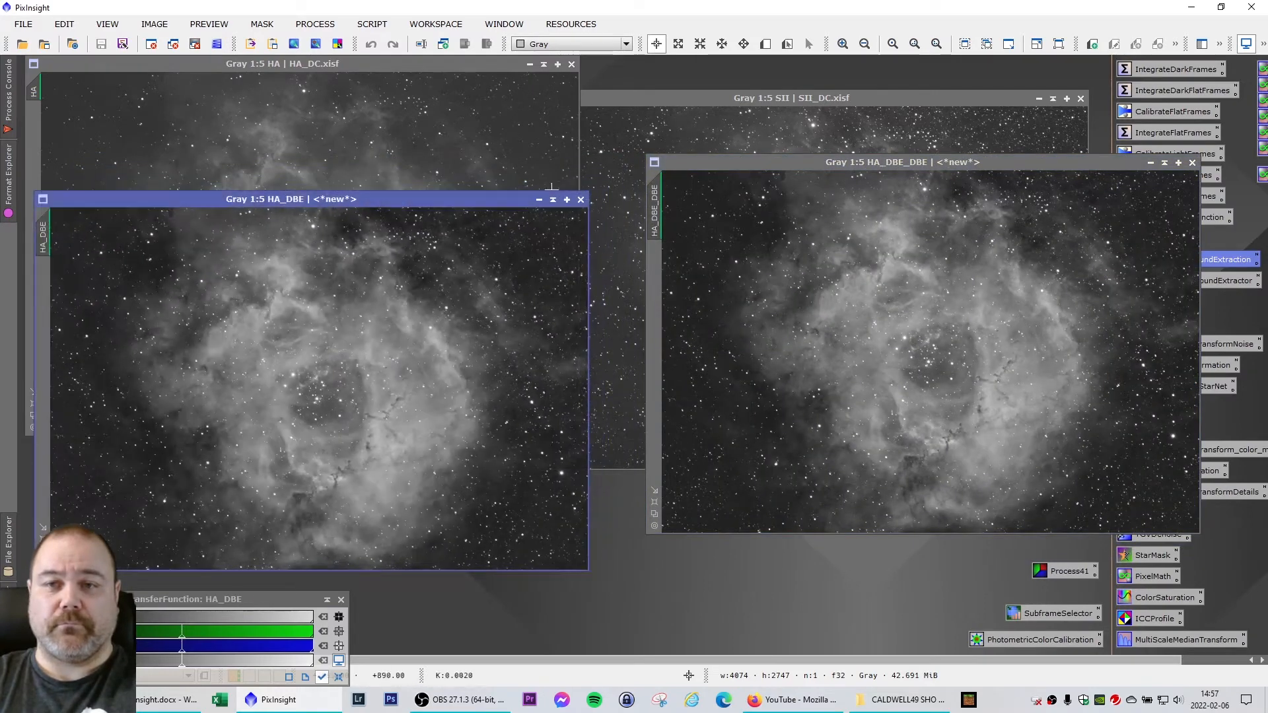
{"action": "left_click_drag", "start_coordinate": [891, 162], "coordinate": [835, 199]}
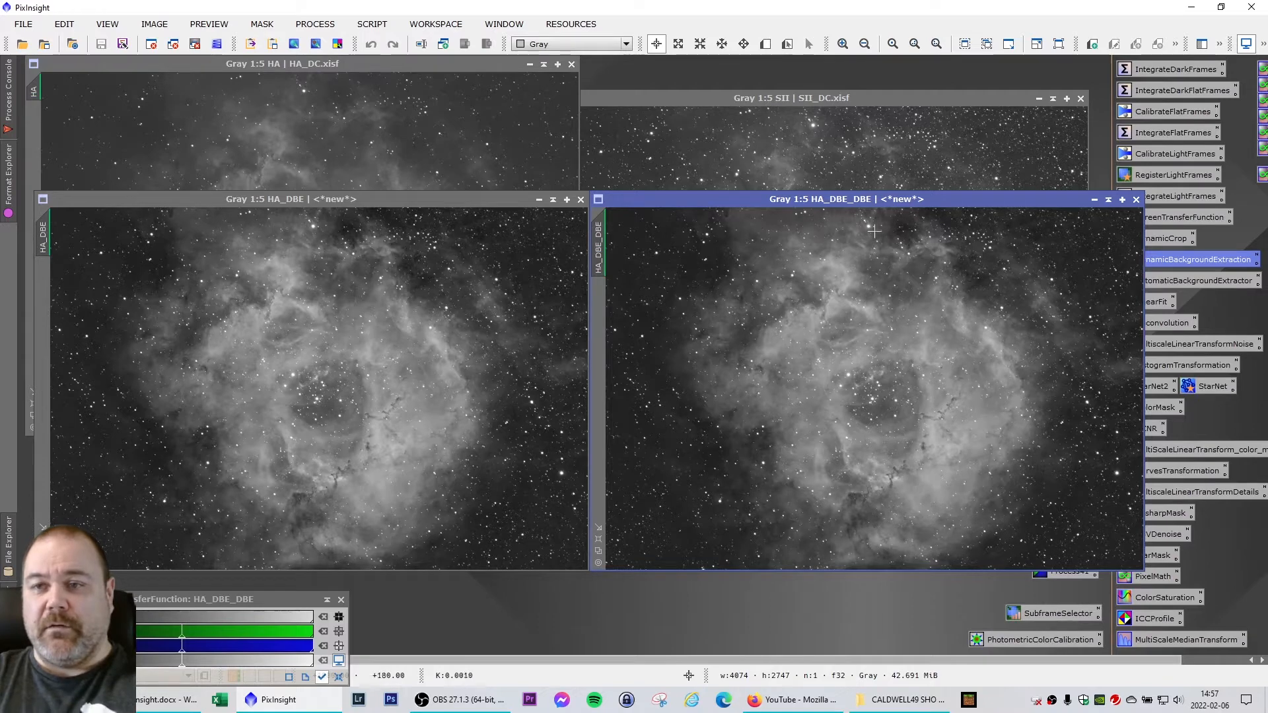
Close the first-pass HA_DBE image and save HA_DBE_DBE as HA_DC_DBE.xisf in the linear folder
{"action": "left_click", "coordinate": [580, 199]}
{"action": "left_click_drag", "start_coordinate": [878, 205], "coordinate": [292, 135]}
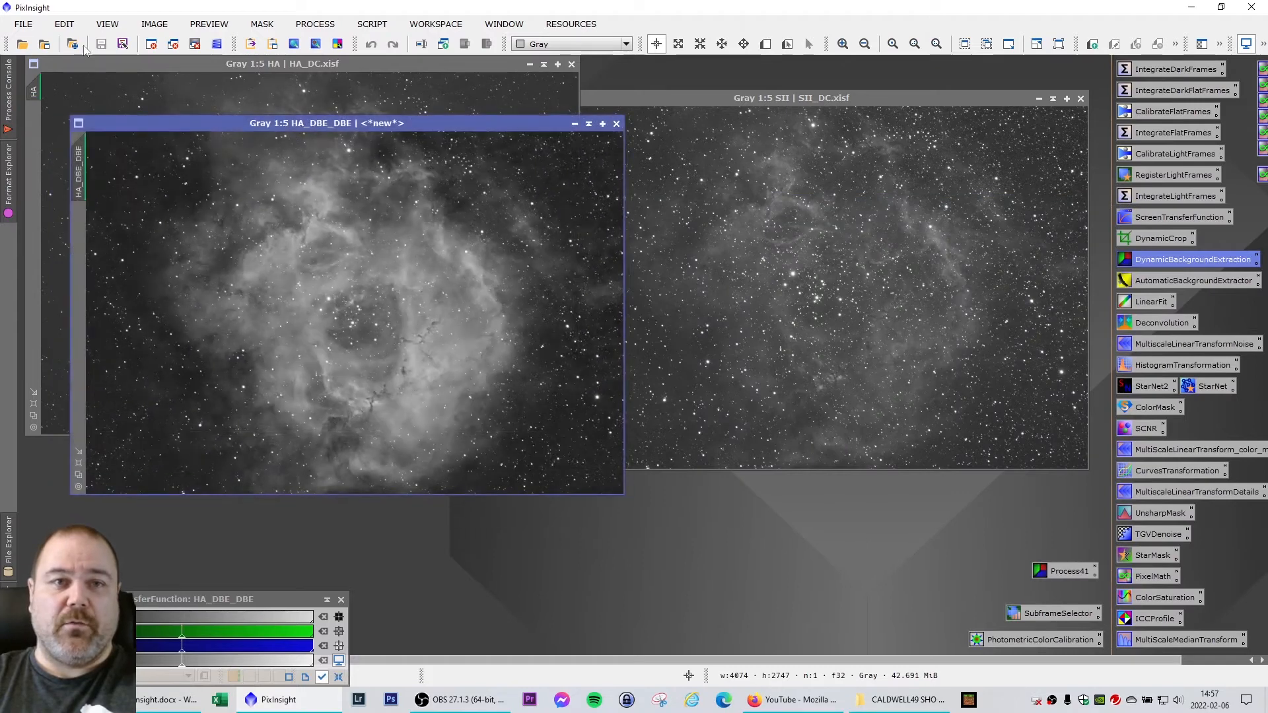
{"action": "left_click", "coordinate": [24, 24]}
{"action": "left_click", "coordinate": [85, 152]}
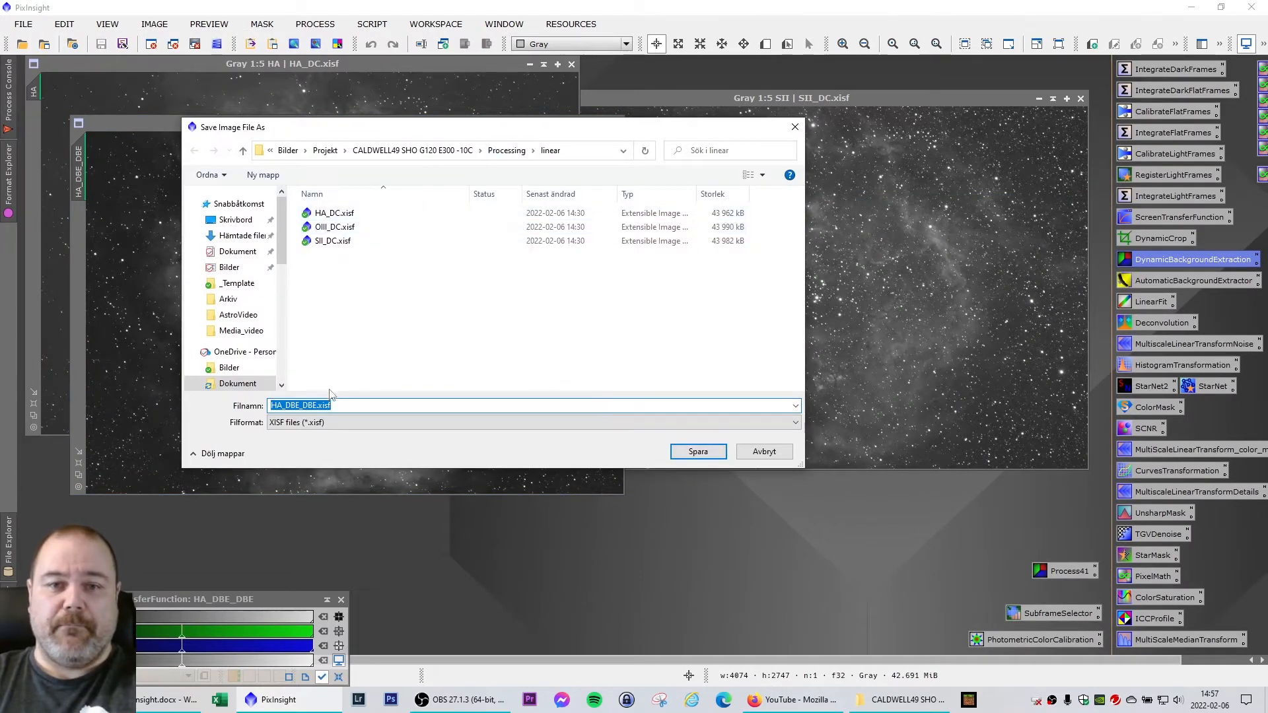
{"action": "left_click", "coordinate": [316, 404]}
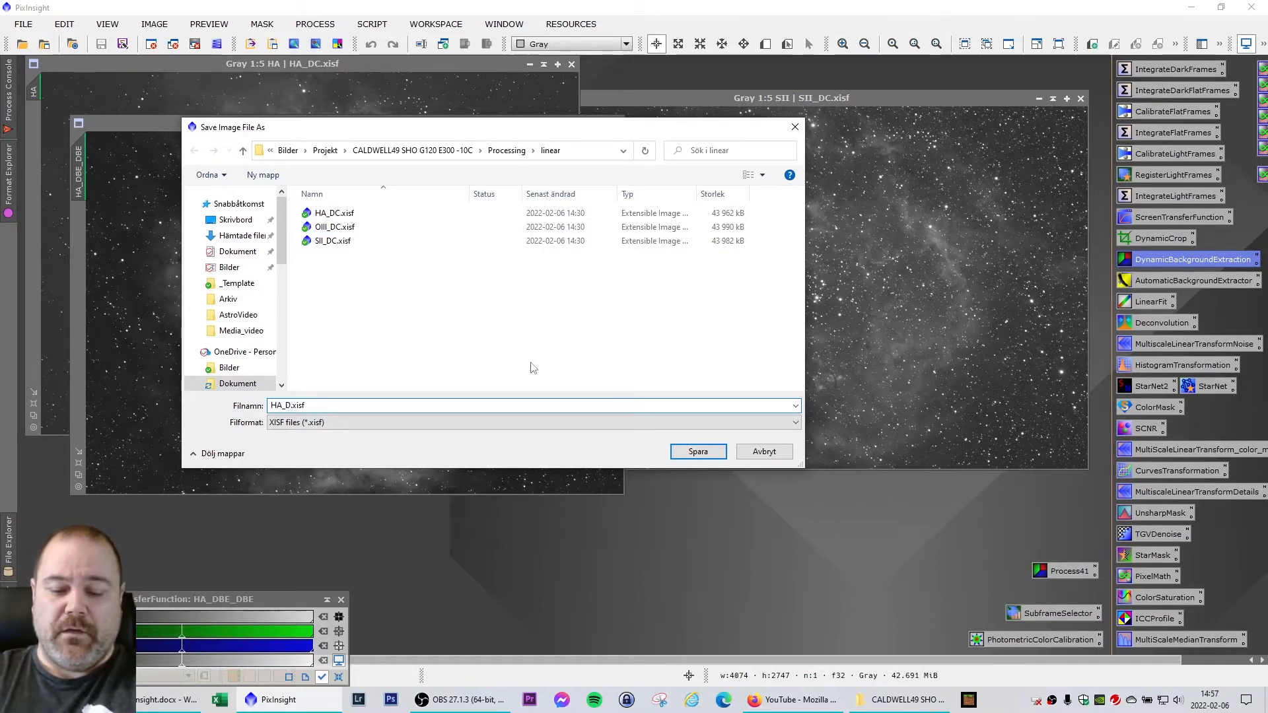
{"action": "type", "text": "DBE"}
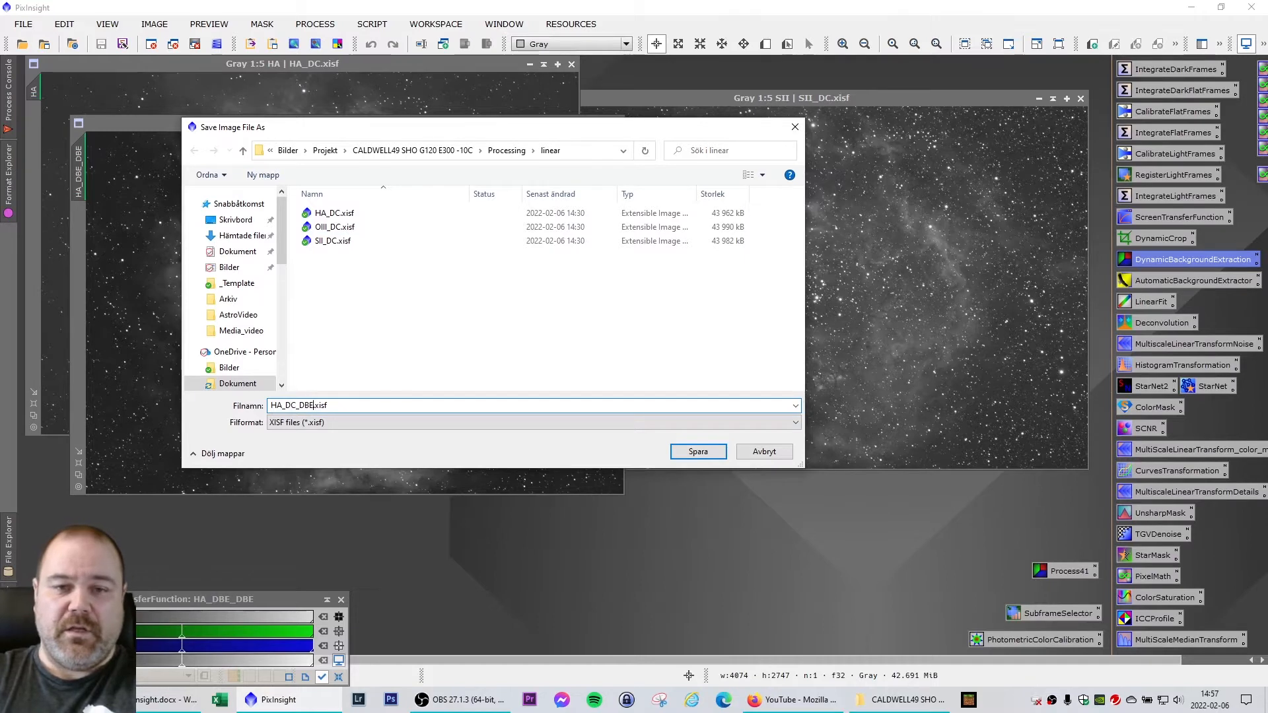
{"action": "double_click", "coordinate": [308, 405]}
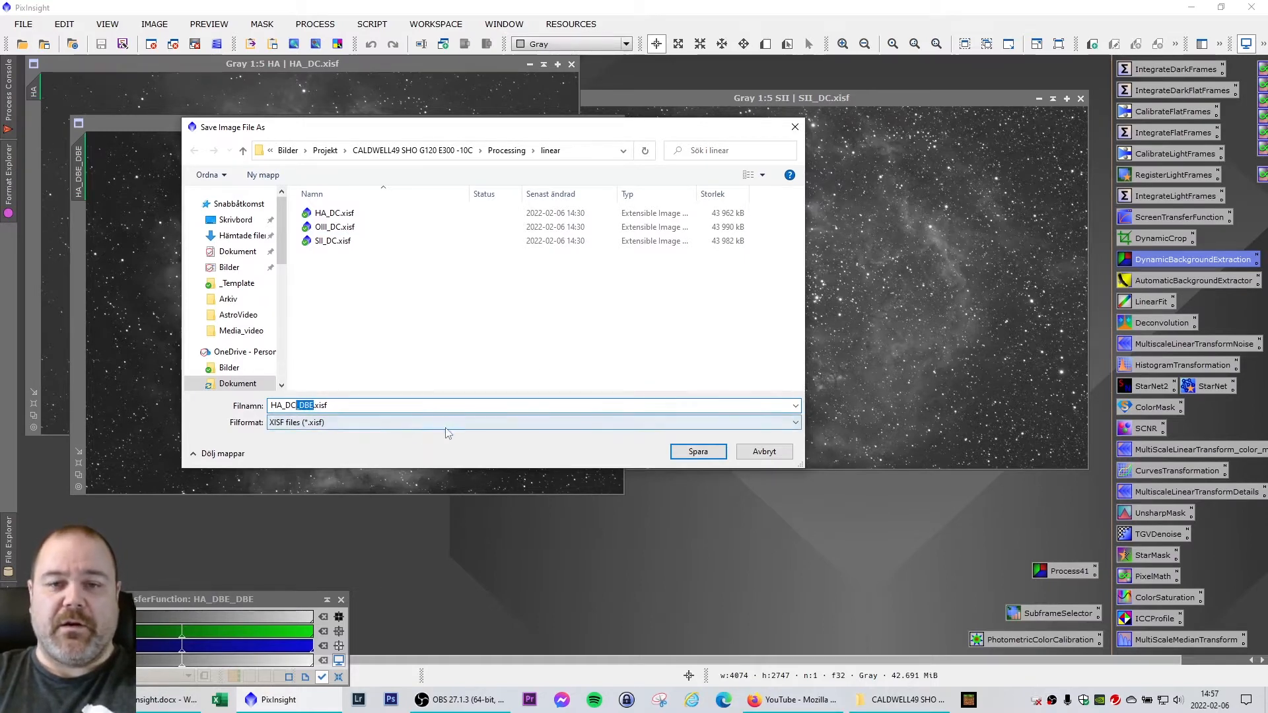
{"action": "left_click", "coordinate": [698, 453]}
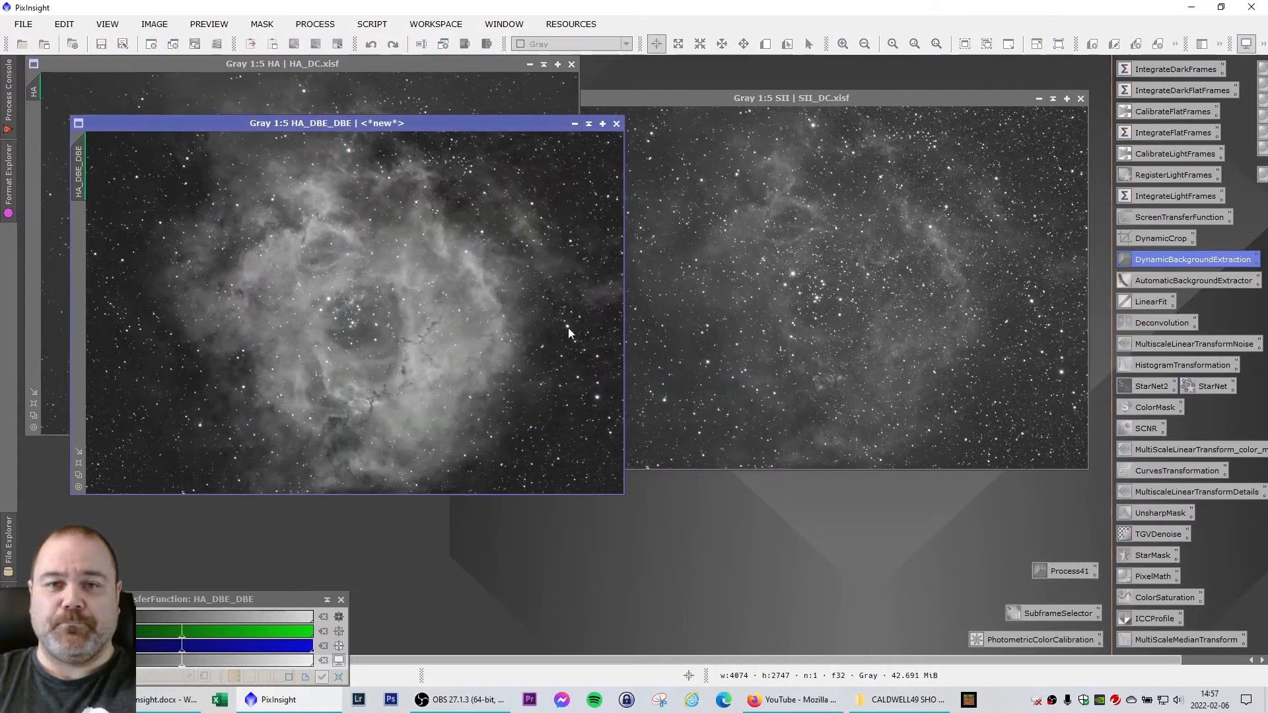
{"action": "left_click", "coordinate": [671, 507]}
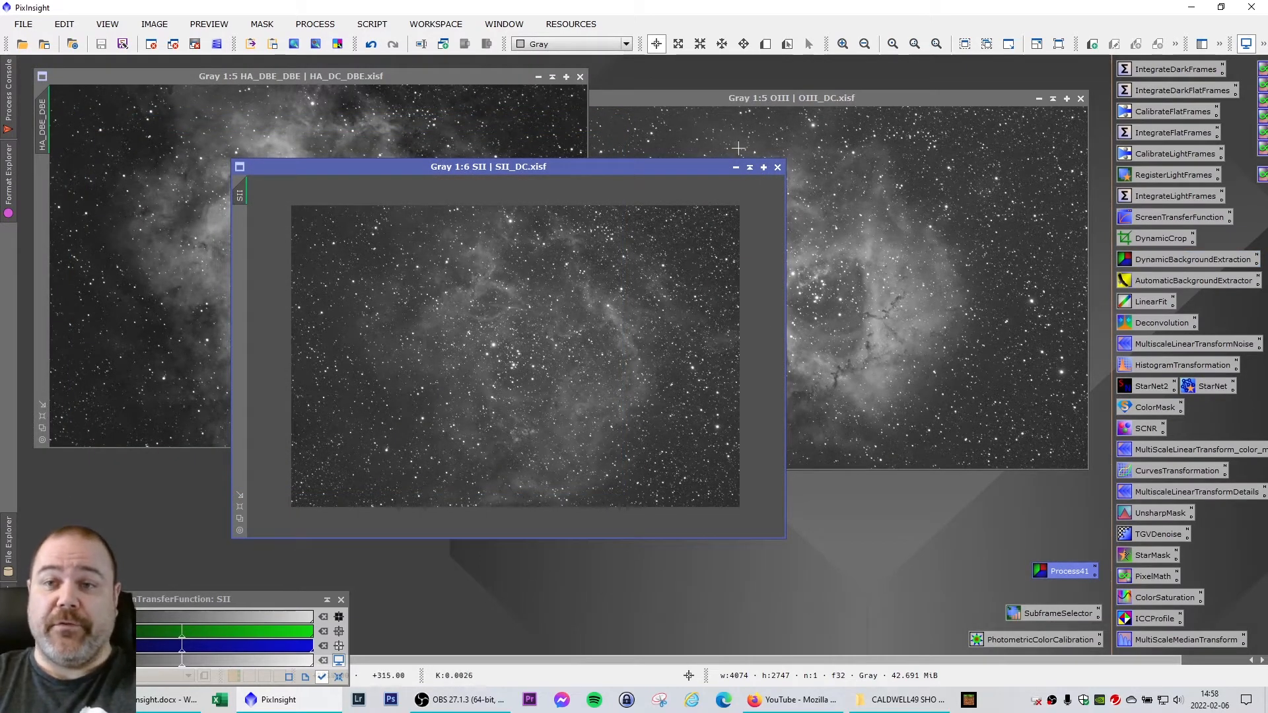
Load the saved Process41 DynamicBackgroundExtraction with its existing samples onto the SII image
{"action": "mouse_move", "coordinate": [541, 171]}
{"action": "left_mouse_down"}
{"action": "mouse_move", "coordinate": [676, 175]}
{"action": "mouse_move", "coordinate": [538, 165]}
{"action": "left_mouse_up"}
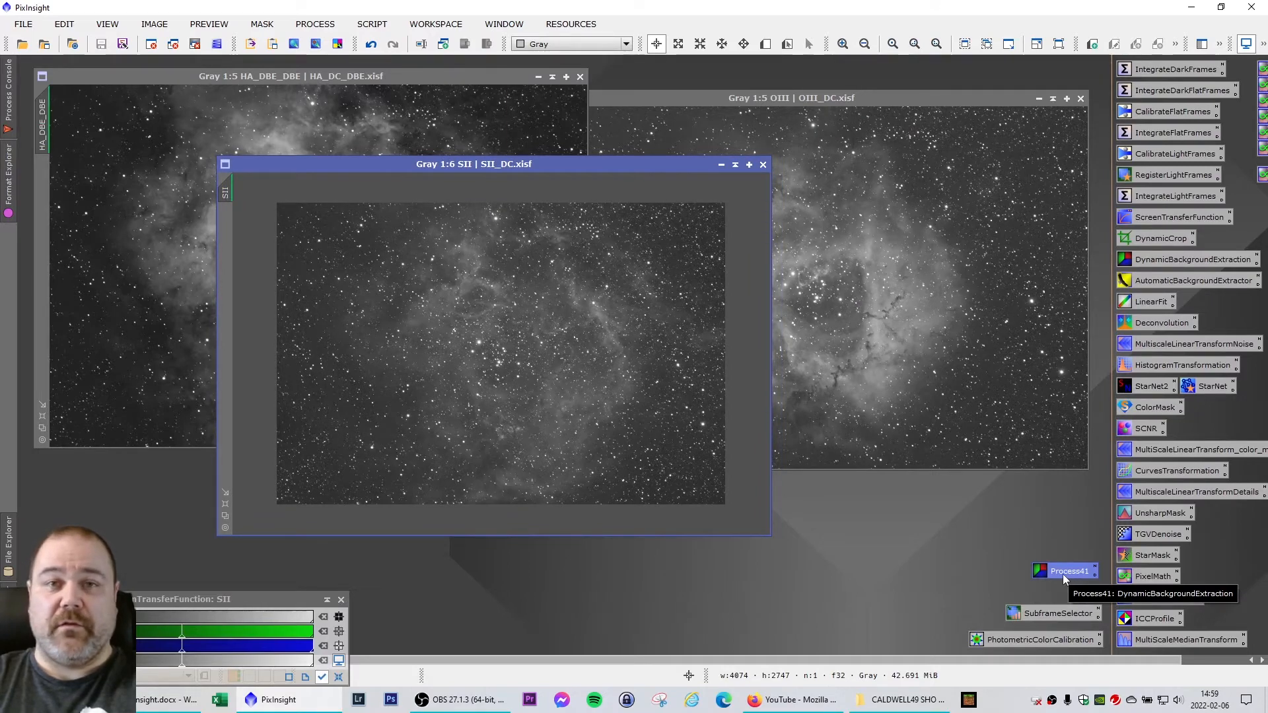
{"action": "double_click", "coordinate": [1063, 572]}
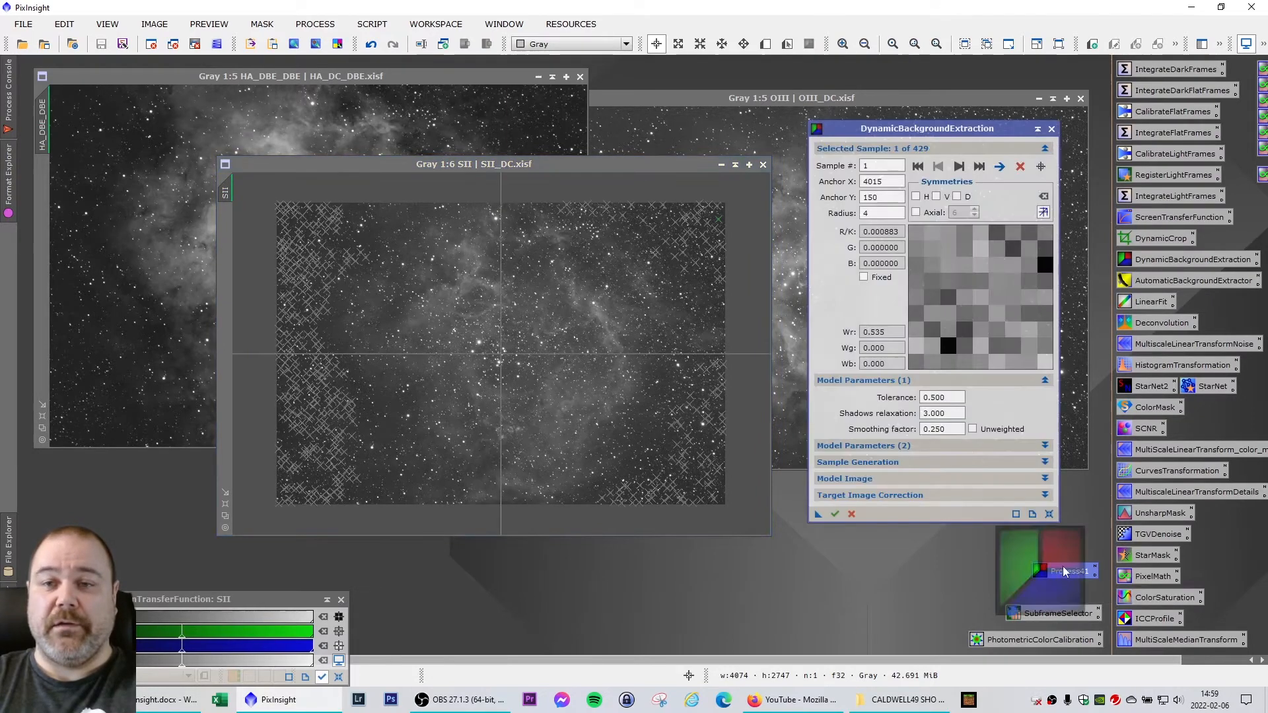
{"action": "left_click_drag", "start_coordinate": [515, 165], "coordinate": [487, 167]}
Move the SII samples near its upper-right corner off stars: sample 422 to 3625, 178 and sample 14 to 3419, 241
{"action": "scroll", "coordinate": [652, 215], "scroll_direction": "up", "scroll_amount": 6}
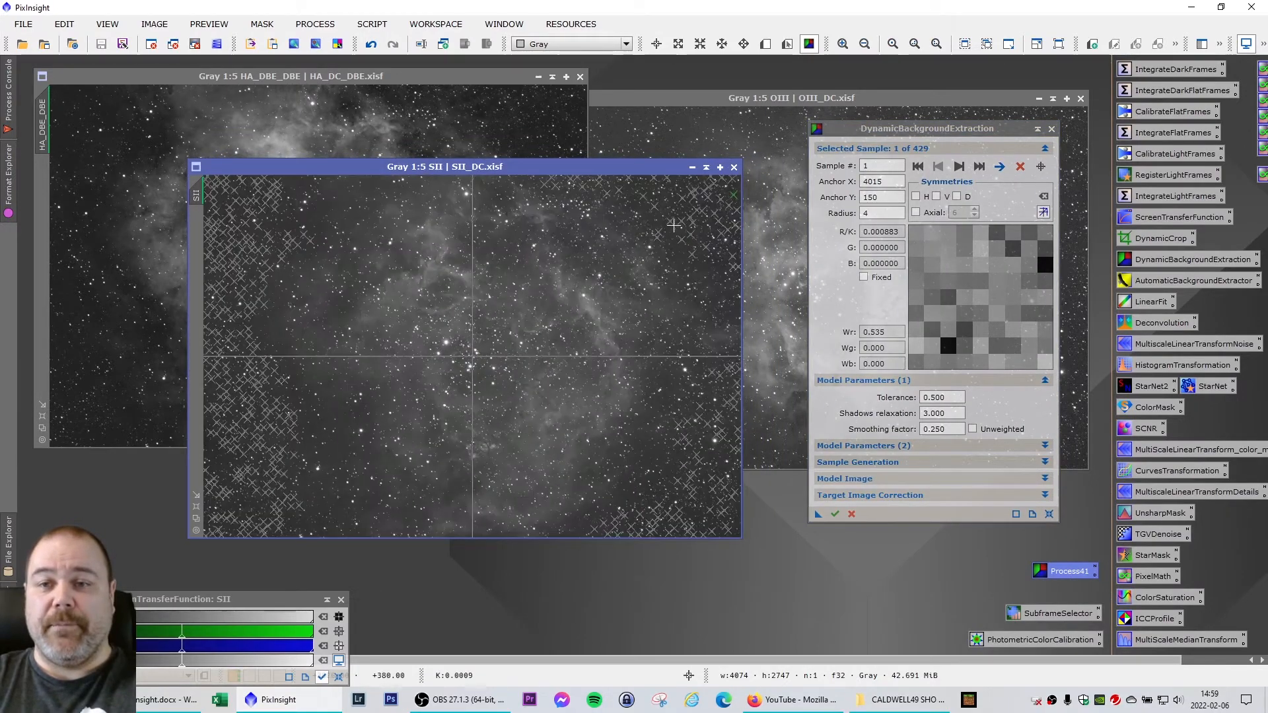
{"action": "left_click_drag", "start_coordinate": [736, 352], "coordinate": [738, 189]}
{"action": "left_click_drag", "start_coordinate": [491, 531], "coordinate": [653, 536]}
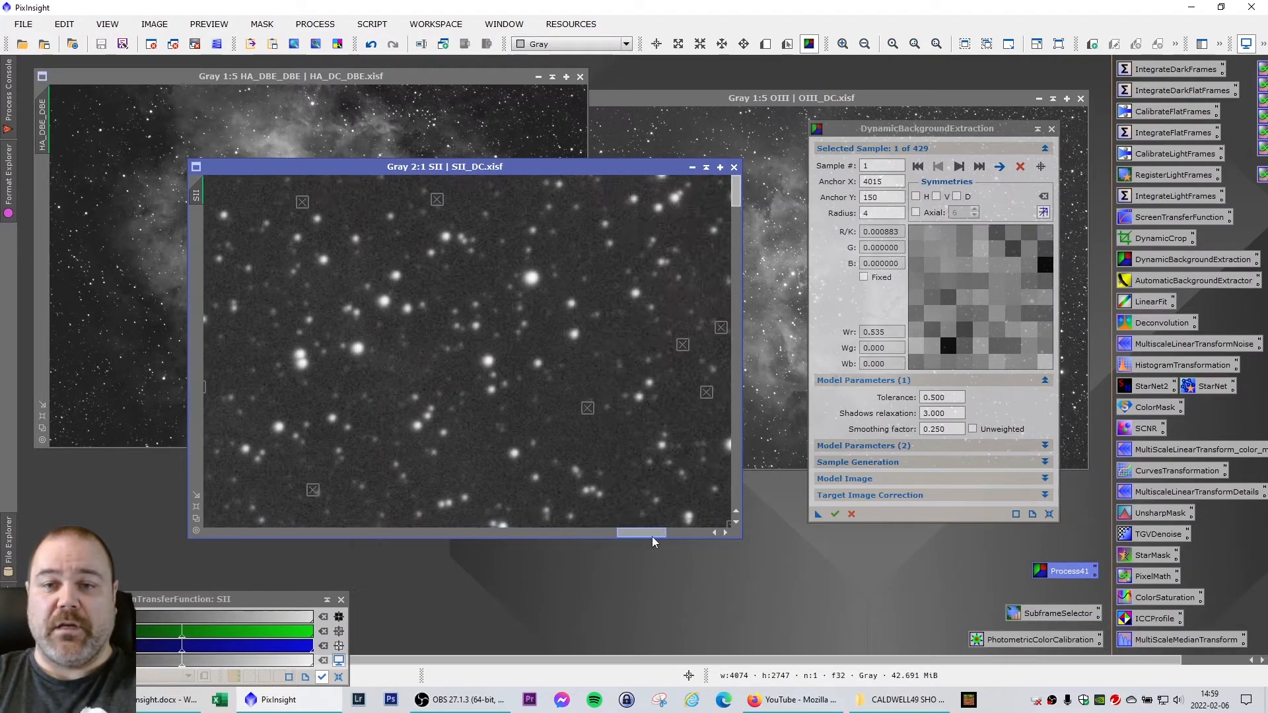
{"action": "left_click", "coordinate": [589, 412]}
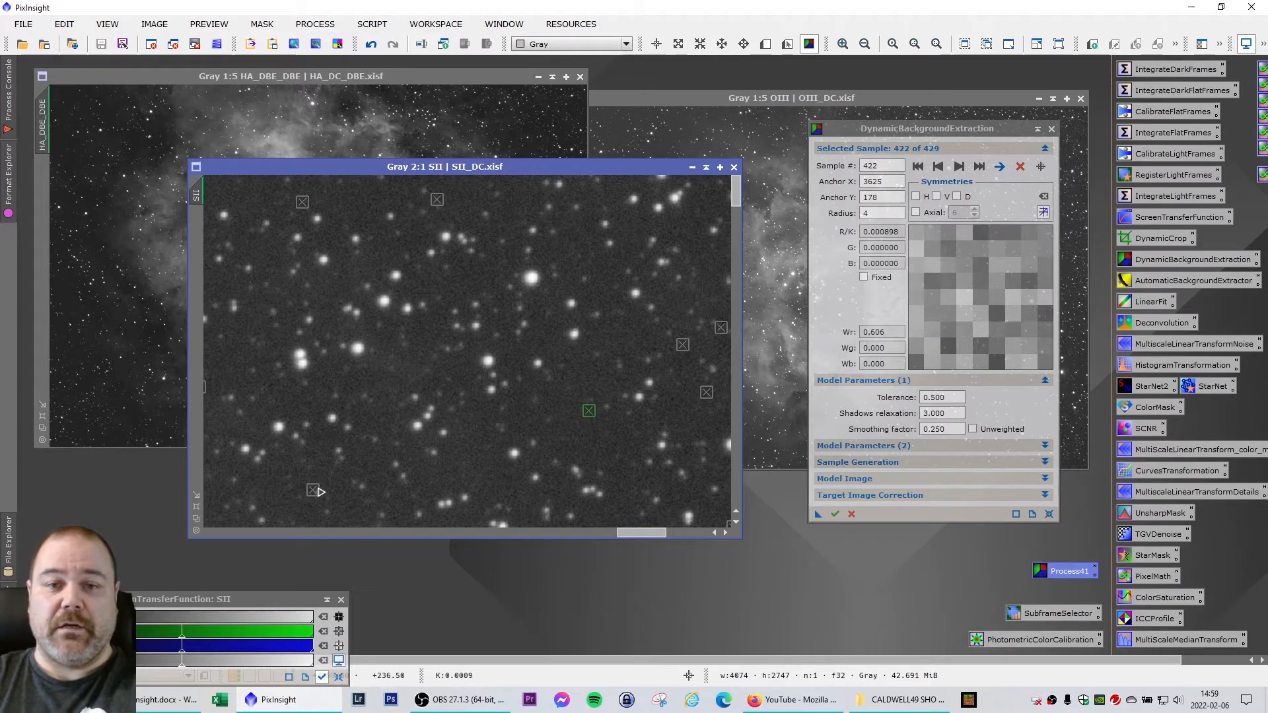
{"action": "mouse_move", "coordinate": [313, 490]}
{"action": "left_mouse_down"}
{"action": "mouse_move", "coordinate": [301, 499]}
{"action": "mouse_move", "coordinate": [319, 499]}
{"action": "left_mouse_up"}
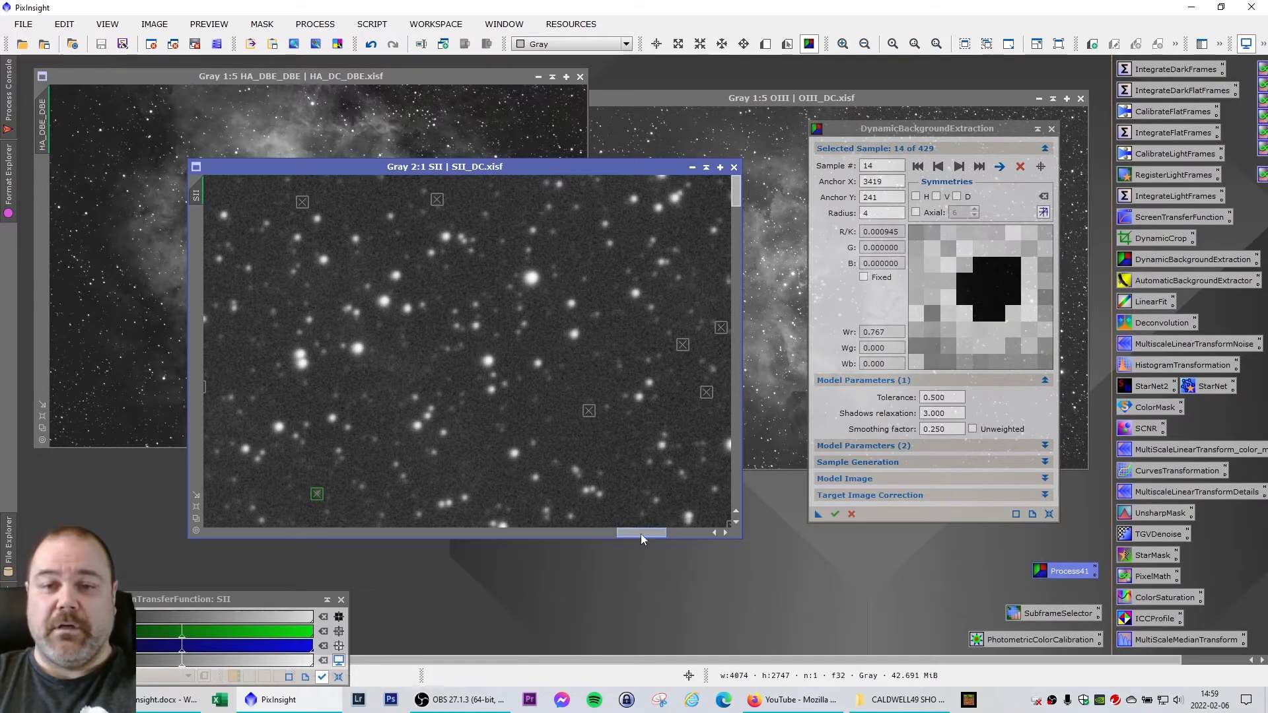
Nudge SII samples farther left along its upper edge off stars, placing sample 19 at 3145, 117 and sample 23 at 2990, 58
{"action": "left_click_drag", "start_coordinate": [641, 534], "coordinate": [595, 533]}
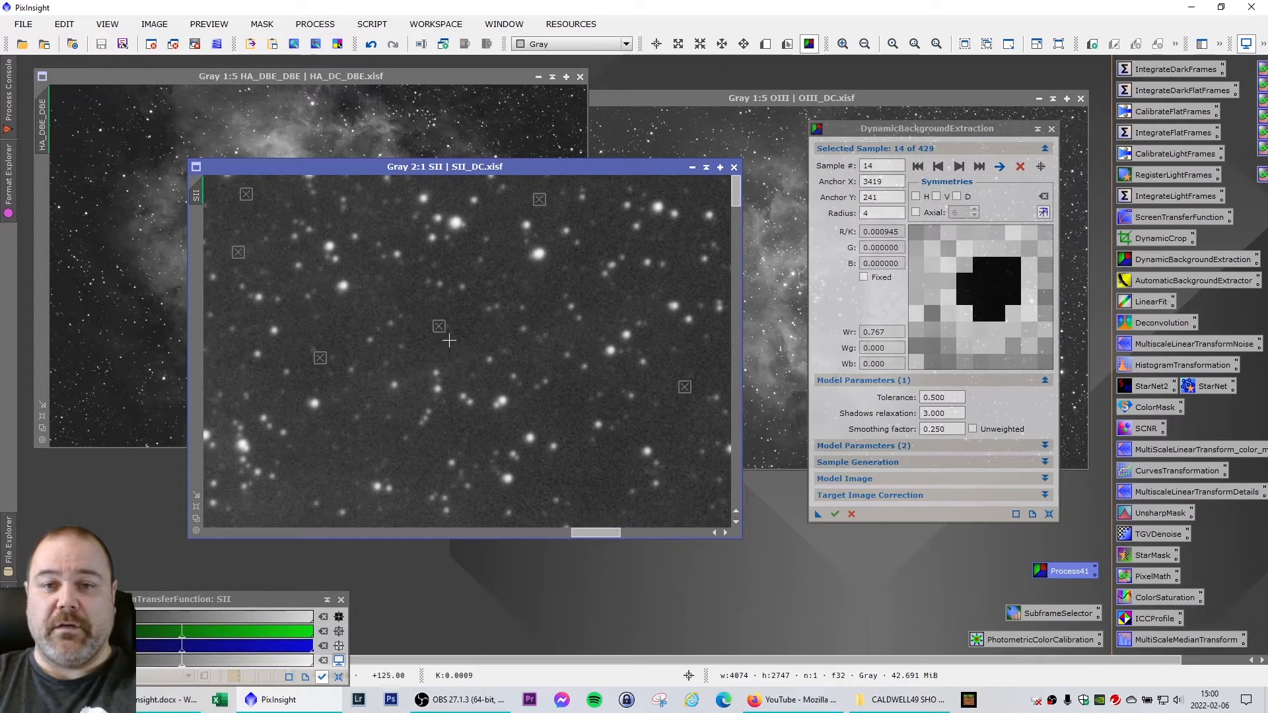
{"action": "left_click_drag", "start_coordinate": [439, 327], "coordinate": [441, 330]}
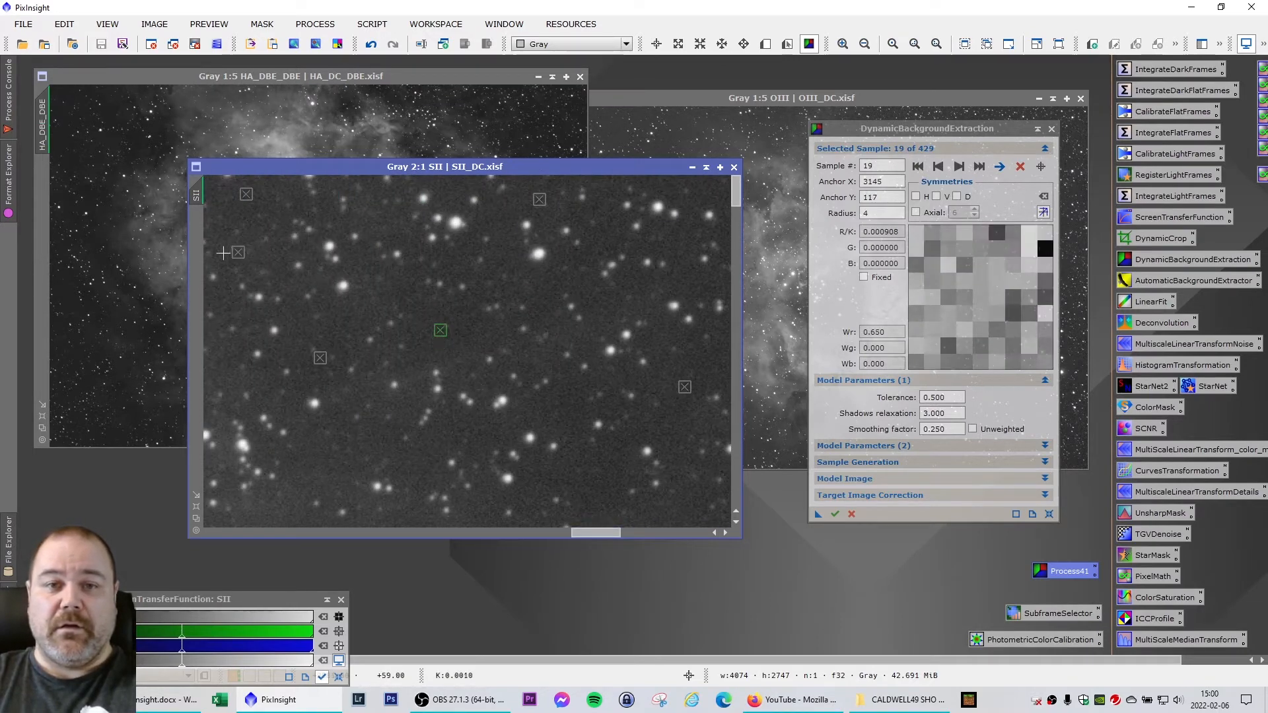
{"action": "left_click_drag", "start_coordinate": [247, 194], "coordinate": [247, 196]}
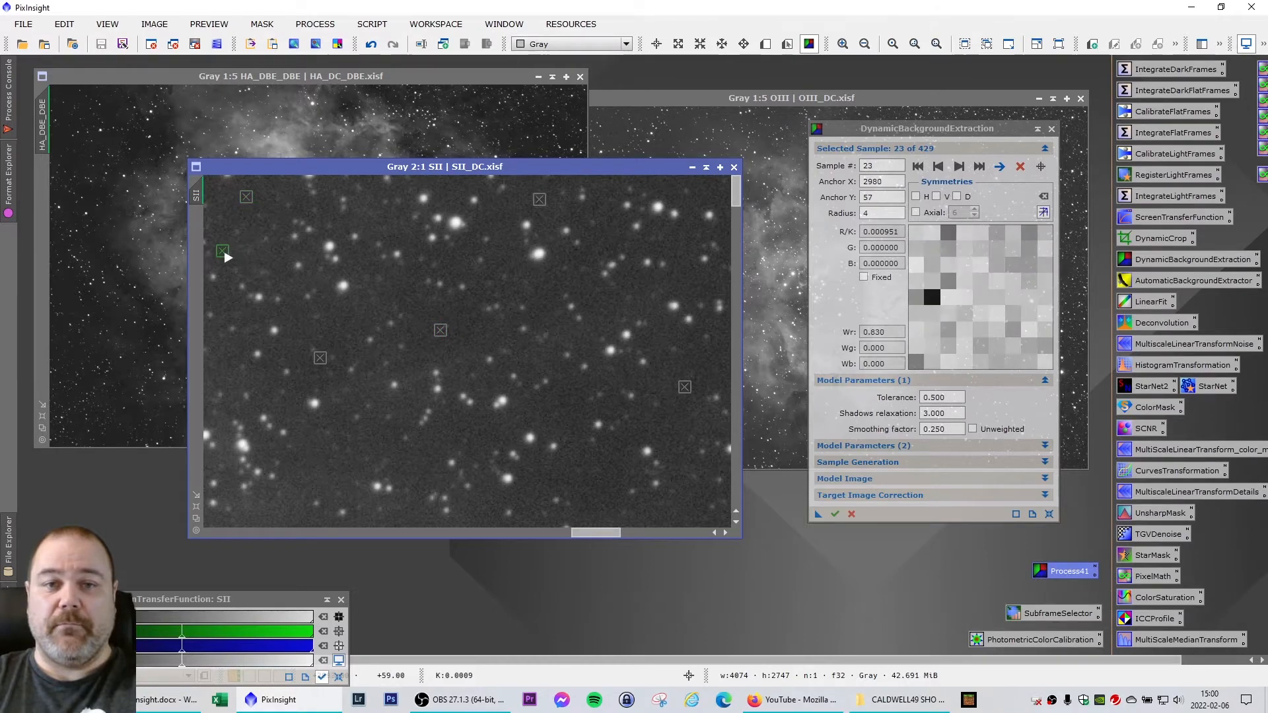
{"action": "left_click_drag", "start_coordinate": [243, 261], "coordinate": [241, 260]}
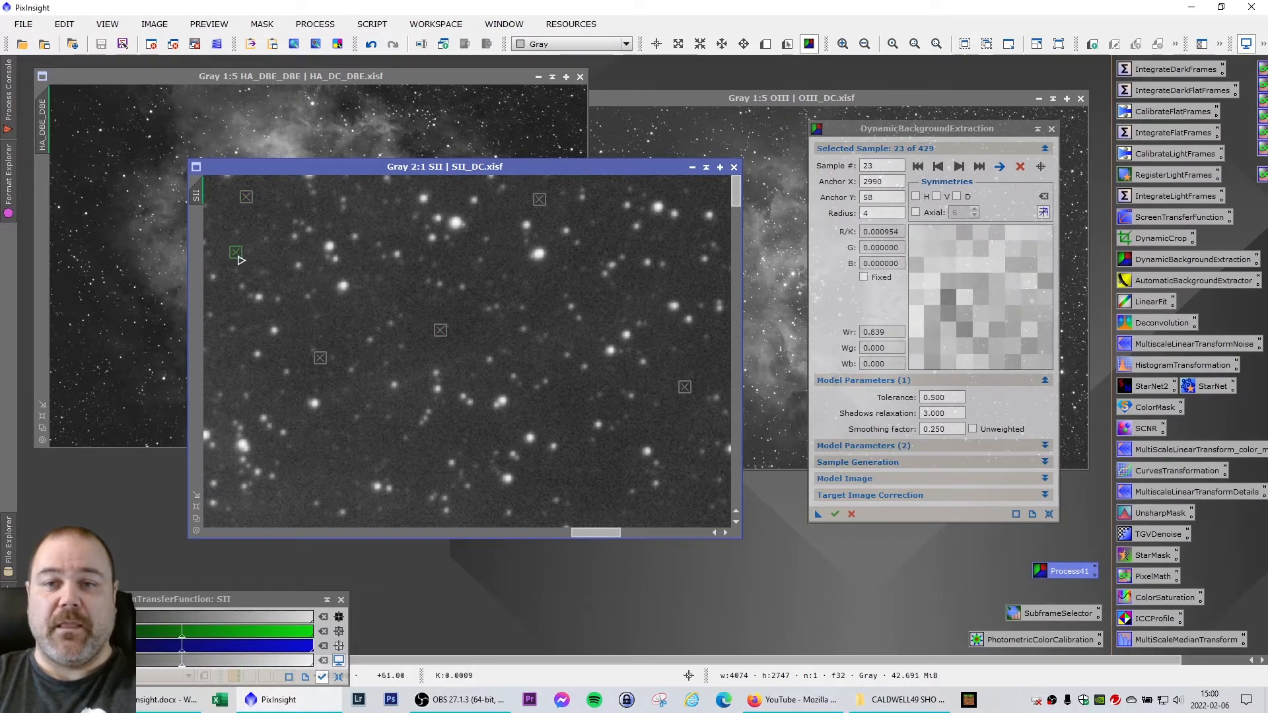
Discard the reused-sample DynamicBackgroundExtraction session and start a fresh one on the SII image
{"action": "left_click", "coordinate": [1052, 129]}
{"action": "left_click", "coordinate": [617, 375]}
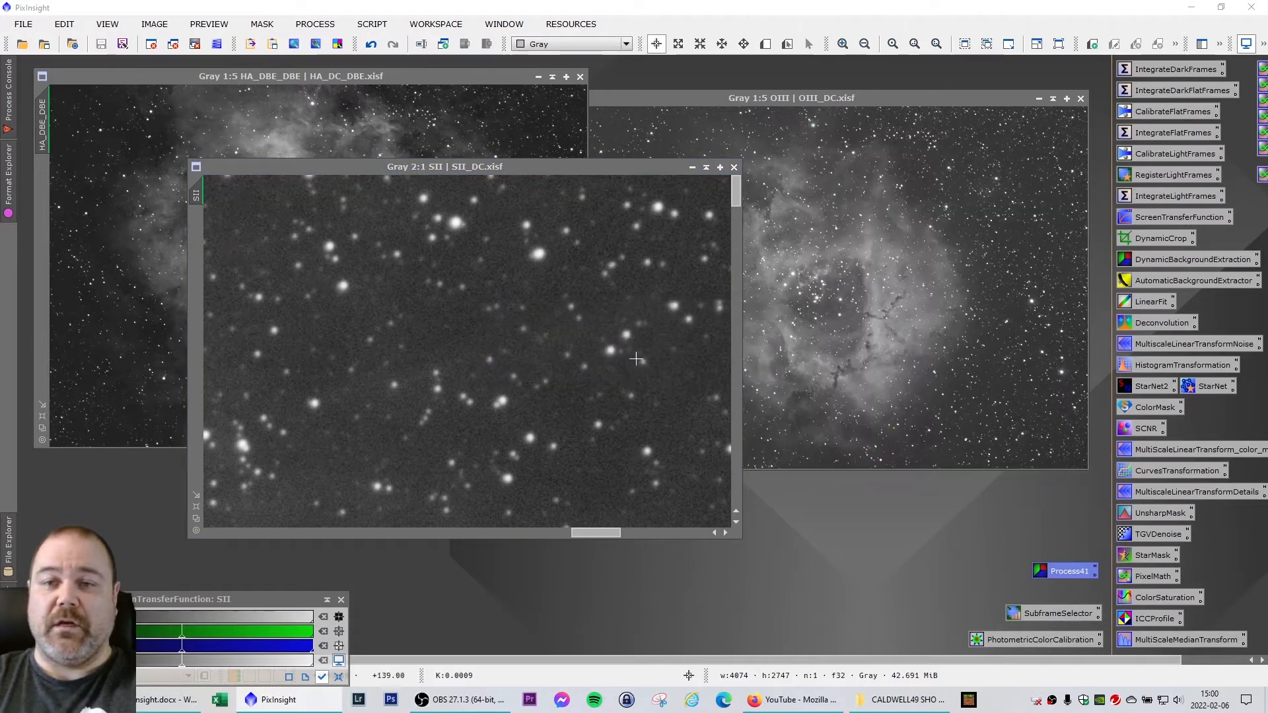
{"action": "scroll", "coordinate": [717, 297], "scroll_direction": "down", "scroll_amount": 5}
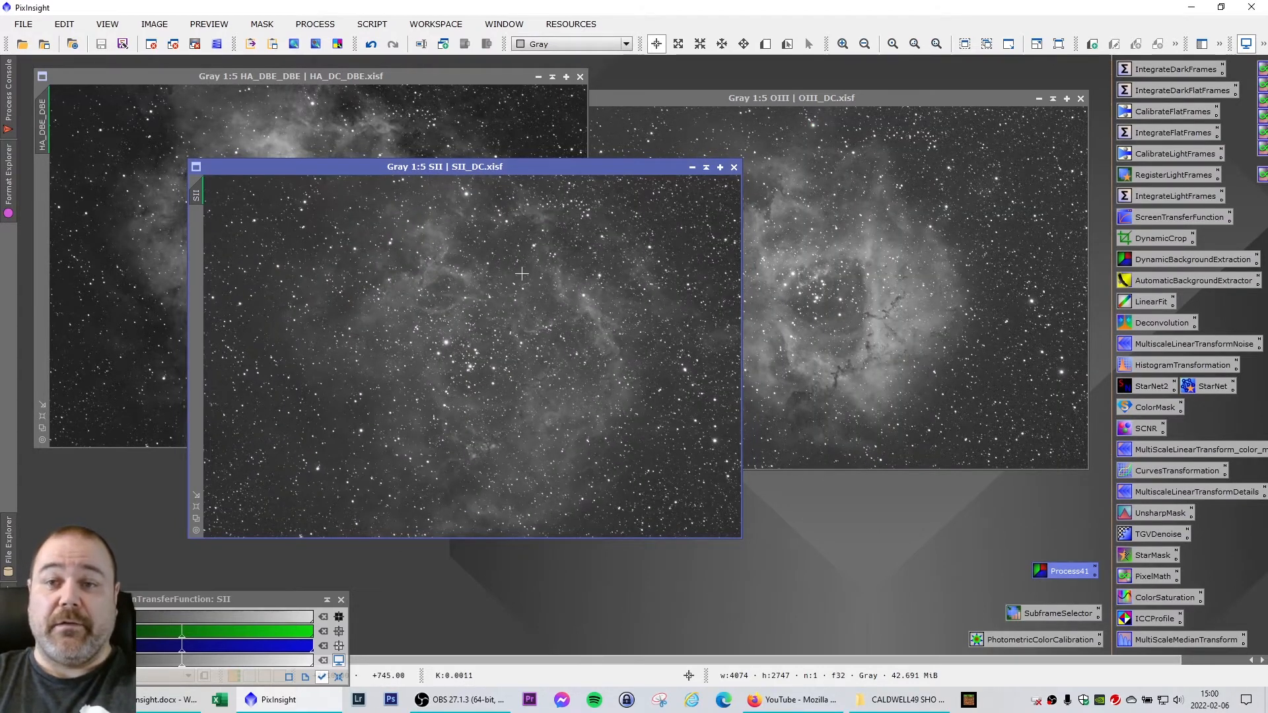
{"action": "left_click_drag", "start_coordinate": [482, 169], "coordinate": [552, 168]}
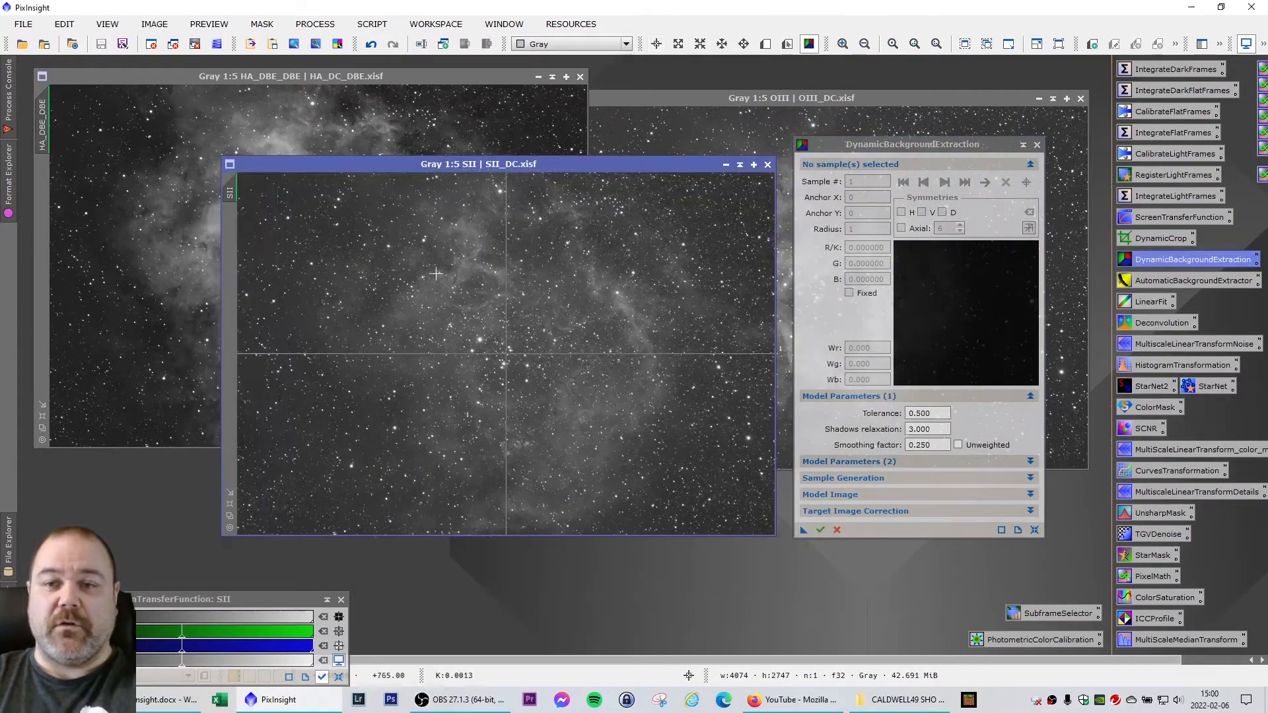
Place samples on dark, star-free background in SII's upper-left corner and down its left side to about 117, 1247
{"action": "scroll", "coordinate": [536, 414], "scroll_direction": "up", "scroll_amount": 8}
{"action": "scroll", "coordinate": [446, 245], "scroll_direction": "down", "scroll_amount": 4}
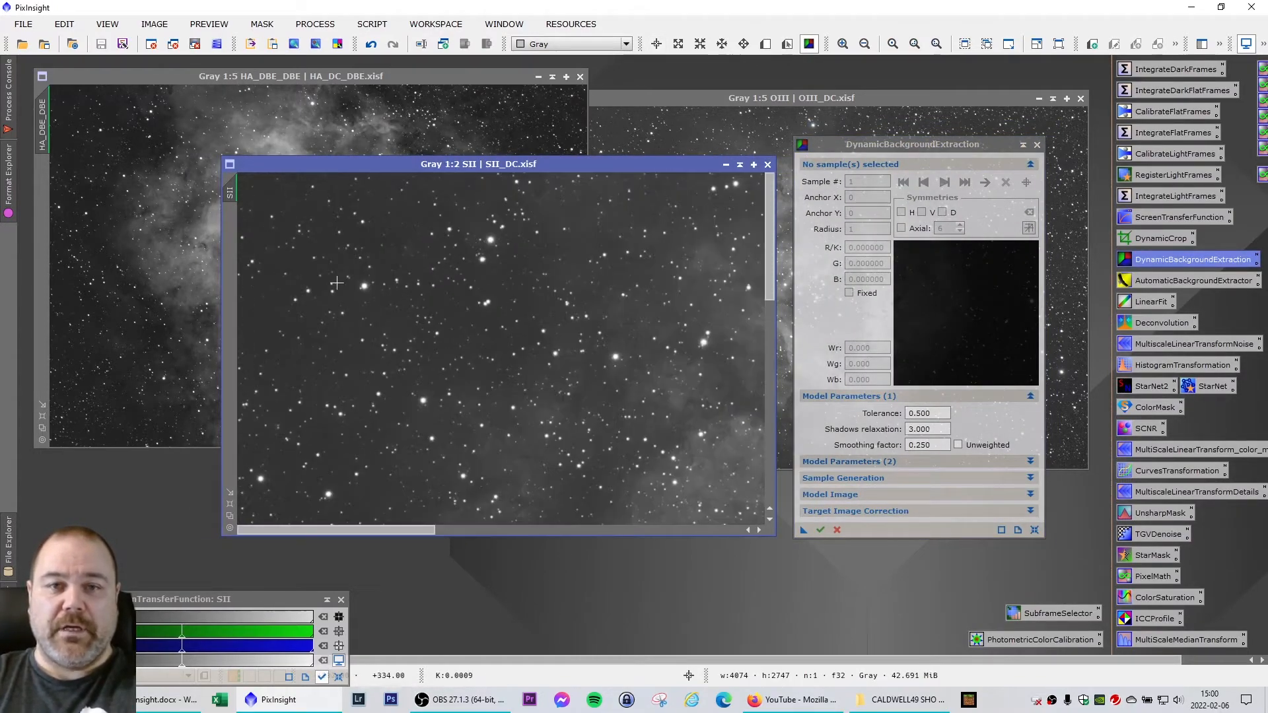
{"action": "left_click", "coordinate": [446, 245]}
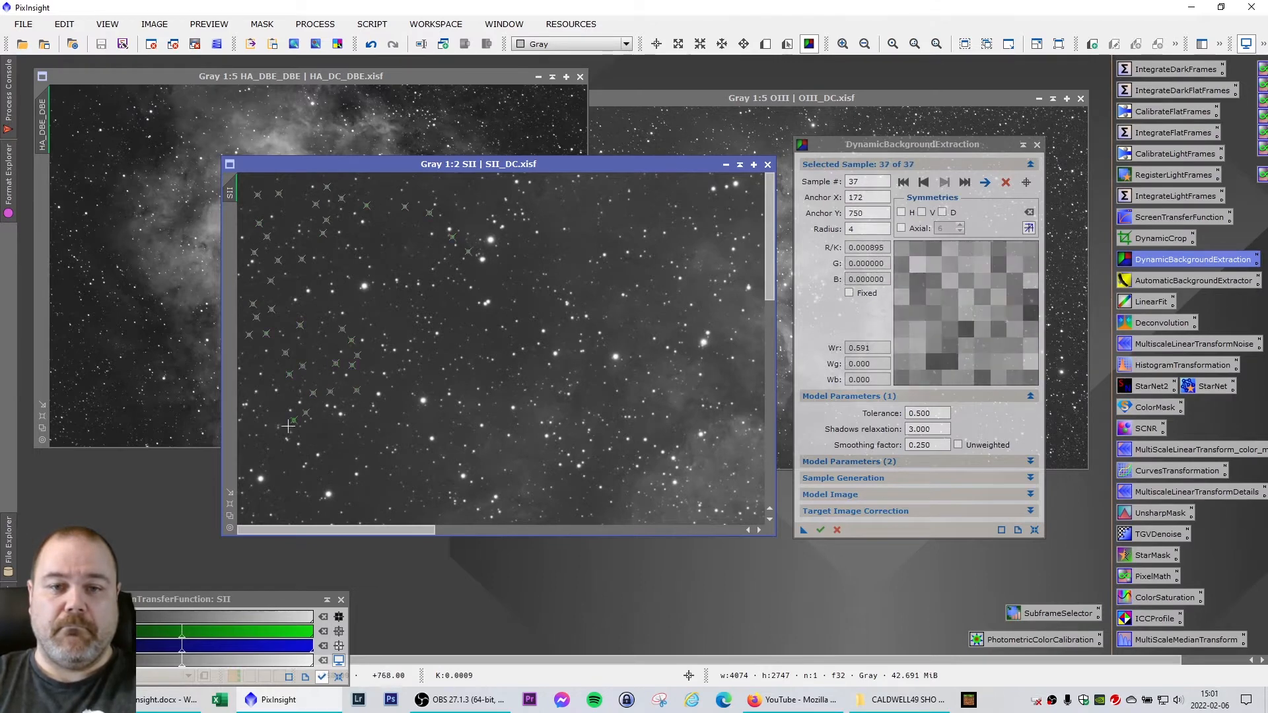
{"action": "scroll", "coordinate": [308, 511], "scroll_direction": "down", "scroll_amount": 1}
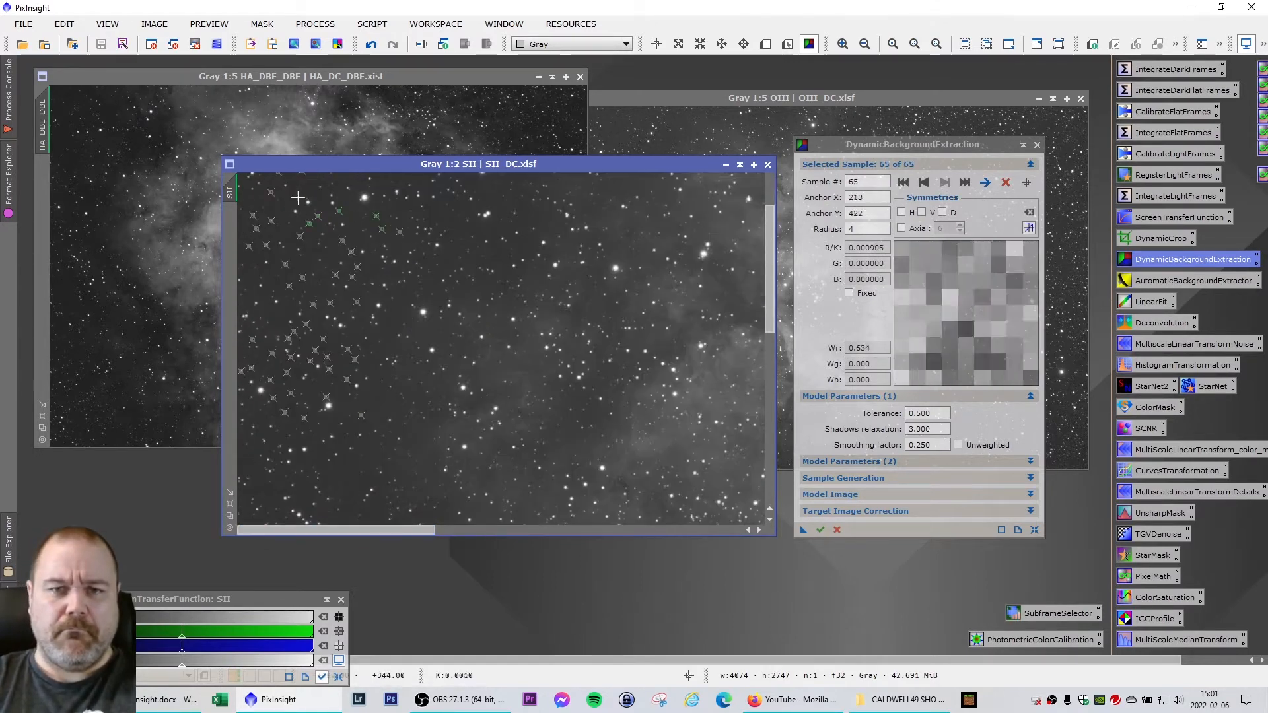
{"action": "scroll", "coordinate": [411, 285], "scroll_direction": "up", "scroll_amount": 2}
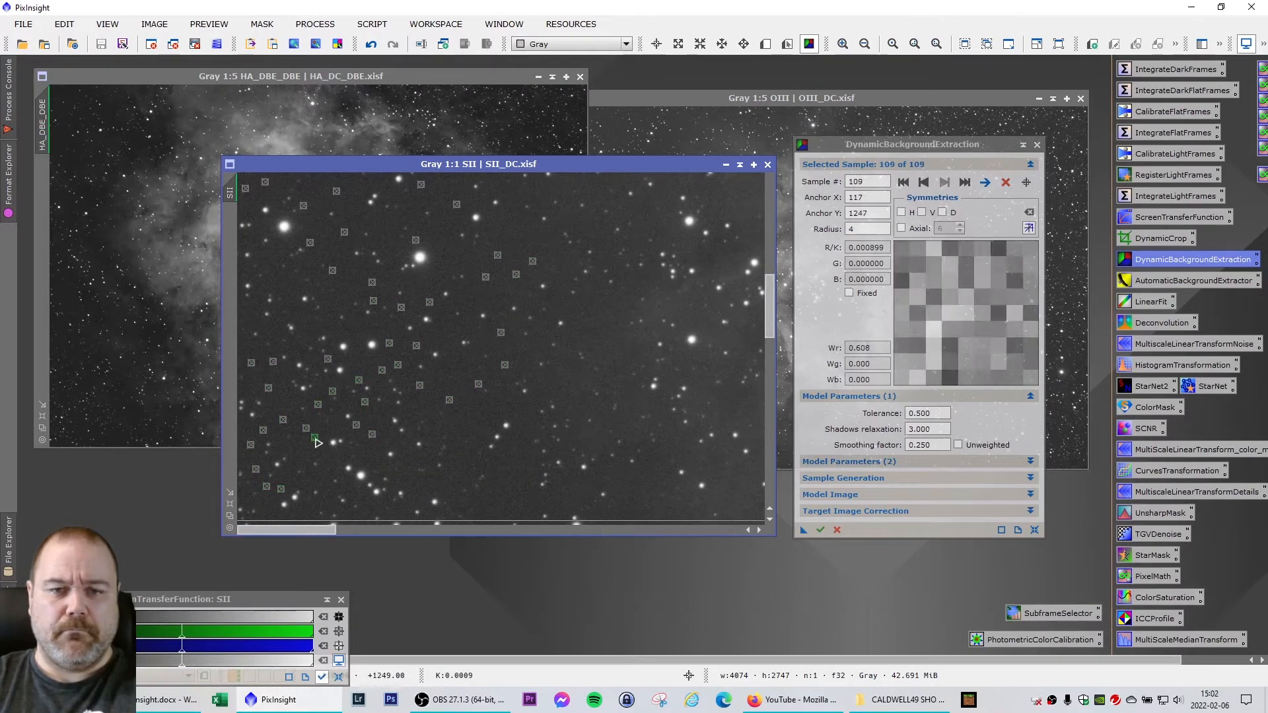
Add star-free samples farther down SII's left side, from about 114, 1597 to about 413, 1844
{"action": "left_click_drag", "start_coordinate": [769, 306], "coordinate": [770, 375]}
{"action": "left_click", "coordinate": [366, 216]}
{"action": "left_click", "coordinate": [312, 288]}
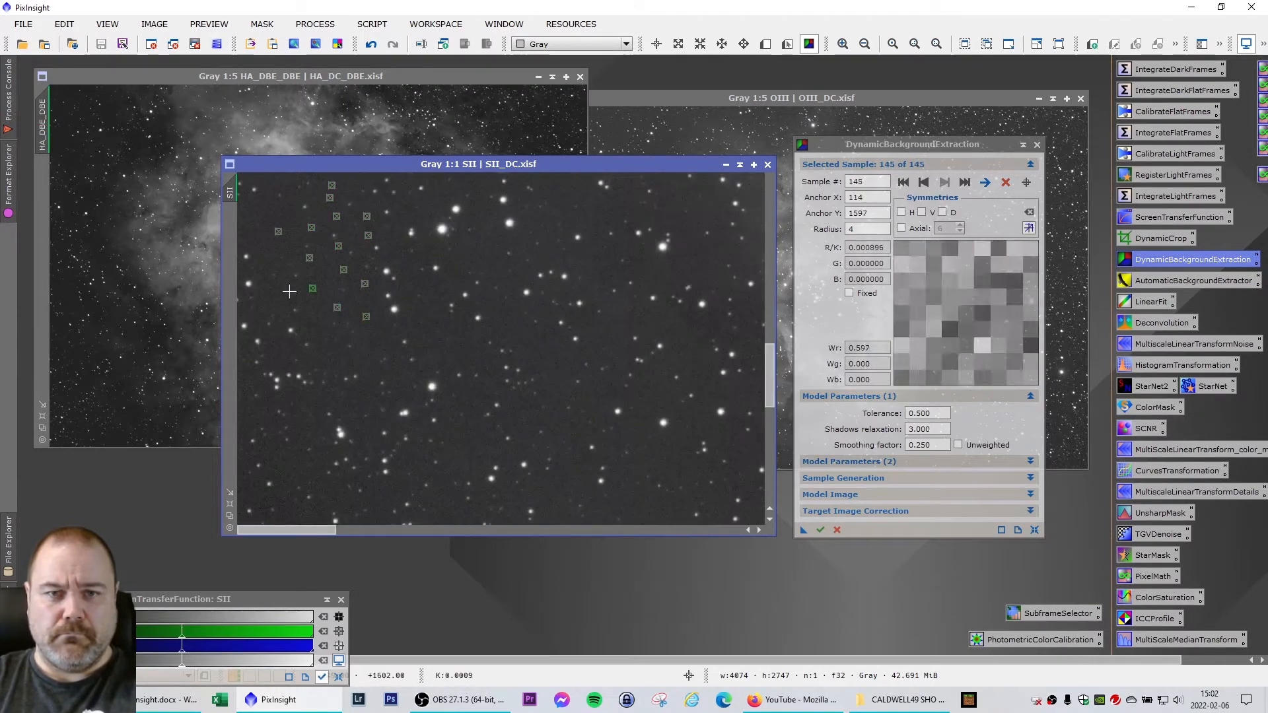
{"action": "left_click", "coordinate": [366, 316]}
{"action": "left_click", "coordinate": [518, 330]}
{"action": "left_click", "coordinate": [436, 350]}
{"action": "left_click", "coordinate": [386, 340]}
{"action": "left_click", "coordinate": [395, 367]}
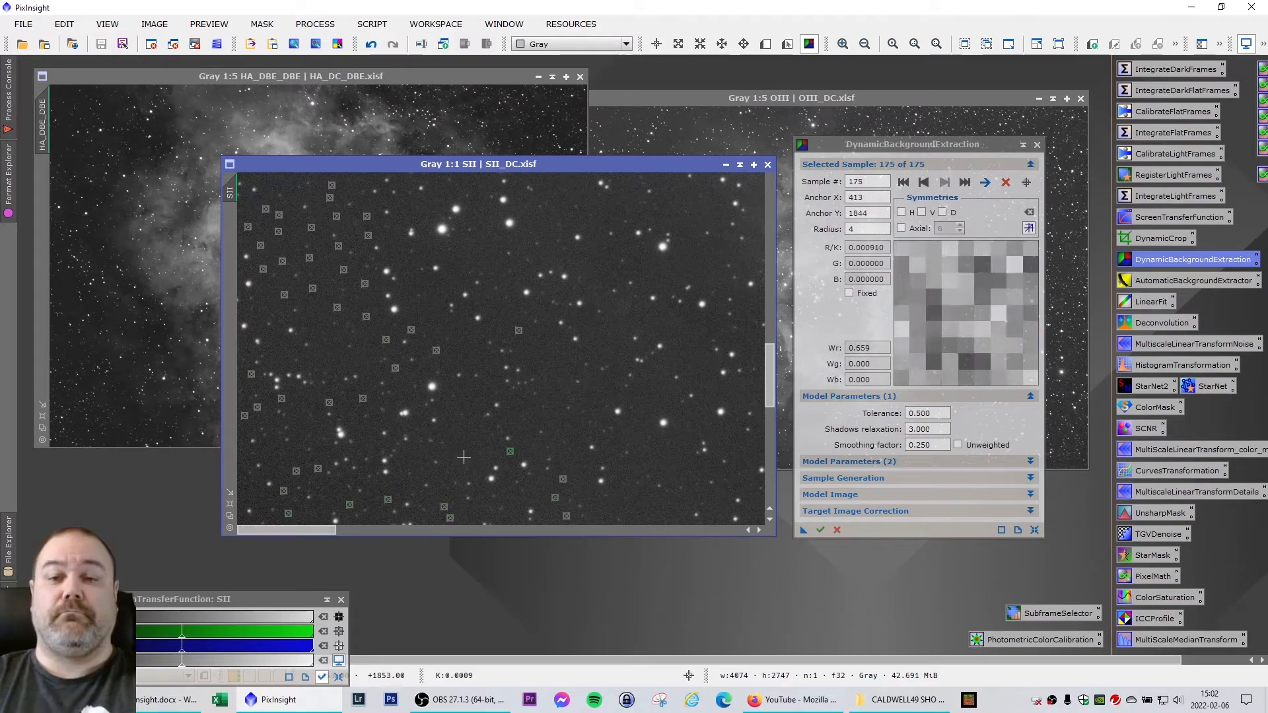
Spread samples inward from SII's left edge over the dark background, down to about 652, 2072
{"action": "scroll", "coordinate": [372, 355], "scroll_direction": "down", "scroll_amount": 1}
{"action": "left_click", "coordinate": [372, 355]}
{"action": "left_click", "coordinate": [358, 343]}
{"action": "left_click", "coordinate": [339, 332]}
{"action": "left_click", "coordinate": [338, 306]}
{"action": "left_click", "coordinate": [334, 278]}
{"action": "left_click", "coordinate": [293, 277]}
{"action": "left_click", "coordinate": [267, 264]}
{"action": "left_click", "coordinate": [305, 221]}
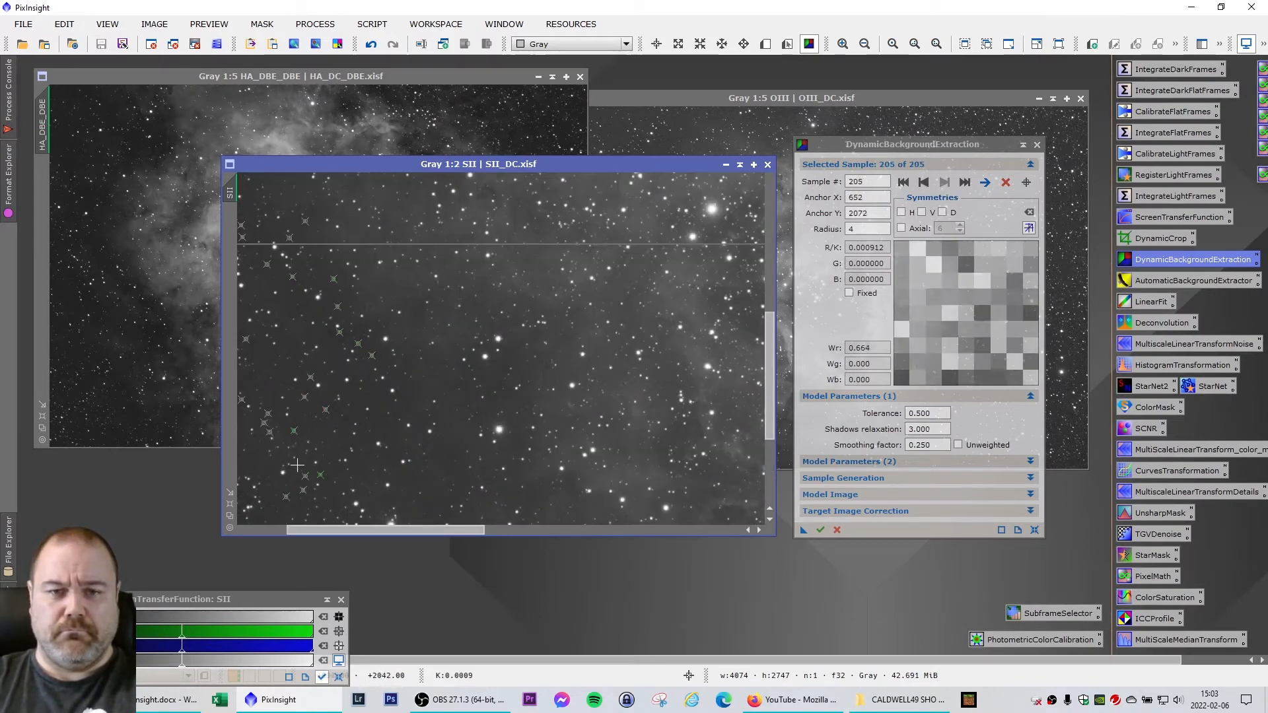
Place samples between stars in SII's lower-left area, inward from the edge and down to about 582, 2540
{"action": "left_click", "coordinate": [336, 386]}
{"action": "left_click_drag", "start_coordinate": [769, 375], "coordinate": [769, 438]}
{"action": "left_click", "coordinate": [457, 377]}
{"action": "left_click", "coordinate": [384, 368]}
{"action": "left_click", "coordinate": [356, 381]}
{"action": "left_click", "coordinate": [357, 363]}
{"action": "left_click", "coordinate": [302, 362]}
{"action": "left_click", "coordinate": [289, 360]}
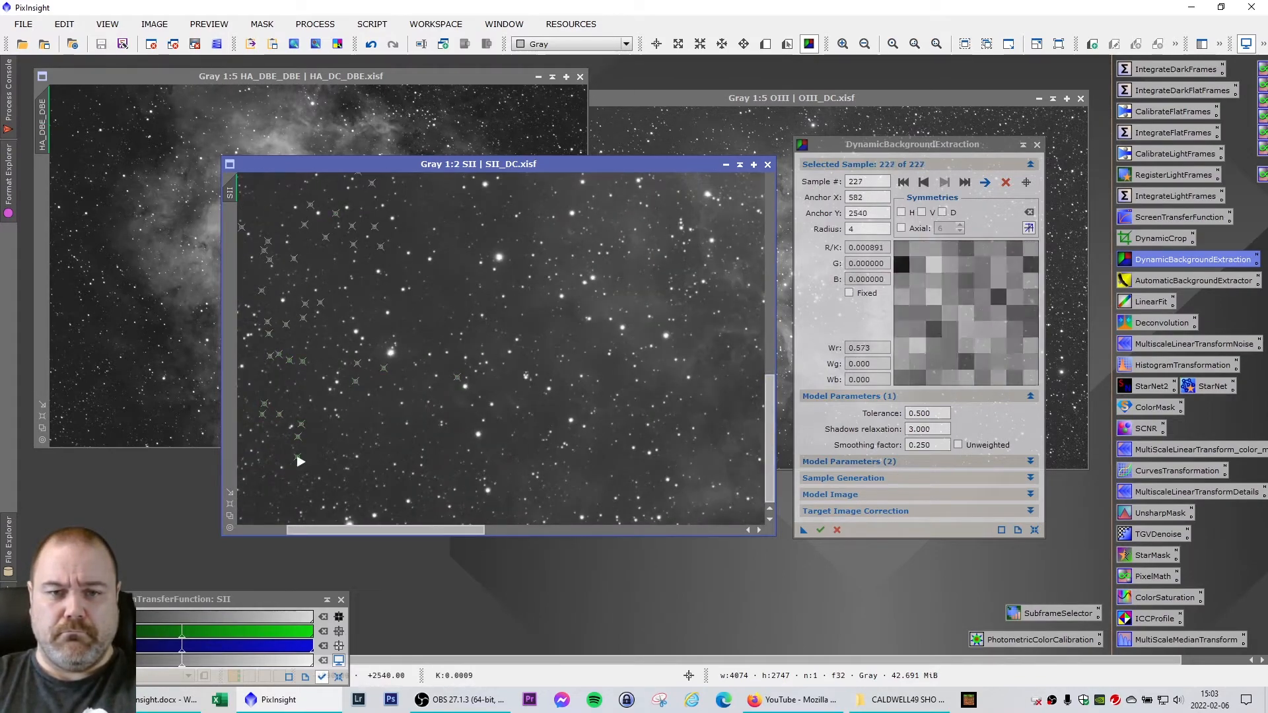
Fill the gaps in SII's lower-left area with more star-free samples, around 241, 2025 and below
{"action": "left_click", "coordinate": [456, 434]}
{"action": "scroll", "coordinate": [294, 361], "scroll_direction": "up", "scroll_amount": 1}
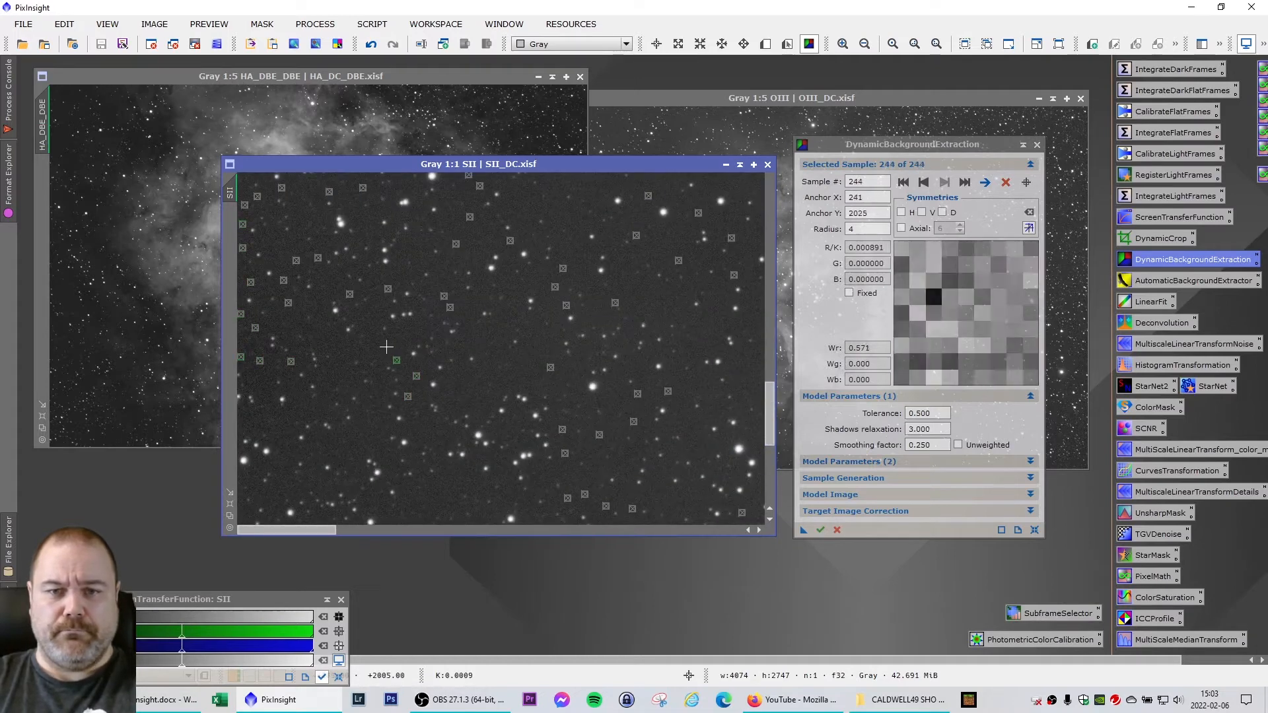
{"action": "left_click", "coordinate": [387, 344]}
{"action": "left_click", "coordinate": [417, 329]}
{"action": "left_click", "coordinate": [418, 280]}
{"action": "left_click", "coordinate": [416, 257]}
{"action": "left_click", "coordinate": [404, 241]}
{"action": "left_click", "coordinate": [530, 344]}
{"action": "left_click", "coordinate": [516, 365]}
{"action": "left_click", "coordinate": [484, 373]}
{"action": "left_click", "coordinate": [479, 487]}
{"action": "left_click", "coordinate": [447, 494]}
{"action": "left_click", "coordinate": [427, 513]}
{"action": "left_click", "coordinate": [407, 521]}
Cover SII's bottom-left corner with star-free samples, including ones around 527, 2543, 640, 2569 and 746, 2420
{"action": "left_click_drag", "start_coordinate": [769, 414], "coordinate": [769, 469]}
{"action": "left_click", "coordinate": [585, 442]}
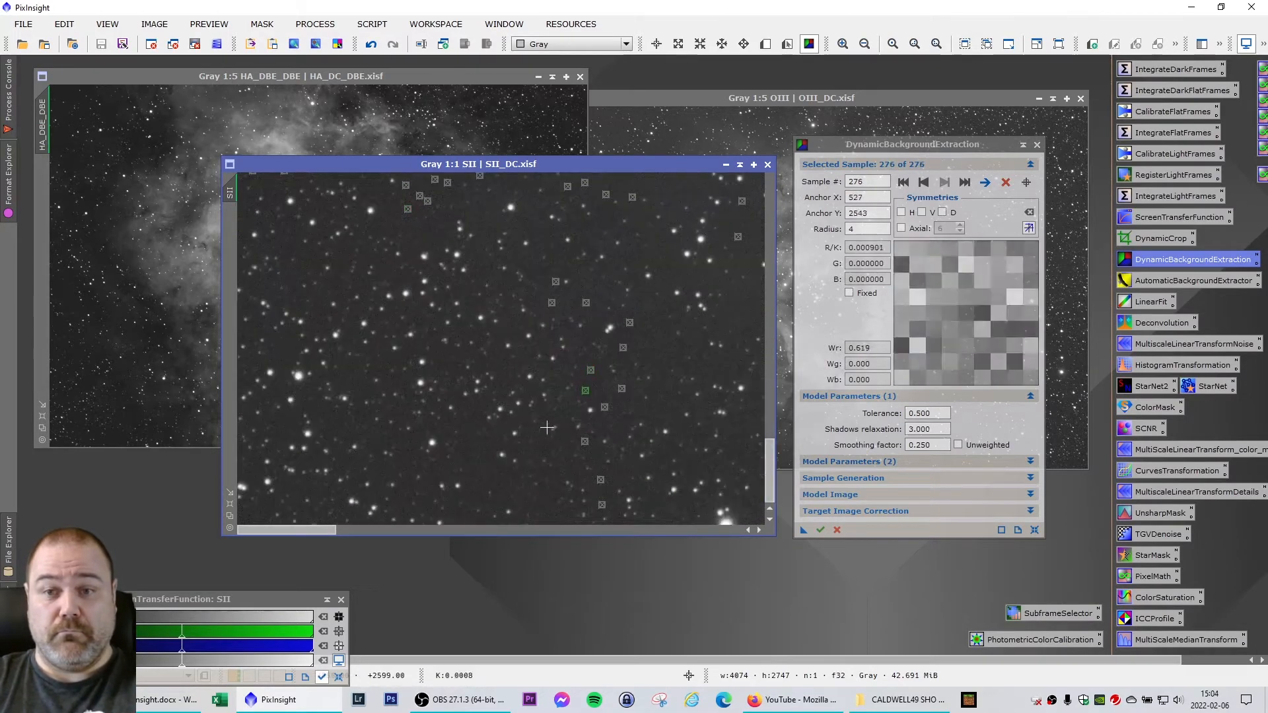
{"action": "left_click", "coordinate": [542, 439]}
{"action": "left_click", "coordinate": [532, 455]}
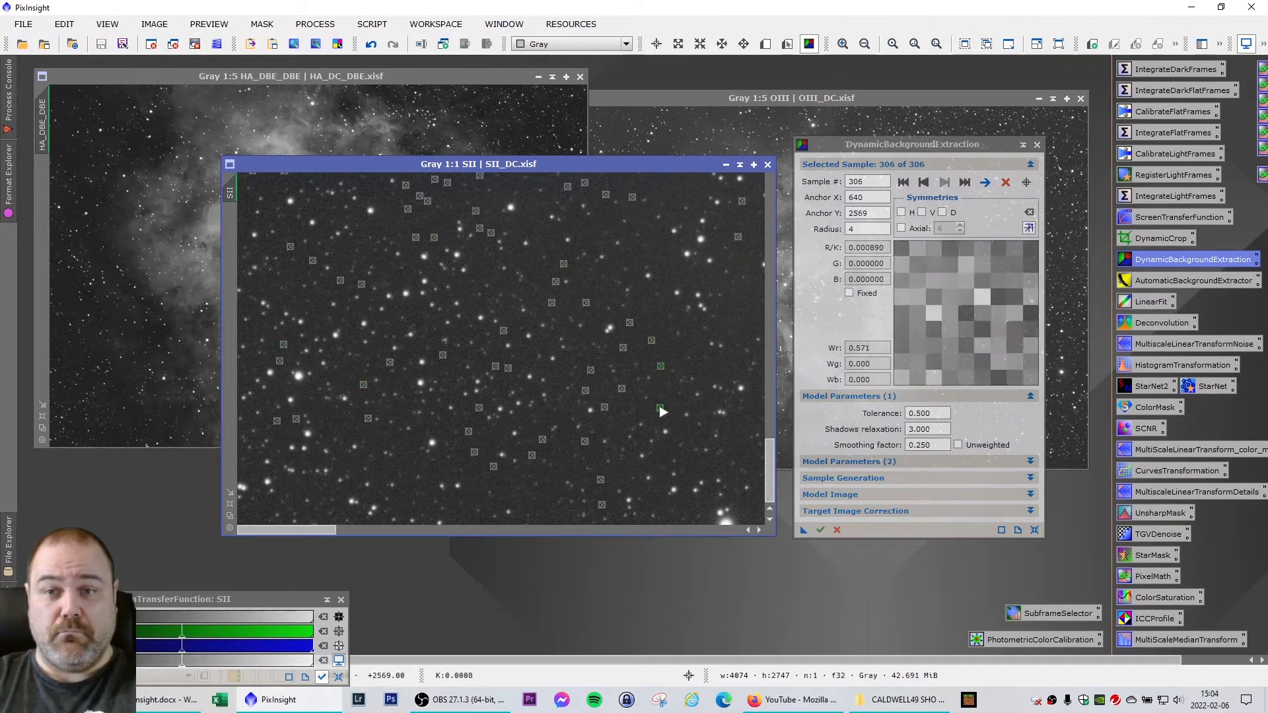
{"action": "left_click", "coordinate": [625, 423]}
{"action": "left_click", "coordinate": [615, 450]}
{"action": "left_click", "coordinate": [618, 473]}
{"action": "left_click", "coordinate": [558, 519]}
{"action": "left_click", "coordinate": [505, 500]}
{"action": "left_click", "coordinate": [504, 479]}
{"action": "left_click", "coordinate": [482, 483]}
{"action": "left_click", "coordinate": [464, 518]}
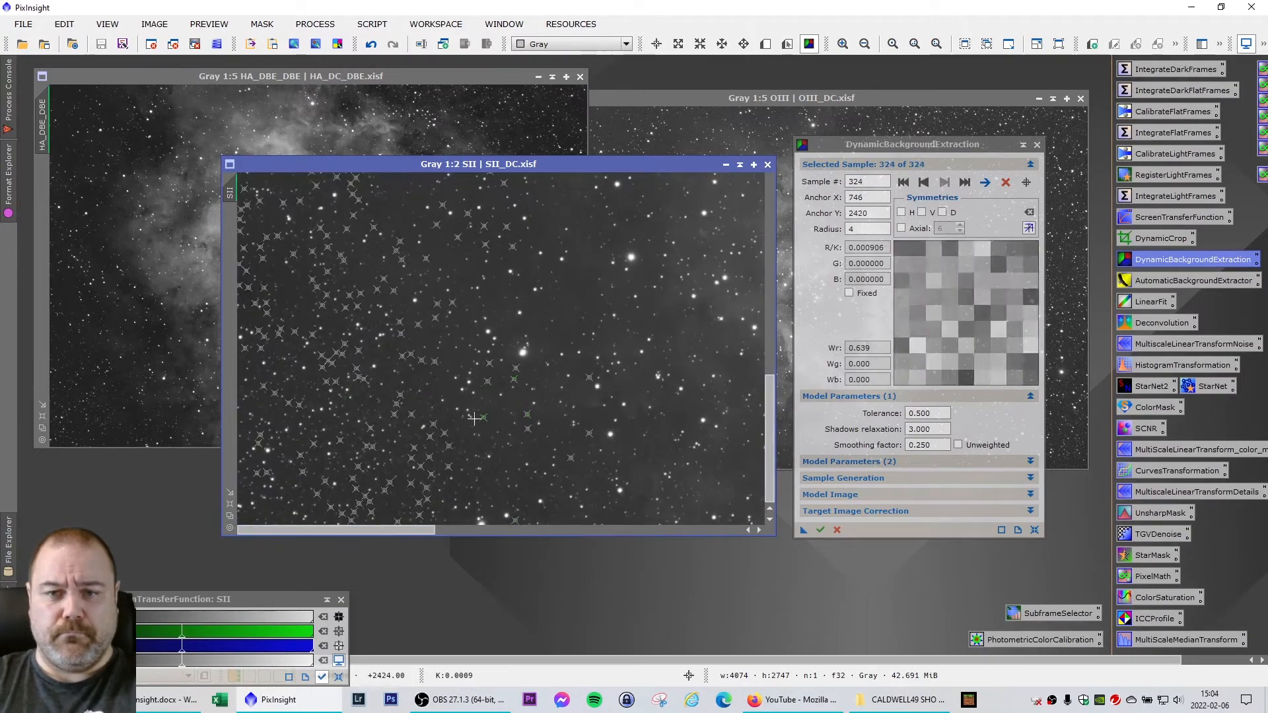
{"action": "left_click", "coordinate": [387, 376]}
{"action": "left_click", "coordinate": [523, 431]}
Start sampling SII's lower-right area with points between stars along the lower edge, around 3547, 2576
{"action": "left_click_drag", "start_coordinate": [420, 530], "coordinate": [730, 541]}
{"action": "left_click", "coordinate": [509, 464]}
{"action": "left_click", "coordinate": [574, 486]}
{"action": "scroll", "coordinate": [575, 489], "scroll_direction": "up", "scroll_amount": 1}
{"action": "left_click", "coordinate": [656, 392]}
{"action": "left_click", "coordinate": [680, 412]}
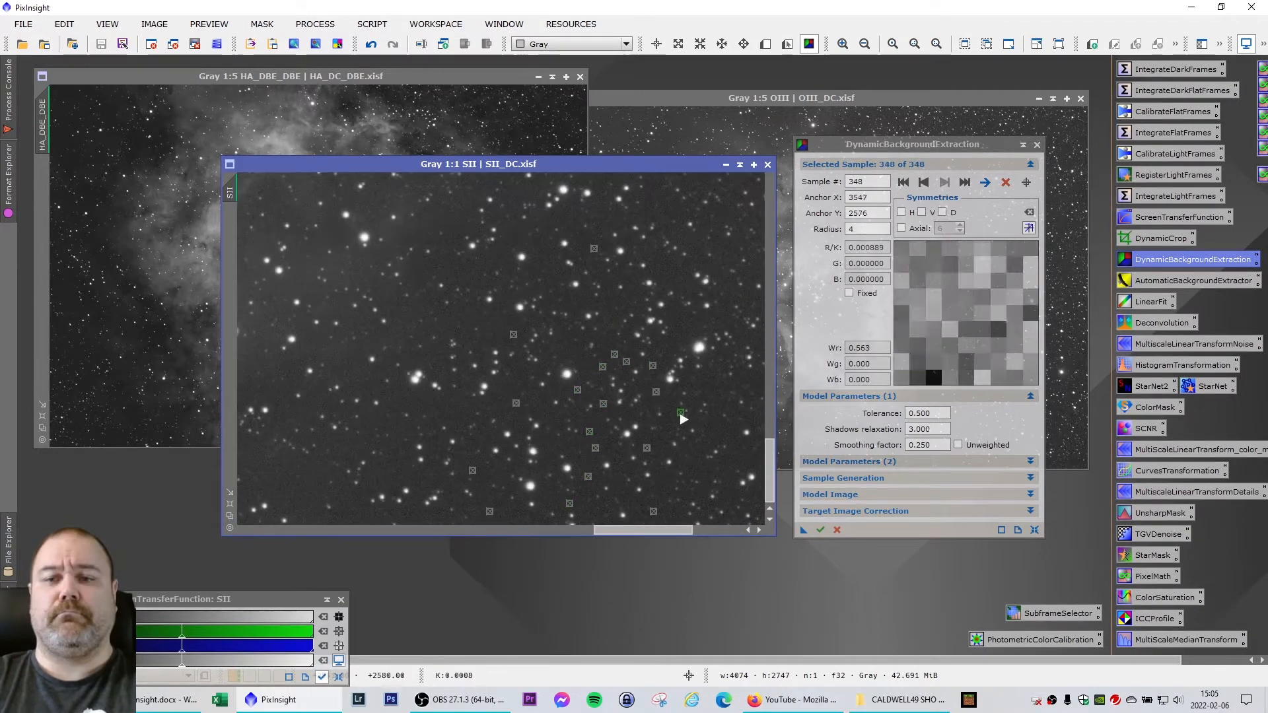
{"action": "left_click", "coordinate": [669, 416]}
{"action": "left_click", "coordinate": [662, 449]}
{"action": "left_click", "coordinate": [684, 463]}
{"action": "left_click", "coordinate": [733, 460]}
{"action": "left_click", "coordinate": [752, 461]}
{"action": "left_click", "coordinate": [665, 478]}
Extend the samples into SII's extreme bottom-right corner, reaching up to about 3964, 2395
{"action": "left_click_drag", "start_coordinate": [643, 530], "coordinate": [692, 529]}
{"action": "left_click", "coordinate": [537, 474]}
{"action": "left_click", "coordinate": [634, 462]}
{"action": "left_click", "coordinate": [628, 445]}
{"action": "left_click", "coordinate": [615, 444]}
{"action": "left_click", "coordinate": [618, 414]}
{"action": "left_click", "coordinate": [609, 385]}
{"action": "left_click", "coordinate": [588, 389]}
{"action": "left_click", "coordinate": [581, 383]}
{"action": "left_click", "coordinate": [584, 370]}
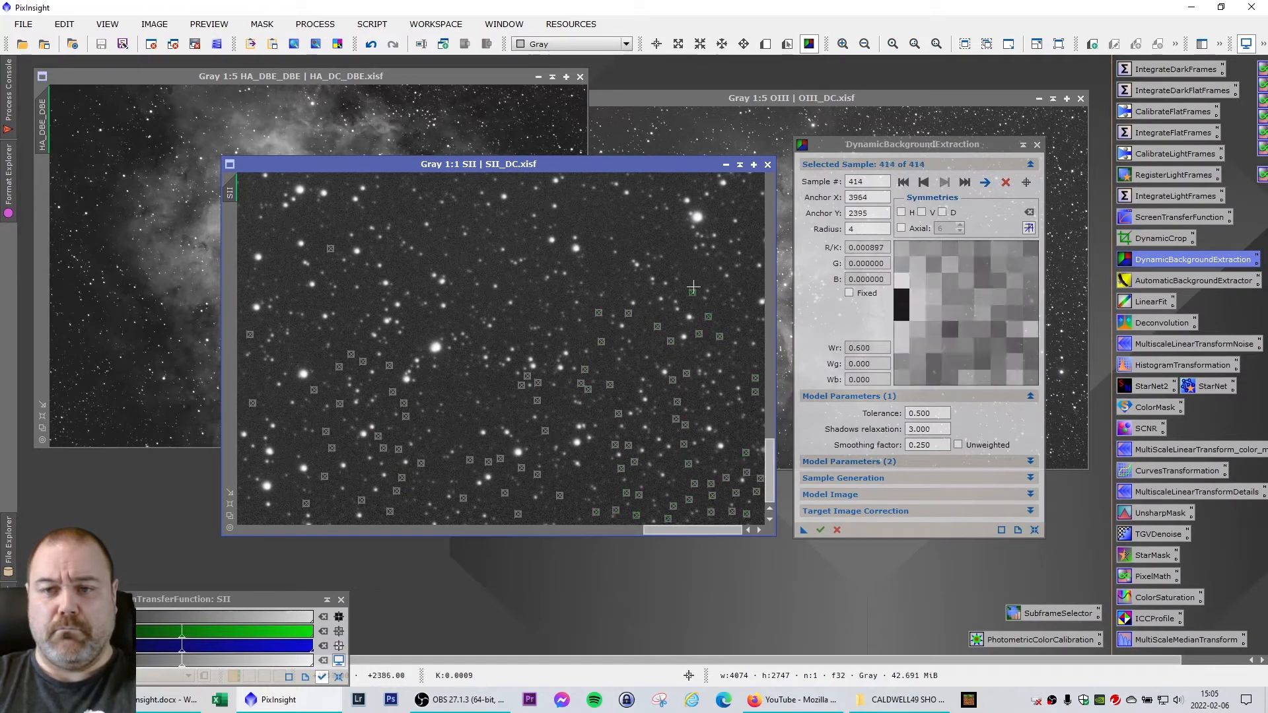
Add a band of star-free samples just above those in SII's bottom-right corner
{"action": "left_click", "coordinate": [681, 259]}
{"action": "left_click", "coordinate": [656, 245]}
{"action": "left_click", "coordinate": [633, 246]}
{"action": "left_click", "coordinate": [616, 262]}
{"action": "left_click", "coordinate": [591, 258]}
{"action": "left_click", "coordinate": [589, 244]}
Continue samples up SII's lower right side, from 4068, 2227 at the edge inward to about 3634, 2218
{"action": "left_click_drag", "start_coordinate": [770, 470], "coordinate": [770, 424]}
{"action": "left_click", "coordinate": [621, 416]}
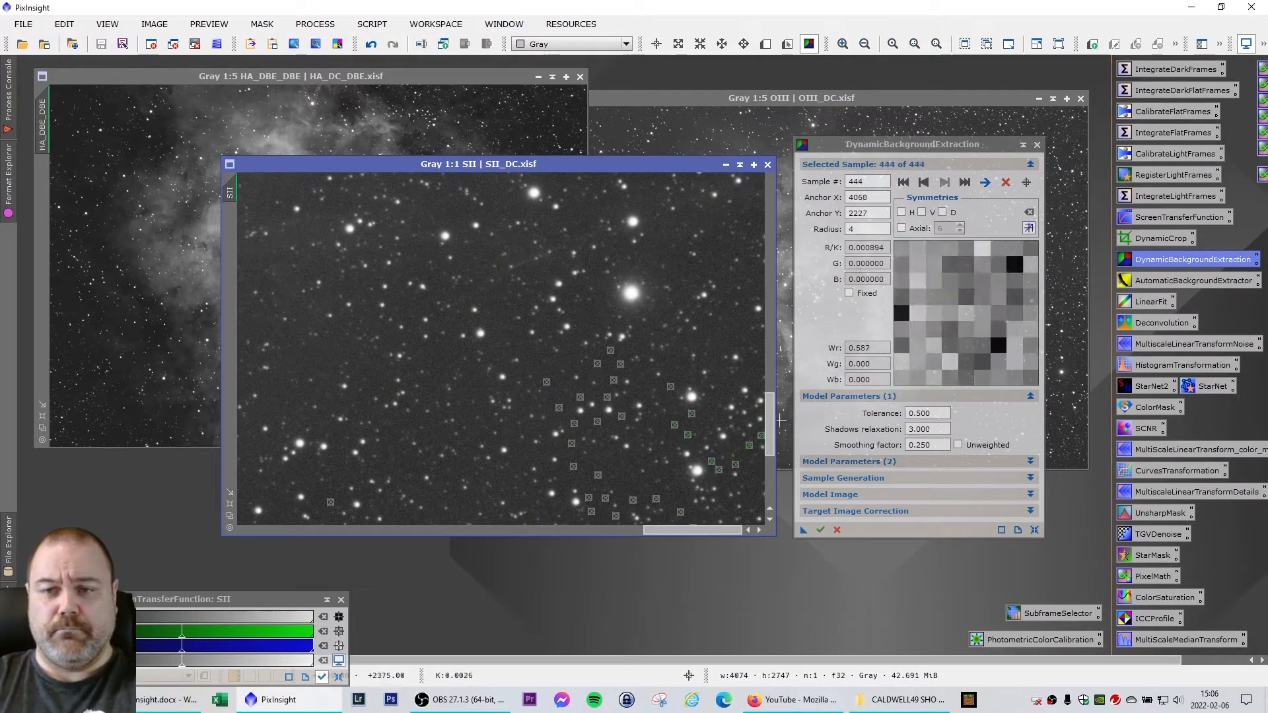
{"action": "left_click", "coordinate": [761, 341]}
{"action": "left_click", "coordinate": [438, 354]}
{"action": "left_click", "coordinate": [500, 328]}
{"action": "left_click", "coordinate": [481, 297]}
{"action": "scroll", "coordinate": [482, 297], "scroll_direction": "down", "scroll_amount": 1}
{"action": "scroll", "coordinate": [628, 408], "scroll_direction": "up", "scroll_amount": 1}
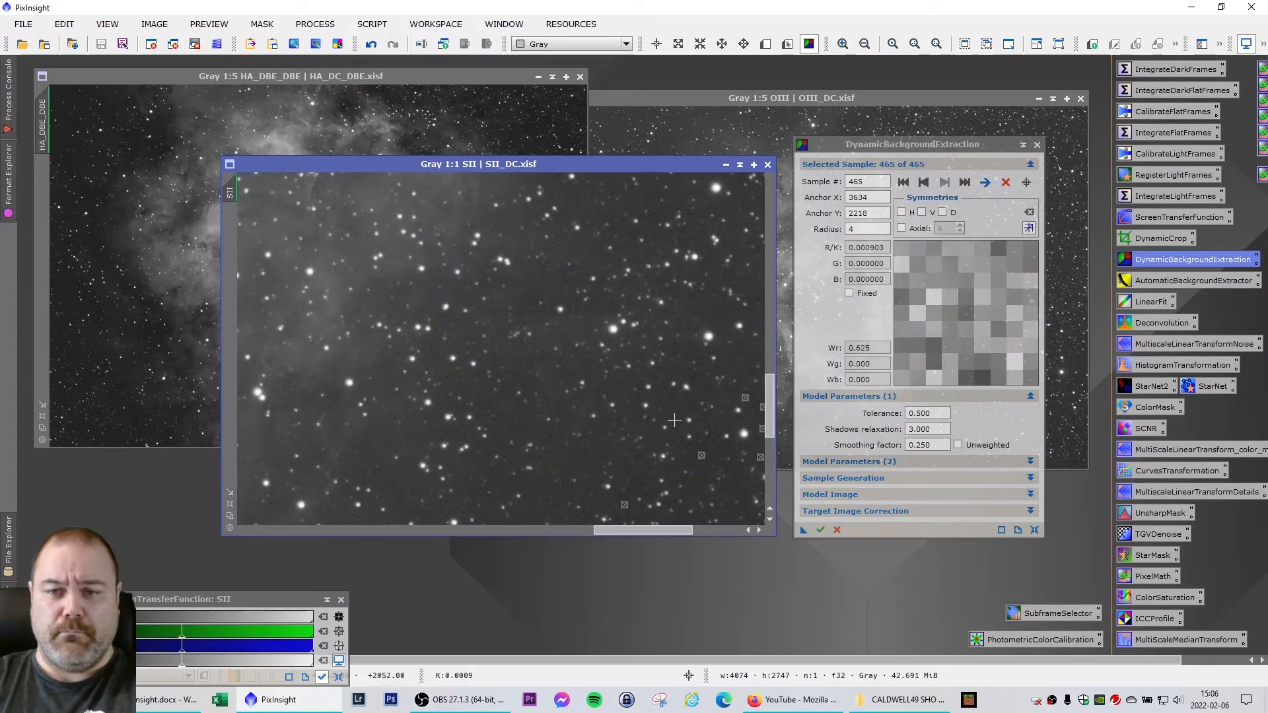
Add samples between stars on SII's right side, up to about 3818, 1757
{"action": "left_click_drag", "start_coordinate": [644, 530], "coordinate": [692, 529]}
{"action": "left_click", "coordinate": [657, 339]}
{"action": "left_click", "coordinate": [617, 258]}
{"action": "left_click", "coordinate": [640, 267]}
{"action": "left_click", "coordinate": [596, 225]}
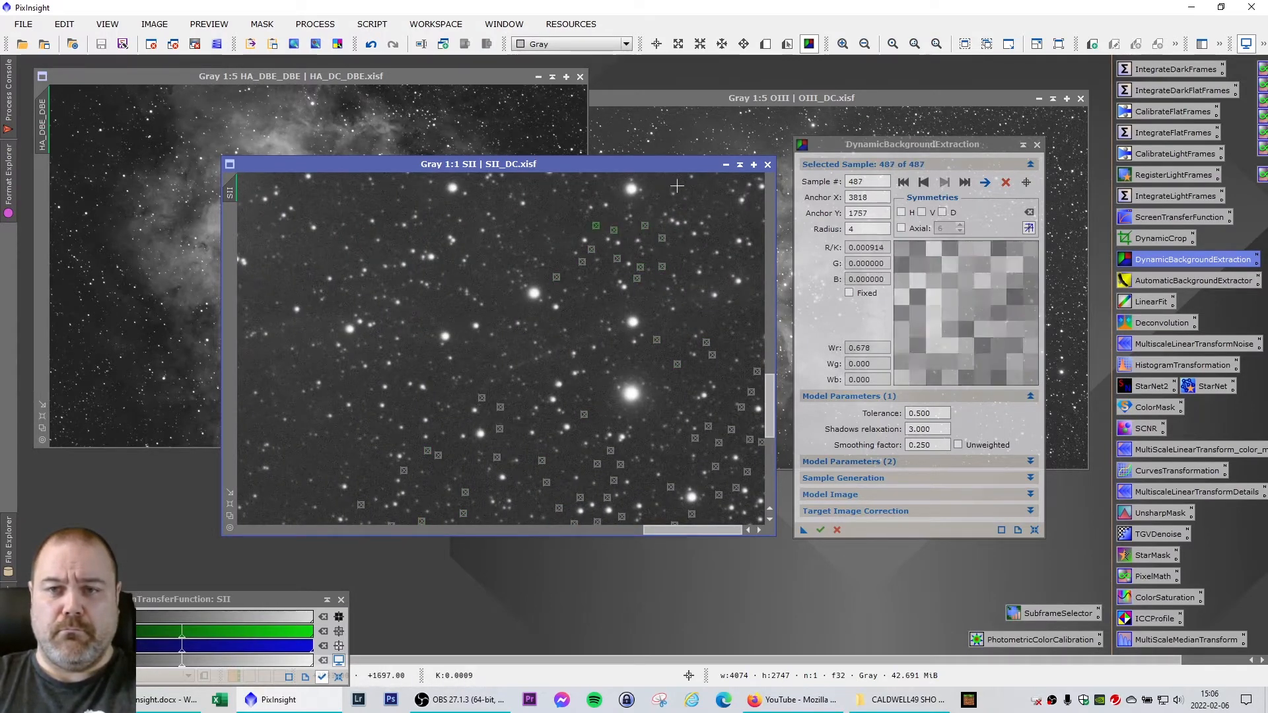
{"action": "left_click", "coordinate": [676, 181]}
{"action": "left_click", "coordinate": [726, 234]}
Place sparse samples on dark background along SII's right edge beside the nebula, around 3981, 1062
{"action": "left_click_drag", "start_coordinate": [769, 406], "coordinate": [769, 373]}
{"action": "left_click", "coordinate": [761, 417]}
{"action": "left_click", "coordinate": [755, 325]}
{"action": "left_click", "coordinate": [657, 242]}
{"action": "scroll", "coordinate": [657, 242], "scroll_direction": "down", "scroll_amount": 2}
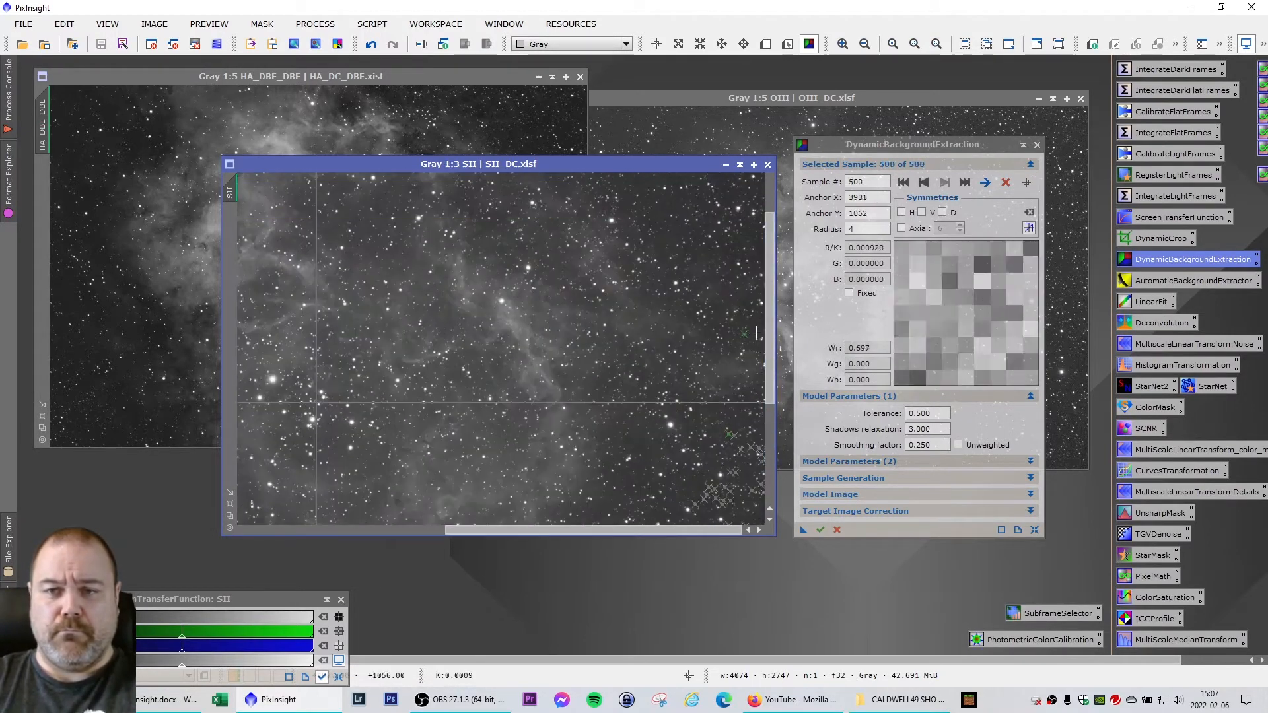
{"action": "scroll", "coordinate": [727, 225], "scroll_direction": "up", "scroll_amount": 2}
{"action": "left_click", "coordinate": [737, 266]}
{"action": "left_click", "coordinate": [711, 222]}
{"action": "left_click", "coordinate": [743, 181]}
Scatter star-free samples over the dark background below SII's upper-right corner, extending inward from the right edge
{"action": "left_click_drag", "start_coordinate": [769, 311], "coordinate": [769, 204]}
{"action": "left_click", "coordinate": [756, 221]}
{"action": "left_click", "coordinate": [723, 340]}
{"action": "left_click", "coordinate": [723, 317]}
{"action": "left_click", "coordinate": [625, 315]}
{"action": "left_click", "coordinate": [633, 225]}
{"action": "left_click", "coordinate": [583, 250]}
{"action": "left_click", "coordinate": [580, 314]}
{"action": "left_click", "coordinate": [494, 229]}
{"action": "left_click", "coordinate": [521, 213]}
{"action": "left_click", "coordinate": [475, 210]}
{"action": "left_click", "coordinate": [480, 226]}
{"action": "left_click", "coordinate": [458, 229]}
Continue samples up SII's right edge toward the upper-right corner, ending at about 3953, 214
{"action": "left_click", "coordinate": [752, 414]}
{"action": "left_click", "coordinate": [750, 401]}
{"action": "left_click", "coordinate": [731, 389]}
{"action": "left_click", "coordinate": [757, 361]}
{"action": "left_click", "coordinate": [755, 338]}
{"action": "left_click", "coordinate": [740, 328]}
{"action": "left_click", "coordinate": [702, 322]}
{"action": "left_click", "coordinate": [685, 315]}
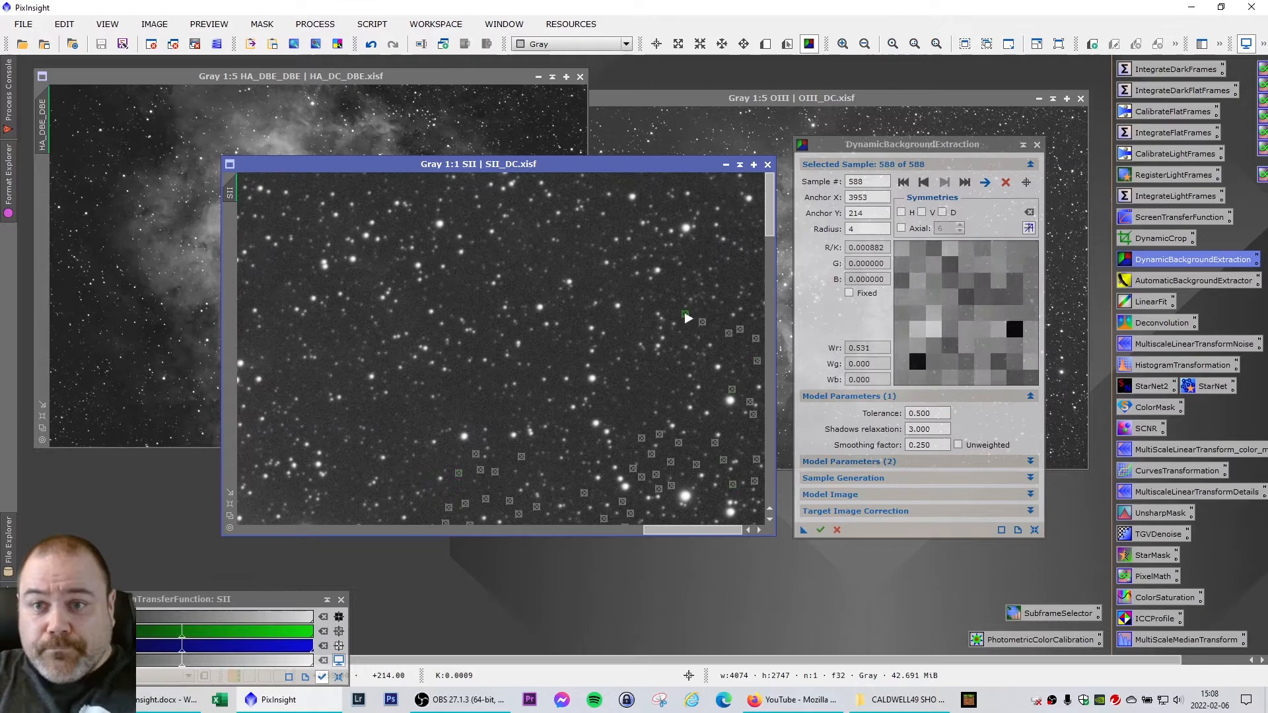
Fill SII's upper-right corner with samples off stars, ending at about 3856, 83
{"action": "left_click", "coordinate": [759, 239]}
{"action": "left_click", "coordinate": [709, 250]}
{"action": "left_click", "coordinate": [693, 262]}
{"action": "left_click", "coordinate": [650, 265]}
{"action": "left_click", "coordinate": [634, 288]}
{"action": "left_click", "coordinate": [610, 324]}
{"action": "left_click", "coordinate": [556, 271]}
{"action": "left_click", "coordinate": [621, 227]}
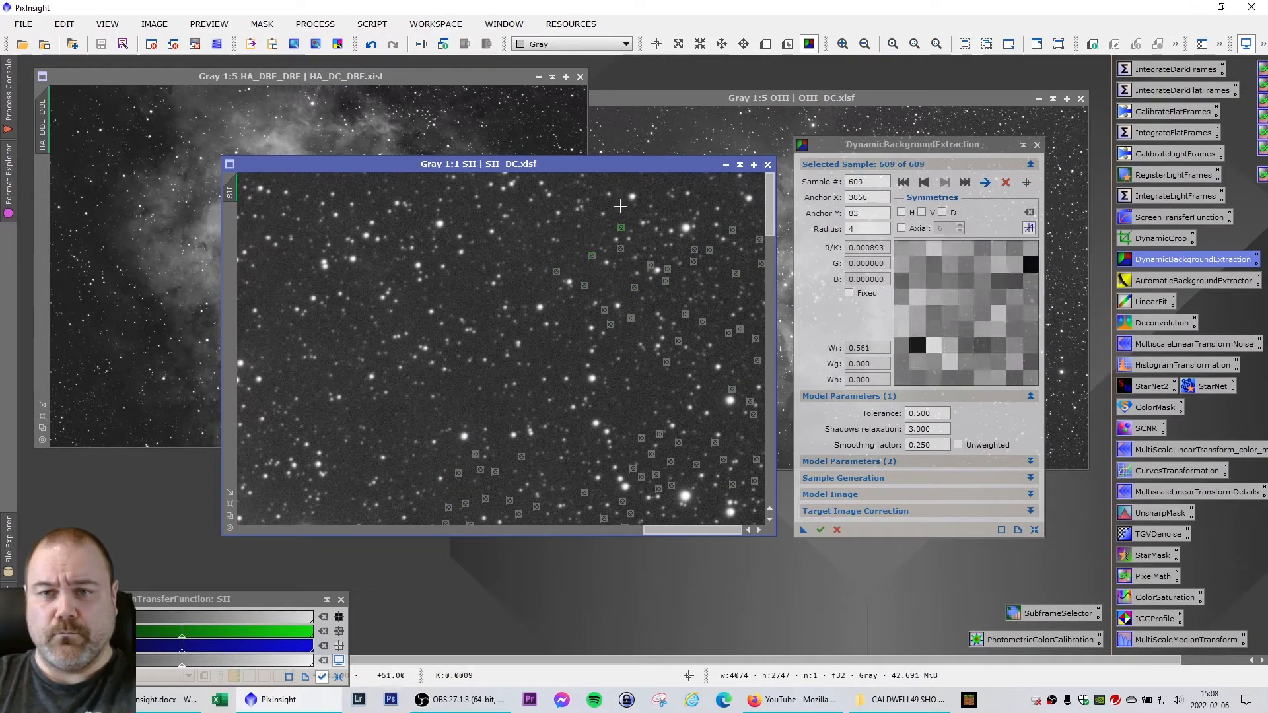
Extend the upper-right corner samples inward along SII's upper edge, keeping them off stars
{"action": "left_click", "coordinate": [477, 226]}
{"action": "left_click", "coordinate": [474, 274]}
{"action": "left_click", "coordinate": [451, 287]}
{"action": "left_click", "coordinate": [464, 291]}
{"action": "left_click", "coordinate": [467, 307]}
{"action": "left_click", "coordinate": [490, 302]}
{"action": "left_click", "coordinate": [523, 294]}
{"action": "left_click", "coordinate": [543, 300]}
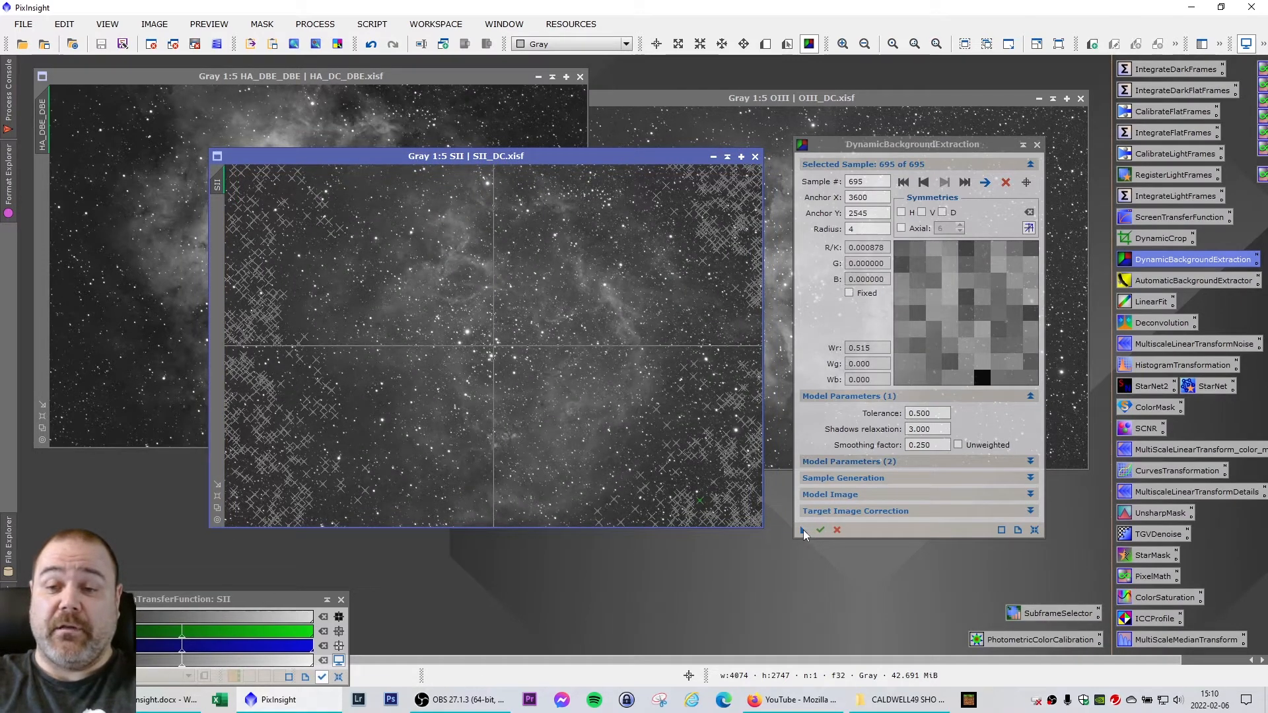
Apply DynamicBackgroundExtraction to the SII image and close the generated SII_background model
{"action": "left_click_drag", "start_coordinate": [805, 534], "coordinate": [345, 268]}
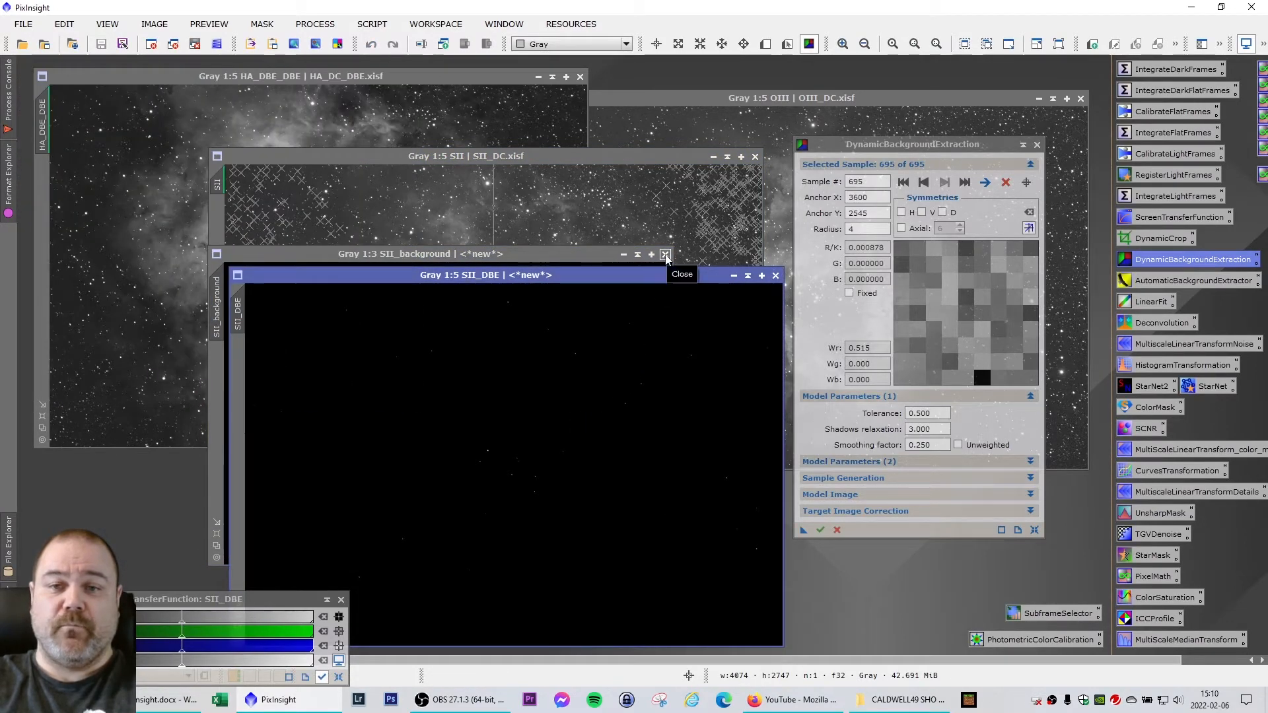
{"action": "left_click", "coordinate": [666, 254]}
{"action": "left_click_drag", "start_coordinate": [648, 283], "coordinate": [545, 218]}
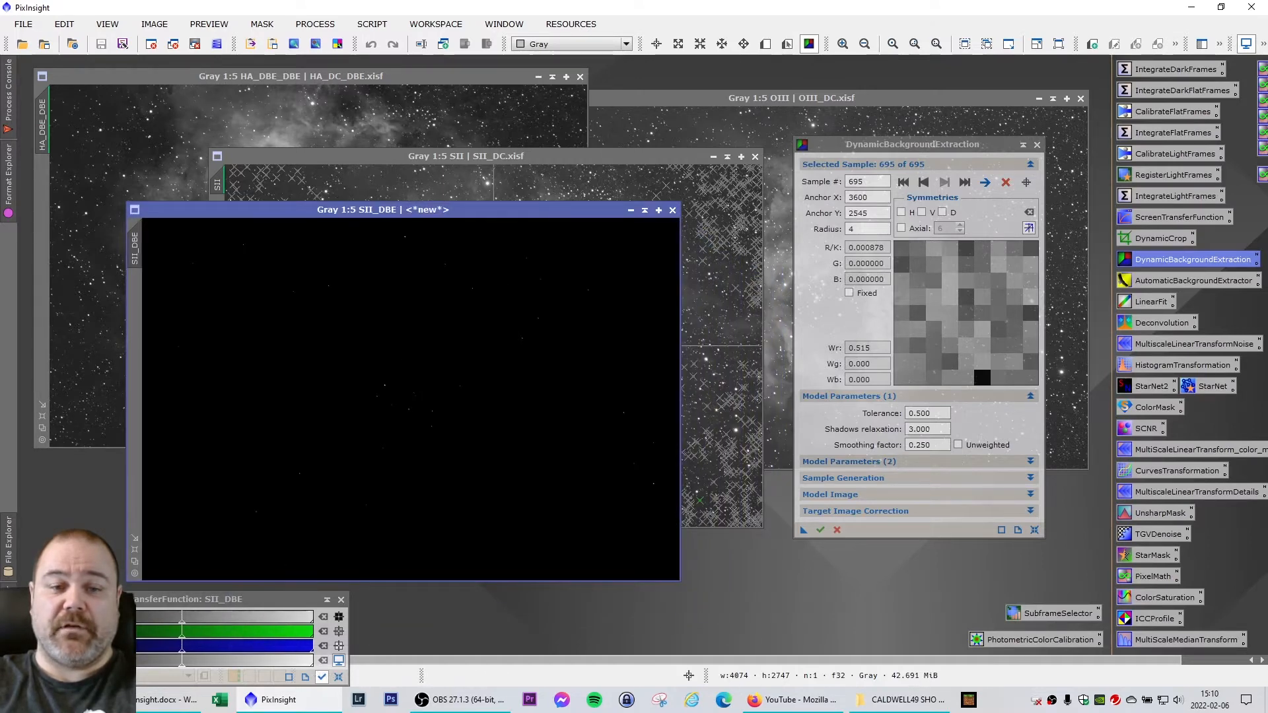
Autostretch the SII_DBE image and end the active DynamicBackgroundExtraction session
{"action": "key", "text": "ctrl+a"}
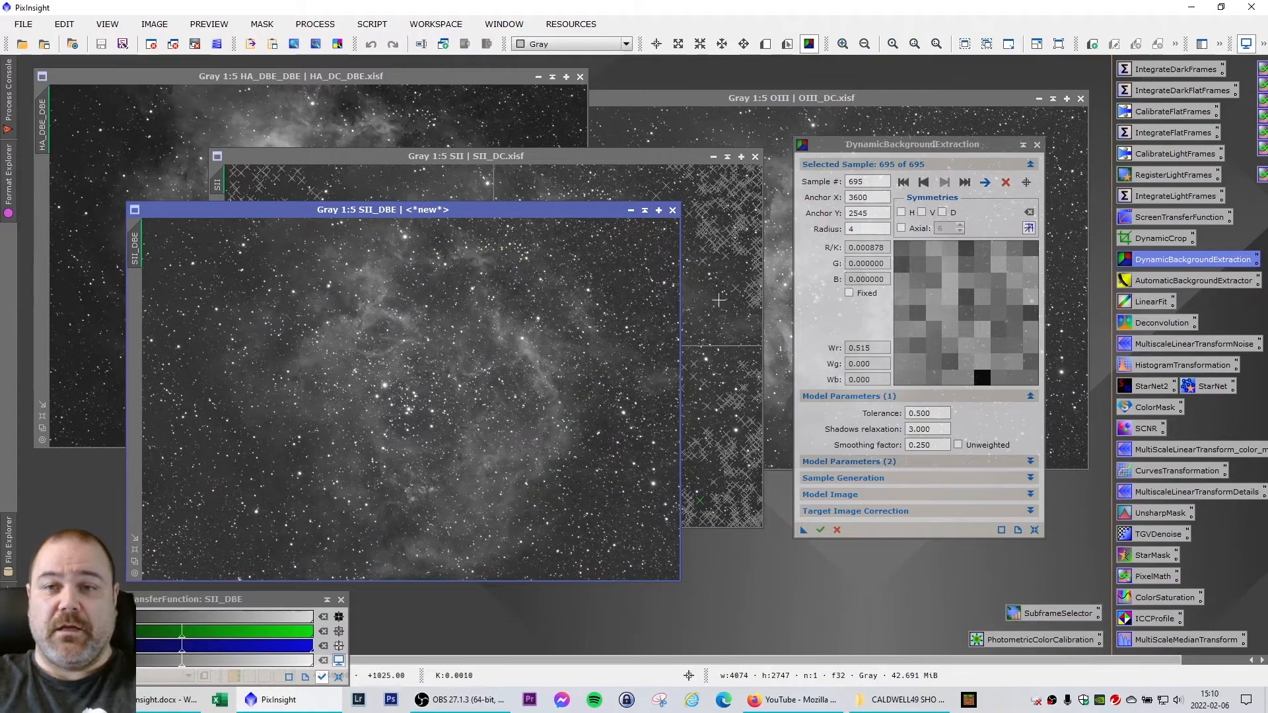
{"action": "left_click", "coordinate": [1036, 145]}
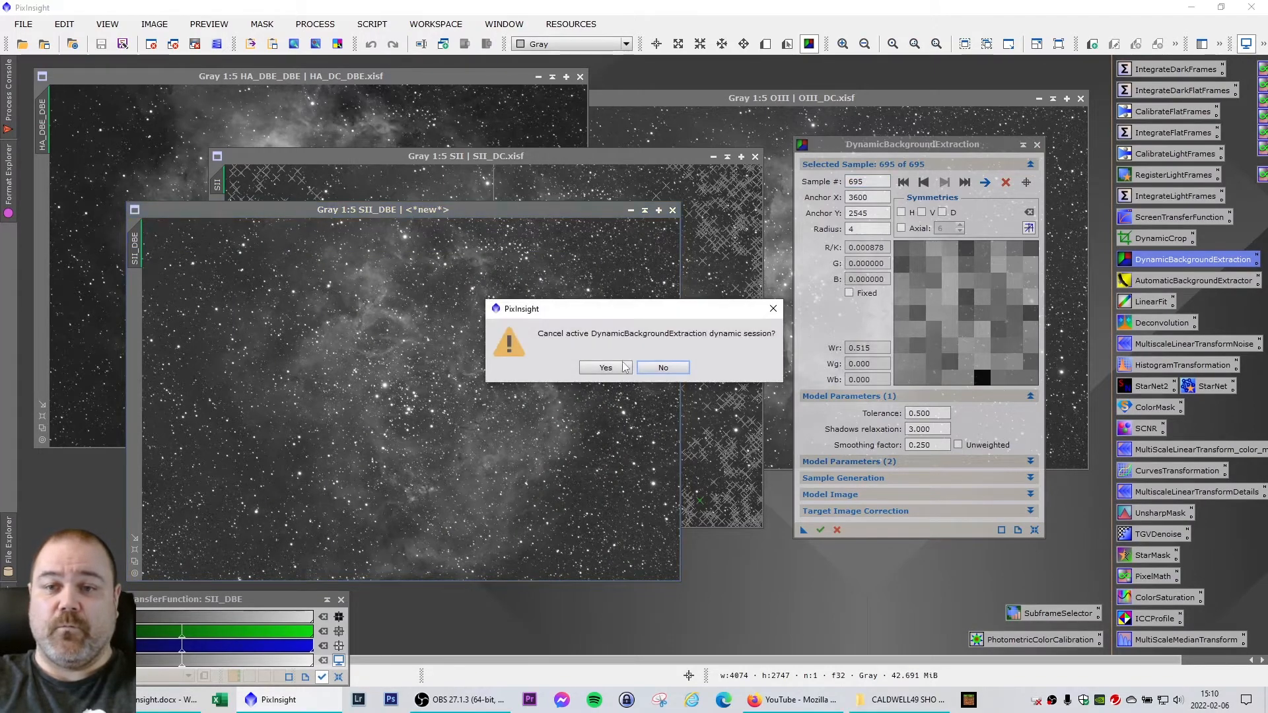
{"action": "left_click", "coordinate": [595, 365]}
Arrange the original SII and SII_DBE images side by side to compare their backgrounds
{"action": "left_click_drag", "start_coordinate": [469, 210], "coordinate": [891, 196]}
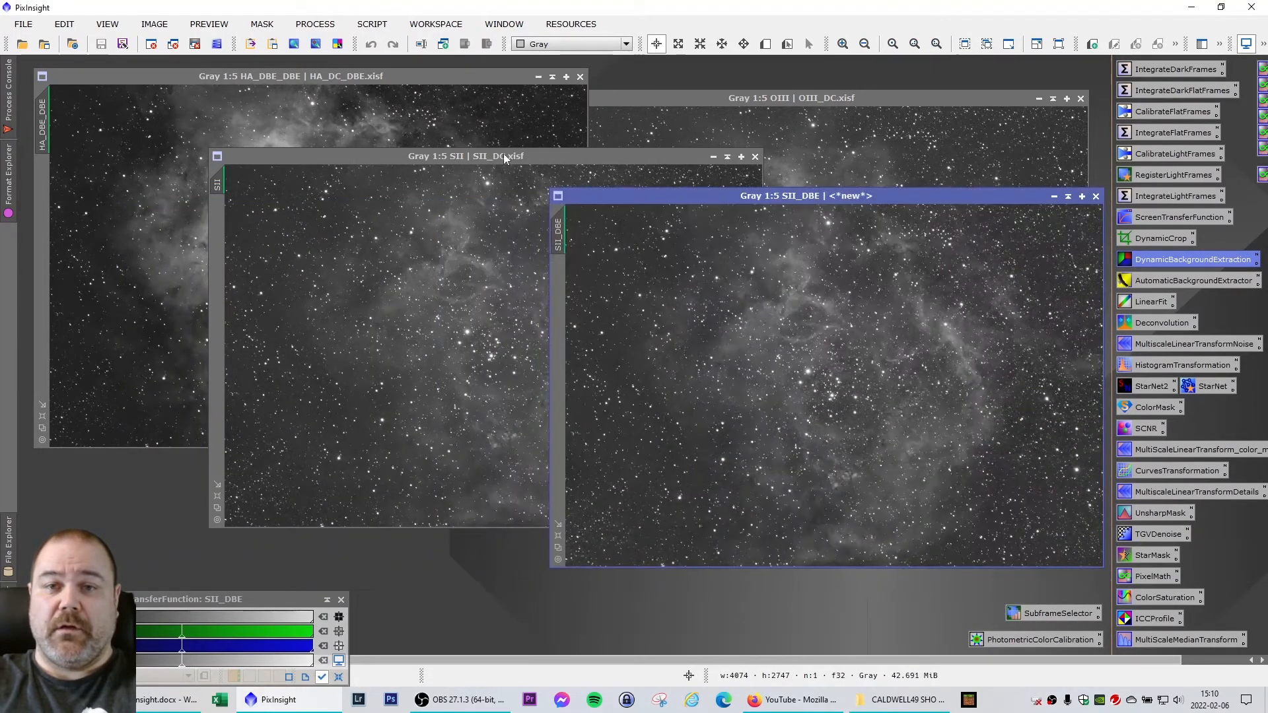
{"action": "left_click_drag", "start_coordinate": [494, 156], "coordinate": [322, 76]}
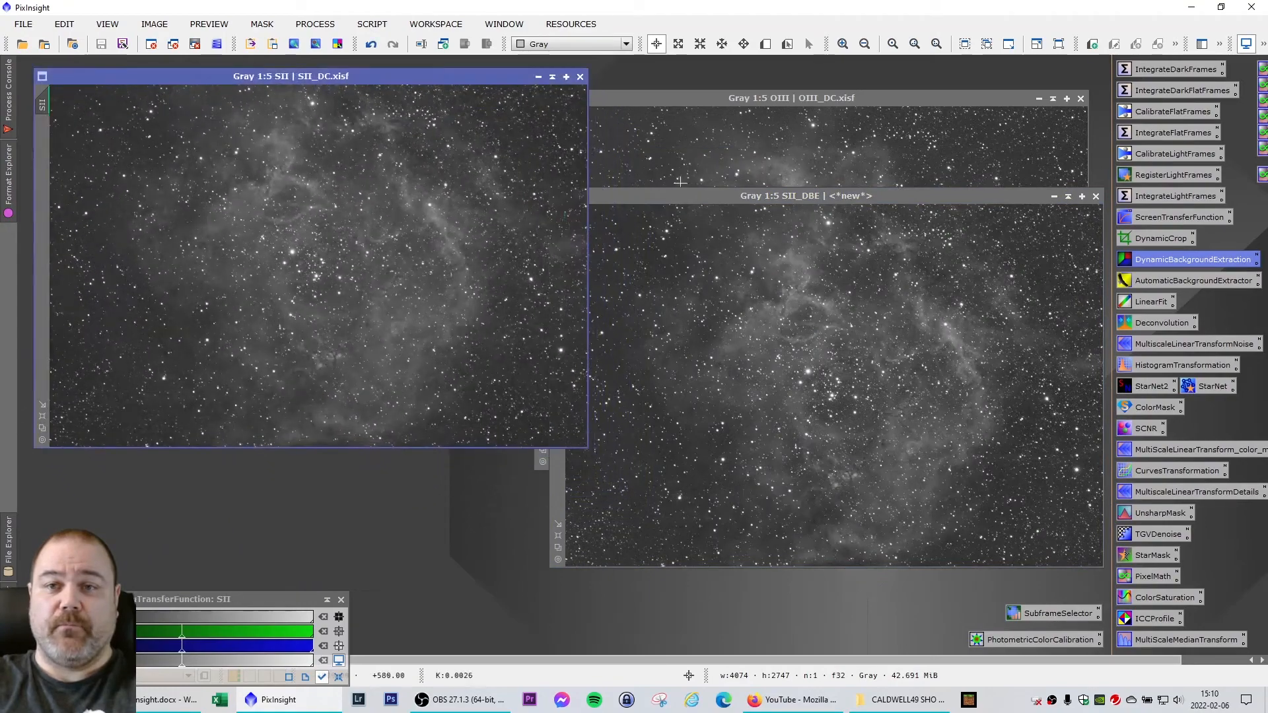
{"action": "left_click_drag", "start_coordinate": [717, 195], "coordinate": [739, 82]}
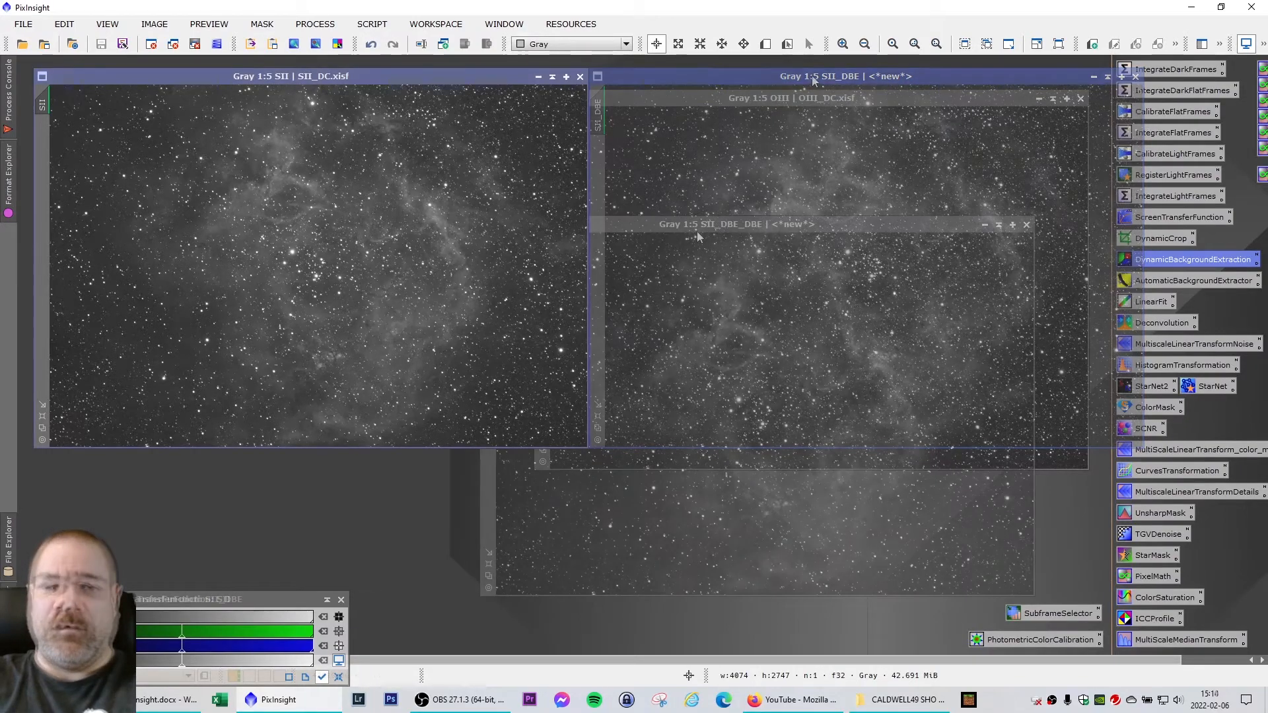
Compare SII_DBE_DBE side by side with the original SII image, close the original, and move SII_DBE_DBE aside
{"action": "left_click_drag", "start_coordinate": [696, 231], "coordinate": [819, 82]}
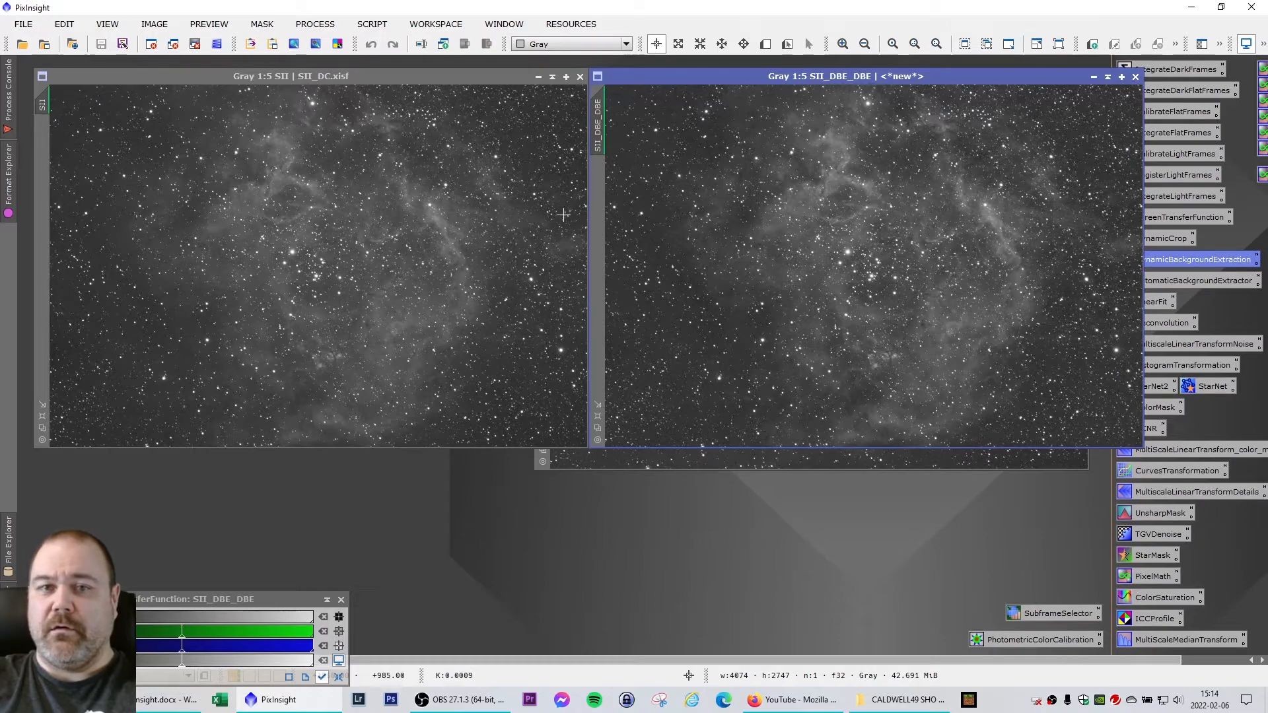
{"action": "left_click_drag", "start_coordinate": [482, 78], "coordinate": [512, 127]}
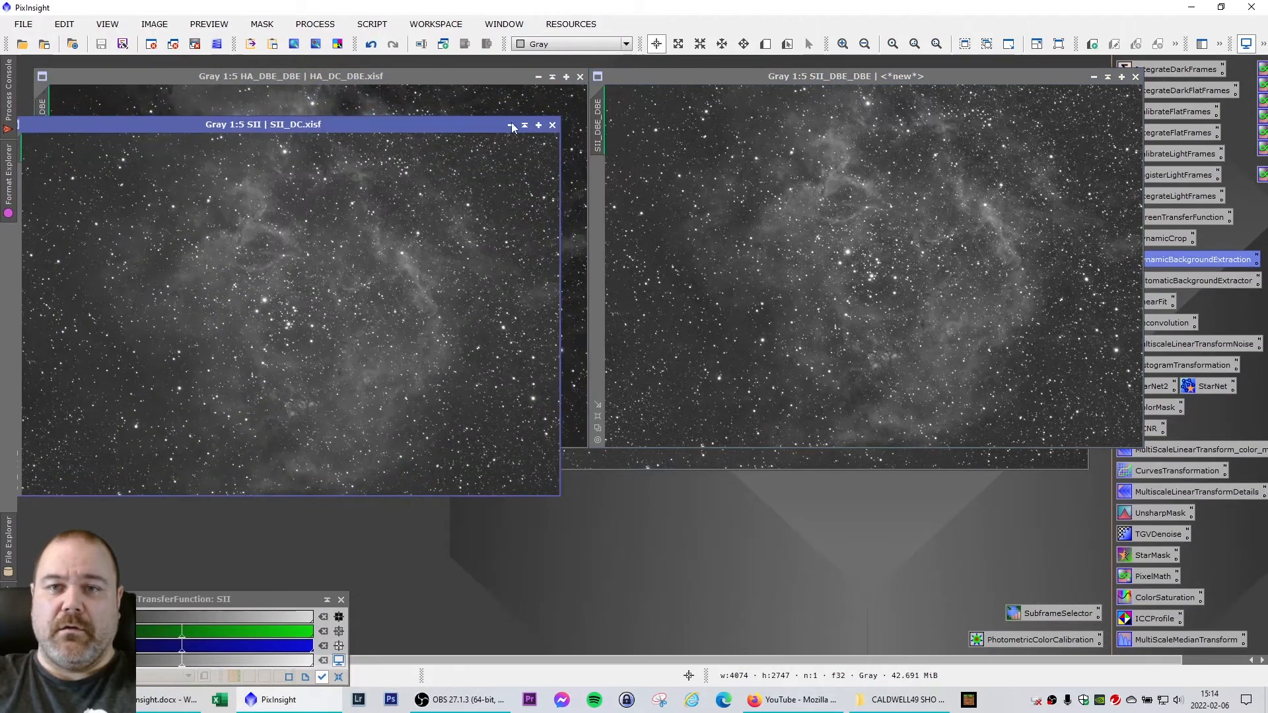
{"action": "left_click", "coordinate": [552, 125]}
{"action": "left_click", "coordinate": [729, 394]}
{"action": "left_click_drag", "start_coordinate": [766, 77], "coordinate": [263, 159]}
Save the SII_DBE_DBE image as SII_DC_DBE.xisf in the linear folder, accepting the XISF options
{"action": "left_click", "coordinate": [27, 25]}
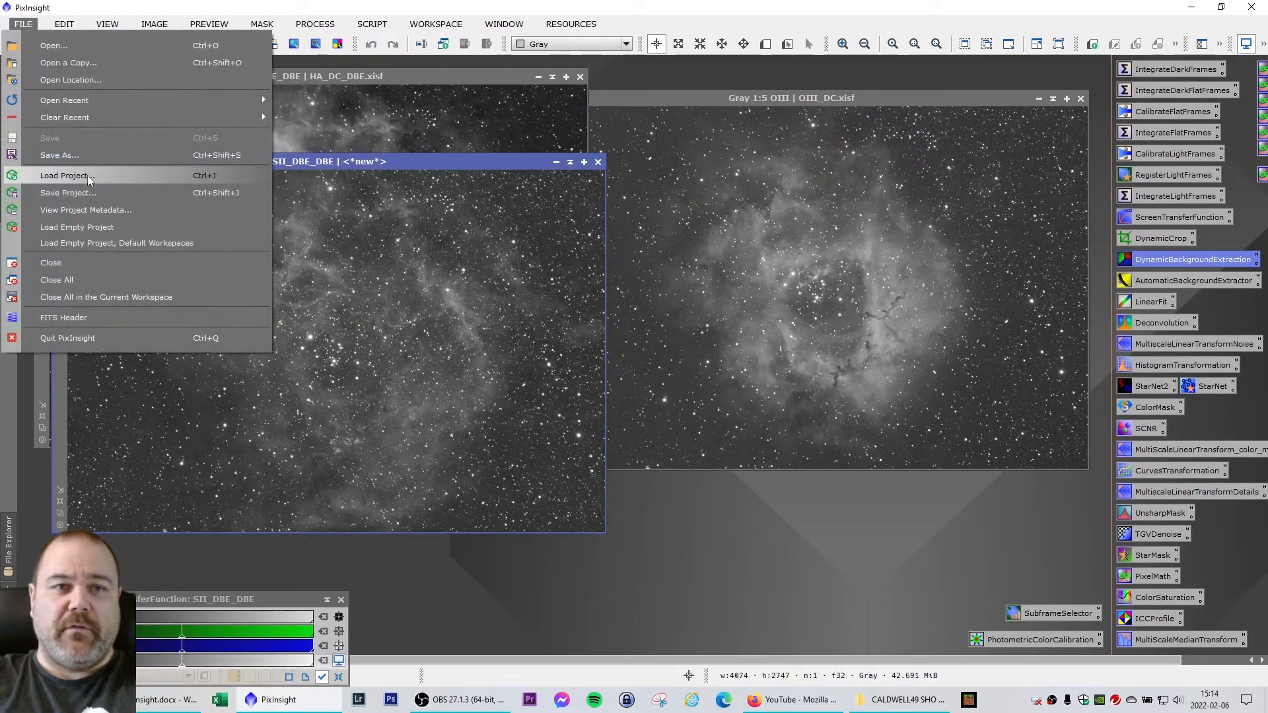
{"action": "left_click", "coordinate": [85, 159]}
{"action": "key", "text": "Right"}
{"action": "key", "text": "Left"}
{"action": "key", "text": "Left"}
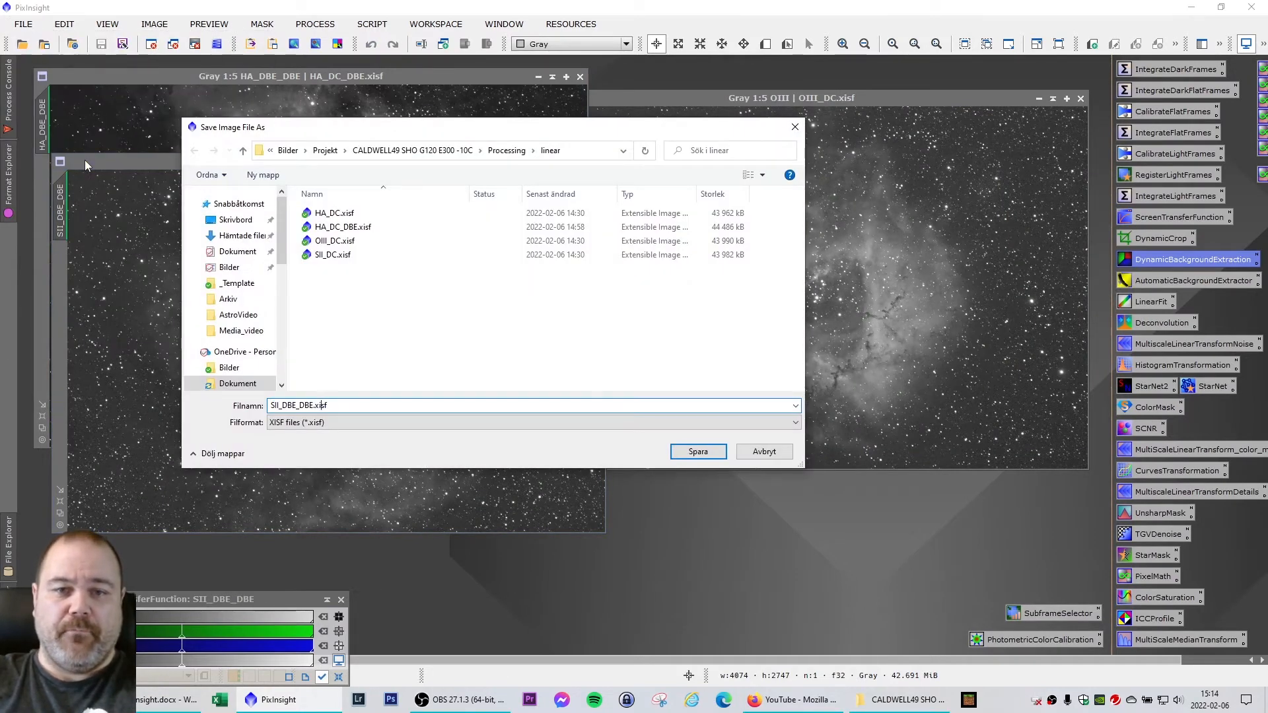
{"action": "key", "text": "Left"}
{"action": "key", "text": "Left"}
{"action": "key", "text": "Left"}
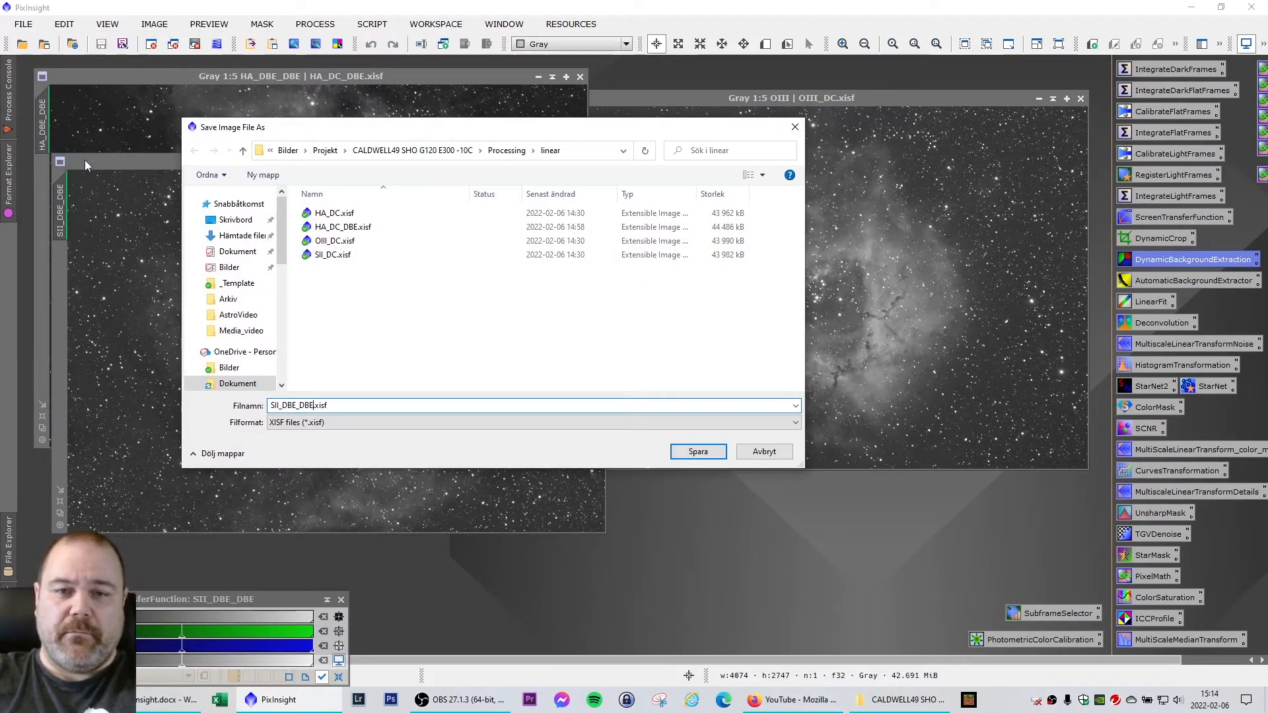
{"action": "key", "text": "BackSpace"}
{"action": "key", "text": "BackSpace"}
{"action": "key", "text": "BackSpace"}
{"action": "key", "text": "BackSpace"}
{"action": "key", "text": "BackSpace"}
{"action": "key", "text": "BackSpace"}
{"action": "type", "text": "C"}
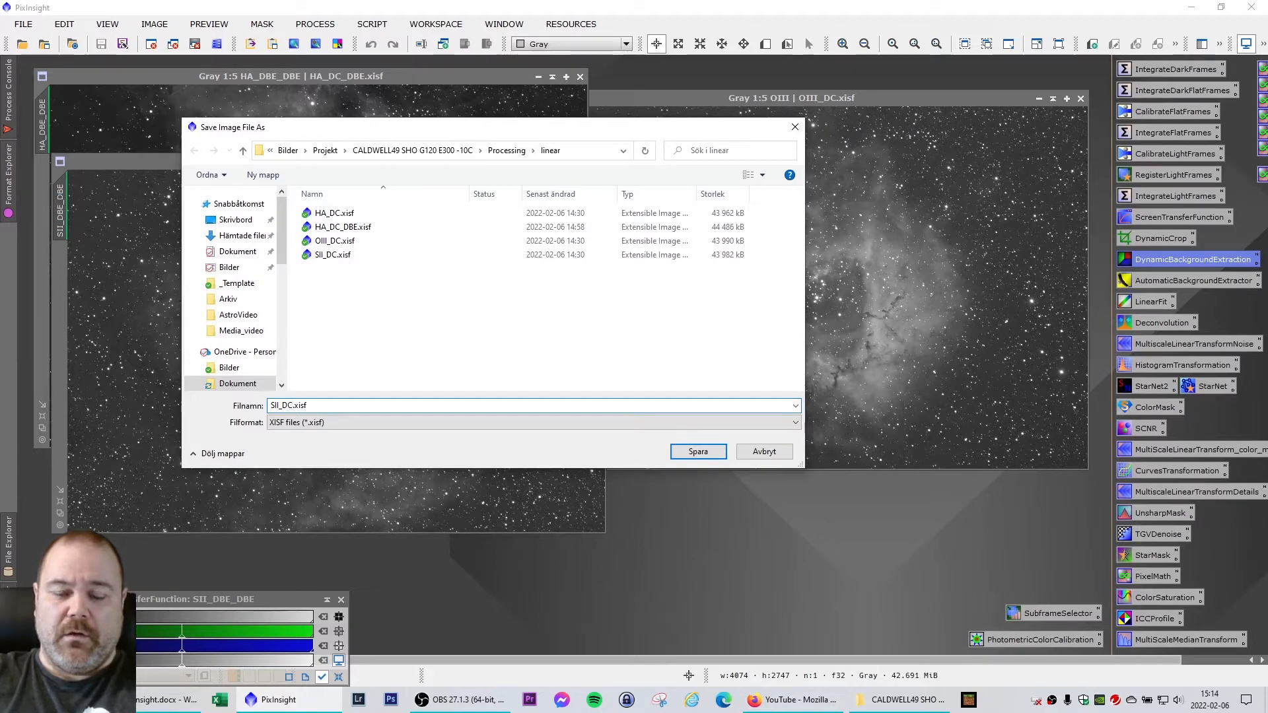
{"action": "type", "text": "_DBE"}
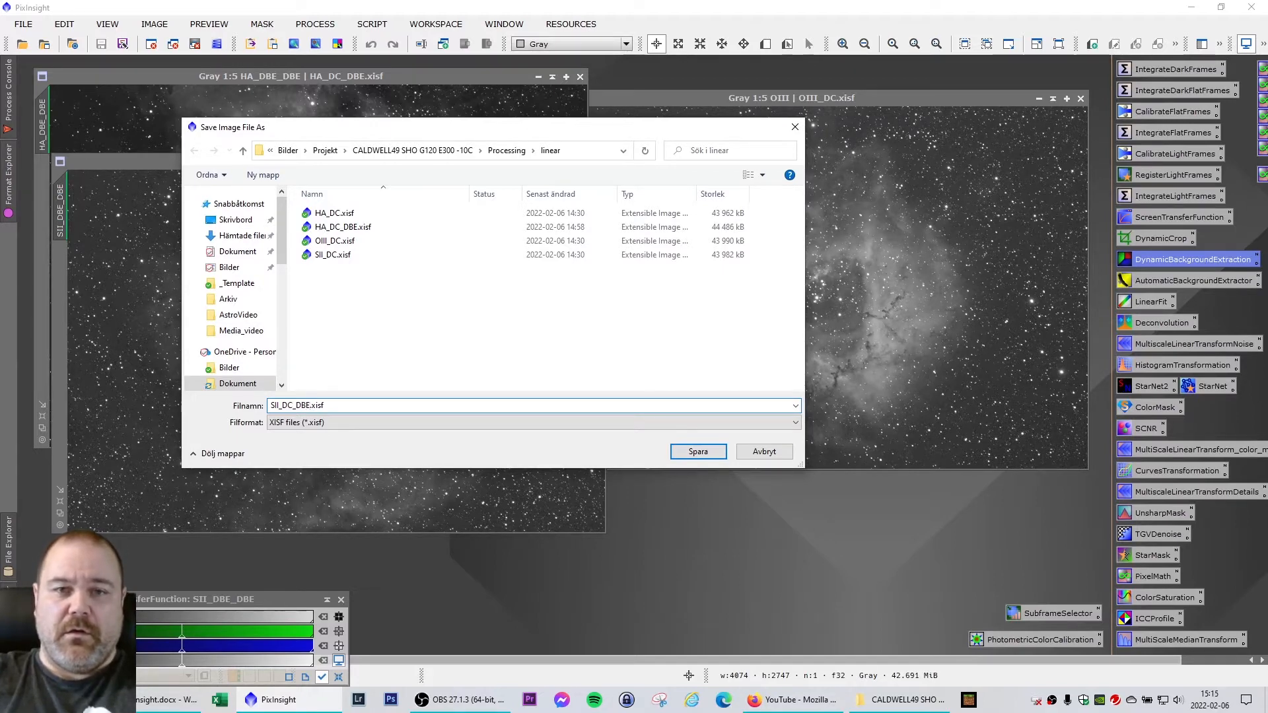
{"action": "key", "text": "Return"}
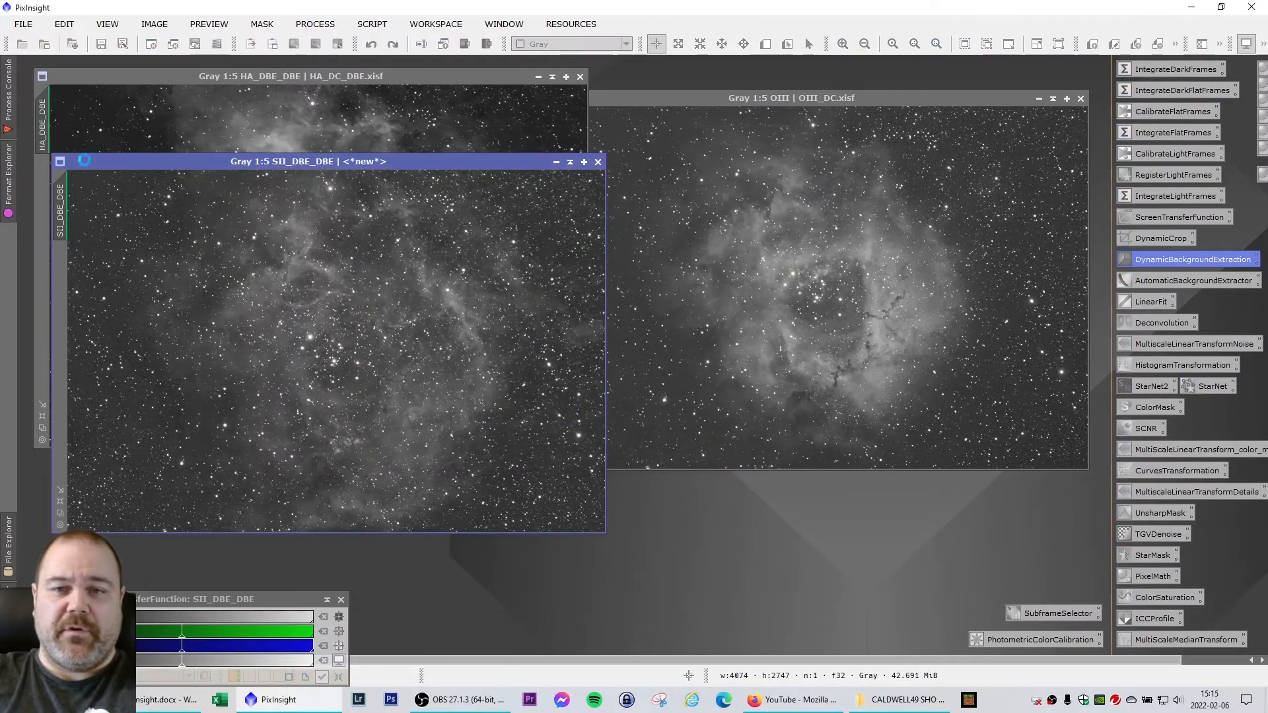
{"action": "left_click", "coordinate": [654, 508]}
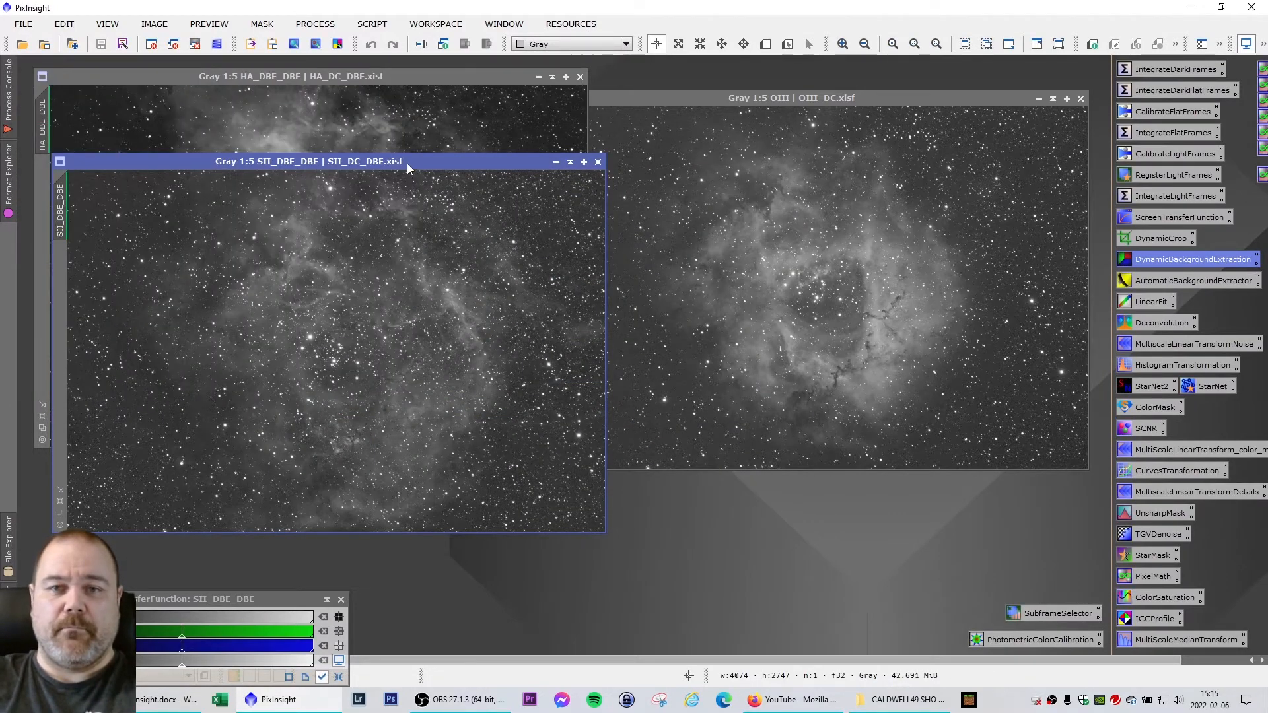
Stack SII_DBE_DBE over the HA image and start a DynamicBackgroundExtraction session on the OIII image
{"action": "left_click_drag", "start_coordinate": [407, 164], "coordinate": [386, 75]}
{"action": "left_click_drag", "start_coordinate": [838, 98], "coordinate": [465, 151]}
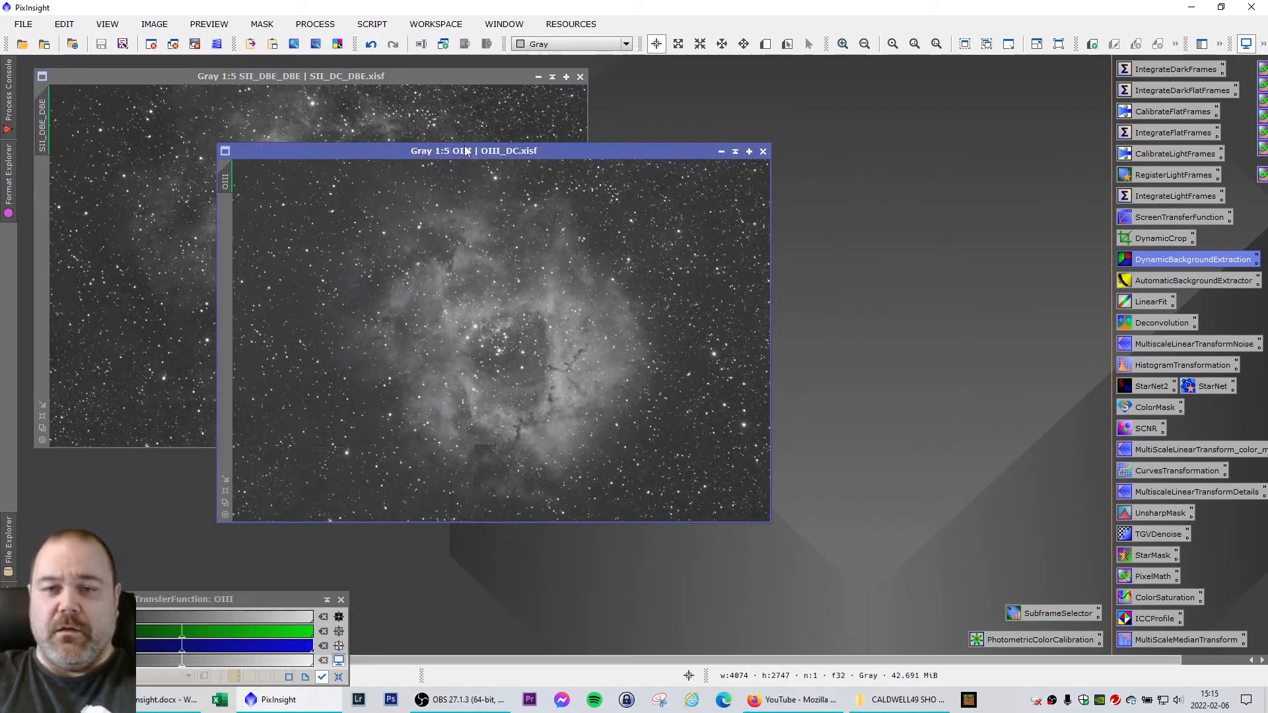
{"action": "double_click", "coordinate": [1175, 258]}
{"action": "left_click_drag", "start_coordinate": [925, 149], "coordinate": [959, 143]}
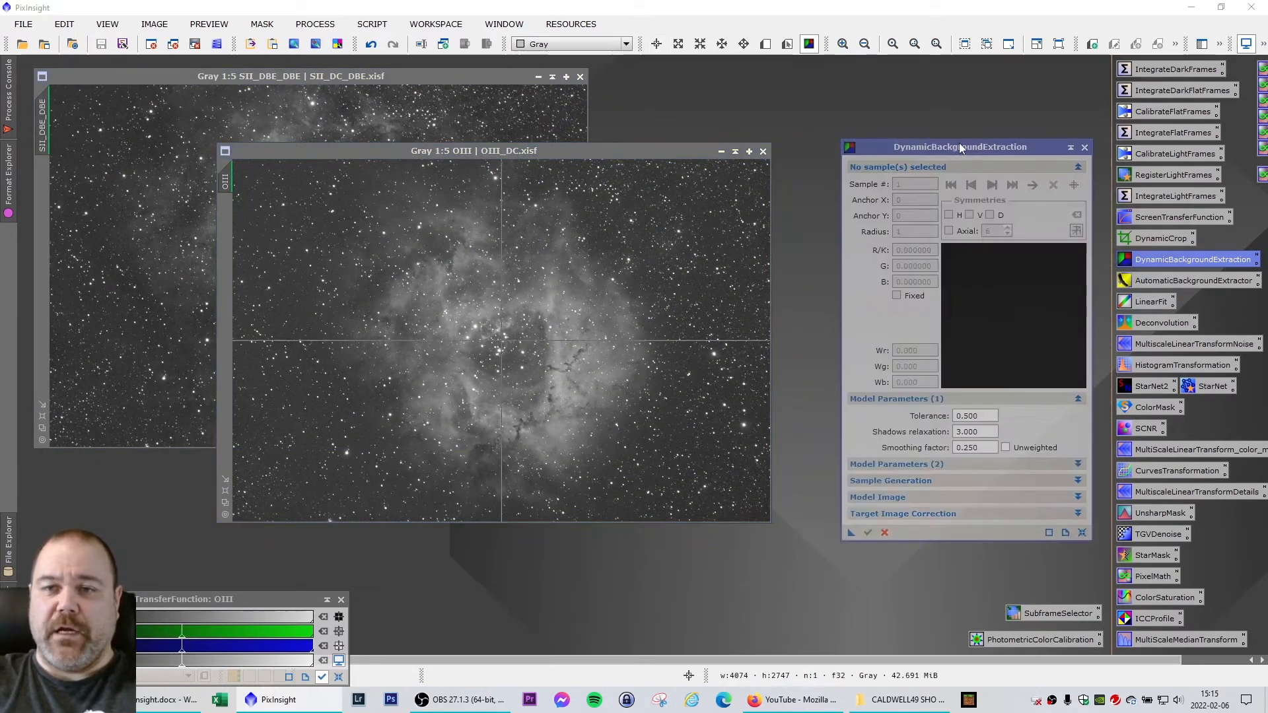
{"action": "left_click_drag", "start_coordinate": [582, 151], "coordinate": [544, 176]}
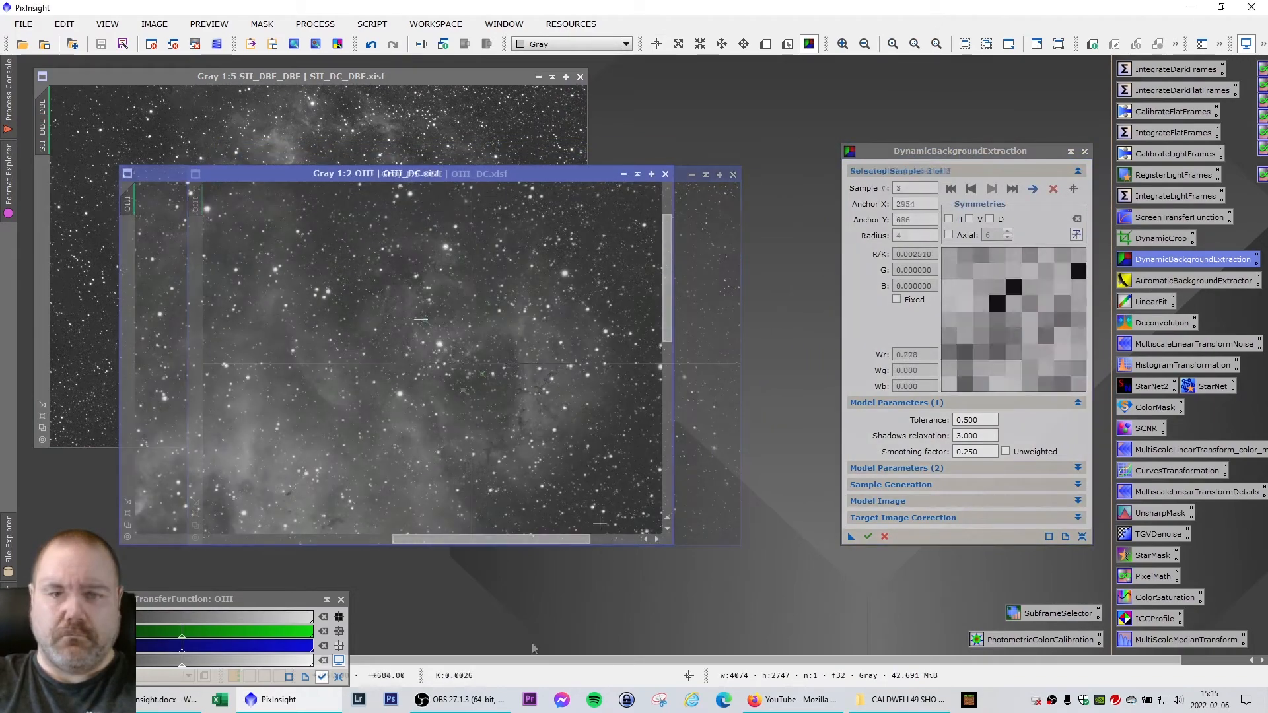
Place background samples between stars in the dark area beyond the upper-right side of the OIII nebula
{"action": "left_click", "coordinate": [423, 195]}
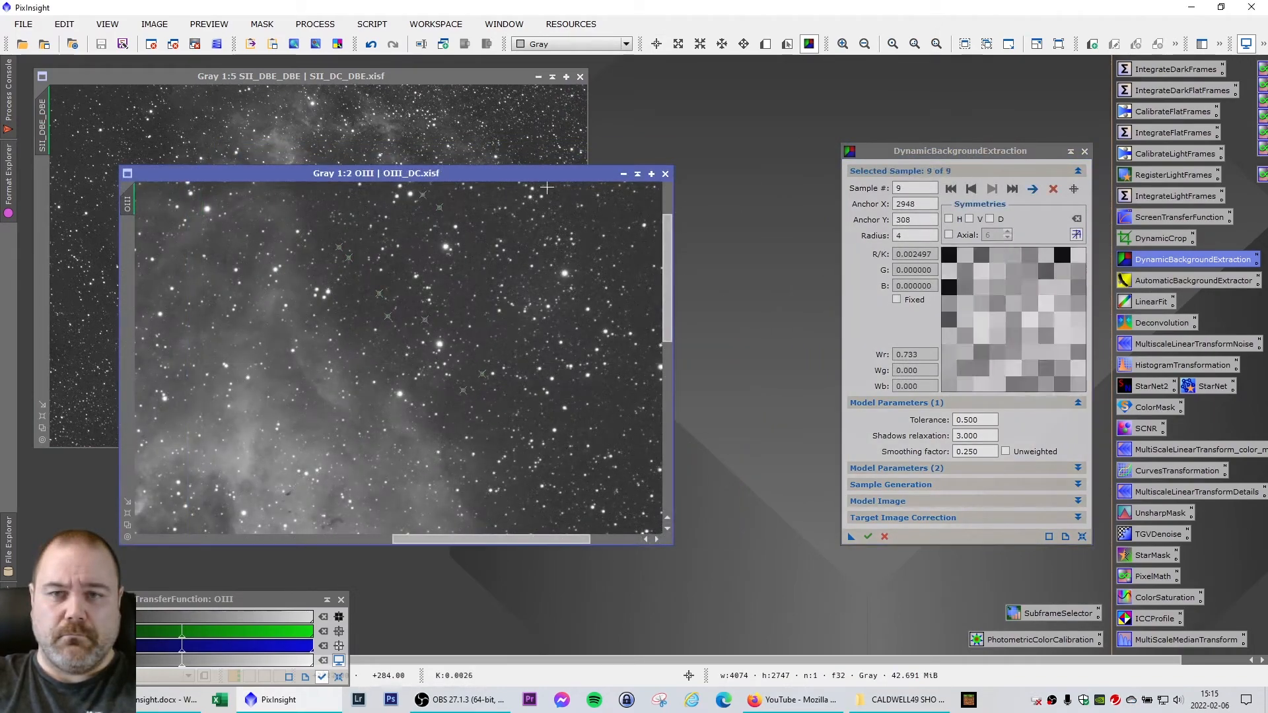
{"action": "left_click", "coordinate": [547, 187]}
{"action": "left_click", "coordinate": [601, 214]}
{"action": "left_click", "coordinate": [587, 241]}
{"action": "left_click", "coordinate": [550, 255]}
{"action": "left_click", "coordinate": [630, 278]}
{"action": "left_click", "coordinate": [633, 305]}
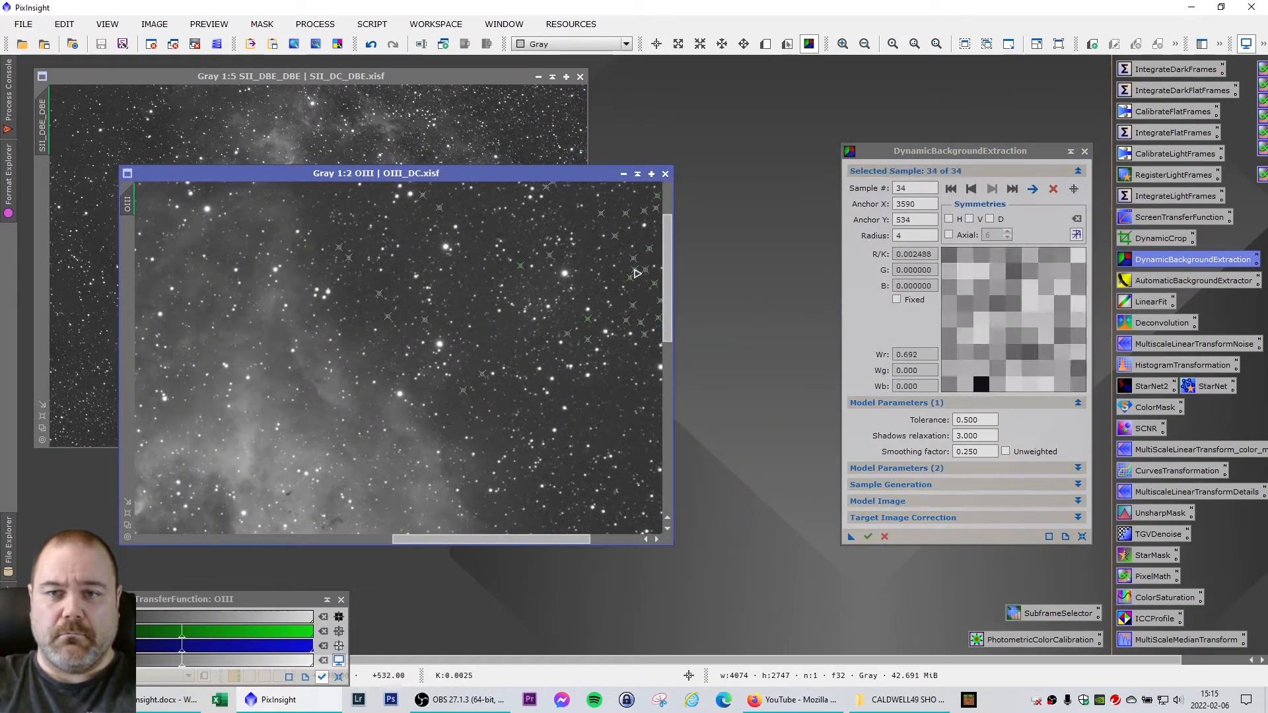
{"action": "left_click", "coordinate": [588, 339]}
{"action": "left_click", "coordinate": [600, 390]}
Add samples along OIII's upper edge, from above the nebula toward the upper-right corner
{"action": "left_click_drag", "start_coordinate": [525, 540], "coordinate": [574, 540]}
{"action": "left_click_drag", "start_coordinate": [666, 277], "coordinate": [666, 245]}
{"action": "left_click", "coordinate": [164, 200]}
{"action": "left_click", "coordinate": [248, 190]}
{"action": "left_click", "coordinate": [310, 192]}
{"action": "left_click", "coordinate": [414, 238]}
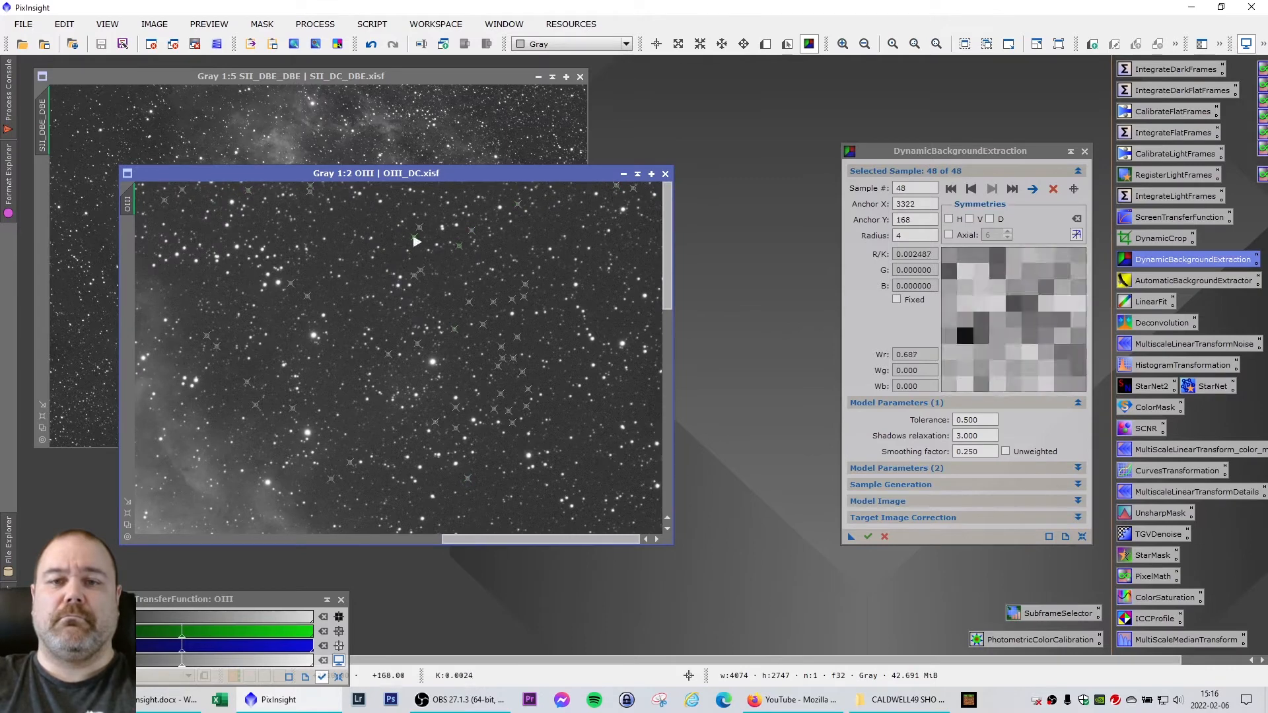
Fill OIII's upper-right corner with background samples, keeping them off stars
{"action": "left_click", "coordinate": [483, 187]}
{"action": "left_click", "coordinate": [540, 192]}
{"action": "left_click", "coordinate": [562, 191]}
{"action": "left_click", "coordinate": [584, 190]}
{"action": "left_click", "coordinate": [518, 232]}
{"action": "left_click", "coordinate": [519, 245]}
{"action": "left_click", "coordinate": [549, 237]}
{"action": "left_click", "coordinate": [585, 239]}
{"action": "left_click", "coordinate": [633, 253]}
{"action": "left_click", "coordinate": [652, 261]}
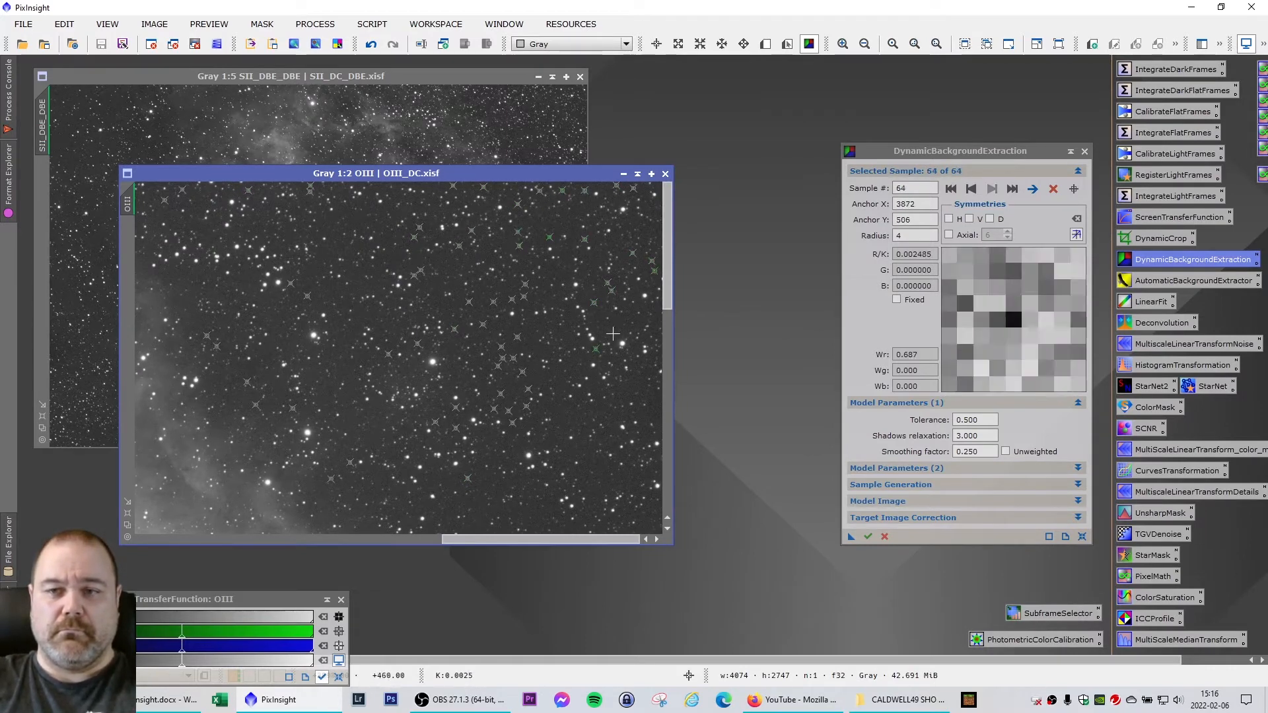
Continue the samples down OIII's right side just below the upper-right corner, avoiding stars
{"action": "left_click", "coordinate": [454, 271]}
{"action": "left_click_drag", "start_coordinate": [667, 245], "coordinate": [667, 285]}
{"action": "left_click", "coordinate": [633, 278]}
{"action": "left_click", "coordinate": [624, 287]}
{"action": "left_click", "coordinate": [651, 293]}
{"action": "left_click", "coordinate": [658, 309]}
{"action": "left_click", "coordinate": [614, 312]}
{"action": "left_click", "coordinate": [602, 327]}
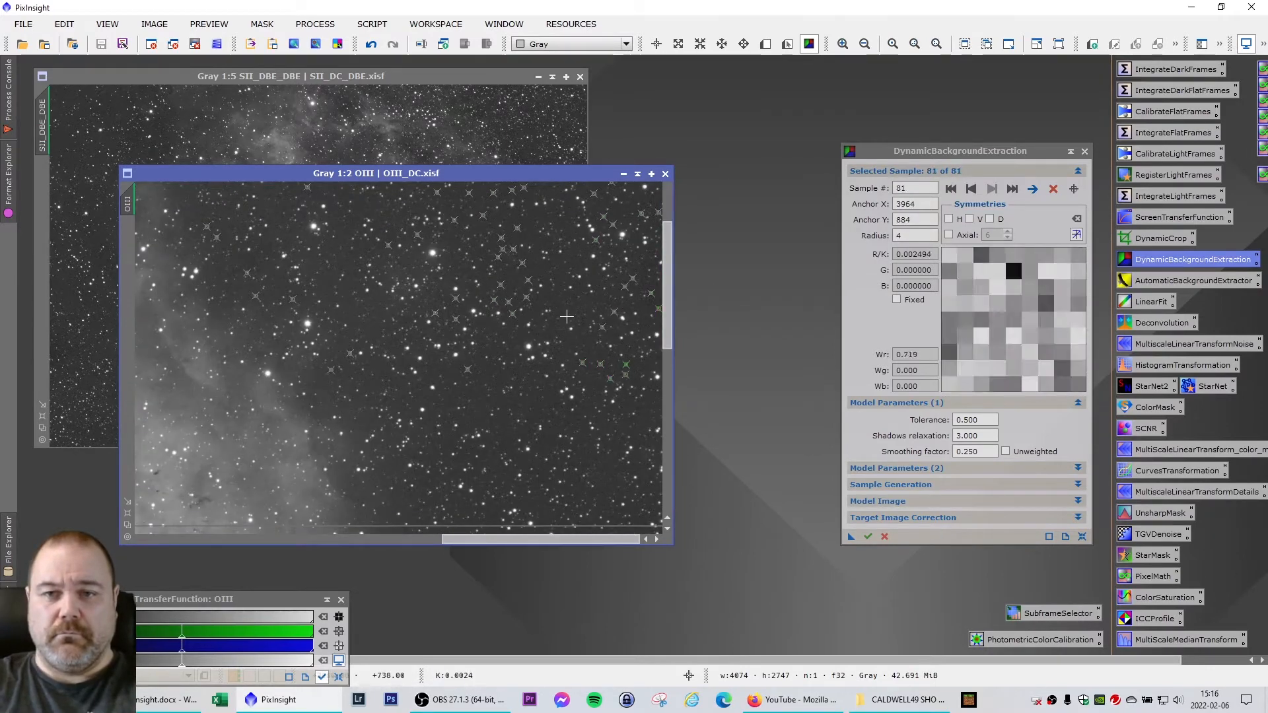
{"action": "left_click", "coordinate": [505, 399]}
{"action": "left_click", "coordinate": [547, 396]}
{"action": "left_click", "coordinate": [638, 369]}
{"action": "left_click", "coordinate": [551, 507]}
Place samples on the star-free background along OIII's right side around and just below mid-height
{"action": "left_click_drag", "start_coordinate": [667, 346], "coordinate": [667, 406]}
{"action": "left_click", "coordinate": [450, 370]}
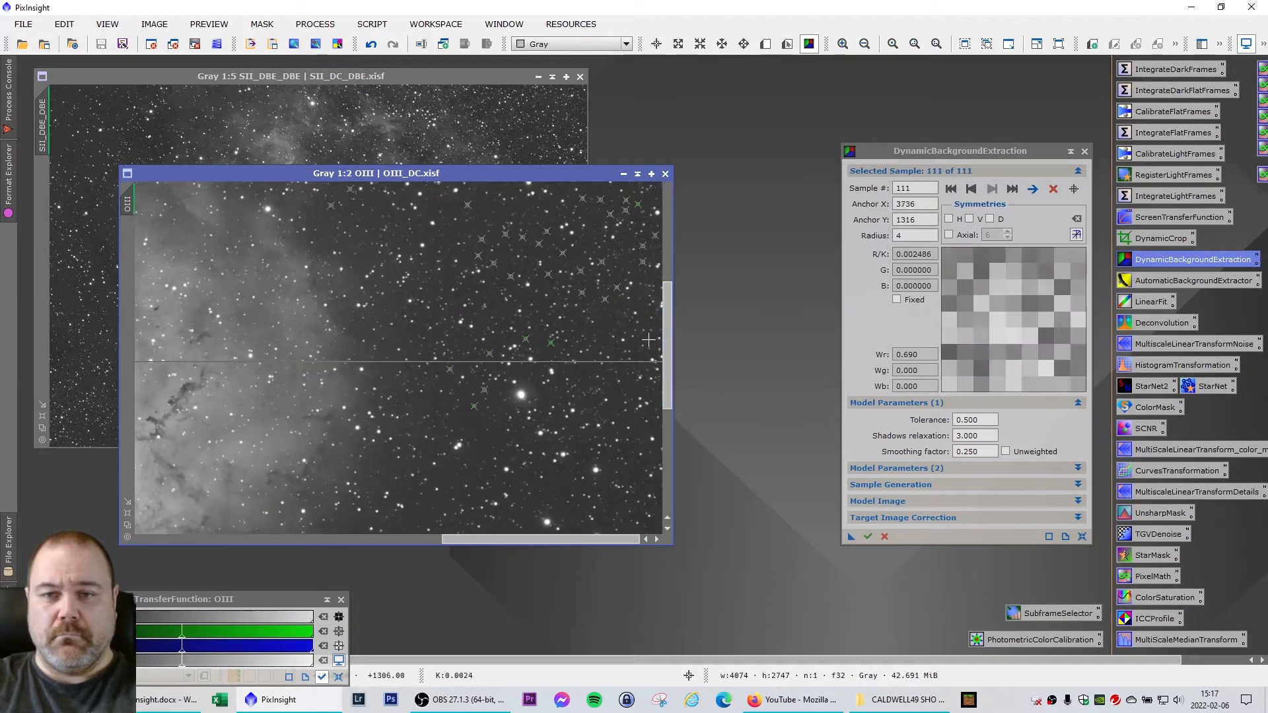
{"action": "left_click", "coordinate": [650, 452]}
{"action": "left_click", "coordinate": [657, 433]}
{"action": "left_click", "coordinate": [657, 455]}
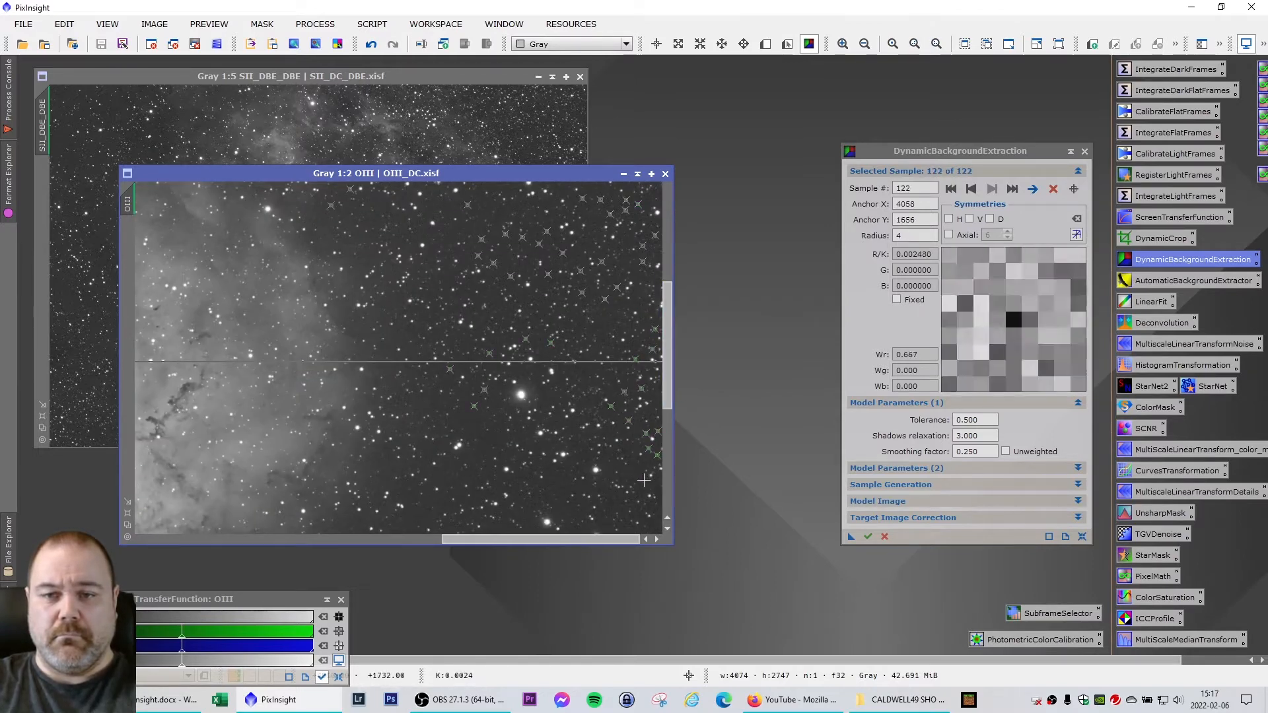
{"action": "left_click", "coordinate": [505, 505]}
{"action": "left_click", "coordinate": [522, 519]}
{"action": "left_click", "coordinate": [534, 530]}
{"action": "left_click", "coordinate": [562, 512]}
{"action": "left_click", "coordinate": [577, 514]}
{"action": "left_click", "coordinate": [575, 531]}
{"action": "left_click", "coordinate": [595, 528]}
Add samples across the lower part of OIII's right side, clear of the bright stars
{"action": "left_click_drag", "start_coordinate": [667, 345], "coordinate": [667, 437]}
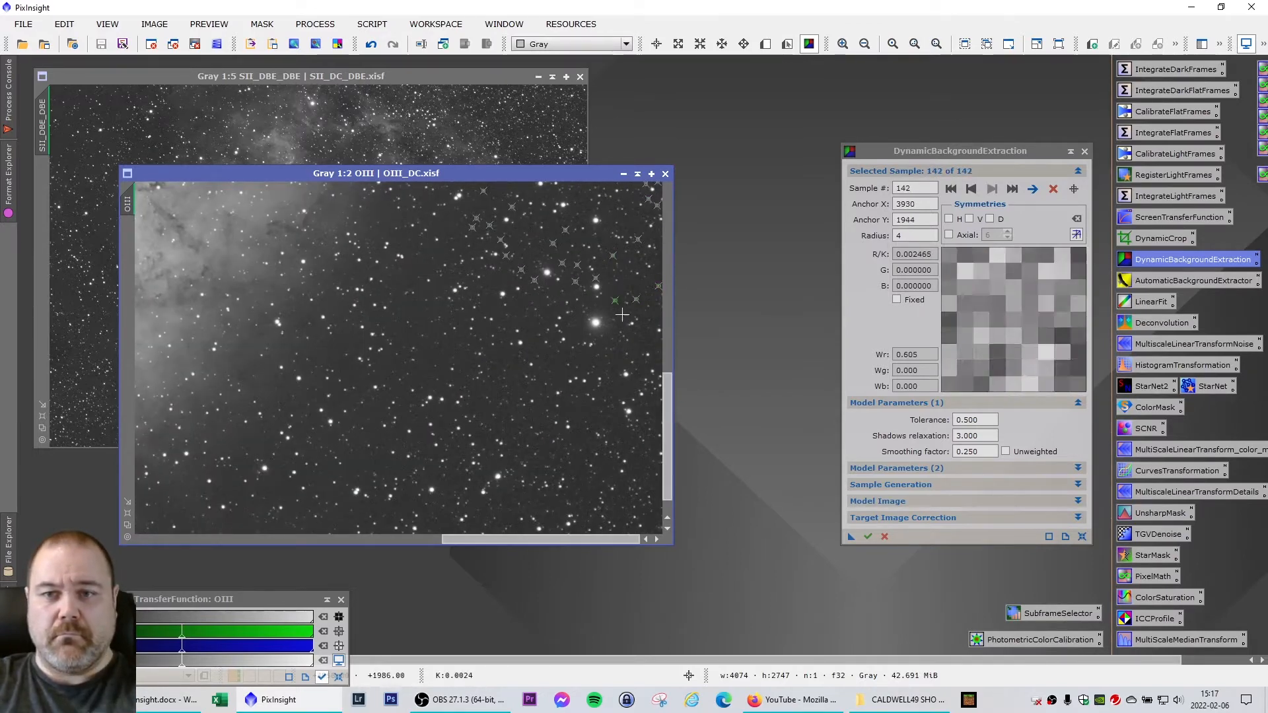
{"action": "left_click", "coordinate": [625, 396]}
{"action": "left_click", "coordinate": [615, 394]}
{"action": "left_click", "coordinate": [617, 421]}
{"action": "left_click", "coordinate": [591, 420]}
{"action": "left_click", "coordinate": [579, 409]}
{"action": "left_click", "coordinate": [566, 415]}
{"action": "left_click", "coordinate": [538, 410]}
{"action": "left_click", "coordinate": [531, 421]}
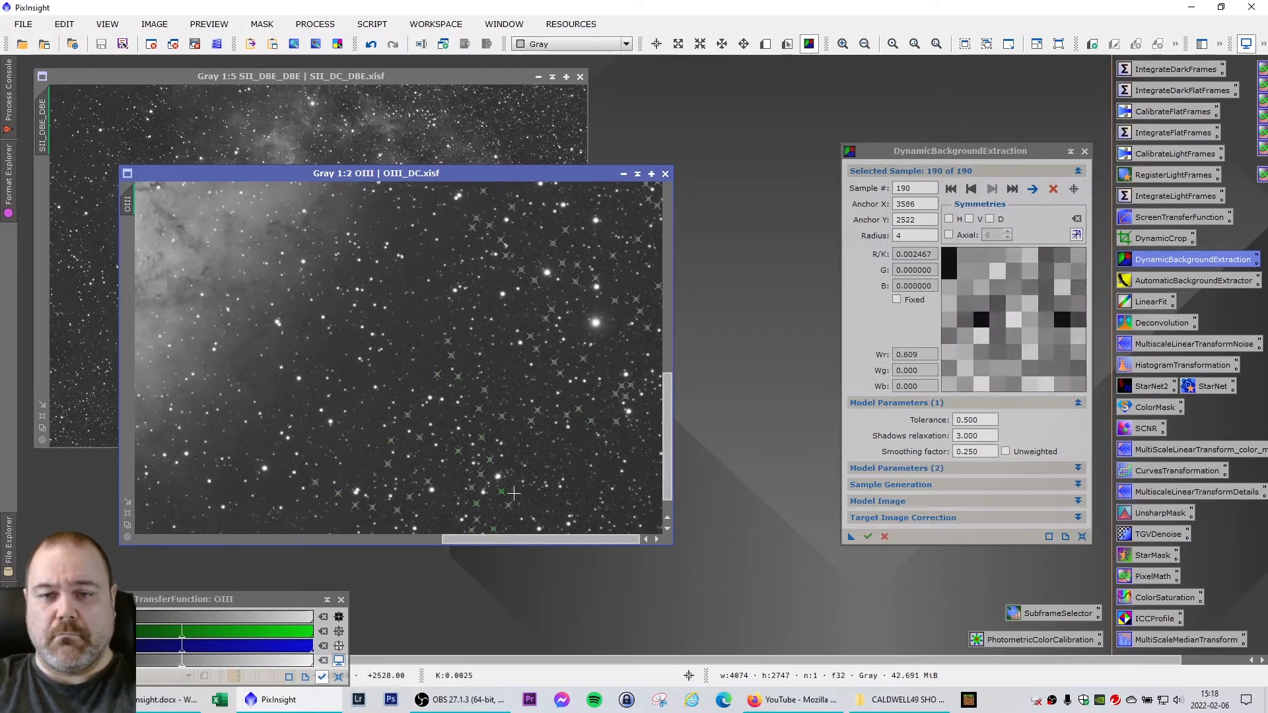
Fill OIII's lower-right corner with samples and extend them inward along the lower edge
{"action": "left_click", "coordinate": [579, 430]}
{"action": "left_click", "coordinate": [631, 474]}
{"action": "left_click", "coordinate": [658, 445]}
{"action": "left_click", "coordinate": [649, 471]}
{"action": "left_click", "coordinate": [648, 487]}
{"action": "left_click_drag", "start_coordinate": [667, 475], "coordinate": [667, 487]}
{"action": "left_click", "coordinate": [651, 485]}
{"action": "left_click", "coordinate": [650, 499]}
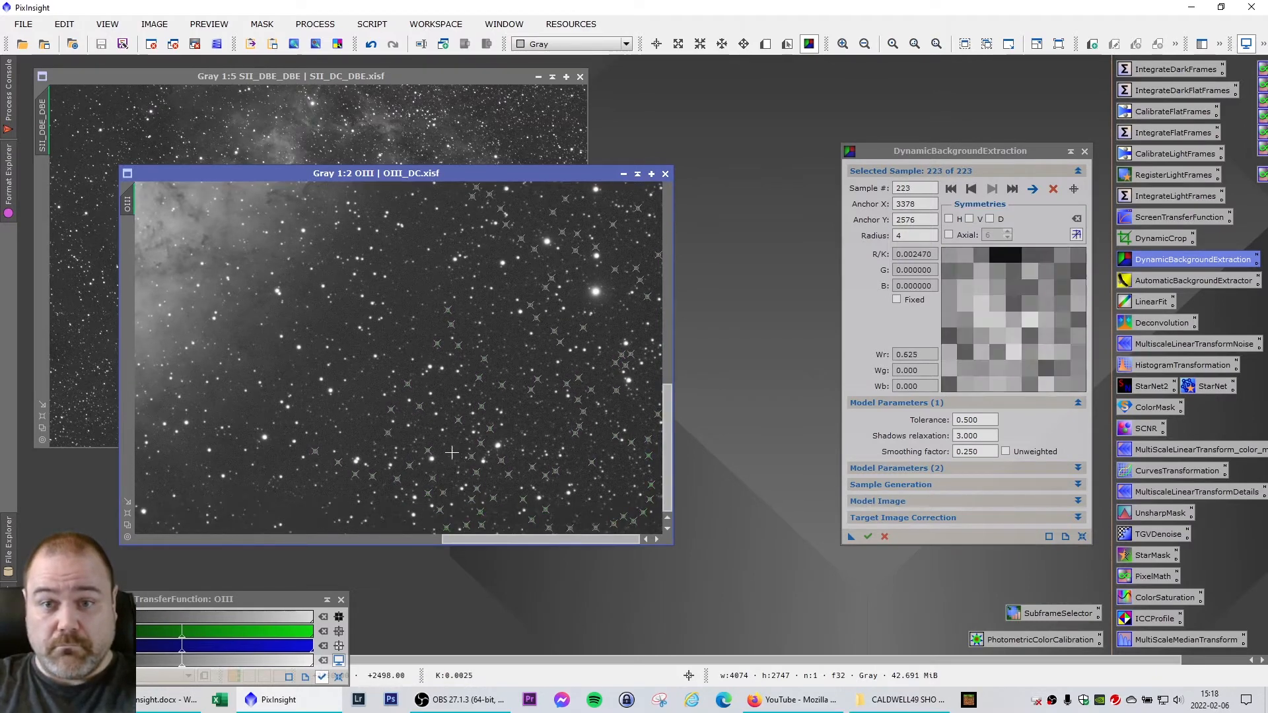
{"action": "left_click", "coordinate": [390, 509]}
{"action": "left_click", "coordinate": [292, 514]}
{"action": "left_click", "coordinate": [357, 515]}
{"action": "left_click", "coordinate": [190, 527]}
Place samples in OIII's lower-left corner and up through the dark background above it
{"action": "left_click_drag", "start_coordinate": [540, 539], "coordinate": [233, 538]}
{"action": "left_click", "coordinate": [148, 523]}
{"action": "left_click", "coordinate": [201, 507]}
{"action": "left_click", "coordinate": [242, 525]}
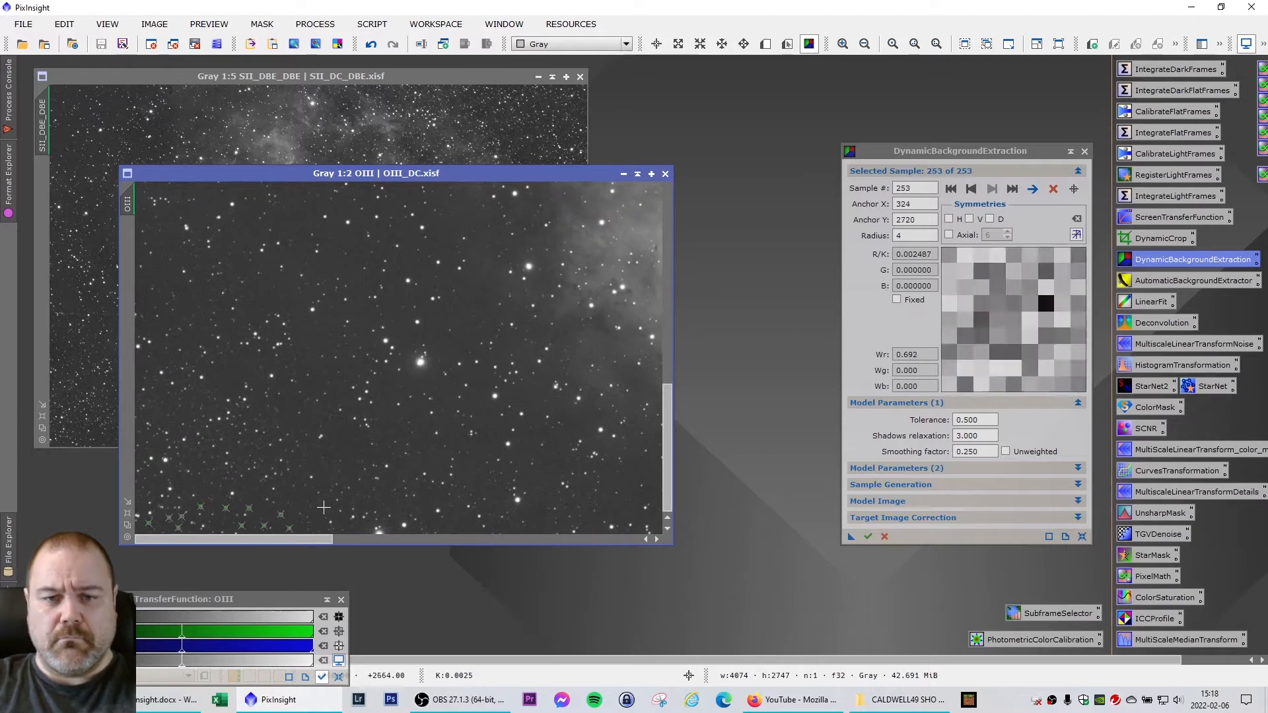
{"action": "left_click", "coordinate": [364, 500]}
{"action": "left_click", "coordinate": [303, 420]}
{"action": "left_click", "coordinate": [216, 388]}
{"action": "left_click", "coordinate": [319, 382]}
{"action": "left_click", "coordinate": [393, 311]}
{"action": "left_click", "coordinate": [310, 328]}
{"action": "left_click", "coordinate": [199, 329]}
{"action": "left_click", "coordinate": [161, 359]}
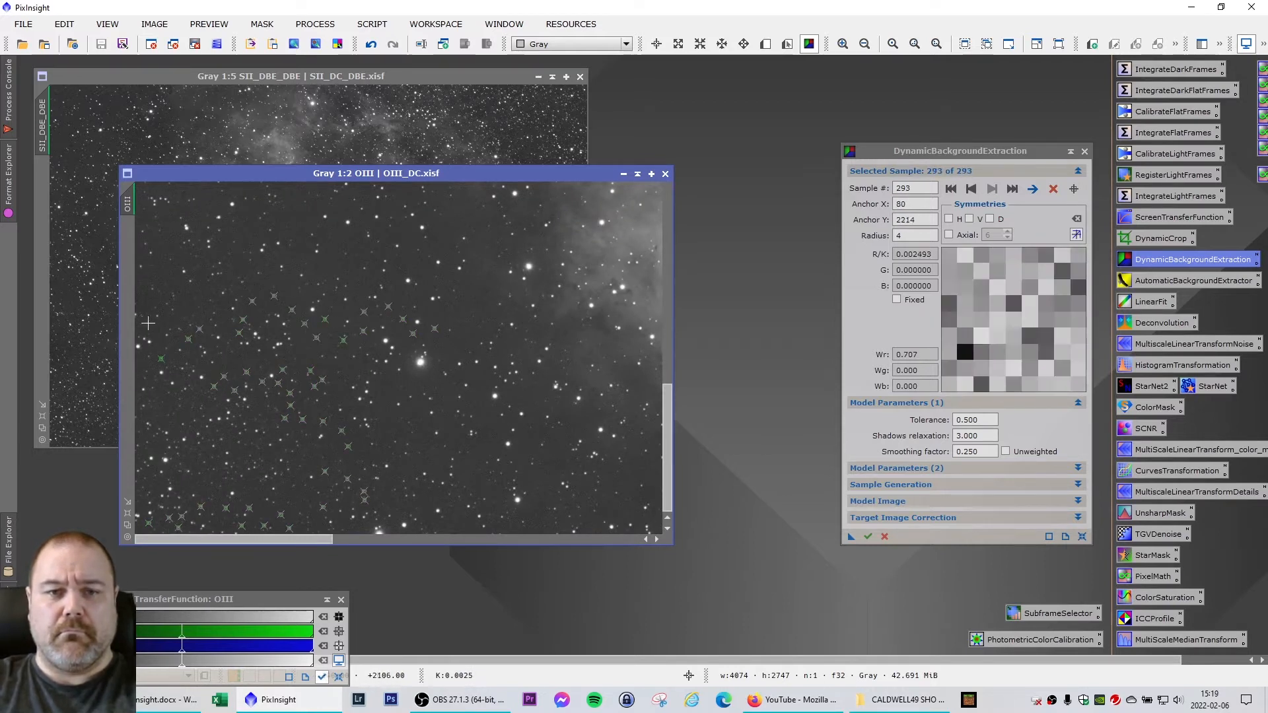
Extend the samples up OIII's left edge above the lower-left corner, between the stars
{"action": "left_click", "coordinate": [148, 324]}
{"action": "left_click", "coordinate": [143, 300]}
{"action": "left_click", "coordinate": [161, 274]}
{"action": "left_click", "coordinate": [165, 249]}
{"action": "left_click", "coordinate": [199, 216]}
{"action": "left_click", "coordinate": [206, 267]}
{"action": "left_click", "coordinate": [185, 298]}
{"action": "left_click", "coordinate": [221, 305]}
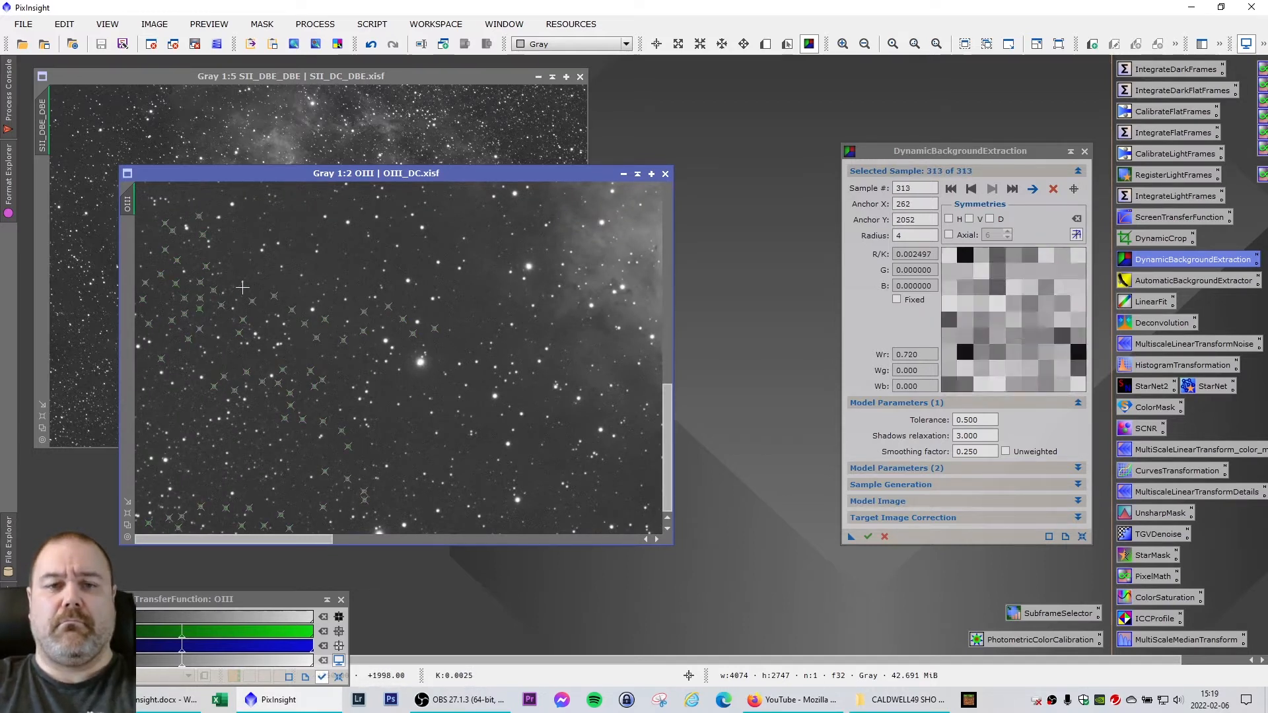
Spread samples across OIII's lower-left quadrant between the left edge and the nebula, filling remaining gaps
{"action": "left_click", "coordinate": [319, 209]}
{"action": "left_click", "coordinate": [395, 232]}
{"action": "left_click", "coordinate": [414, 295]}
{"action": "left_click", "coordinate": [429, 283]}
{"action": "left_click", "coordinate": [443, 226]}
{"action": "left_click", "coordinate": [407, 190]}
{"action": "left_click", "coordinate": [181, 192]}
{"action": "left_click", "coordinate": [156, 185]}
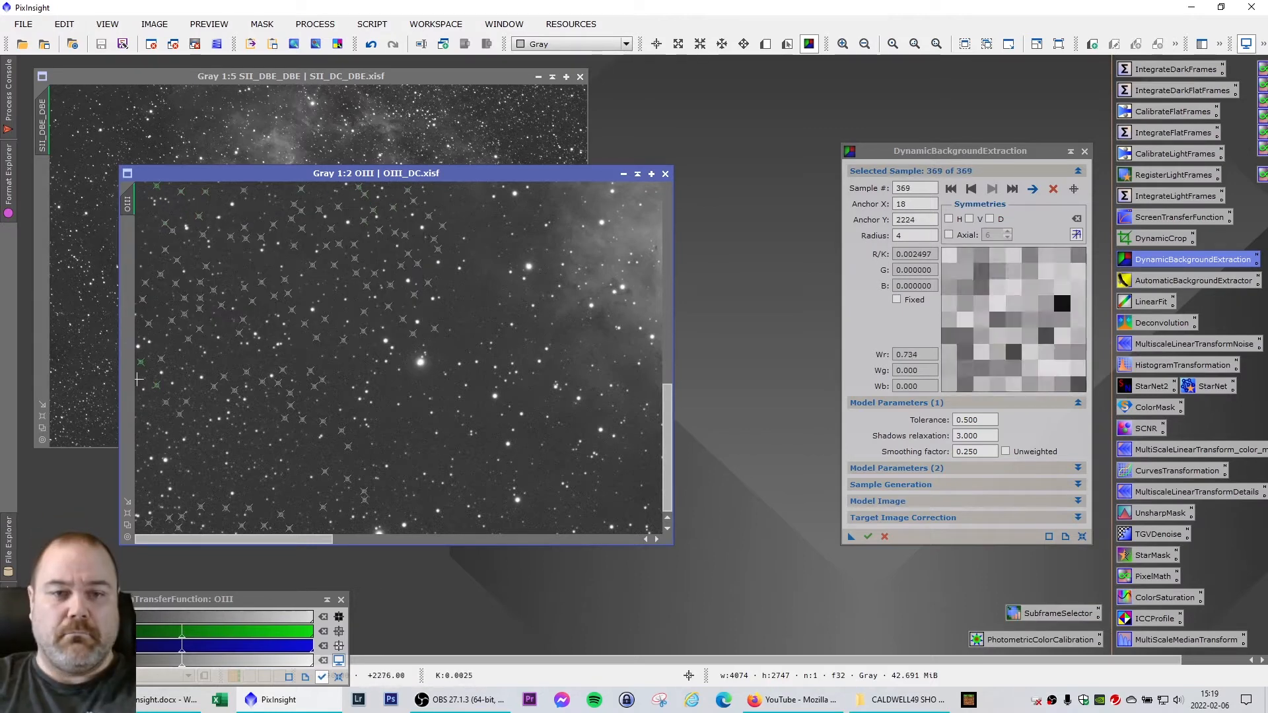
{"action": "left_click", "coordinate": [274, 493]}
{"action": "left_click", "coordinate": [262, 404]}
{"action": "left_click", "coordinate": [259, 452]}
Place samples over the dark background on OIII's left side around mid-height, staying outside the nebula
{"action": "left_click_drag", "start_coordinate": [668, 394], "coordinate": [667, 286]}
{"action": "left_click", "coordinate": [319, 404]}
{"action": "left_click", "coordinate": [474, 240]}
{"action": "left_click", "coordinate": [175, 469]}
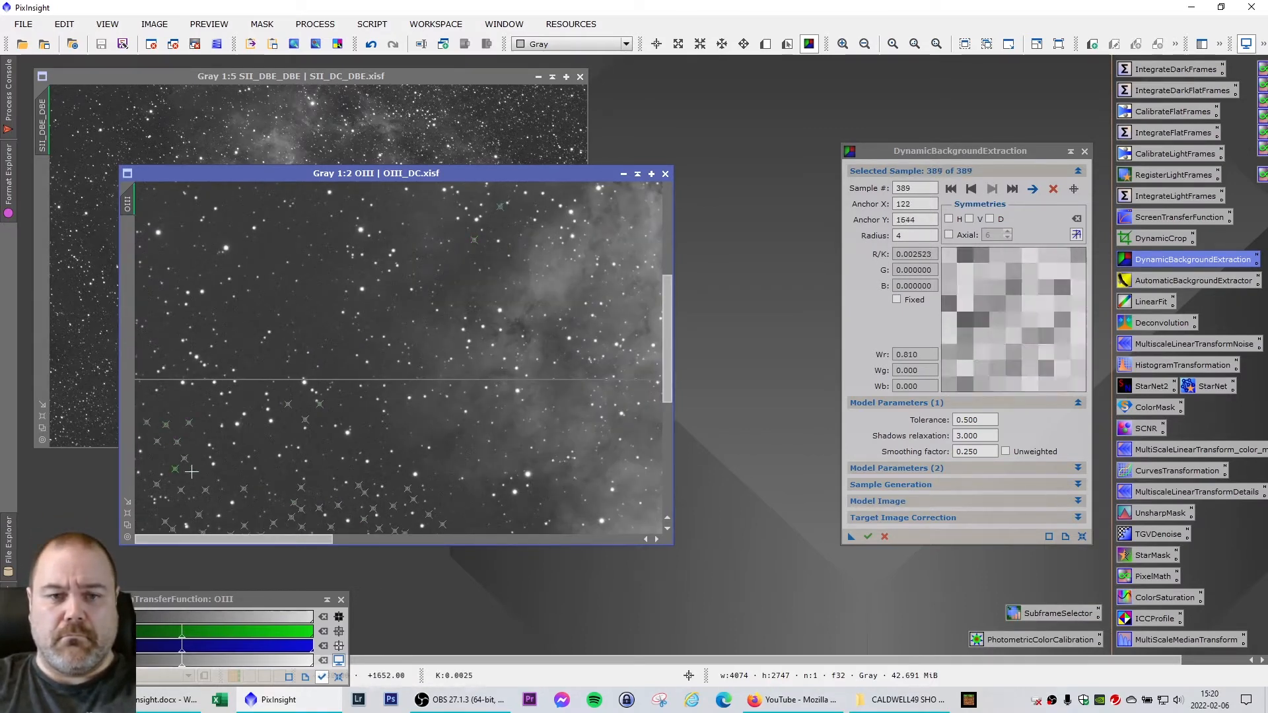
{"action": "left_click", "coordinate": [194, 471]}
{"action": "left_click", "coordinate": [170, 398]}
{"action": "left_click", "coordinate": [281, 429]}
{"action": "left_click", "coordinate": [269, 366]}
{"action": "left_click", "coordinate": [257, 312]}
{"action": "left_click", "coordinate": [302, 314]}
{"action": "left_click", "coordinate": [286, 273]}
{"action": "left_click", "coordinate": [268, 229]}
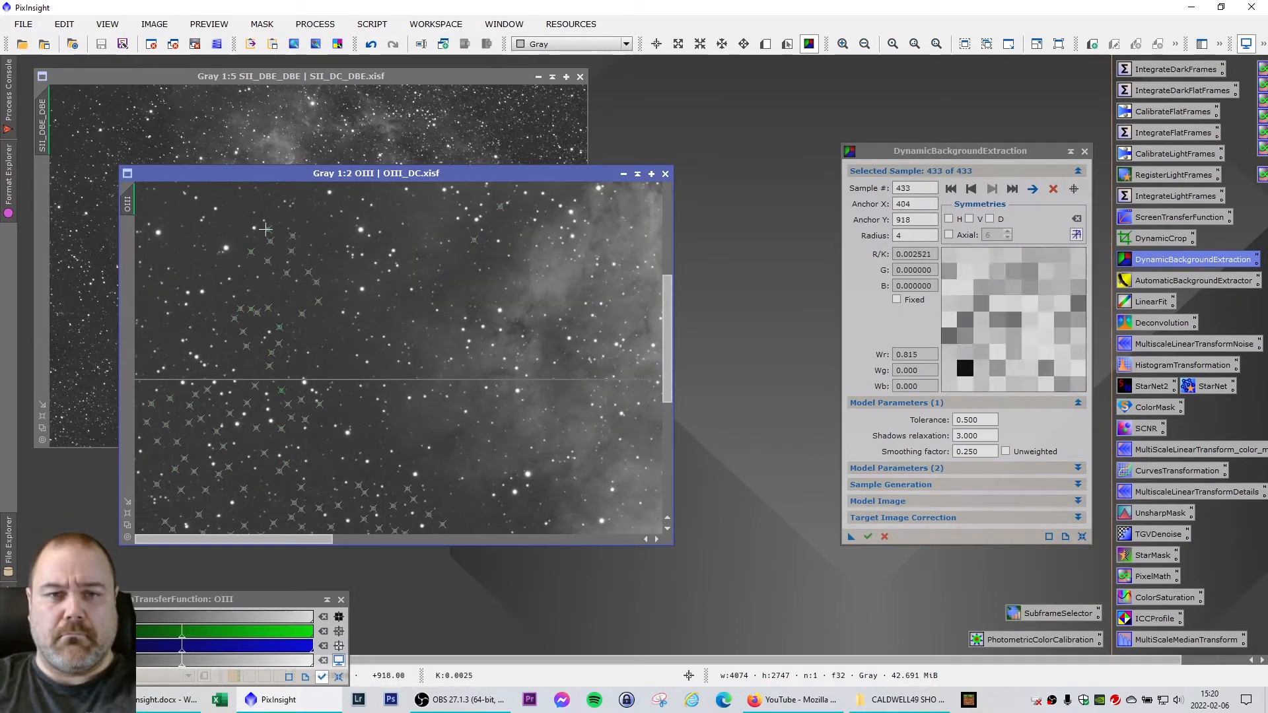
Continue the samples up OIII's left side into its upper-left area, keeping them off stars
{"action": "left_click", "coordinate": [235, 230]}
{"action": "left_click", "coordinate": [182, 271]}
{"action": "left_click", "coordinate": [157, 296]}
{"action": "left_click", "coordinate": [205, 337]}
{"action": "left_click_drag", "start_coordinate": [667, 337], "coordinate": [667, 248]}
{"action": "left_click", "coordinate": [205, 409]}
{"action": "left_click", "coordinate": [231, 382]}
{"action": "left_click", "coordinate": [262, 382]}
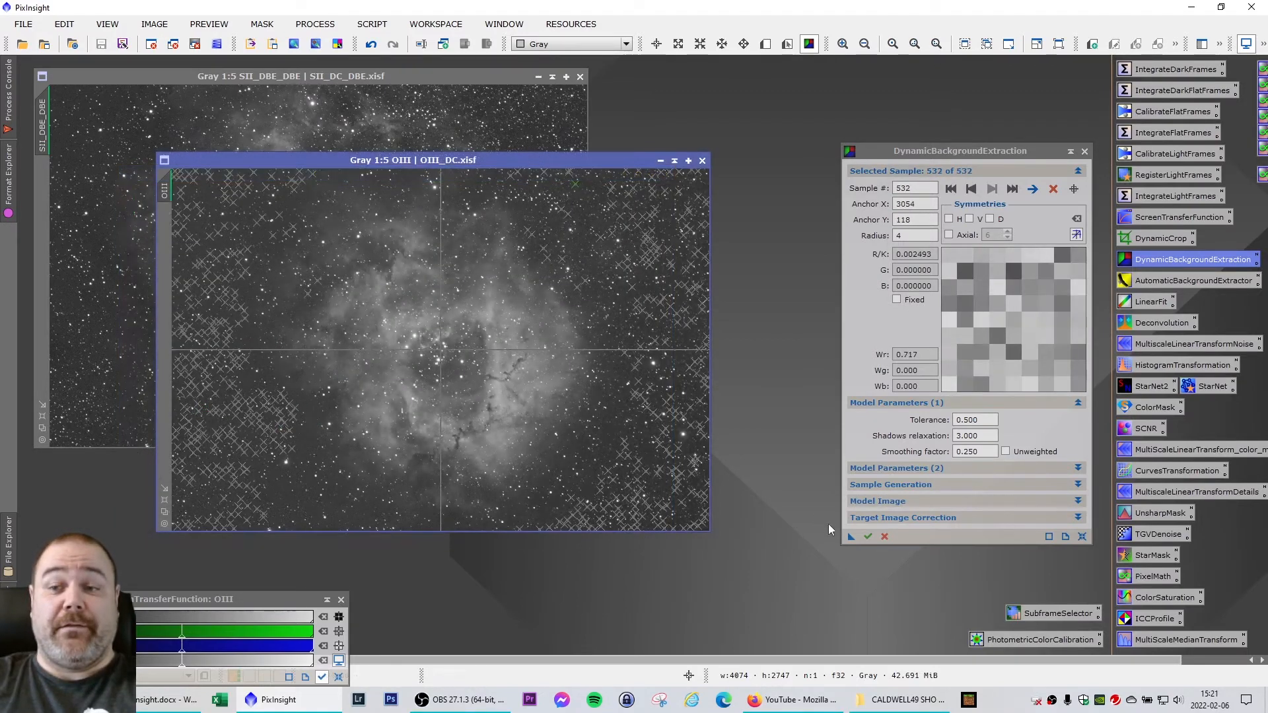
Apply DynamicBackgroundExtraction to the OIII image and close the generated OIII_background model
{"action": "left_click_drag", "start_coordinate": [850, 538], "coordinate": [338, 198]}
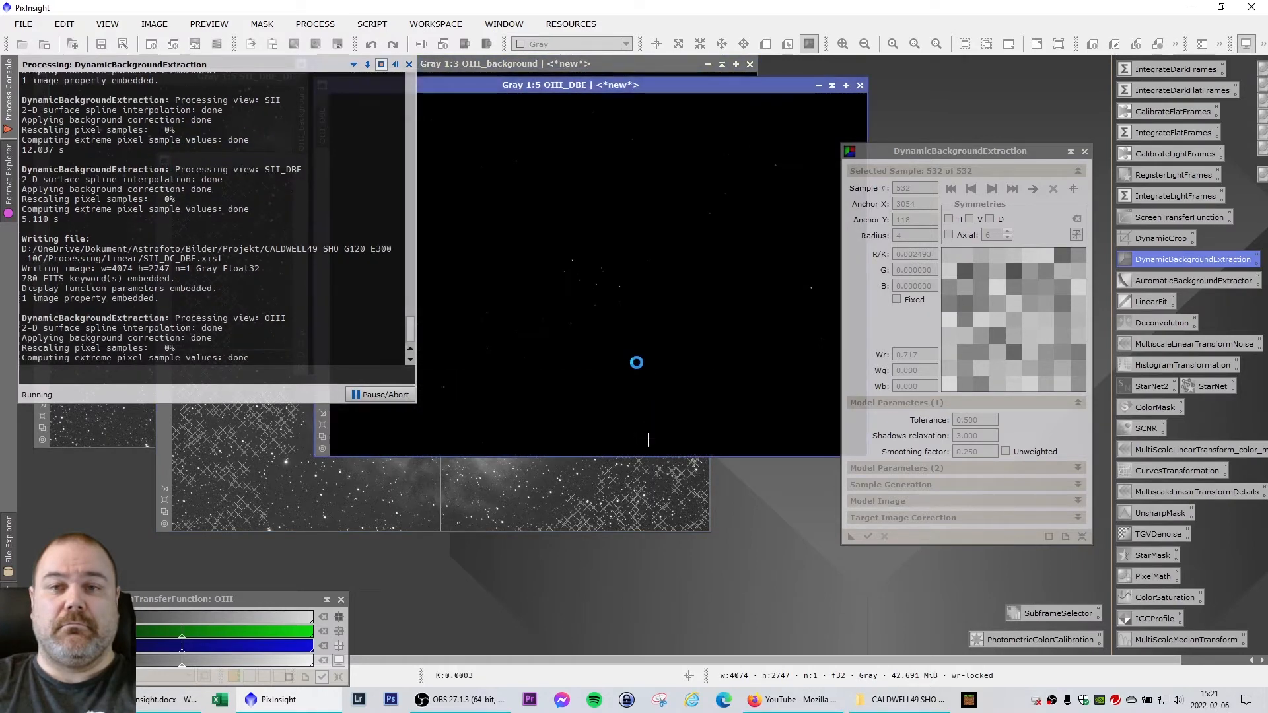
{"action": "left_click_drag", "start_coordinate": [637, 86], "coordinate": [574, 256]}
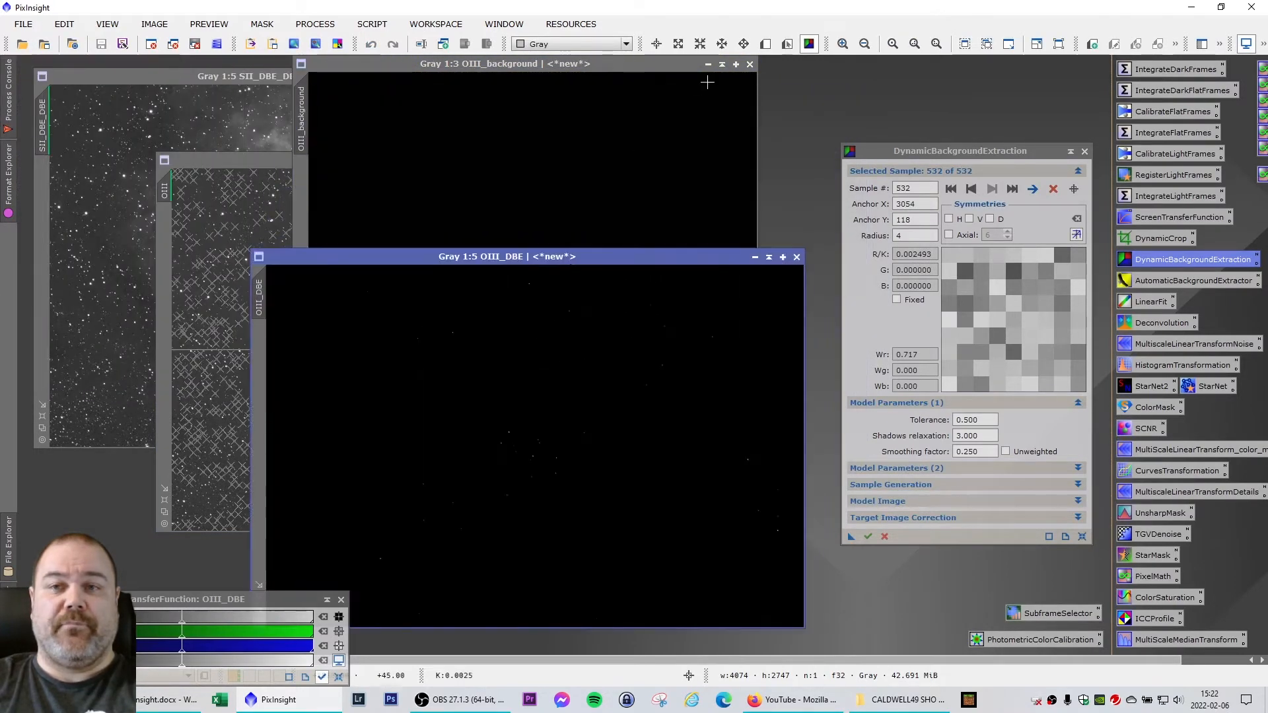
{"action": "left_click_drag", "start_coordinate": [657, 65], "coordinate": [437, 120]}
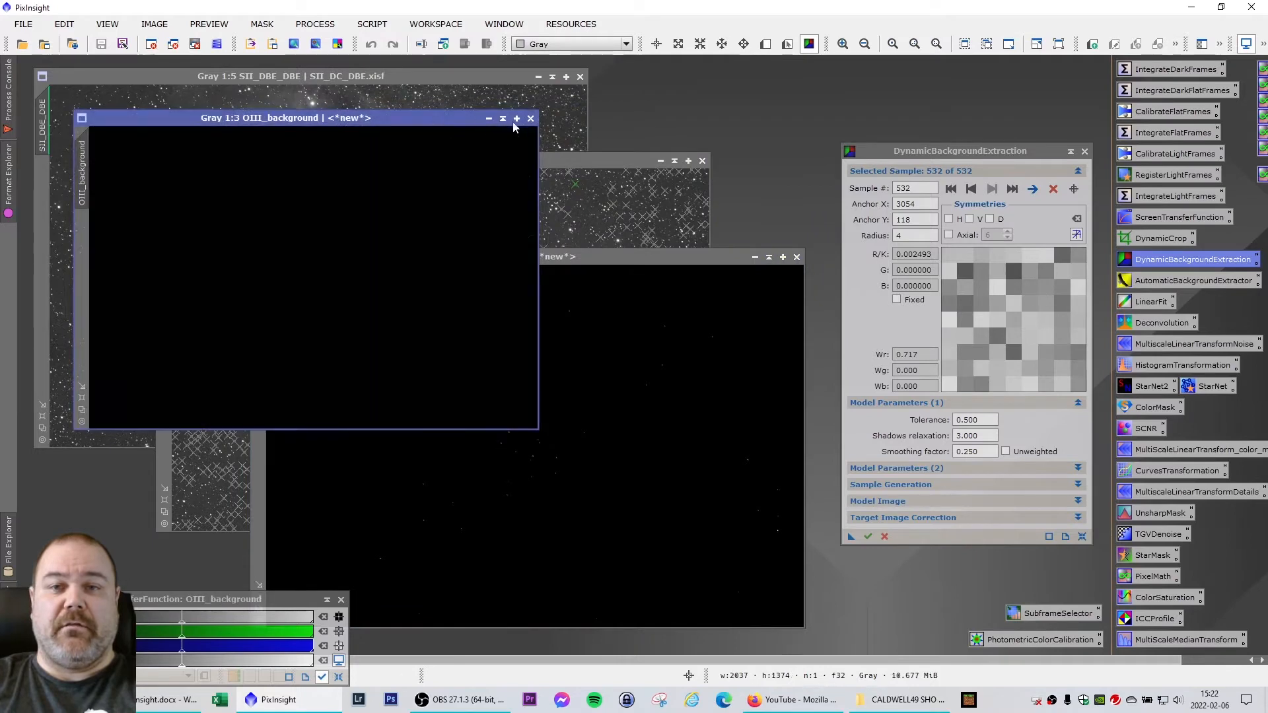
{"action": "left_click", "coordinate": [530, 118]}
Autostretch the OIII_DBE image and end the active DynamicBackgroundExtraction session
{"action": "left_click_drag", "start_coordinate": [592, 265], "coordinate": [592, 217]}
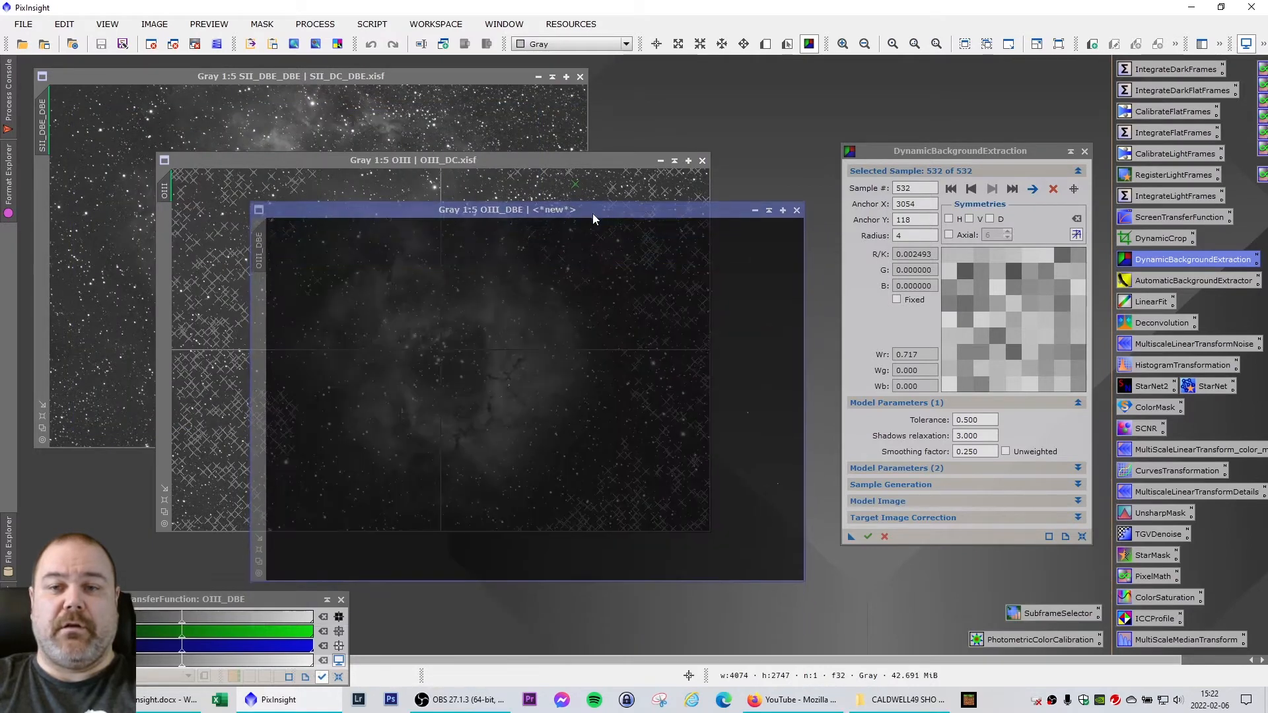
{"action": "key", "text": "ctrl+a"}
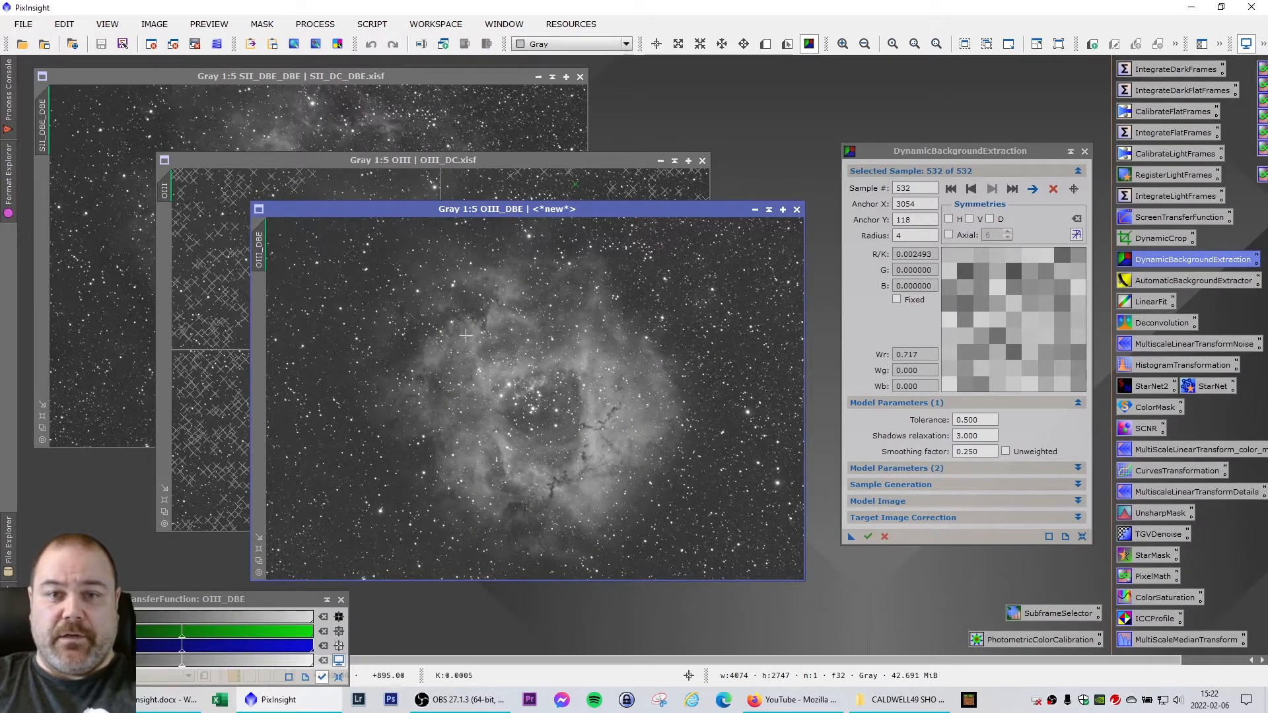
{"action": "left_click", "coordinate": [1085, 152]}
{"action": "left_click", "coordinate": [603, 369]}
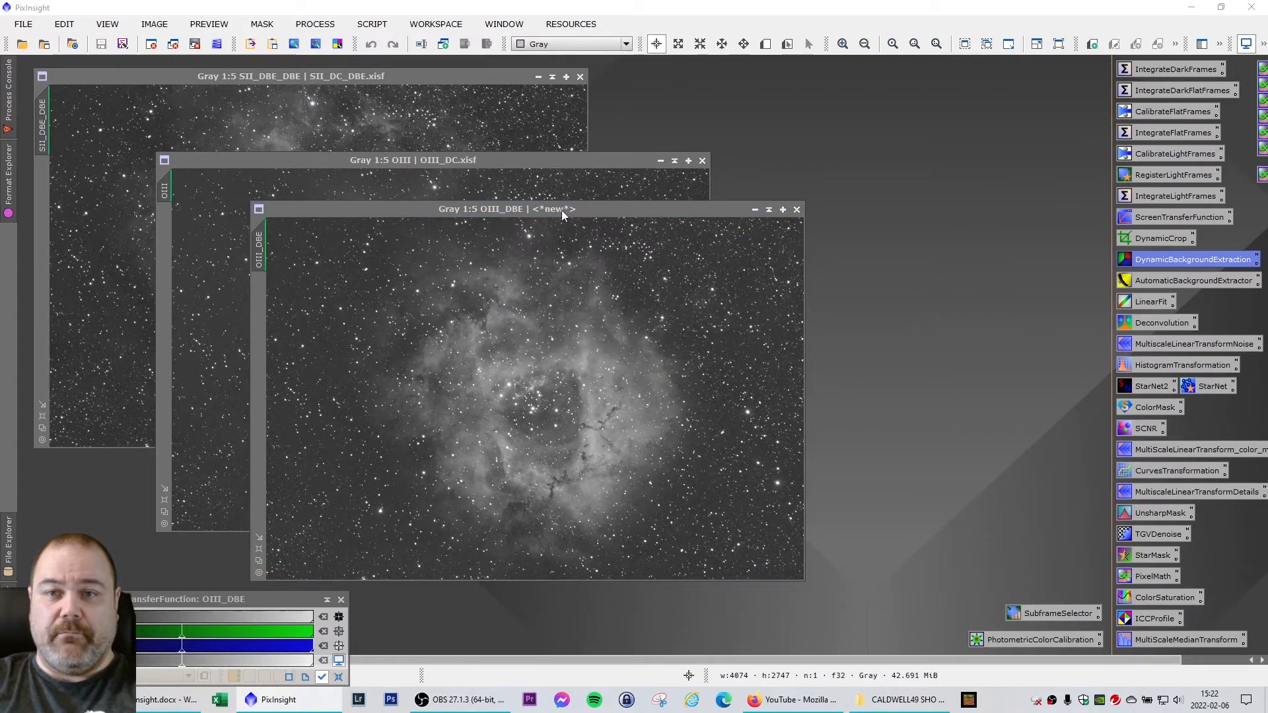
Compare OIII_DBE side by side with the original OIII image and close the original without keeping its process history
{"action": "left_click_drag", "start_coordinate": [561, 210], "coordinate": [954, 159]}
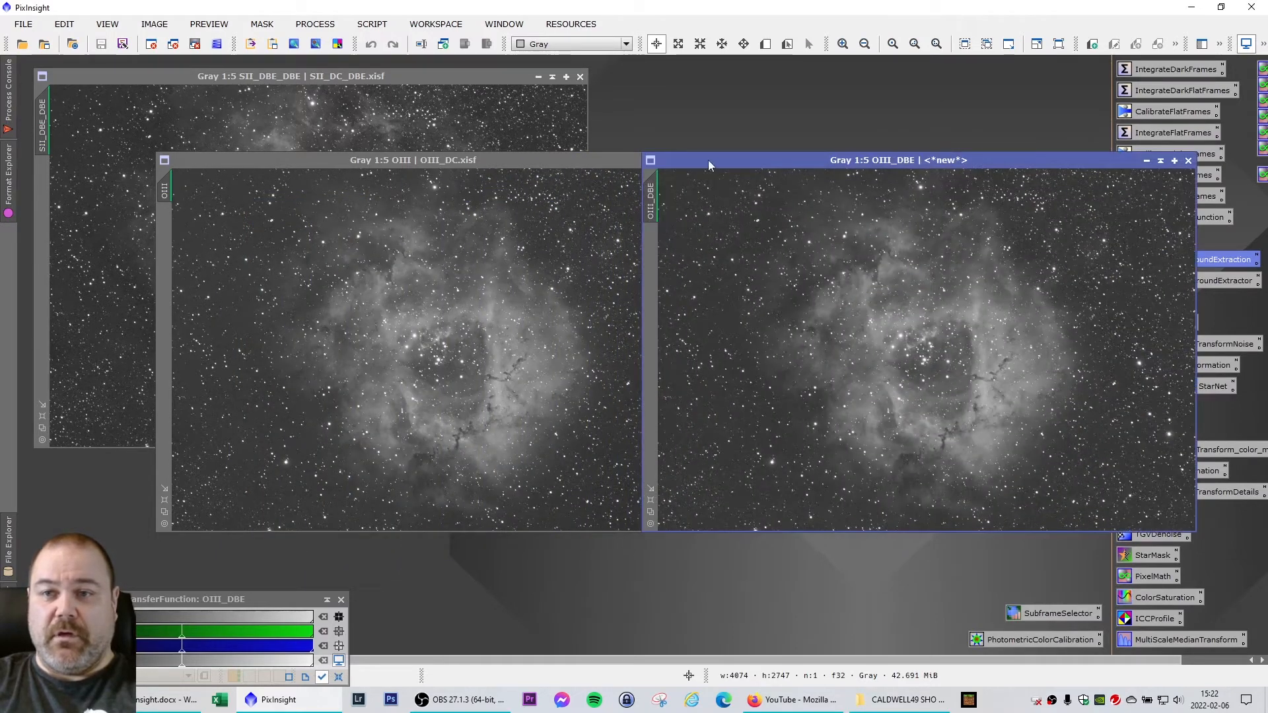
{"action": "left_click", "coordinate": [552, 161]}
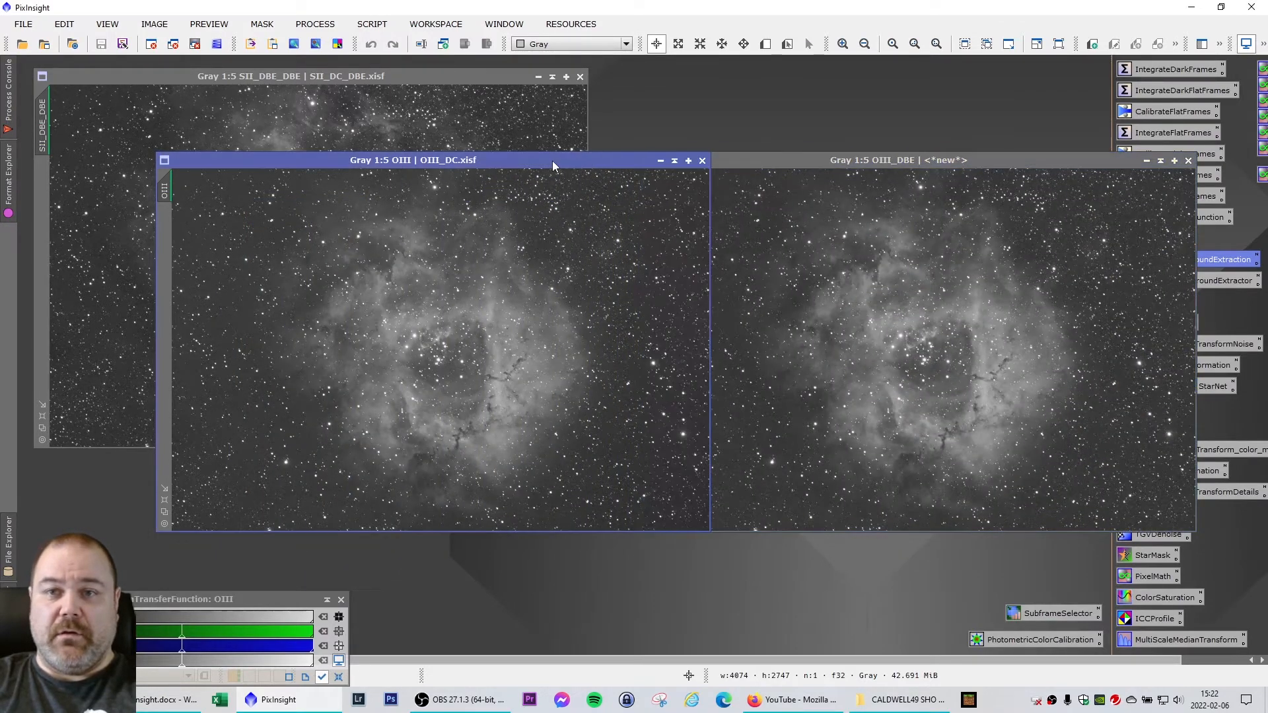
{"action": "left_click", "coordinate": [702, 160]}
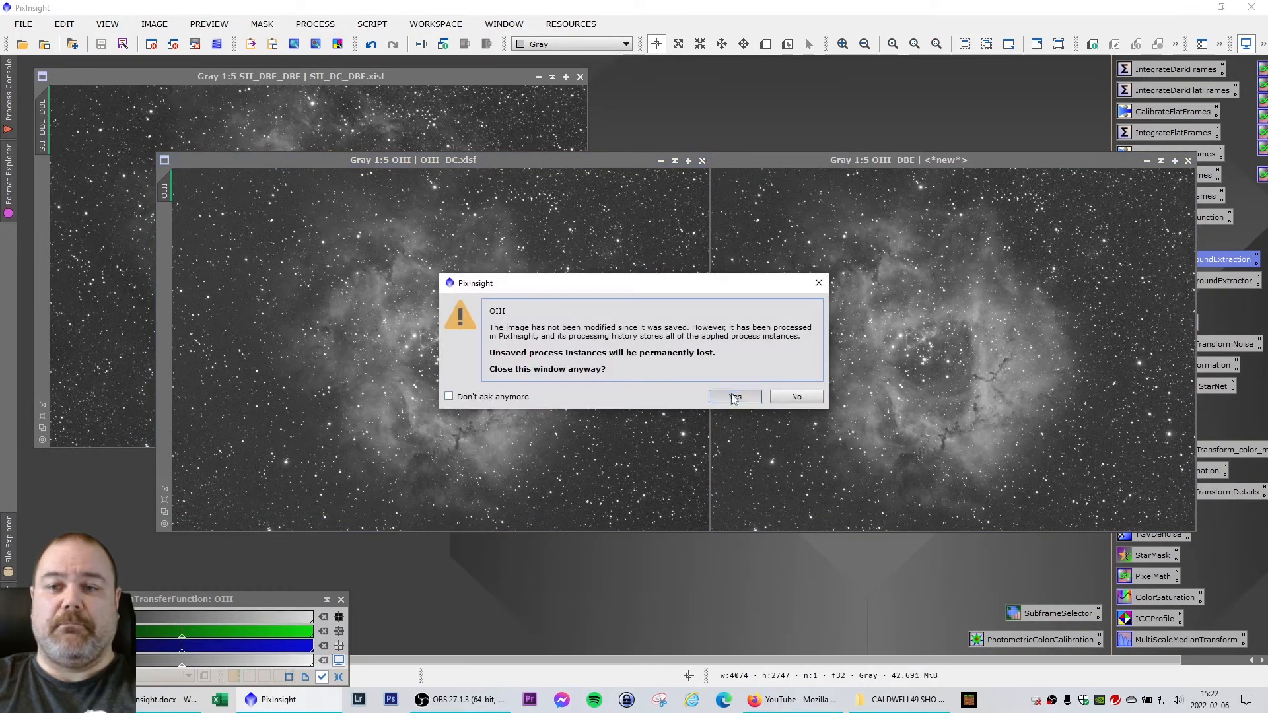
{"action": "left_click", "coordinate": [732, 396]}
{"action": "left_click_drag", "start_coordinate": [885, 160], "coordinate": [460, 144]}
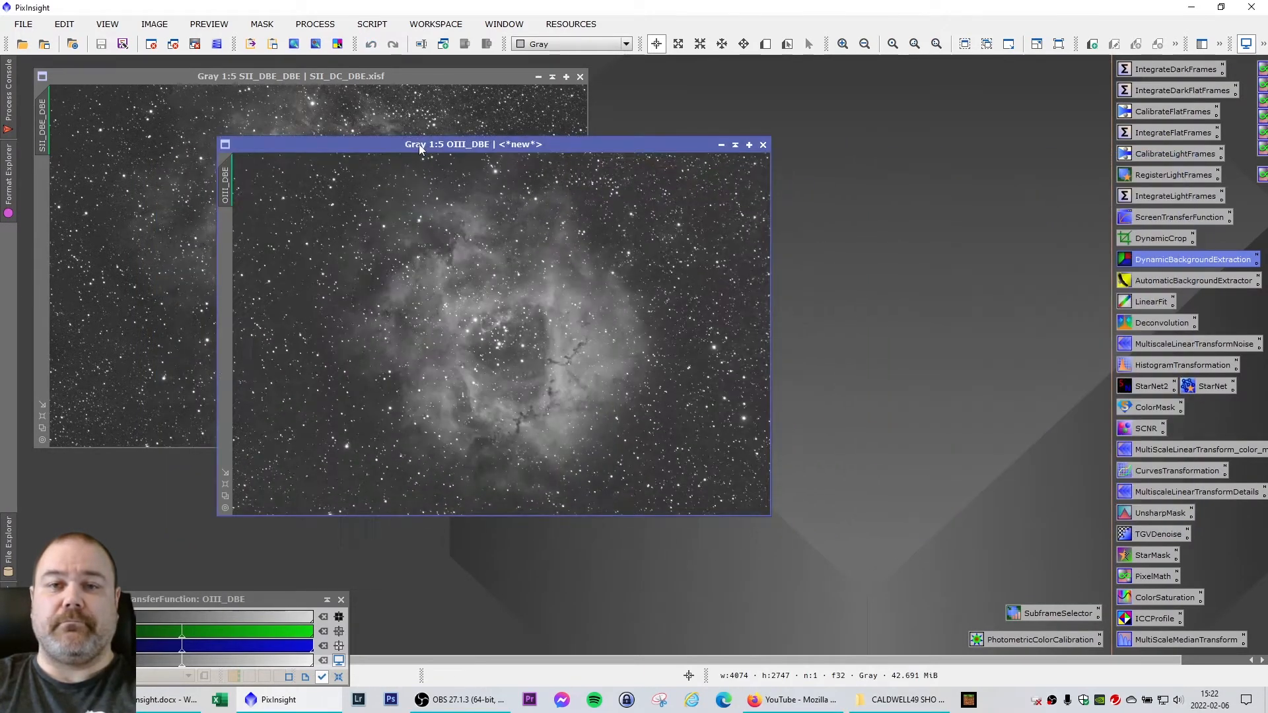
Save the OIII_DBE image as OIII_DC_DBE.xisf in the linear folder using 32-bit IEEE 754 floating point
{"action": "left_click", "coordinate": [24, 24]}
{"action": "left_click", "coordinate": [85, 157]}
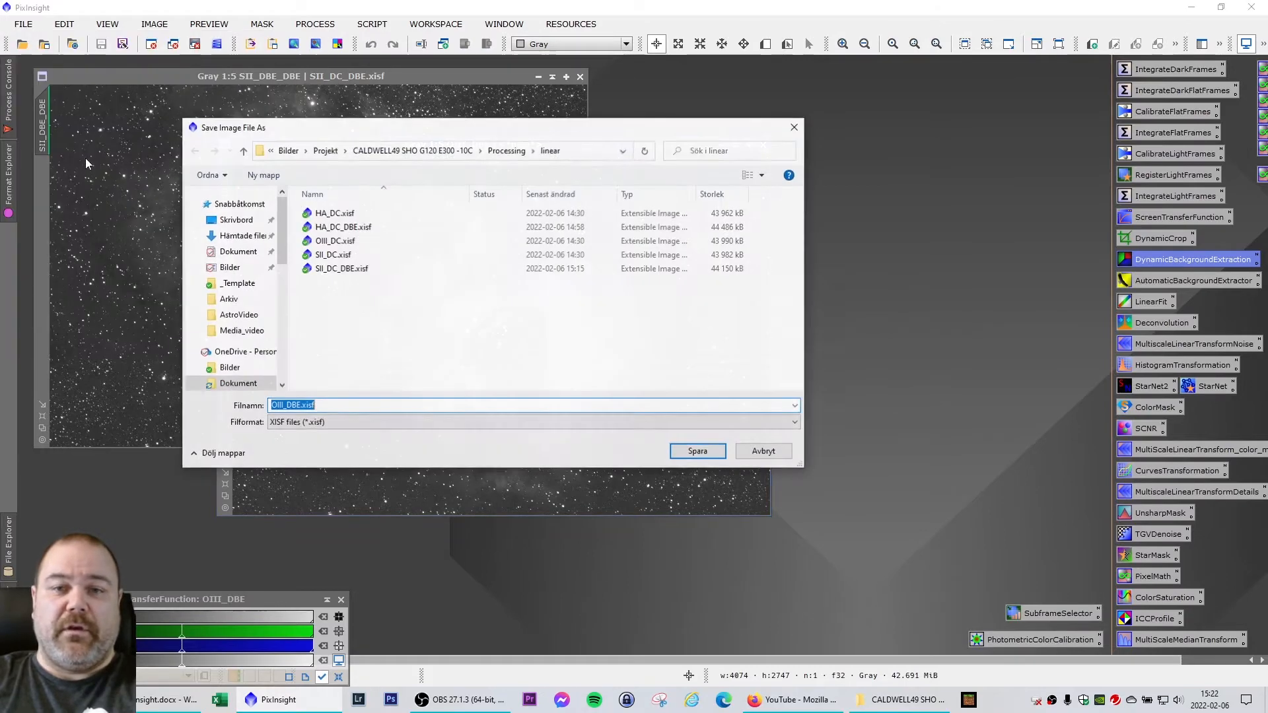
{"action": "key", "text": "Left"}
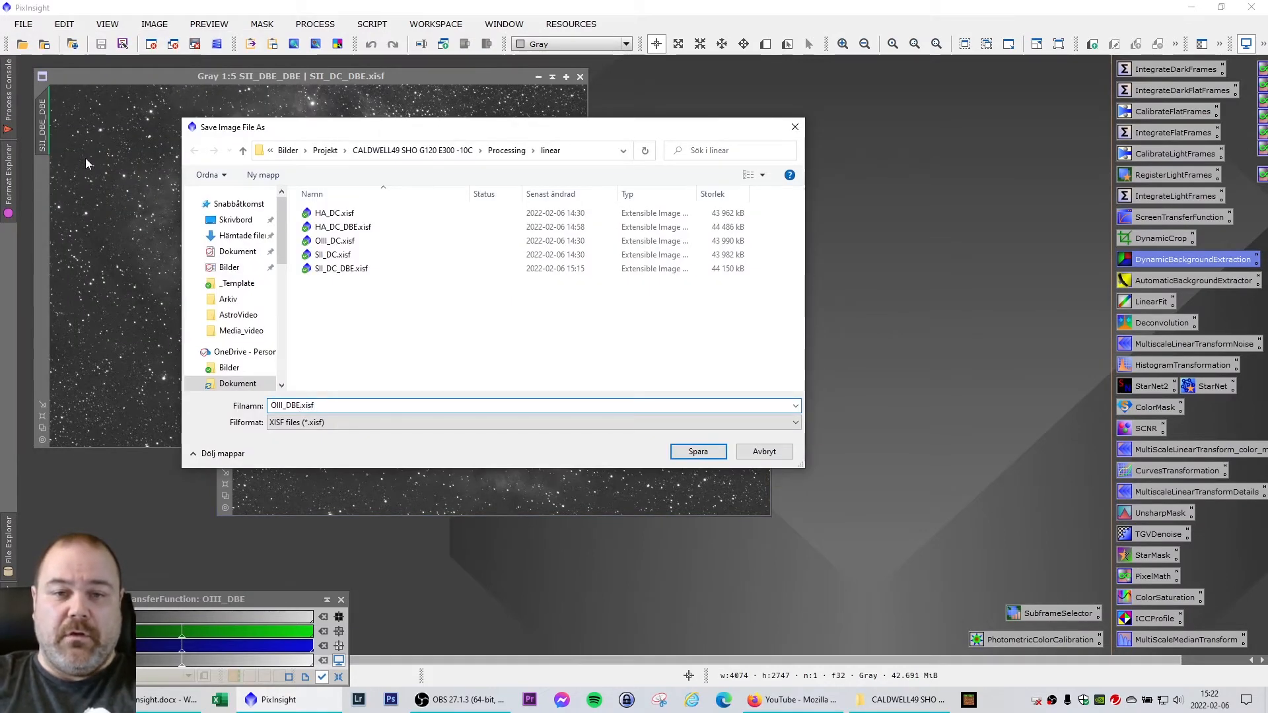
{"action": "type", "text": "DC_"}
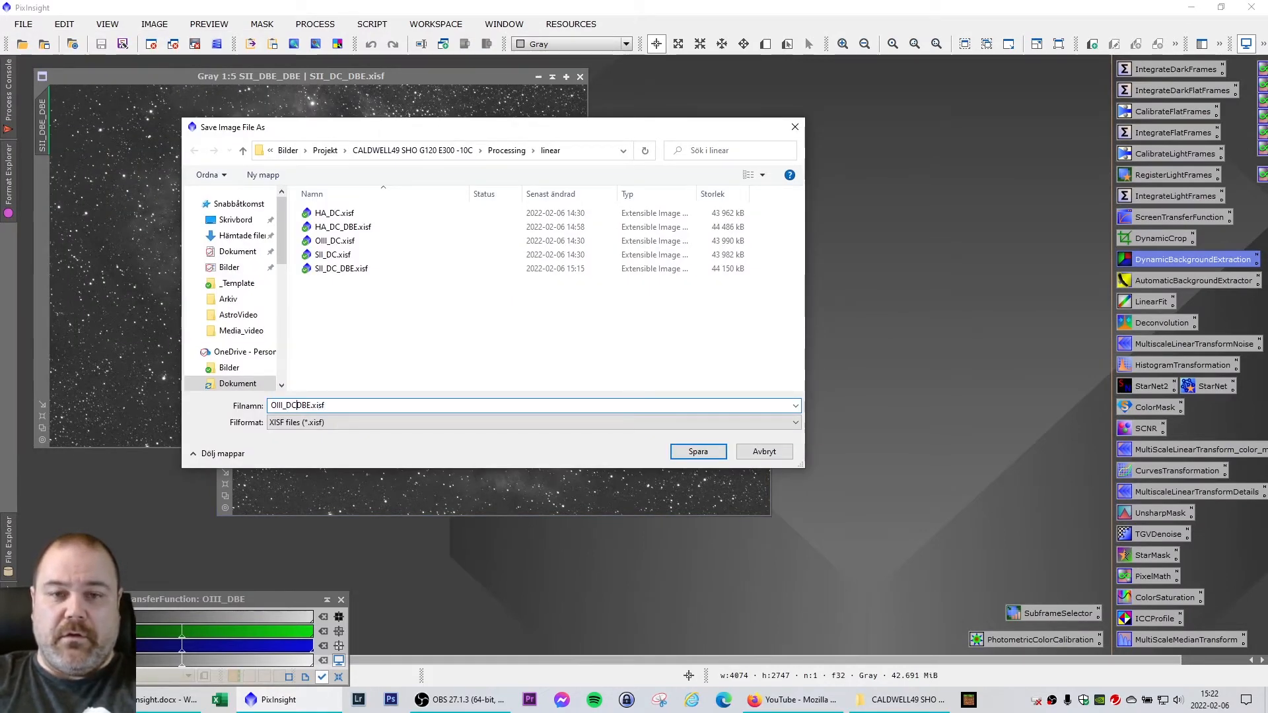
{"action": "key", "text": "Return"}
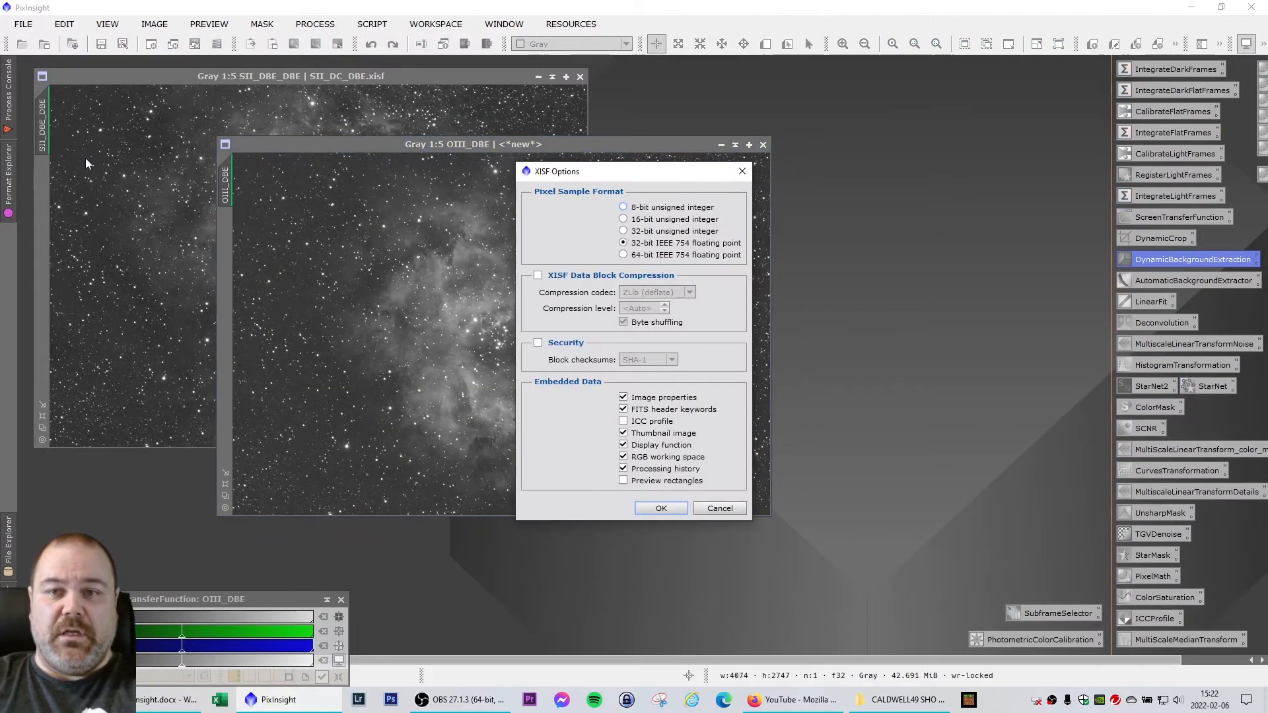
{"action": "left_click", "coordinate": [668, 509]}
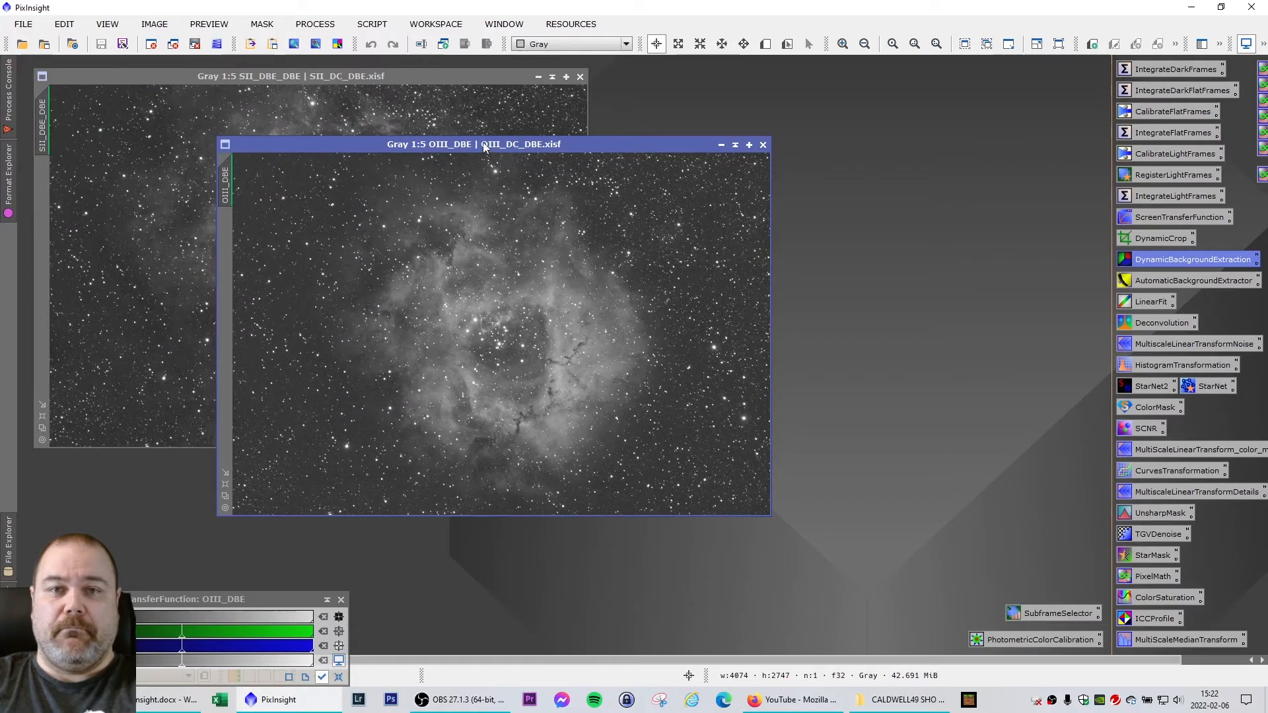
{"action": "left_click_drag", "start_coordinate": [484, 142], "coordinate": [855, 120]}
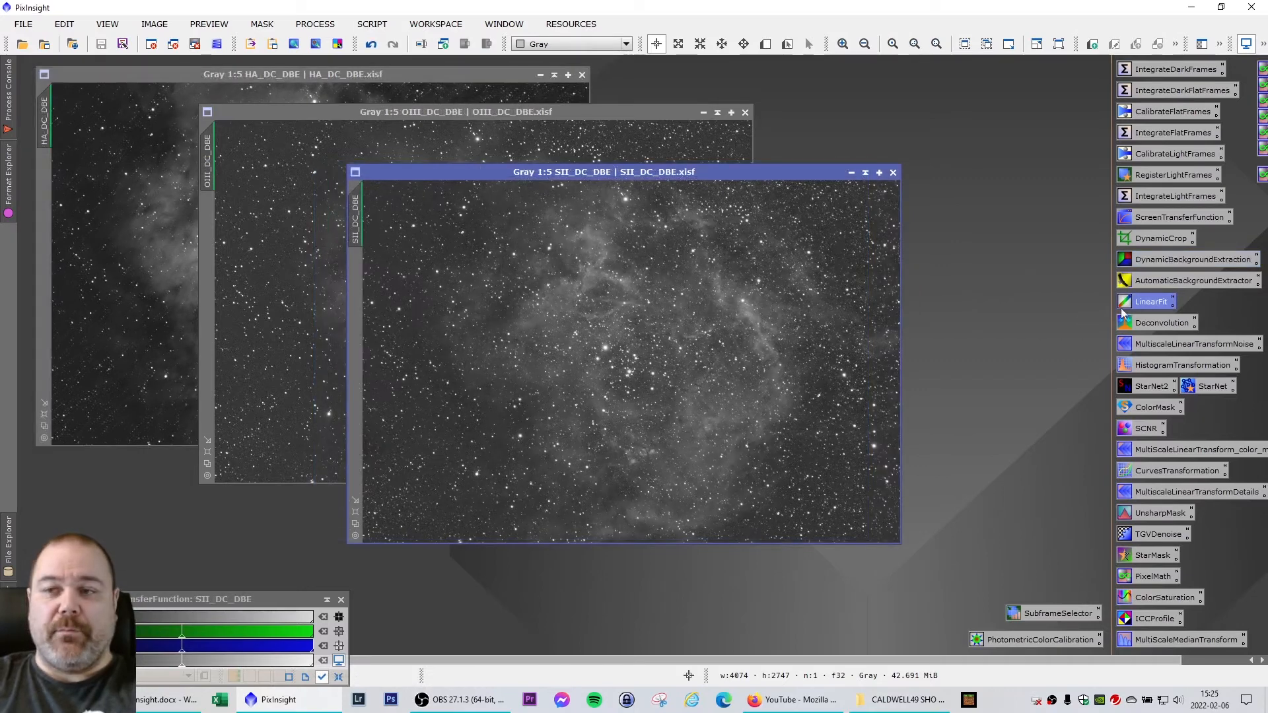
Open the LinearFit process and set HA_DC_DBE as its reference image
{"action": "double_click", "coordinate": [1144, 305]}
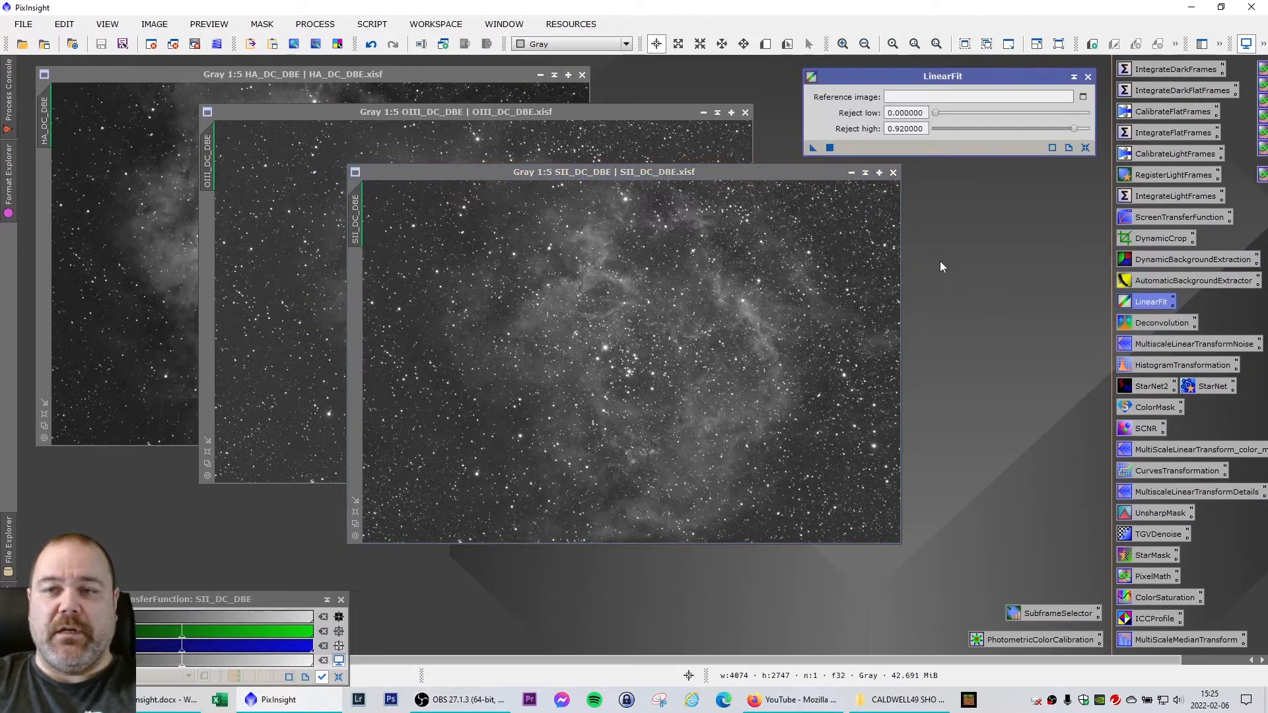
{"action": "left_click_drag", "start_coordinate": [913, 76], "coordinate": [907, 75]}
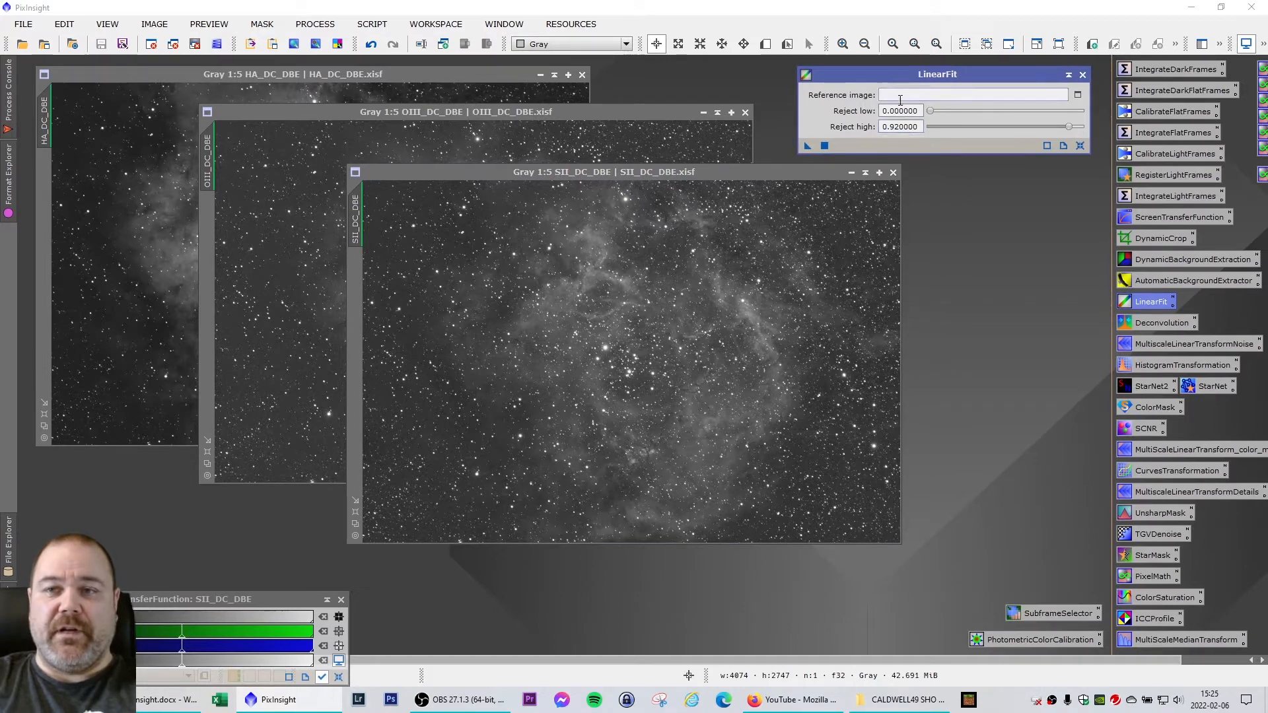
{"action": "left_click", "coordinate": [1078, 95]}
{"action": "left_click", "coordinate": [604, 326]}
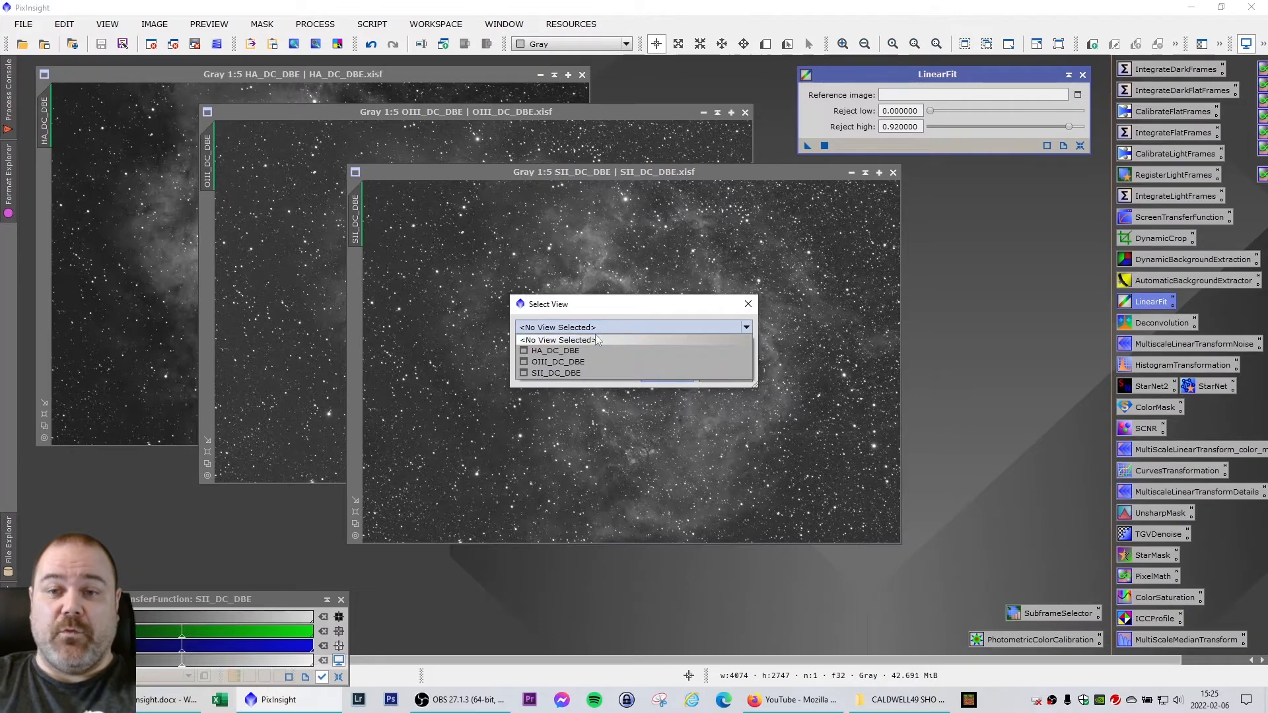
{"action": "left_click", "coordinate": [548, 350]}
{"action": "left_click", "coordinate": [667, 376]}
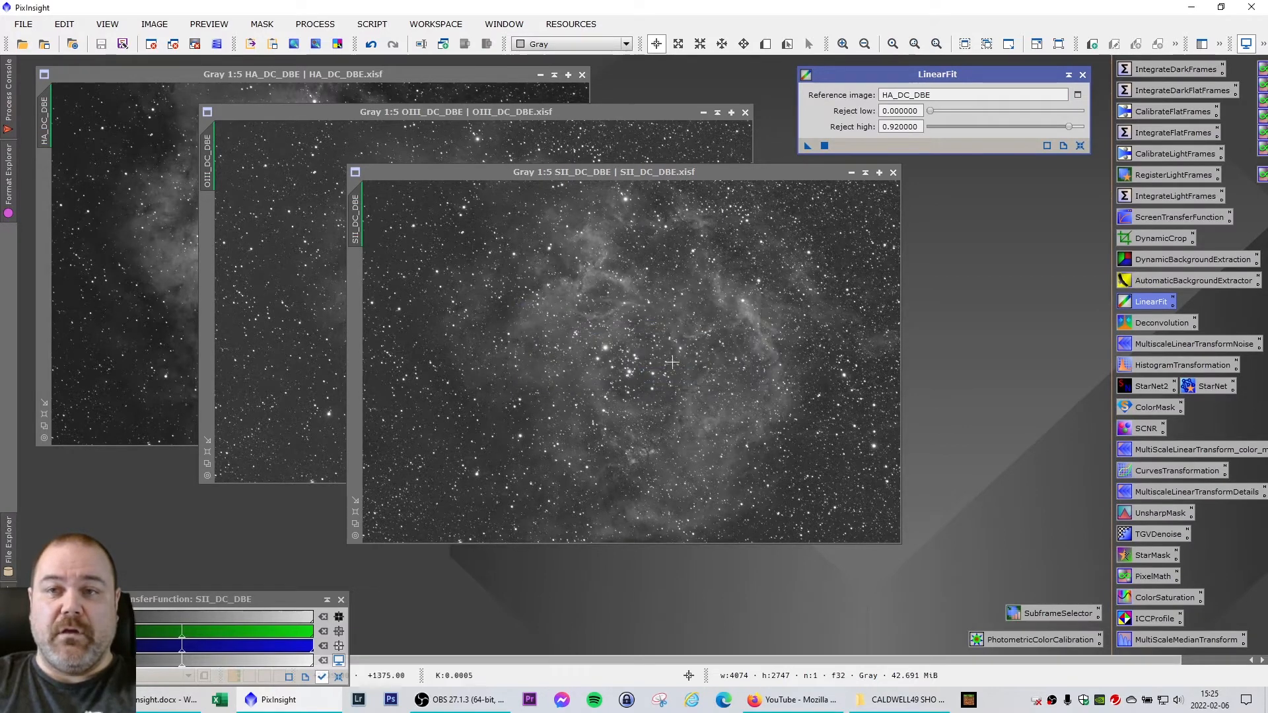
Rearrange the image windows and apply LinearFit to OIII_DC_DBE with HA_DC_DBE as reference
{"action": "left_click_drag", "start_coordinate": [698, 179], "coordinate": [812, 255]}
{"action": "left_click_drag", "start_coordinate": [564, 112], "coordinate": [402, 81]}
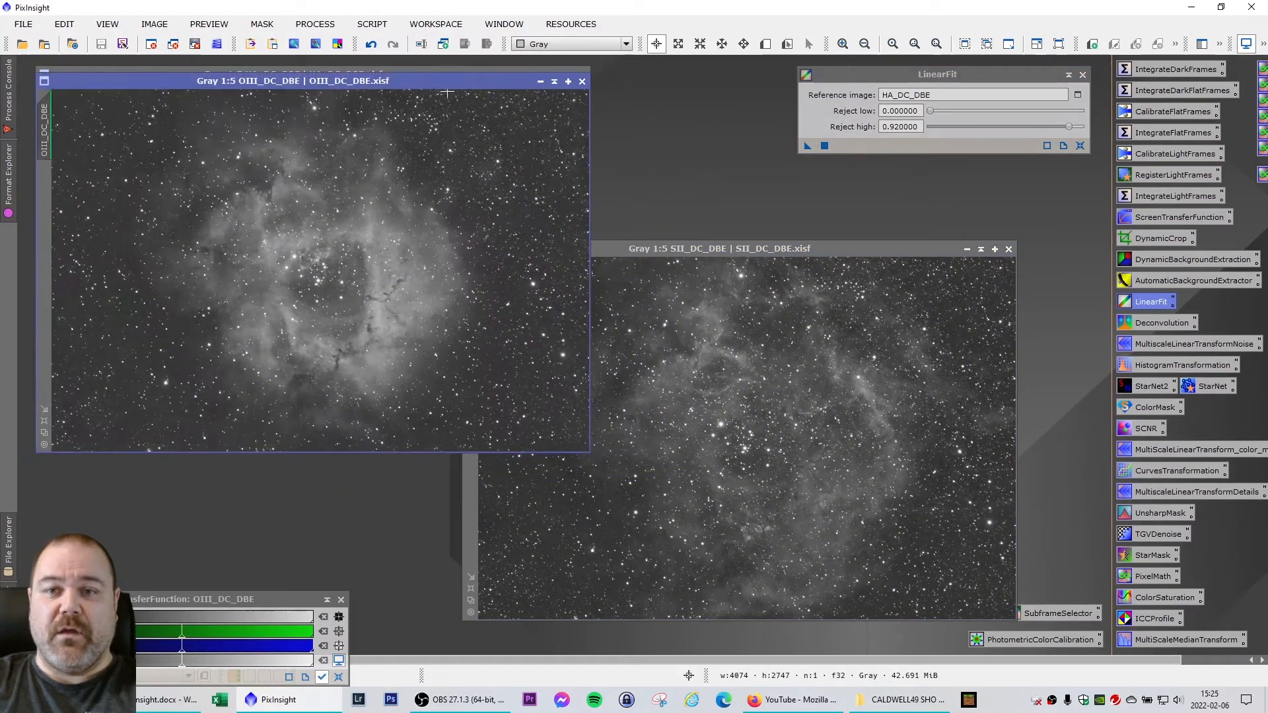
{"action": "left_click_drag", "start_coordinate": [722, 248], "coordinate": [431, 259]}
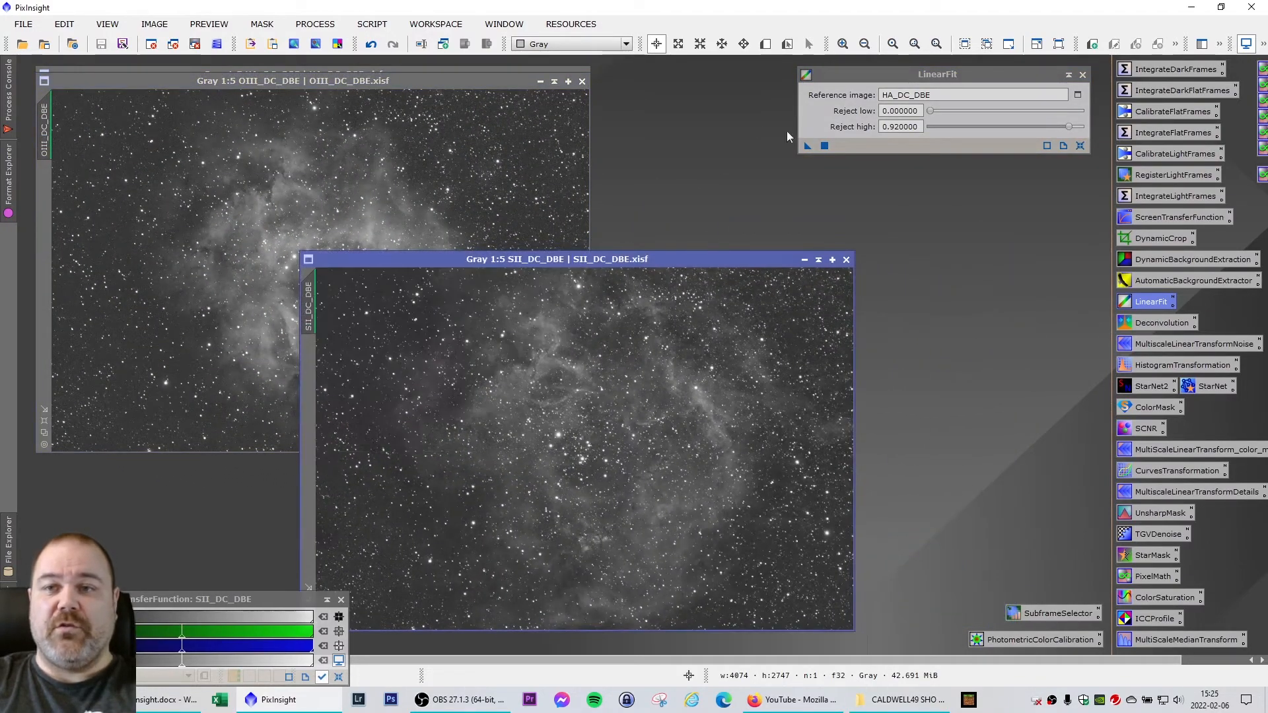
{"action": "left_click_drag", "start_coordinate": [529, 85], "coordinate": [679, 86]}
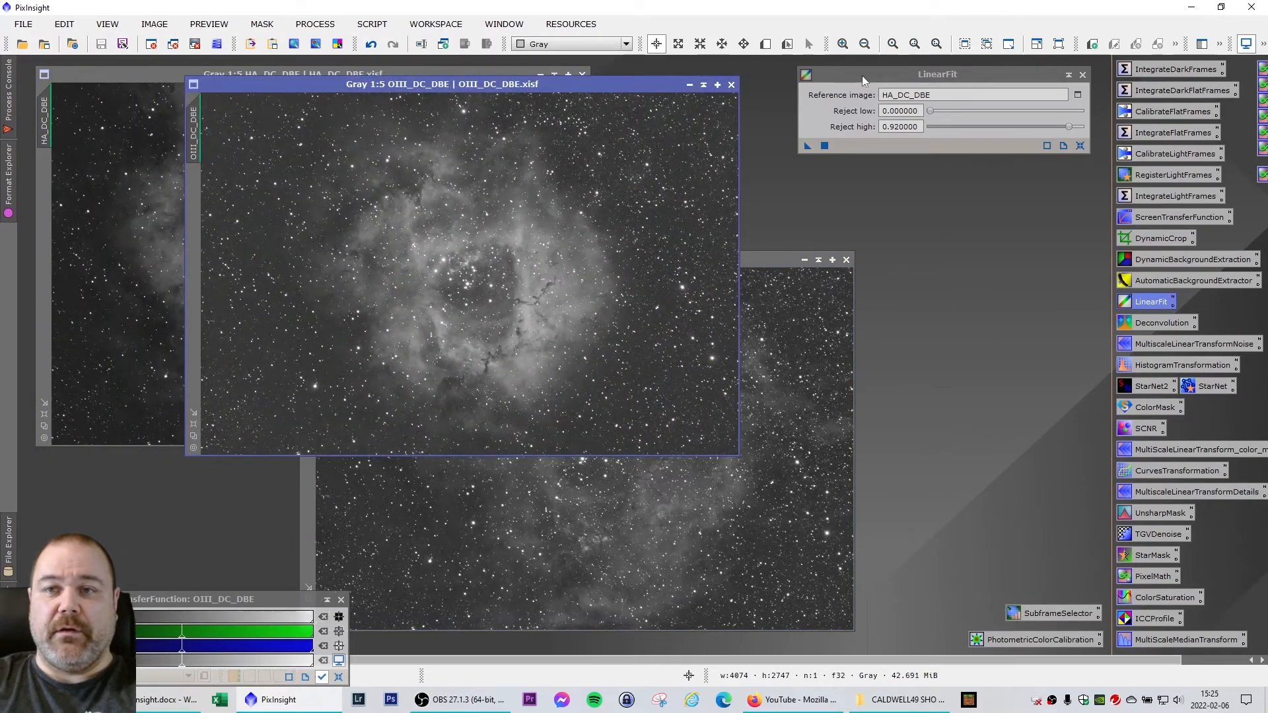
{"action": "left_click", "coordinate": [862, 76]}
{"action": "left_click_drag", "start_coordinate": [808, 146], "coordinate": [565, 184]}
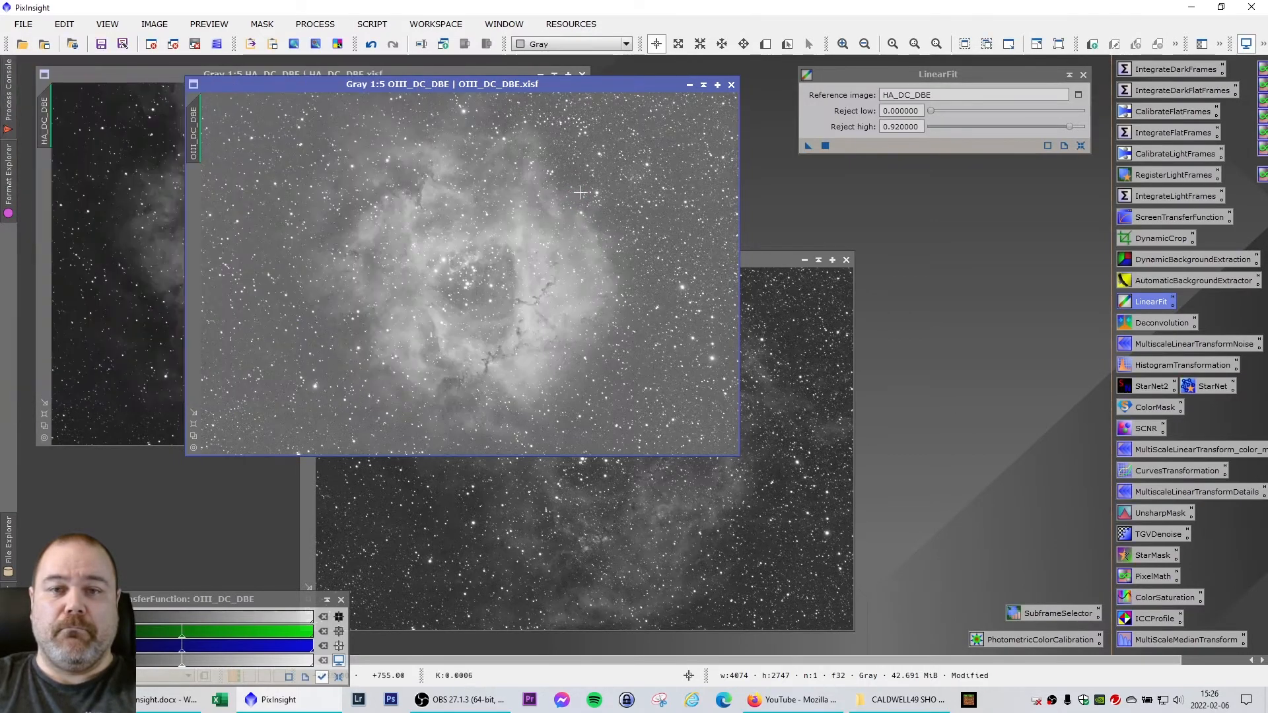
Apply the same LinearFit to SII_DC_DBE and close the LinearFit process
{"action": "left_click_drag", "start_coordinate": [636, 86], "coordinate": [609, 101]}
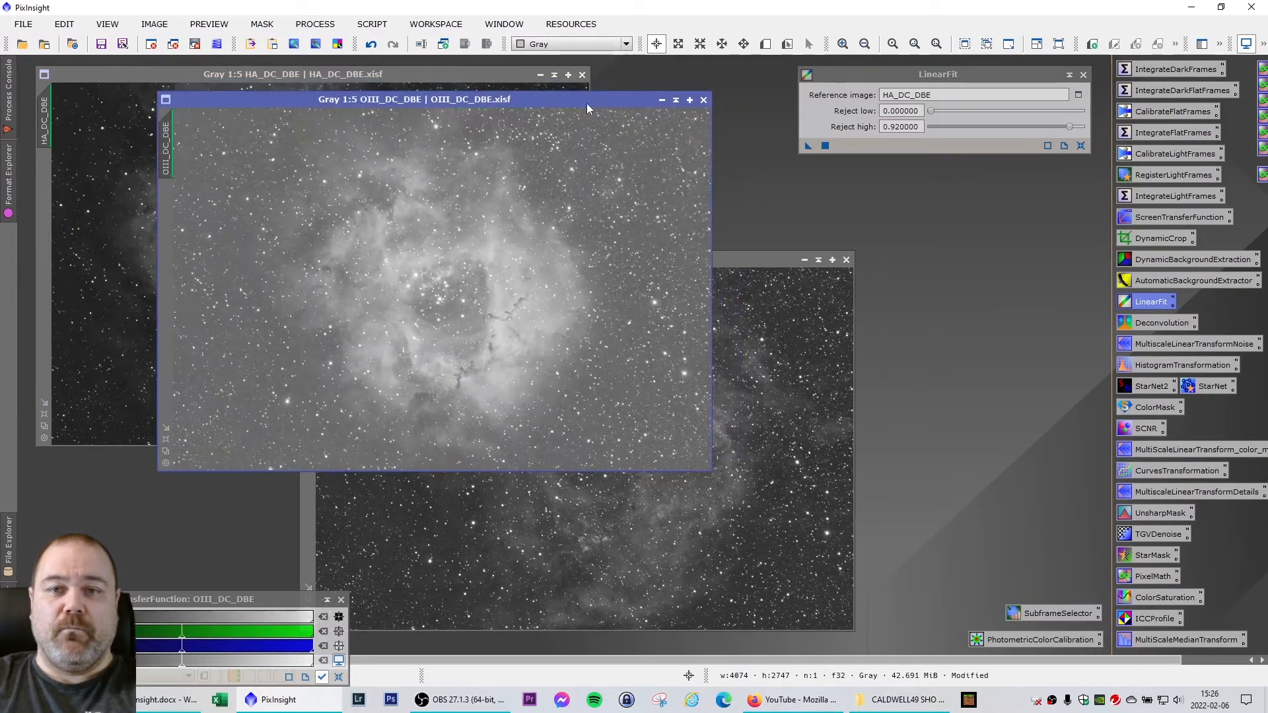
{"action": "left_click_drag", "start_coordinate": [749, 258], "coordinate": [694, 182]}
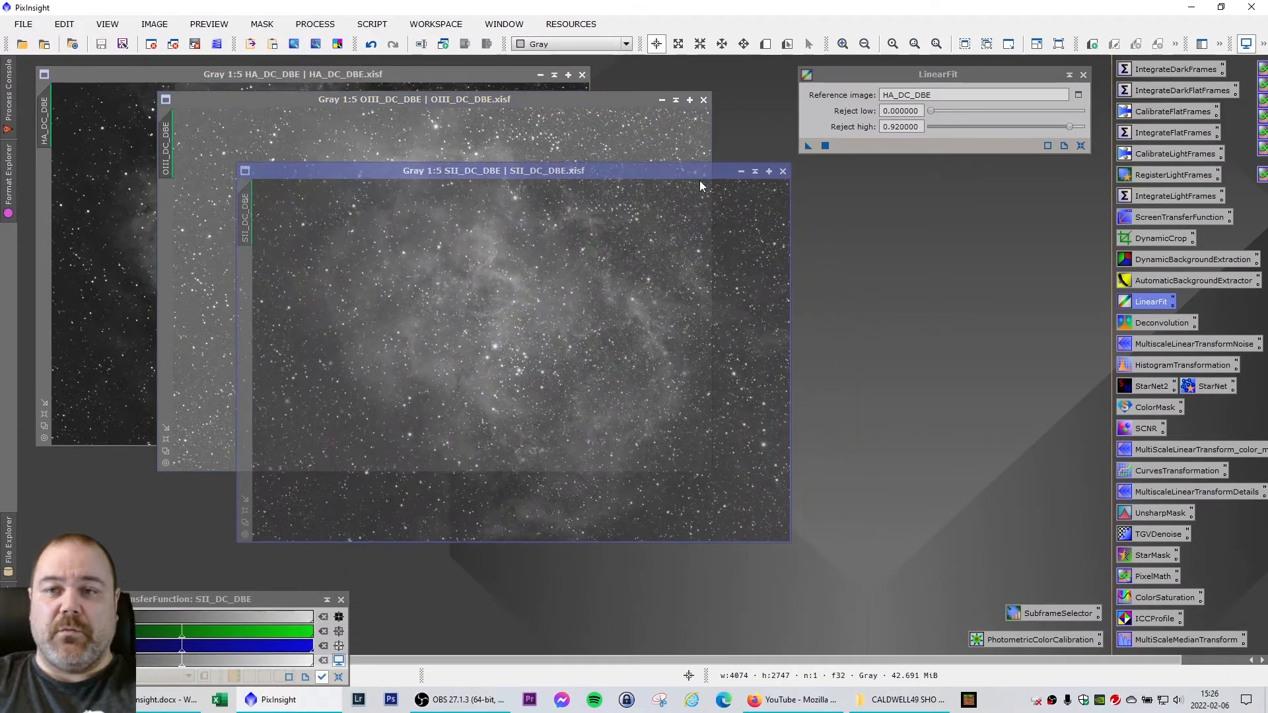
{"action": "left_click_drag", "start_coordinate": [809, 145], "coordinate": [562, 307]}
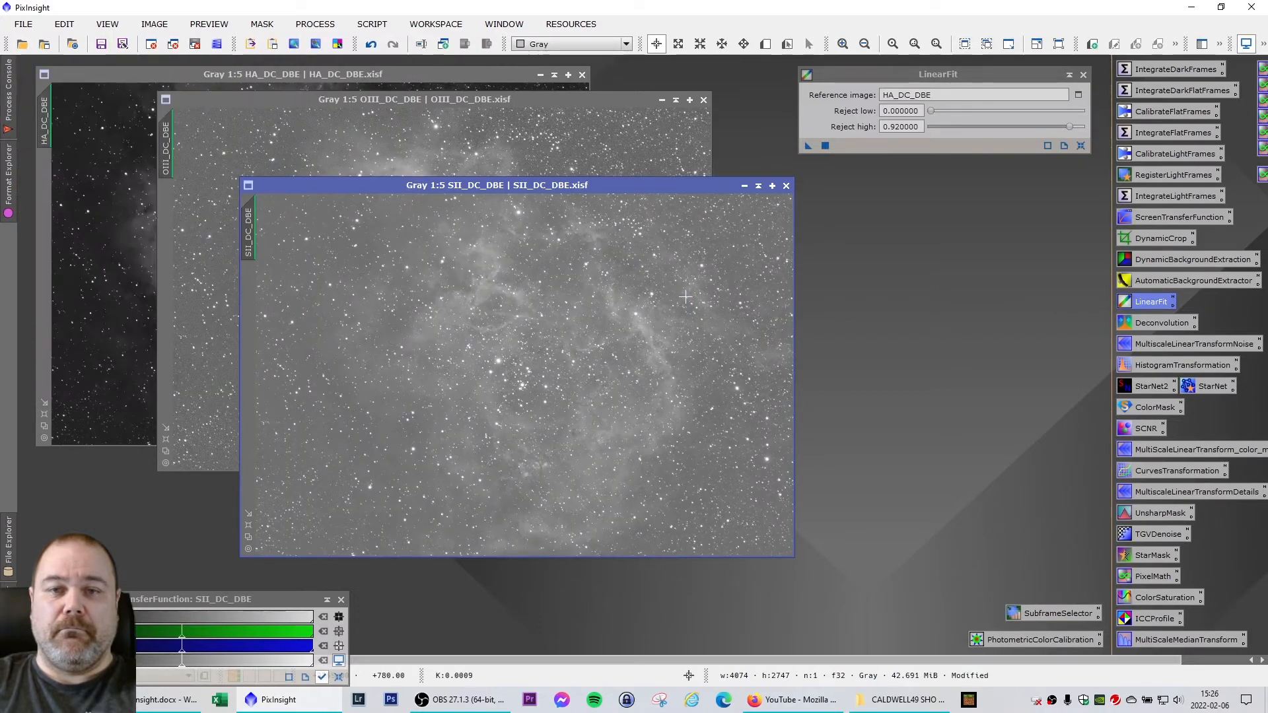
{"action": "left_click", "coordinate": [1084, 74]}
Place OIII_DC_DBE and SII_DC_DBE side by side, then reset and reapply the automatic screen stretch on both
{"action": "left_click_drag", "start_coordinate": [531, 187], "coordinate": [925, 200]}
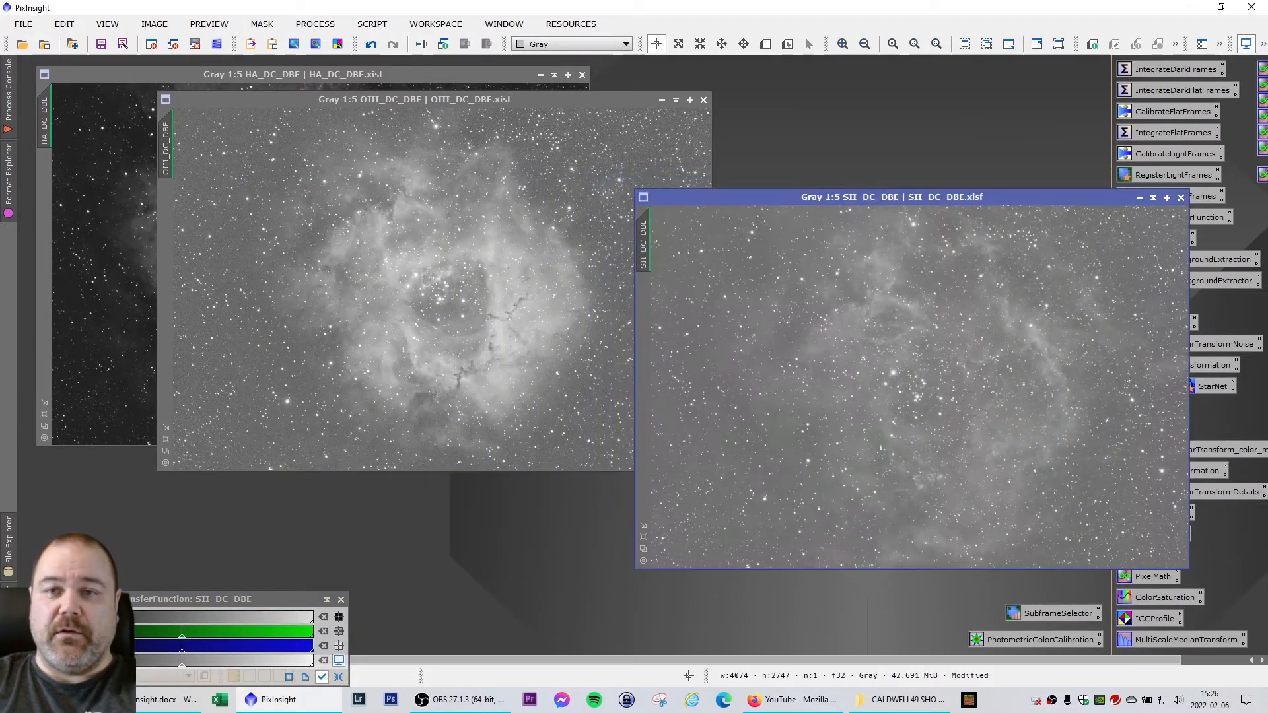
{"action": "left_click_drag", "start_coordinate": [492, 108], "coordinate": [460, 212]}
{"action": "left_click_drag", "start_coordinate": [747, 198], "coordinate": [756, 212]}
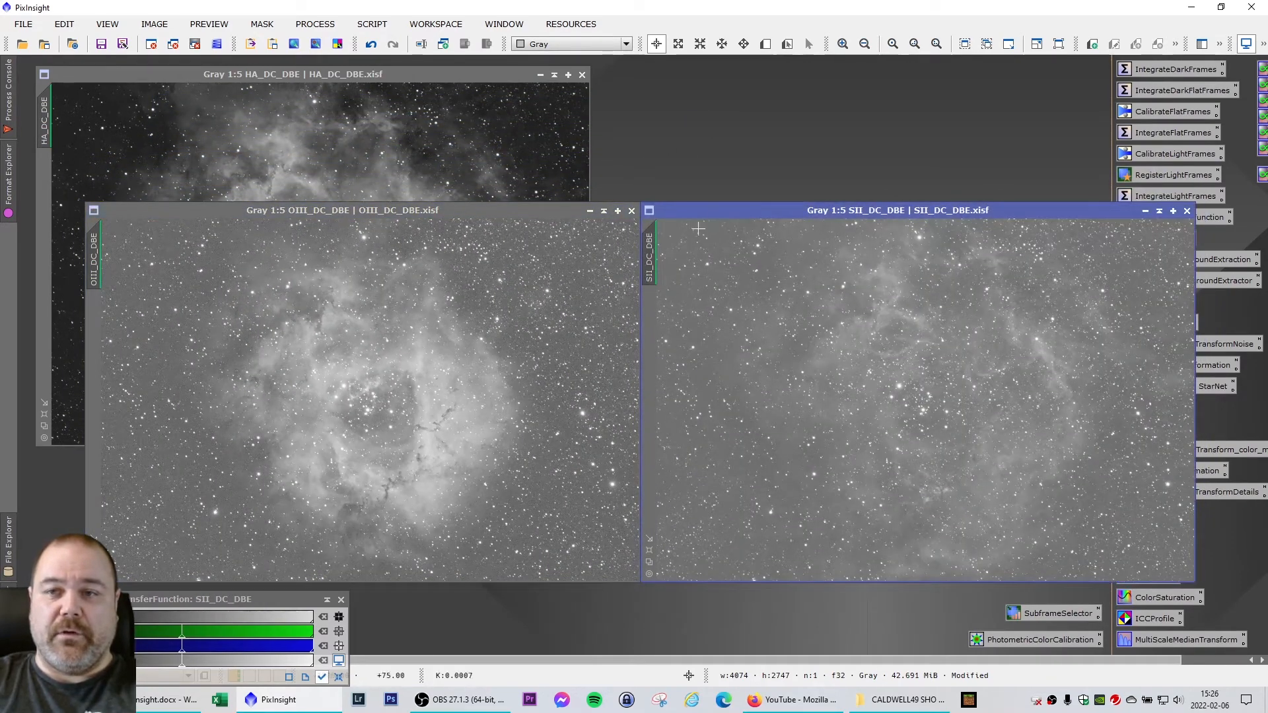
{"action": "left_click", "coordinate": [338, 679]}
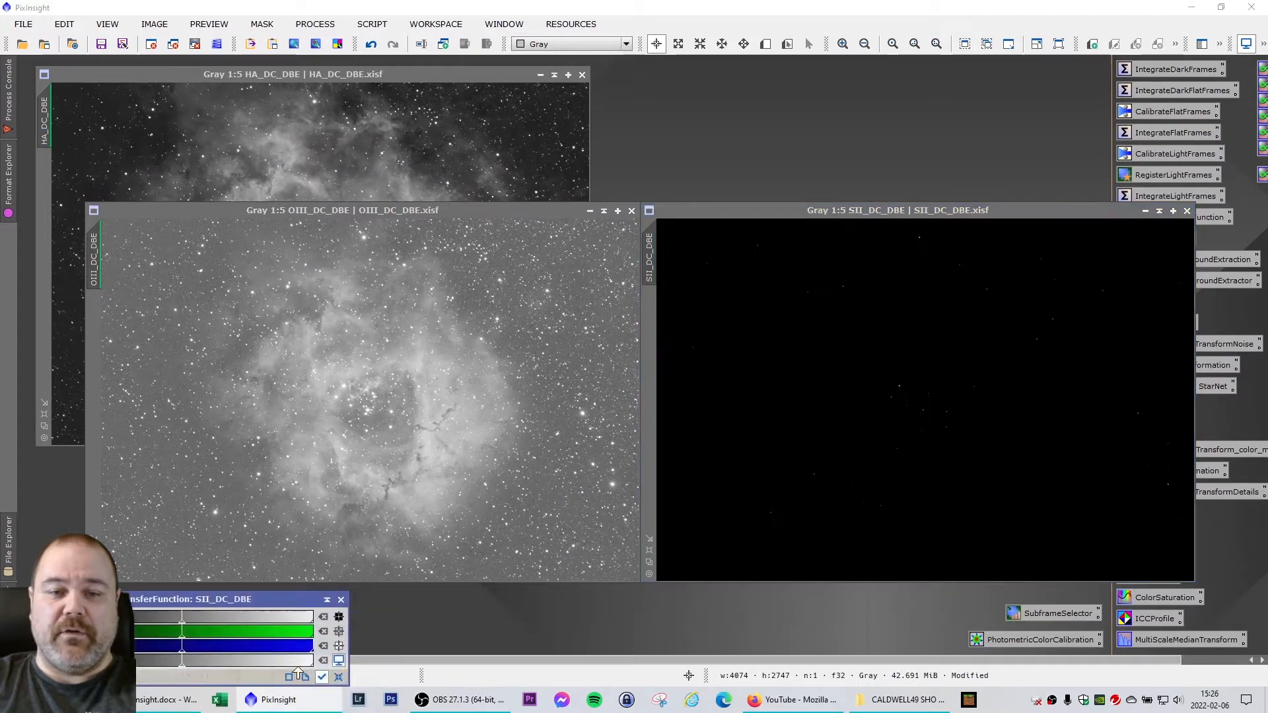
{"action": "key", "text": "ctrl+a"}
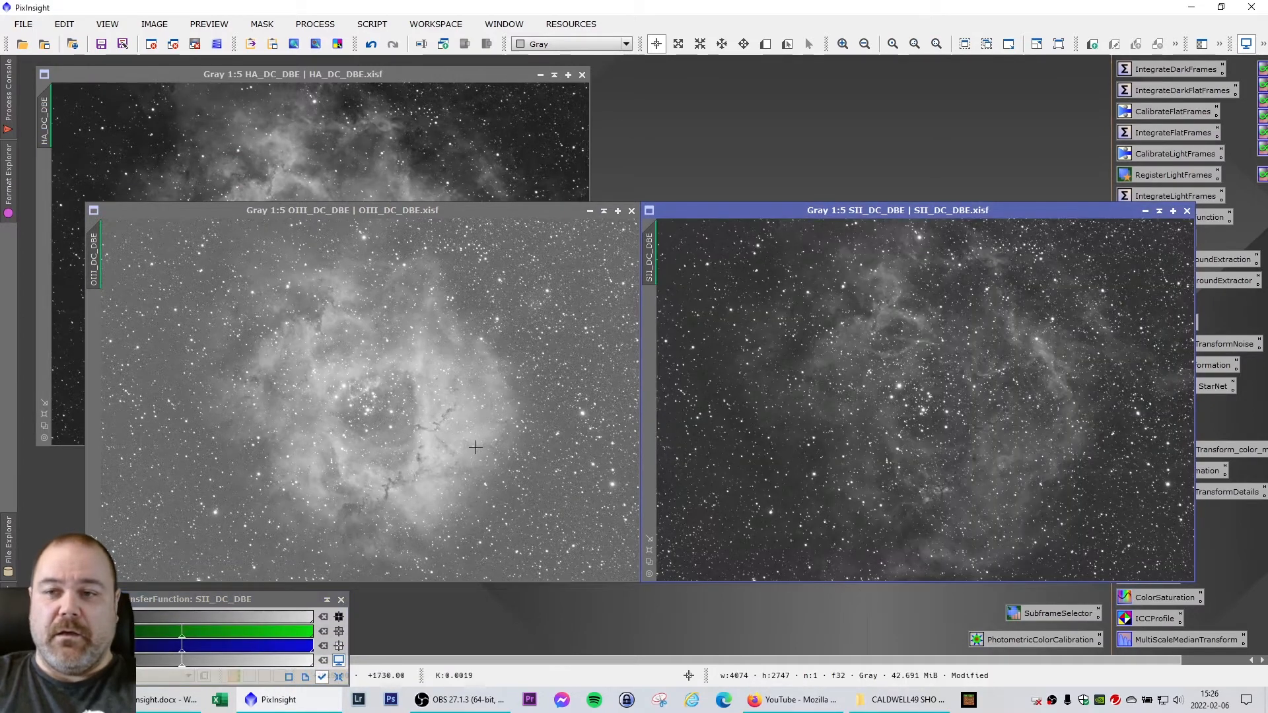
{"action": "left_click", "coordinate": [505, 212]}
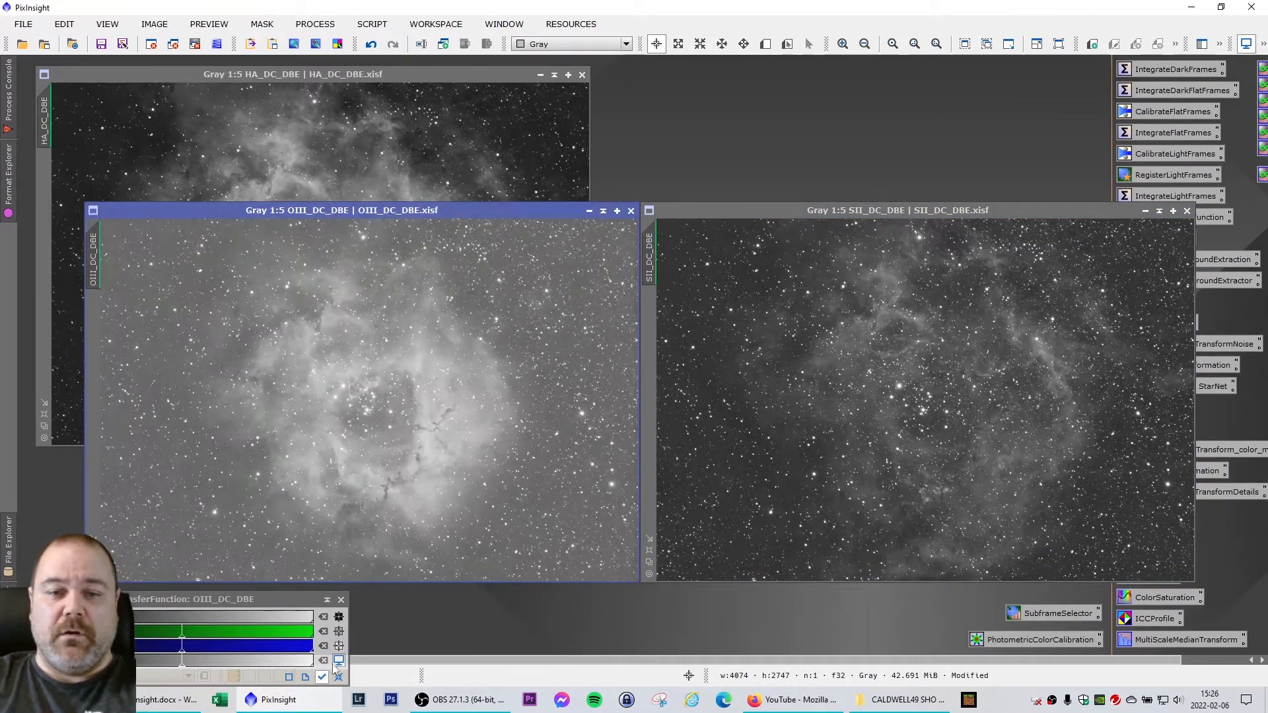
{"action": "left_click", "coordinate": [337, 678]}
{"action": "key", "text": "ctrl+a"}
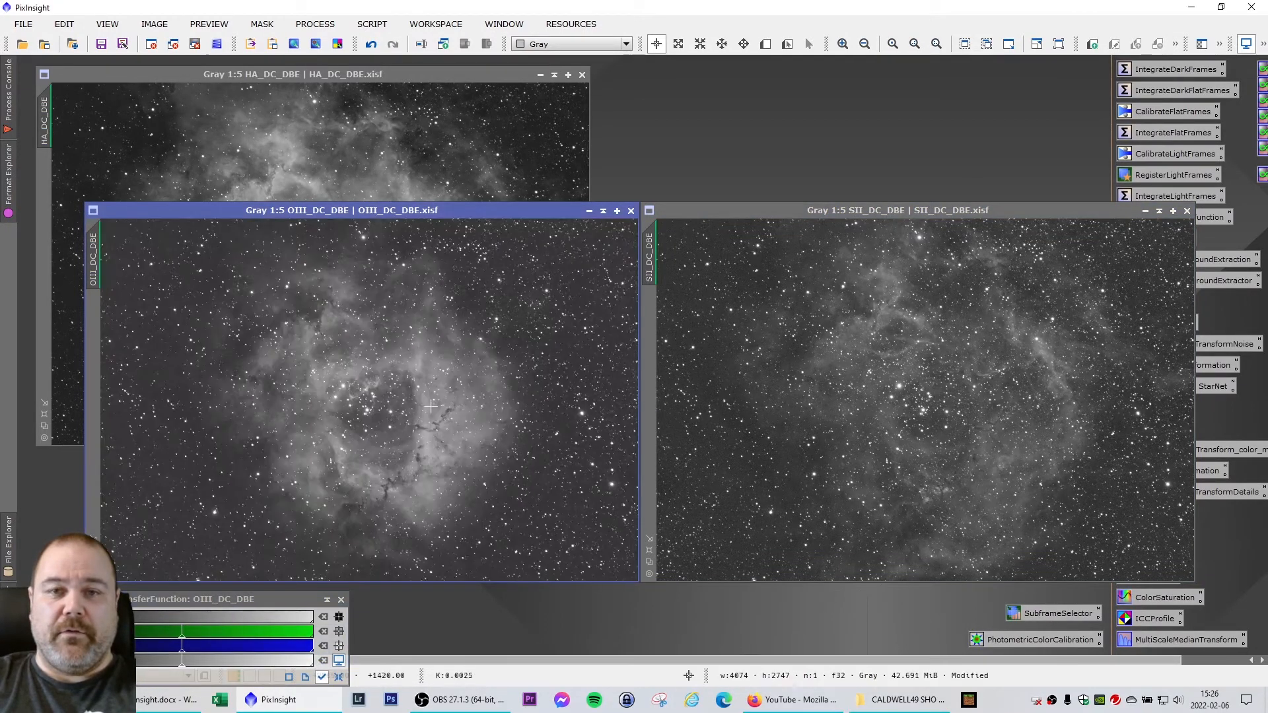
Reset the screen stretch of HA_DC_DBE and autostretch it again
{"action": "left_click", "coordinate": [404, 72]}
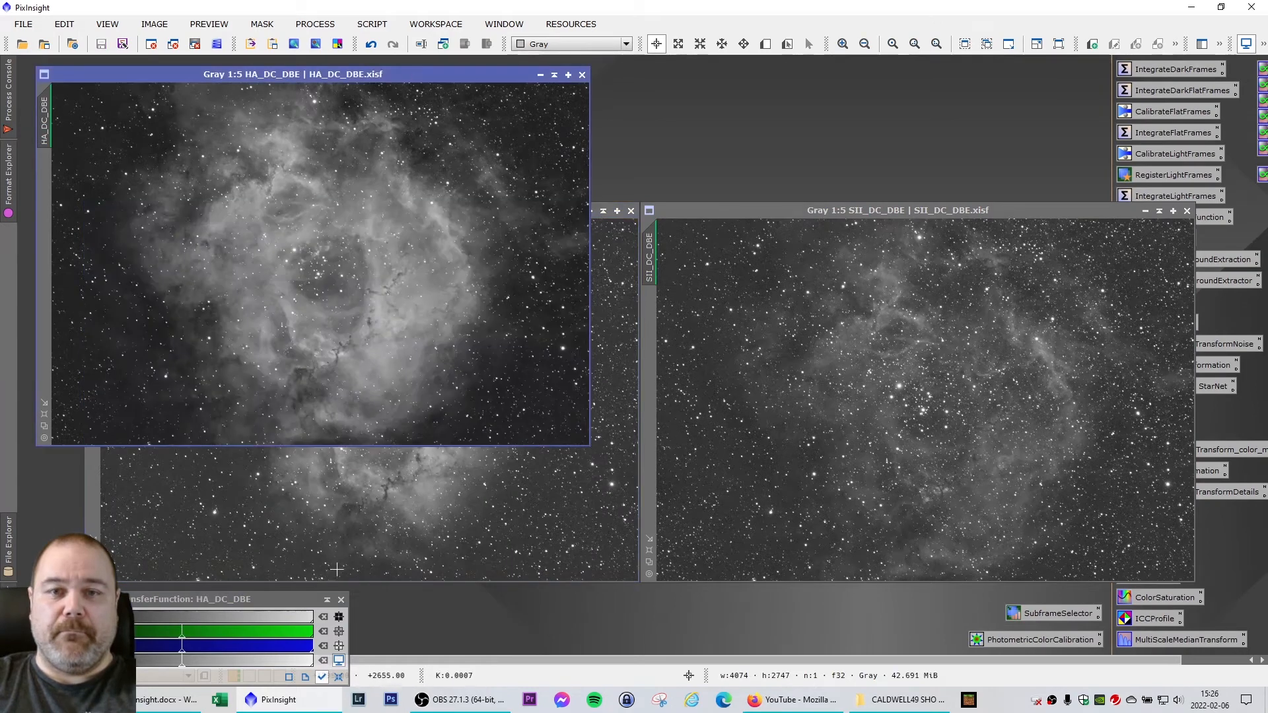
{"action": "left_click", "coordinate": [337, 678]}
{"action": "key", "text": "ctrl+a"}
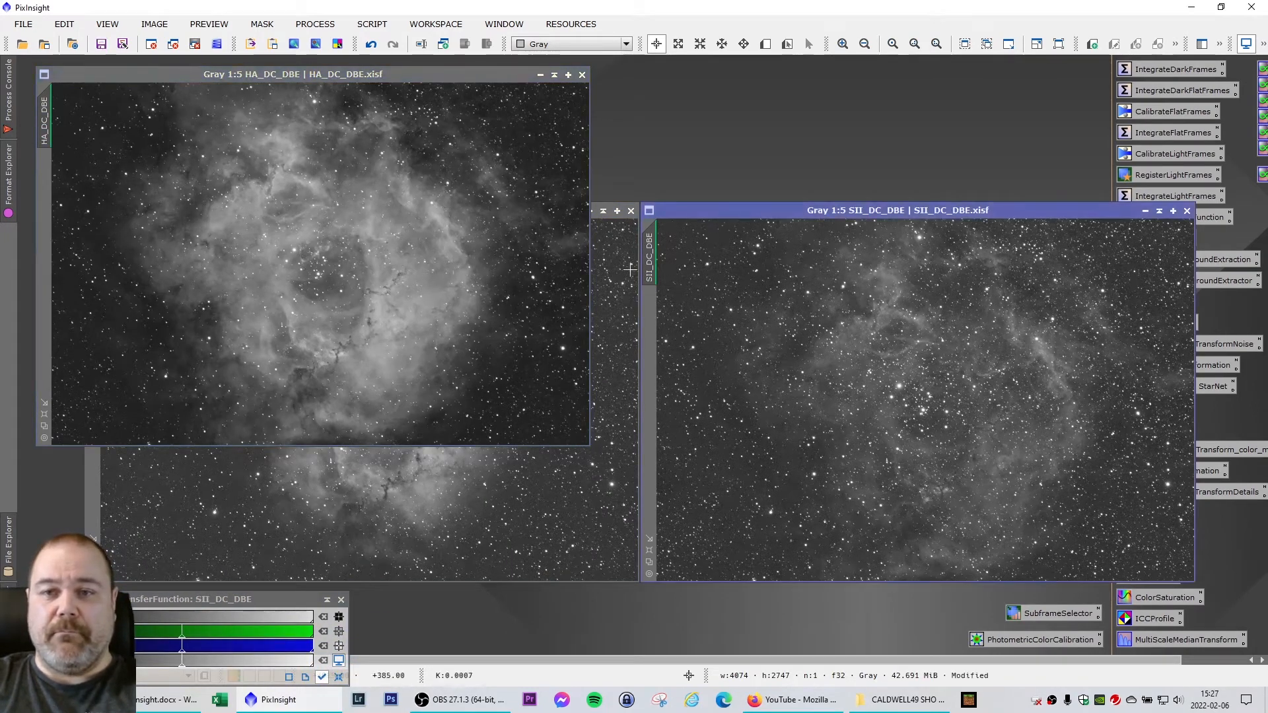
Align the OIII_DC_DBE and SII_DC_DBE windows next to each other to compare the linear-fitted images
{"action": "left_click", "coordinate": [624, 271]}
{"action": "left_click_drag", "start_coordinate": [472, 210], "coordinate": [459, 210]}
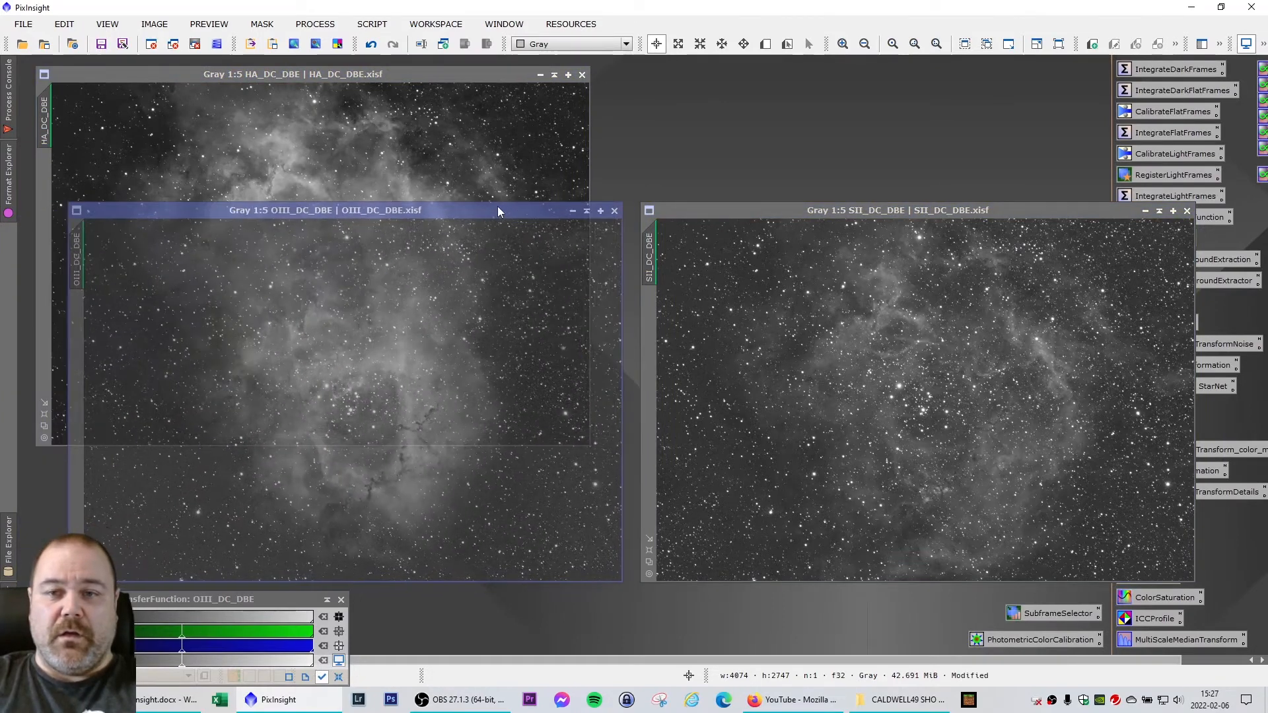
{"action": "mouse_move", "coordinate": [829, 214]}
{"action": "left_mouse_down"}
{"action": "mouse_move", "coordinate": [854, 226]}
{"action": "mouse_move", "coordinate": [835, 220]}
{"action": "left_mouse_up"}
{"action": "left_click_drag", "start_coordinate": [521, 214], "coordinate": [523, 221]}
{"action": "left_click_drag", "start_coordinate": [532, 223], "coordinate": [539, 223]}
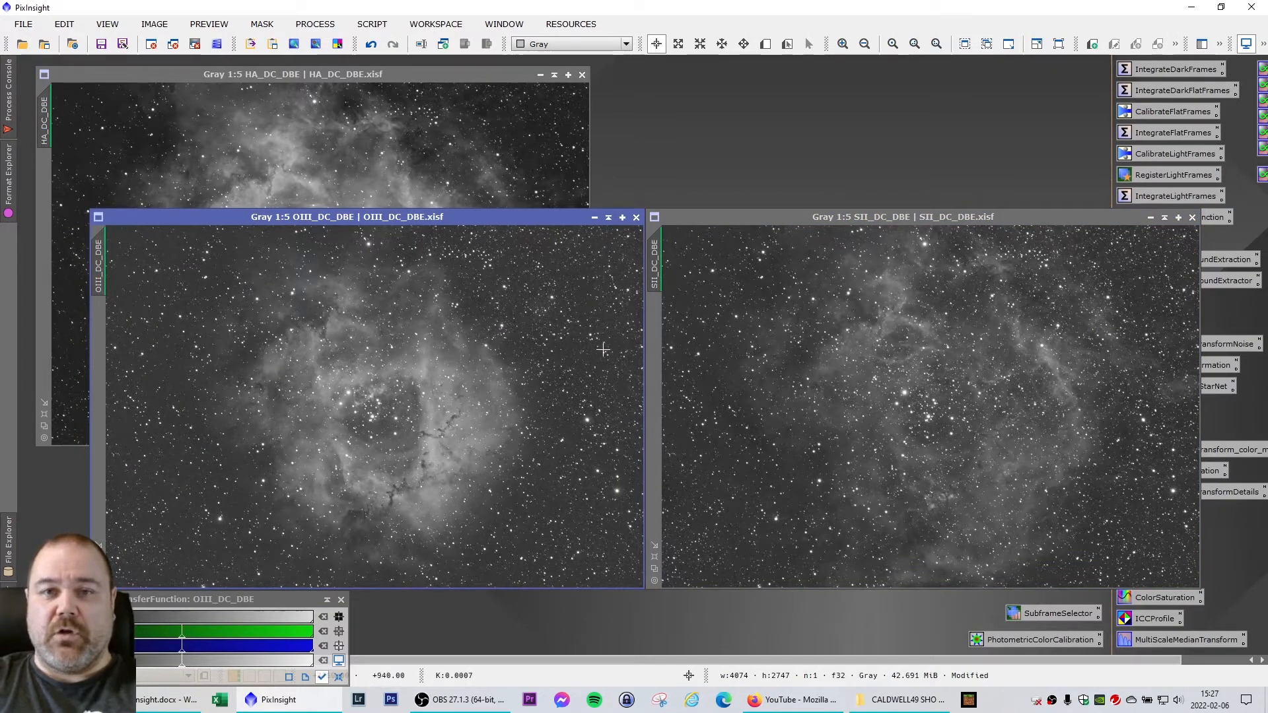
Save the HA_DC_DBE image as HA_DC_DBE_LF.xisf in the linear folder, accepting the current XISF options
{"action": "left_click", "coordinate": [401, 85]}
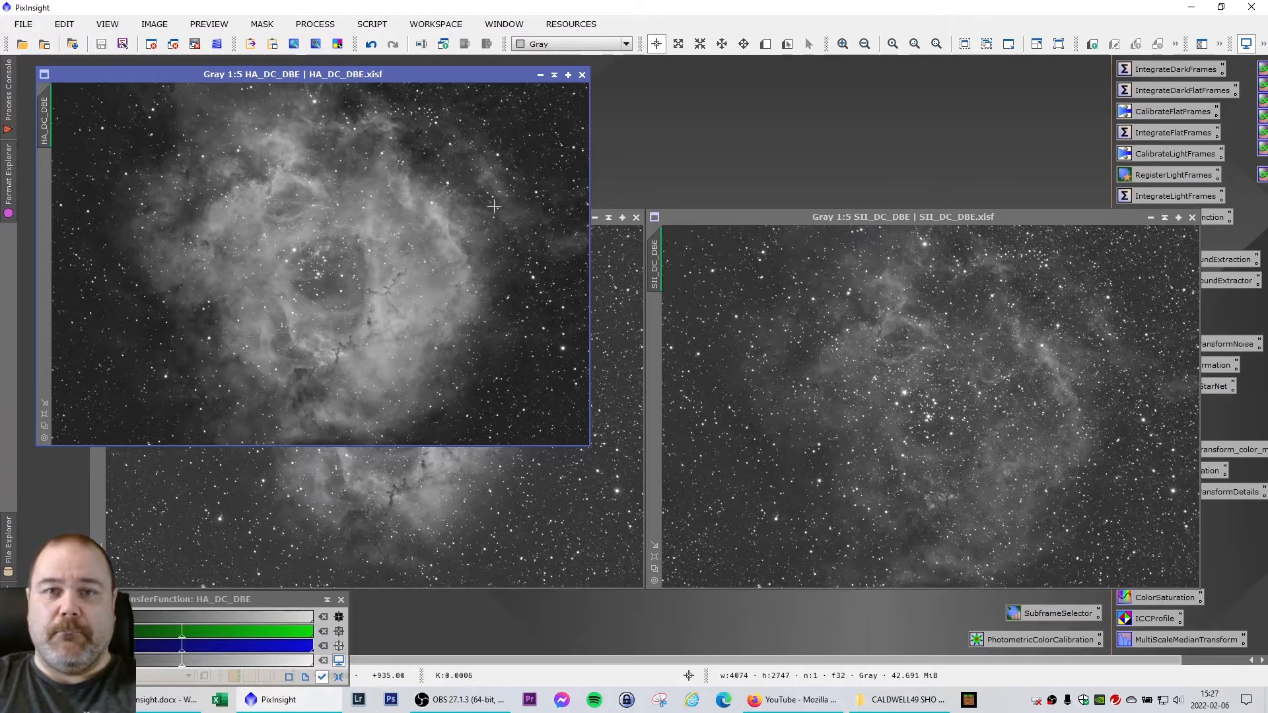
{"action": "mouse_move", "coordinate": [306, 76]}
{"action": "left_mouse_down"}
{"action": "mouse_move", "coordinate": [283, 76]}
{"action": "mouse_move", "coordinate": [303, 78]}
{"action": "left_mouse_up"}
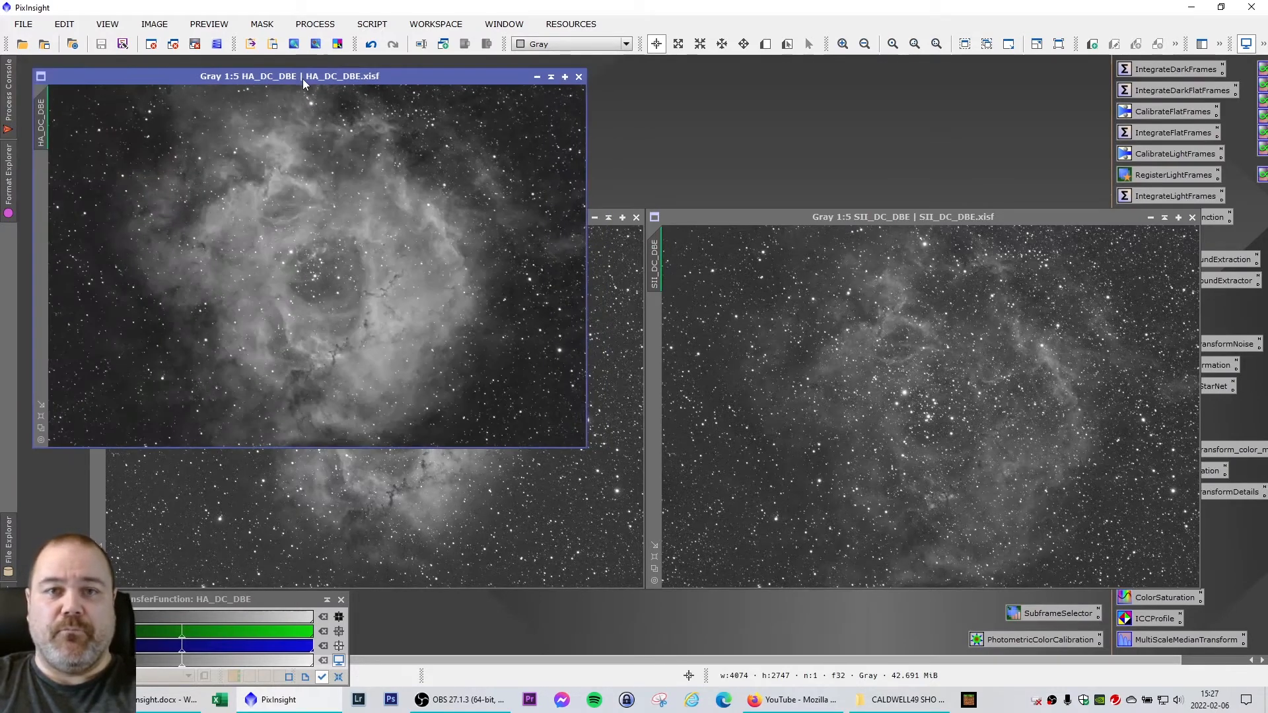
{"action": "left_click", "coordinate": [23, 24]}
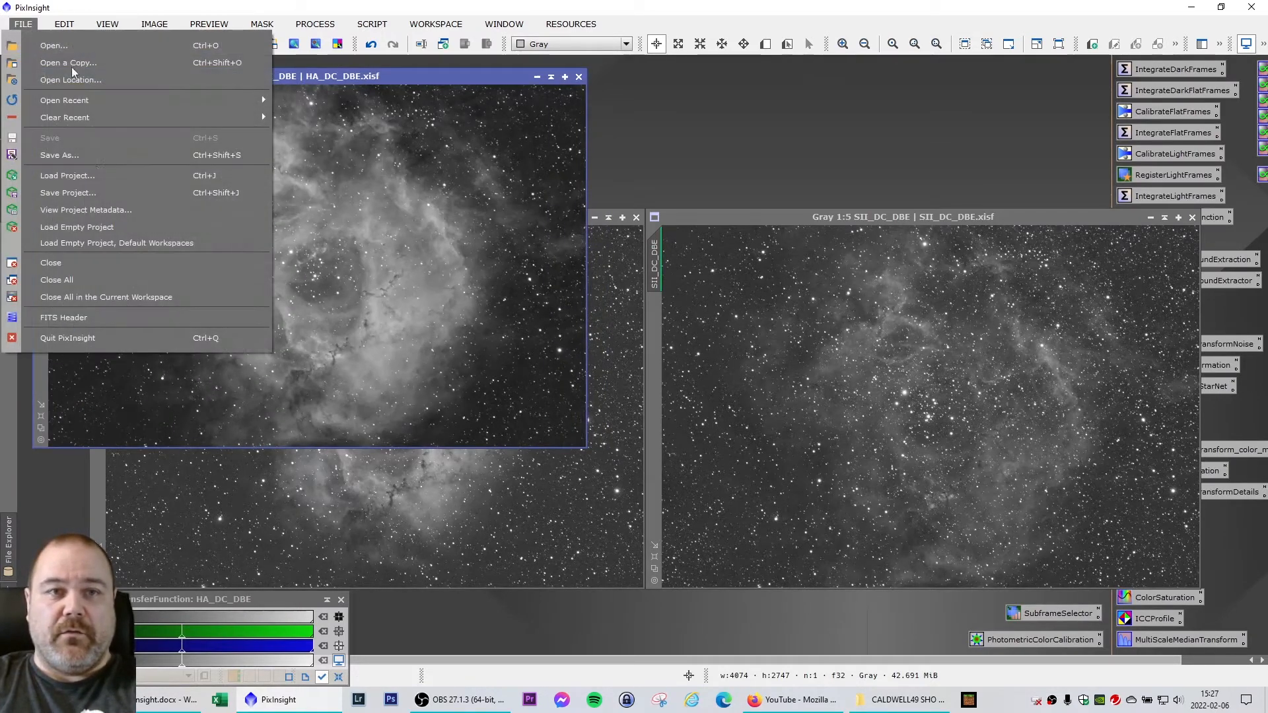
{"action": "left_click", "coordinate": [90, 157]}
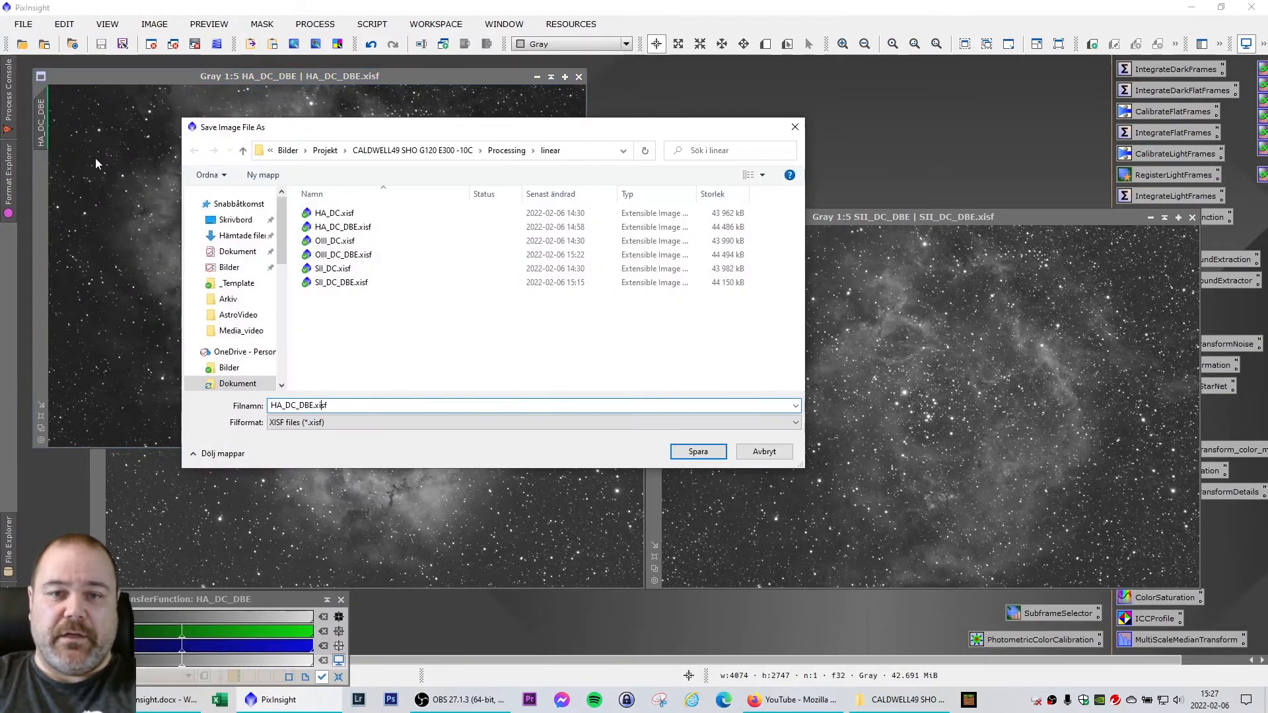
{"action": "type", "text": "_LF"}
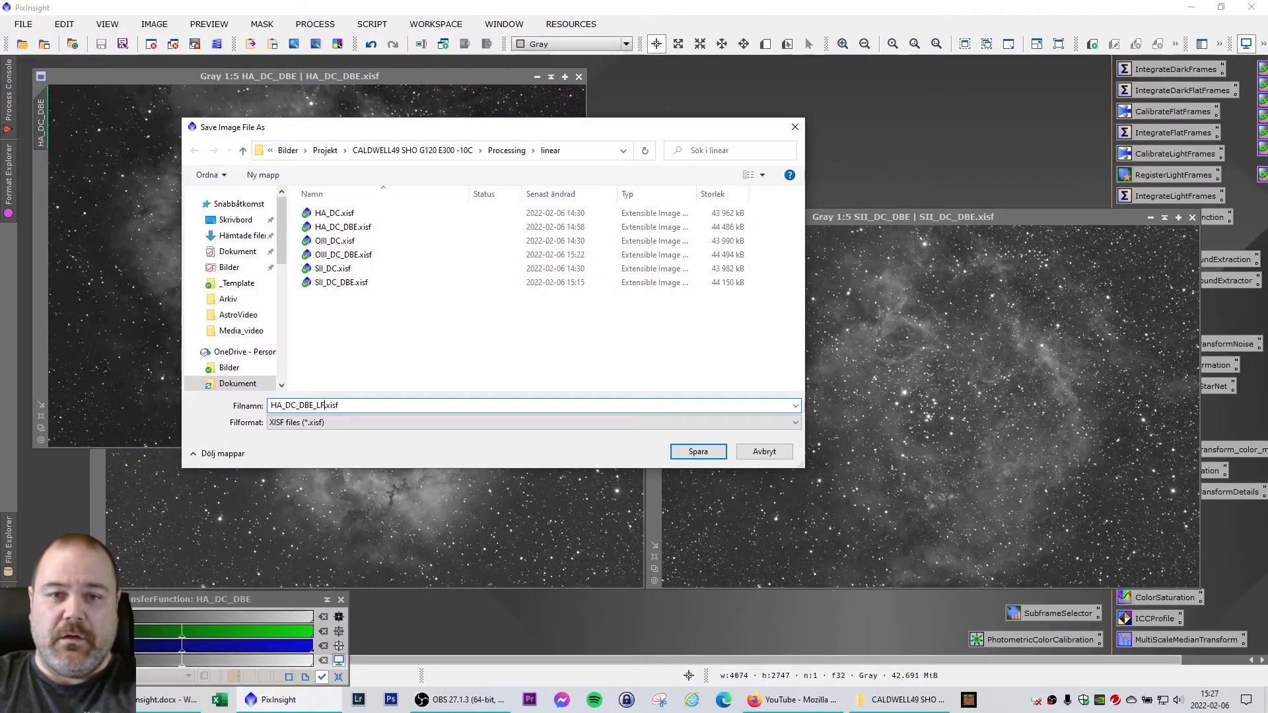
{"action": "key", "text": "Return"}
{"action": "left_click", "coordinate": [660, 508]}
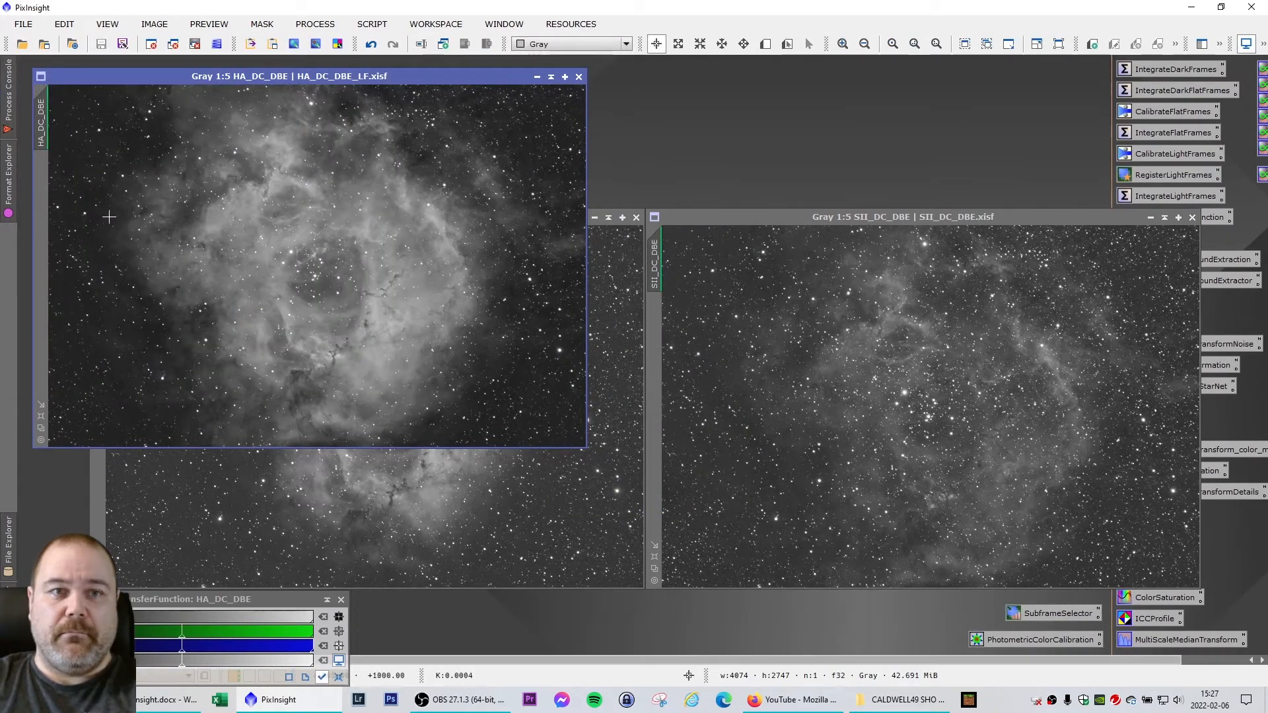
Change the HA image's identifier to HA_DC_DBE_LF
{"action": "right_click", "coordinate": [49, 128]}
{"action": "left_click", "coordinate": [103, 173]}
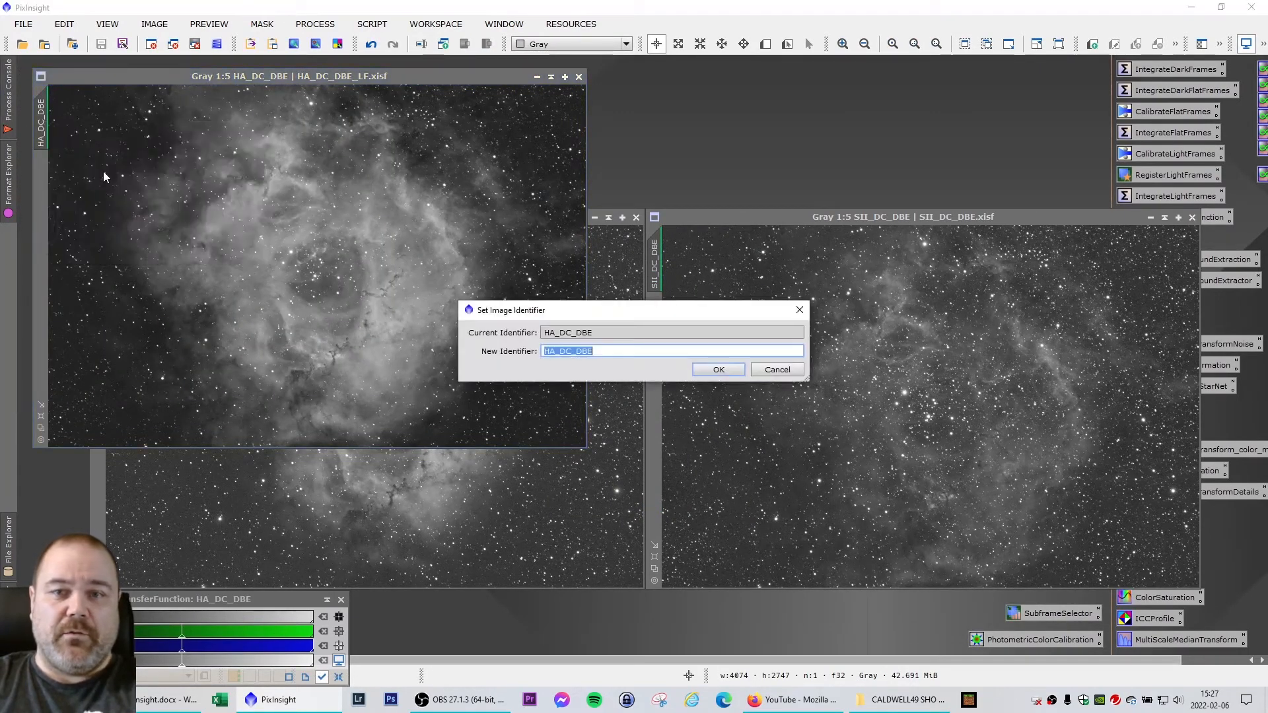
{"action": "key", "text": "End"}
{"action": "type", "text": "_LF"}
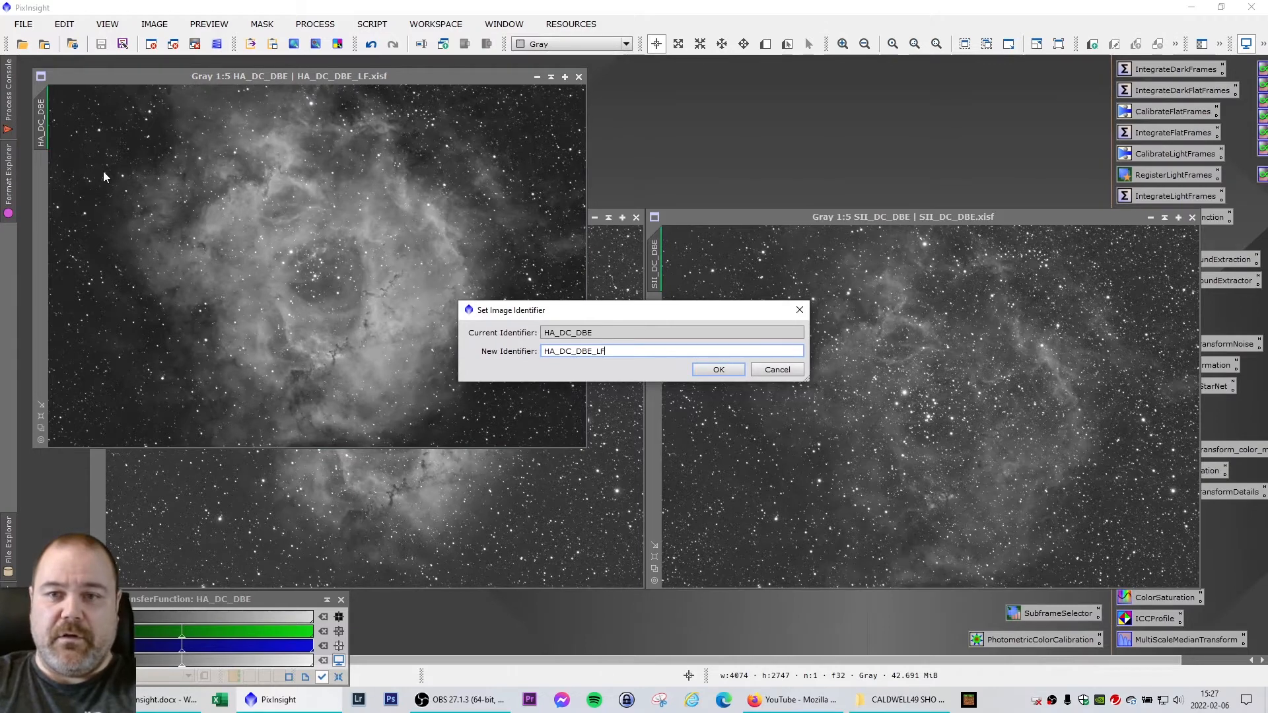
{"action": "key", "text": "Return"}
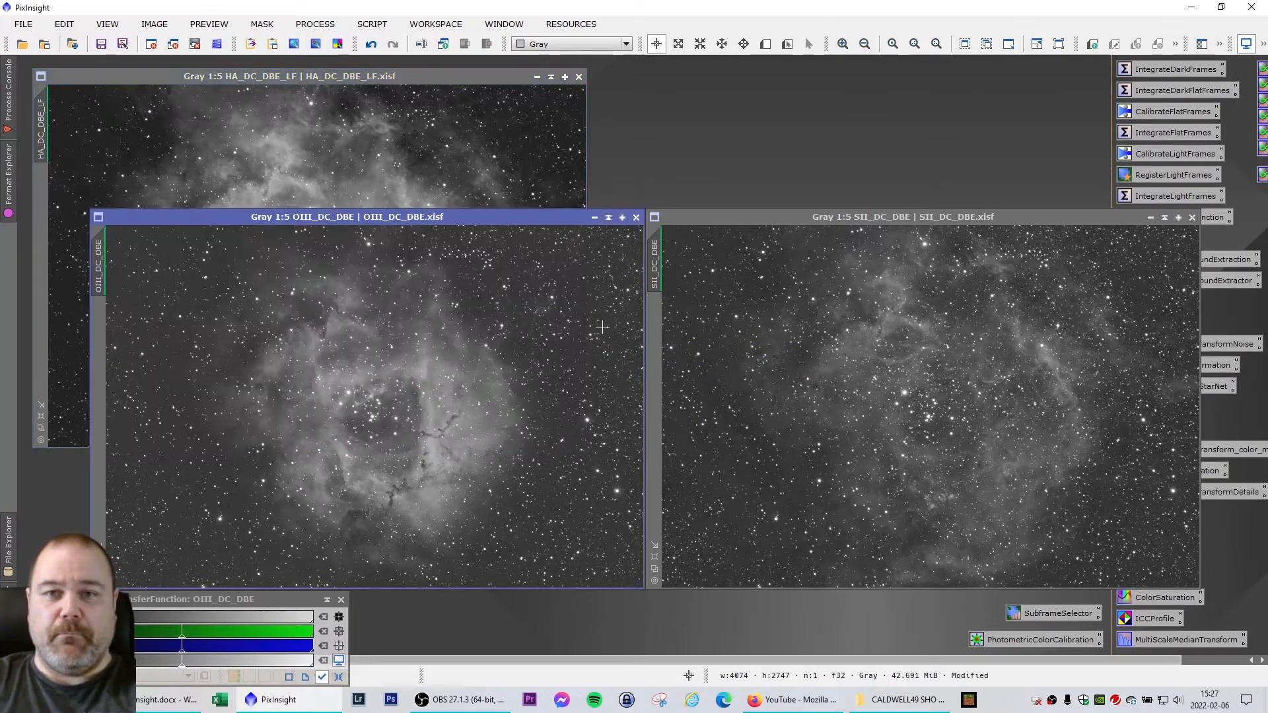
Save the OIII_DC_DBE image as OIII_DC_DBE_LF.xisf in the linear folder, accepting the current XISF options
{"action": "left_click", "coordinate": [598, 326]}
{"action": "left_click_drag", "start_coordinate": [394, 216], "coordinate": [376, 173]}
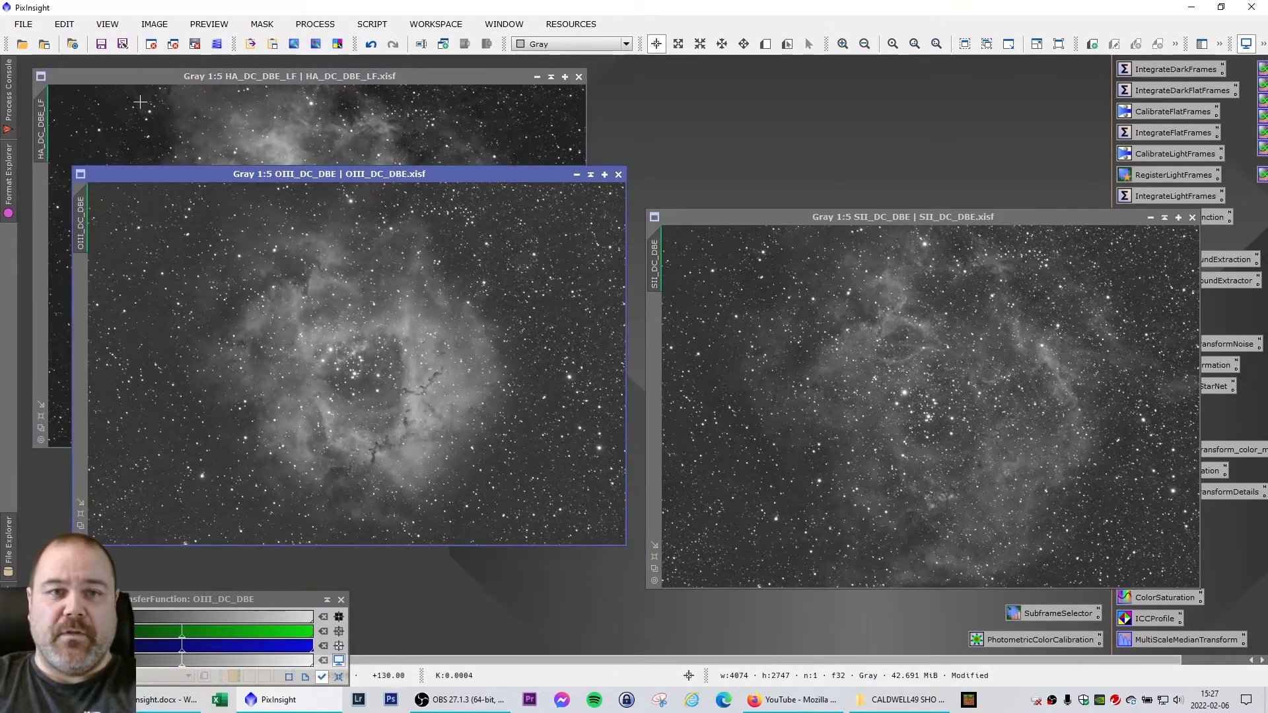
{"action": "left_click", "coordinate": [23, 24]}
{"action": "left_click", "coordinate": [73, 155]}
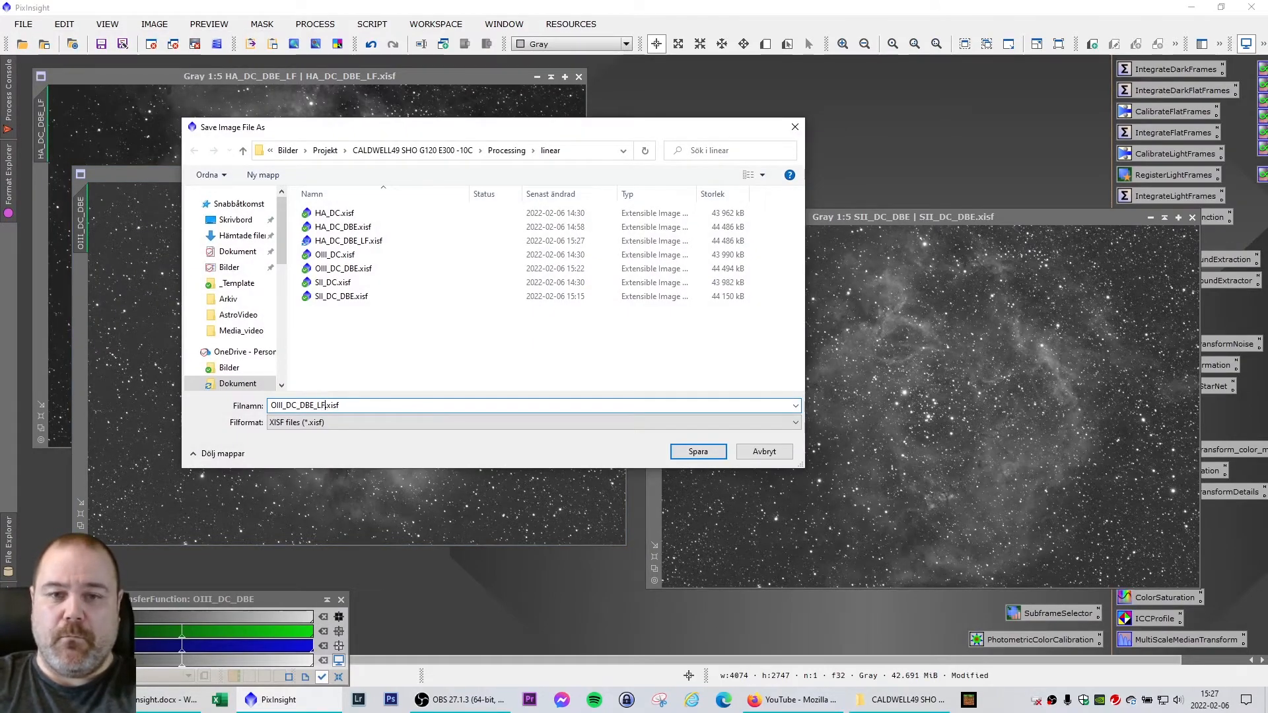
{"action": "key", "text": "Return"}
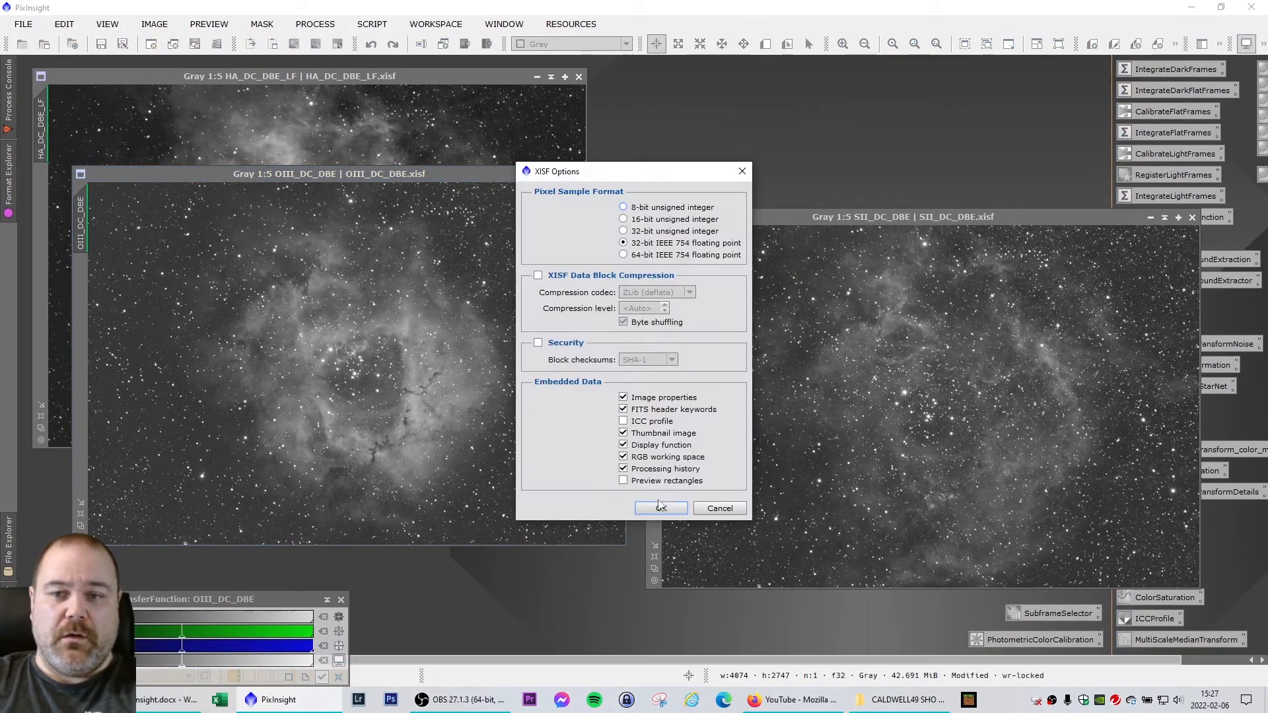
{"action": "left_click", "coordinate": [661, 507]}
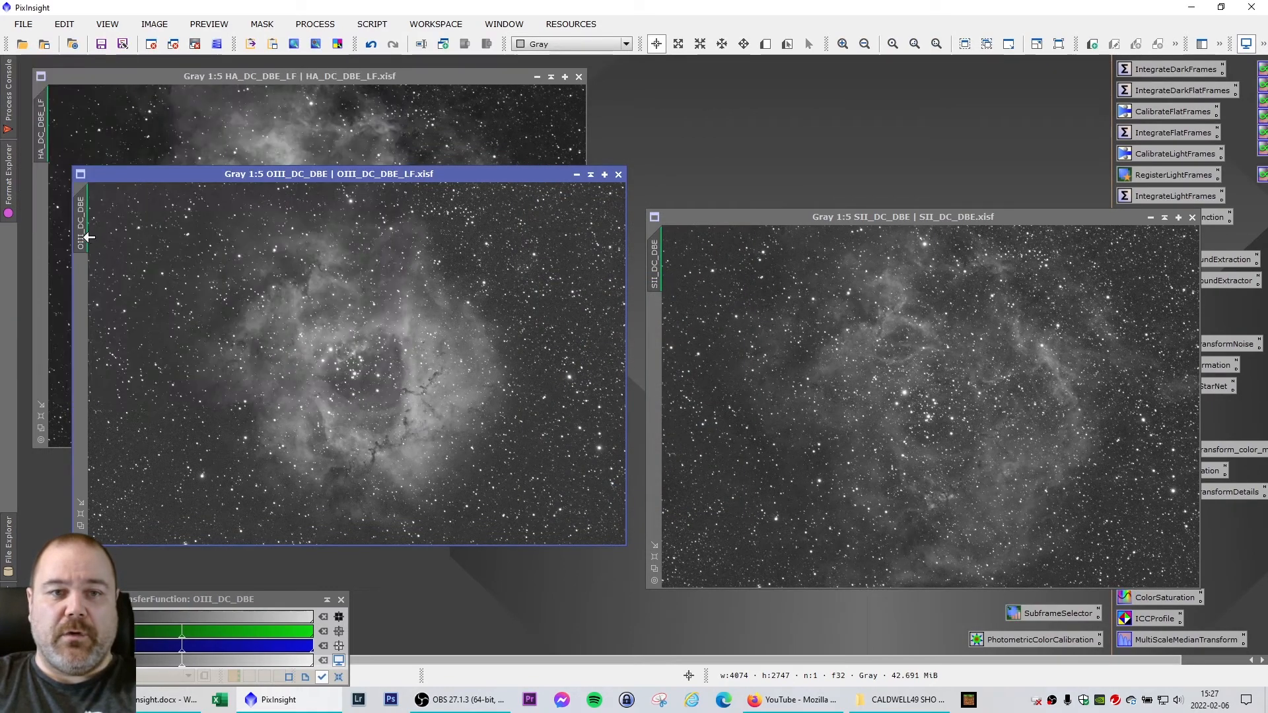
Change the OIII image's identifier to OIII_DC_DBE_LF
{"action": "right_click", "coordinate": [88, 237]}
{"action": "left_click", "coordinate": [161, 290]}
{"action": "key", "text": "End"}
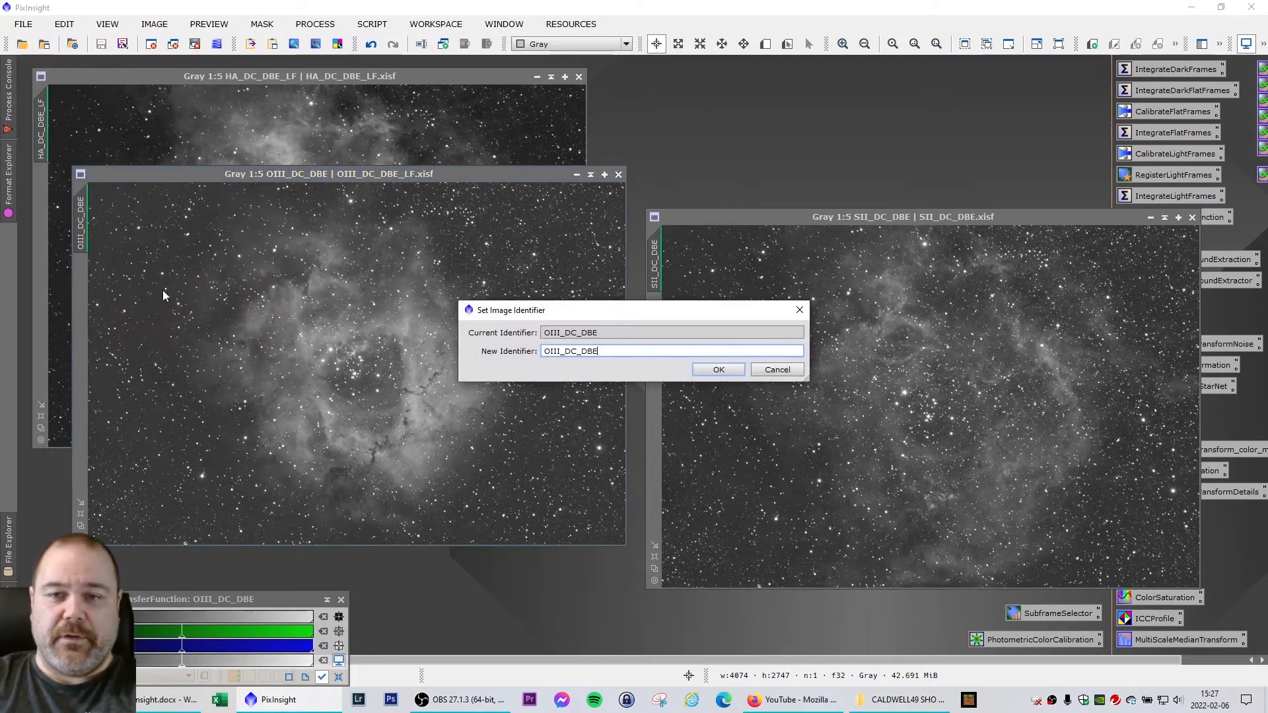
{"action": "type", "text": "_LF"}
{"action": "key", "text": "Return"}
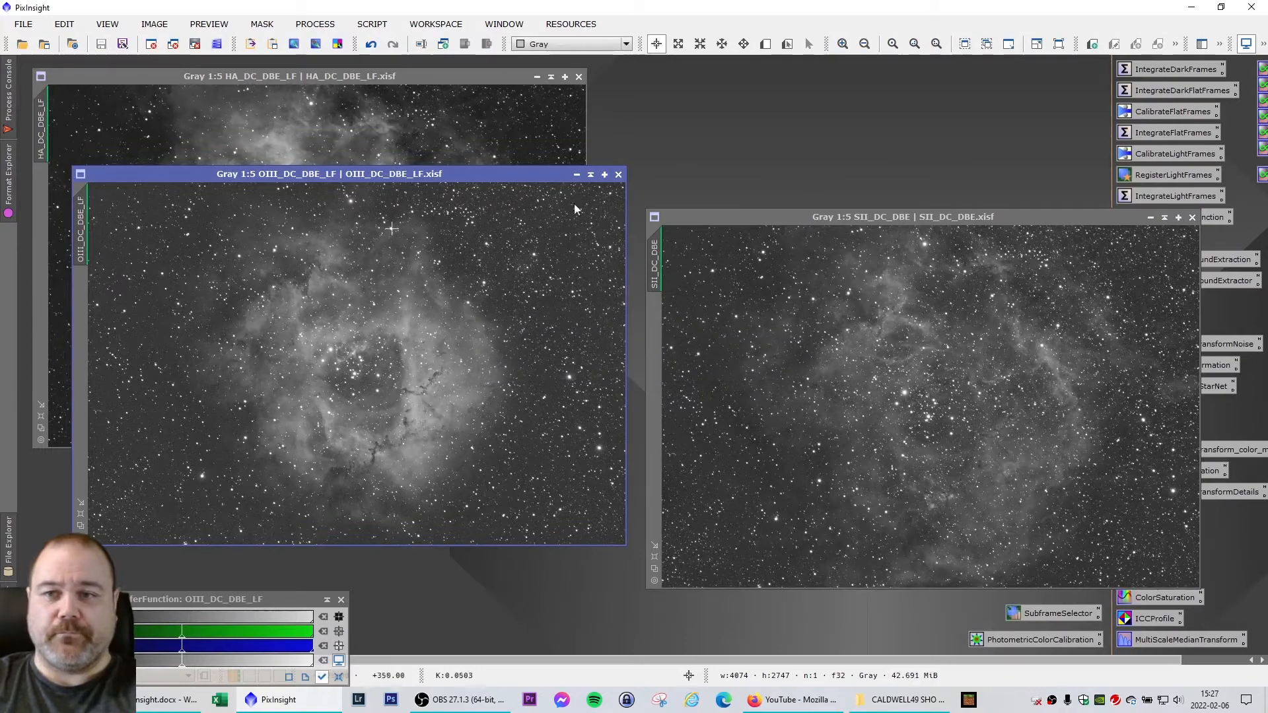
Save the SII_DC_DBE image as SII_DC_DBE_LF.xisf in the linear folder, accepting the current XISF options
{"action": "left_click_drag", "start_coordinate": [859, 217], "coordinate": [469, 216]}
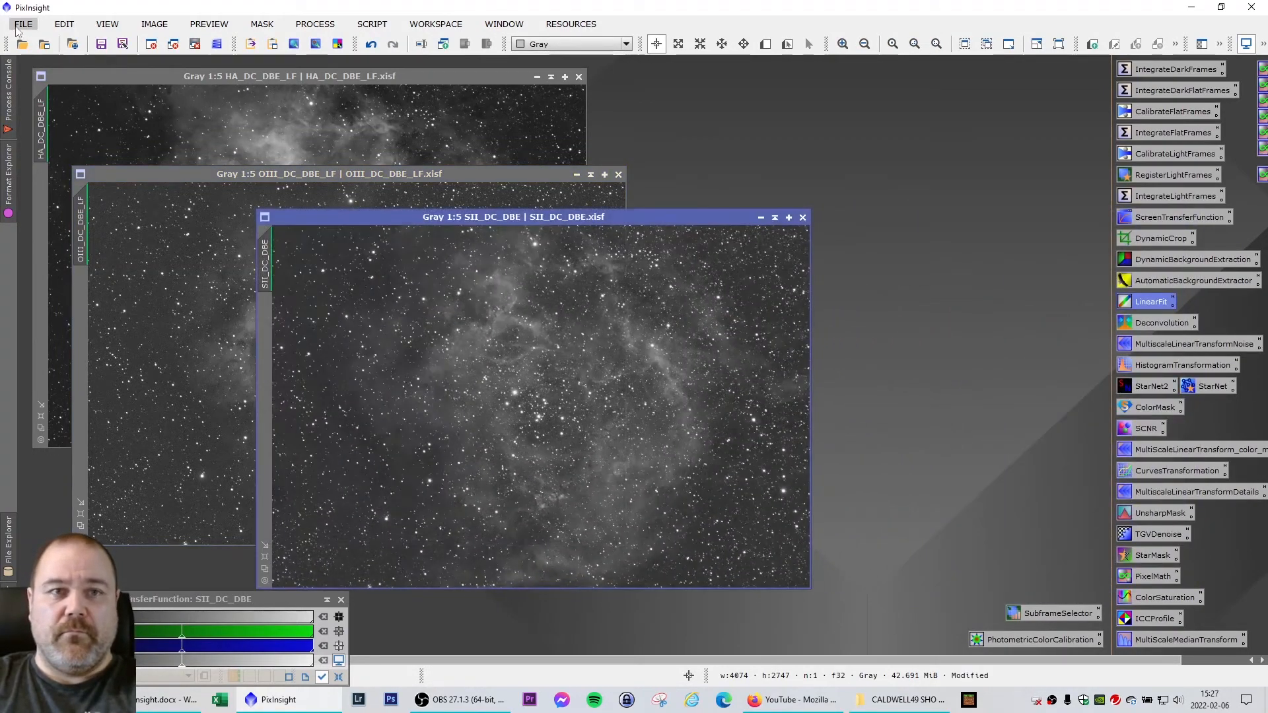
{"action": "left_click", "coordinate": [24, 23]}
{"action": "left_click", "coordinate": [92, 153]}
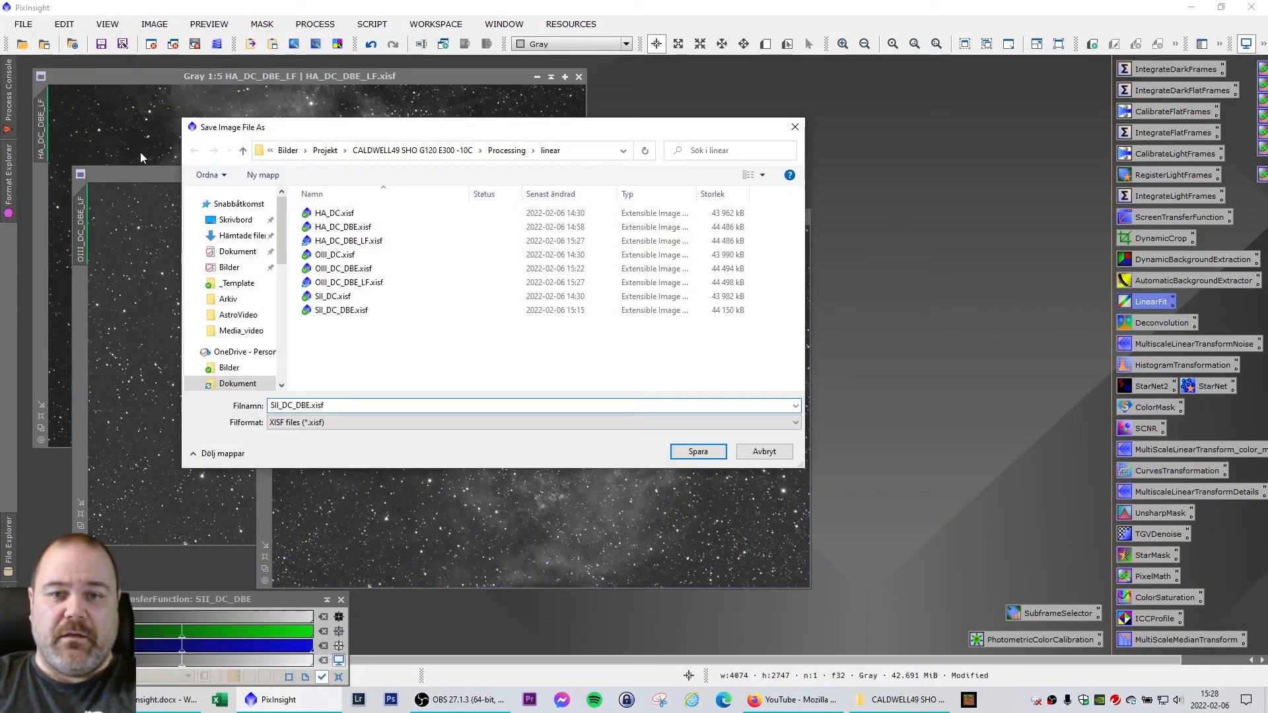
{"action": "type", "text": "_LF"}
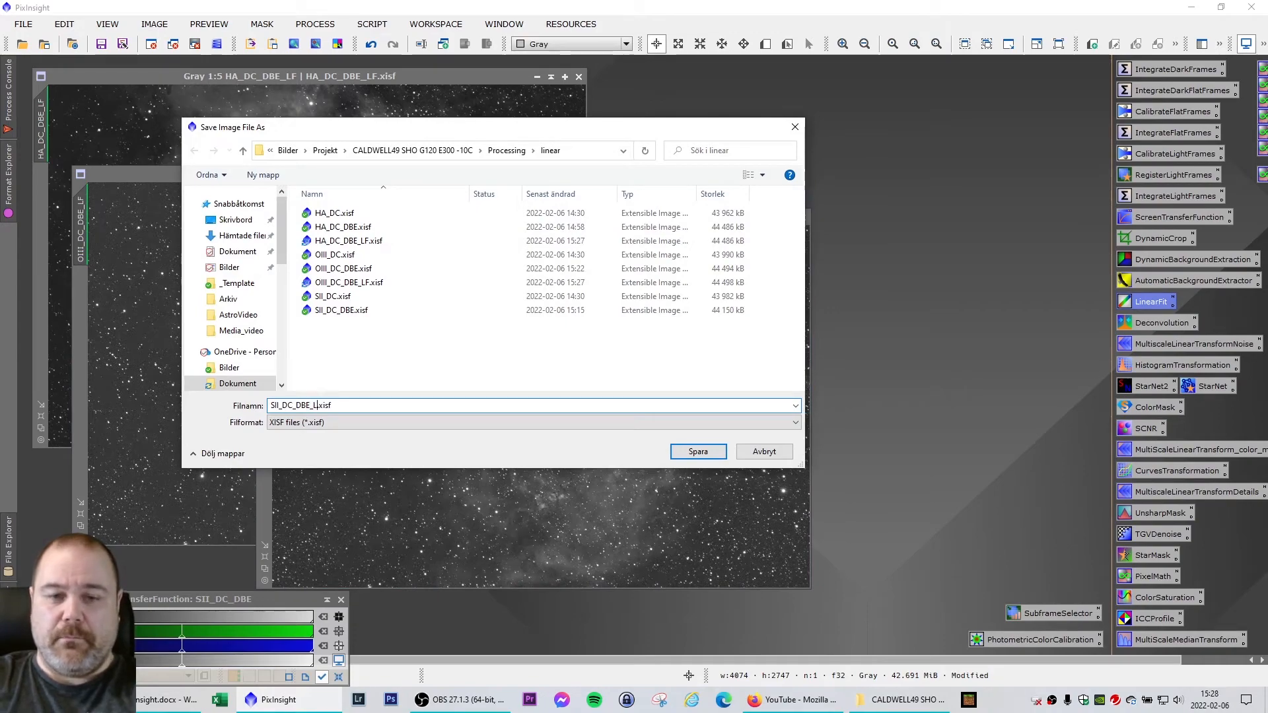
{"action": "key", "text": "Return"}
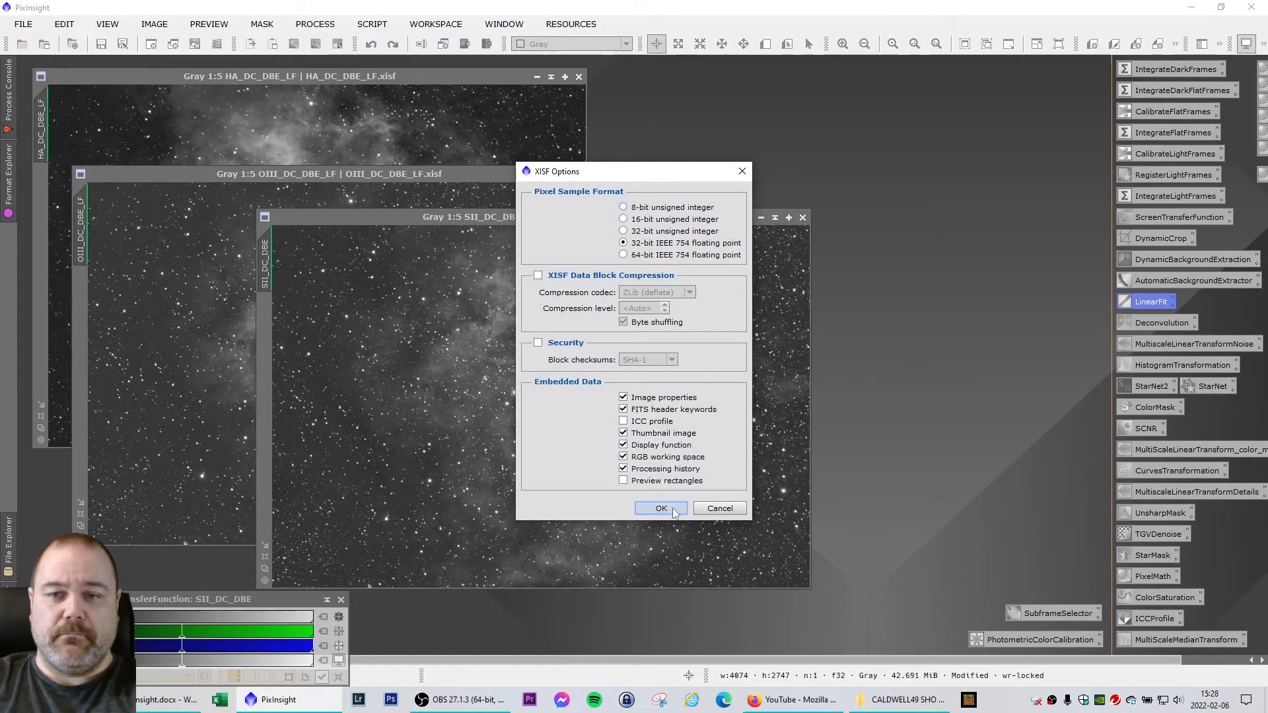
{"action": "key", "text": "Return"}
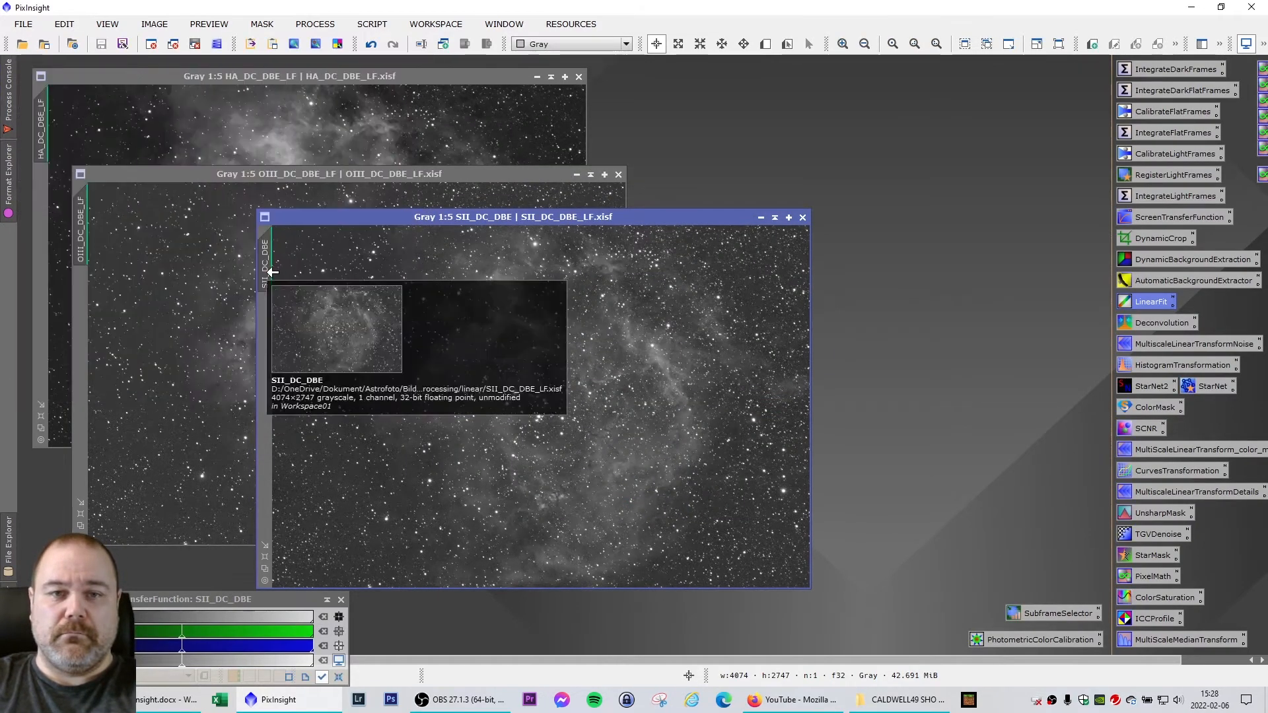
Change the SII image's identifier to SII_DC_DBE_LF
{"action": "right_click", "coordinate": [271, 274]}
{"action": "left_click", "coordinate": [323, 320]}
{"action": "key", "text": "End"}
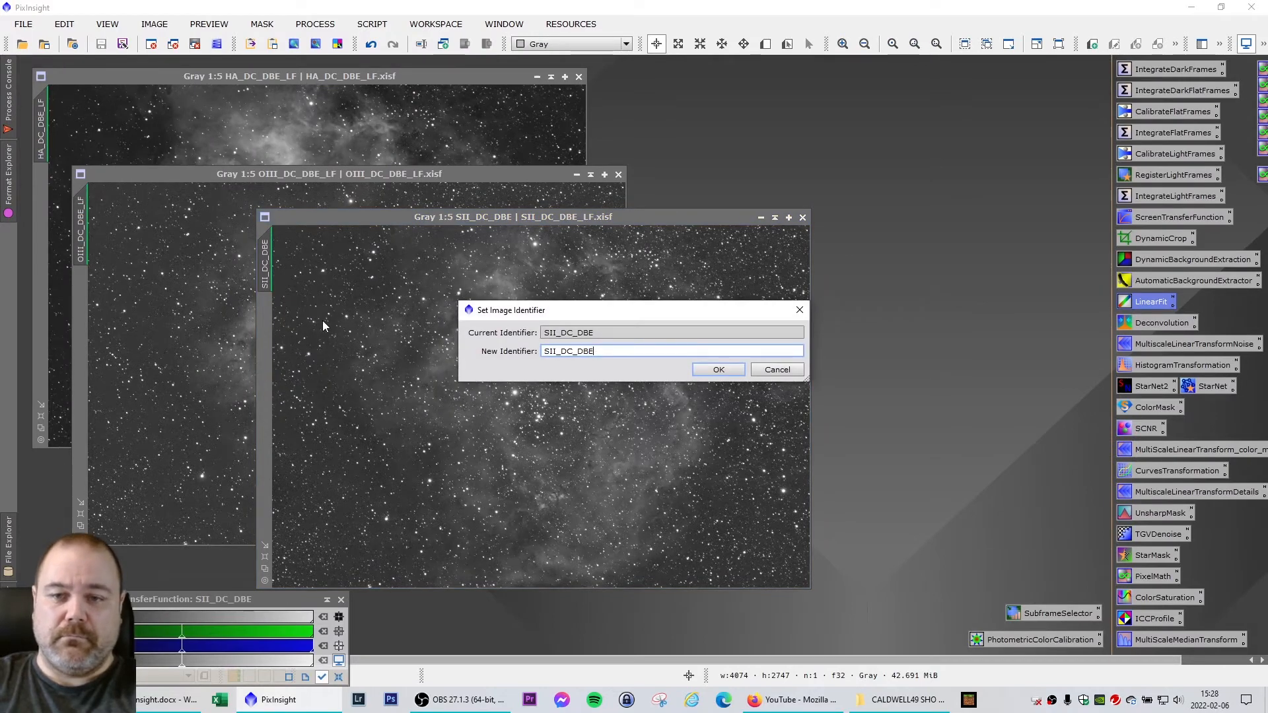
{"action": "type", "text": "_LF"}
{"action": "key", "text": "Return"}
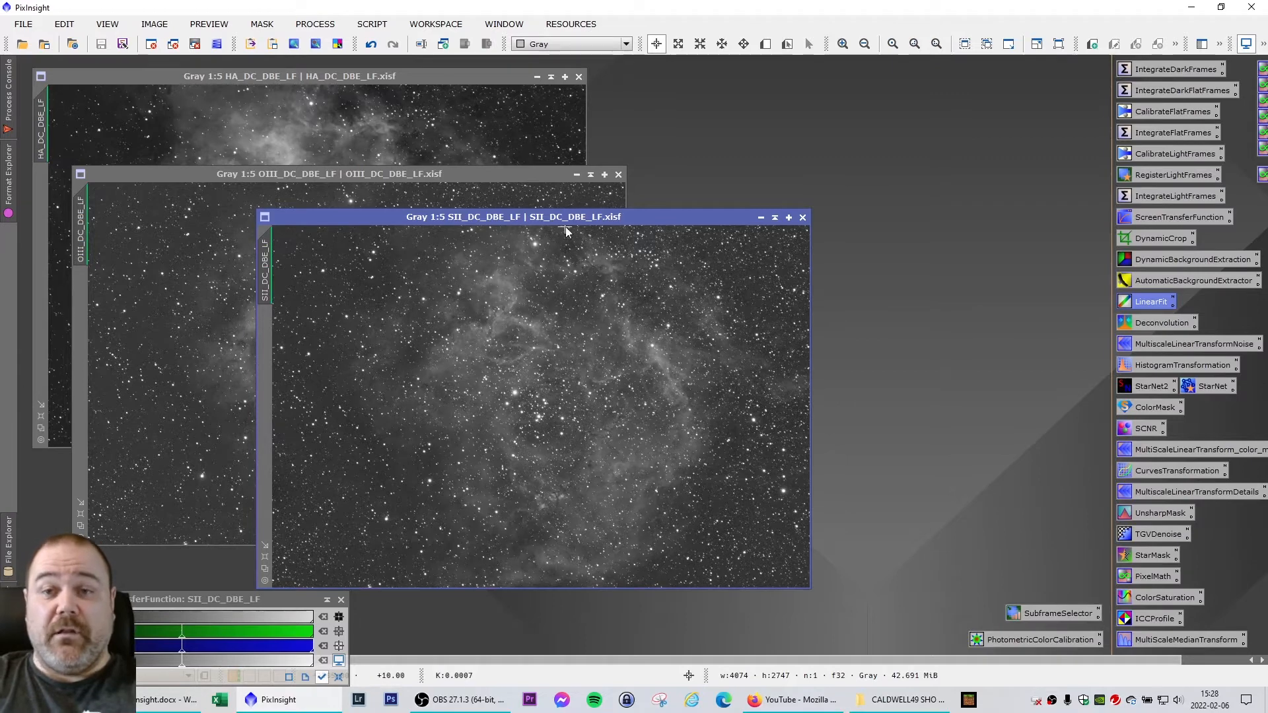
Arrange the HA, OIII and SII linear-fit image windows in a cascade with SII in front
{"action": "left_click_drag", "start_coordinate": [520, 218], "coordinate": [730, 213]}
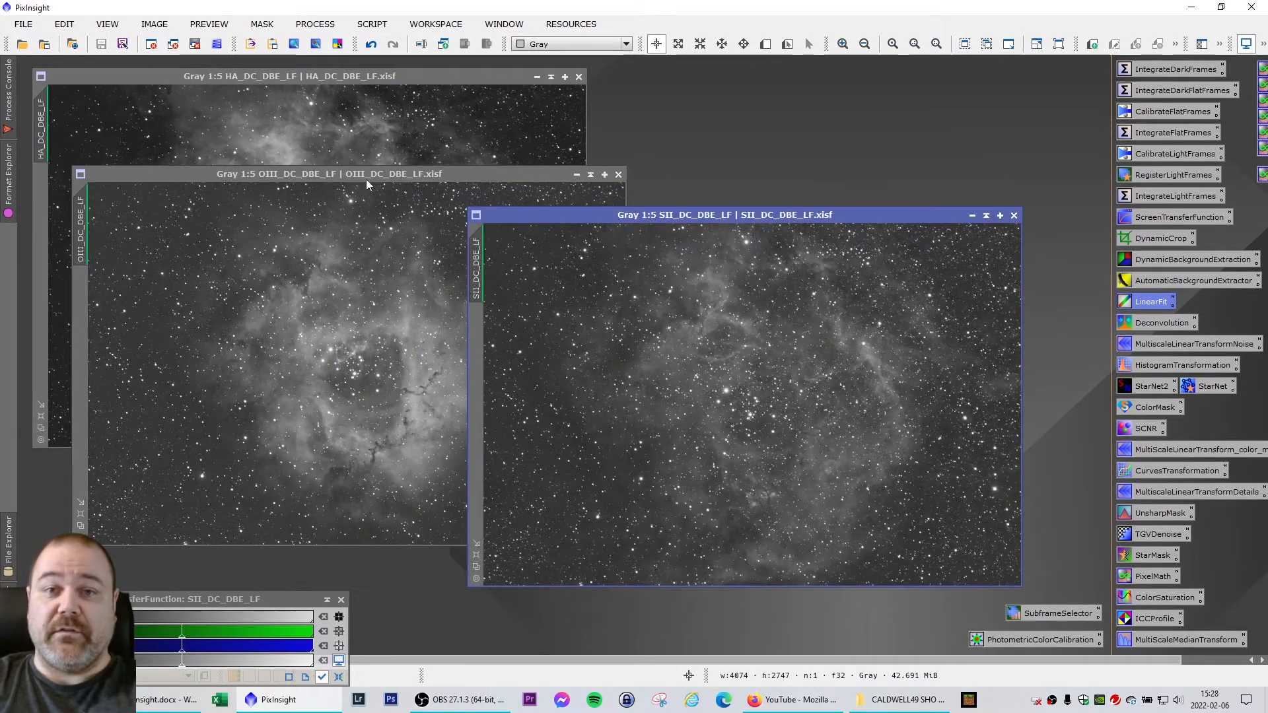
{"action": "left_click_drag", "start_coordinate": [365, 177], "coordinate": [563, 124]}
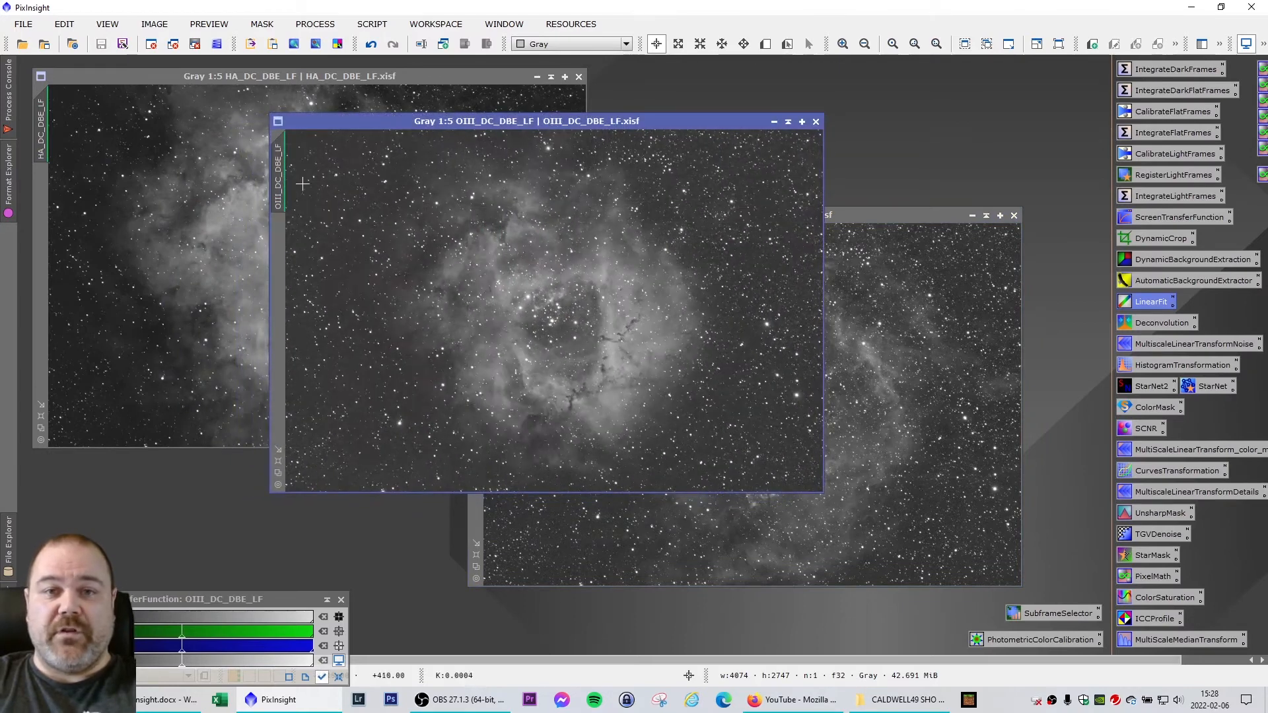
{"action": "mouse_move", "coordinate": [285, 179]}
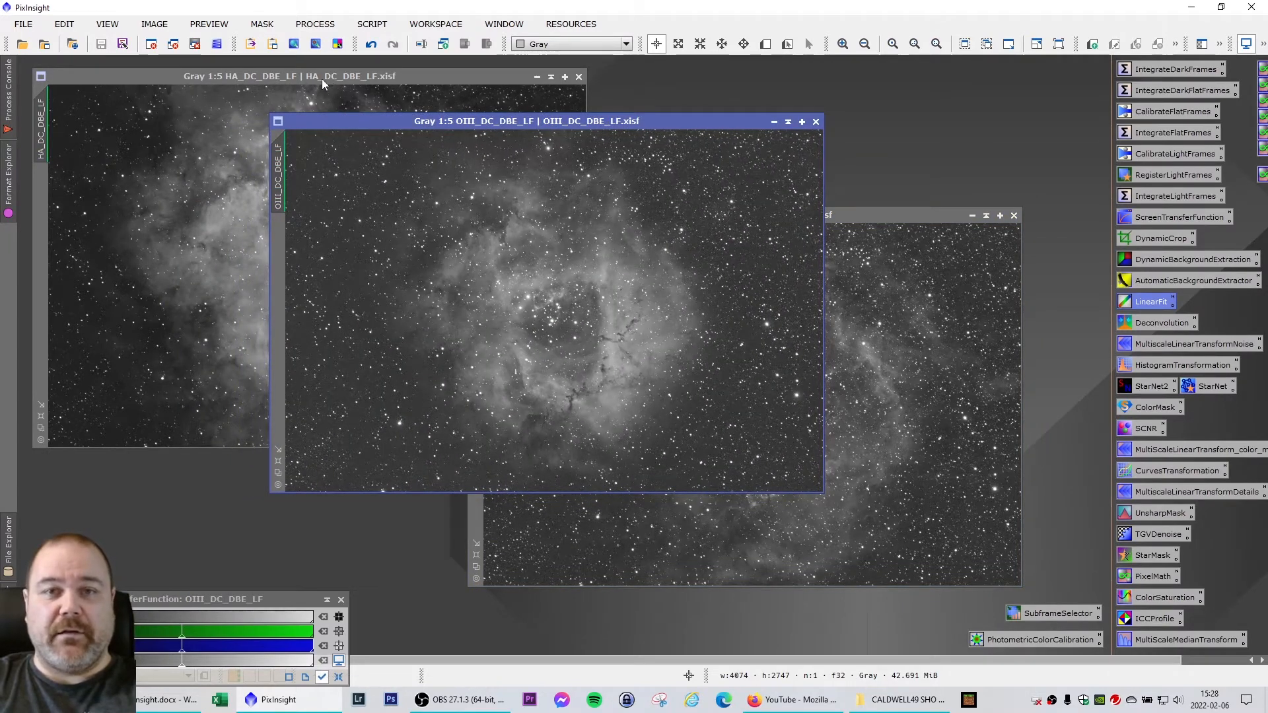
{"action": "left_click", "coordinate": [260, 78]}
{"action": "left_click_drag", "start_coordinate": [304, 78], "coordinate": [302, 80]}
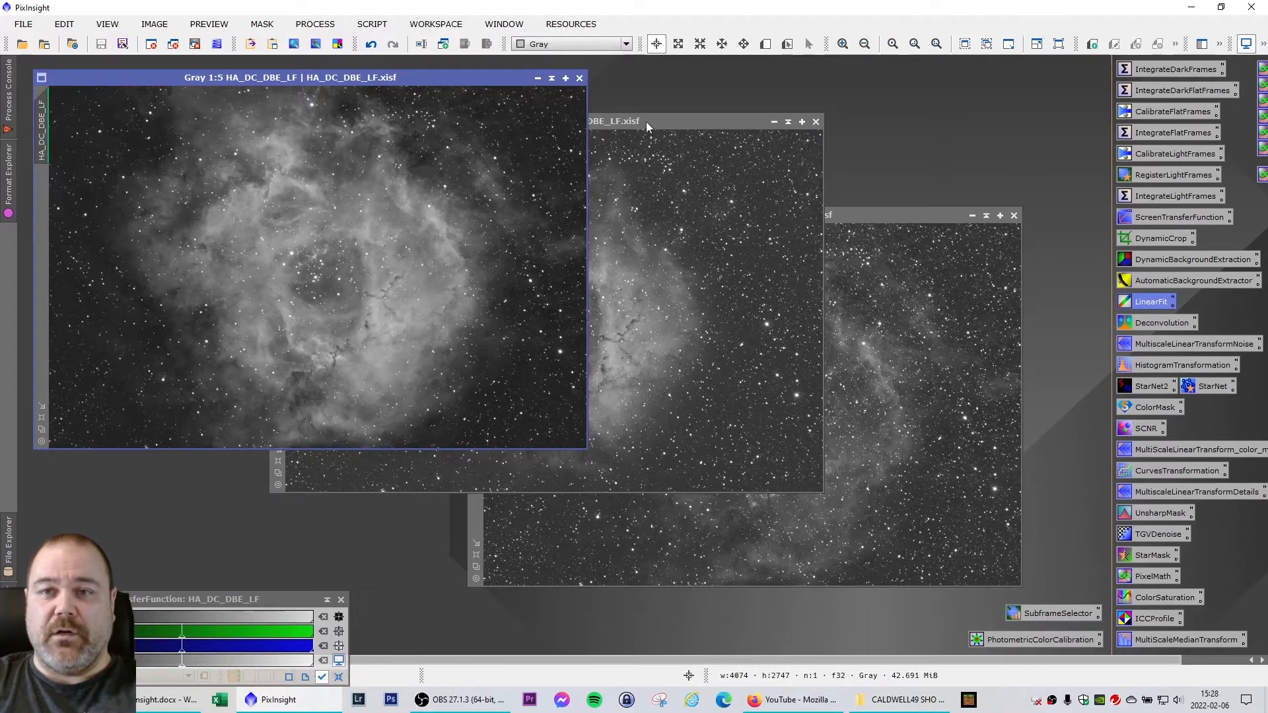
{"action": "left_click_drag", "start_coordinate": [646, 121], "coordinate": [605, 123]}
{"action": "left_click", "coordinate": [843, 215]}
{"action": "left_click_drag", "start_coordinate": [842, 216], "coordinate": [766, 182]}
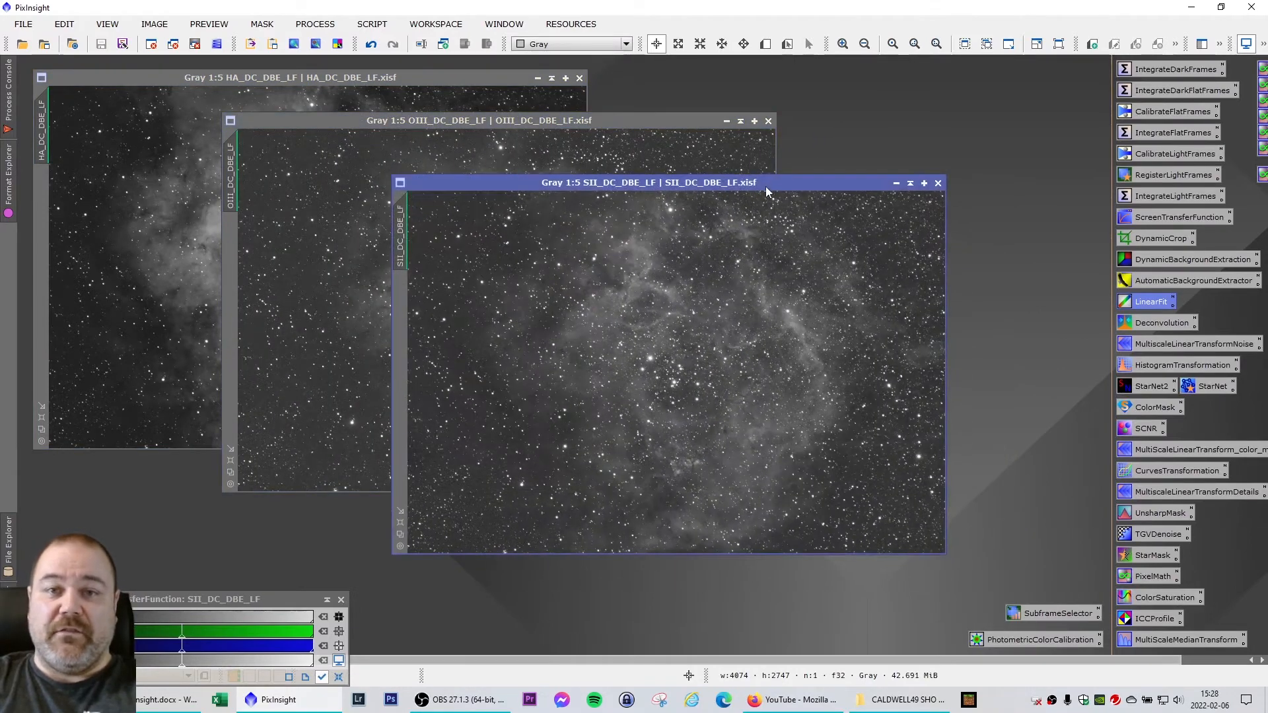
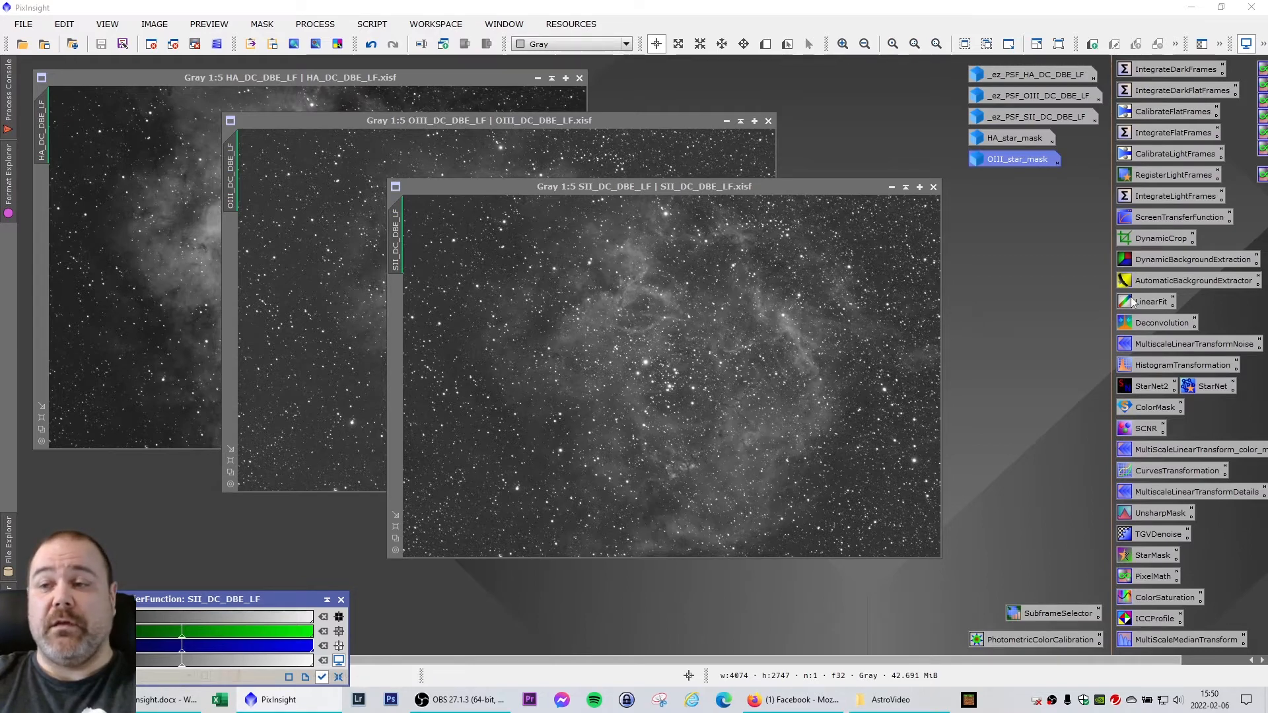
Open the Deconvolution process and place its window beside the SII image, clear of the PSF and star mask icons
{"action": "double_click", "coordinate": [1161, 322]}
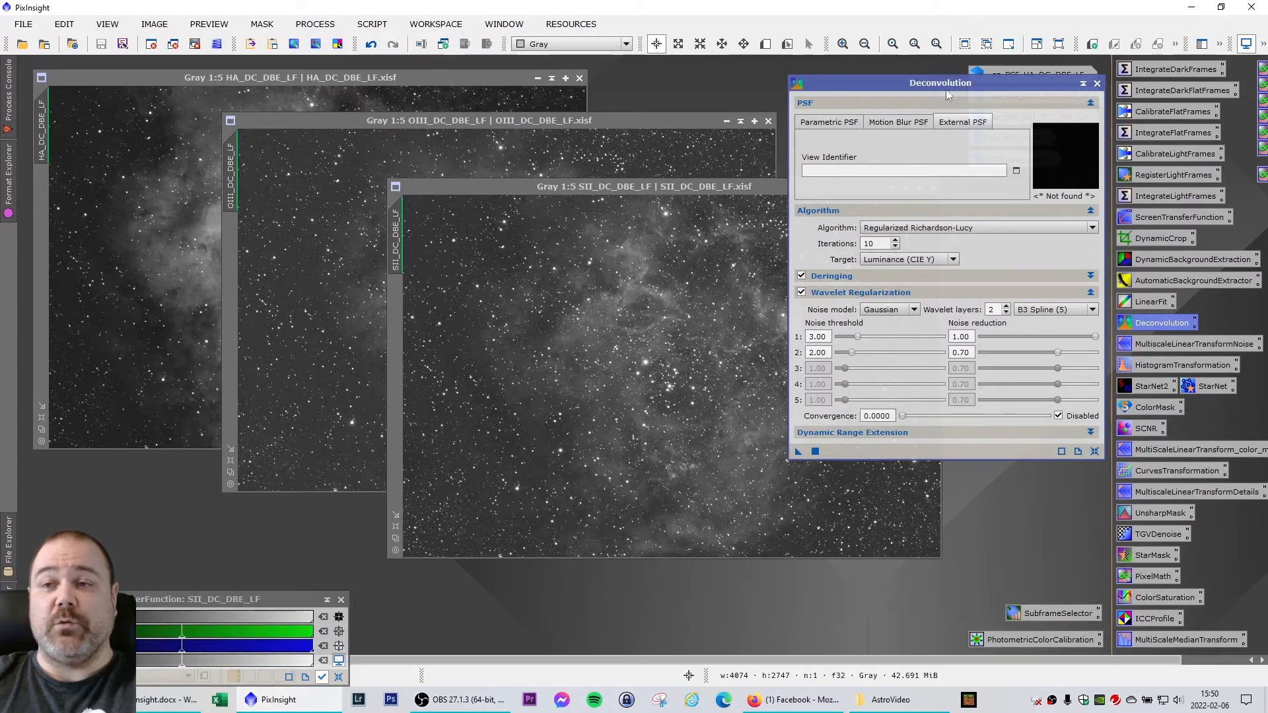
{"action": "left_click_drag", "start_coordinate": [944, 97], "coordinate": [943, 192]}
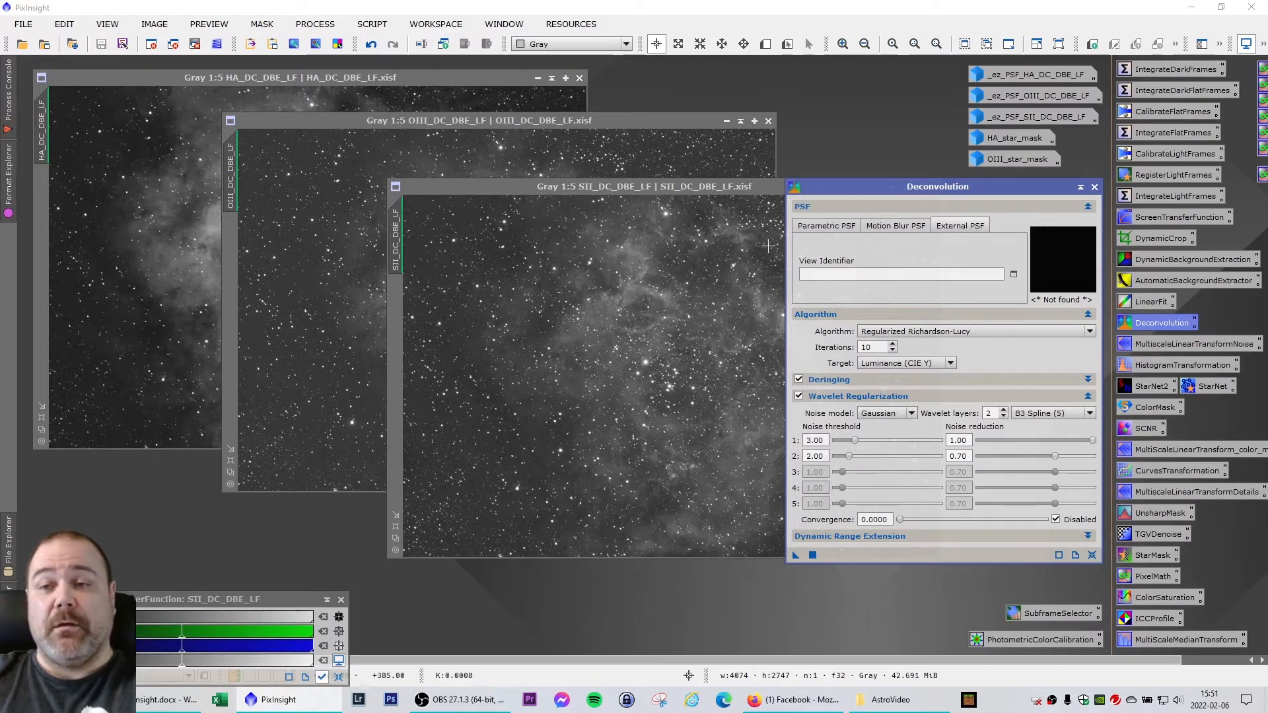
{"action": "left_click_drag", "start_coordinate": [972, 187], "coordinate": [1024, 181]}
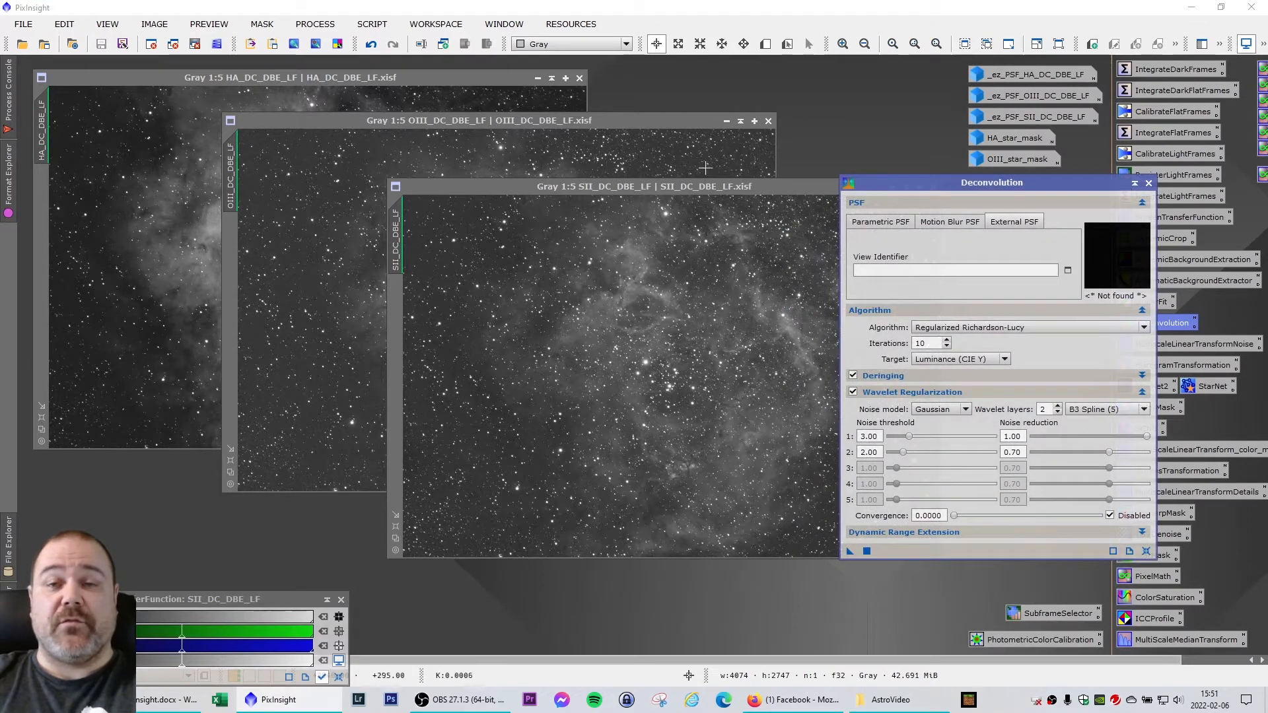
Examine the EZ Processing Suite script list and the update repositories manager, including its form for adding a repository, and cancel without changes
{"action": "left_click", "coordinate": [368, 24]}
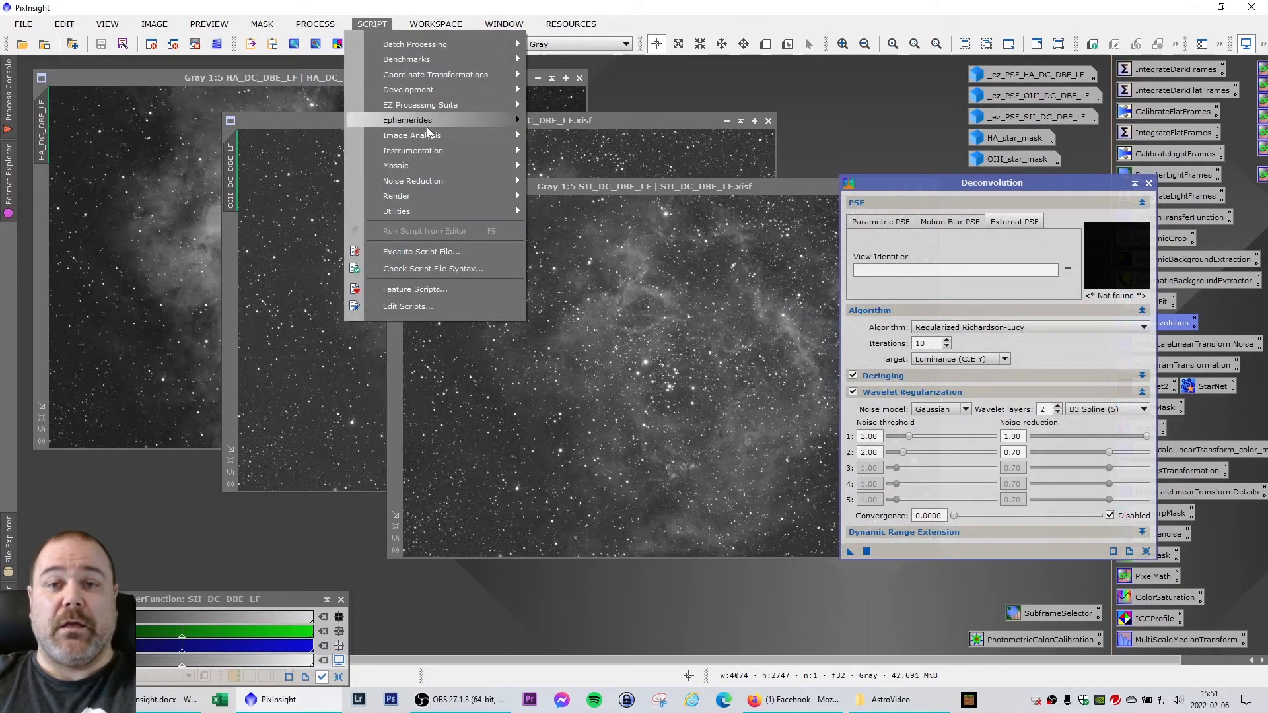
{"action": "mouse_move", "coordinate": [436, 105]}
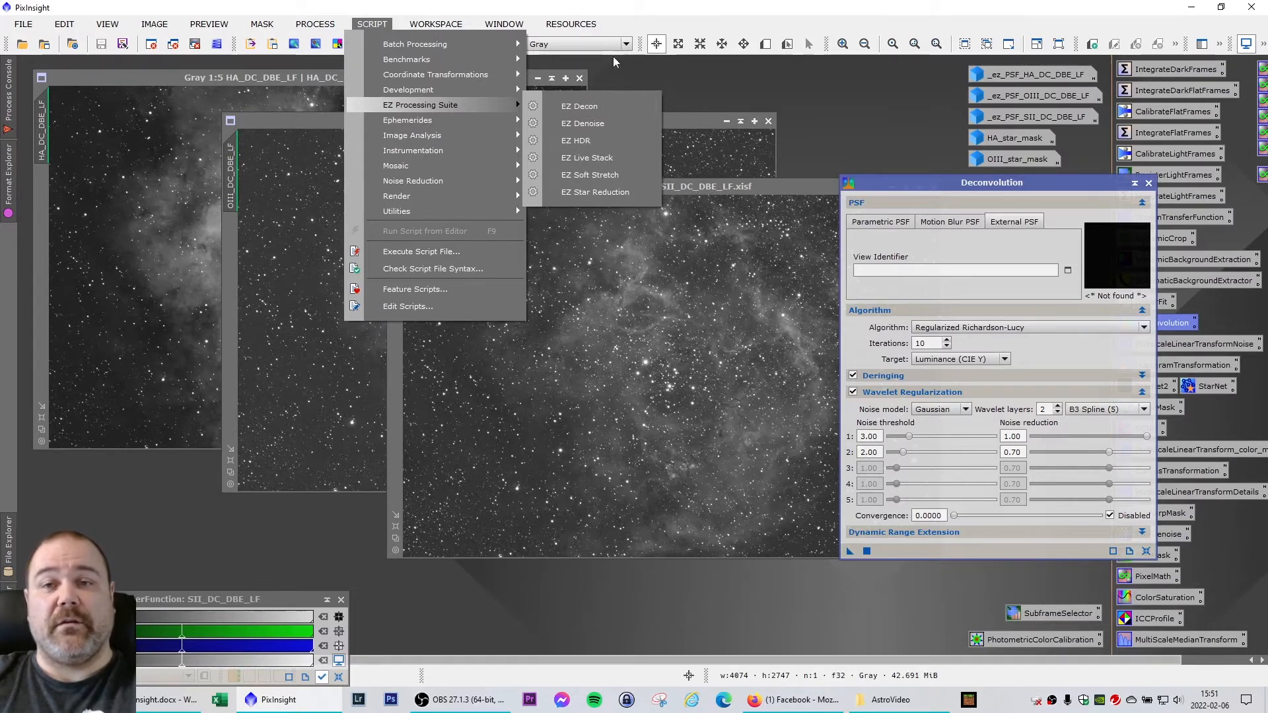
{"action": "mouse_move", "coordinate": [571, 24]}
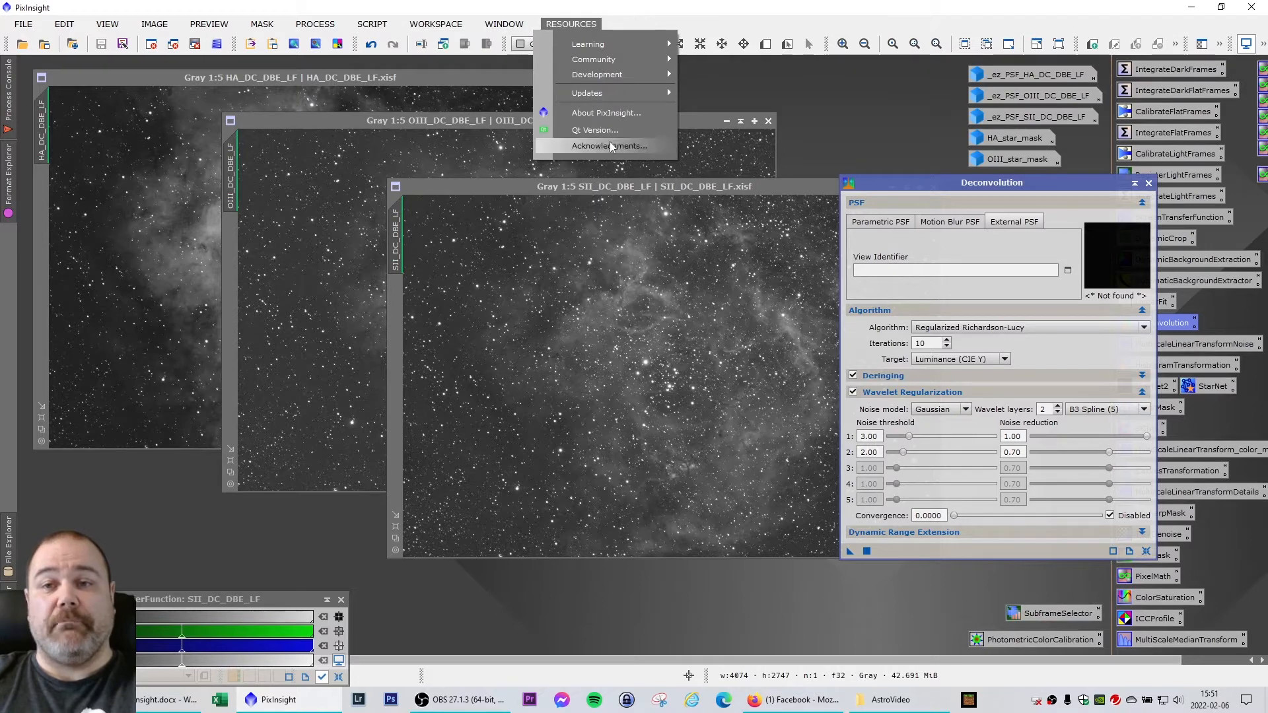
{"action": "left_click", "coordinate": [554, 25]}
{"action": "left_click", "coordinate": [558, 29]}
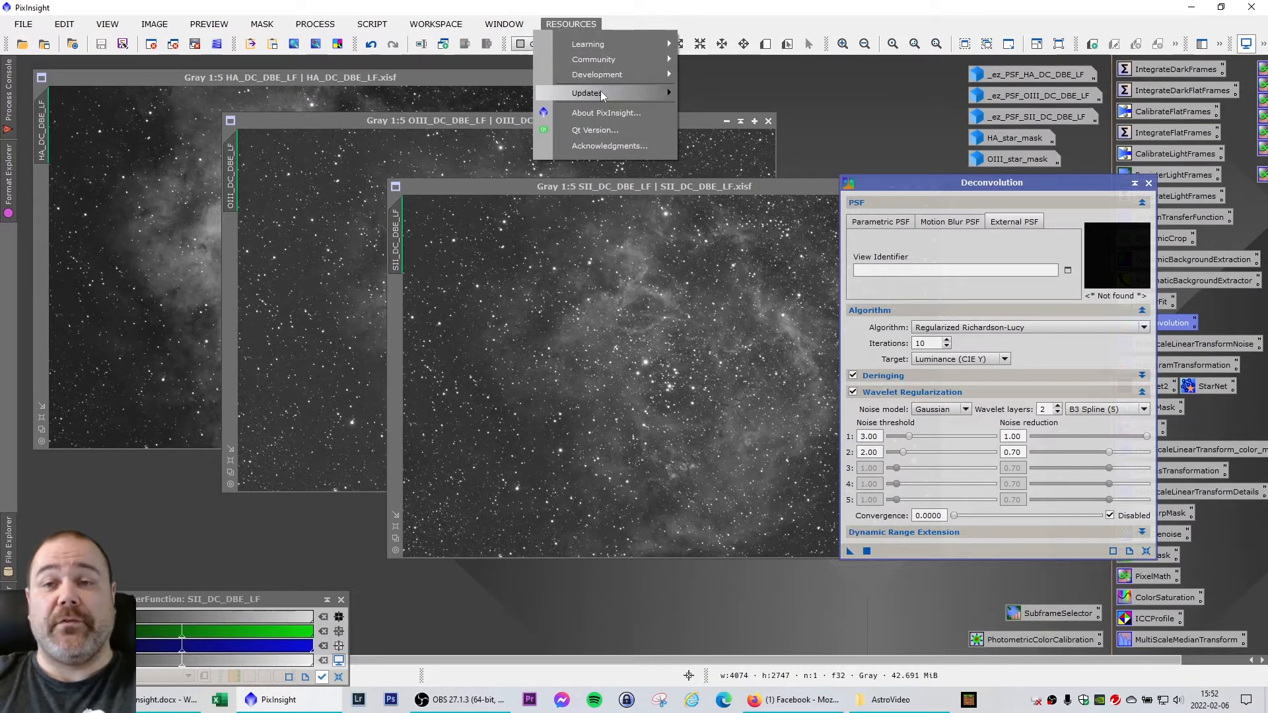
{"action": "mouse_move", "coordinate": [613, 97]}
{"action": "left_click", "coordinate": [712, 94]}
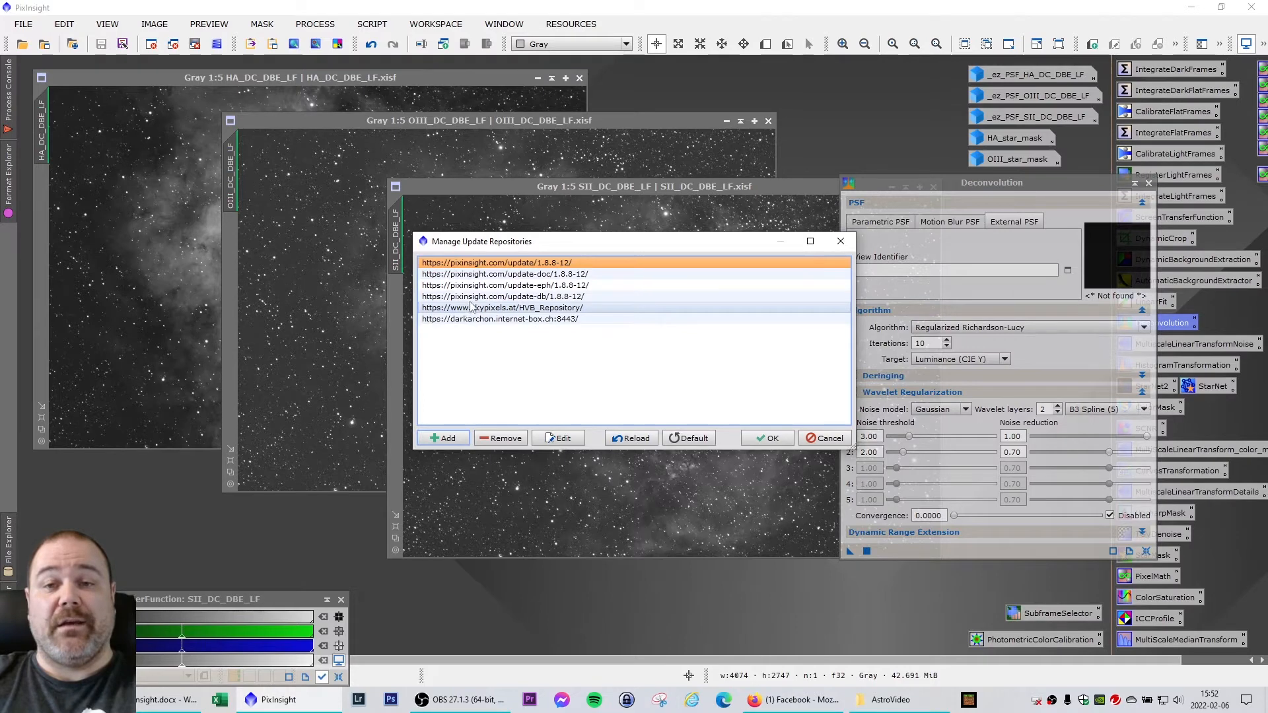
{"action": "left_click", "coordinate": [441, 437]}
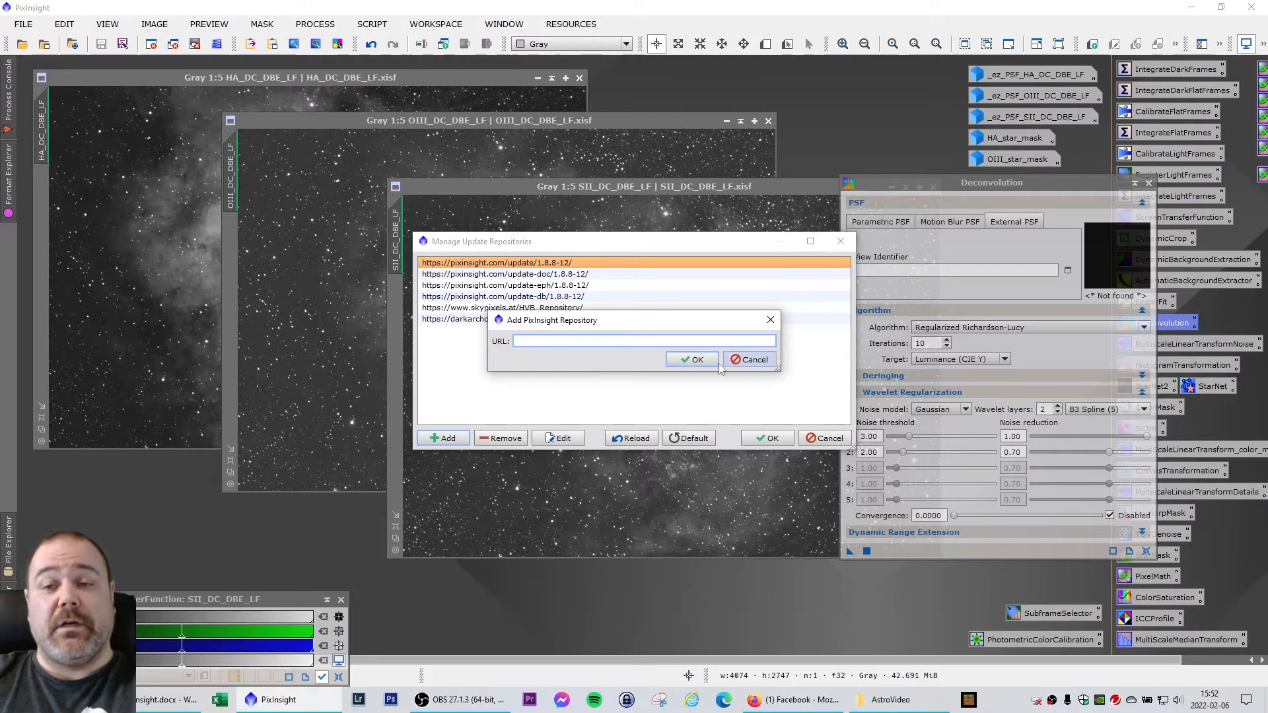
{"action": "left_click", "coordinate": [751, 360]}
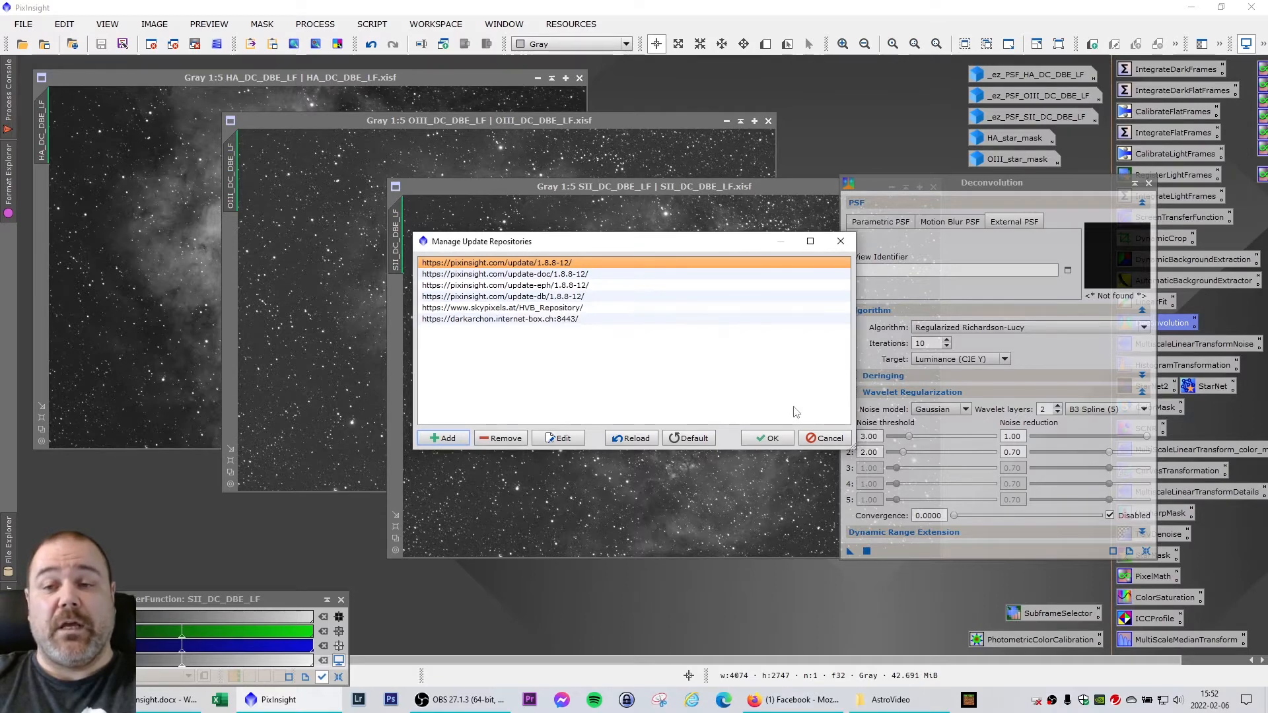
{"action": "left_click", "coordinate": [826, 438]}
Launch the EZ Decon script on the SII_DC_DBE_LF image and examine its PSF, wavelet and iteration settings for deconvolution
{"action": "left_click", "coordinate": [372, 24]}
{"action": "mouse_move", "coordinate": [463, 106]}
{"action": "left_click", "coordinate": [608, 154]}
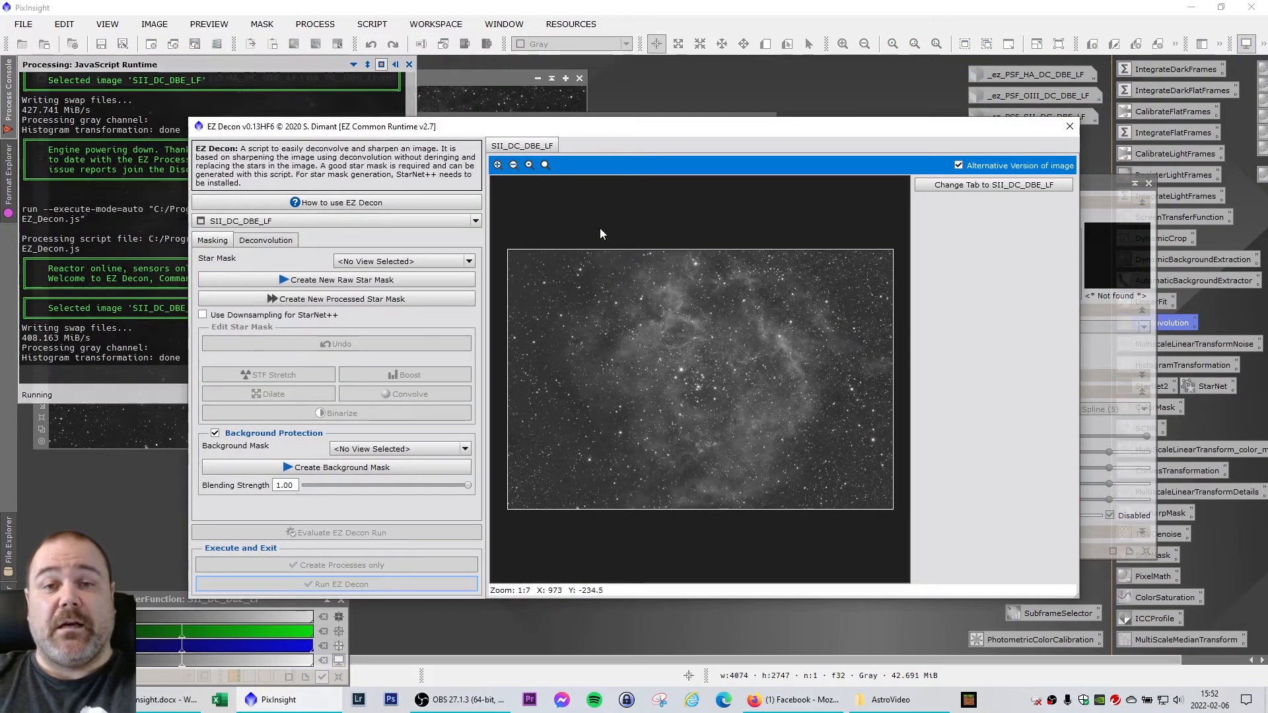
{"action": "left_click_drag", "start_coordinate": [568, 129], "coordinate": [645, 137]}
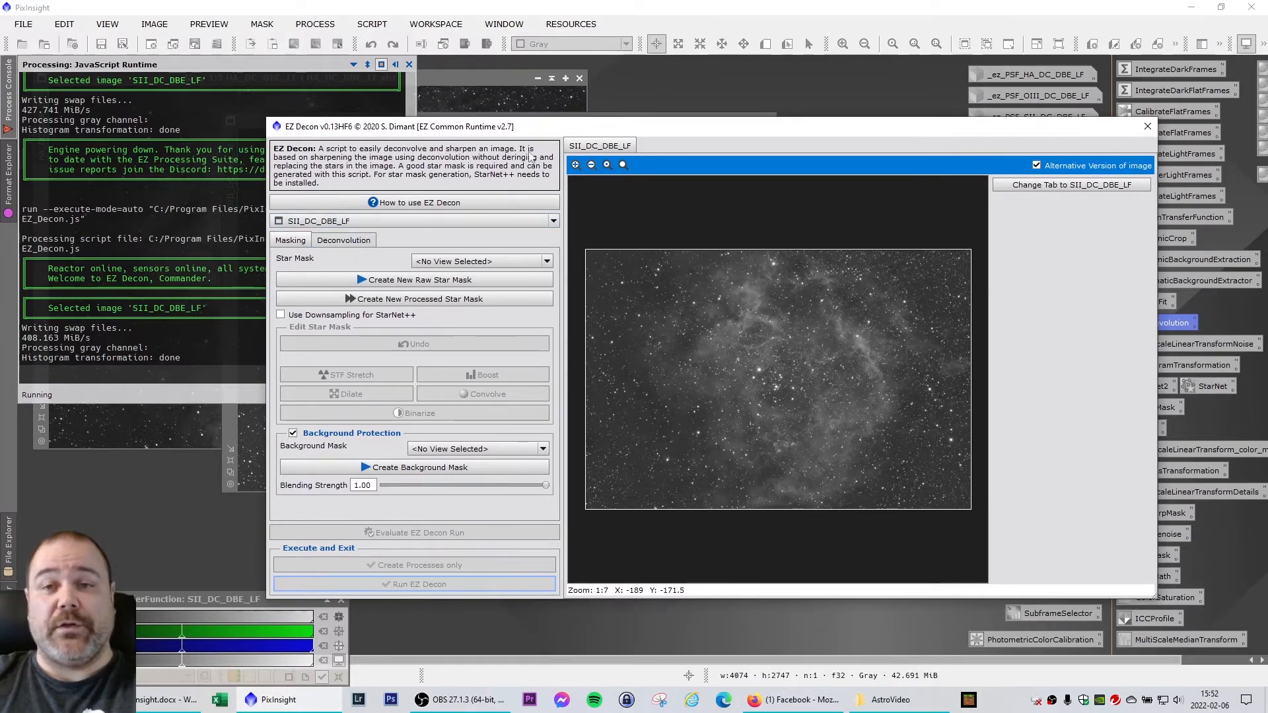
{"action": "left_click", "coordinate": [344, 240]}
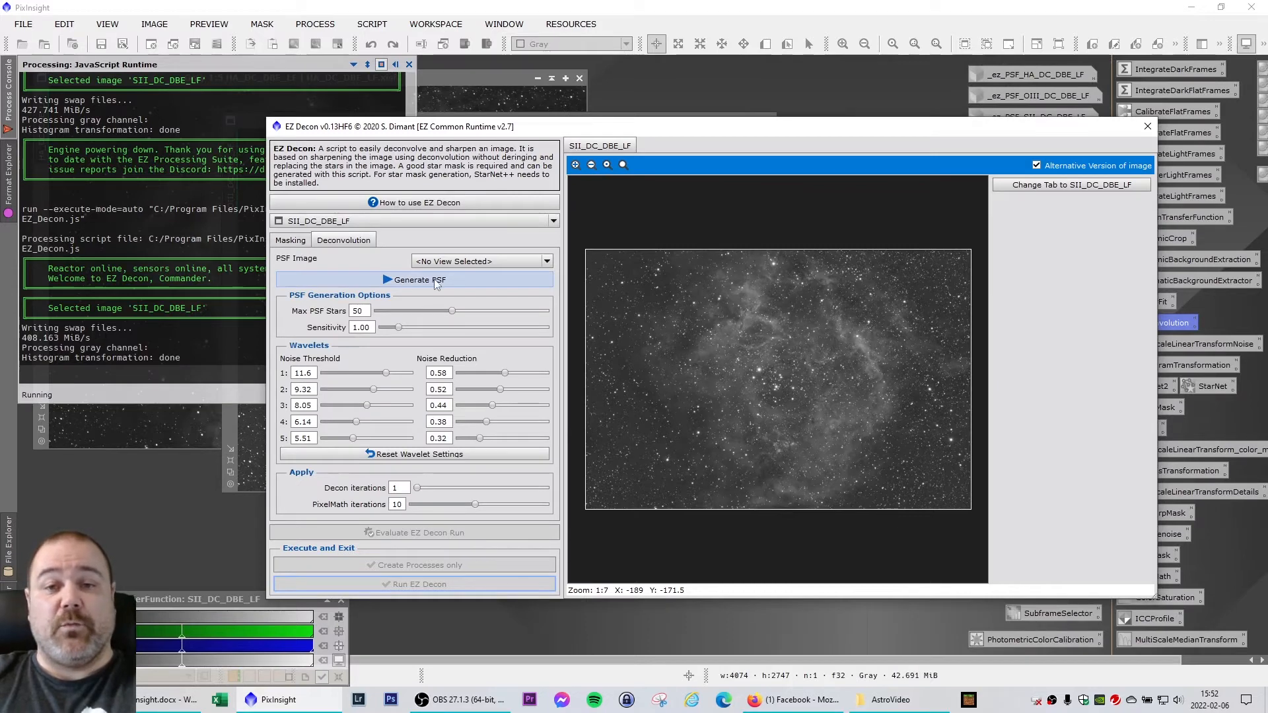
{"action": "left_click_drag", "start_coordinate": [445, 136], "coordinate": [406, 132]}
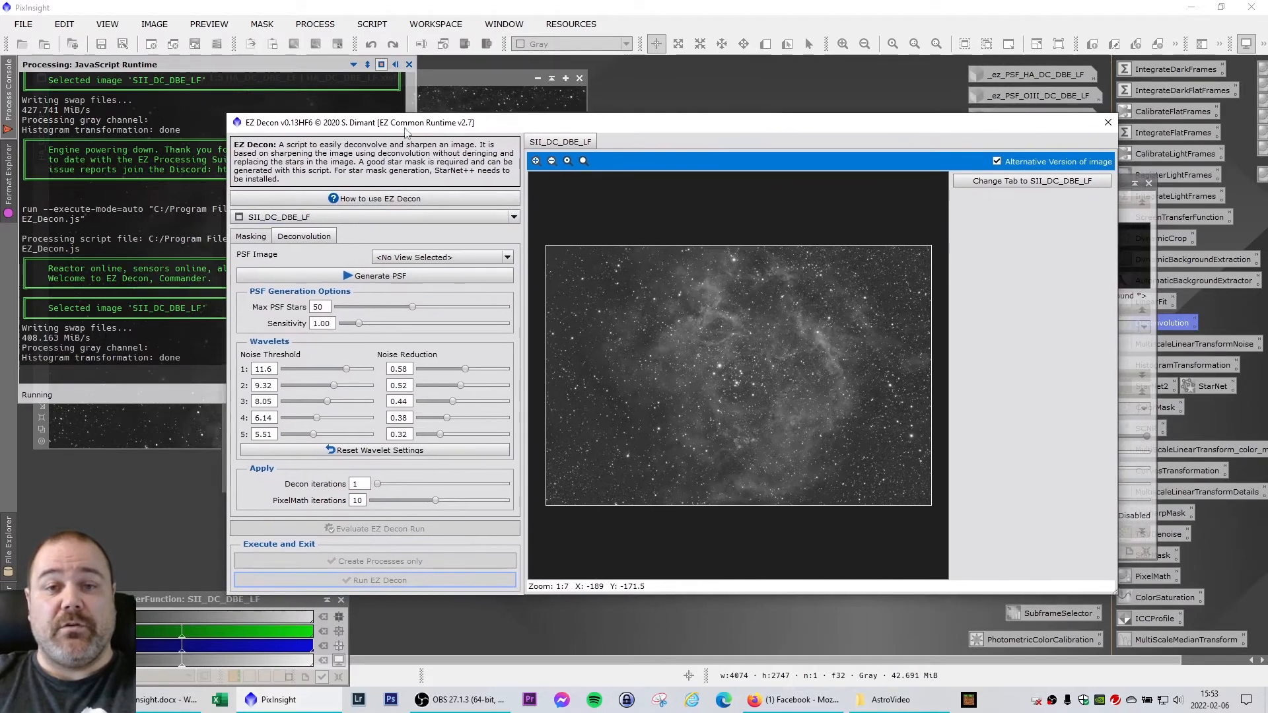
Load the HA_DC_DBE_LF image in EZ Decon, check the list of other selectable views, and close the script without running it
{"action": "left_click", "coordinate": [303, 218]}
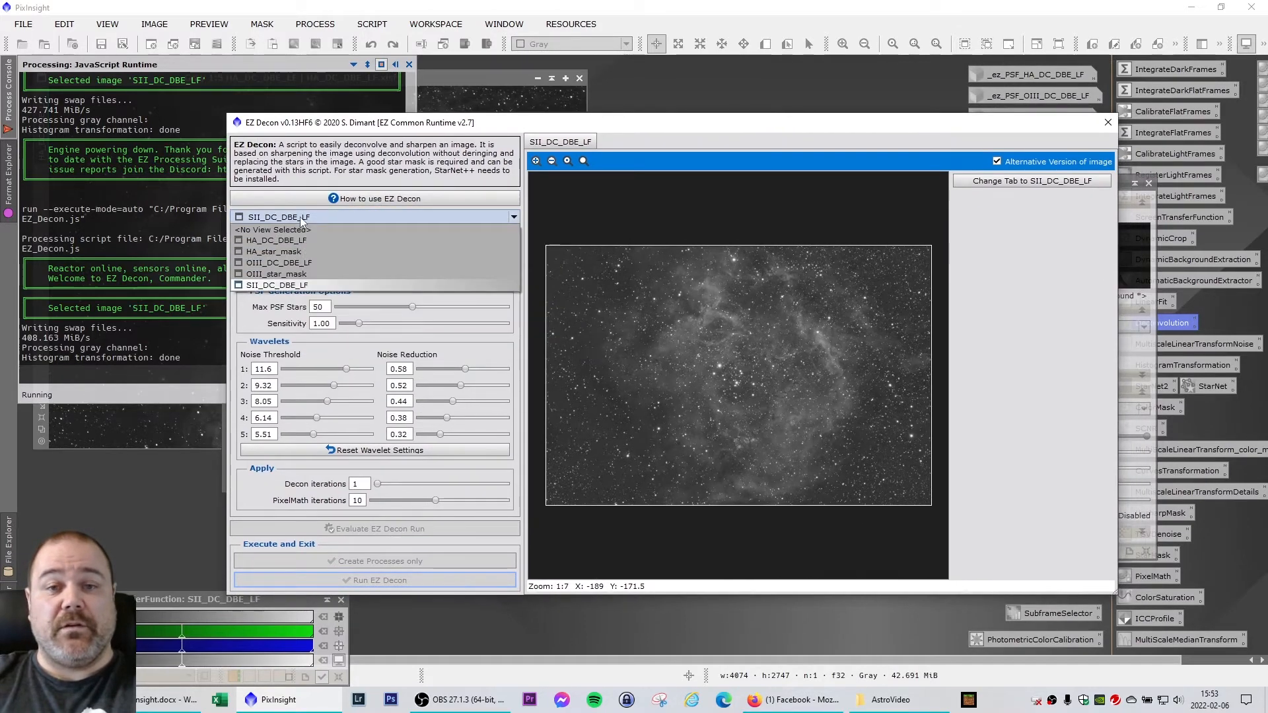
{"action": "left_click", "coordinate": [264, 242]}
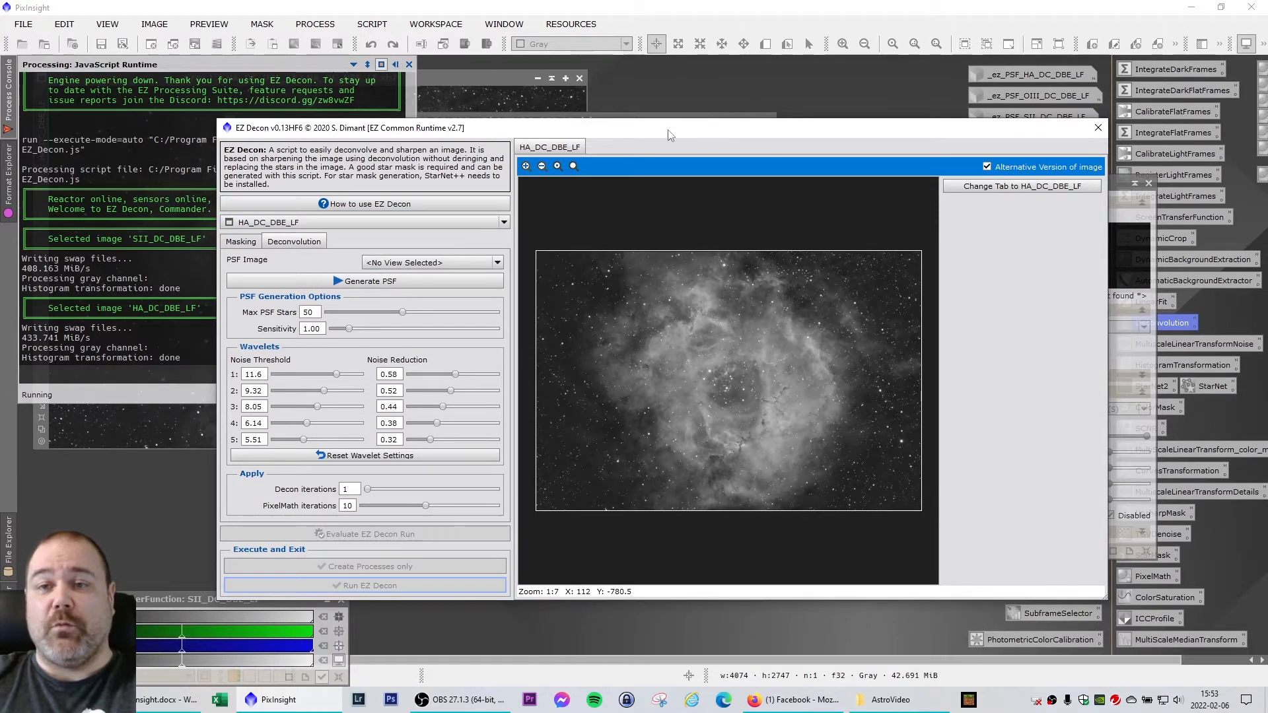
{"action": "left_click_drag", "start_coordinate": [669, 135], "coordinate": [685, 142]}
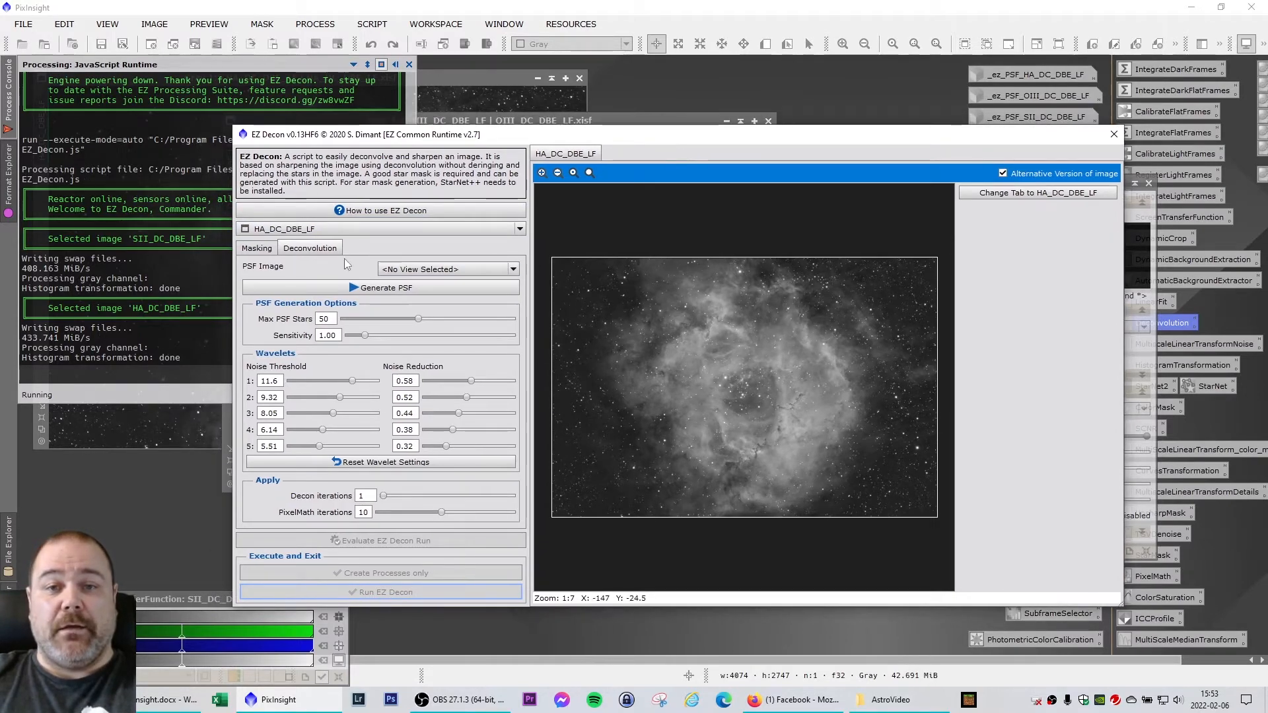
{"action": "left_click", "coordinate": [357, 229]}
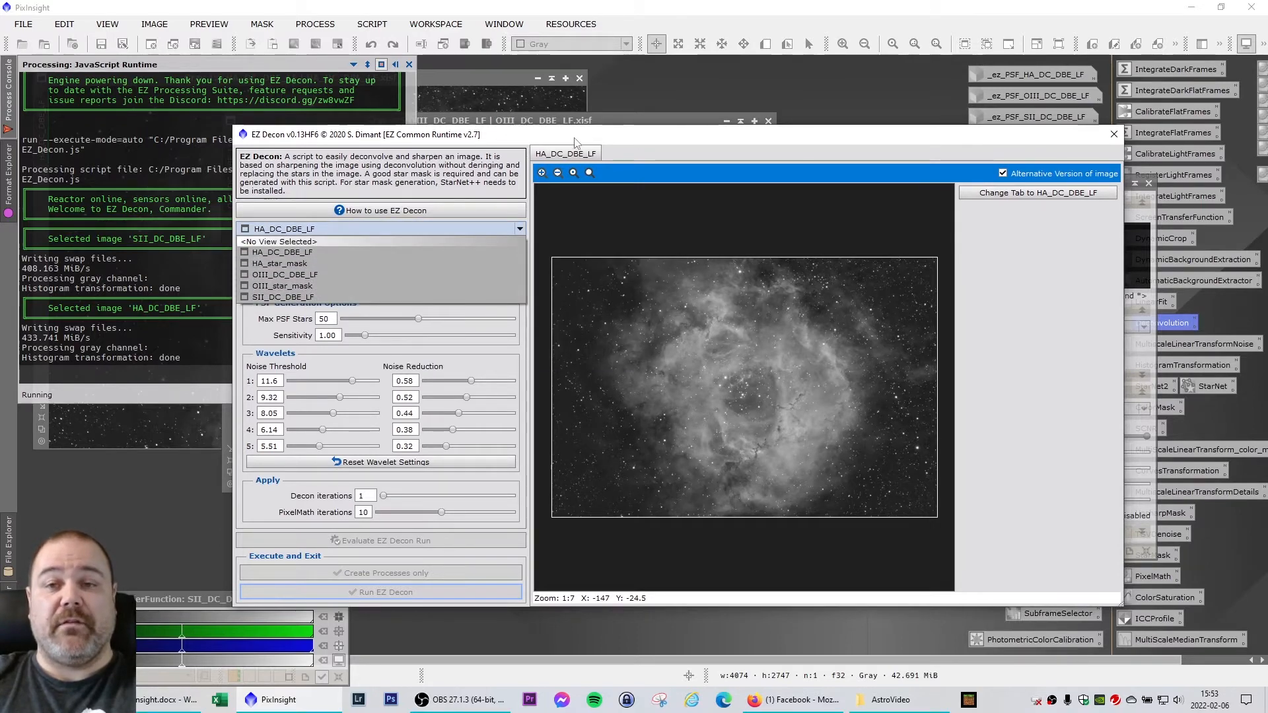
{"action": "left_click", "coordinate": [1114, 135]}
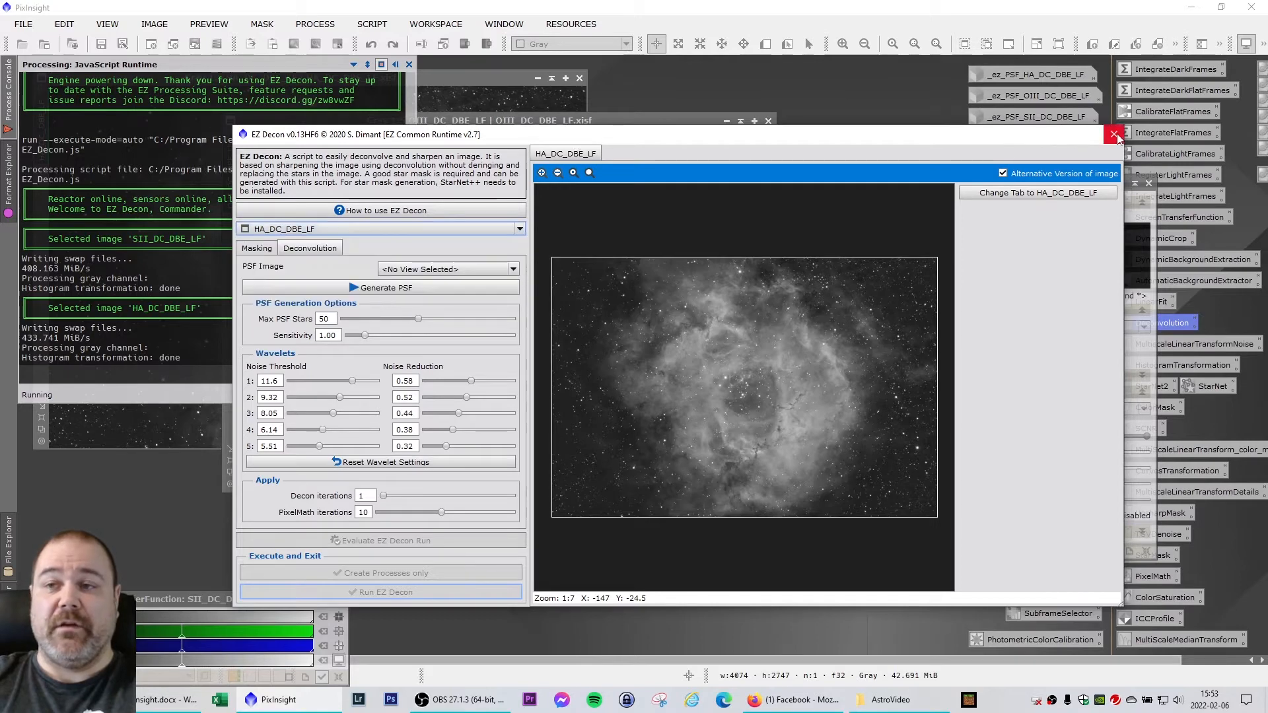
{"action": "left_click", "coordinate": [1112, 135]}
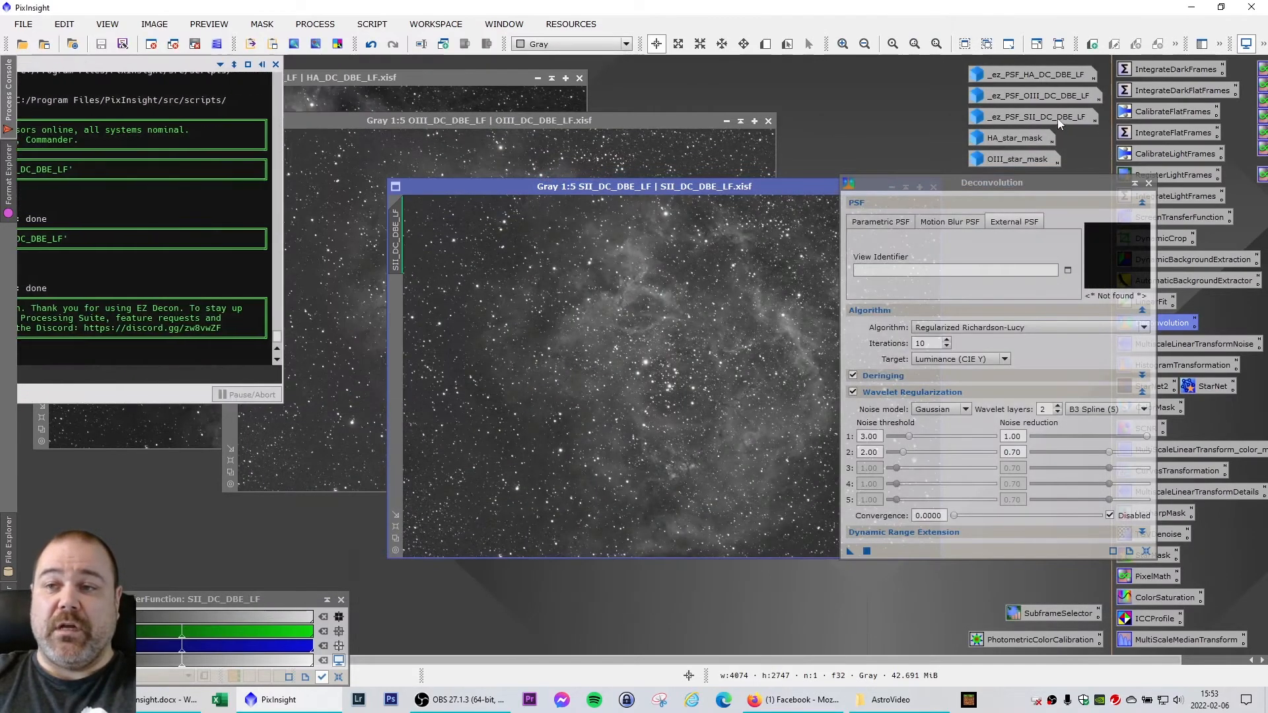
Examine the HA and OIII PSF images one after the other, minimizing each back to its icon
{"action": "double_click", "coordinate": [1036, 76]}
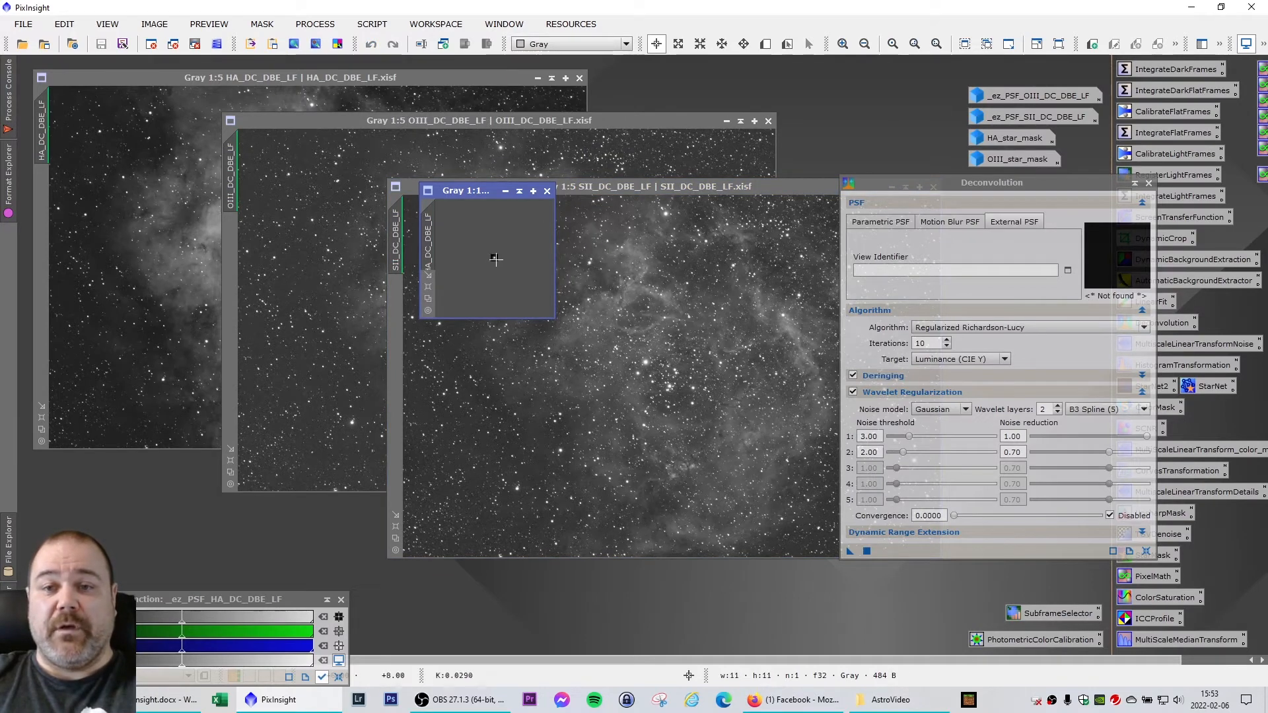
{"action": "left_click", "coordinate": [505, 191]}
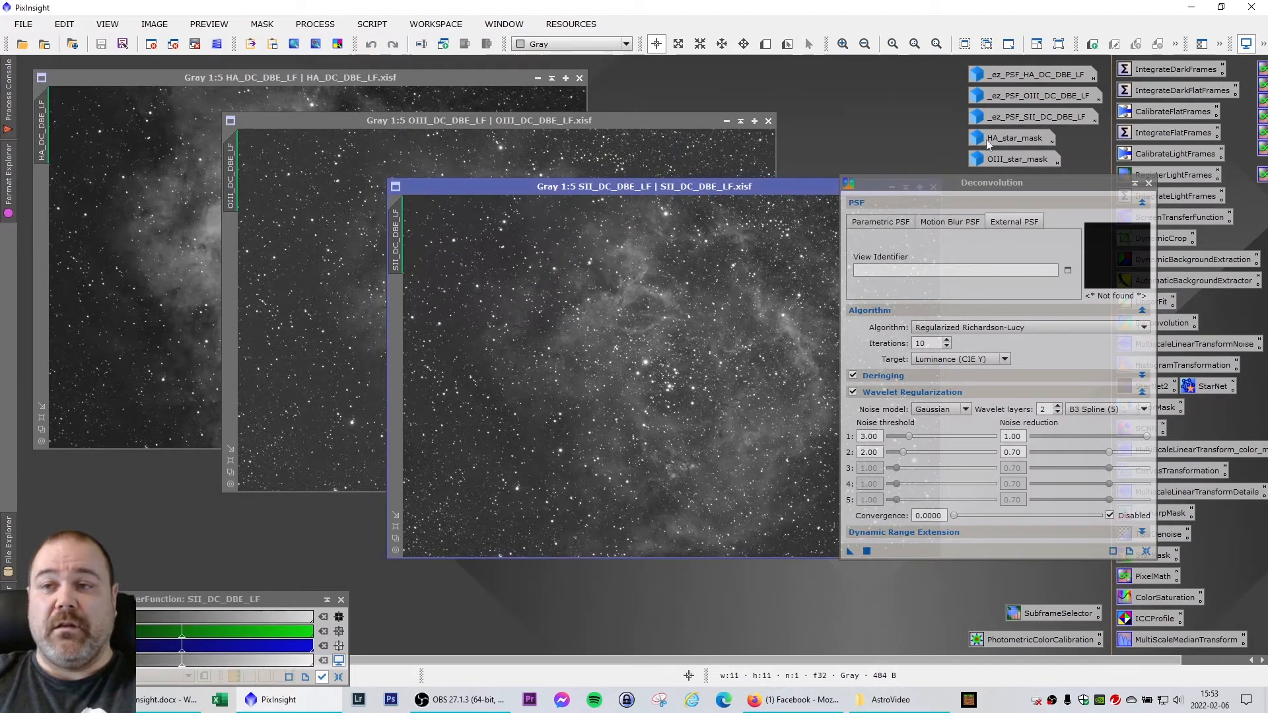
{"action": "double_click", "coordinate": [1028, 96]}
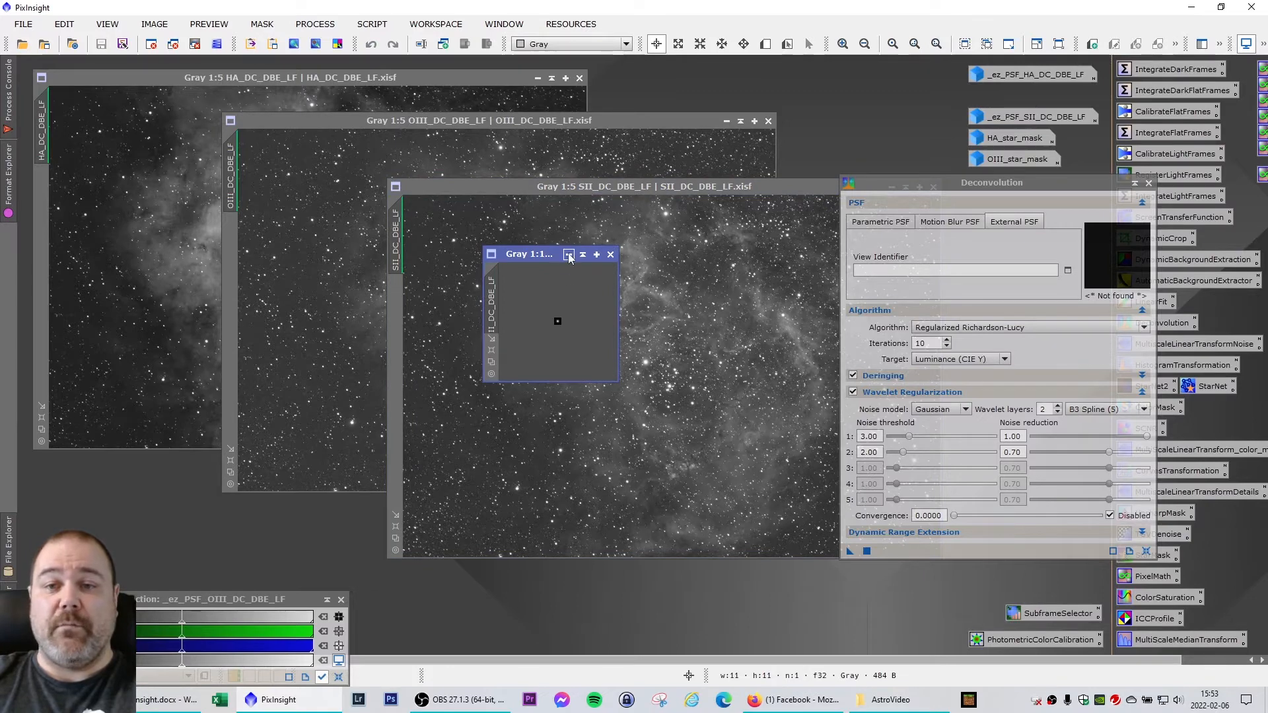
{"action": "left_click", "coordinate": [569, 255]}
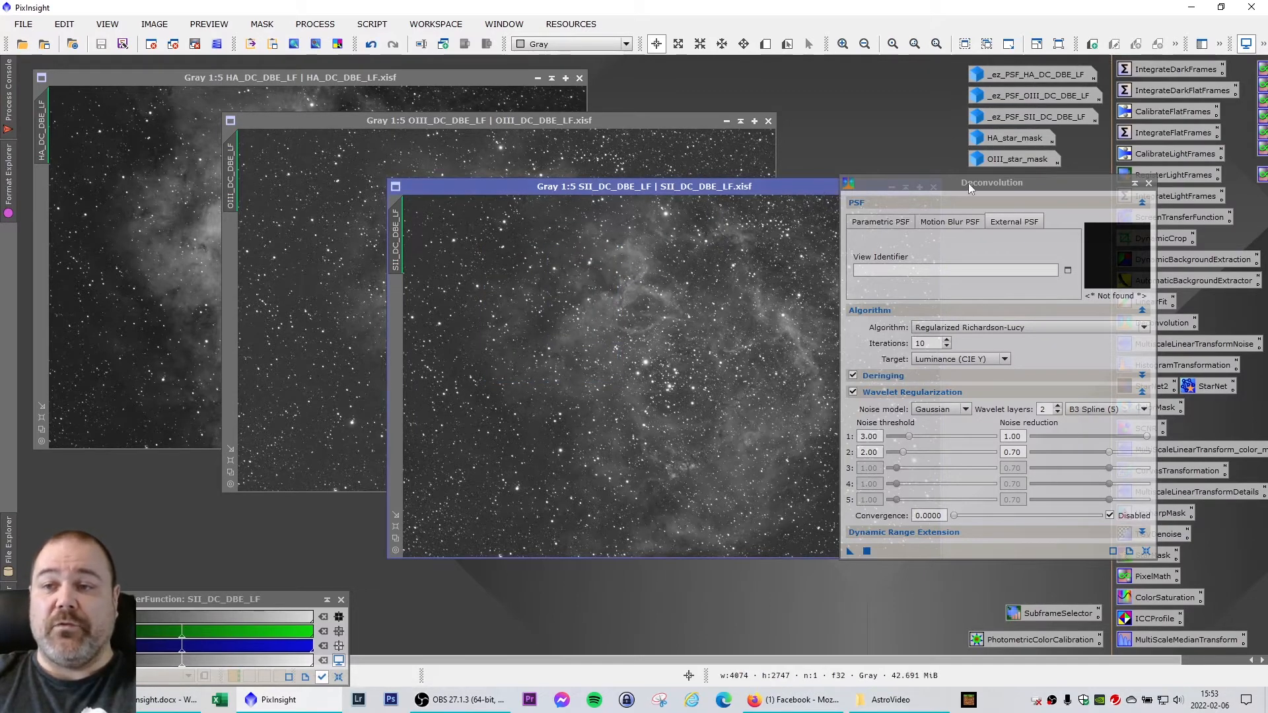
Expand the Deringing settings of the Deconvolution process to examine them, and close the process window
{"action": "left_click_drag", "start_coordinate": [969, 183], "coordinate": [949, 195]}
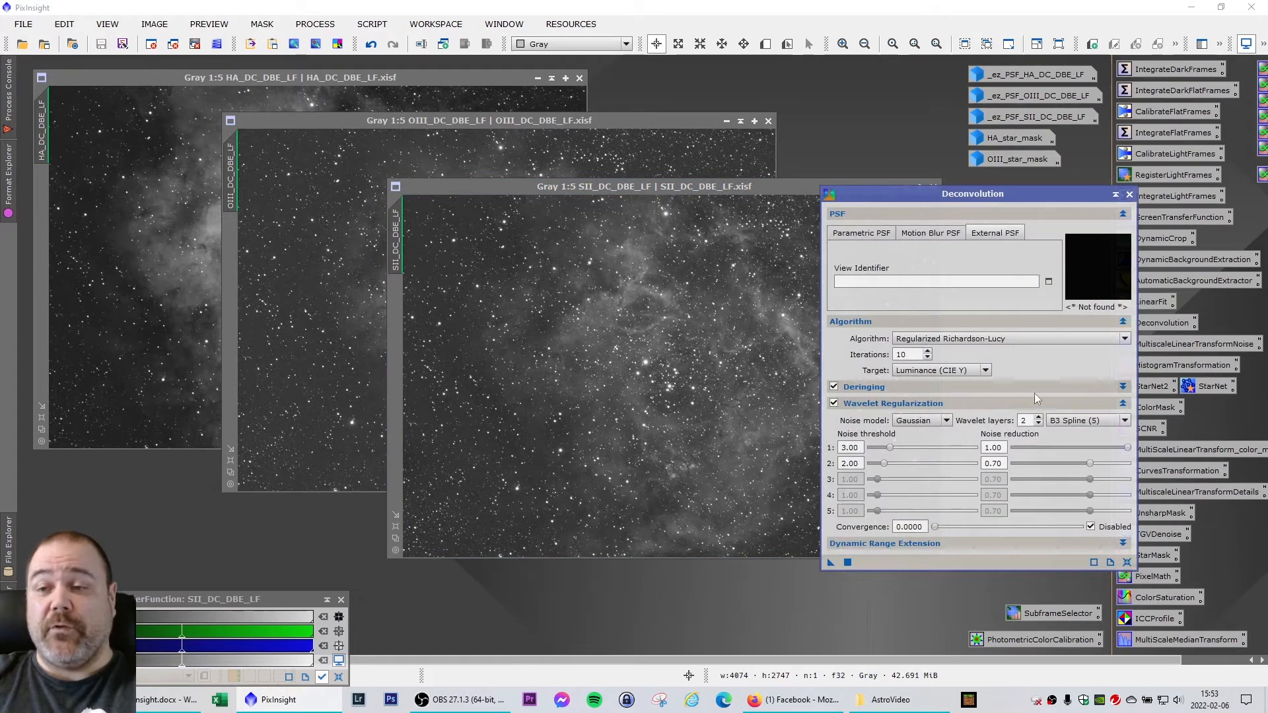
{"action": "left_click", "coordinate": [1123, 387]}
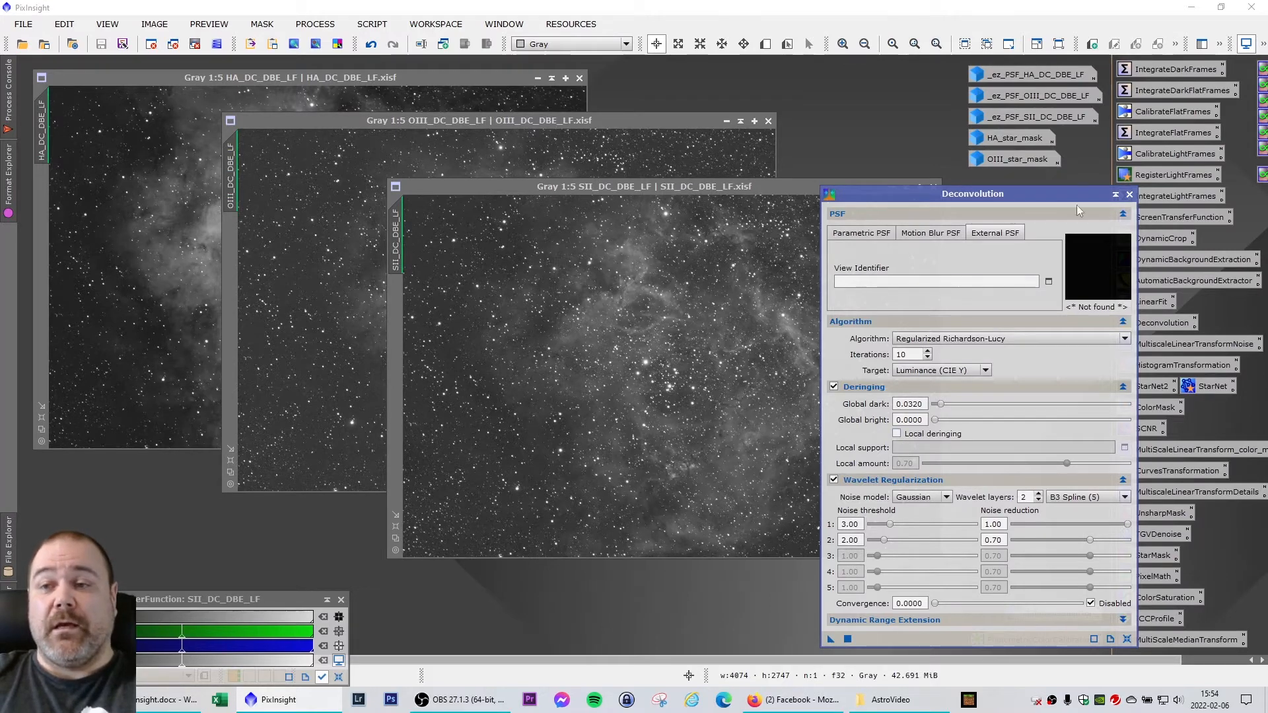
{"action": "left_click", "coordinate": [1129, 194]}
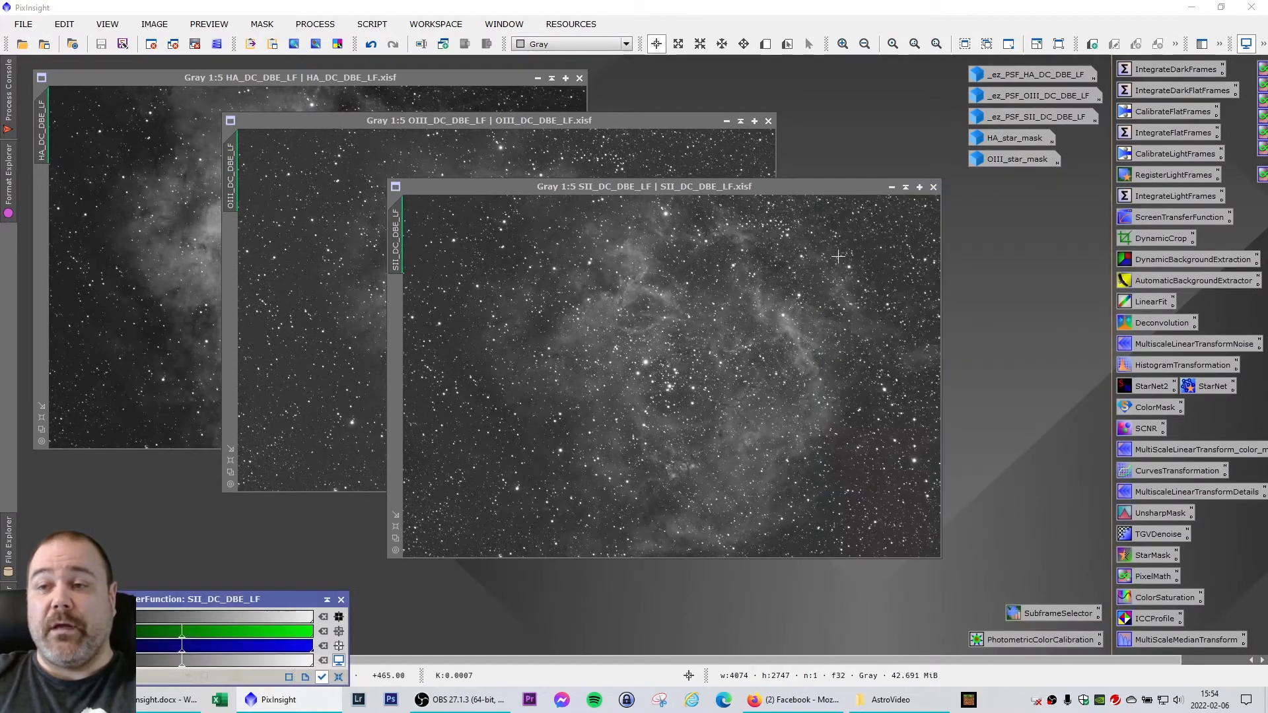
Open the StarMask process from the full process list, examine its settings, and close it without generating a mask
{"action": "left_click", "coordinate": [323, 25]}
{"action": "mouse_move", "coordinate": [414, 16]}
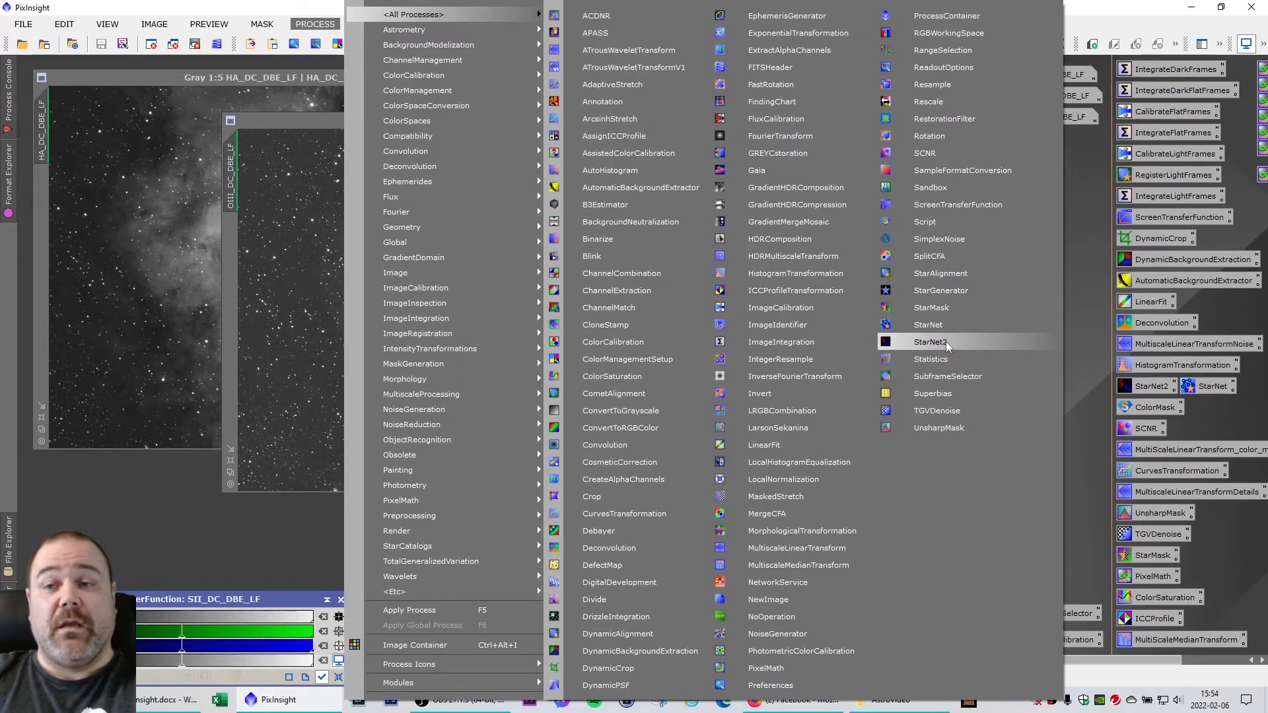
{"action": "left_click", "coordinate": [953, 313]}
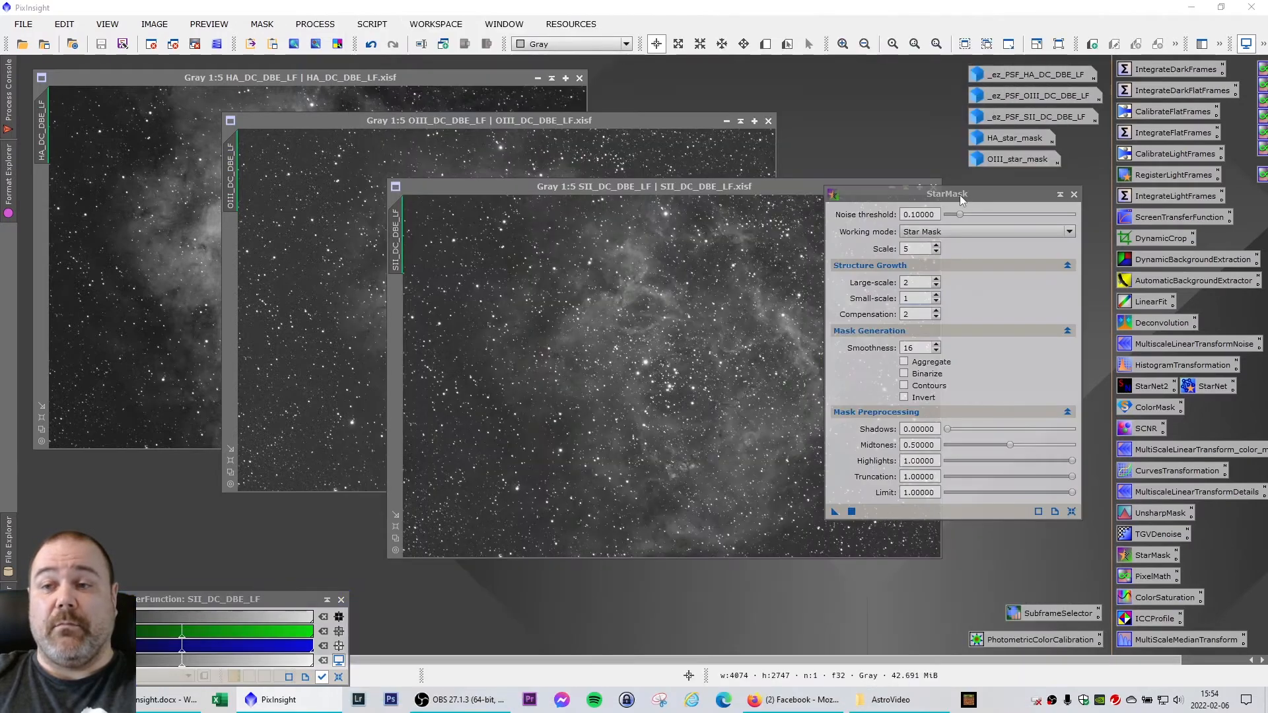
{"action": "left_click_drag", "start_coordinate": [961, 199], "coordinate": [977, 255]}
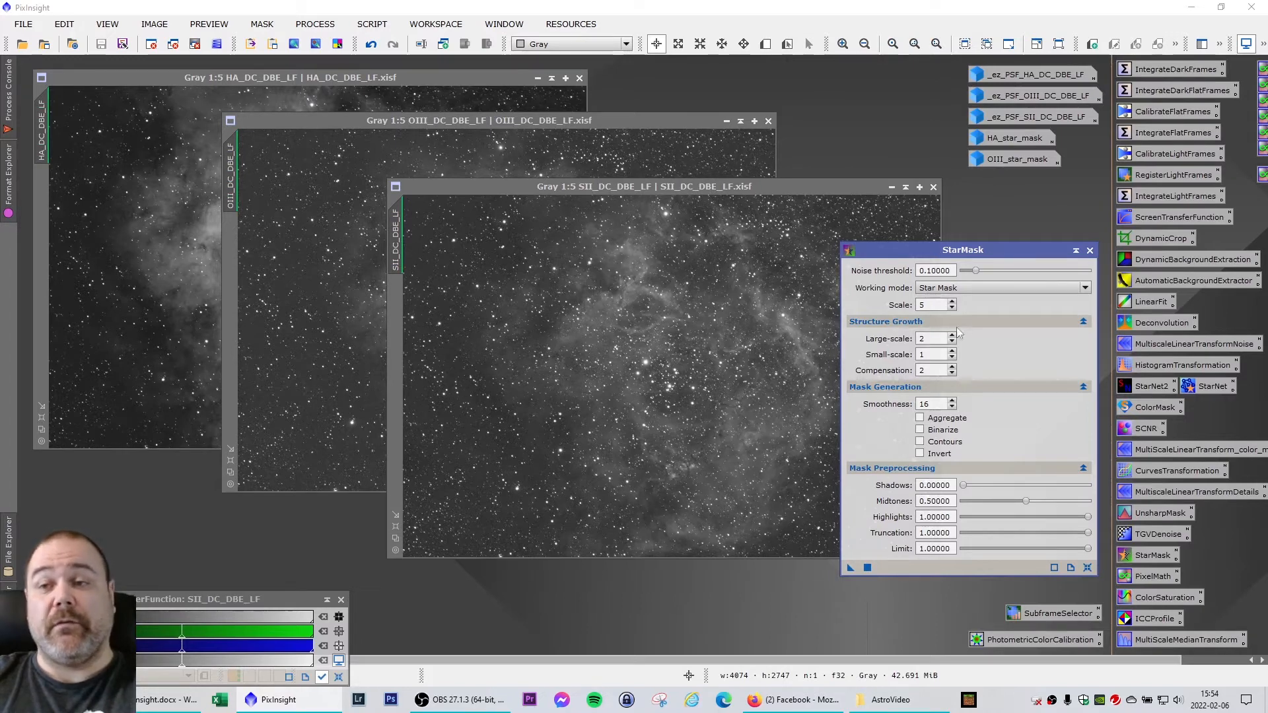
{"action": "left_click", "coordinate": [1091, 250]}
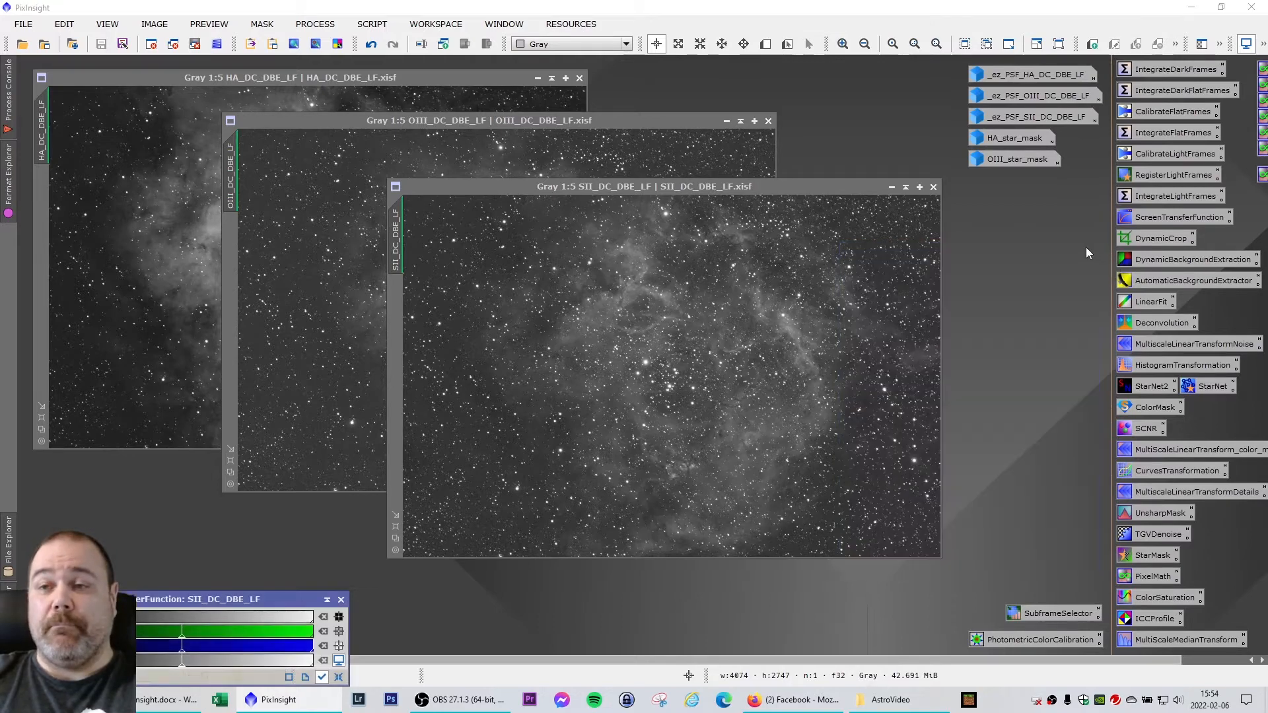
Open the StarNet2 process and place its window beside the SII image
{"action": "double_click", "coordinate": [1152, 389]}
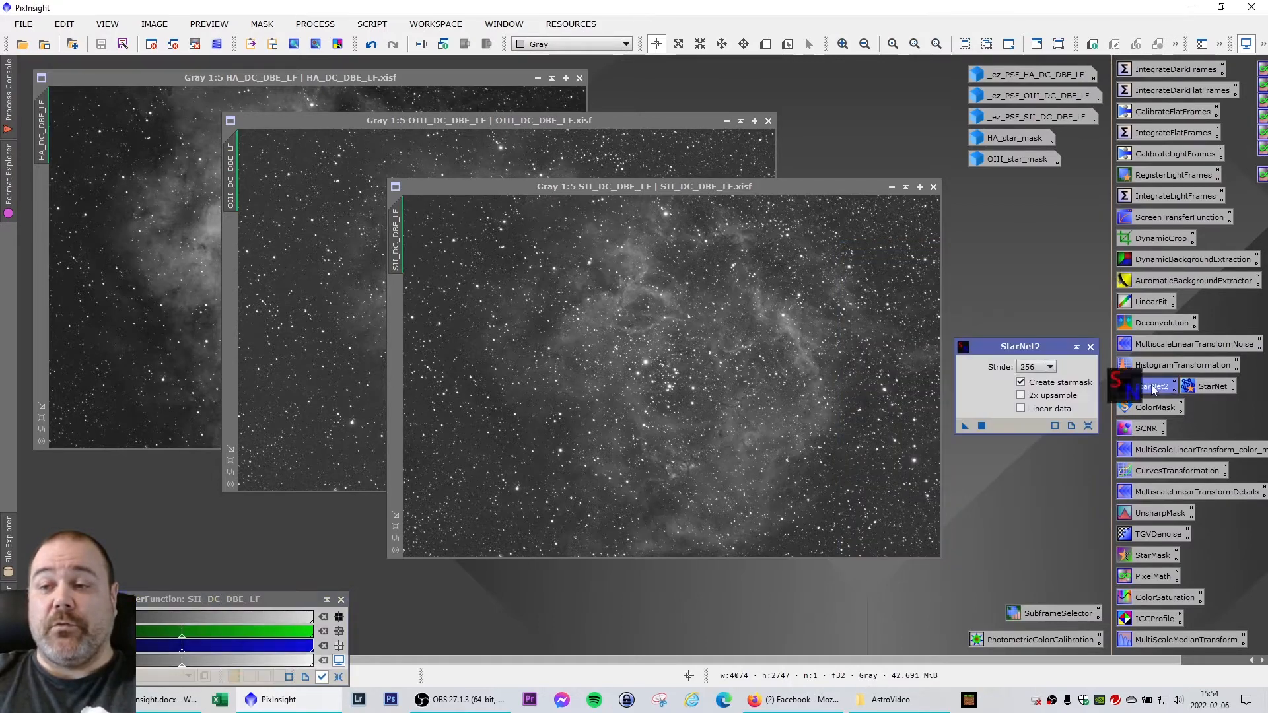
{"action": "mouse_move", "coordinate": [1034, 344]}
{"action": "left_mouse_down"}
{"action": "mouse_move", "coordinate": [1022, 330]}
{"action": "mouse_move", "coordinate": [1032, 322]}
{"action": "left_mouse_up"}
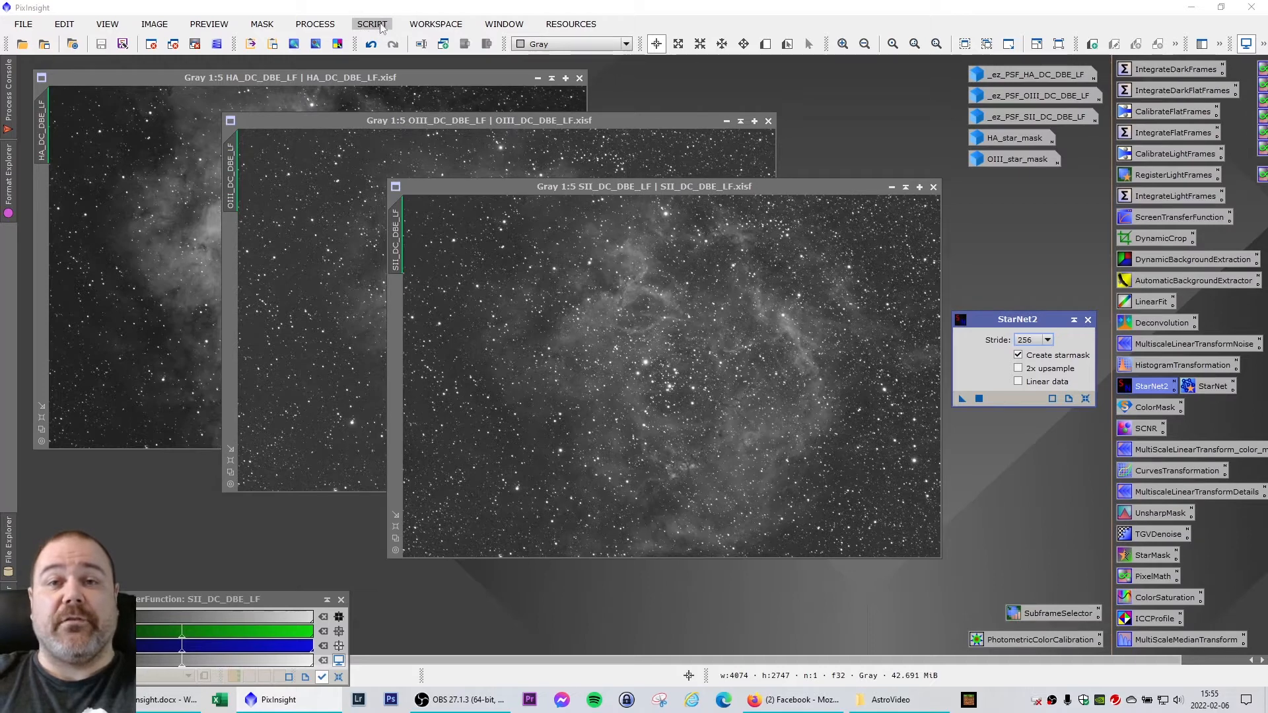
{"action": "left_click", "coordinate": [322, 25]}
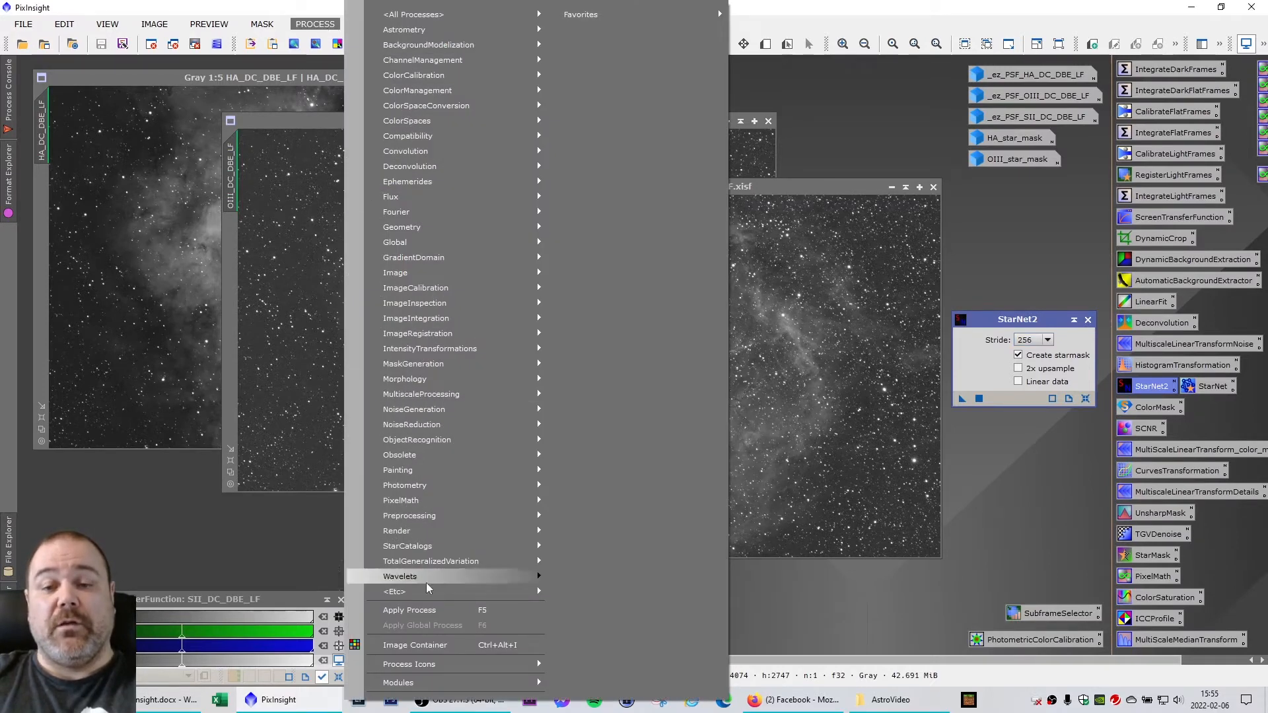
{"action": "mouse_move", "coordinate": [424, 686]}
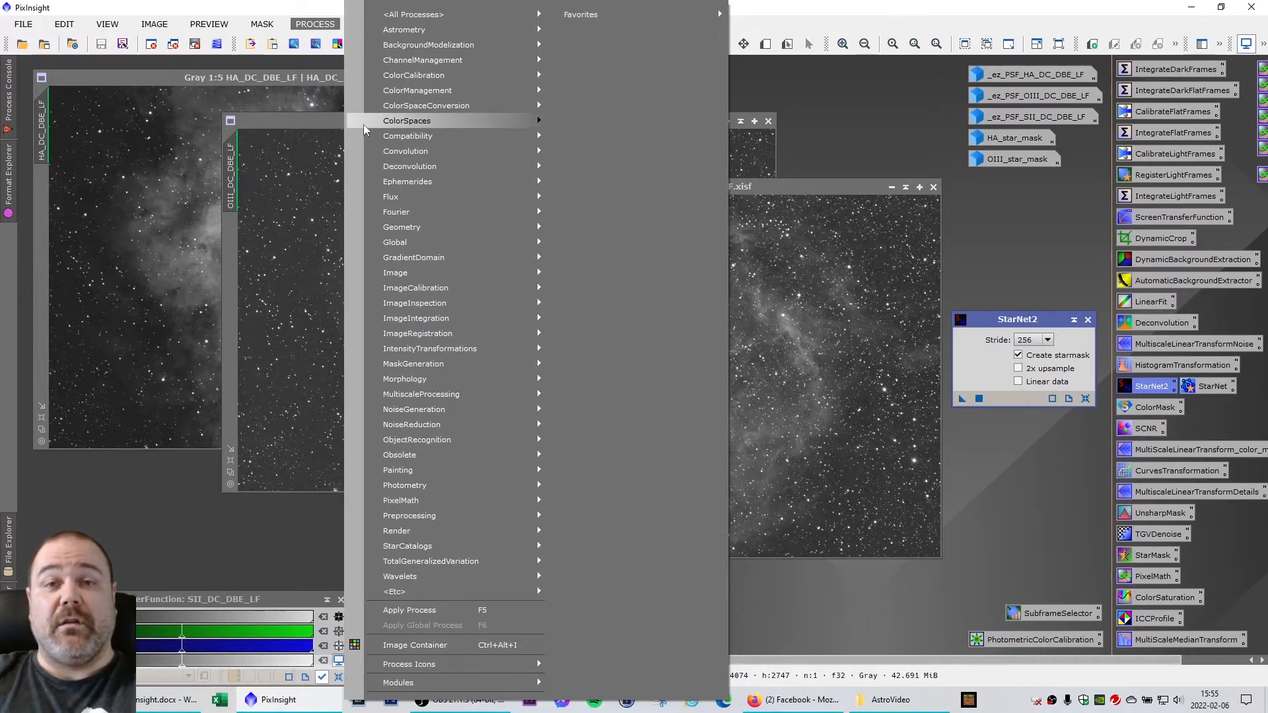
{"action": "key", "text": "Escape"}
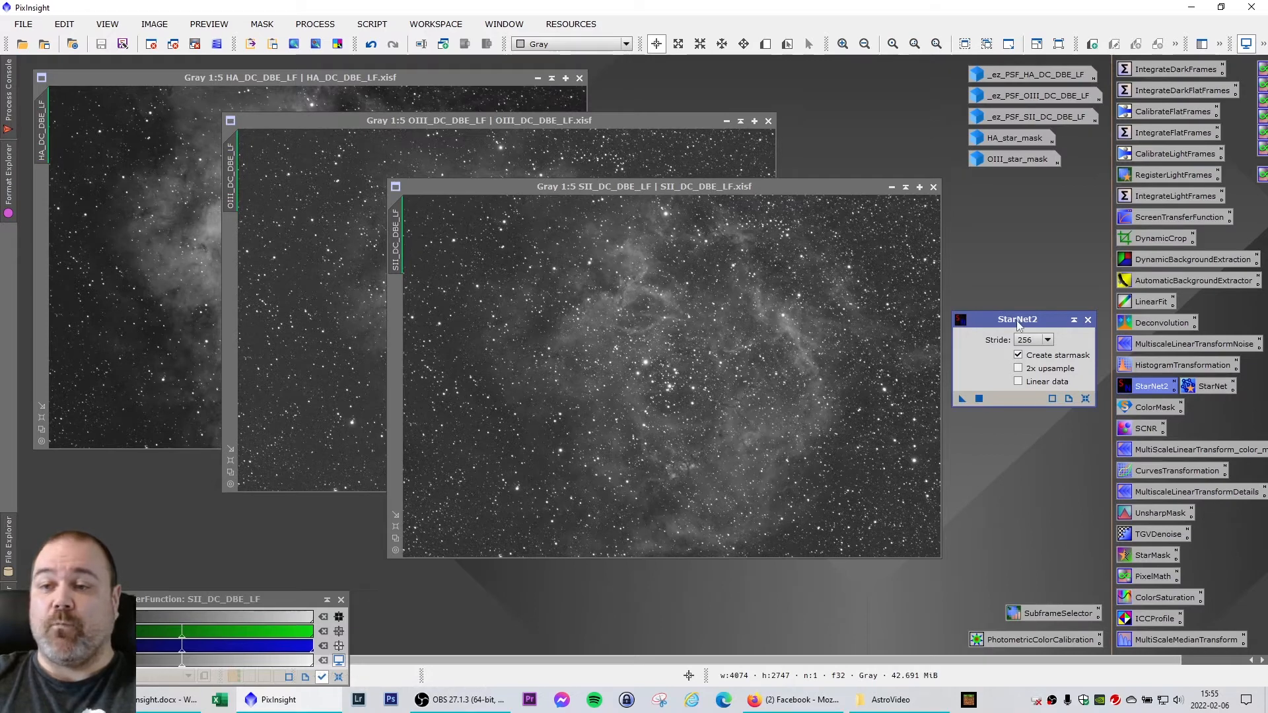
Clone the SII_DC_DBE_LF image and place the clone in front of the original, clear of the StarNet2 window
{"action": "left_click_drag", "start_coordinate": [1017, 320], "coordinate": [1022, 312]}
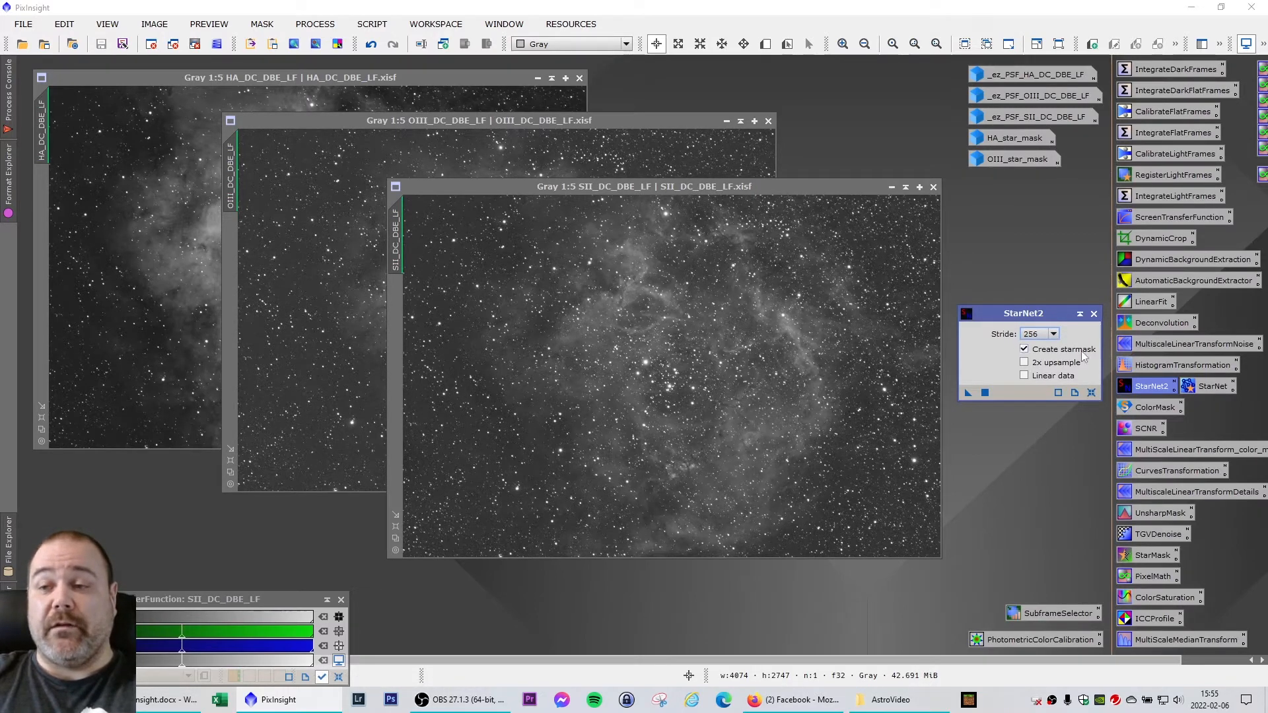
{"action": "mouse_move", "coordinate": [400, 245]}
{"action": "left_mouse_down"}
{"action": "mouse_move", "coordinate": [335, 328]}
{"action": "mouse_move", "coordinate": [338, 396]}
{"action": "mouse_move", "coordinate": [367, 387]}
{"action": "left_mouse_up"}
{"action": "mouse_move", "coordinate": [613, 339]}
{"action": "left_mouse_down"}
{"action": "mouse_move", "coordinate": [648, 280]}
{"action": "mouse_move", "coordinate": [556, 222]}
{"action": "mouse_move", "coordinate": [601, 227]}
{"action": "left_mouse_up"}
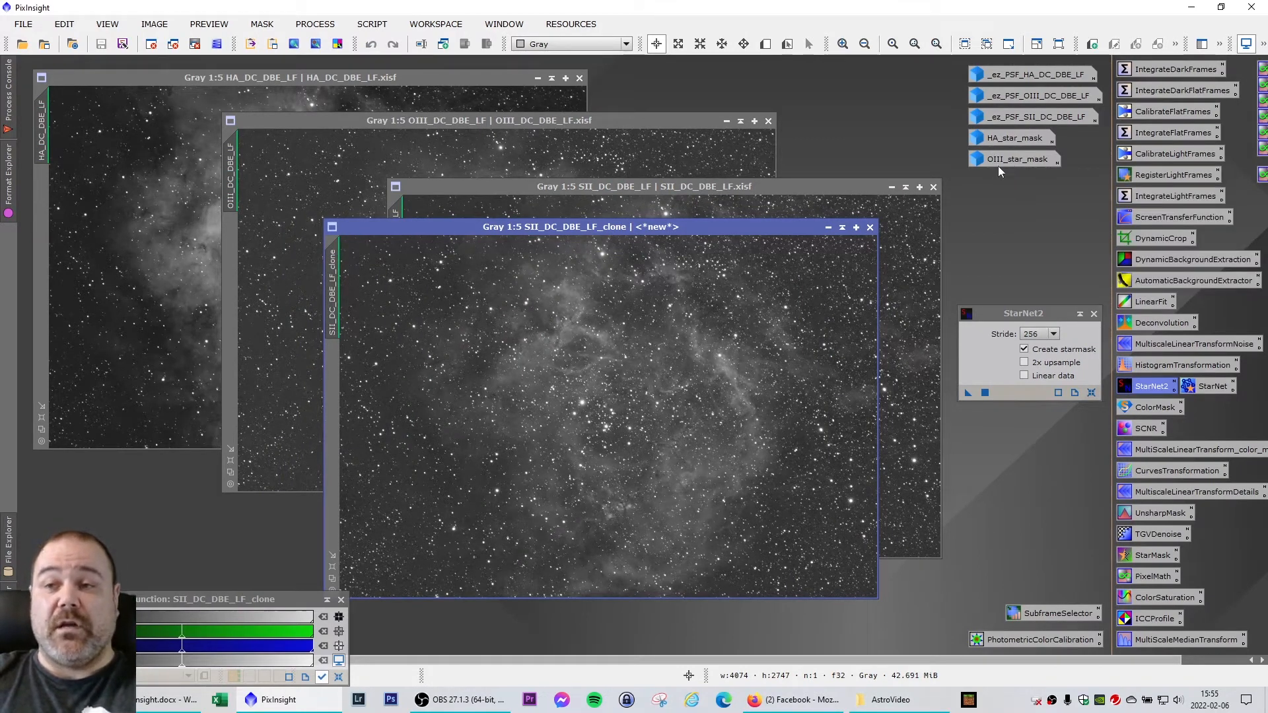
Run StarNet2 on the SII_DC_DBE_LF_clone image with linear data enabled, stride 256 and star mask creation on
{"action": "mouse_move", "coordinate": [600, 228]}
{"action": "left_mouse_down"}
{"action": "mouse_move", "coordinate": [617, 228]}
{"action": "mouse_move", "coordinate": [603, 228]}
{"action": "left_mouse_up"}
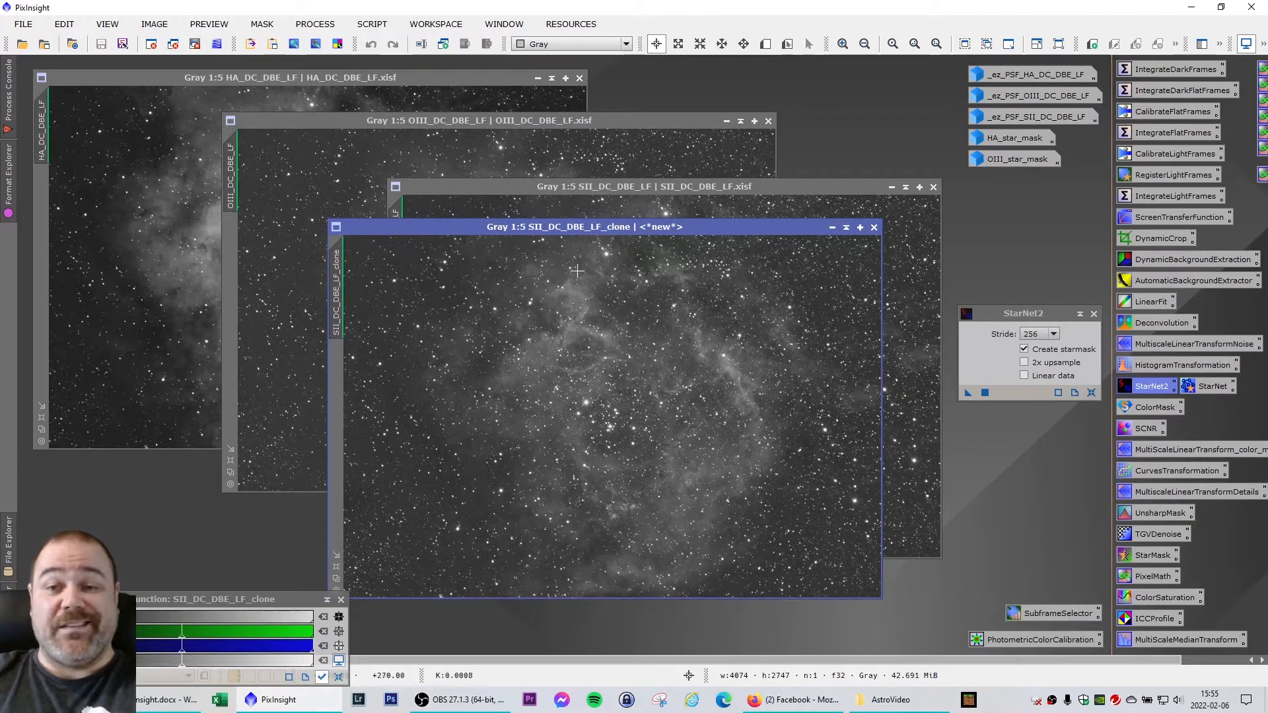
{"action": "left_click_drag", "start_coordinate": [1025, 310], "coordinate": [1019, 290]}
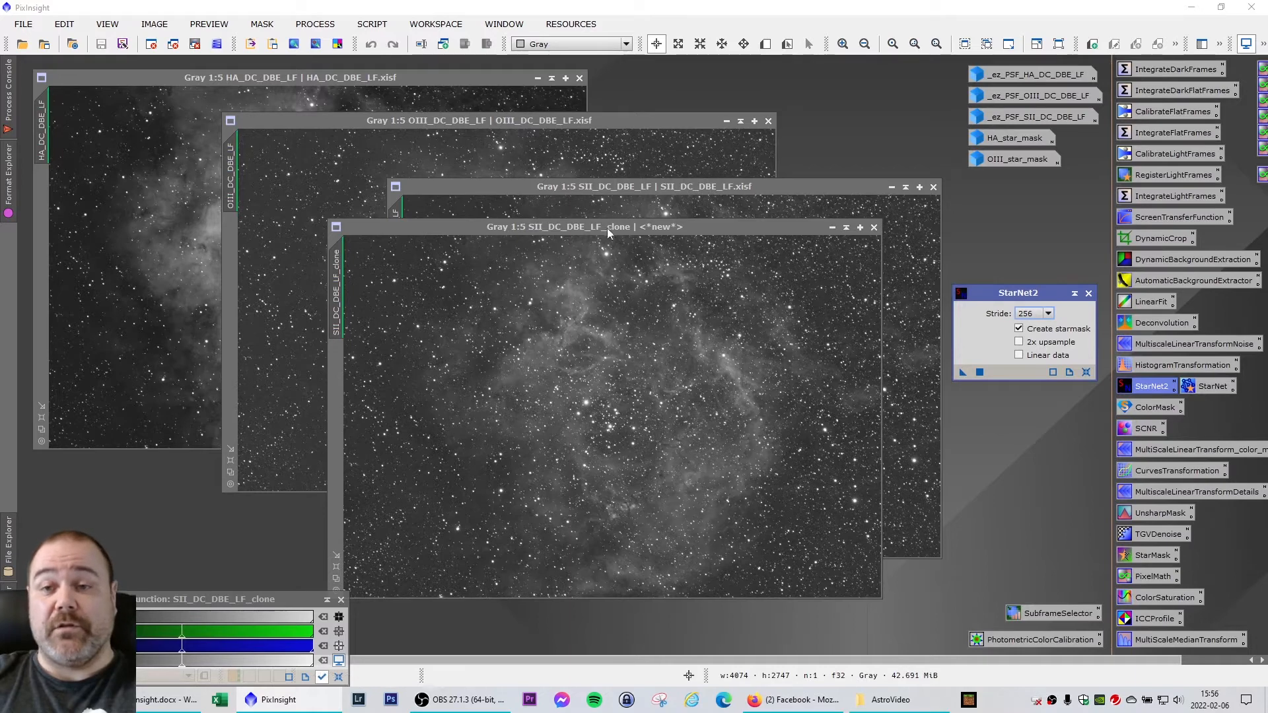
{"action": "left_click_drag", "start_coordinate": [600, 227], "coordinate": [619, 223]}
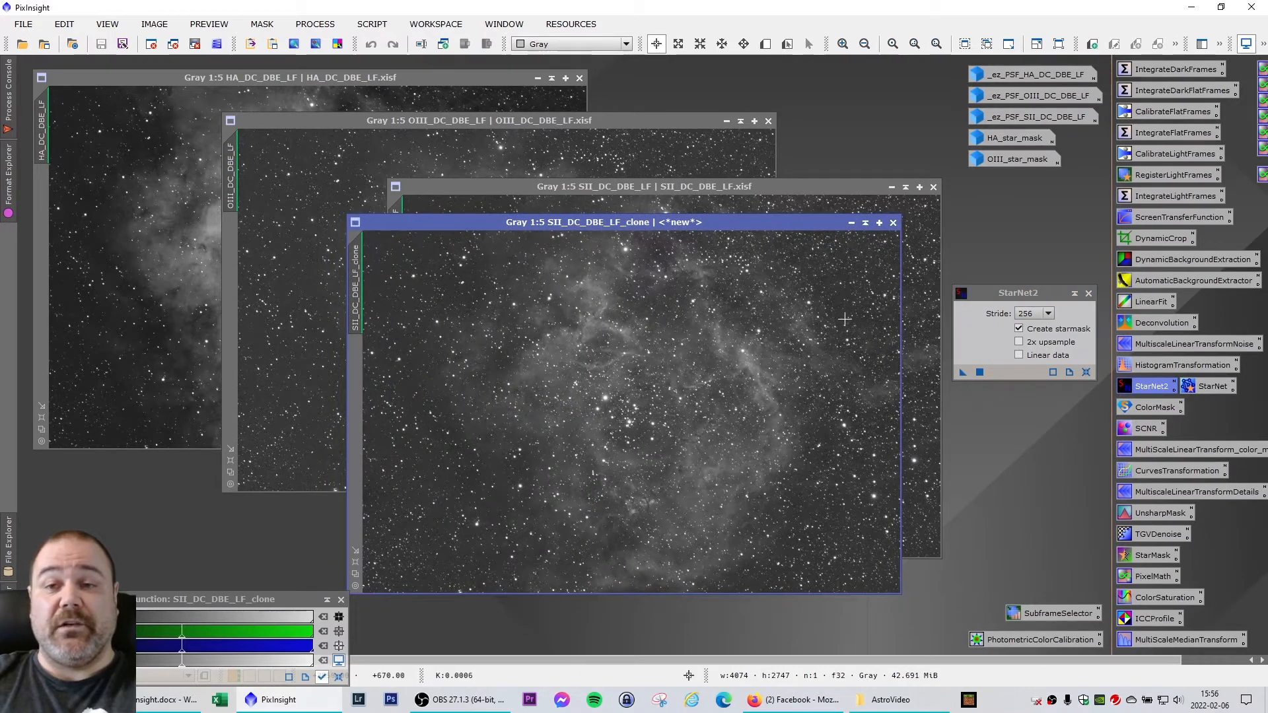
{"action": "left_click", "coordinate": [1018, 356]}
{"action": "left_click_drag", "start_coordinate": [1010, 298], "coordinate": [1013, 290]}
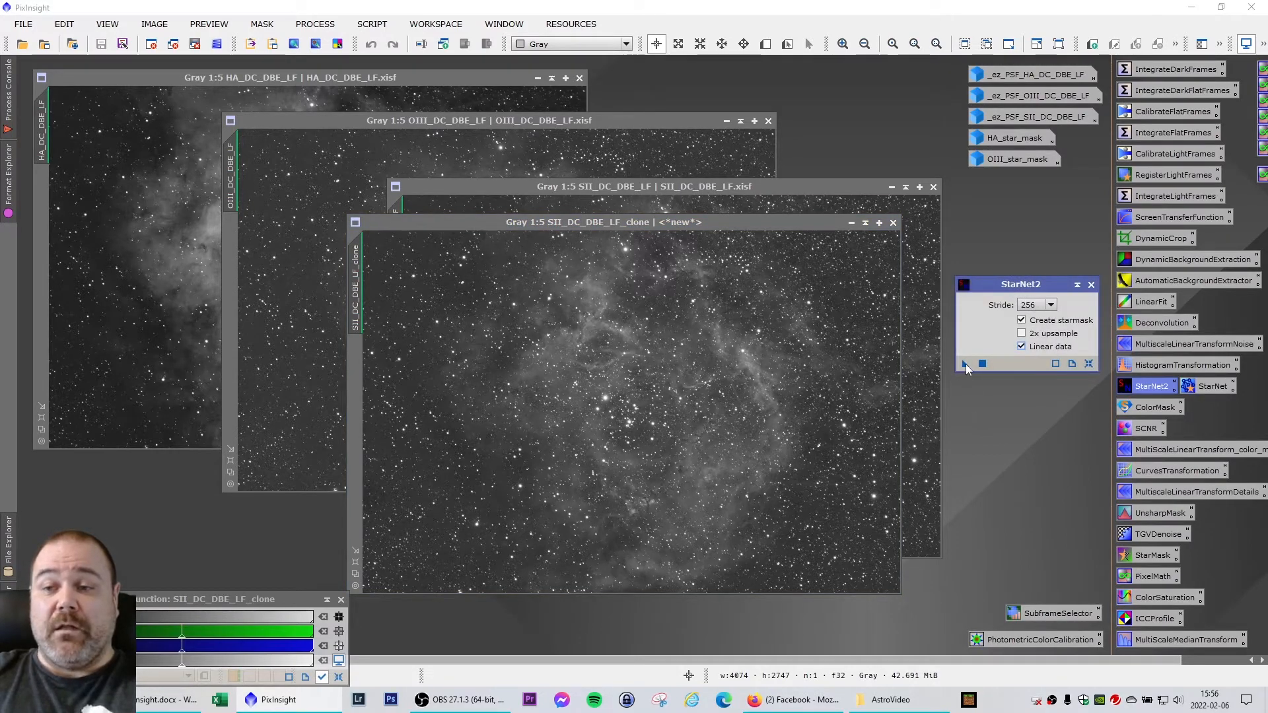
{"action": "mouse_move", "coordinate": [966, 363]}
{"action": "left_mouse_down"}
{"action": "mouse_move", "coordinate": [1068, 453]}
{"action": "mouse_move", "coordinate": [531, 359]}
{"action": "mouse_move", "coordinate": [469, 317]}
{"action": "left_mouse_up"}
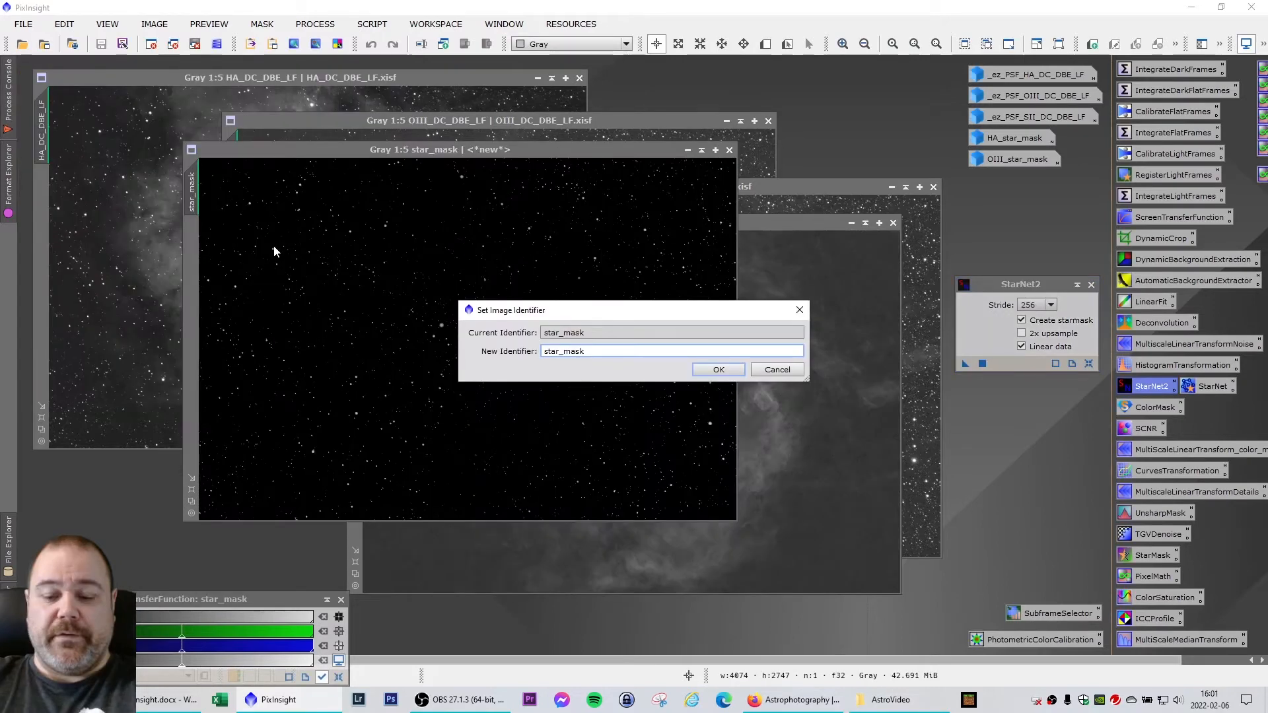
Rename the generated star mask image as SII_star_mask
{"action": "type", "text": "SII"}
{"action": "type", "text": "_"}
{"action": "key", "text": "Return"}
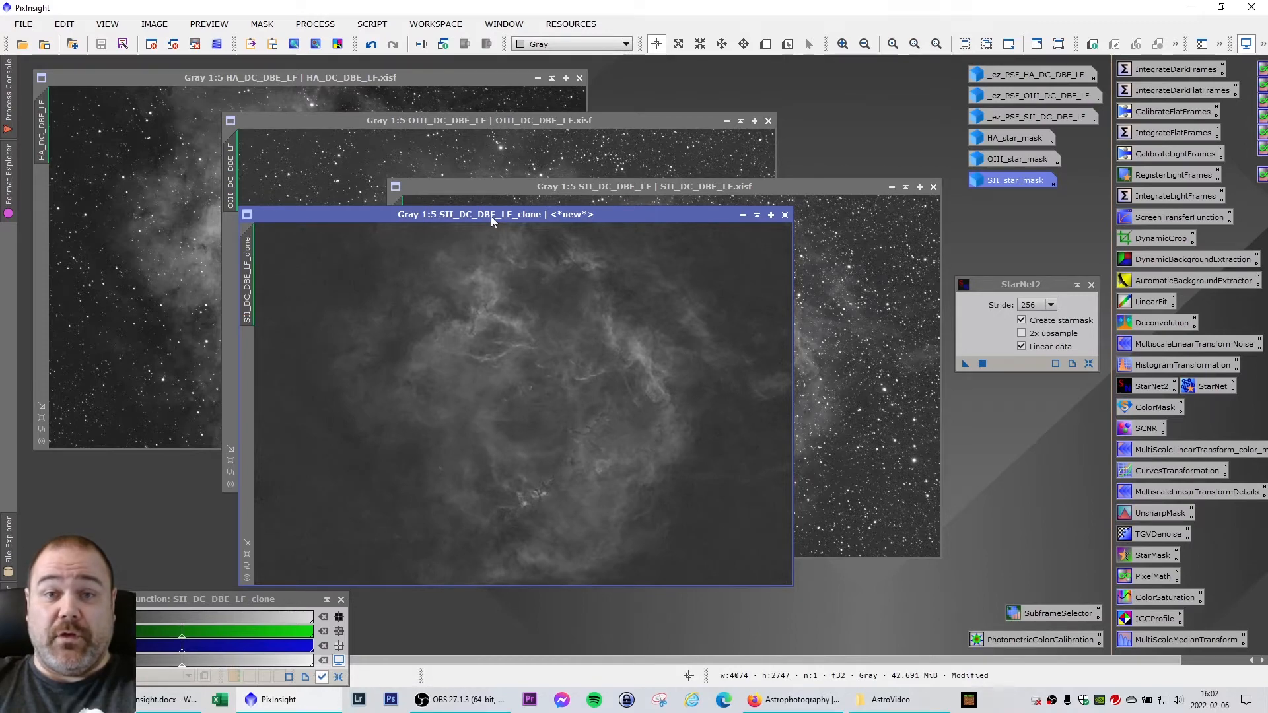
Close the starless SII clone without saving it, and close the StarNet2 process window
{"action": "left_click", "coordinate": [785, 215]}
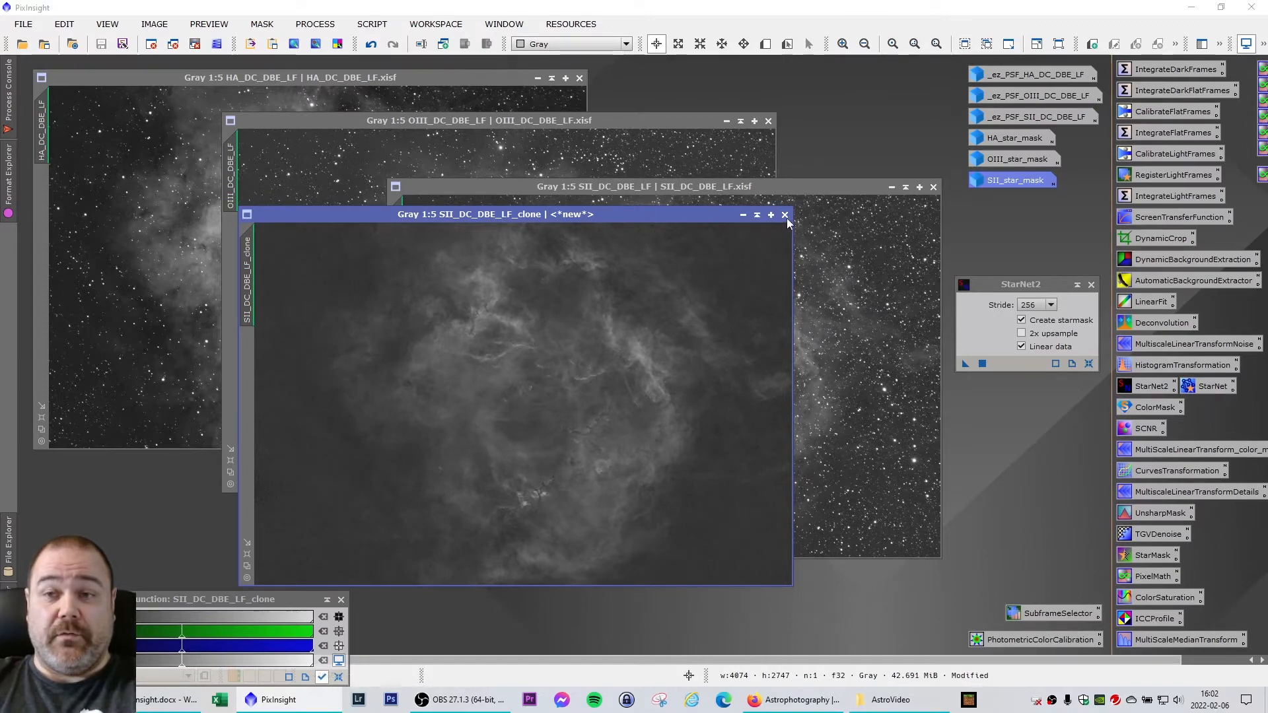
{"action": "left_click", "coordinate": [602, 385]}
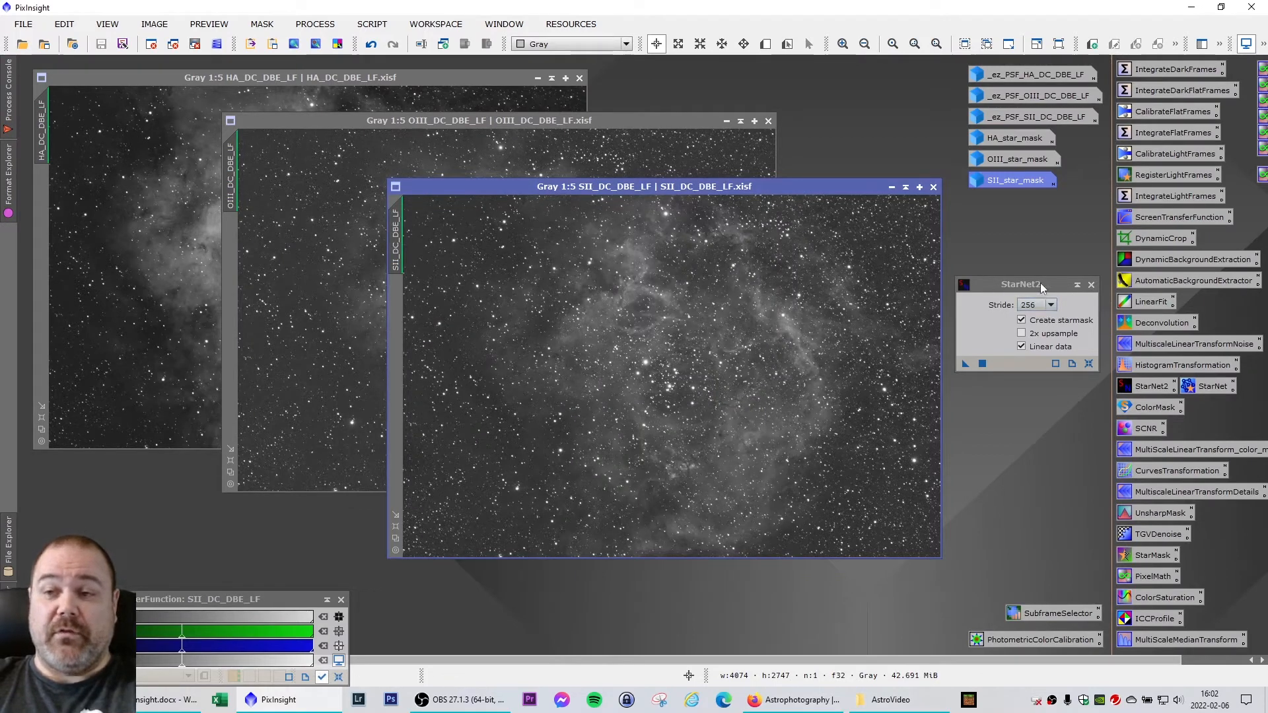
{"action": "left_click", "coordinate": [1091, 285]}
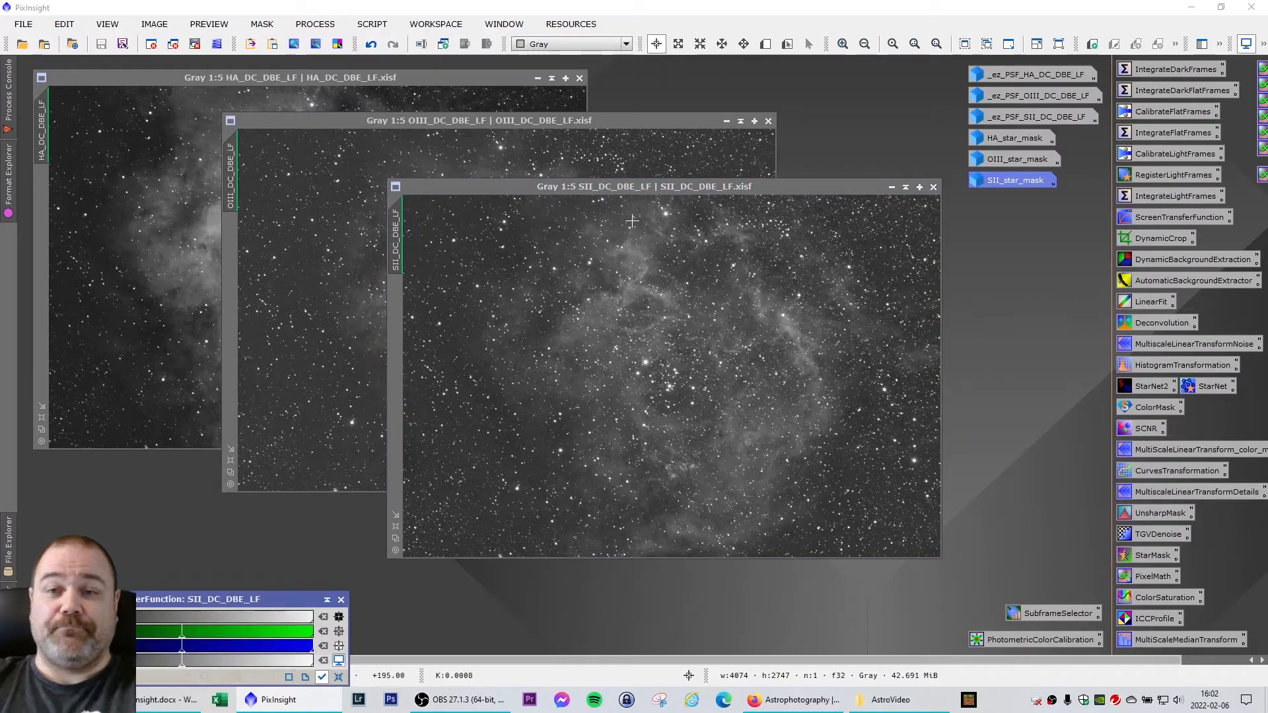
Reposition the SII image in the workspace and open the Deconvolution process
{"action": "mouse_move", "coordinate": [602, 186]}
{"action": "left_mouse_down"}
{"action": "mouse_move", "coordinate": [618, 200]}
{"action": "mouse_move", "coordinate": [609, 193]}
{"action": "left_mouse_up"}
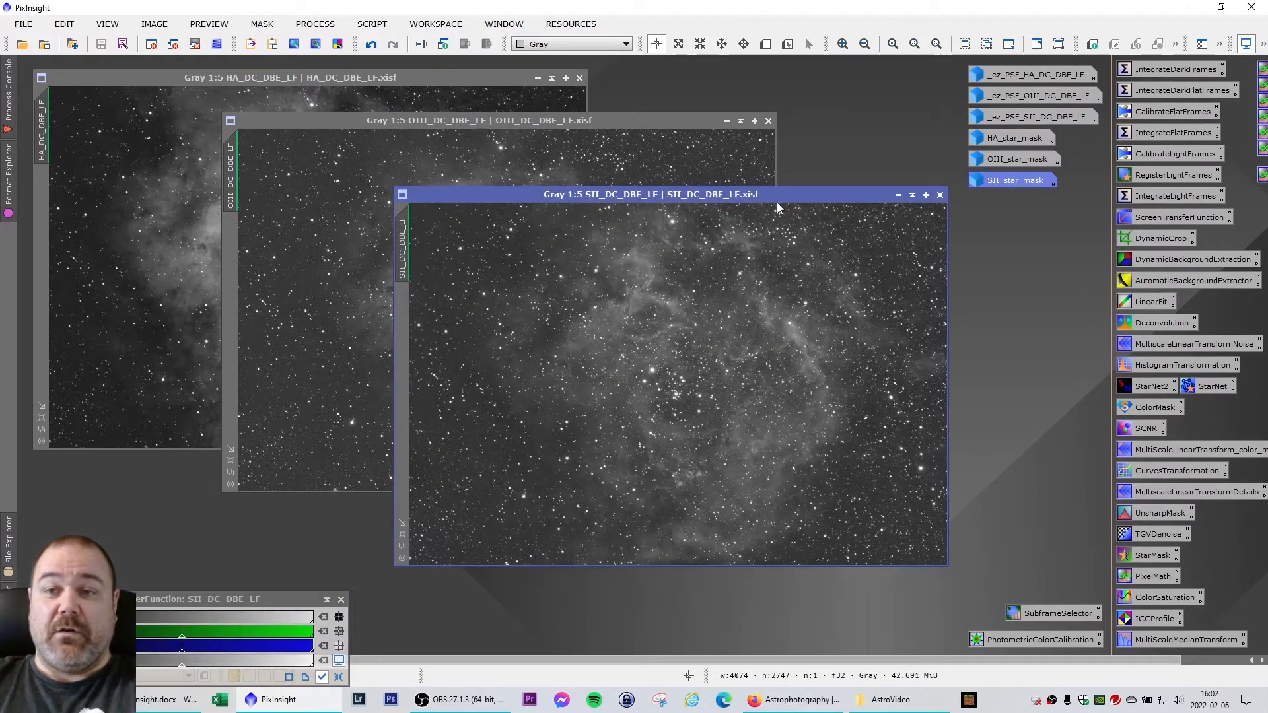
{"action": "left_click", "coordinate": [1155, 323]}
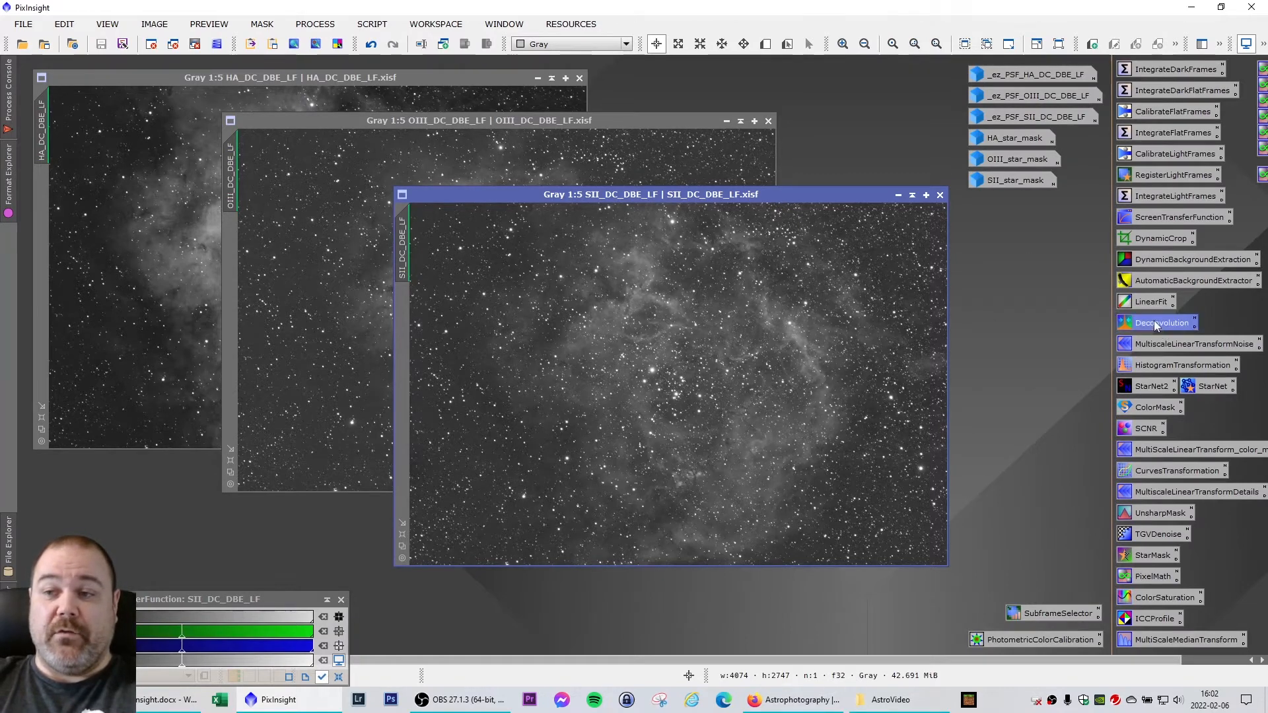
{"action": "double_click", "coordinate": [1154, 322]}
{"action": "left_click_drag", "start_coordinate": [969, 197], "coordinate": [978, 208]}
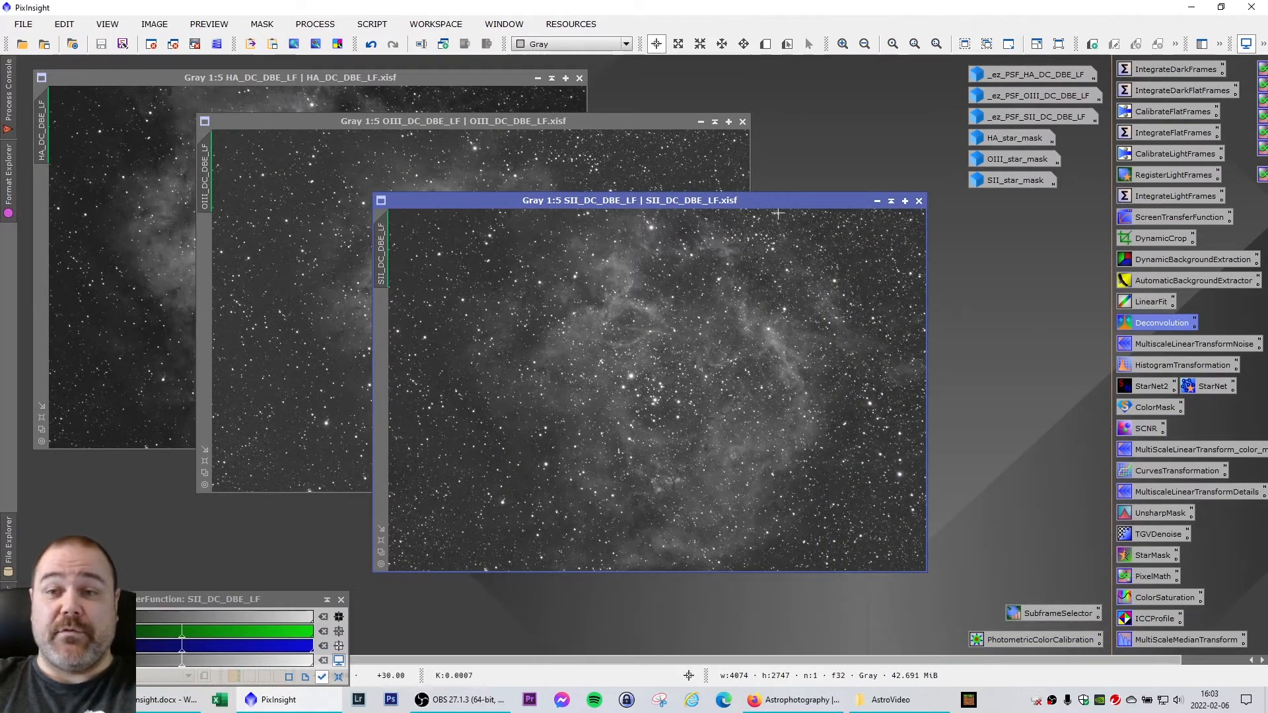
Assign _ez_PSF_HA_DC_DBE_LF as the external PSF in Deconvolution for the HA image
{"action": "mouse_move", "coordinate": [1032, 97]}
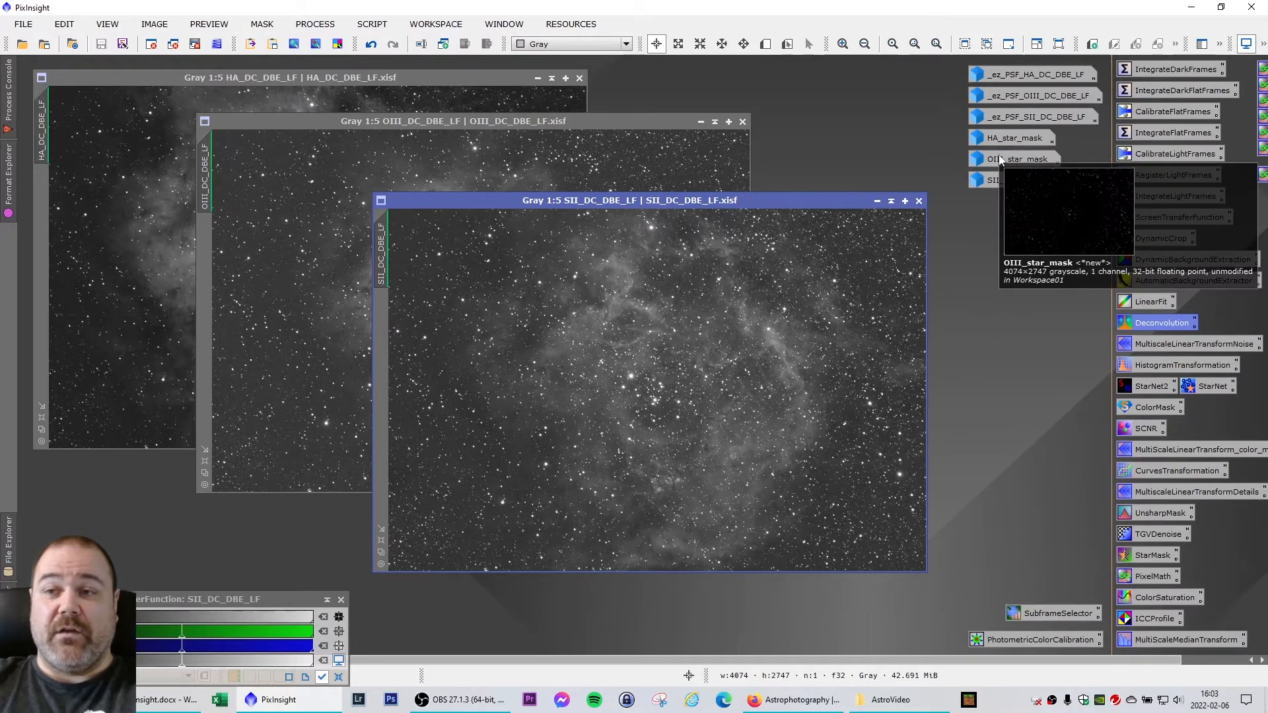
{"action": "mouse_move", "coordinate": [999, 173]}
{"action": "mouse_move", "coordinate": [1001, 140]}
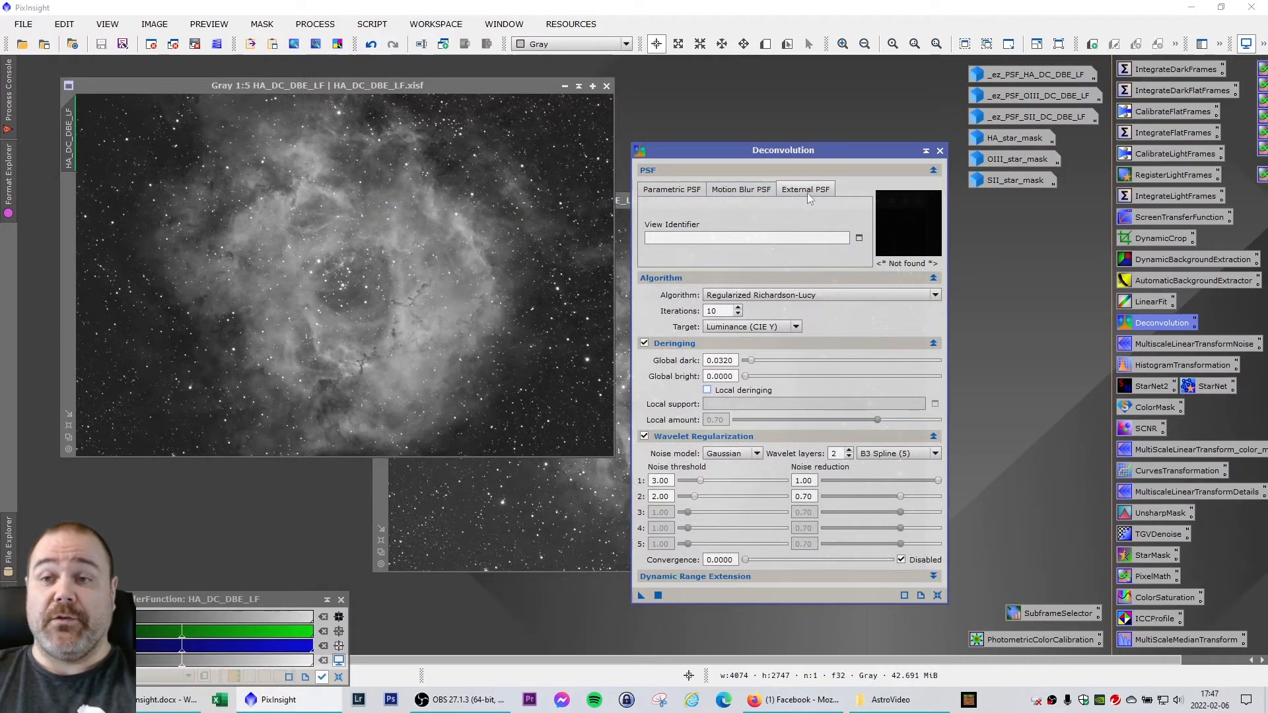
{"action": "left_click", "coordinate": [858, 239]}
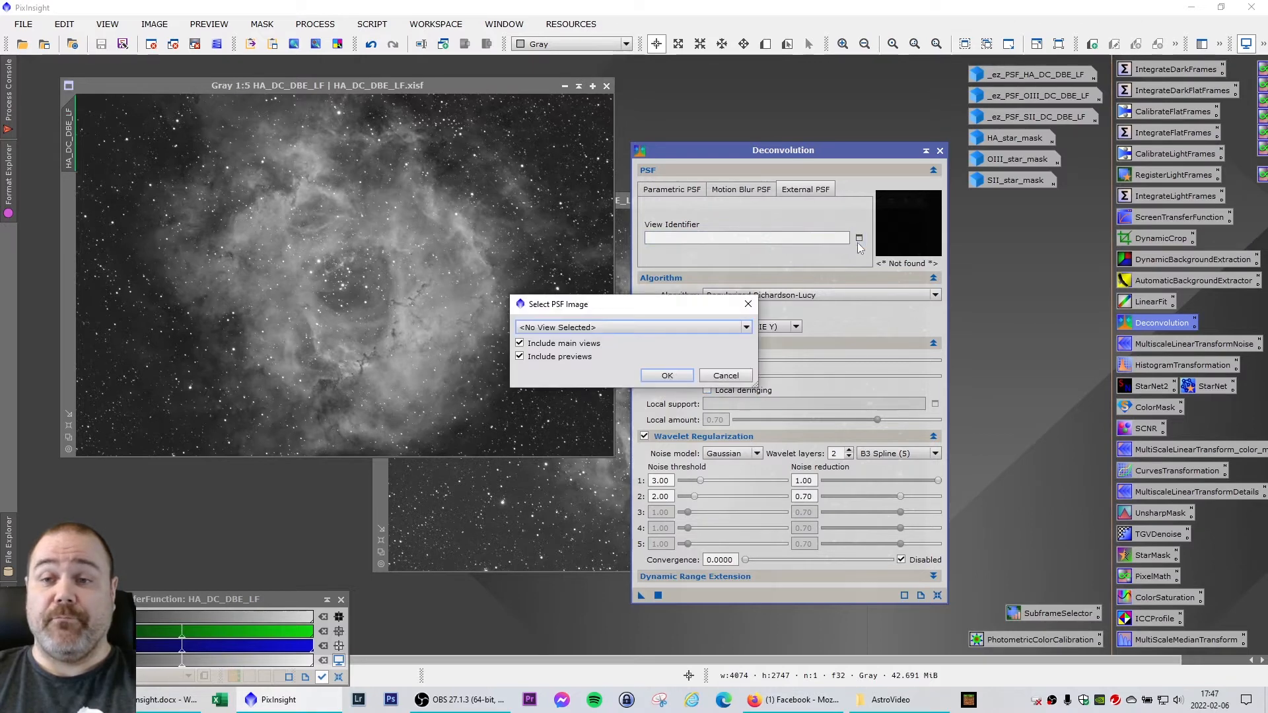
{"action": "left_click", "coordinate": [587, 327]}
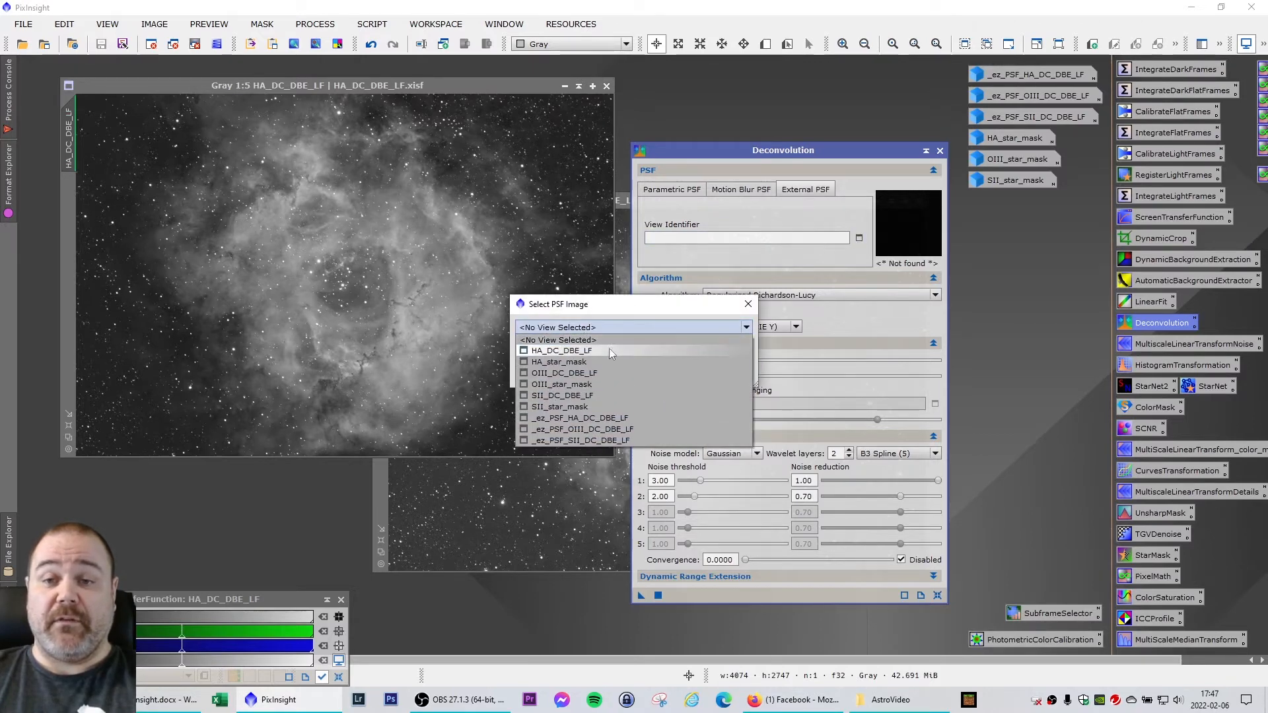
{"action": "left_click", "coordinate": [560, 424]}
{"action": "left_click", "coordinate": [663, 369]}
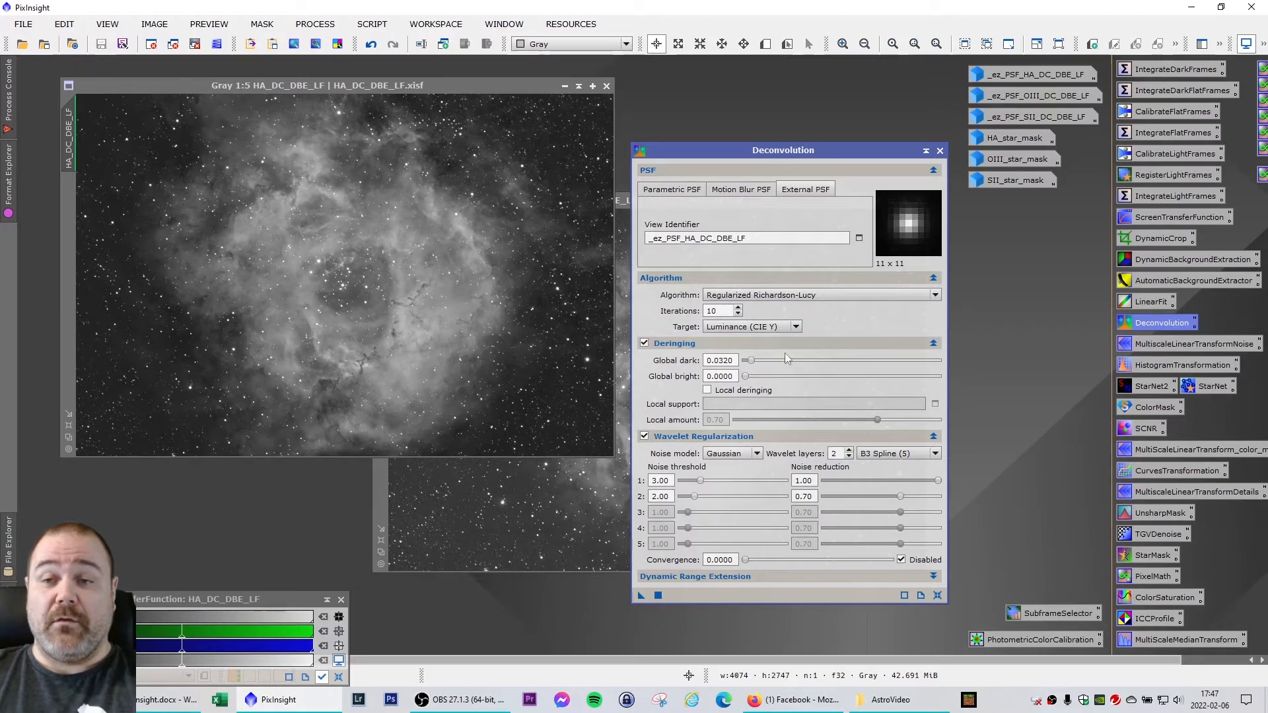
Enable local deringing in Deconvolution and assign HA_star_mask as its local support image
{"action": "left_click", "coordinate": [933, 343]}
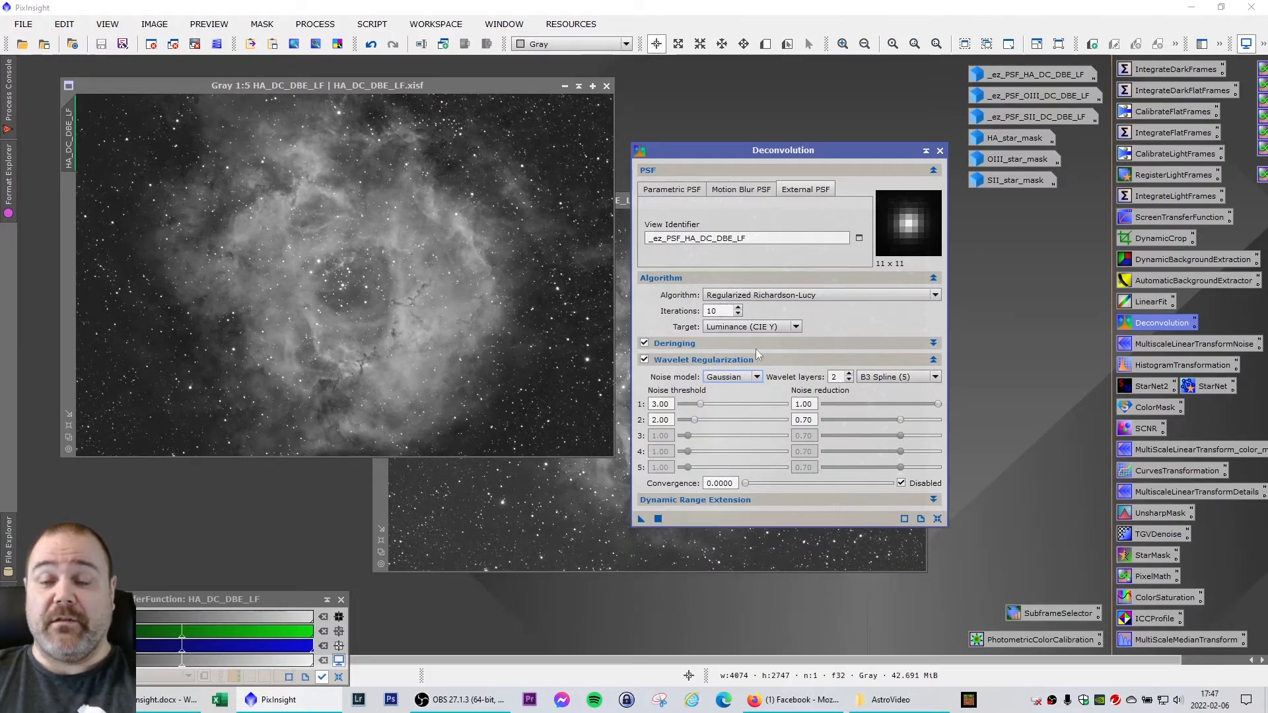
{"action": "left_click", "coordinate": [933, 344]}
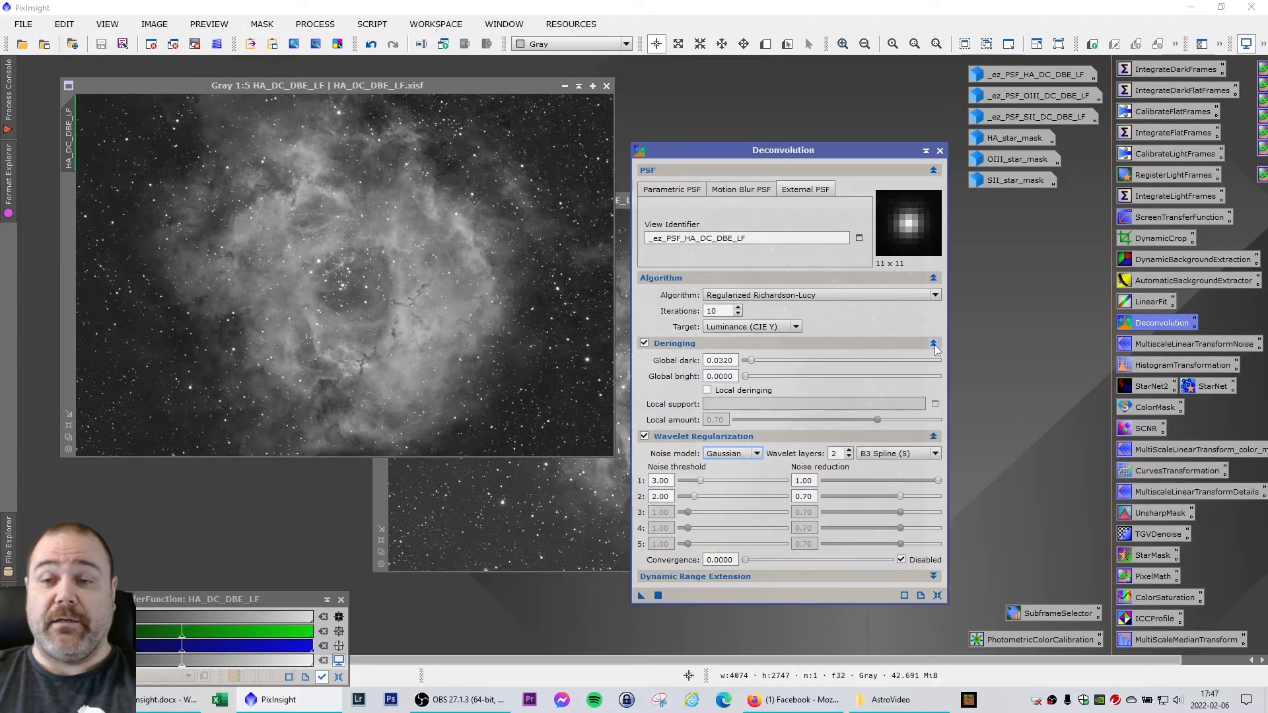
{"action": "left_click", "coordinate": [707, 391]}
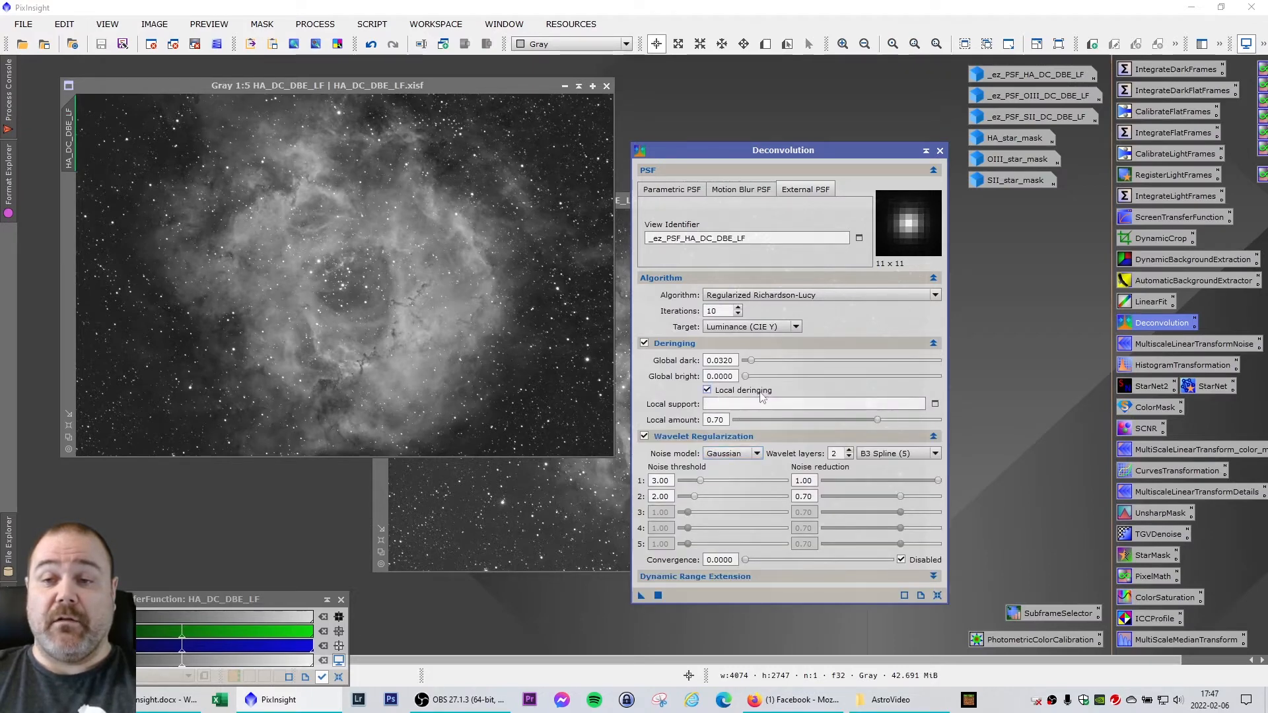
{"action": "left_click", "coordinate": [935, 404]}
{"action": "left_click", "coordinate": [618, 340]}
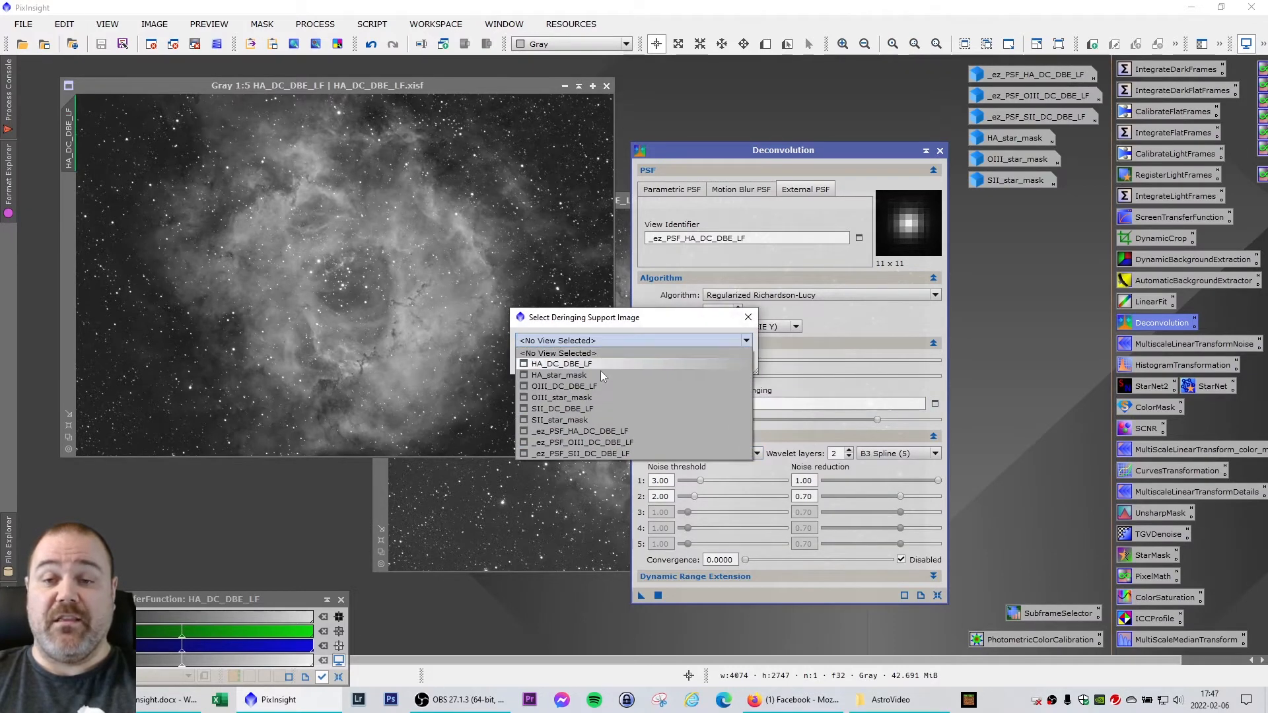
{"action": "left_click", "coordinate": [545, 375]}
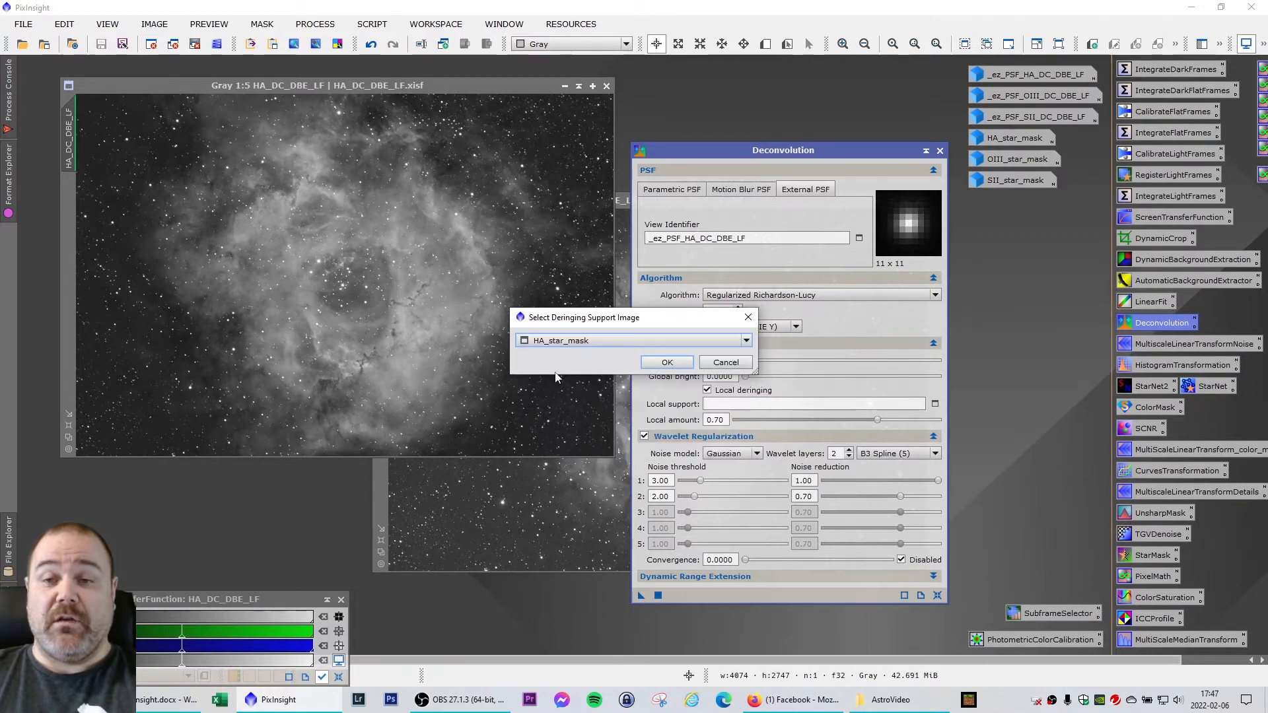
{"action": "left_click", "coordinate": [669, 365]}
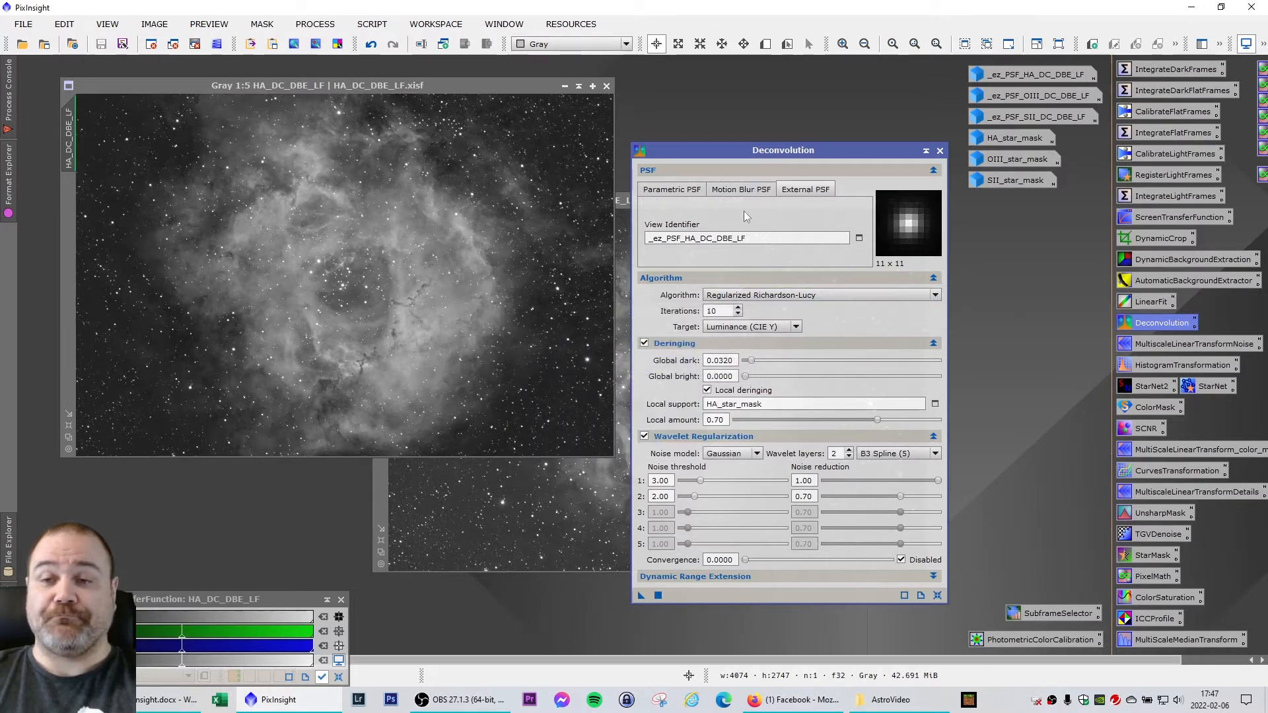
{"action": "mouse_move", "coordinate": [741, 150]}
{"action": "left_mouse_down"}
{"action": "mouse_move", "coordinate": [754, 148]}
{"action": "mouse_move", "coordinate": [742, 146]}
{"action": "left_mouse_up"}
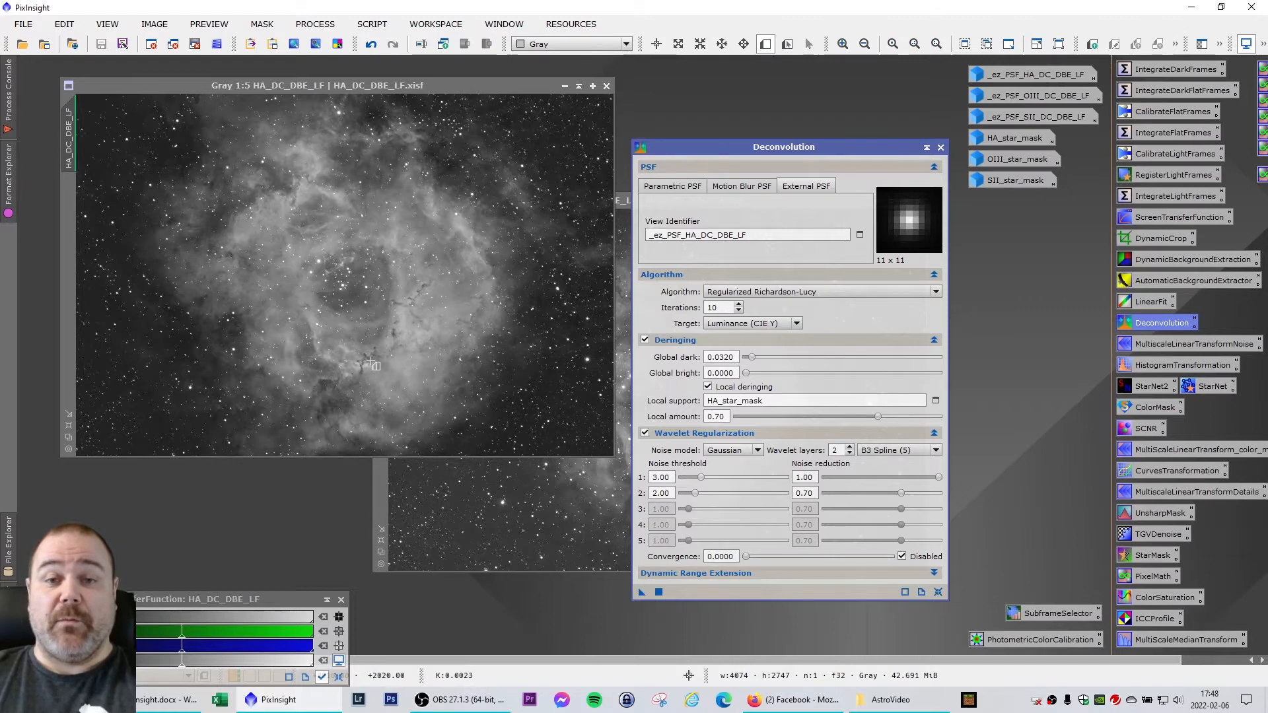
Define three previews on the HA image: dark lanes below centre about 515×375 px, central cluster about 490×400 px, upper star field about 455×345 px
{"action": "left_click_drag", "start_coordinate": [336, 333], "coordinate": [404, 382]}
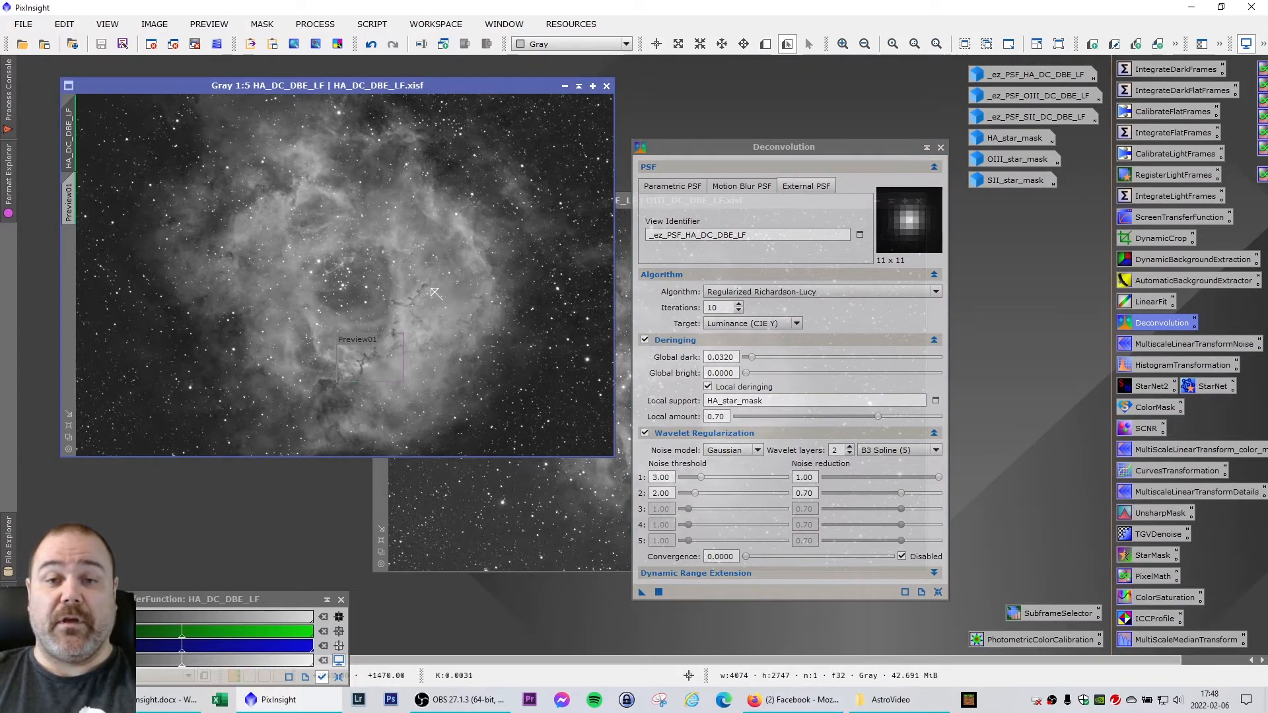
{"action": "left_click", "coordinate": [766, 45]}
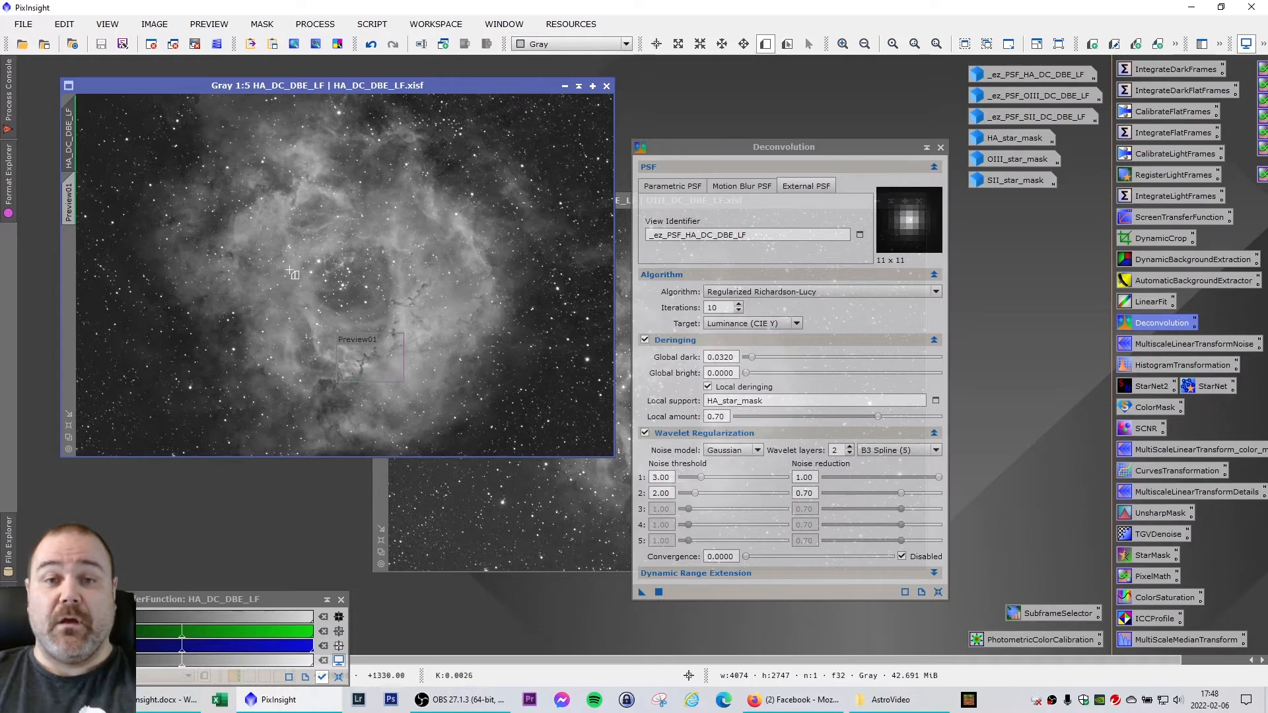
{"action": "left_click_drag", "start_coordinate": [306, 245], "coordinate": [374, 301]}
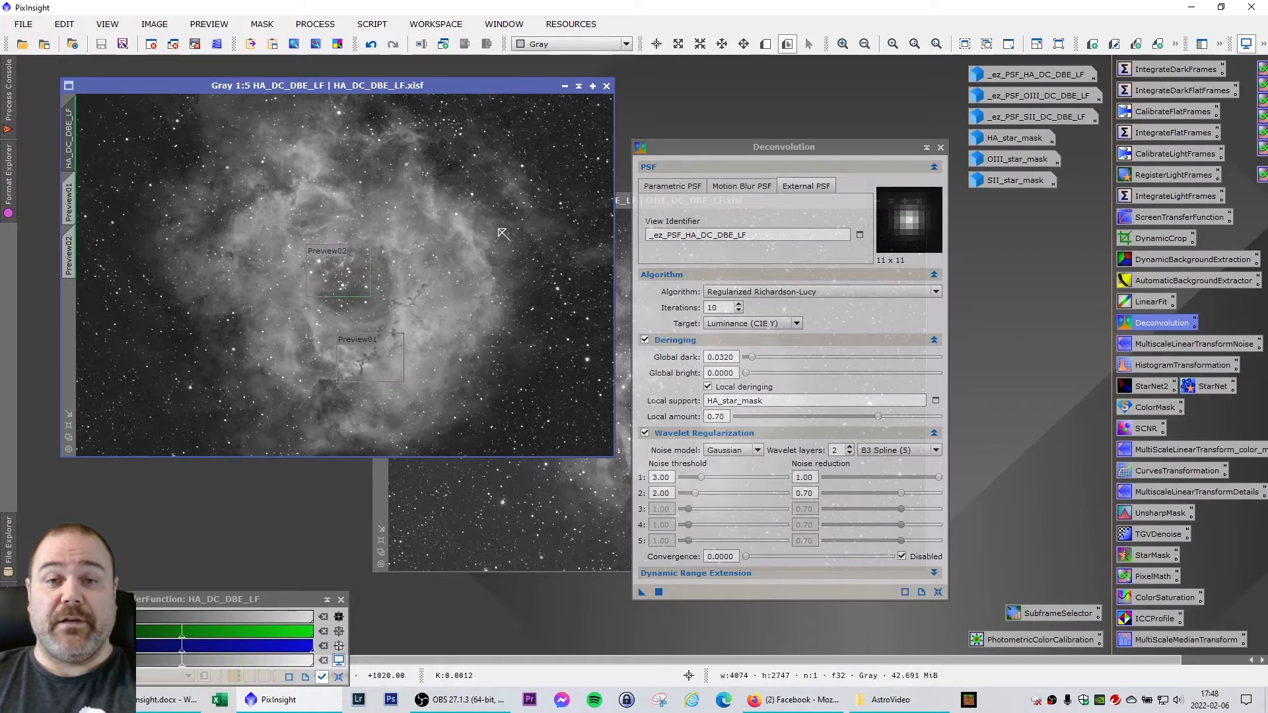
{"action": "left_click", "coordinate": [770, 48]}
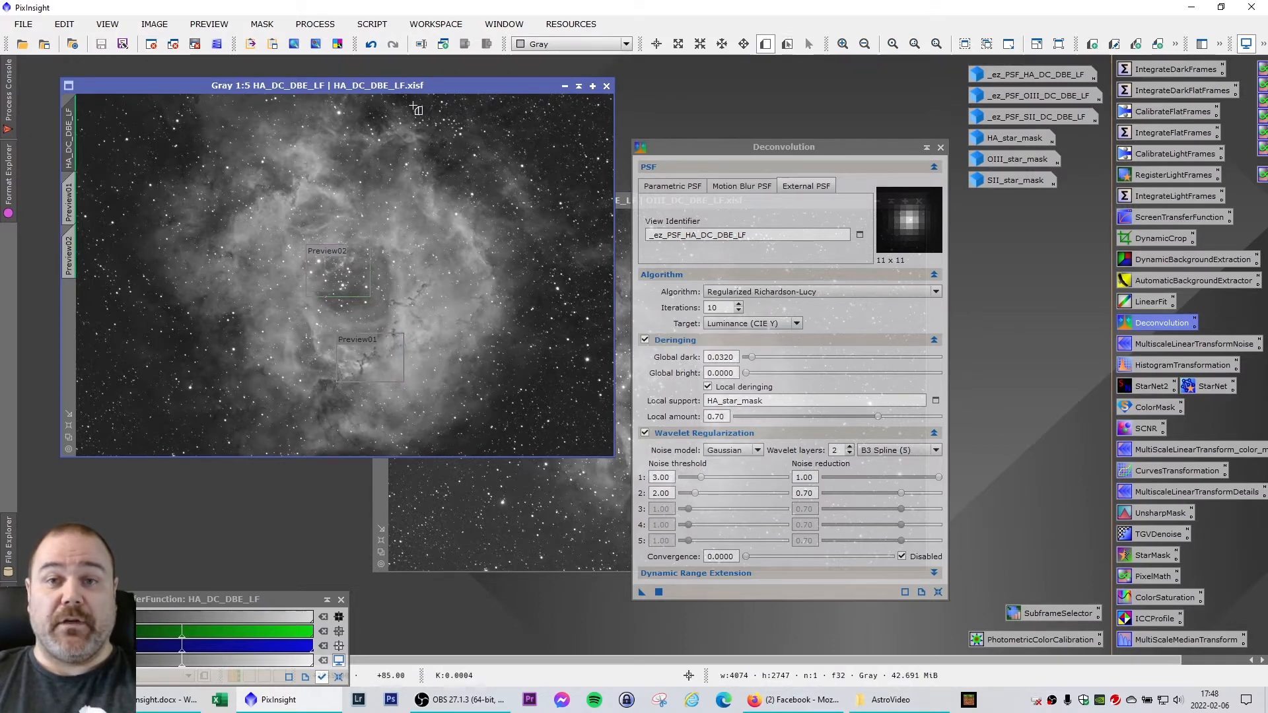
{"action": "left_click_drag", "start_coordinate": [414, 107], "coordinate": [471, 151]}
{"action": "left_click_drag", "start_coordinate": [376, 88], "coordinate": [361, 91]}
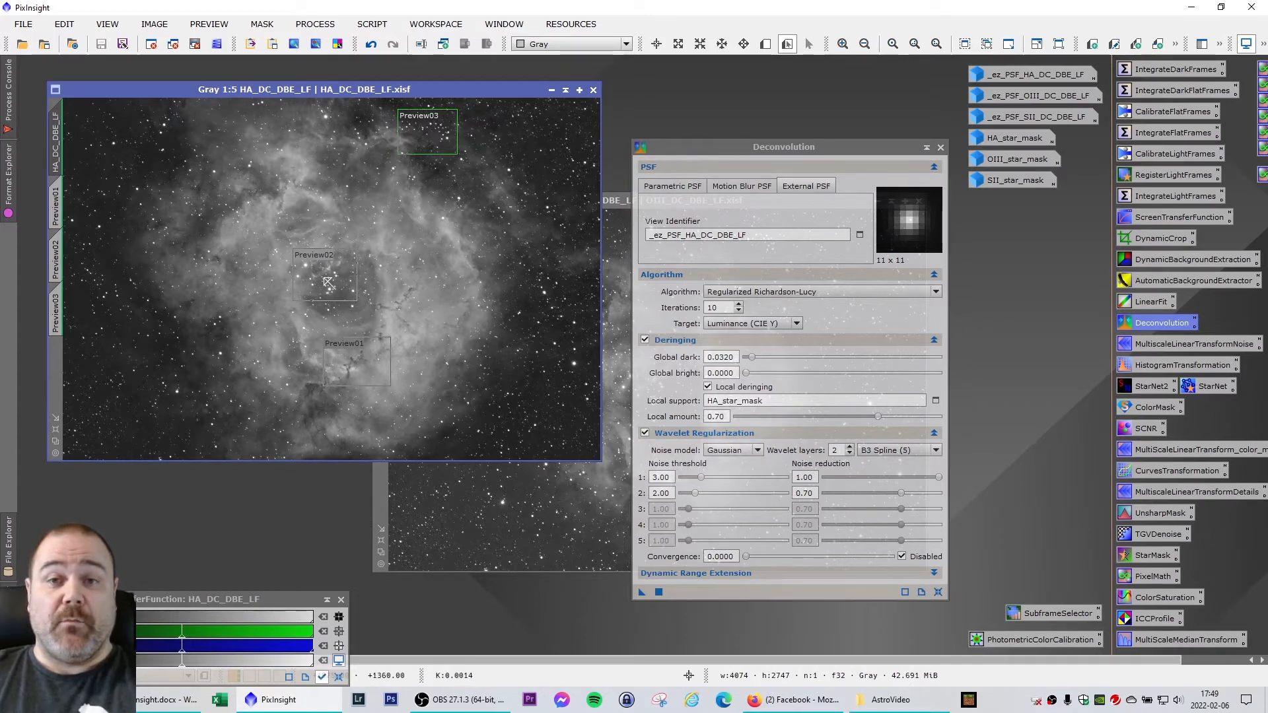
View each preview in turn, test Deconvolution with the current settings on Preview03, and toggle between the before and after states
{"action": "left_click", "coordinate": [56, 218]}
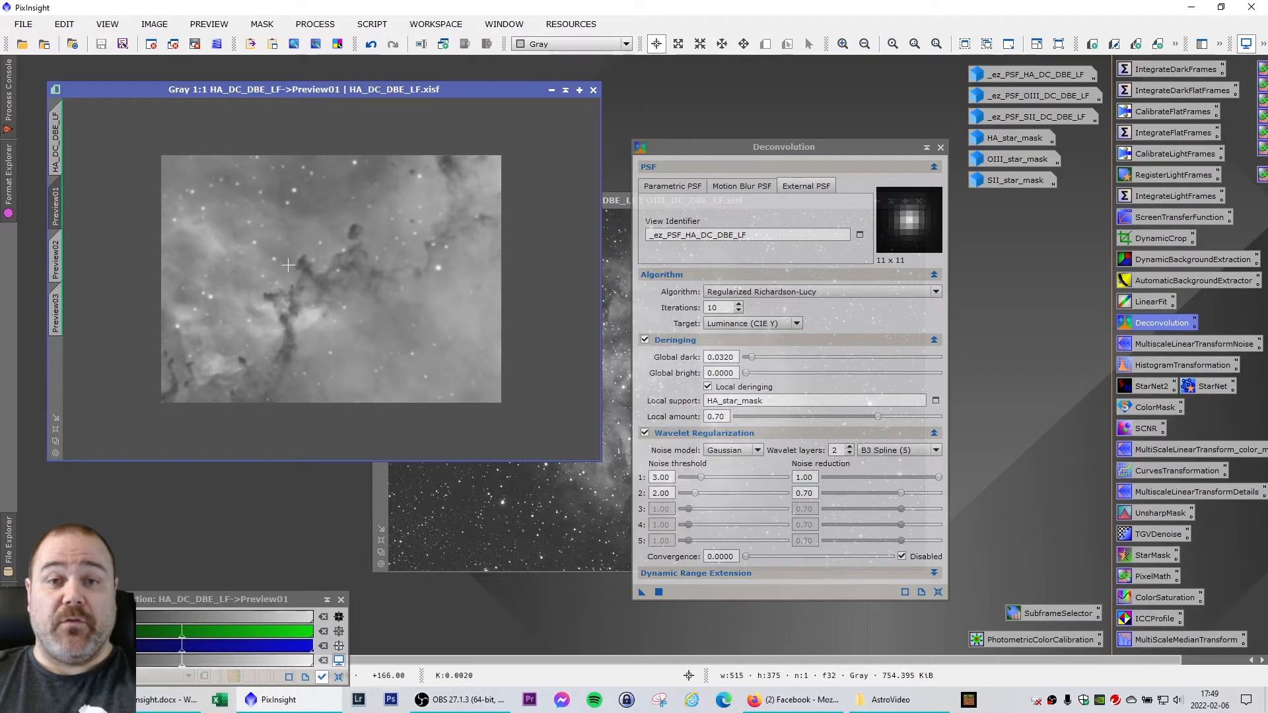
{"action": "left_click", "coordinate": [66, 271]}
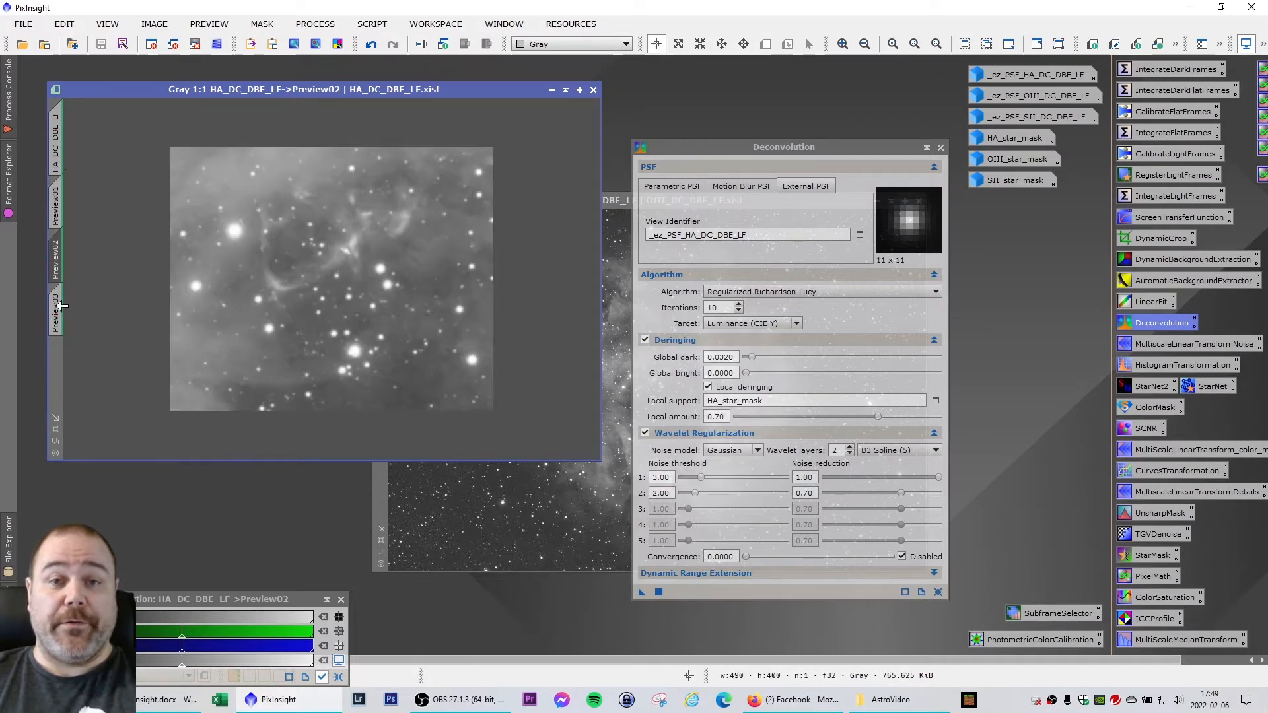
{"action": "left_click", "coordinate": [60, 308]}
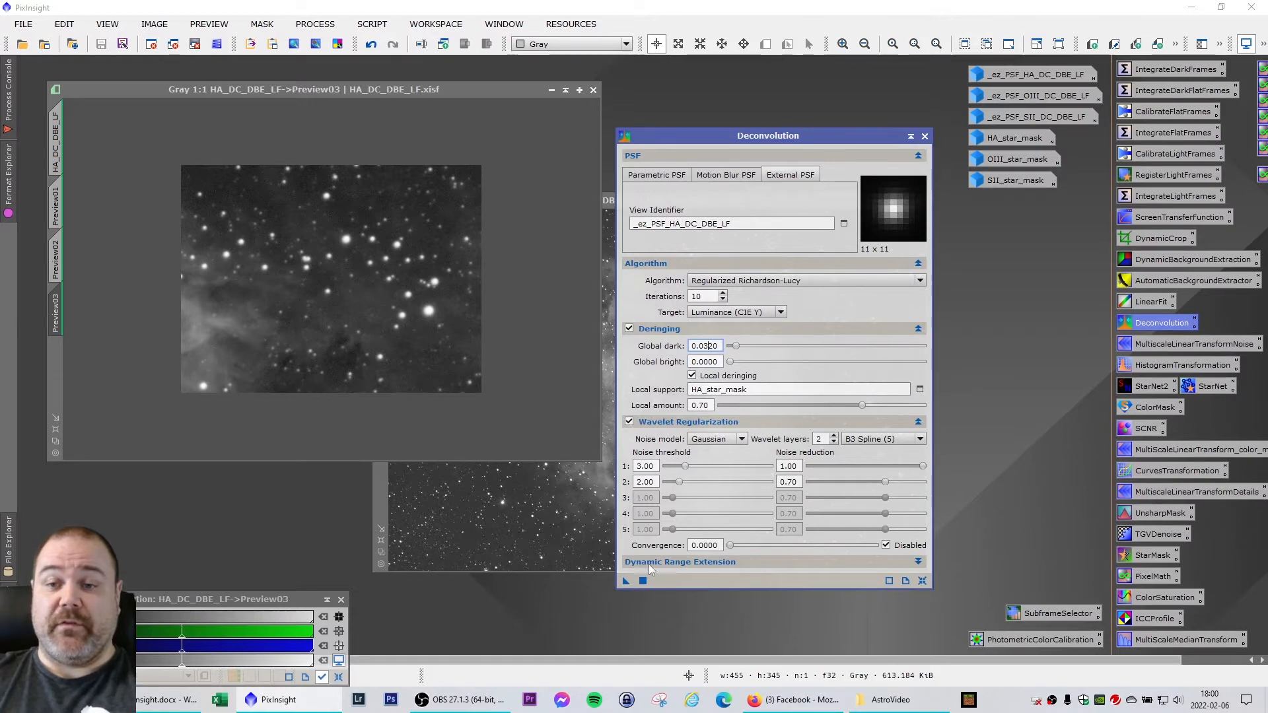
{"action": "left_click_drag", "start_coordinate": [625, 581], "coordinate": [804, 502]}
{"action": "left_click_drag", "start_coordinate": [411, 220], "coordinate": [411, 221]}
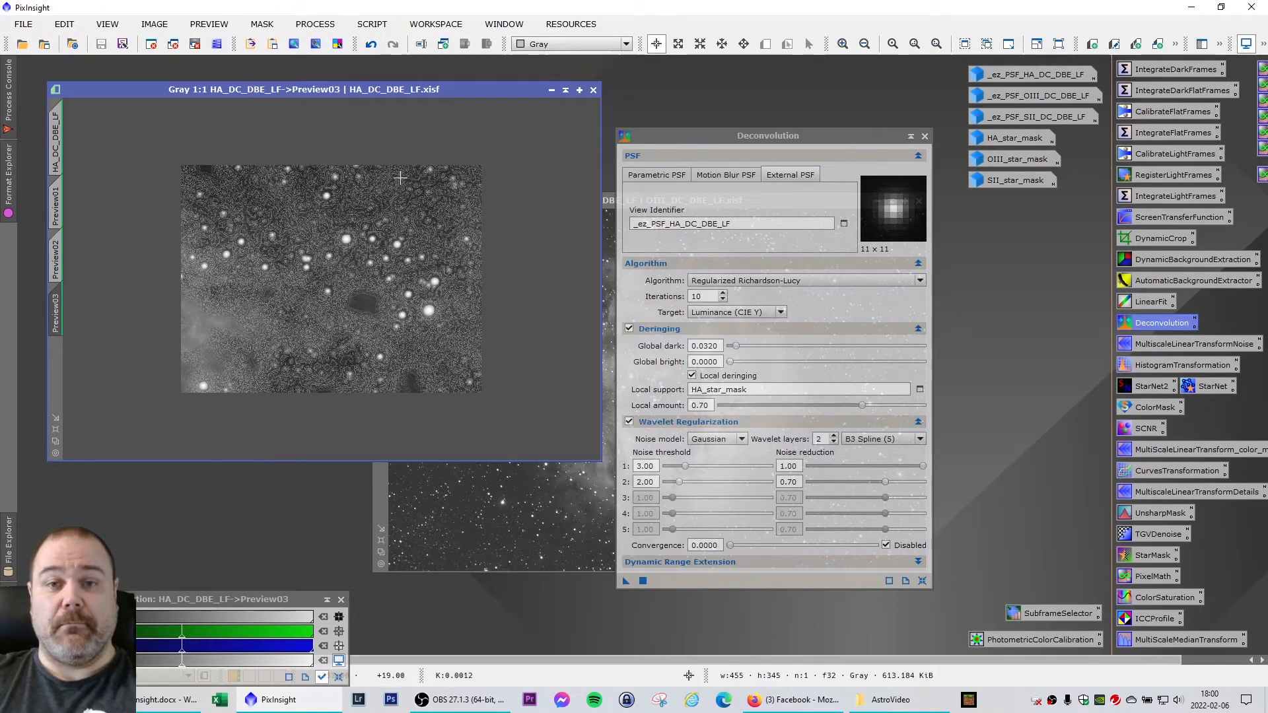
{"action": "key", "text": "ctrl+shift+z"}
{"action": "key", "text": "ctrl+shift+z"}
{"action": "key", "text": "ctrl+shift+z"}
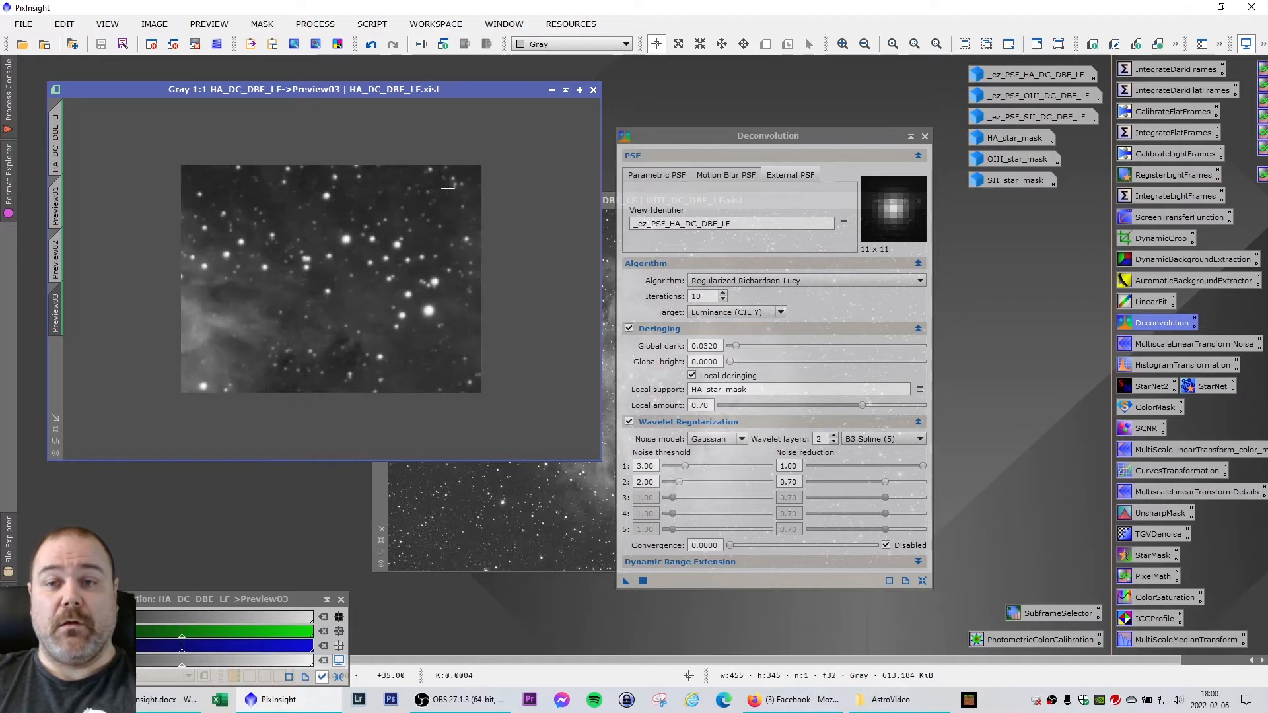
Set the deringing Global dark to 0.0080 and rerun Deconvolution on Preview03
{"action": "left_click", "coordinate": [759, 332]}
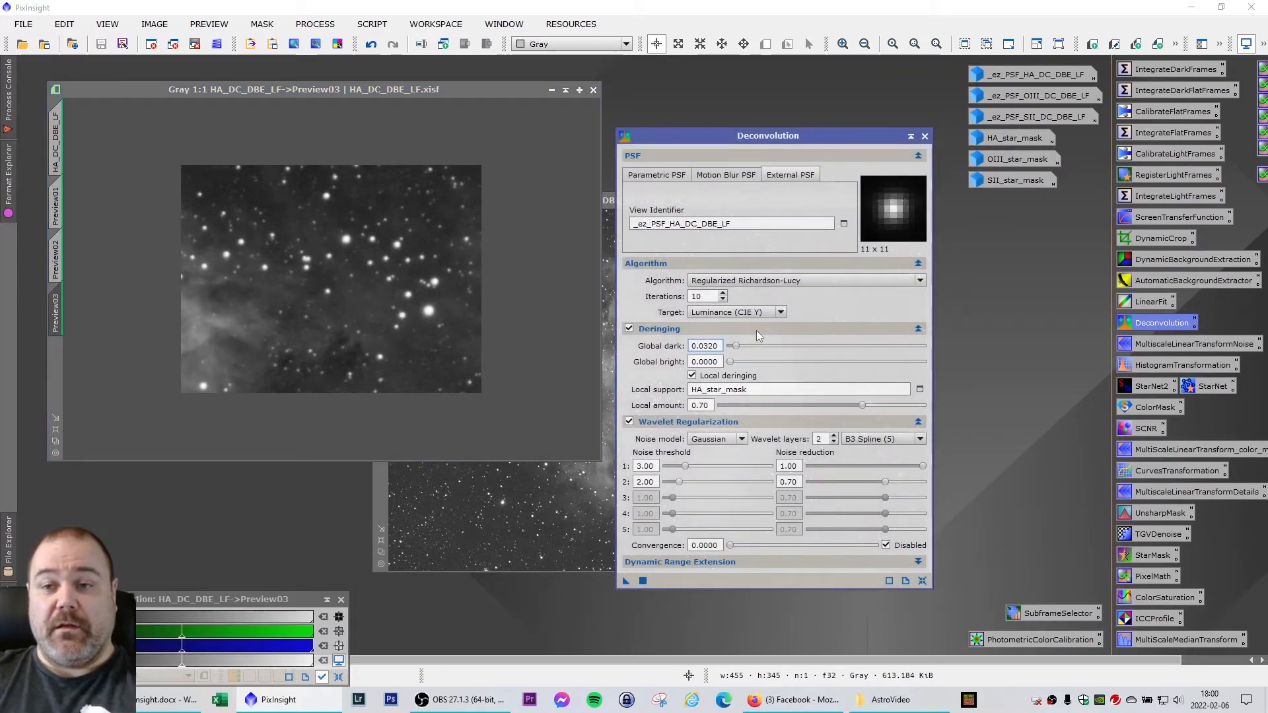
{"action": "key", "text": "shift+End"}
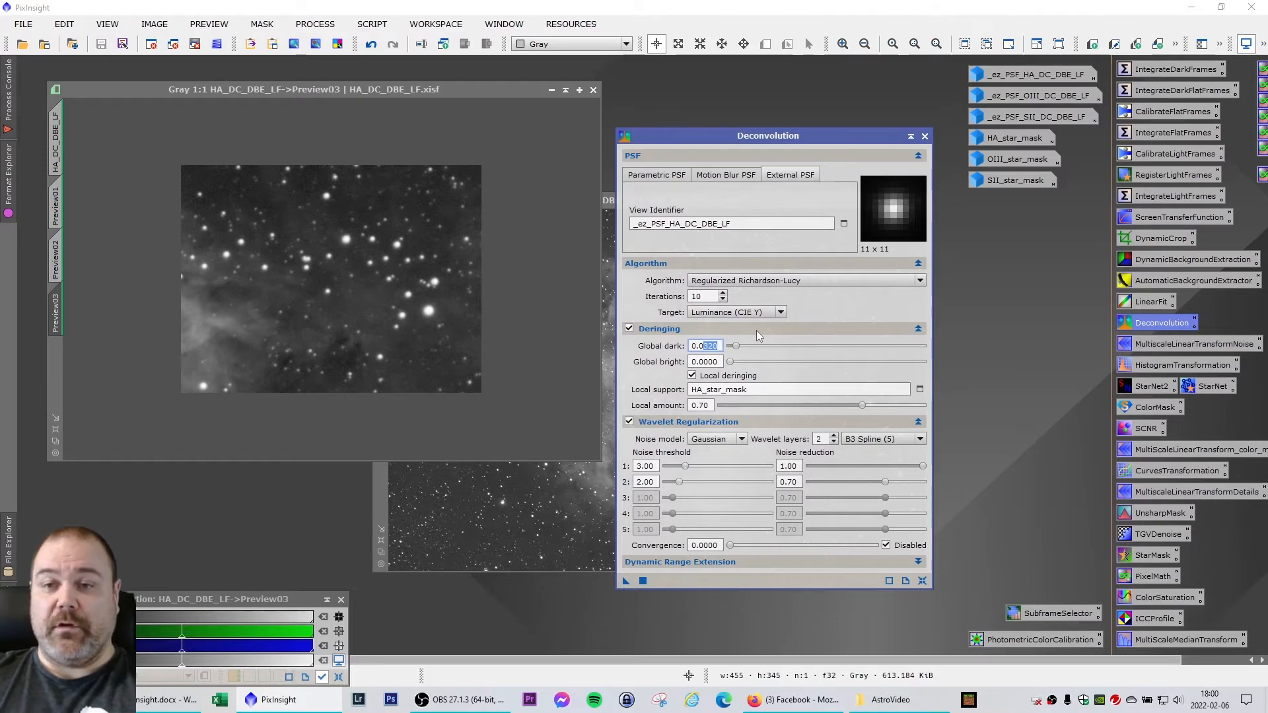
{"action": "type", "text": "0"}
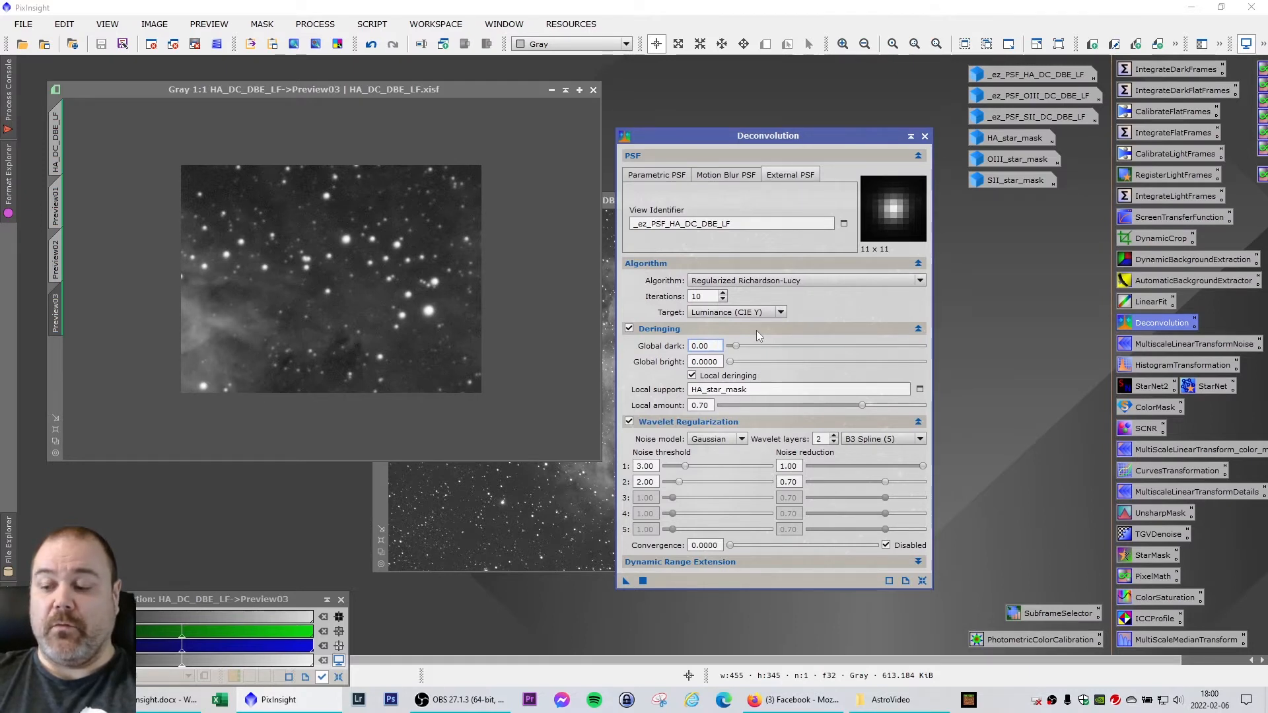
{"action": "type", "text": "80"}
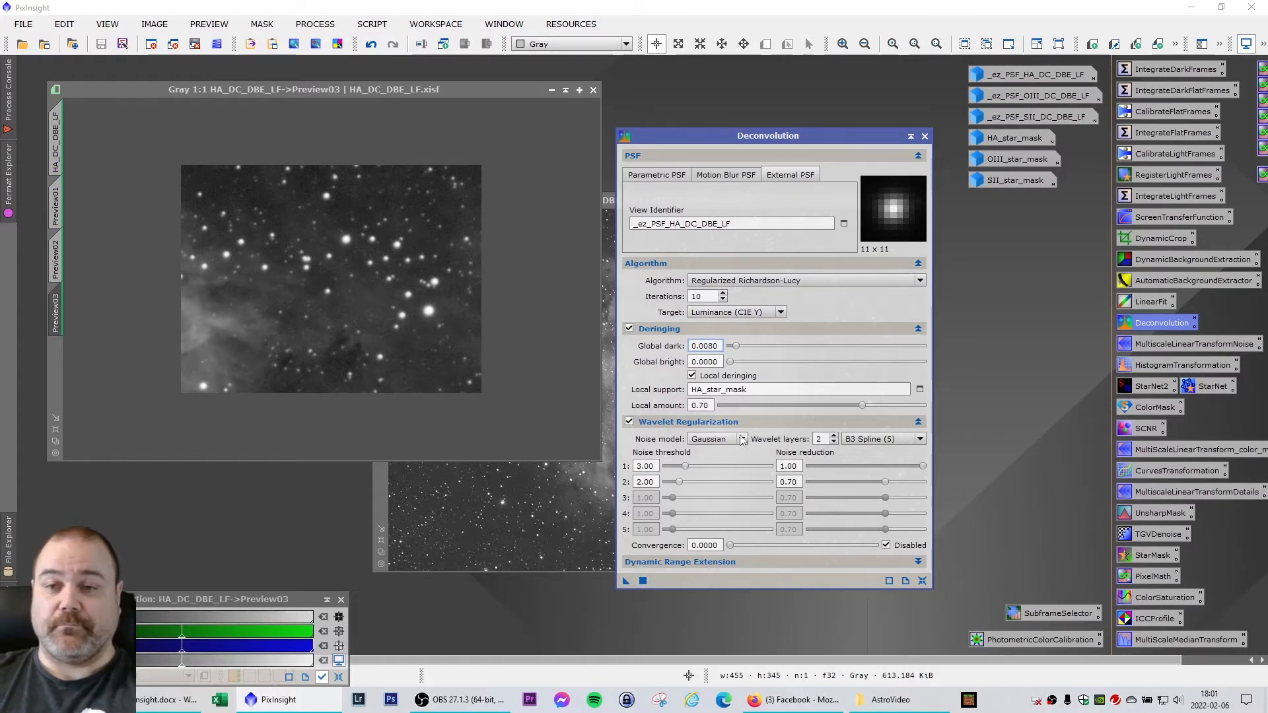
{"action": "left_click_drag", "start_coordinate": [626, 581], "coordinate": [424, 257]}
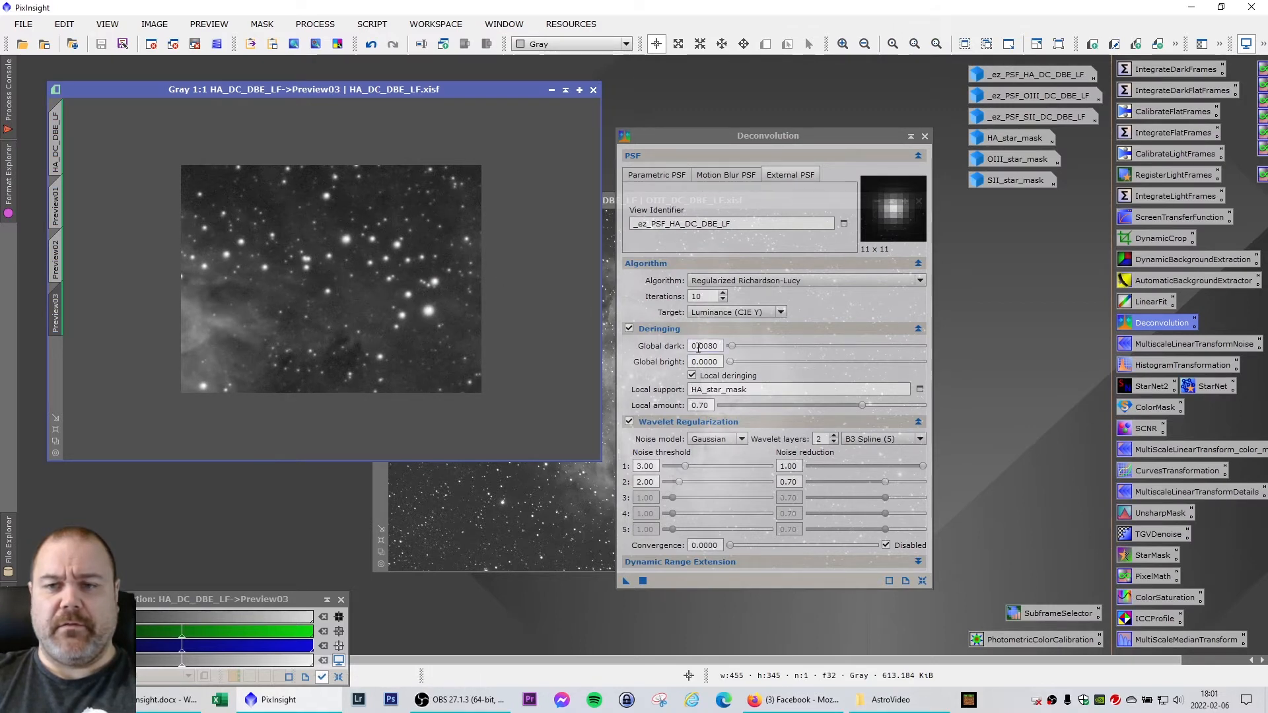
Set the deringing Global dark to 0.0090 and rerun Deconvolution on Preview03
{"action": "left_click", "coordinate": [709, 345]}
{"action": "key", "text": "Delete"}
{"action": "type", "text": "9"}
{"action": "left_click", "coordinate": [699, 346]}
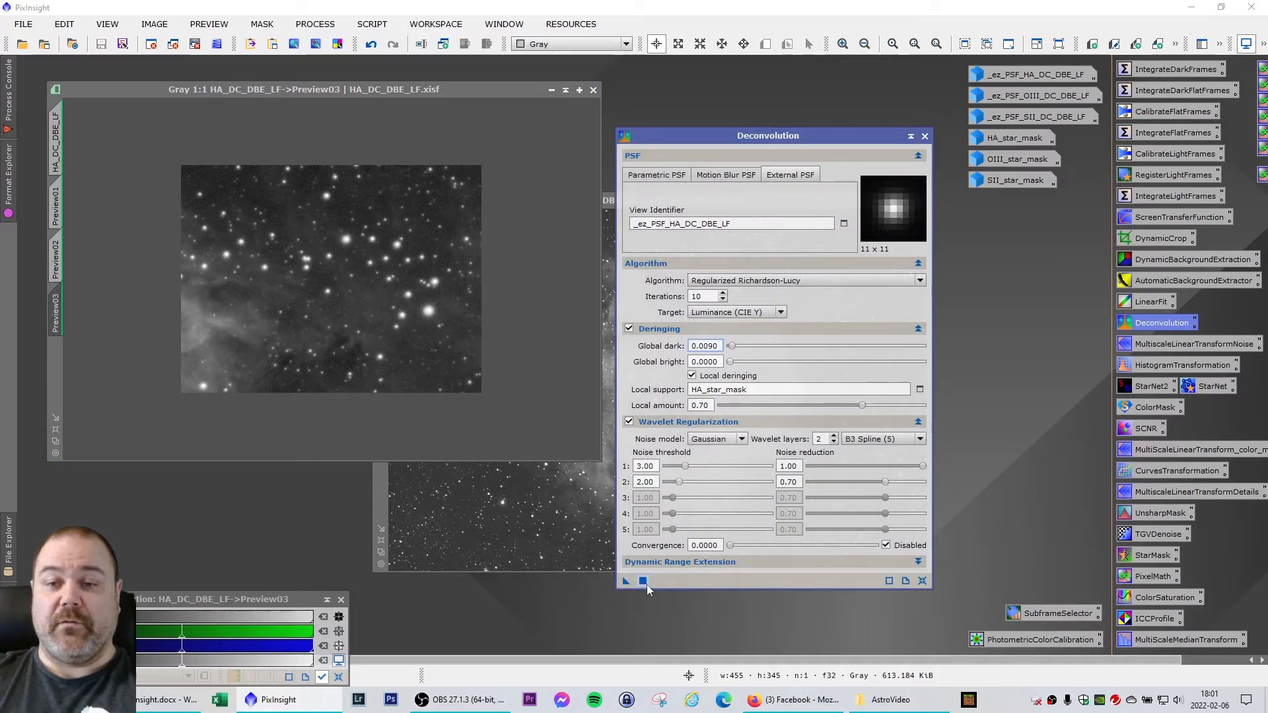
{"action": "left_click_drag", "start_coordinate": [626, 581], "coordinate": [383, 211]}
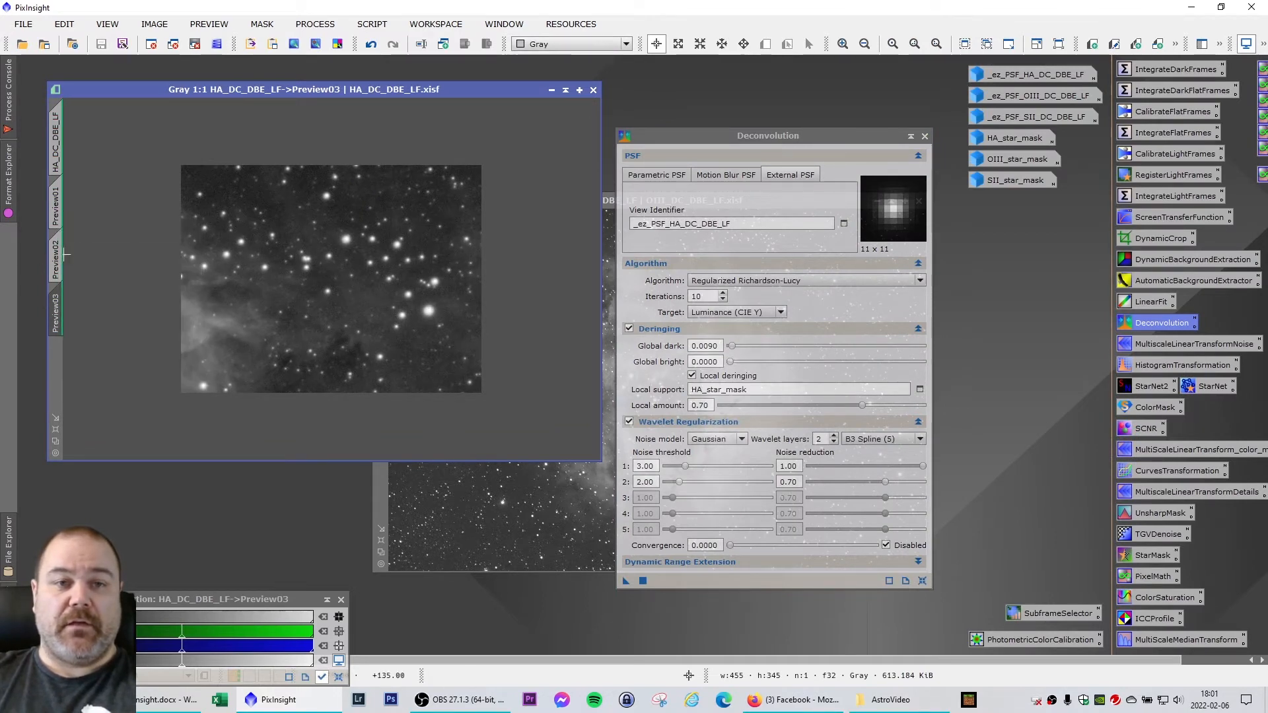
Test the same Deconvolution settings on Preview02 around the central cluster and on Preview01 over the dark lanes
{"action": "left_click", "coordinate": [58, 259]}
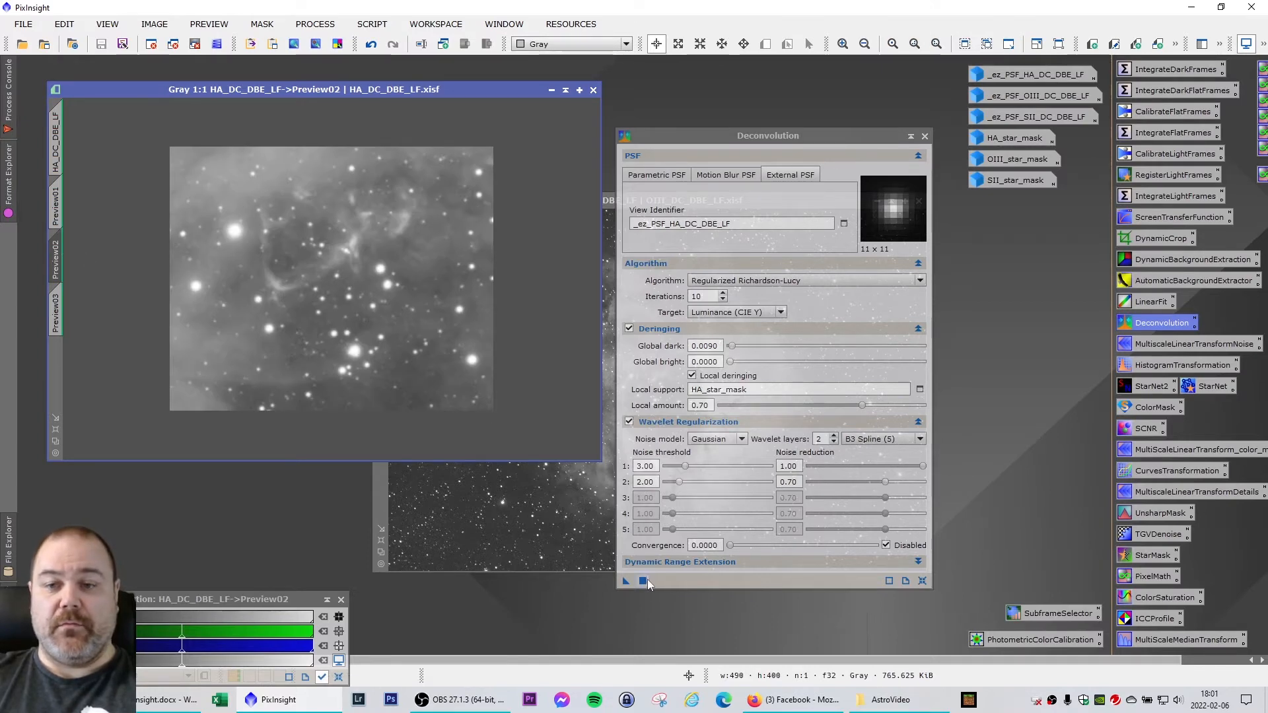
{"action": "left_click", "coordinate": [626, 581]}
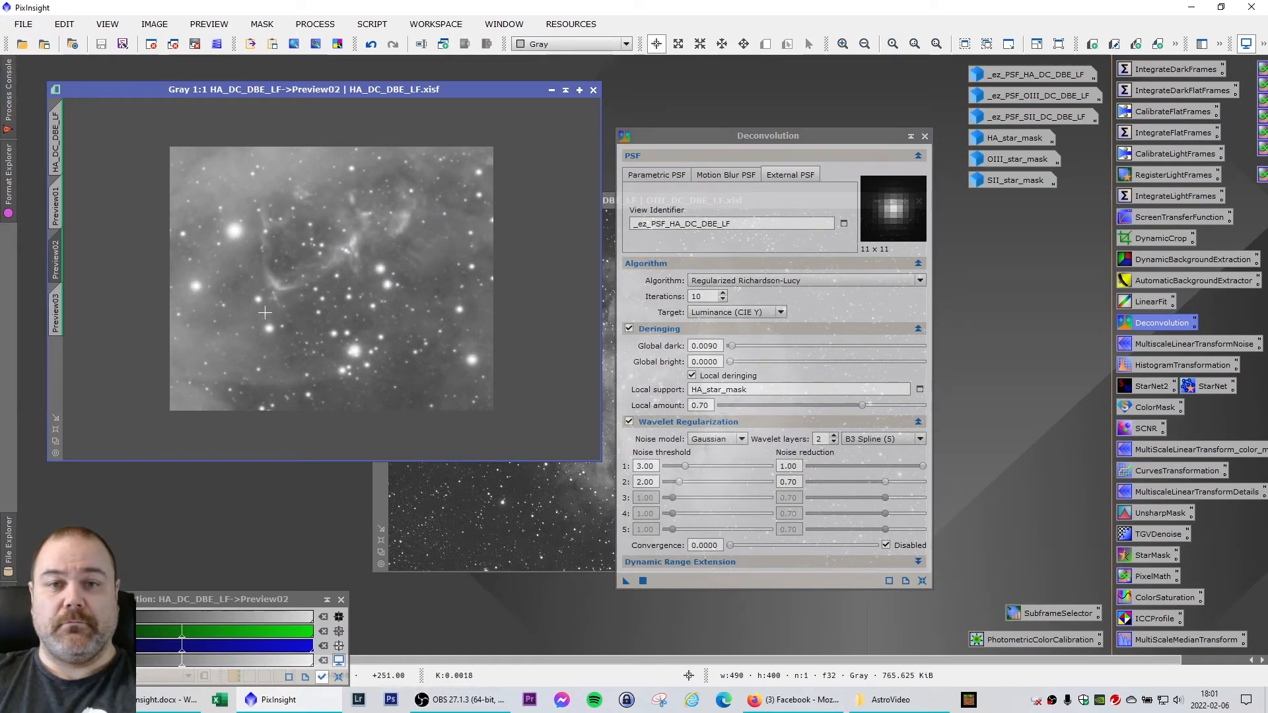
{"action": "left_click", "coordinate": [57, 198]}
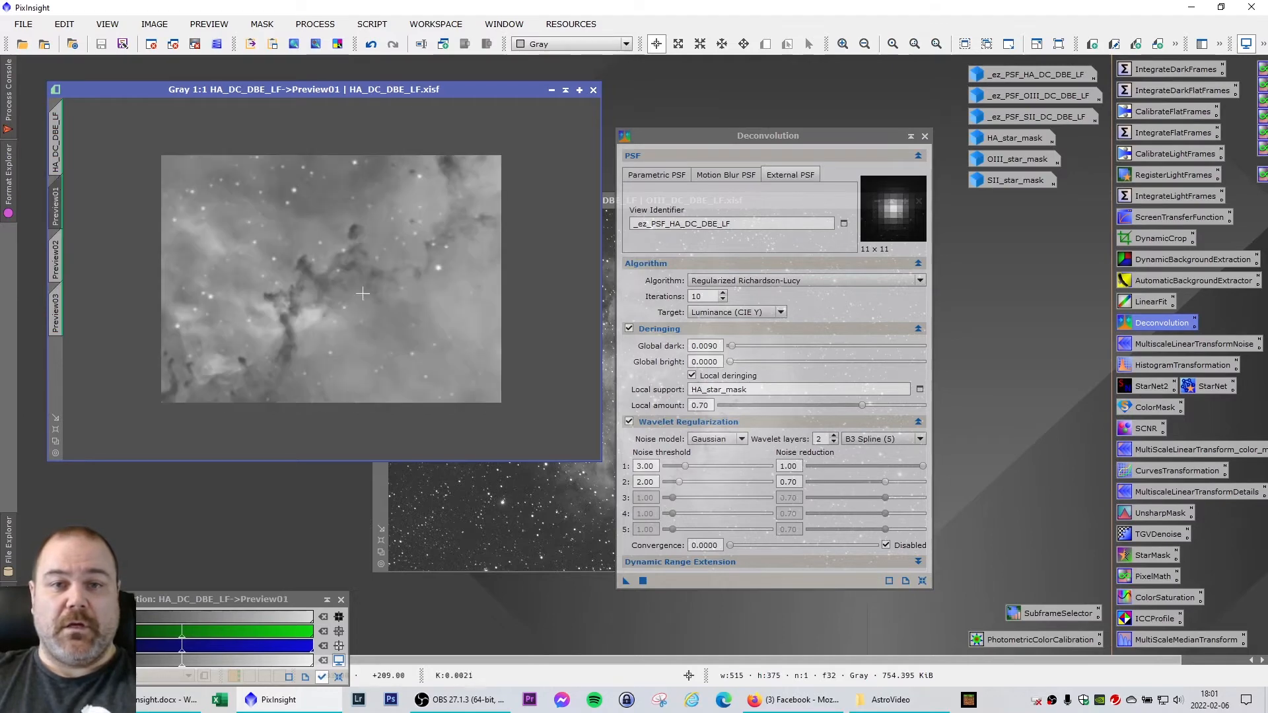
{"action": "left_click", "coordinate": [627, 582]}
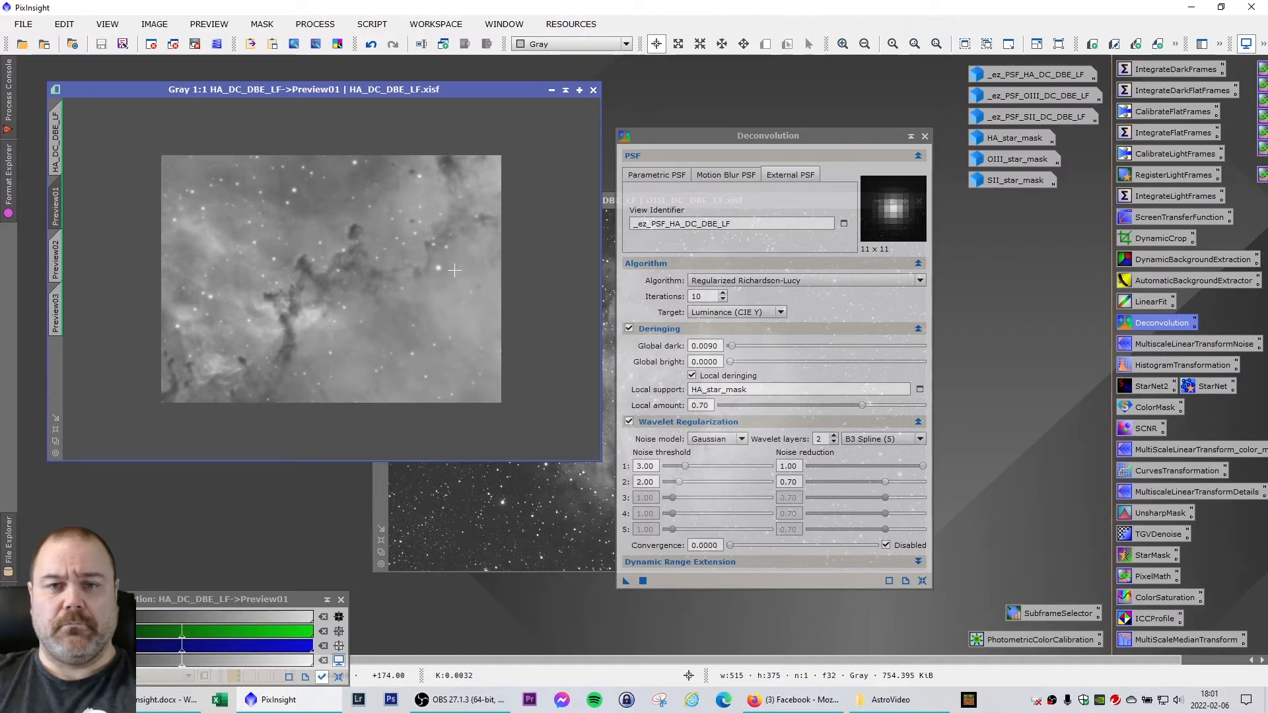
Return to the full HA_DC_DBE_LF view and delete all of its previews
{"action": "left_click", "coordinate": [63, 138]}
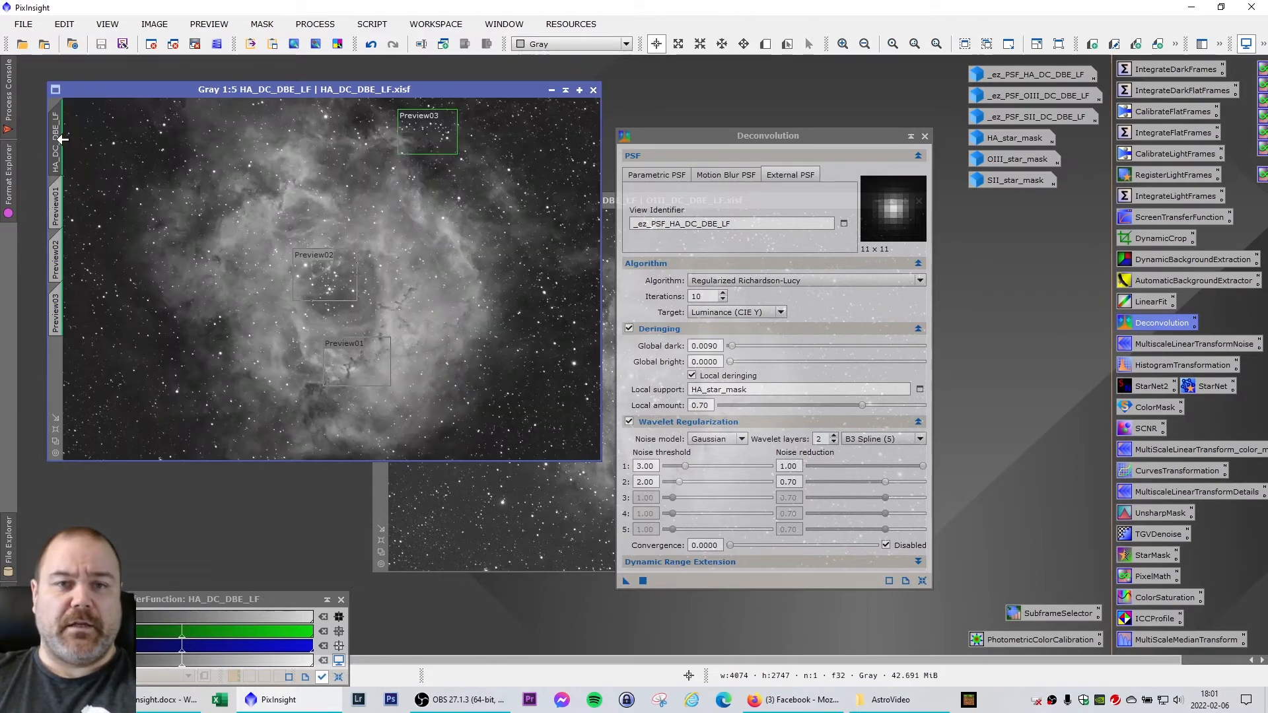
{"action": "left_click_drag", "start_coordinate": [347, 89], "coordinate": [336, 86]}
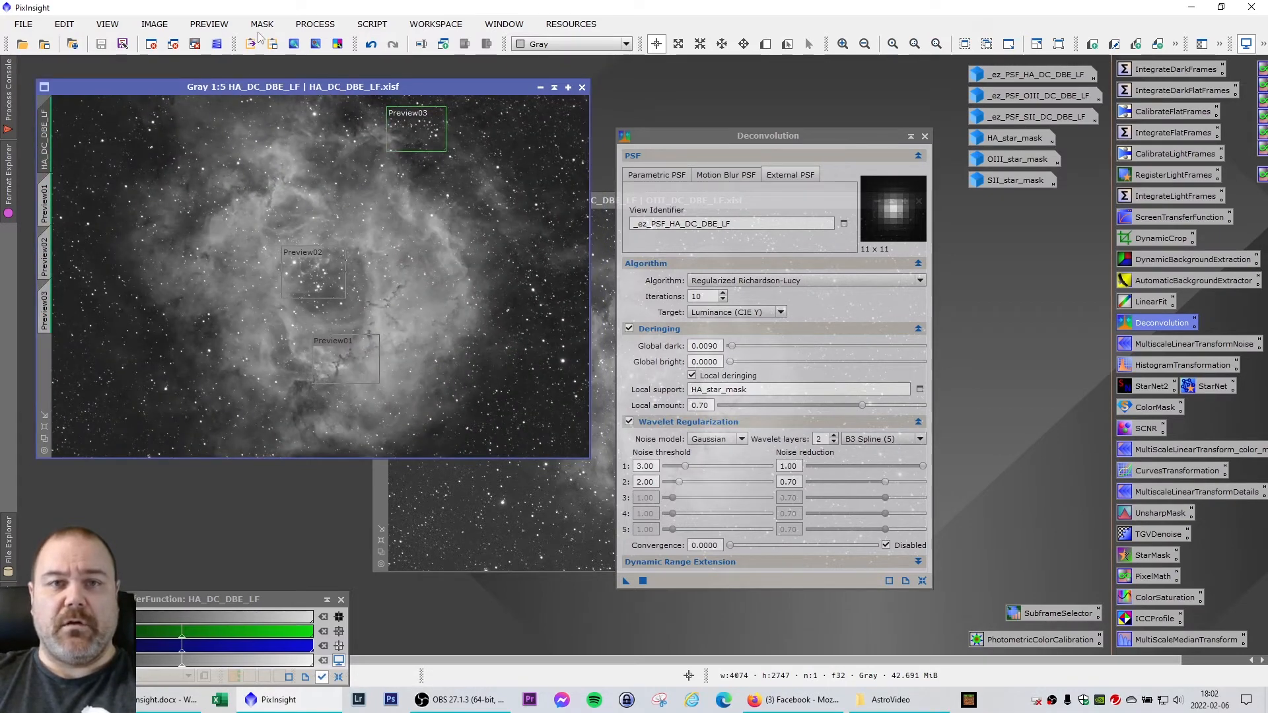
{"action": "left_click", "coordinate": [209, 23]}
{"action": "left_click", "coordinate": [265, 284]}
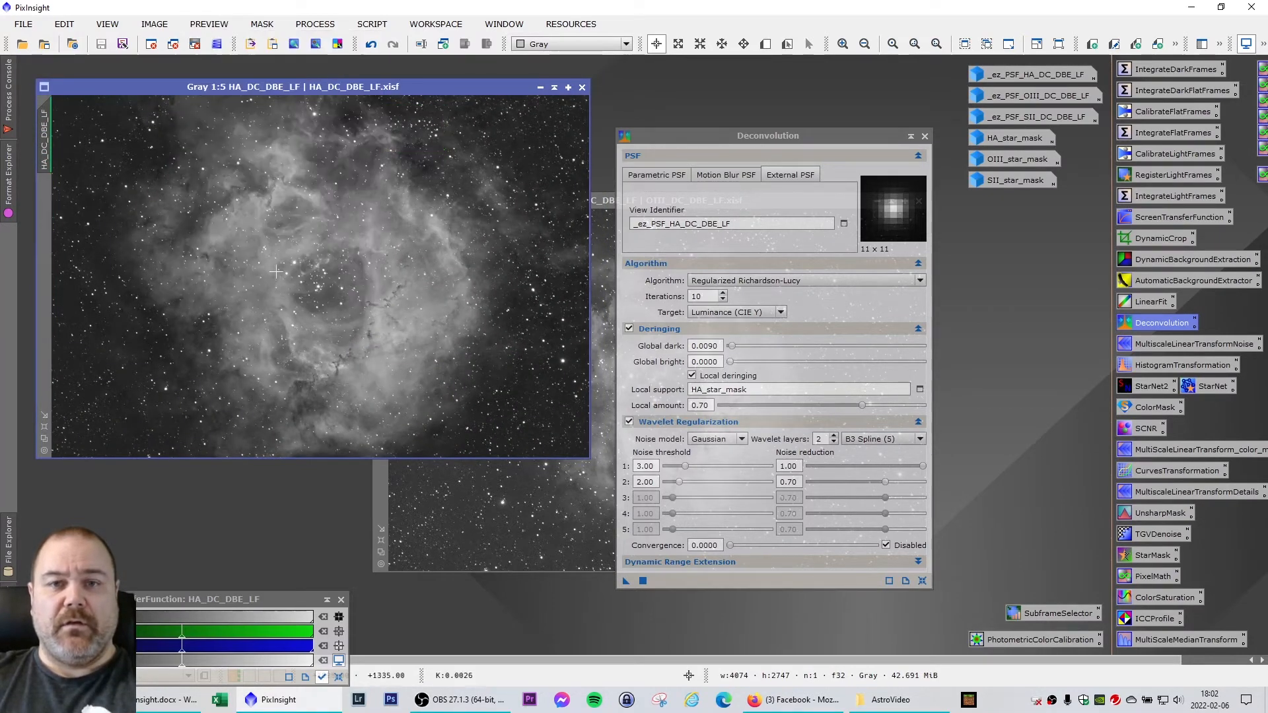
{"action": "left_click_drag", "start_coordinate": [330, 86], "coordinate": [339, 88]}
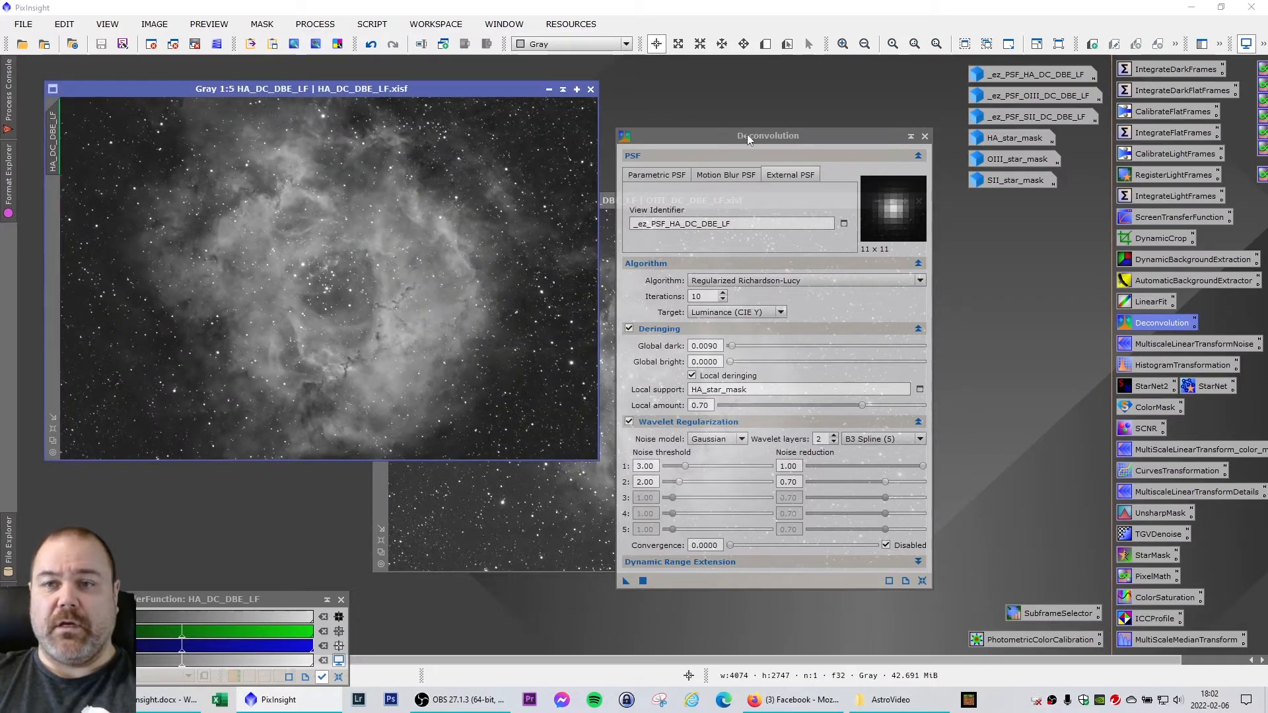
Apply Deconvolution to the full HA image and compare before and after by undoing and redoing it
{"action": "mouse_move", "coordinate": [749, 139]}
{"action": "left_mouse_down"}
{"action": "mouse_move", "coordinate": [737, 126]}
{"action": "mouse_move", "coordinate": [743, 139]}
{"action": "left_mouse_up"}
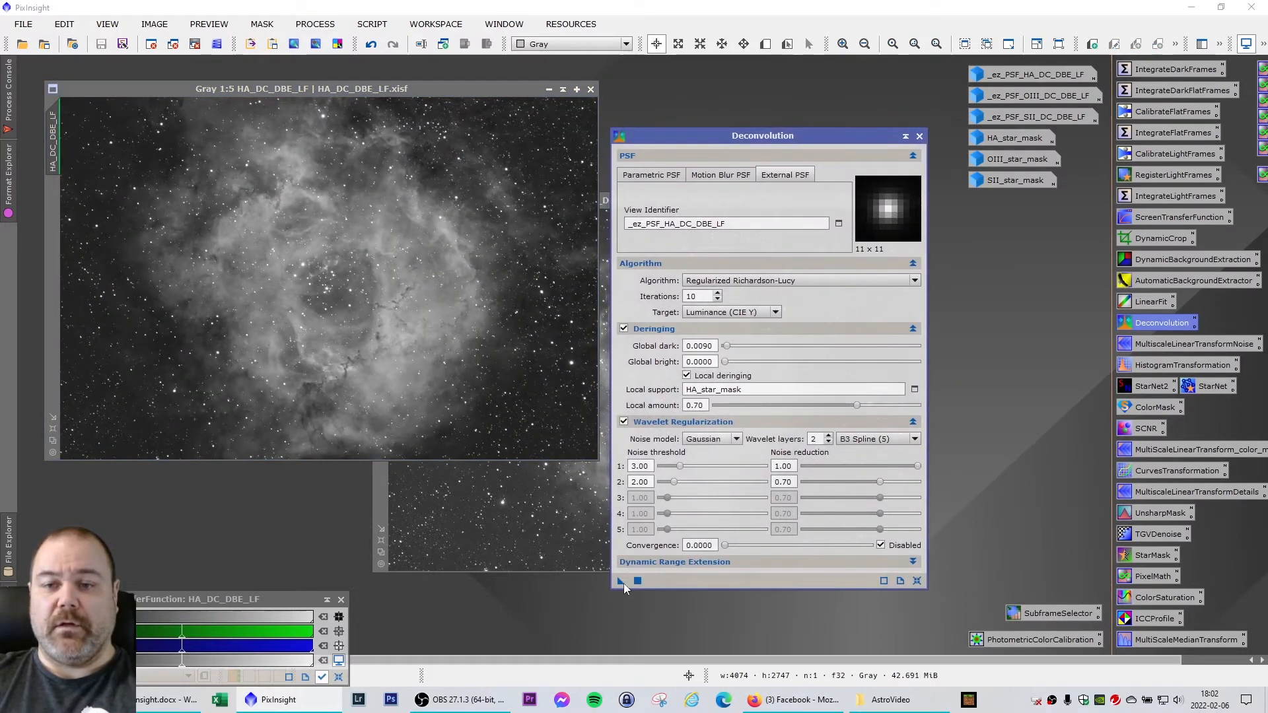
{"action": "left_click_drag", "start_coordinate": [831, 482], "coordinate": [110, 319]}
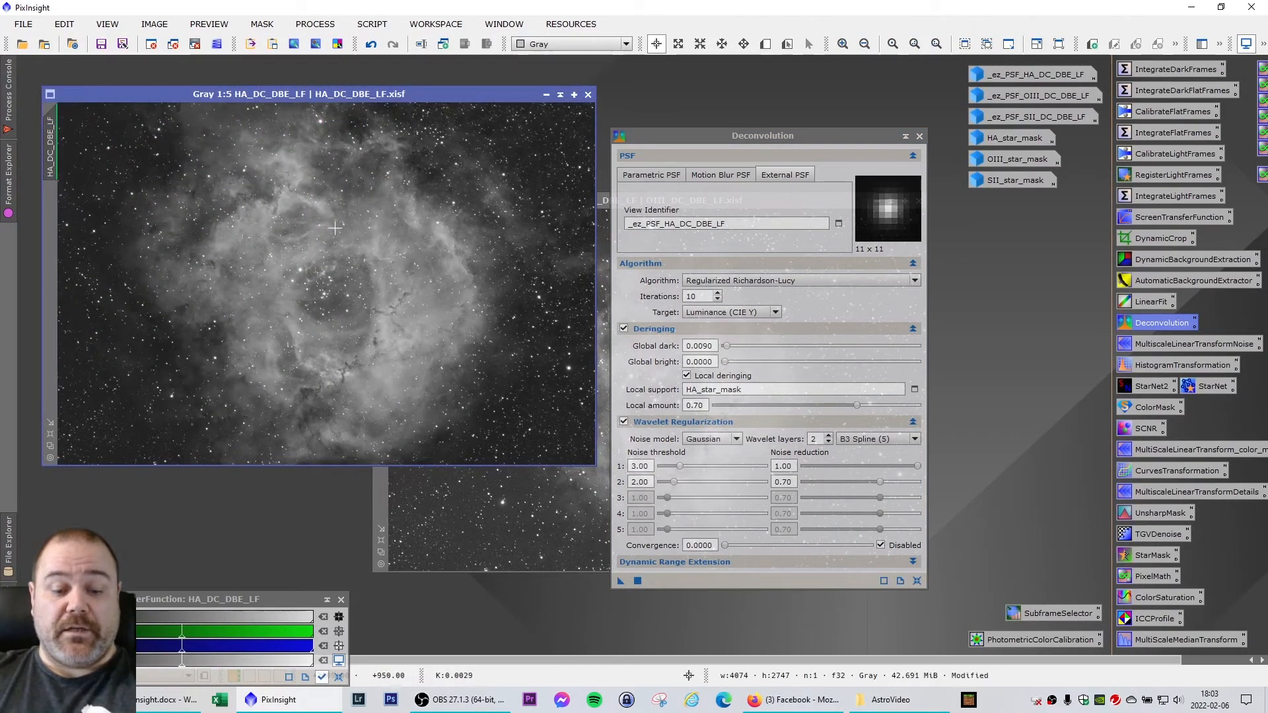
{"action": "left_click", "coordinate": [372, 45]}
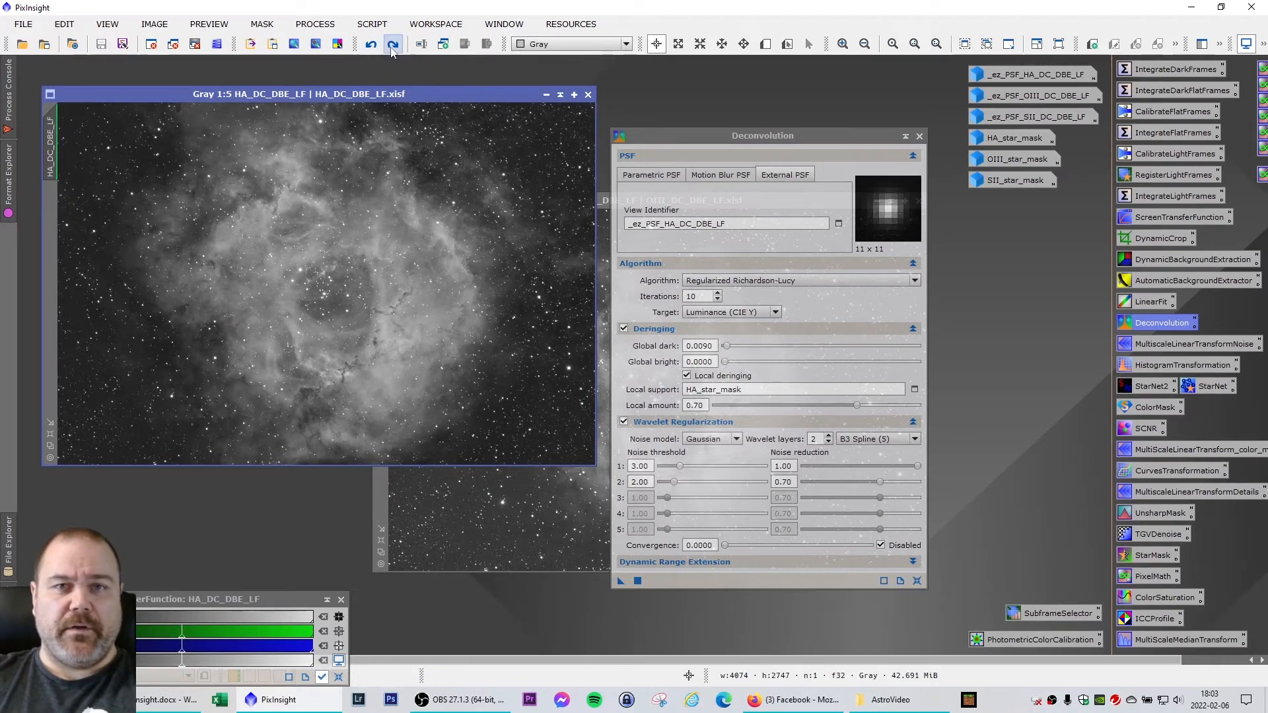
{"action": "left_click", "coordinate": [394, 45]}
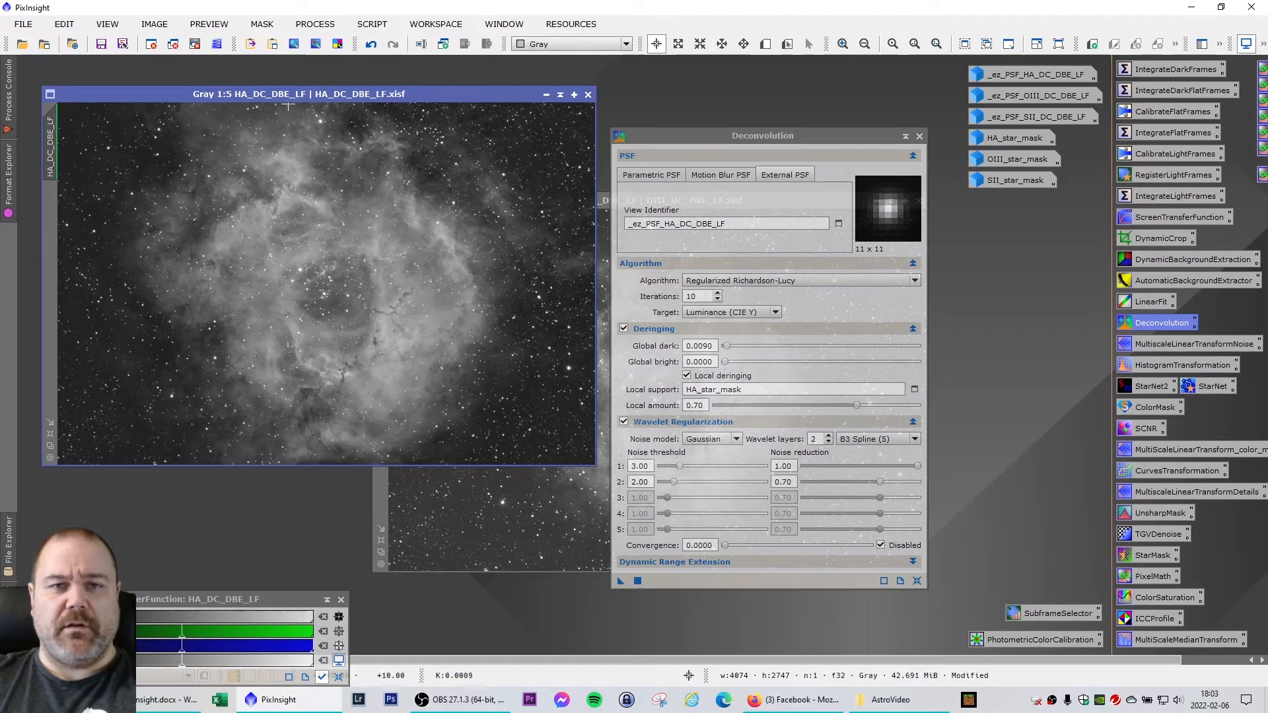
Move the HA image and the Deconvolution dialog aside, and place the OIII_DC_DBE_LF image window over the HA image
{"action": "left_click_drag", "start_coordinate": [284, 95], "coordinate": [271, 79]}
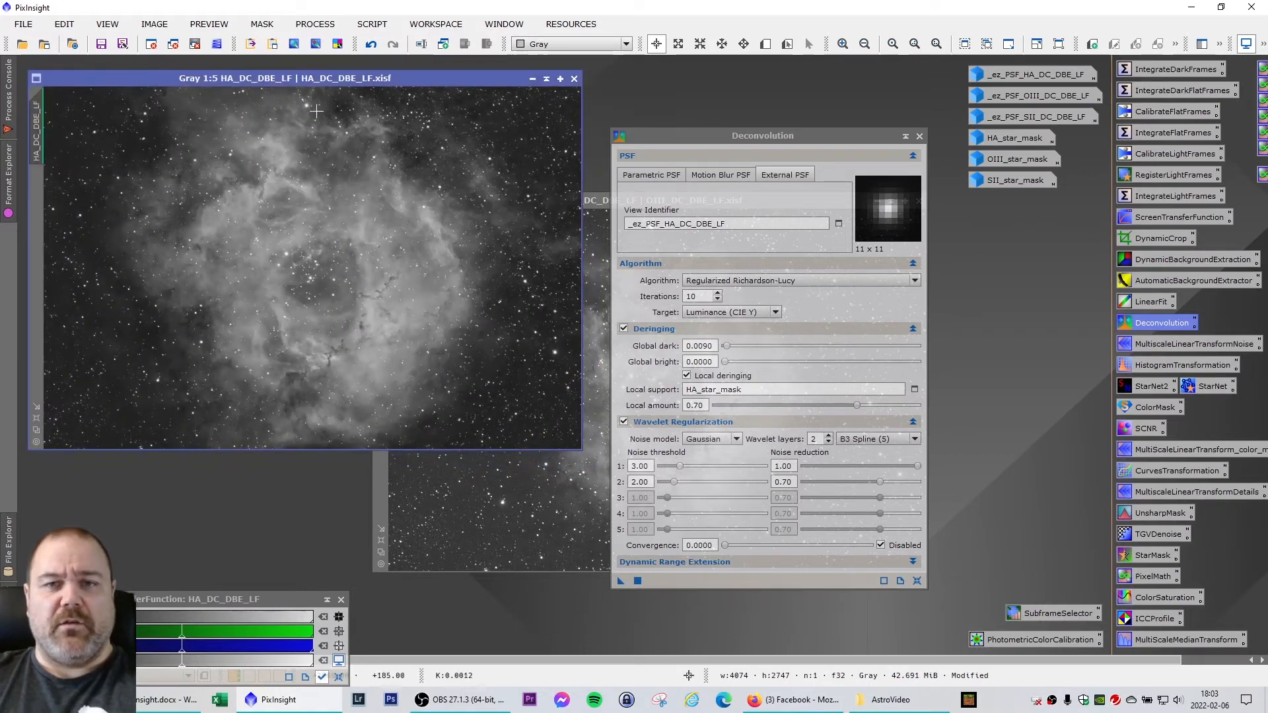
{"action": "left_click_drag", "start_coordinate": [773, 137], "coordinate": [1043, 161]}
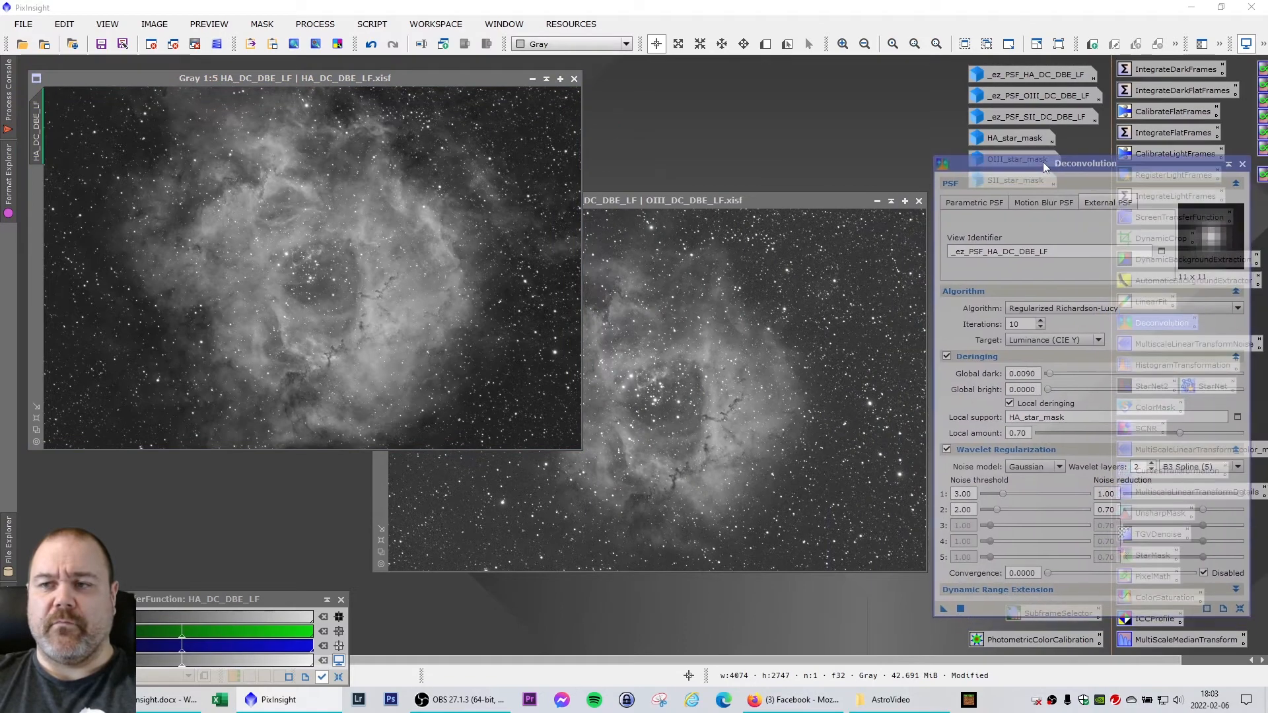
{"action": "left_click_drag", "start_coordinate": [703, 200], "coordinate": [361, 78]}
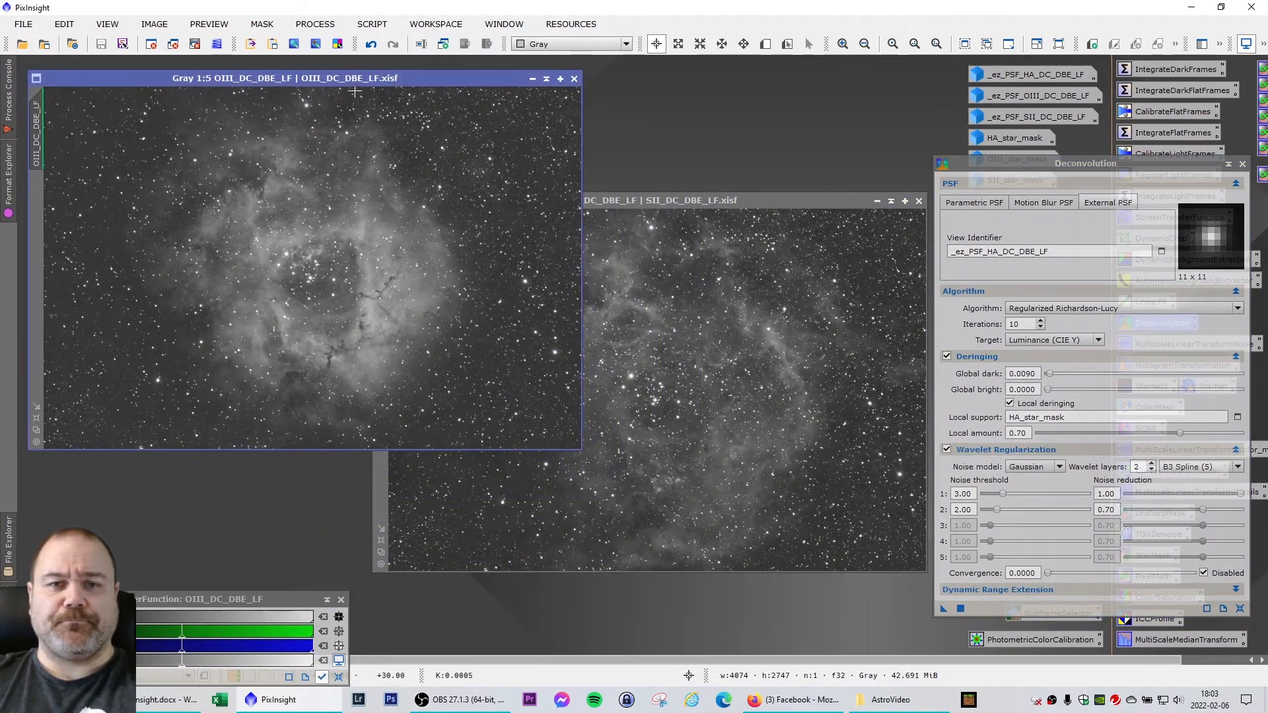
Create three previews on the OIII image: about 395×320 px over stars above the nebula, 490×405 over the central cluster and 475×370 over the dark lanes
{"action": "left_click", "coordinate": [765, 46]}
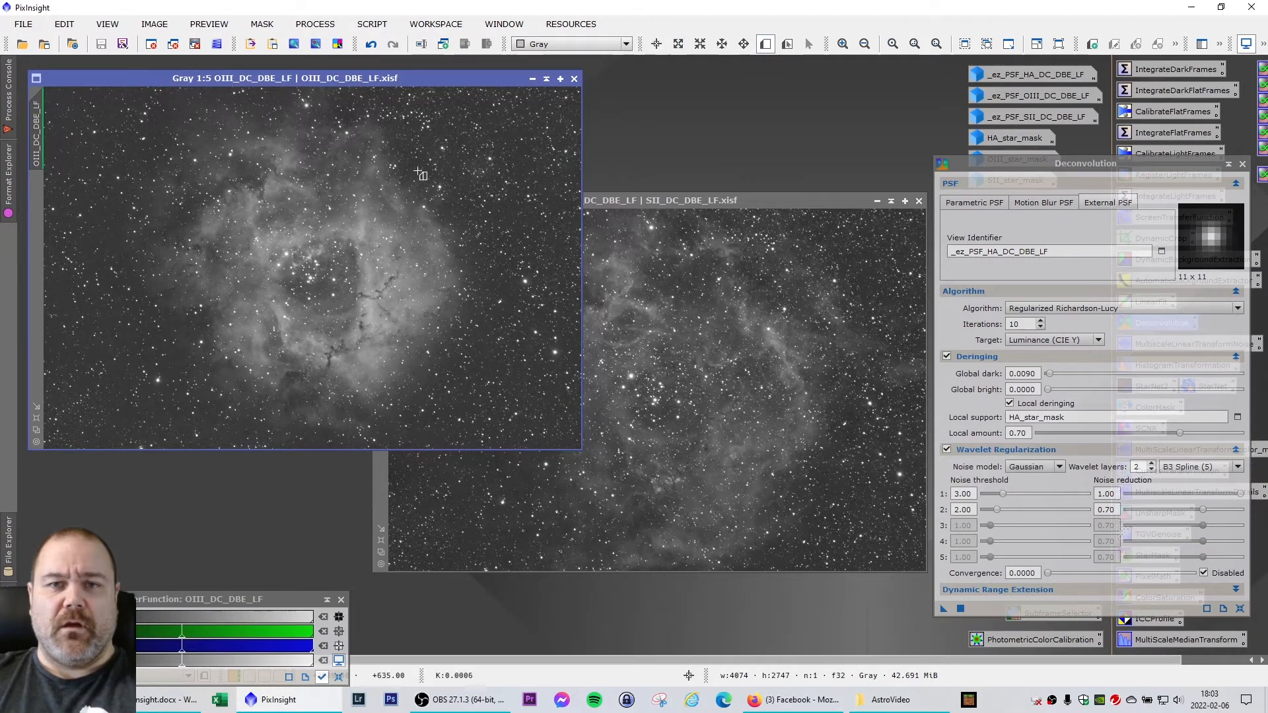
{"action": "left_click_drag", "start_coordinate": [388, 101], "coordinate": [440, 142]}
{"action": "left_click", "coordinate": [766, 43]}
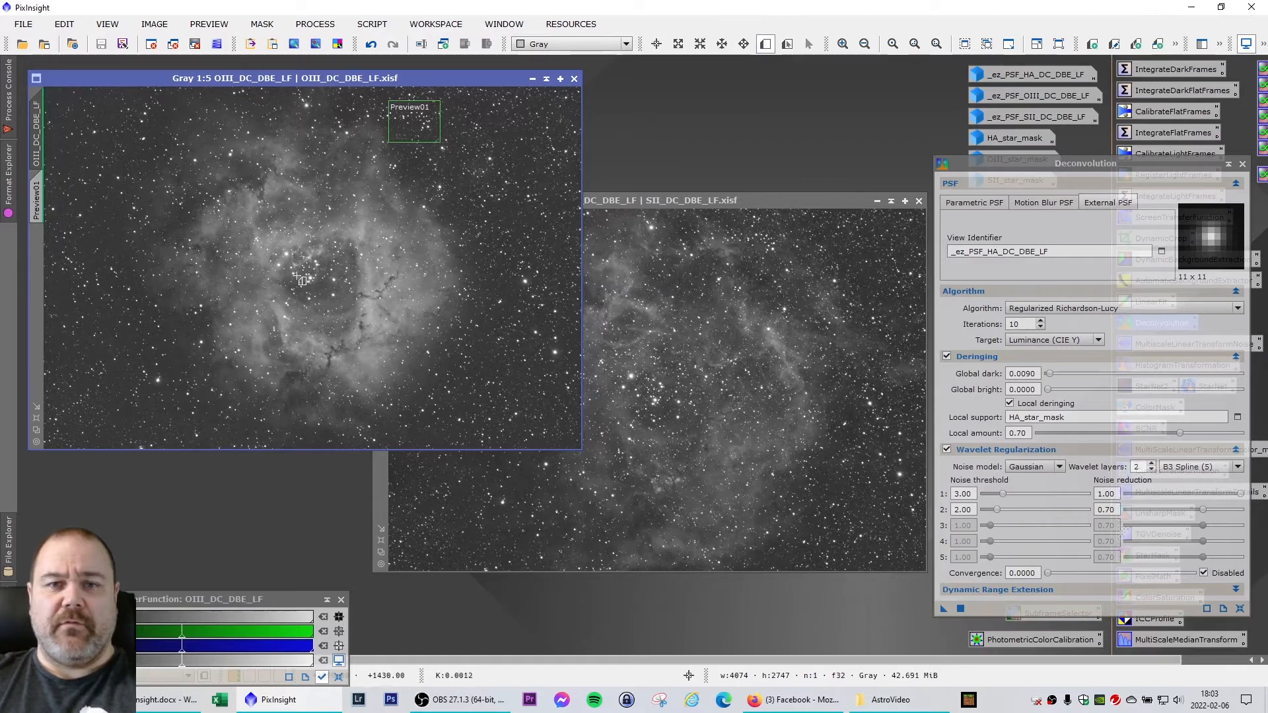
{"action": "left_click_drag", "start_coordinate": [265, 239], "coordinate": [329, 288]}
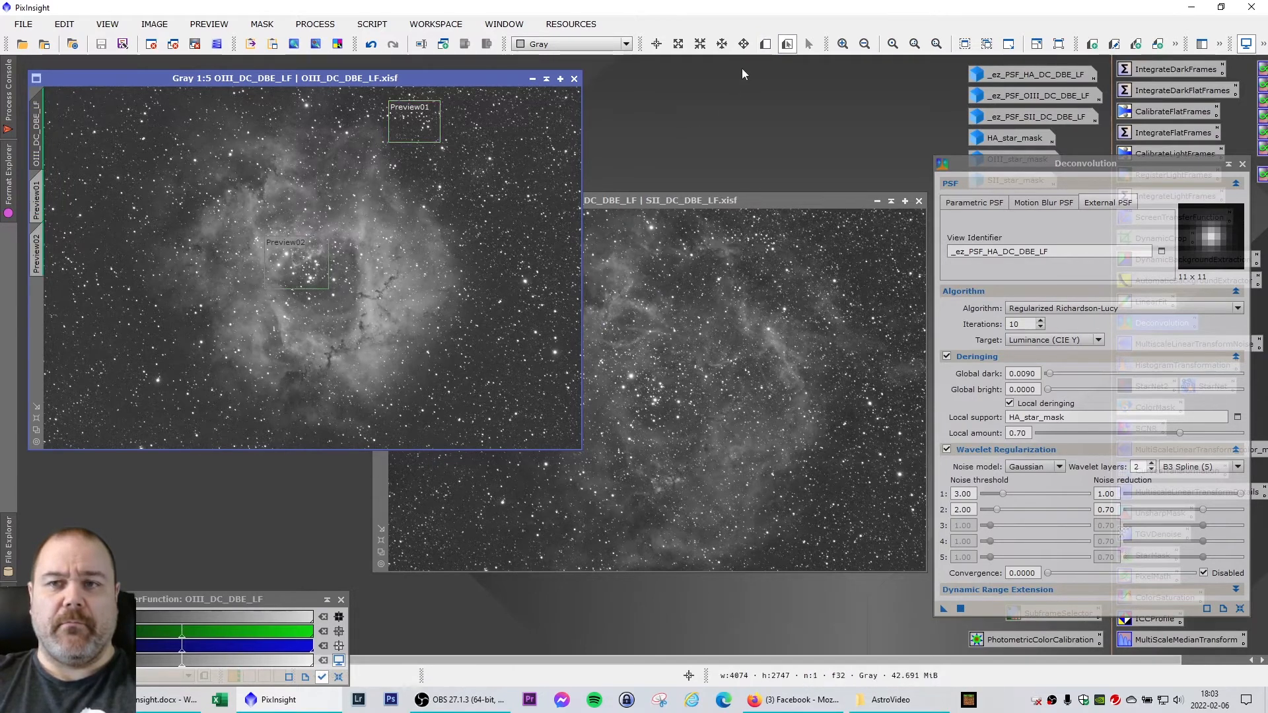
{"action": "left_click", "coordinate": [765, 43]}
{"action": "left_click_drag", "start_coordinate": [310, 329], "coordinate": [378, 377]}
Bring the Deconvolution dialog beside the OIII image and set its external PSF to _ez_PSF_OIII_DC_DBE_LF
{"action": "left_click_drag", "start_coordinate": [1041, 161], "coordinate": [716, 132]}
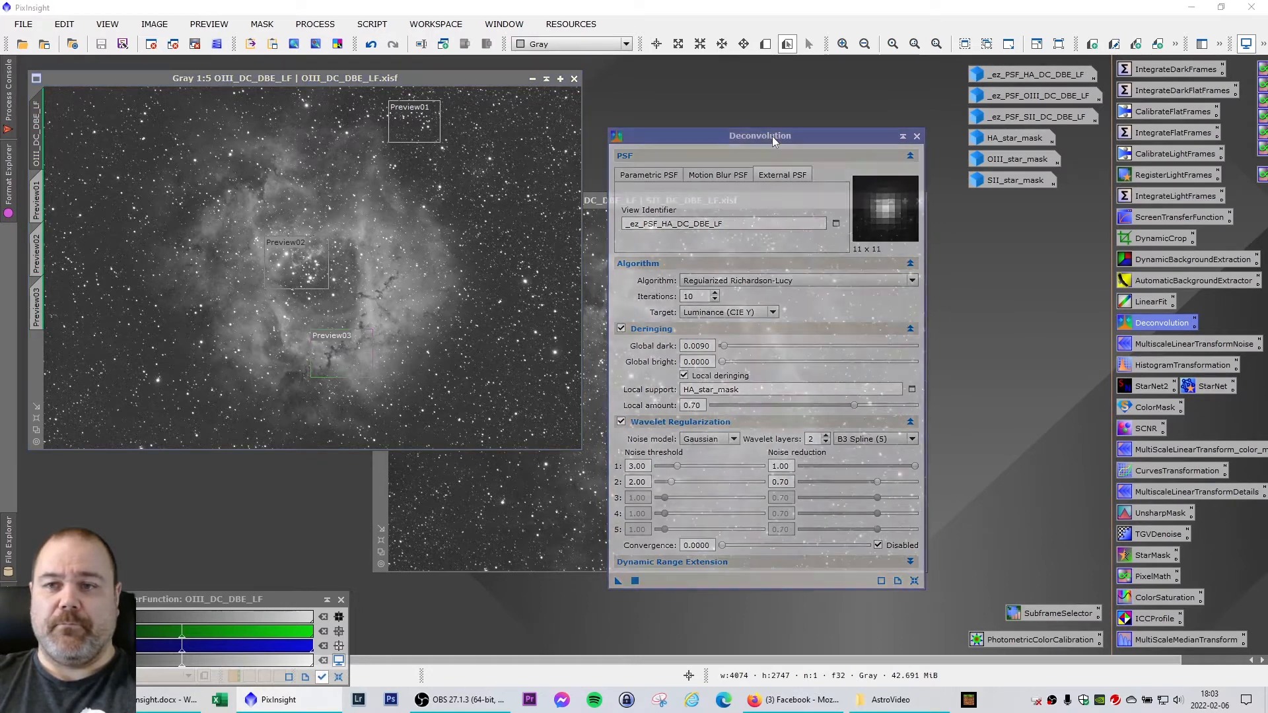
{"action": "left_click_drag", "start_coordinate": [771, 136], "coordinate": [772, 136]}
{"action": "left_click", "coordinate": [837, 225]}
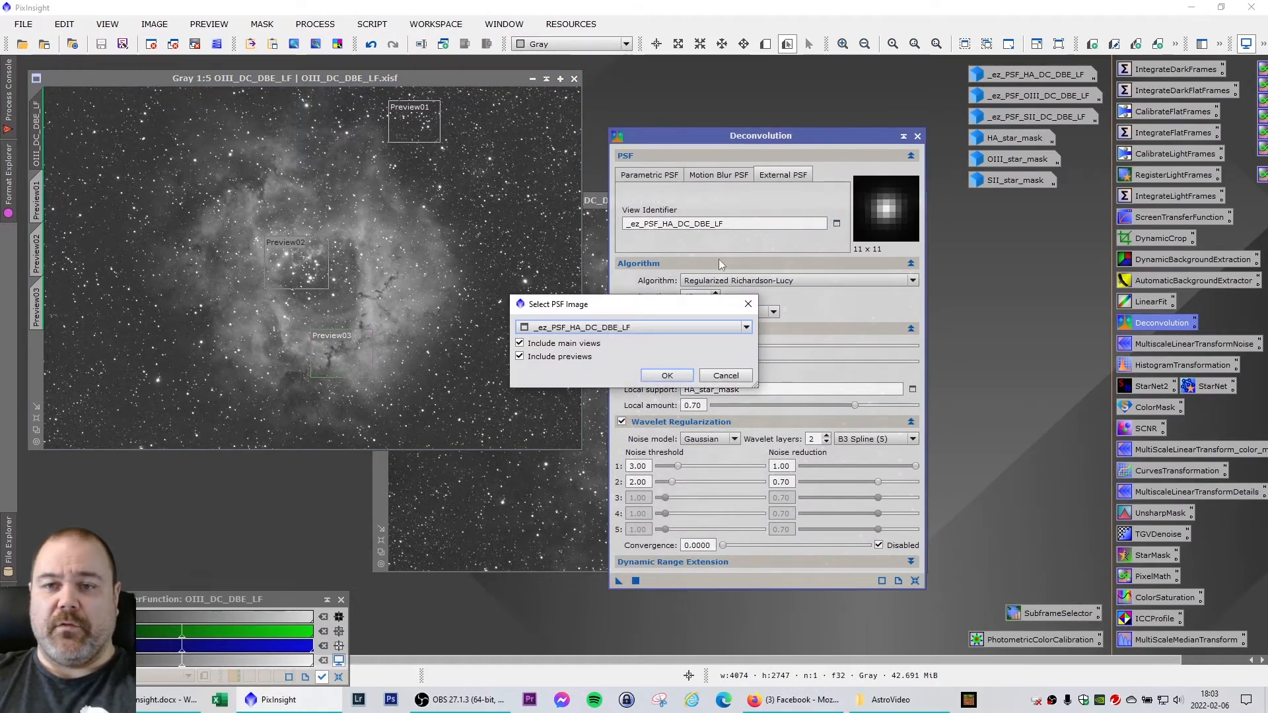
{"action": "left_click", "coordinate": [613, 329]}
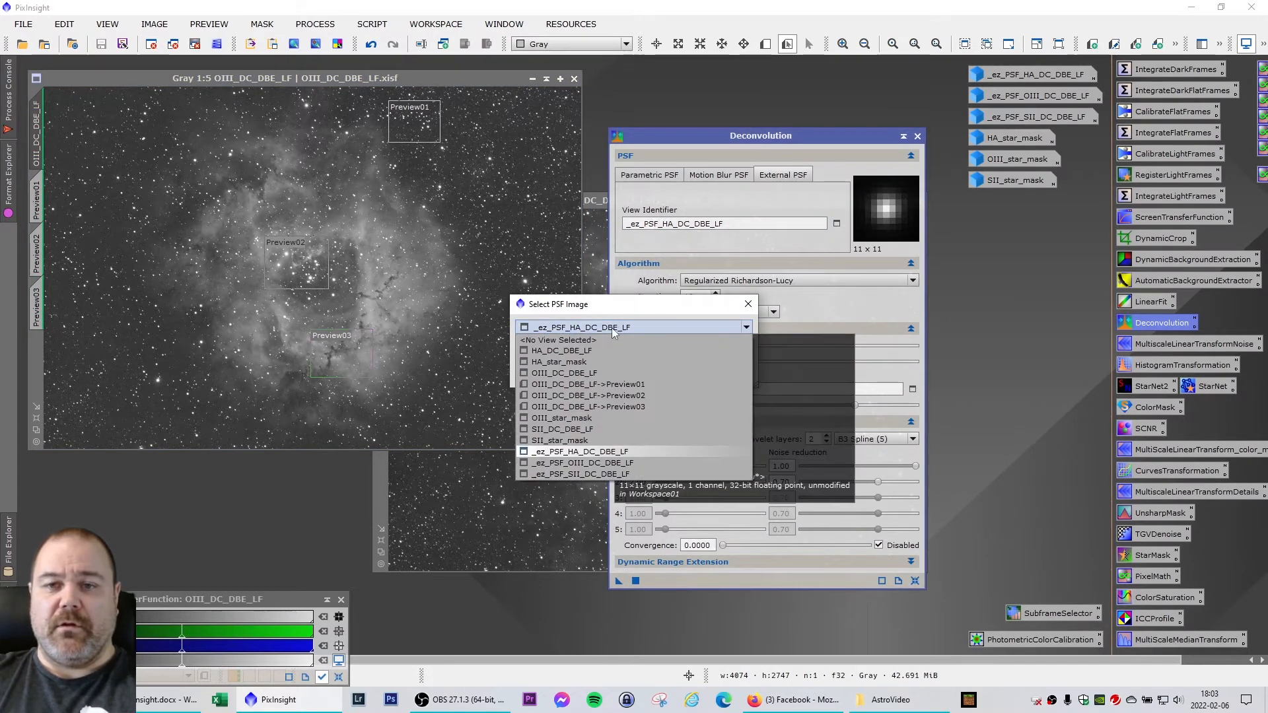
{"action": "left_click", "coordinate": [573, 463]}
{"action": "left_click", "coordinate": [667, 375]}
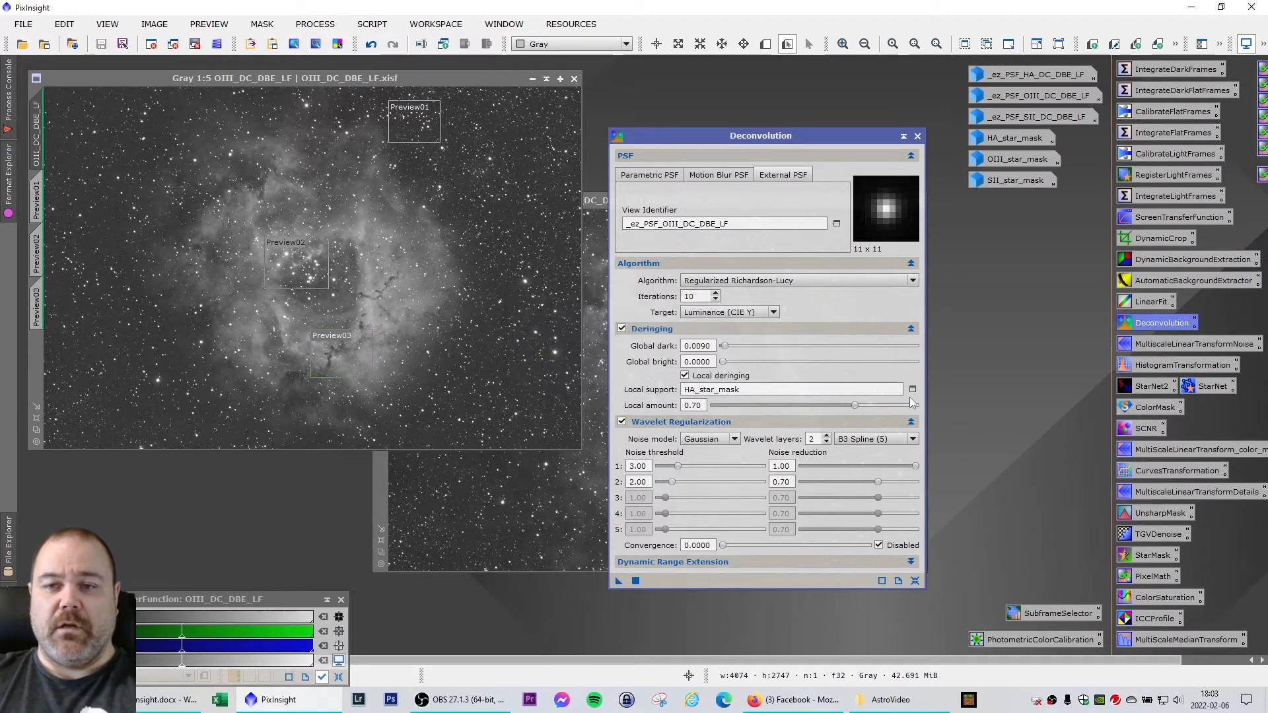
Set the local deringing support image to OIII_star_mask
{"action": "left_click", "coordinate": [913, 389]}
{"action": "left_click", "coordinate": [655, 341]}
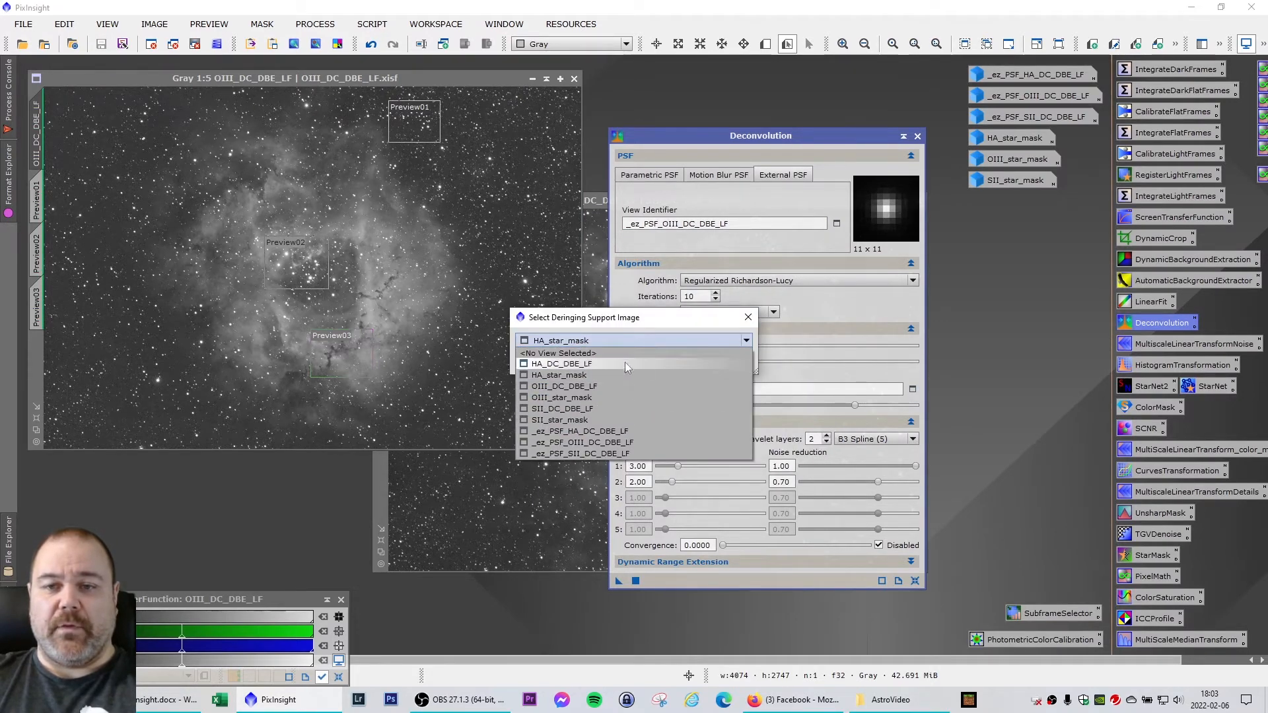
{"action": "left_click", "coordinate": [570, 398]}
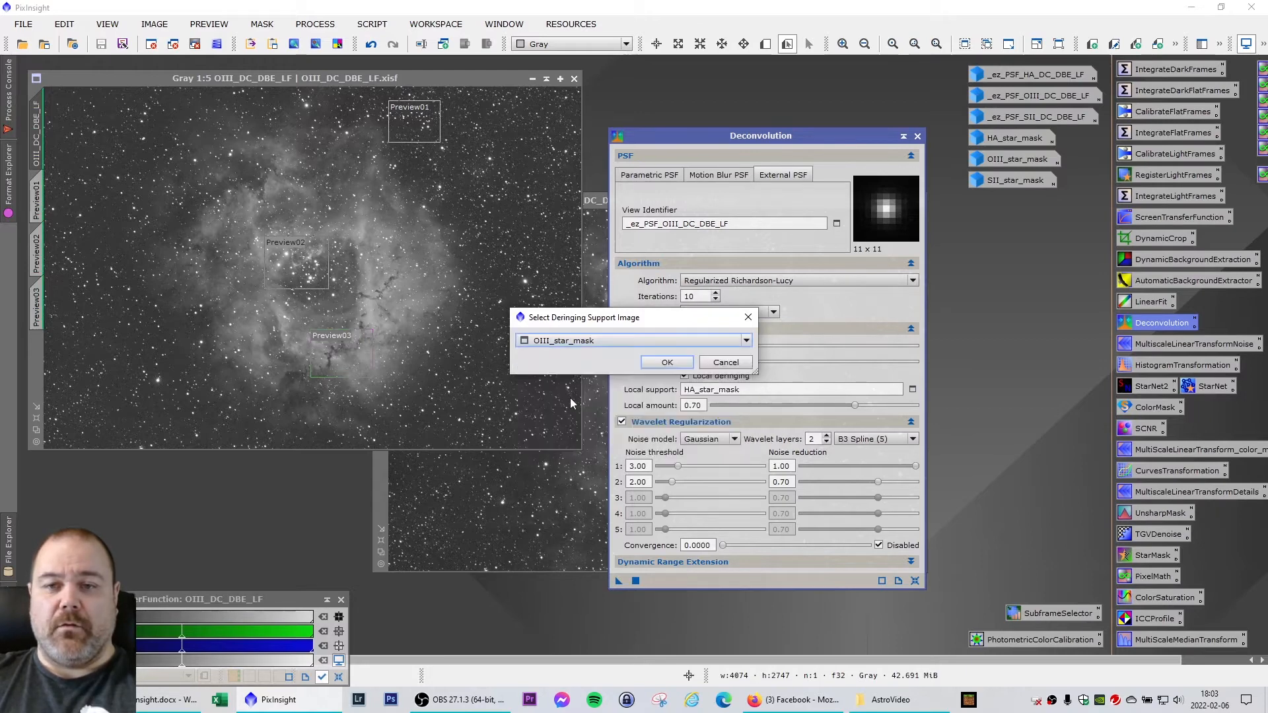
{"action": "left_click", "coordinate": [668, 364]}
{"action": "left_click_drag", "start_coordinate": [708, 140], "coordinate": [703, 140]}
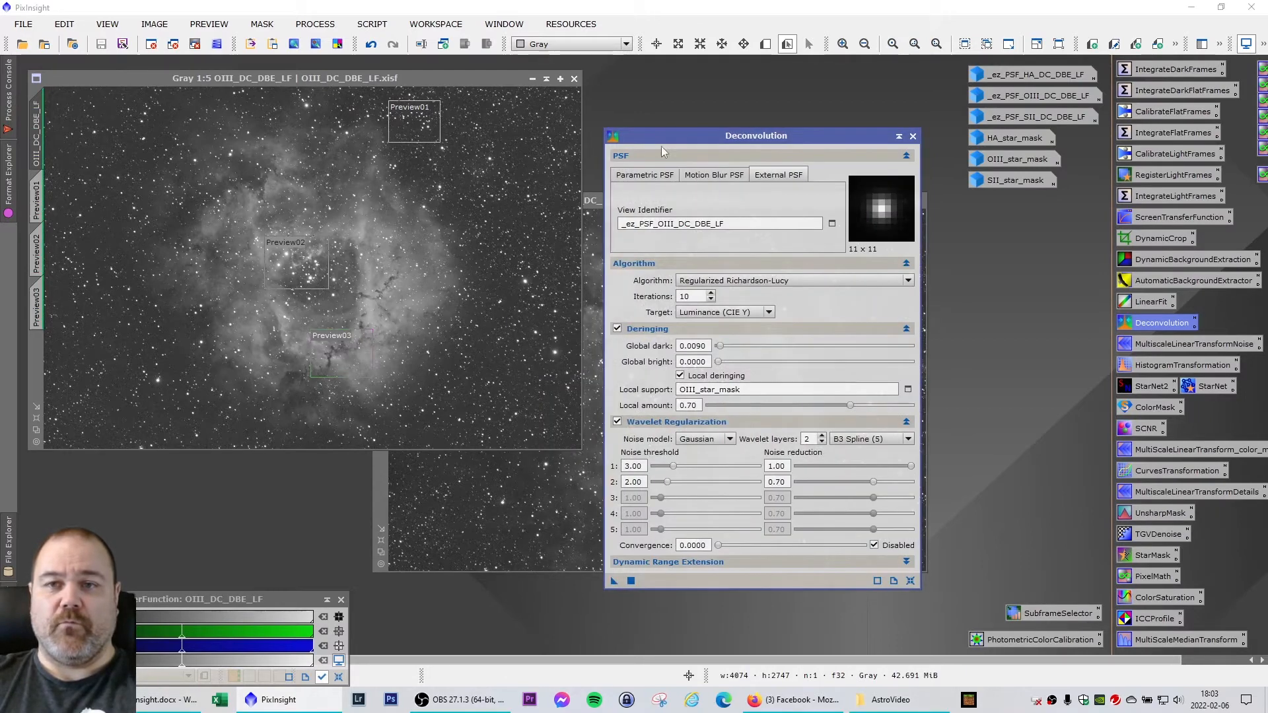
Test the Deconvolution settings on the OIII image's Preview01 over the star field
{"action": "left_click", "coordinate": [37, 197]}
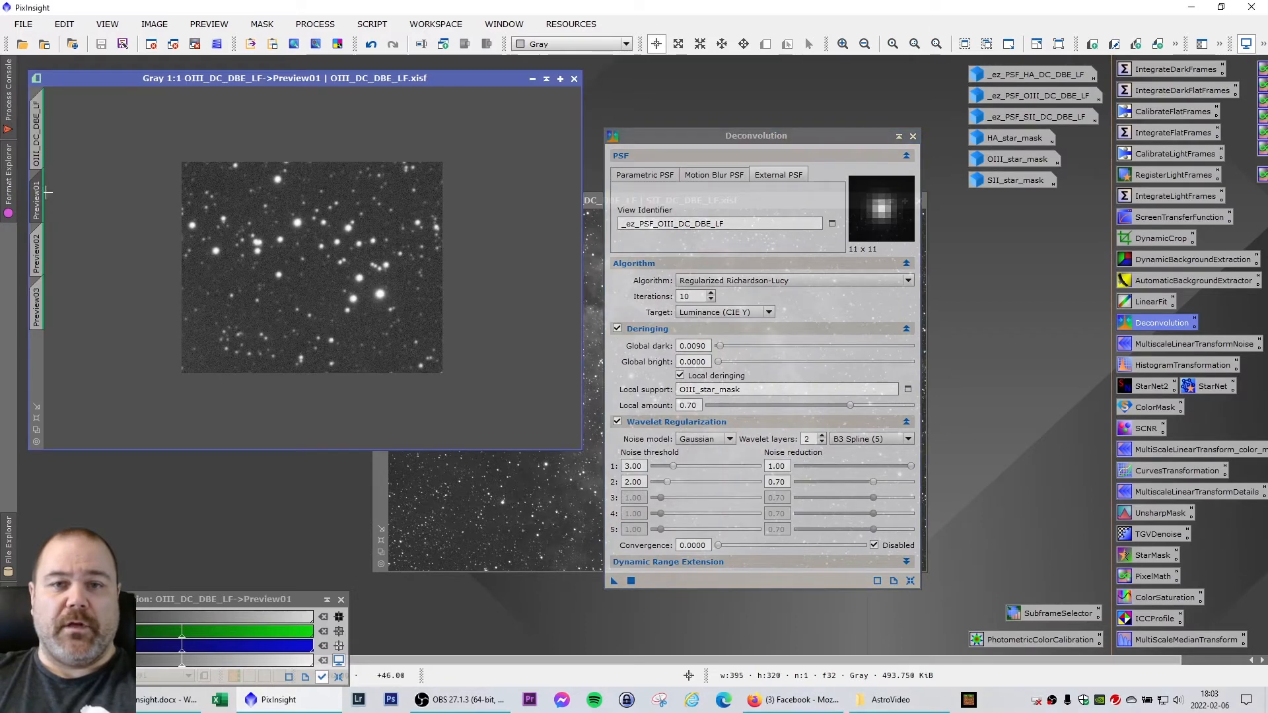
{"action": "left_click_drag", "start_coordinate": [307, 78], "coordinate": [374, 78]}
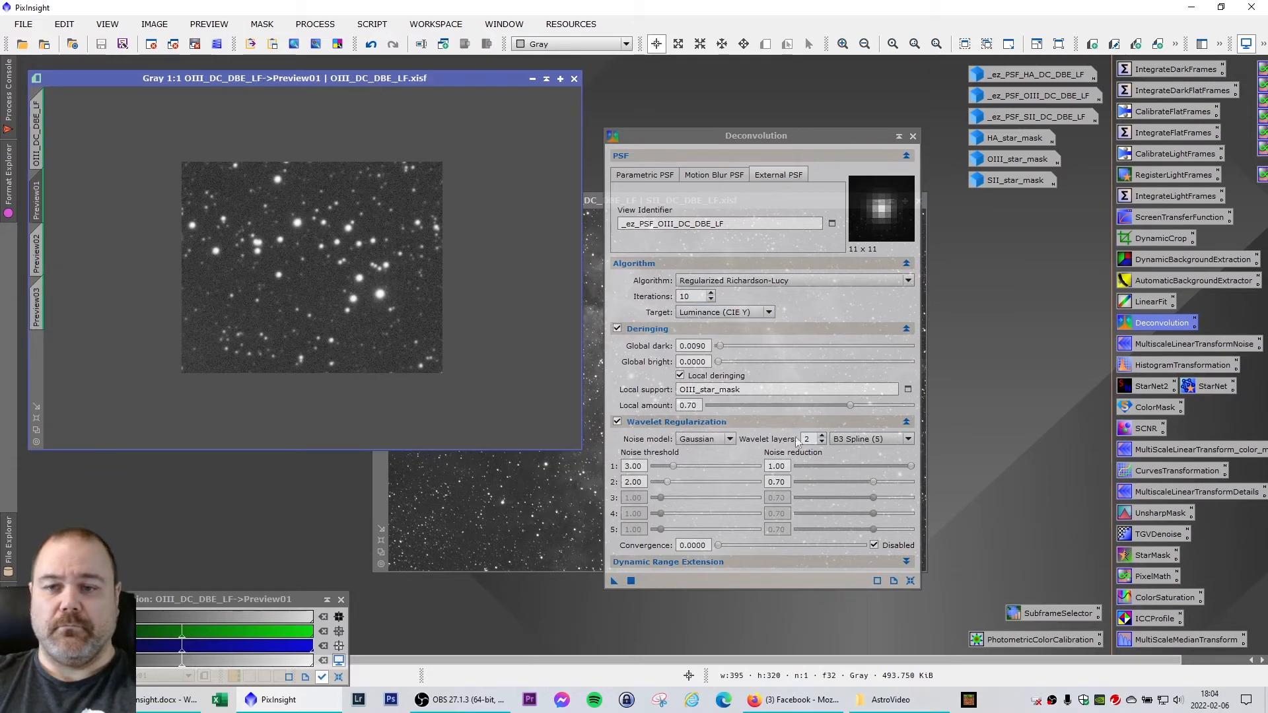
{"action": "left_click_drag", "start_coordinate": [622, 579], "coordinate": [375, 247]}
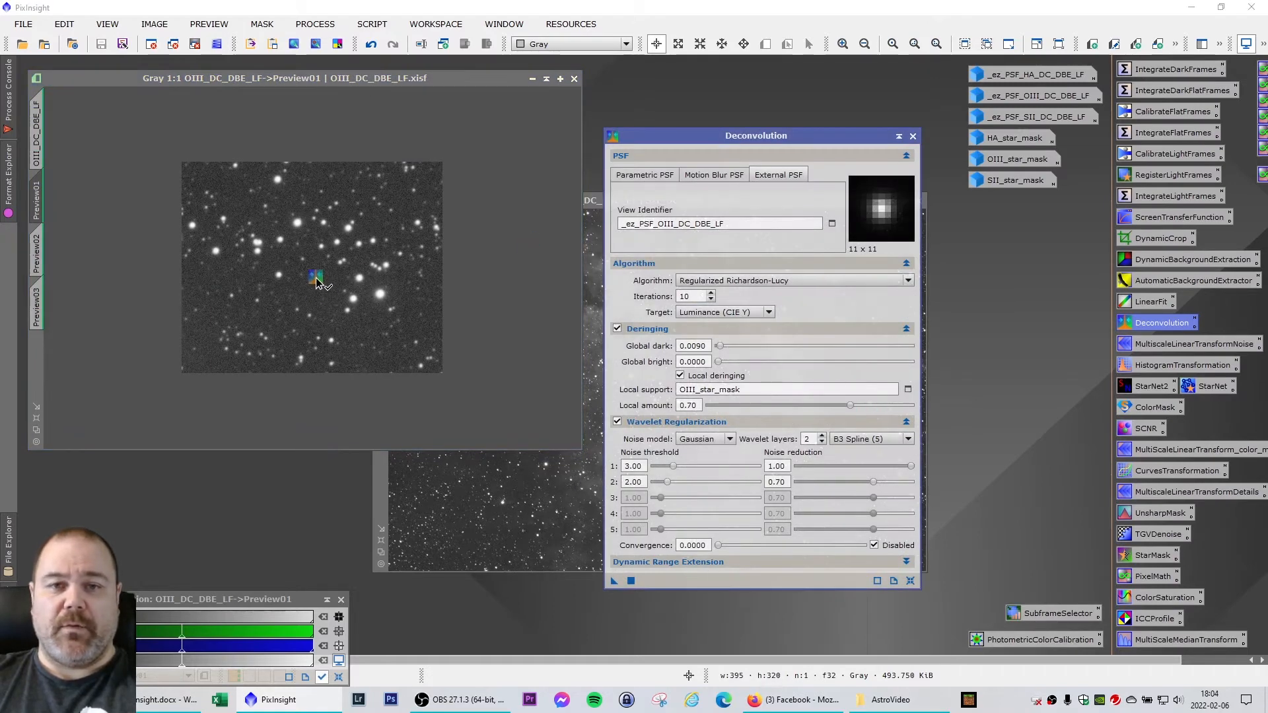
{"action": "left_click_drag", "start_coordinate": [316, 277], "coordinate": [319, 277]}
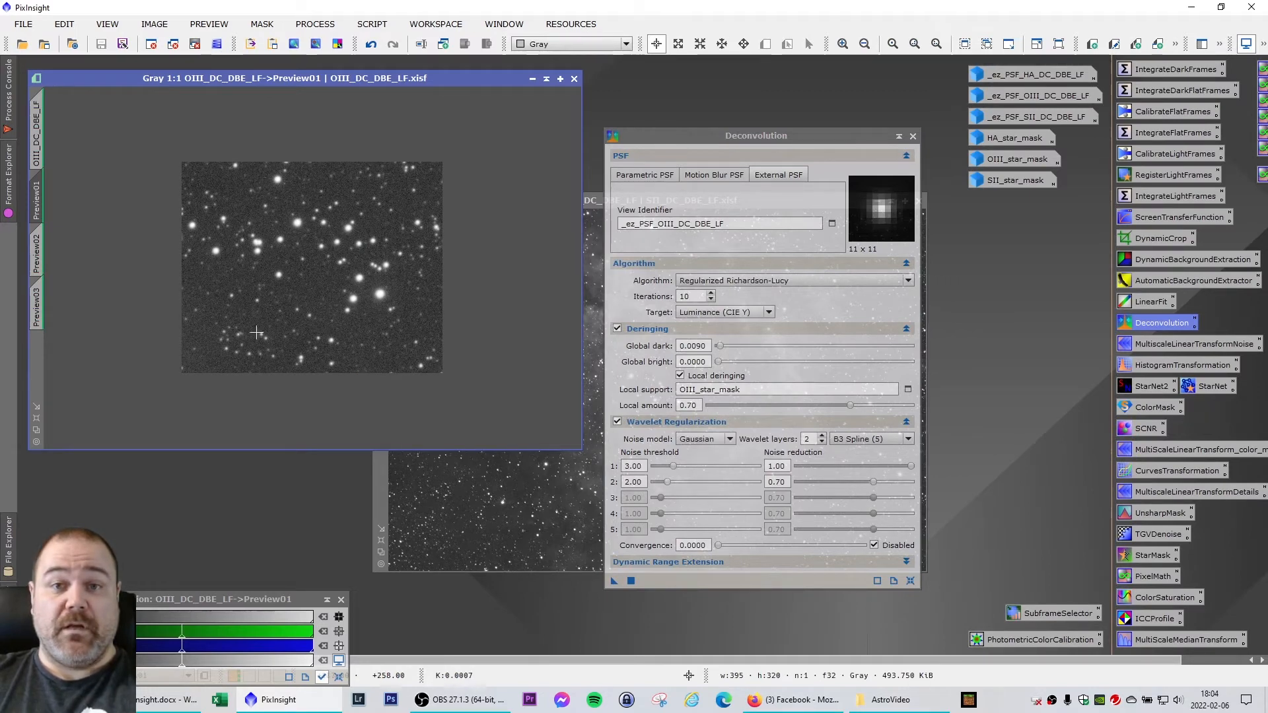
Test the same Deconvolution settings on the OIII image's Preview02 around the cluster and Preview03 over the dark lanes
{"action": "left_click", "coordinate": [36, 255]}
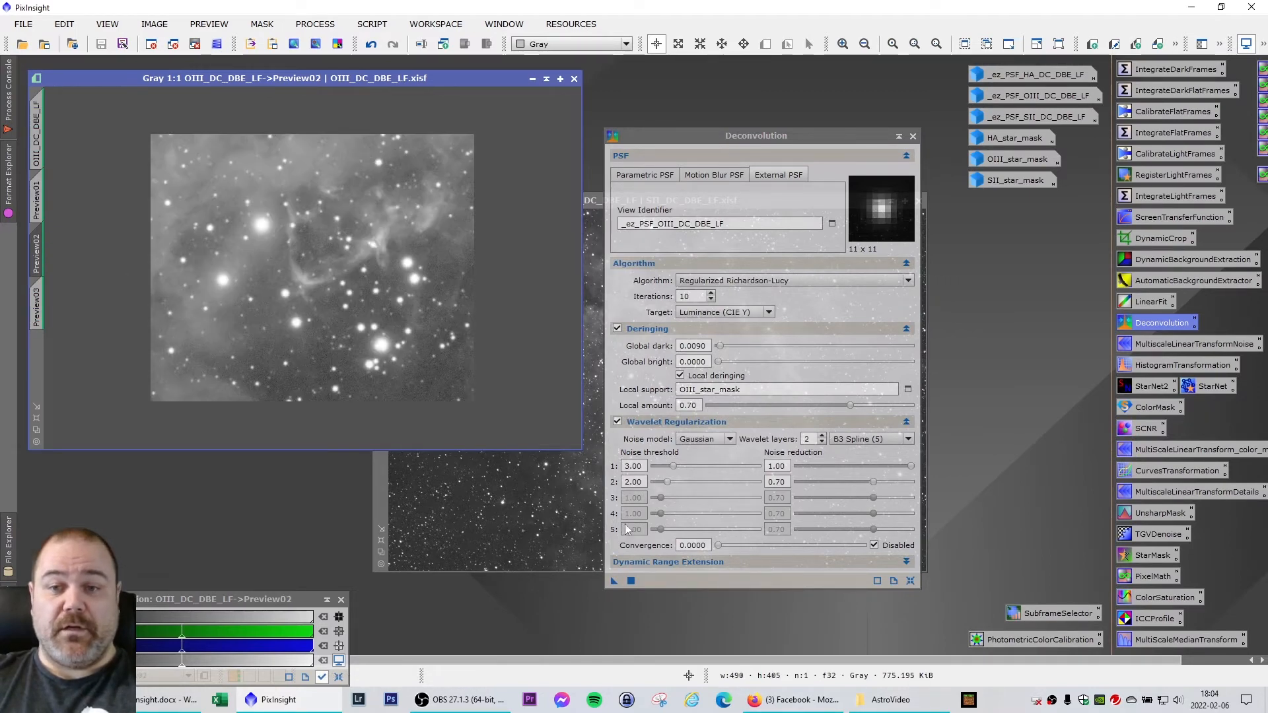
{"action": "left_click", "coordinate": [613, 581]}
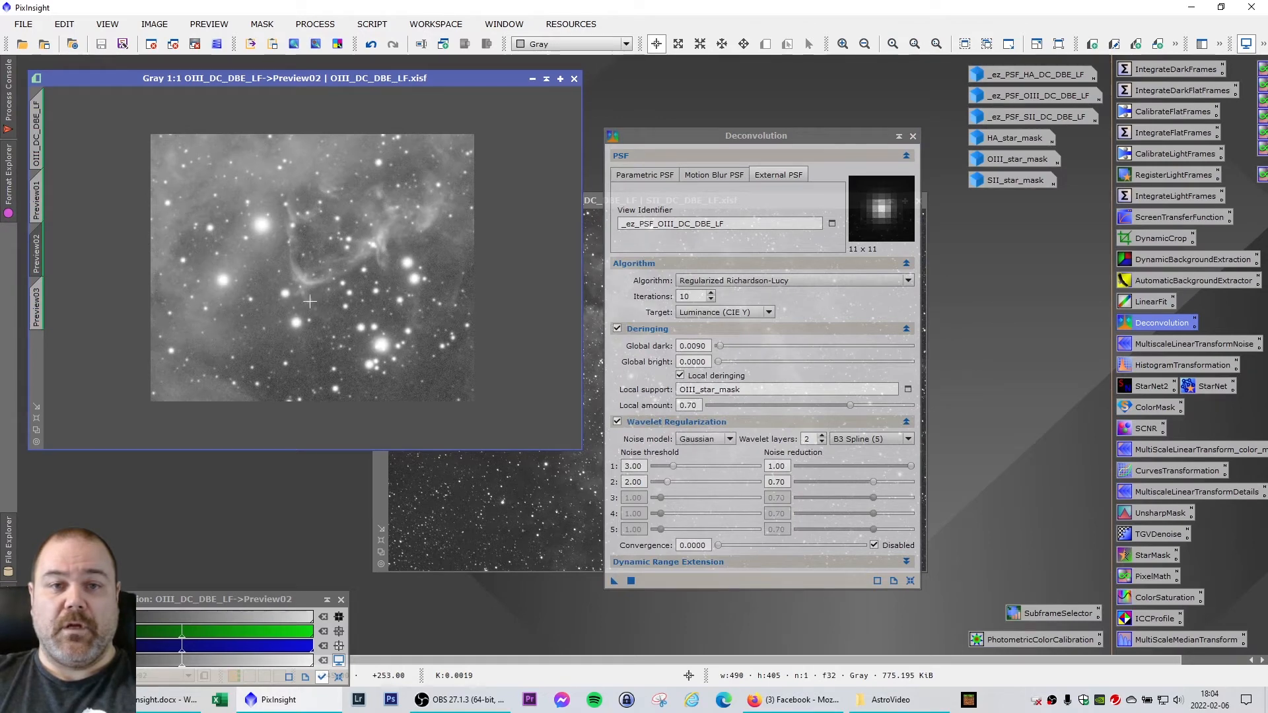
{"action": "left_click", "coordinate": [37, 307]}
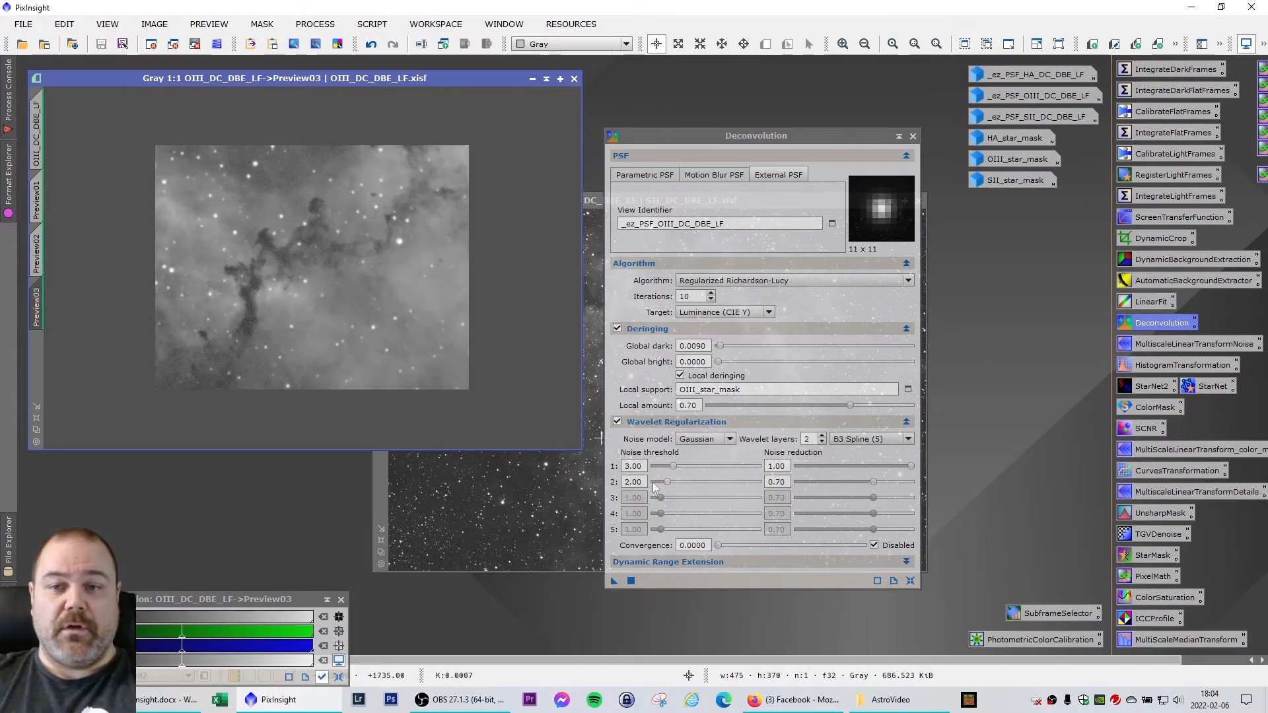
{"action": "left_click", "coordinate": [615, 580]}
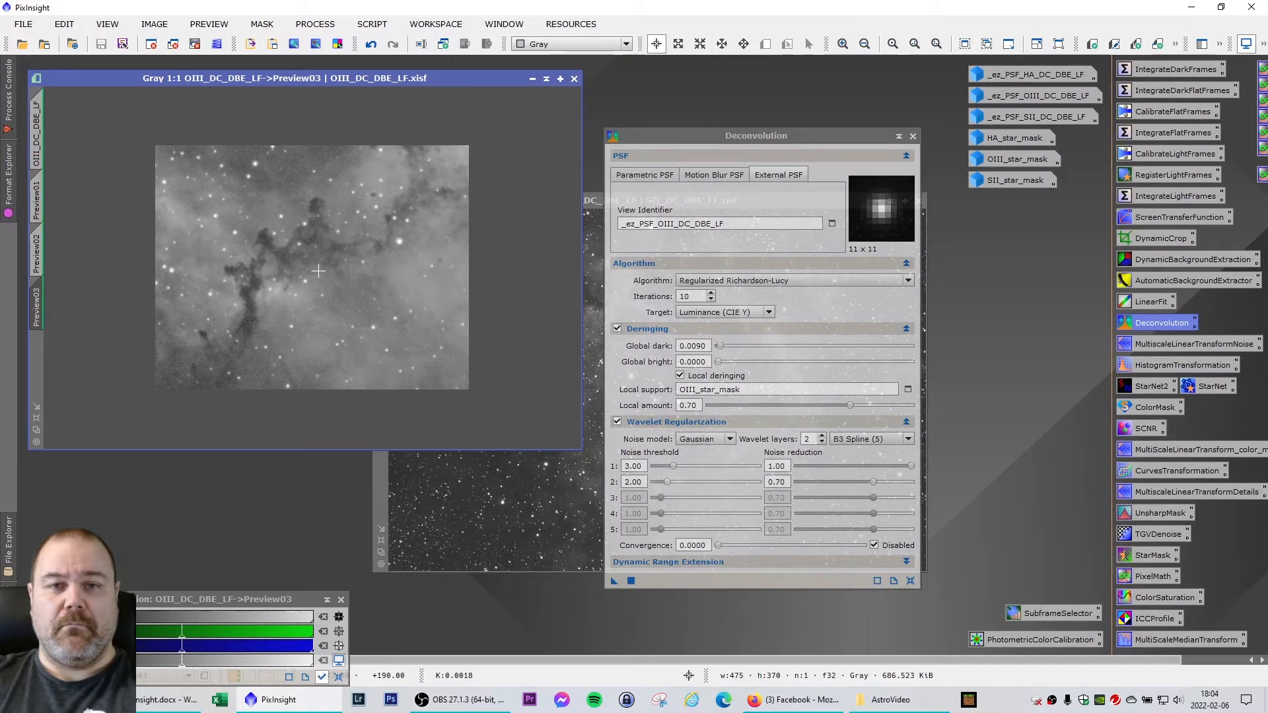
Return to the full OIII_DC_DBE_LF view, delete all of its previews and apply Deconvolution to the whole image
{"action": "left_click", "coordinate": [37, 133]}
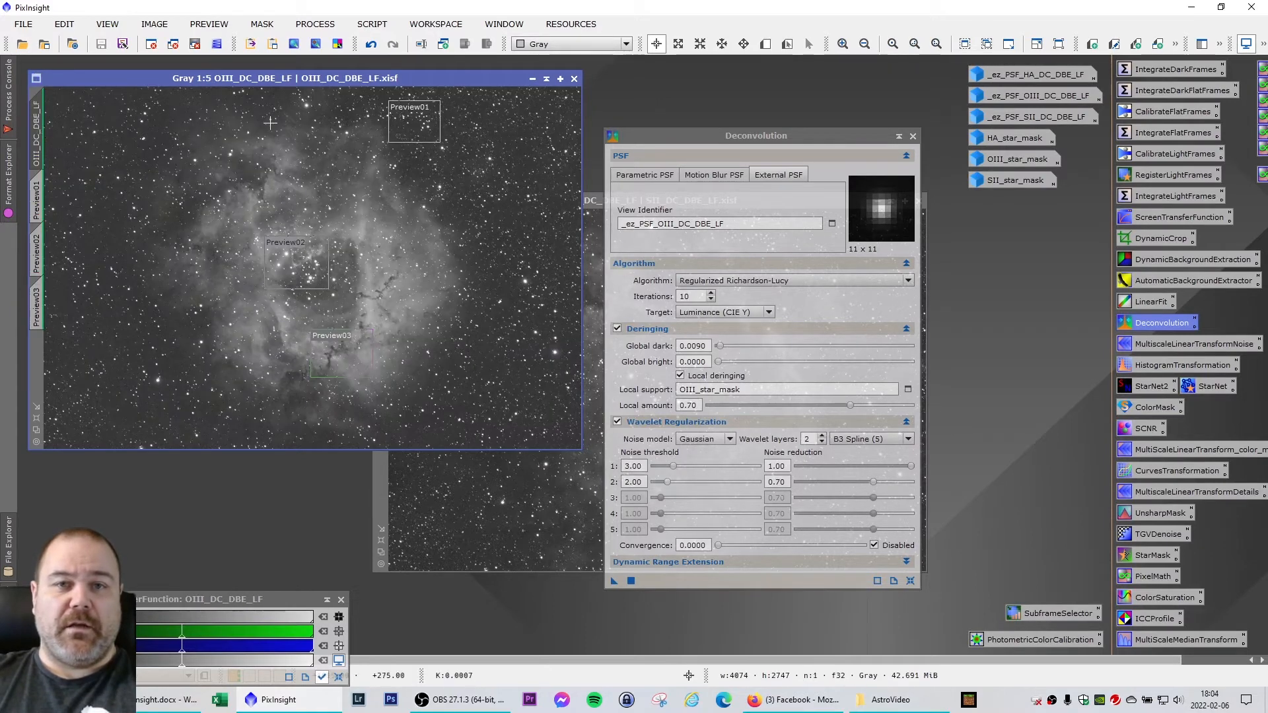
{"action": "left_click", "coordinate": [209, 24]}
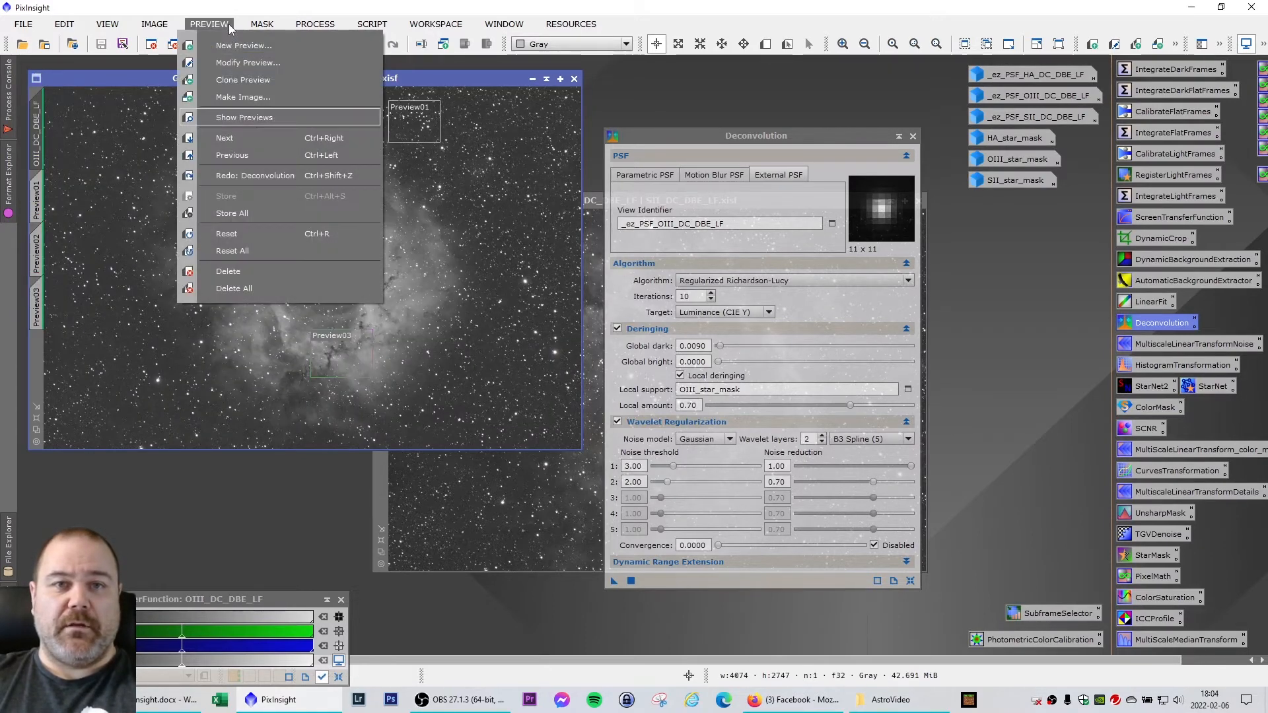
{"action": "left_click", "coordinate": [252, 287]}
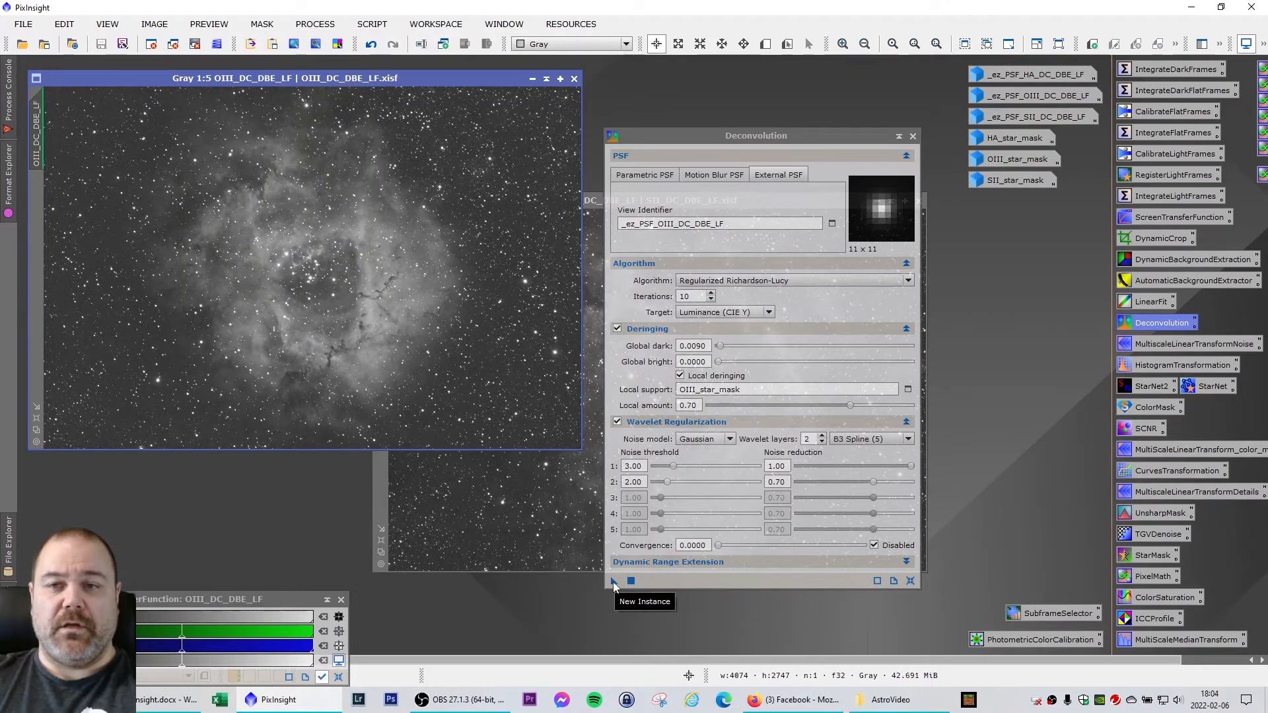
{"action": "left_click_drag", "start_coordinate": [612, 581], "coordinate": [332, 313]}
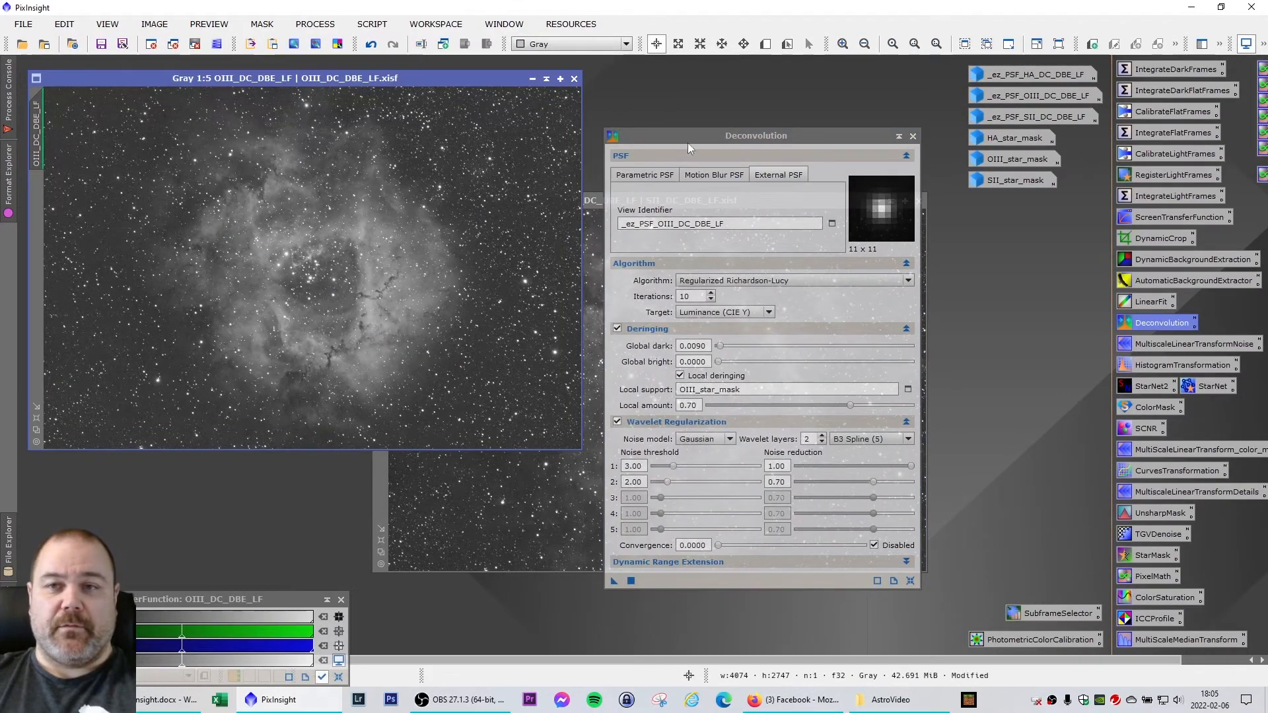
Place the SII_DC_DBE_LF image window over the OIII image with the Deconvolution dialog beside it
{"action": "left_click_drag", "start_coordinate": [714, 138], "coordinate": [783, 138]}
{"action": "left_click_drag", "start_coordinate": [631, 202], "coordinate": [288, 66]}
{"action": "left_click_drag", "start_coordinate": [755, 134], "coordinate": [704, 115]}
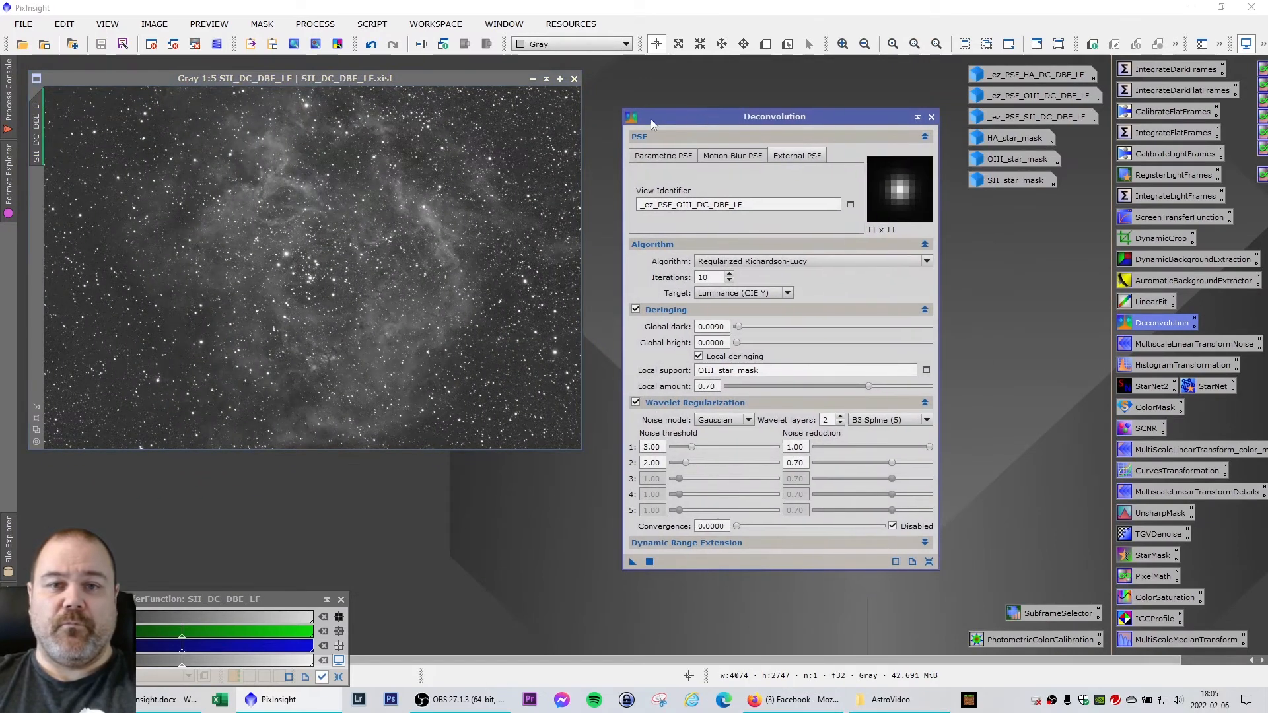
Create three previews on the SII image: about 620×390 px over the upper stars, 590×445 px over the central cluster, and a third over the lower nebula
{"action": "left_click", "coordinate": [765, 44]}
{"action": "left_click_drag", "start_coordinate": [367, 100], "coordinate": [449, 150]}
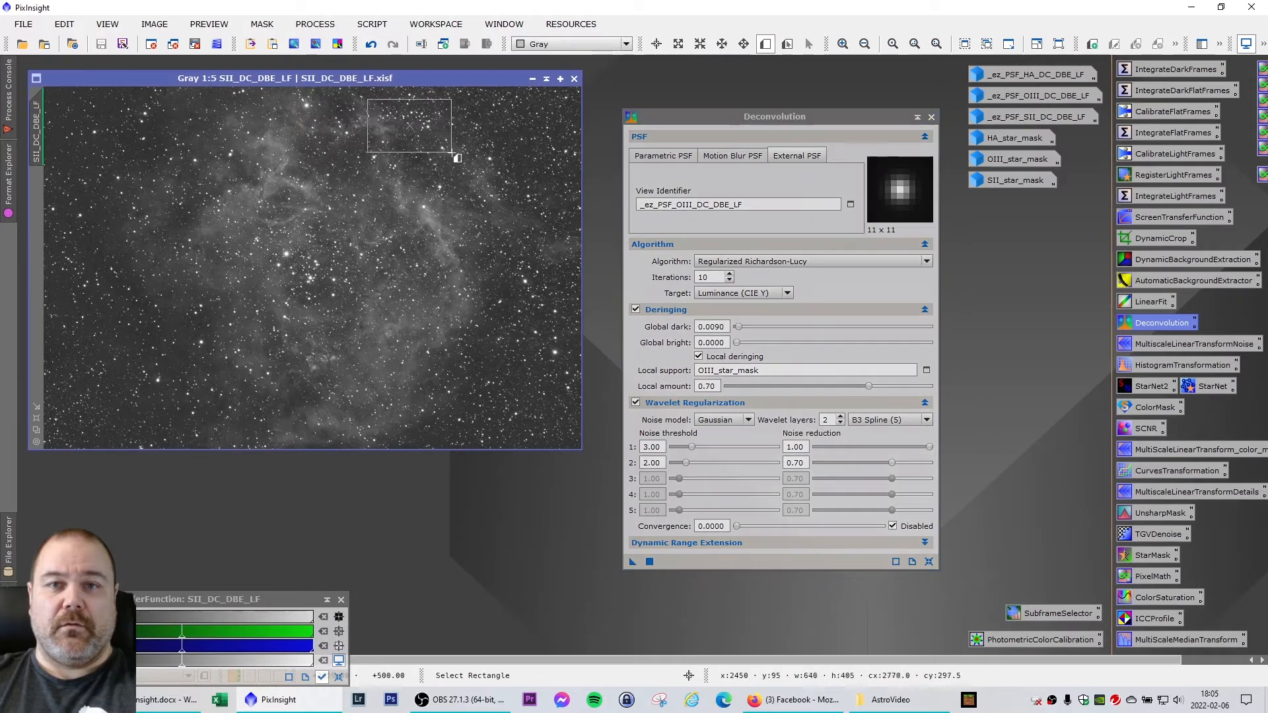
{"action": "left_click", "coordinate": [765, 43]}
{"action": "left_click_drag", "start_coordinate": [257, 241], "coordinate": [333, 298]}
{"action": "left_click", "coordinate": [787, 44]}
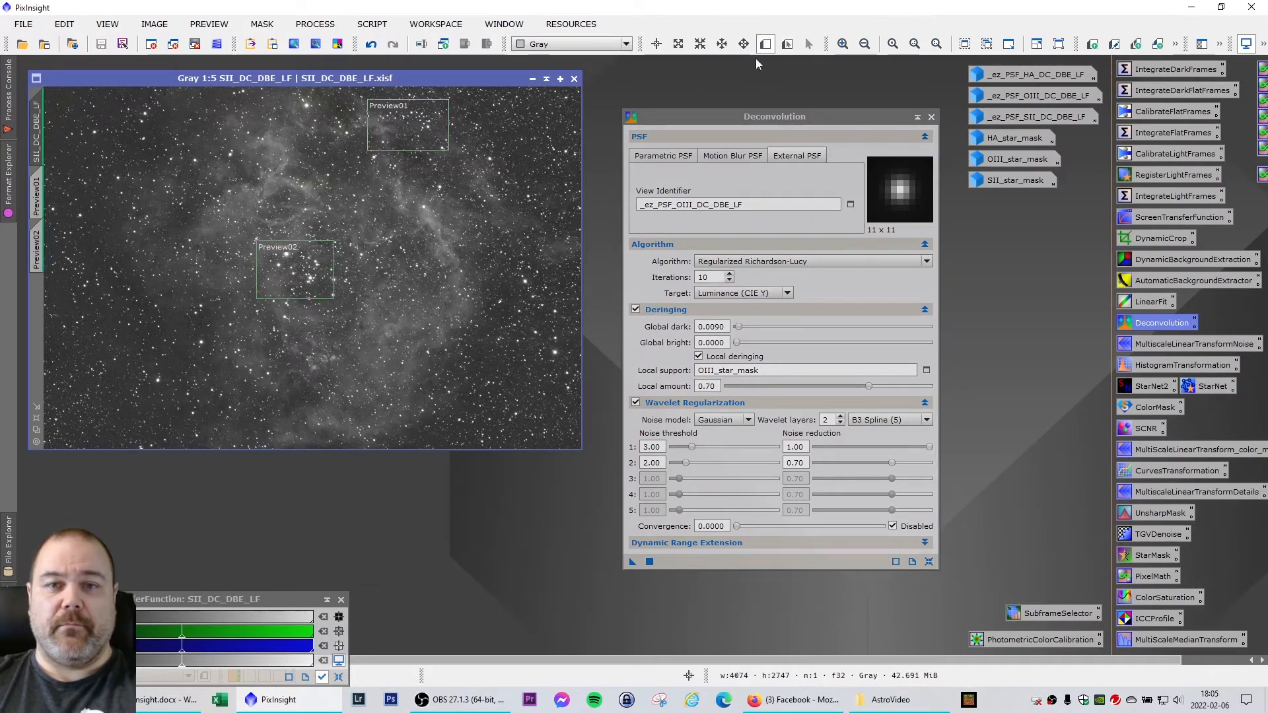
{"action": "left_click_drag", "start_coordinate": [301, 337], "coordinate": [369, 384]}
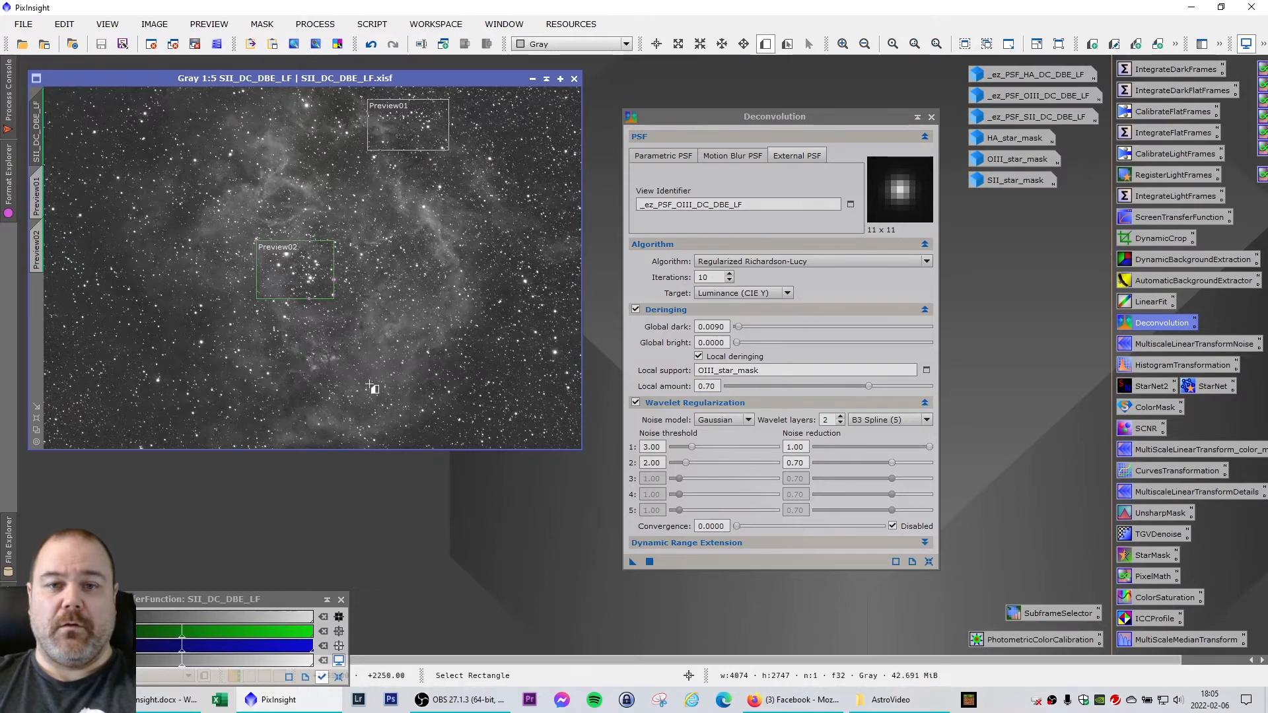
Set the external PSF for Deconvolution to _ez_PSF_SII_DC_DBE_LF
{"action": "left_click", "coordinate": [851, 204]}
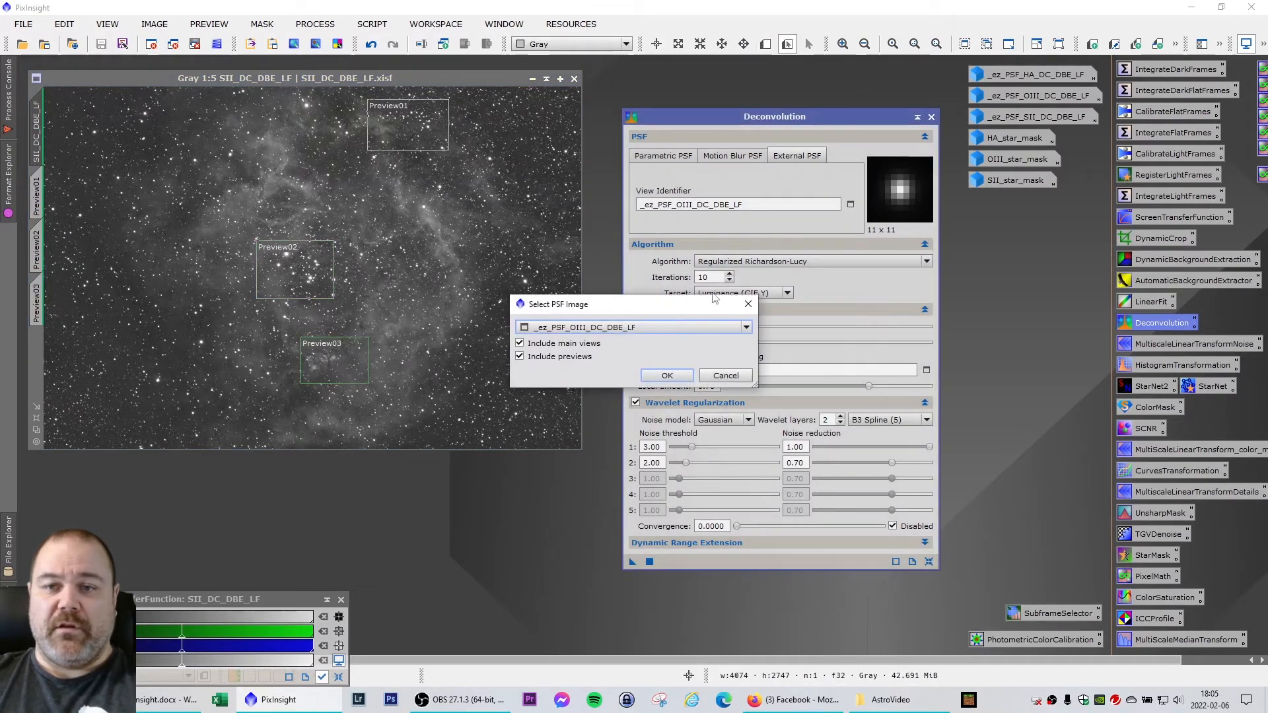
{"action": "left_click", "coordinate": [694, 326]}
{"action": "left_click", "coordinate": [661, 481]}
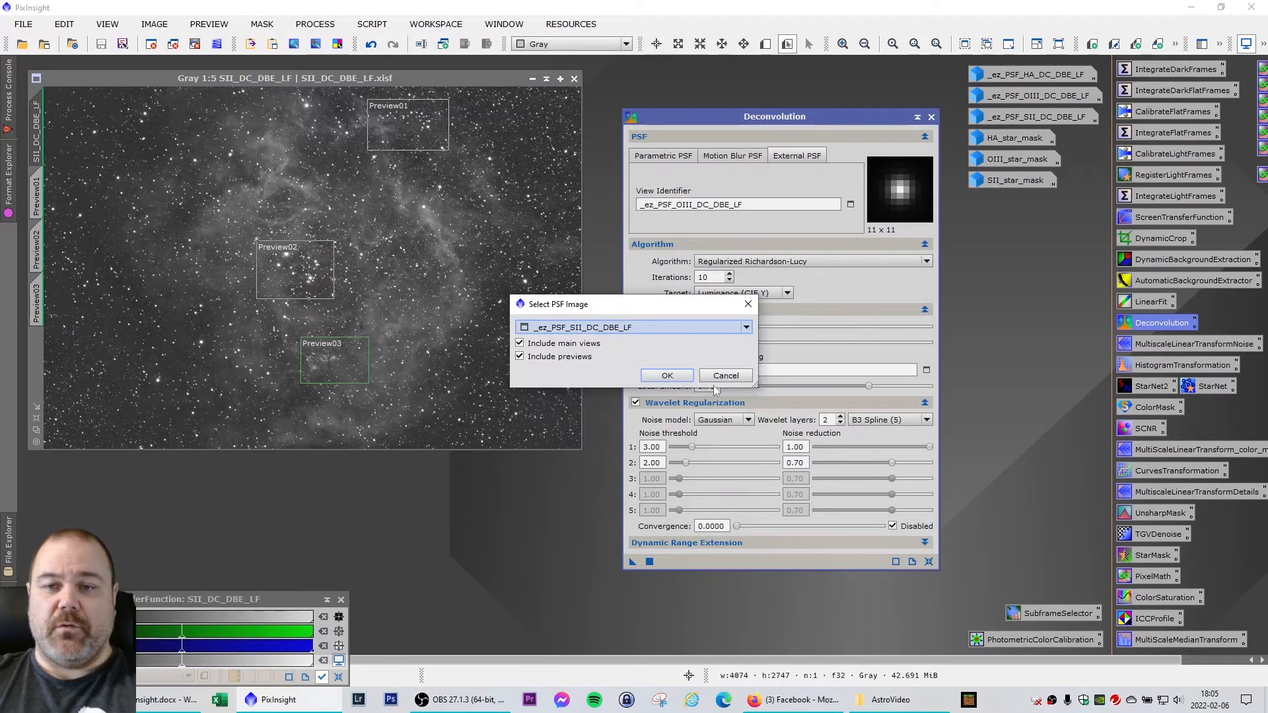
{"action": "left_click", "coordinate": [667, 375]}
Set the local deringing support image to SII_star_mask
{"action": "left_click", "coordinate": [925, 371]}
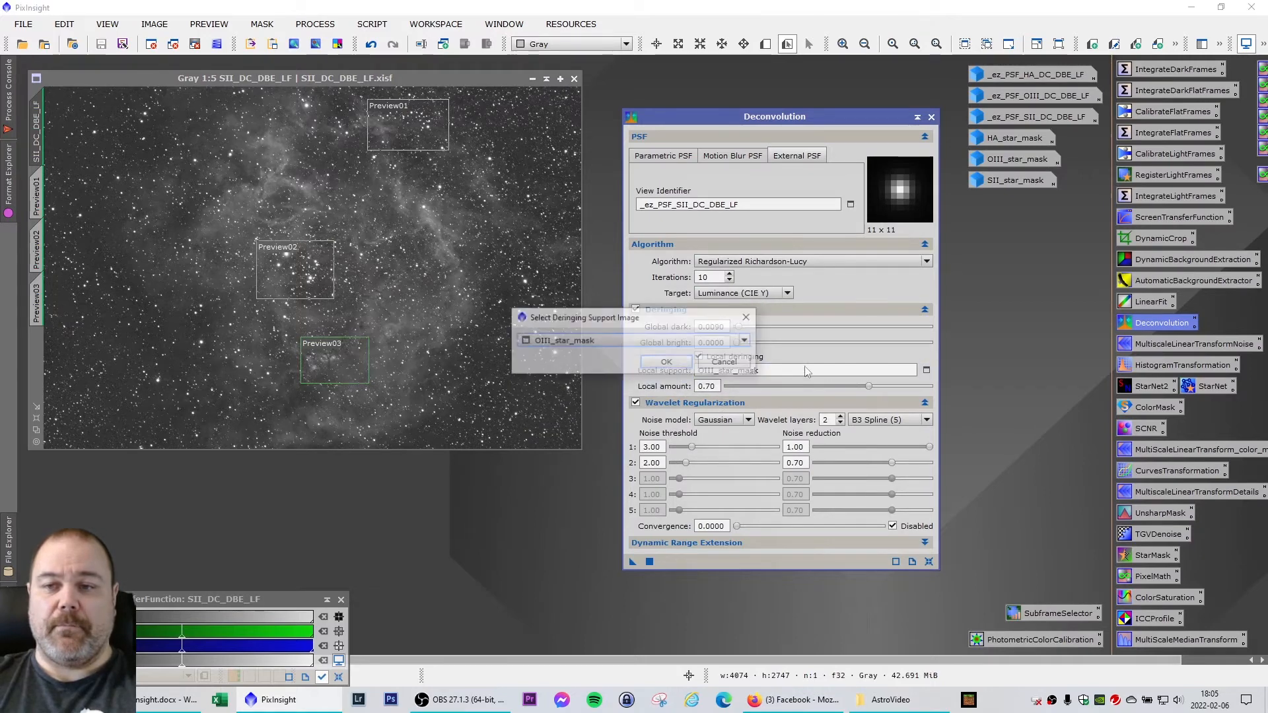
{"action": "left_click", "coordinate": [601, 340]}
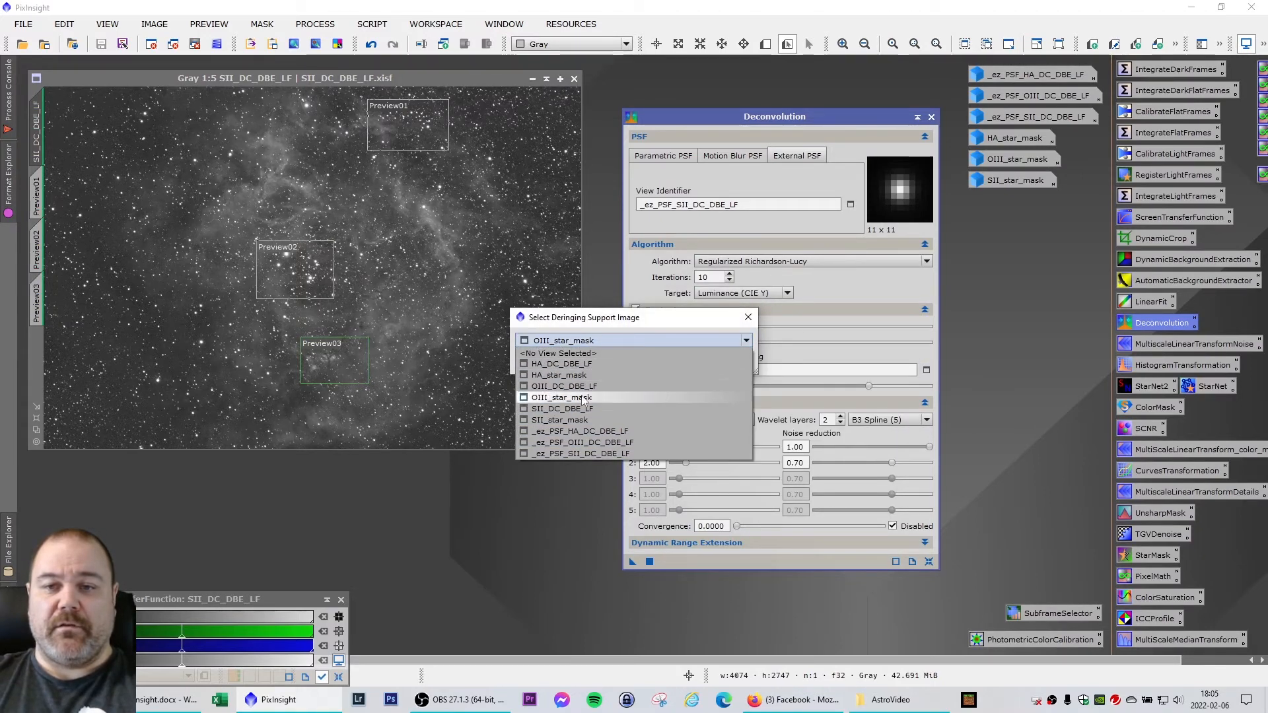
{"action": "left_click", "coordinate": [559, 421]}
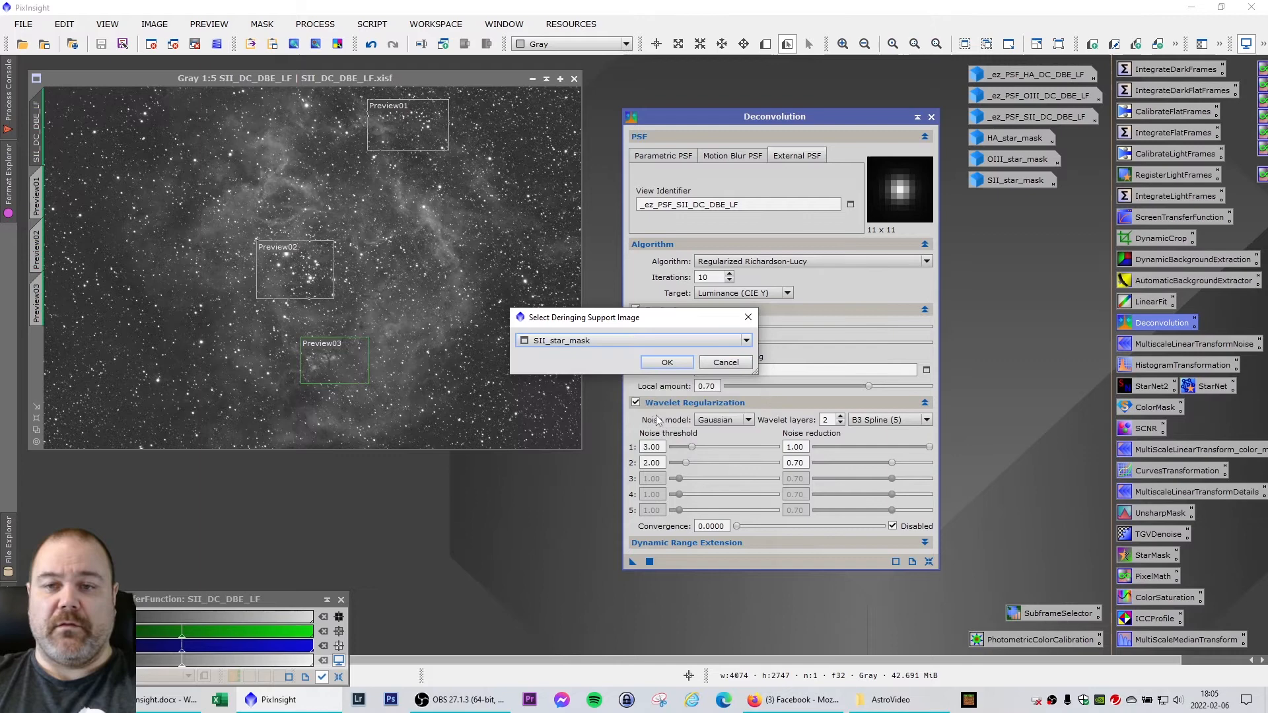
{"action": "left_click", "coordinate": [667, 363]}
Test the Deconvolution settings on the SII image's Preview01 over the upper stars and Preview02 around the central cluster
{"action": "left_click", "coordinate": [38, 190]}
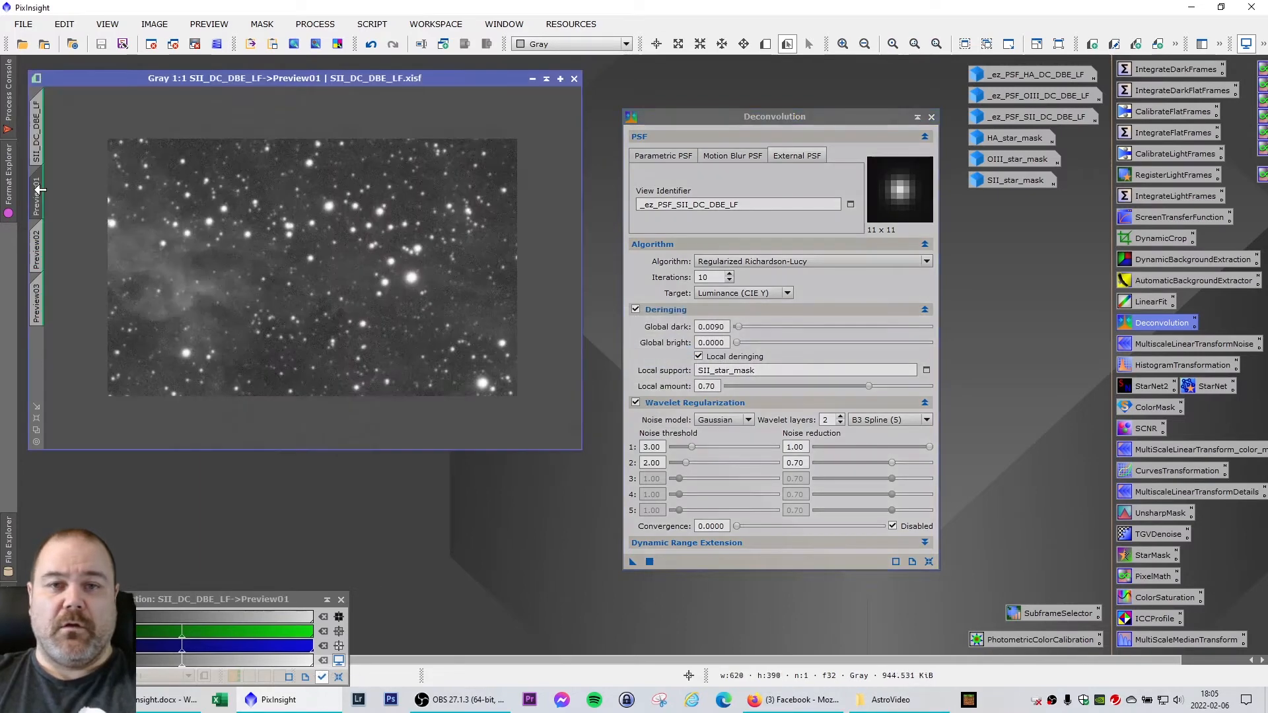
{"action": "left_click", "coordinate": [631, 562]}
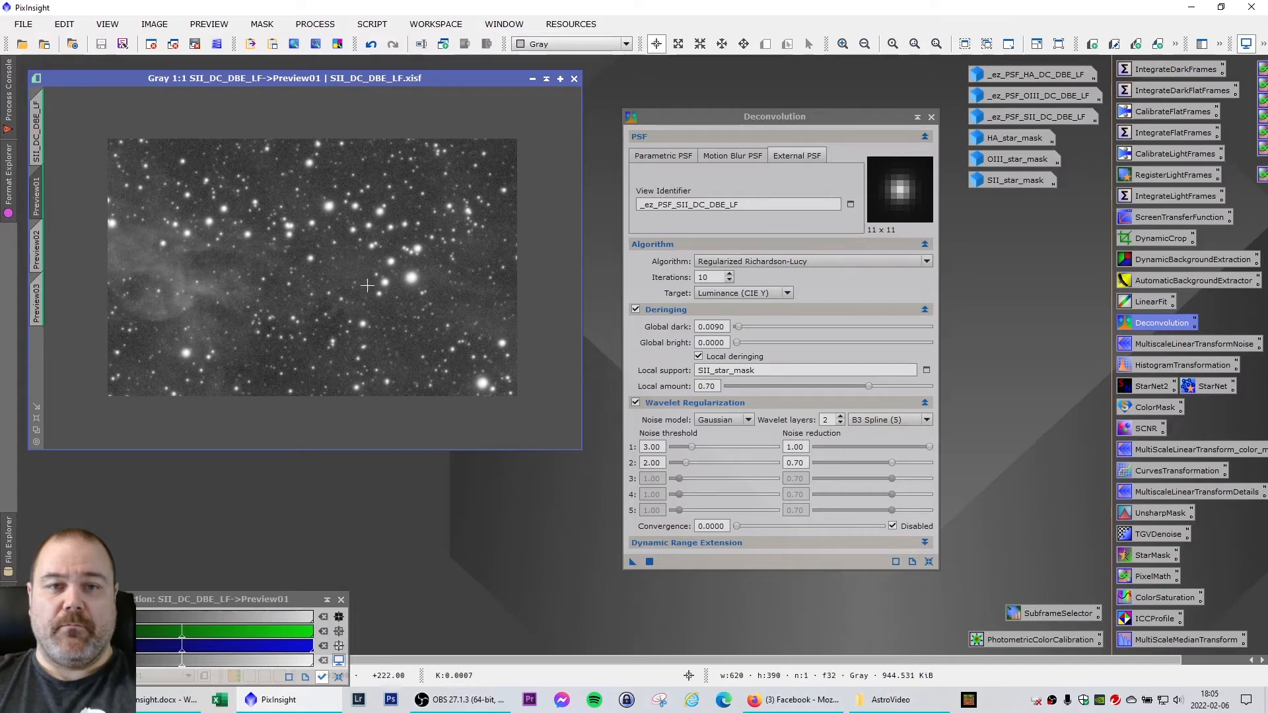
{"action": "left_click", "coordinate": [39, 247]}
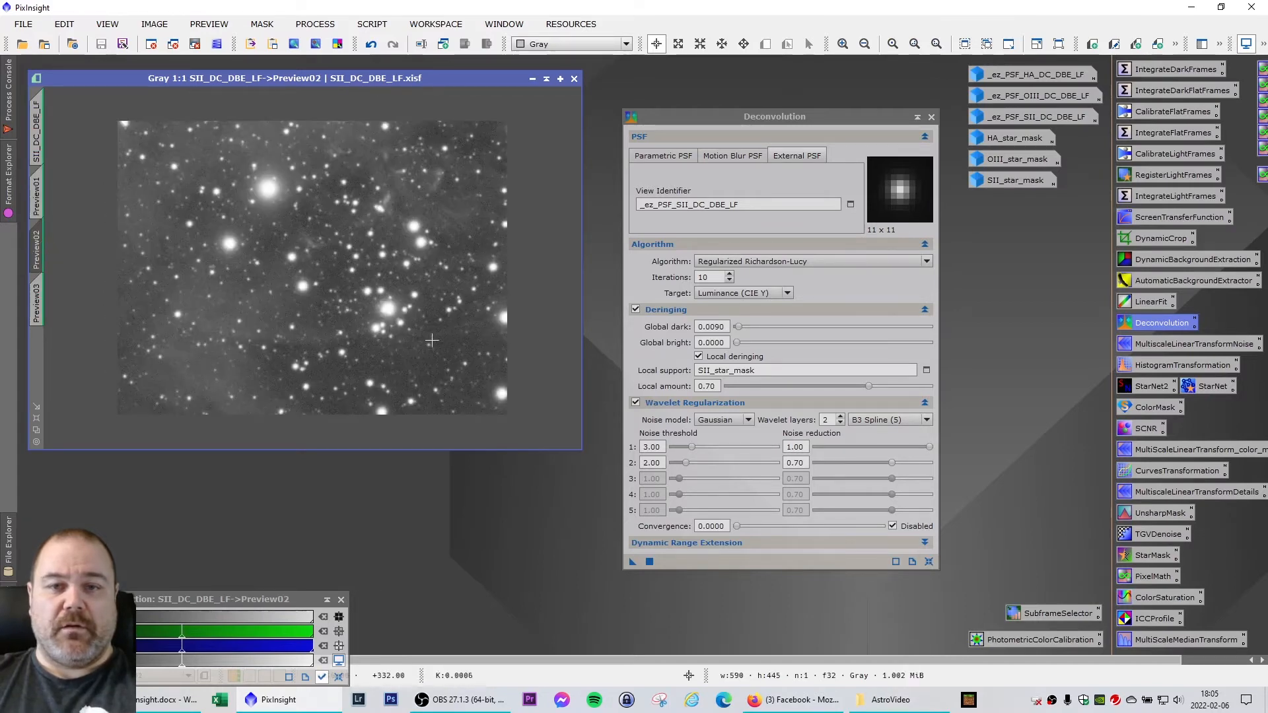
{"action": "left_click", "coordinate": [644, 562]}
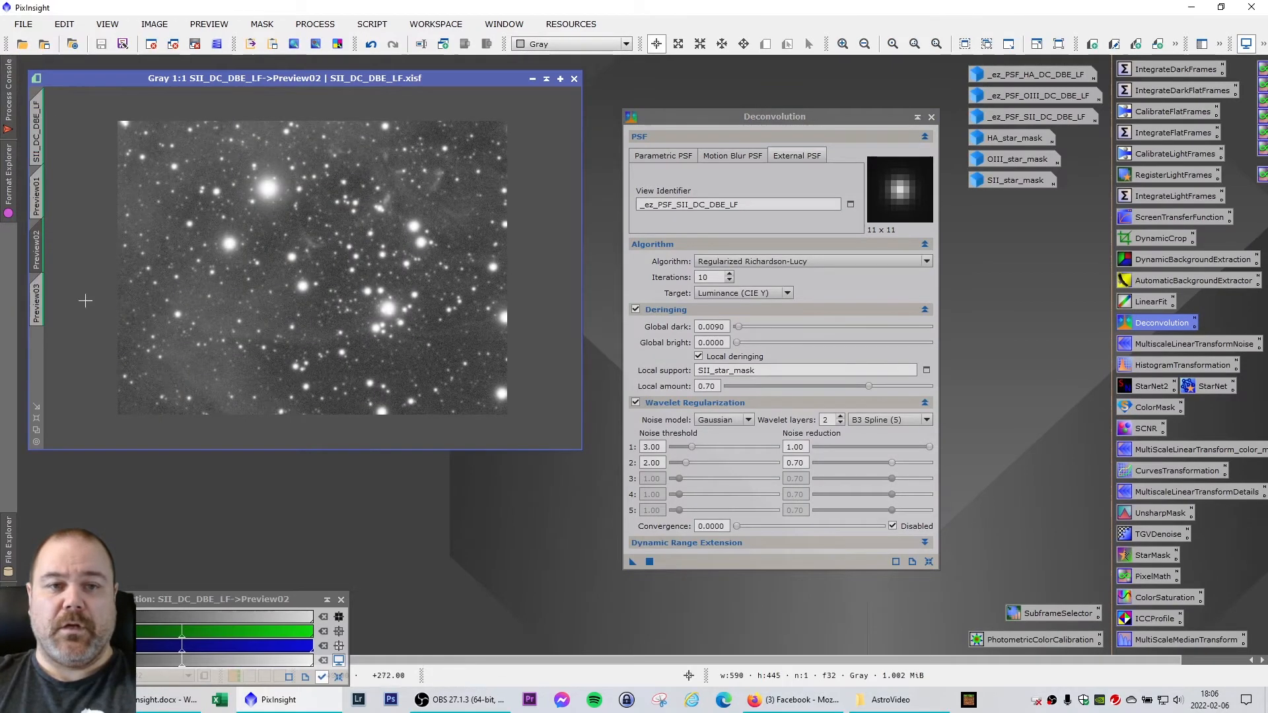
Test Deconvolution on the SII image's Preview03 over the lower nebula and delete all of the image's previews
{"action": "left_click", "coordinate": [36, 303]}
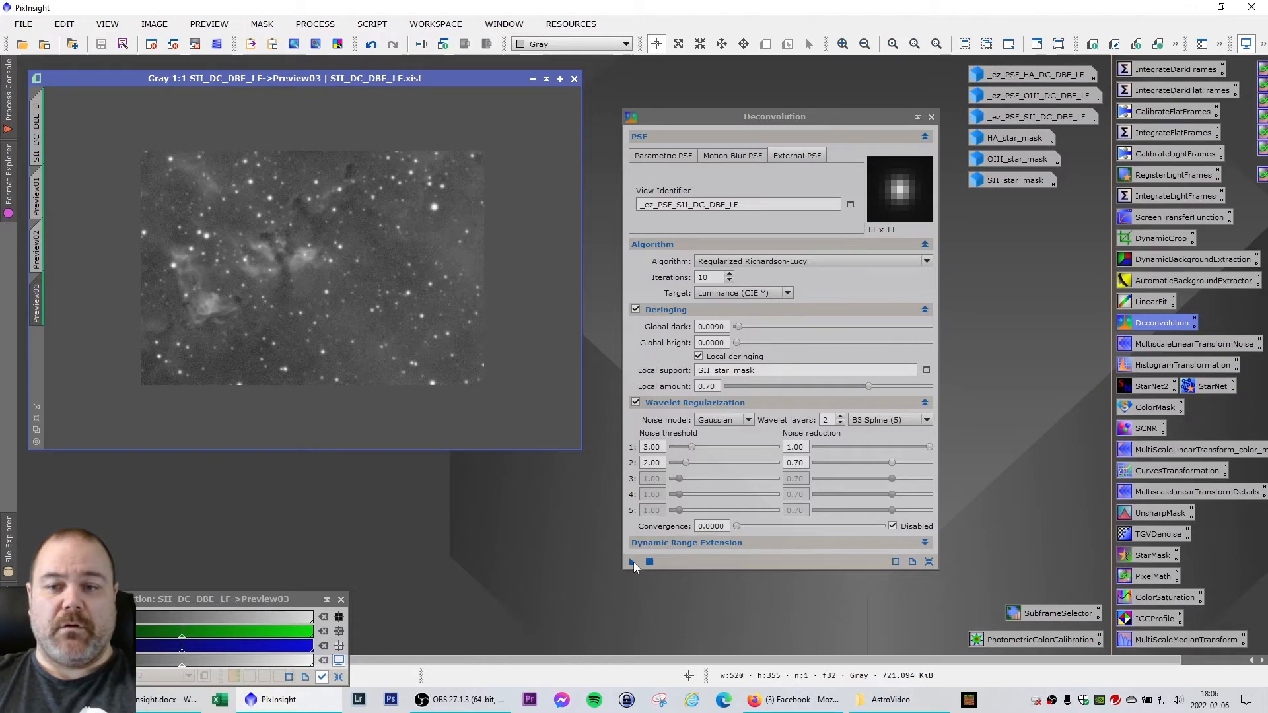
{"action": "left_click", "coordinate": [632, 562]}
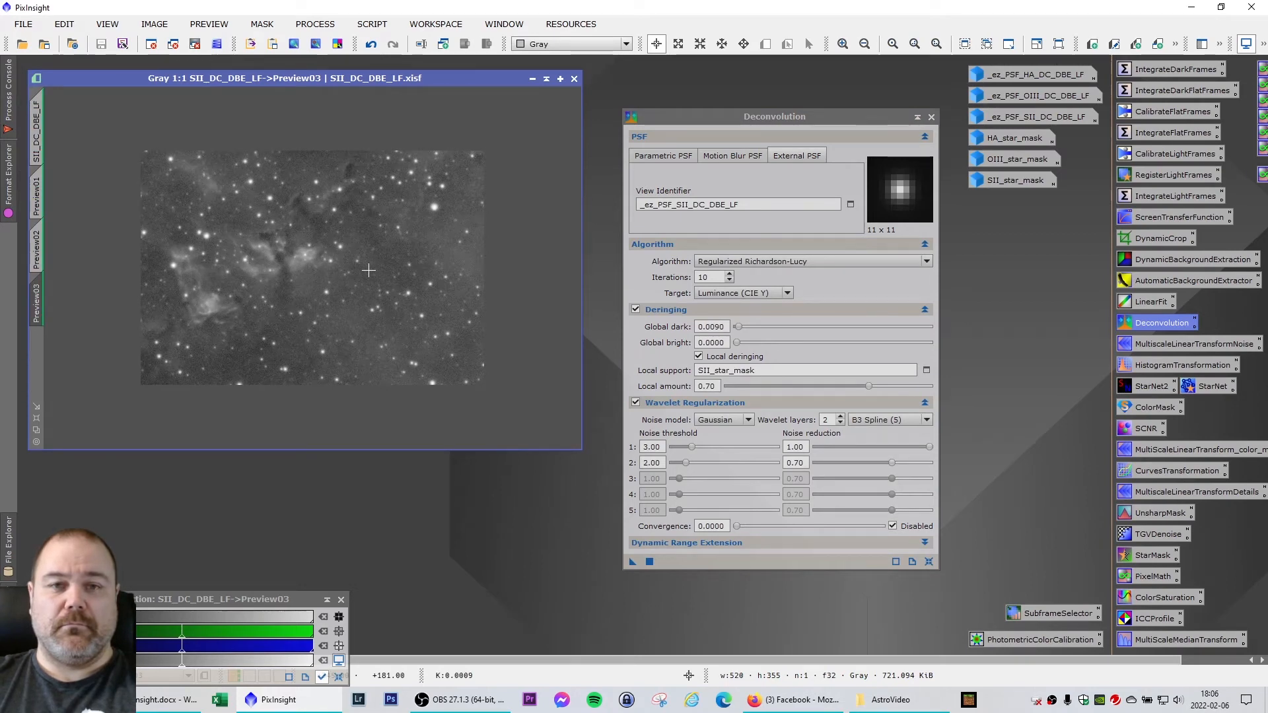
{"action": "left_click", "coordinate": [36, 136]}
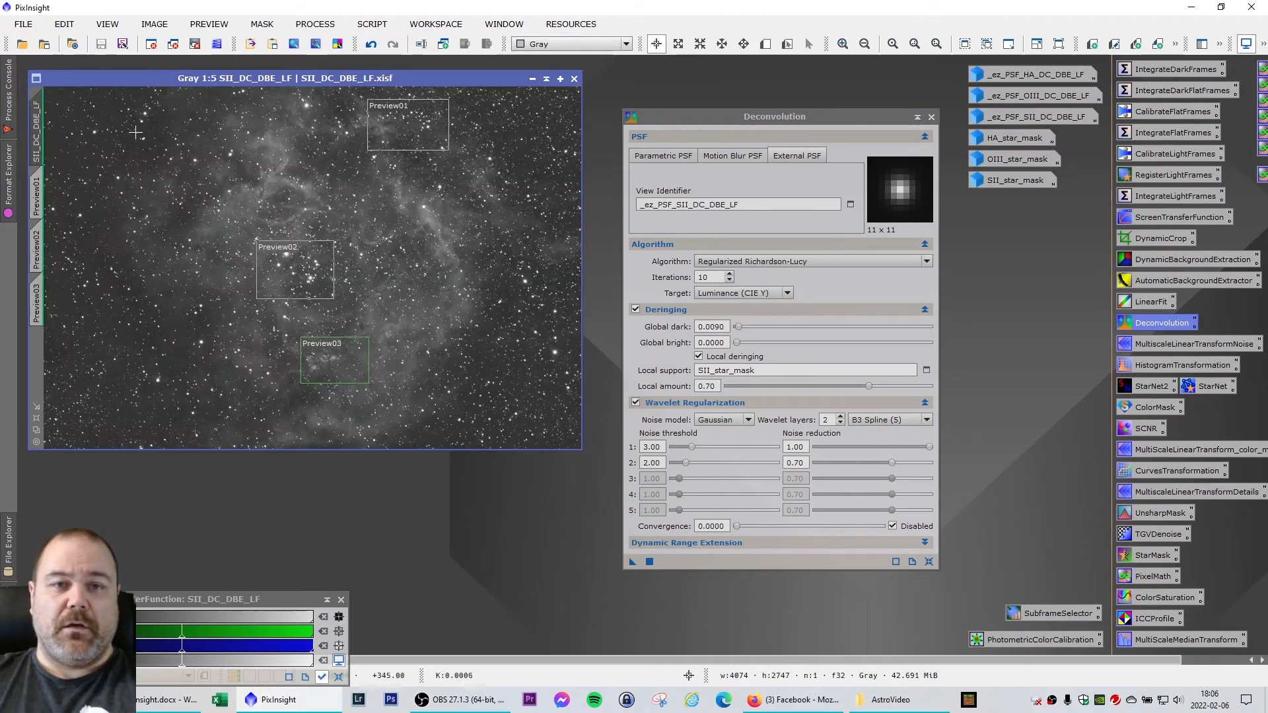
{"action": "left_click", "coordinate": [223, 27]}
{"action": "left_click", "coordinate": [232, 290]}
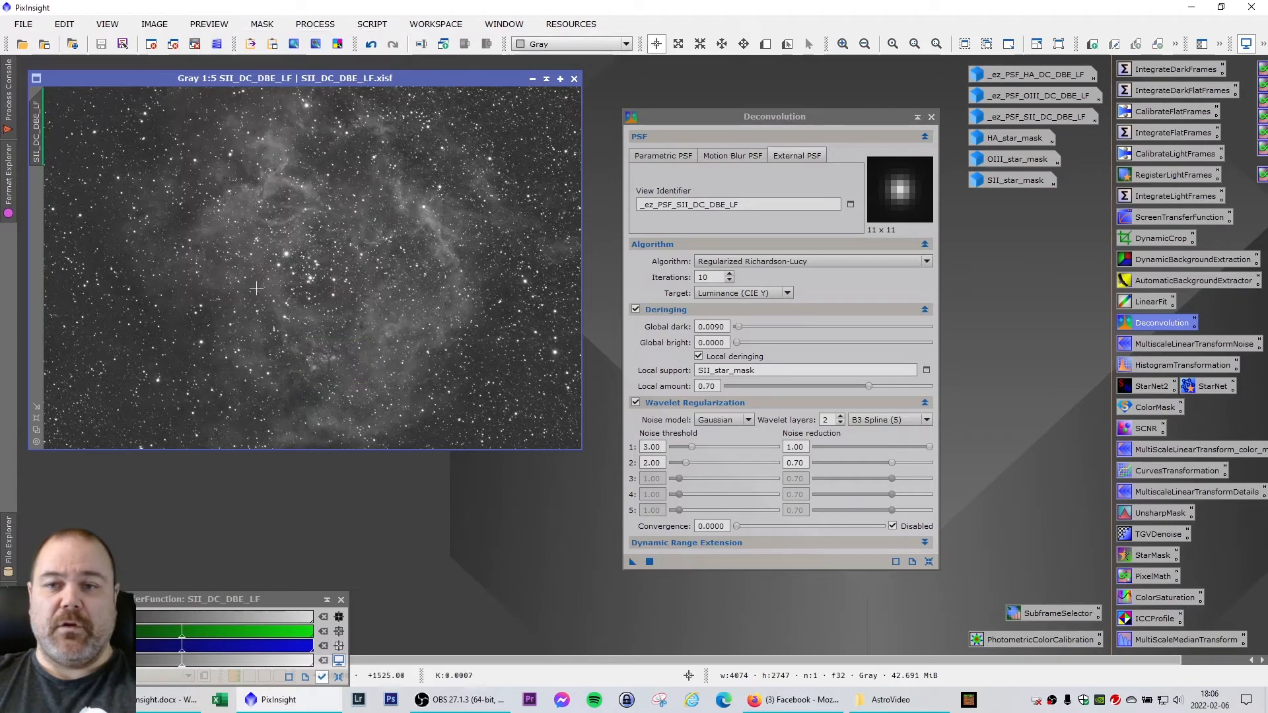
Apply Deconvolution to the full SII_DC_DBE_LF image and close the process window
{"action": "left_click", "coordinate": [720, 120]}
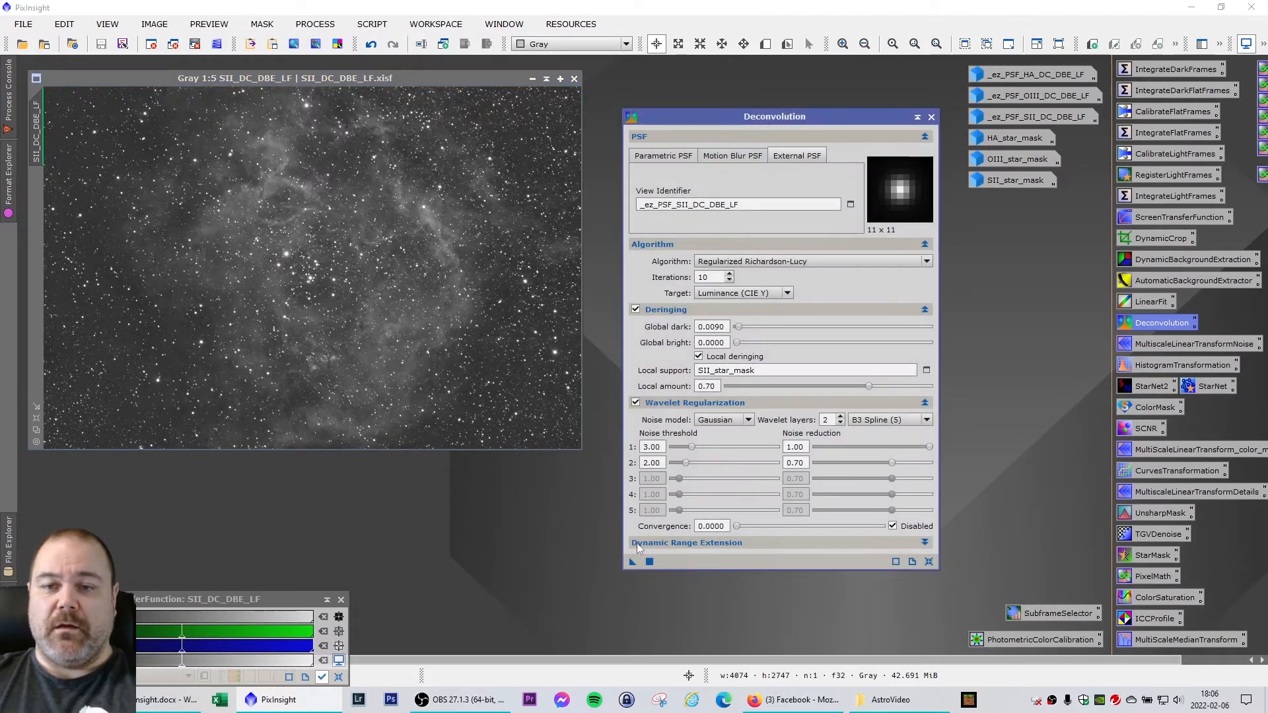
{"action": "left_click_drag", "start_coordinate": [632, 561], "coordinate": [136, 249]}
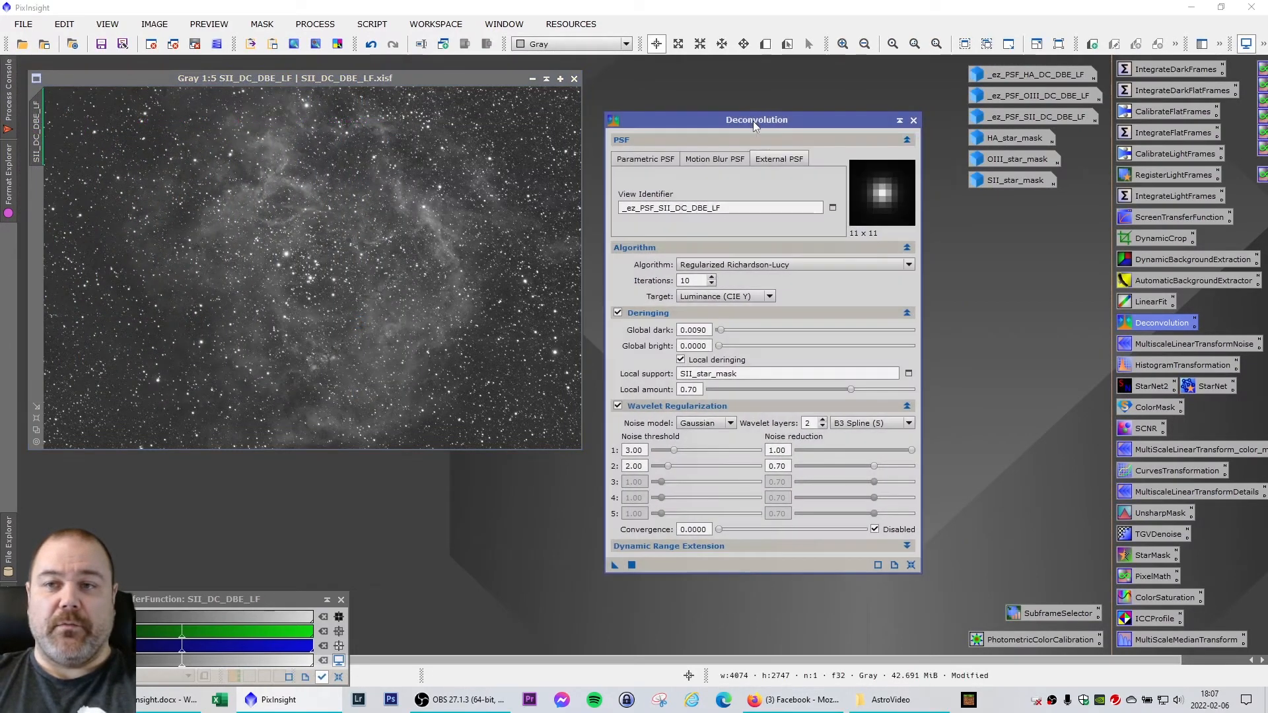
{"action": "left_click", "coordinate": [931, 117]}
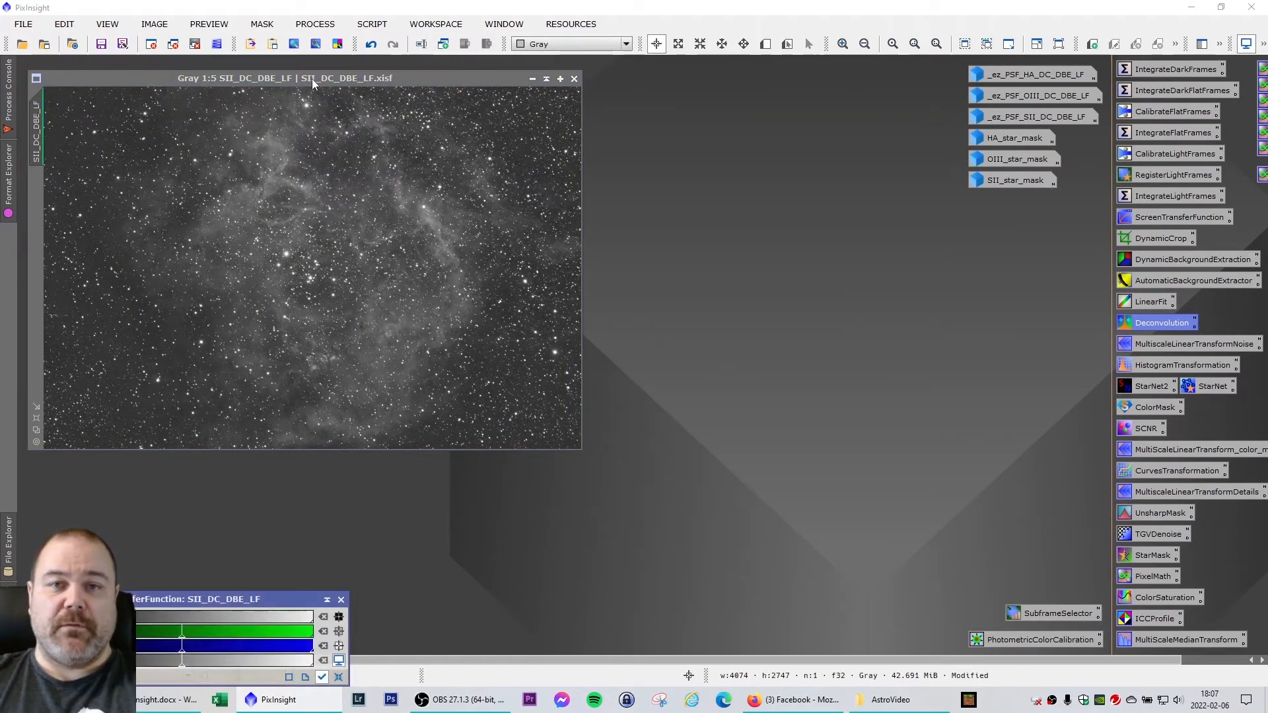
Spread out the stacked SII and OIII image windows so that the HA, OIII and SII images can all be reached
{"action": "left_click_drag", "start_coordinate": [312, 78], "coordinate": [640, 195]}
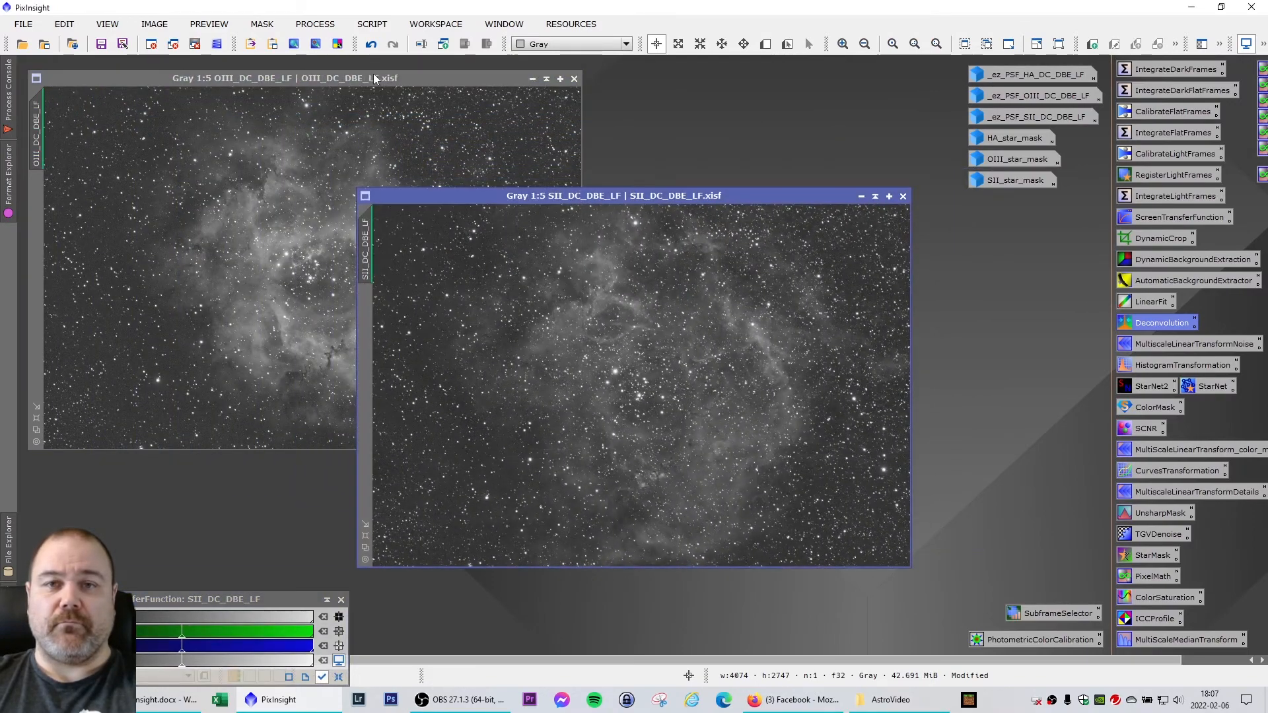
{"action": "left_click_drag", "start_coordinate": [374, 76], "coordinate": [488, 134]}
{"action": "left_click_drag", "start_coordinate": [746, 191], "coordinate": [778, 220]}
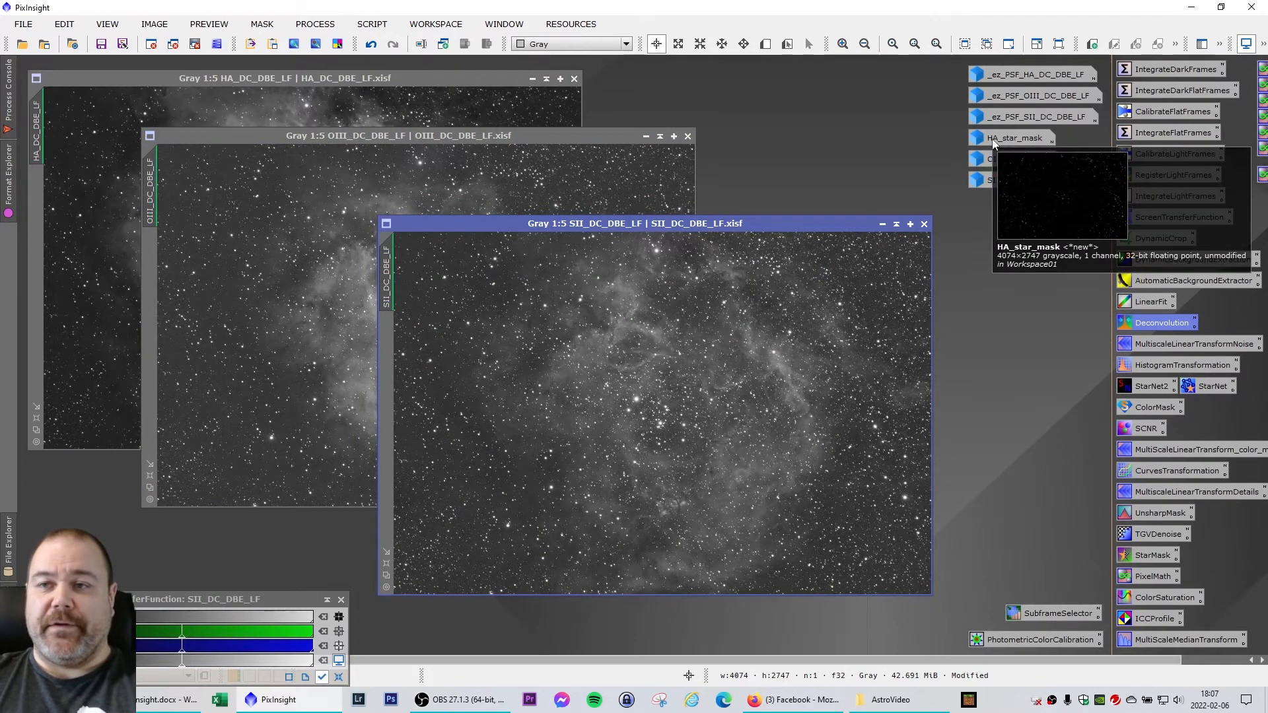
{"action": "mouse_move", "coordinate": [1000, 180]}
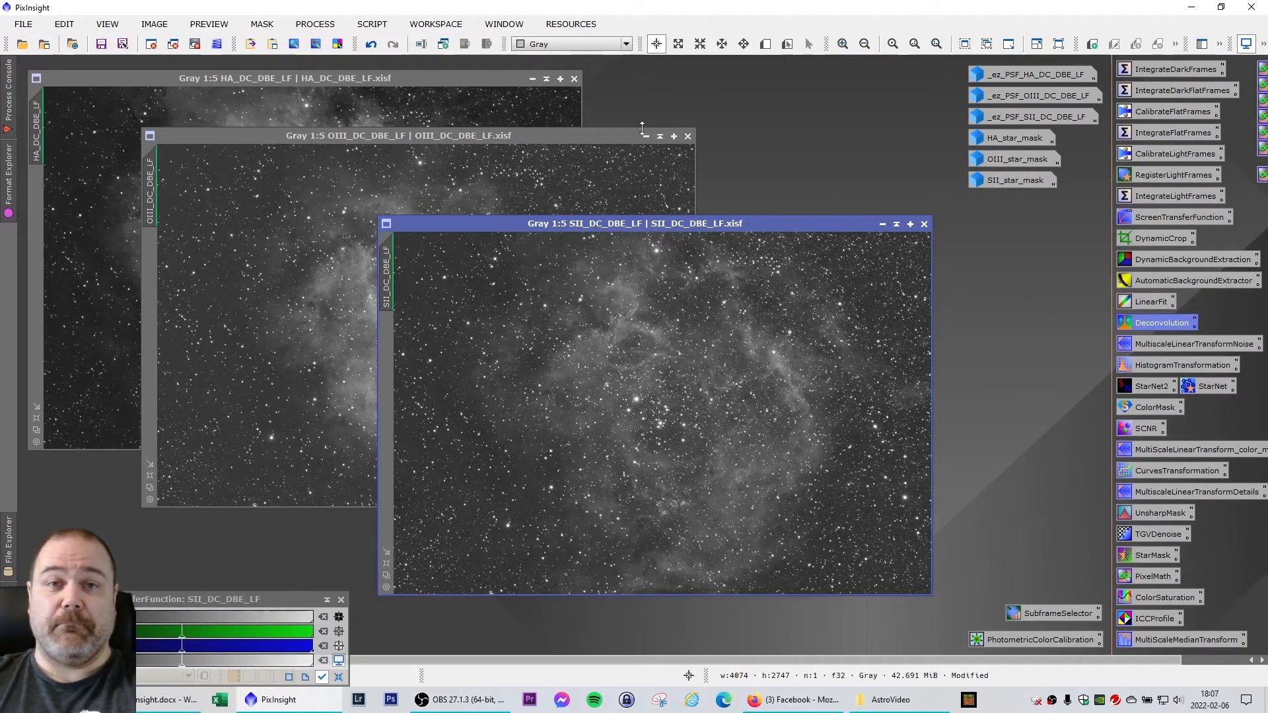
Save the deconvolved HA image as HA_DC_DBE_LF_DEC.xisf in the linear folder
{"action": "left_click", "coordinate": [252, 78]}
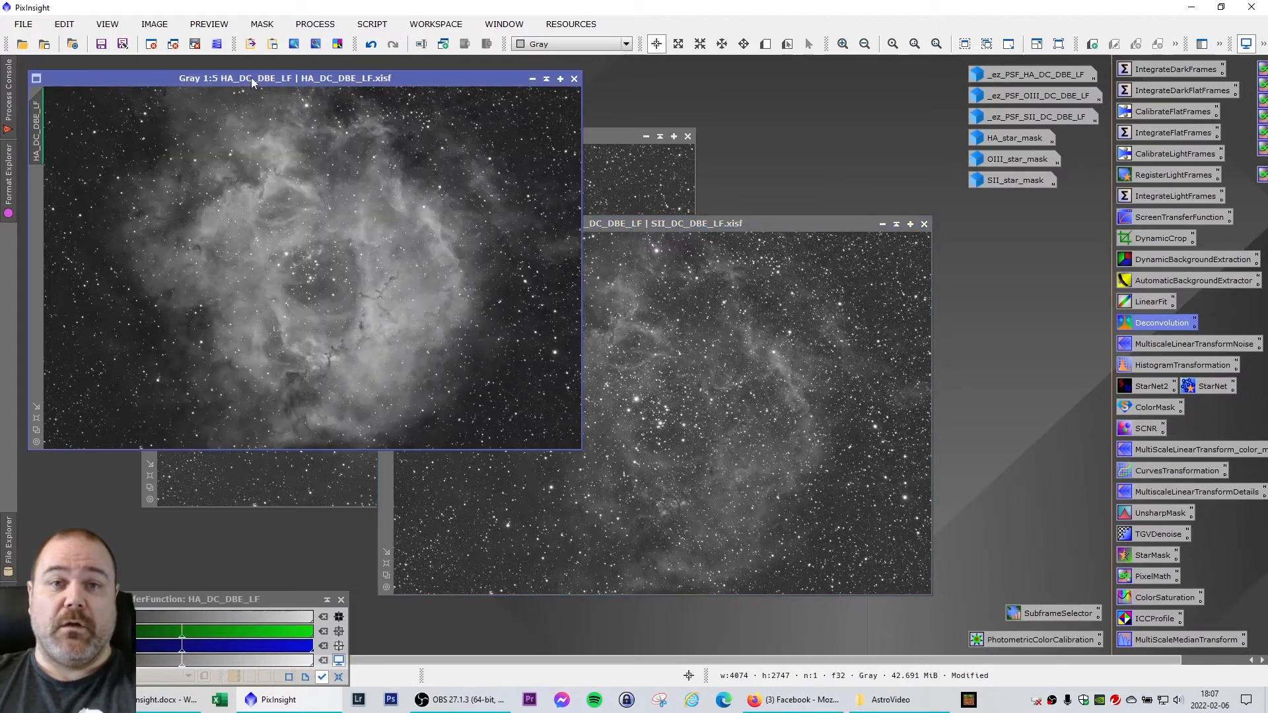
{"action": "left_click", "coordinate": [23, 26]}
{"action": "left_click", "coordinate": [59, 151]}
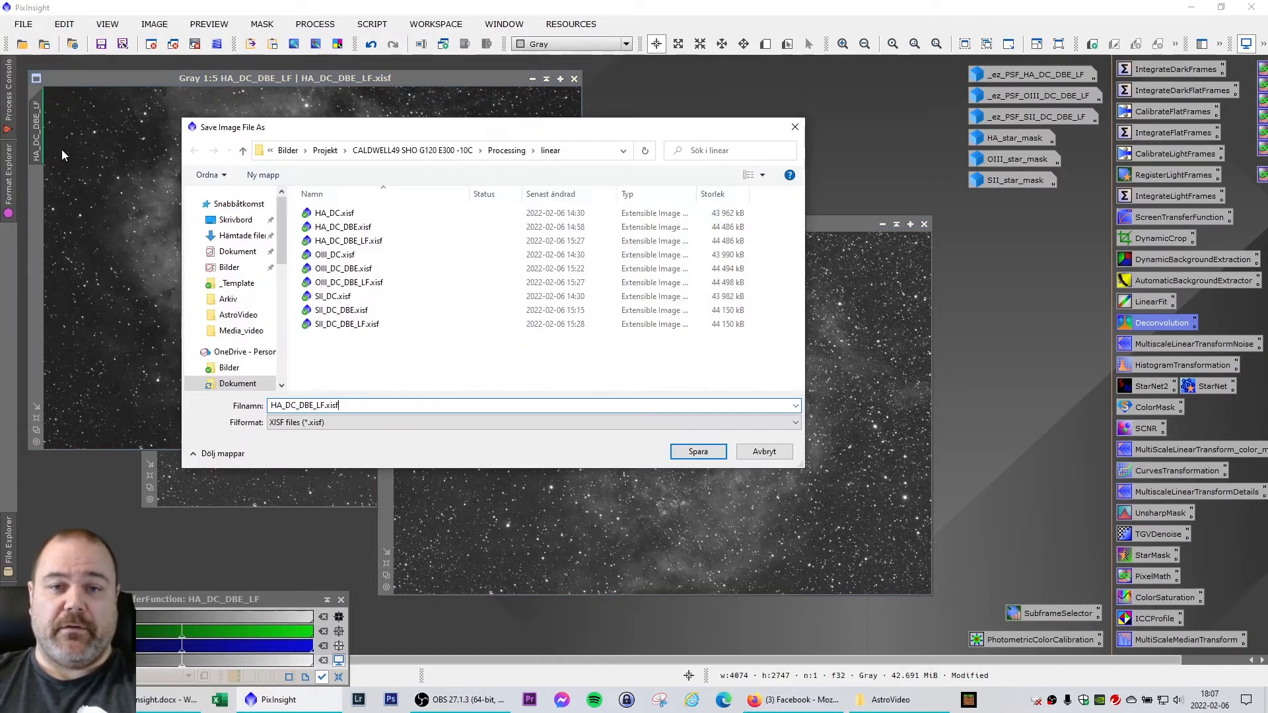
{"action": "type", "text": "_"}
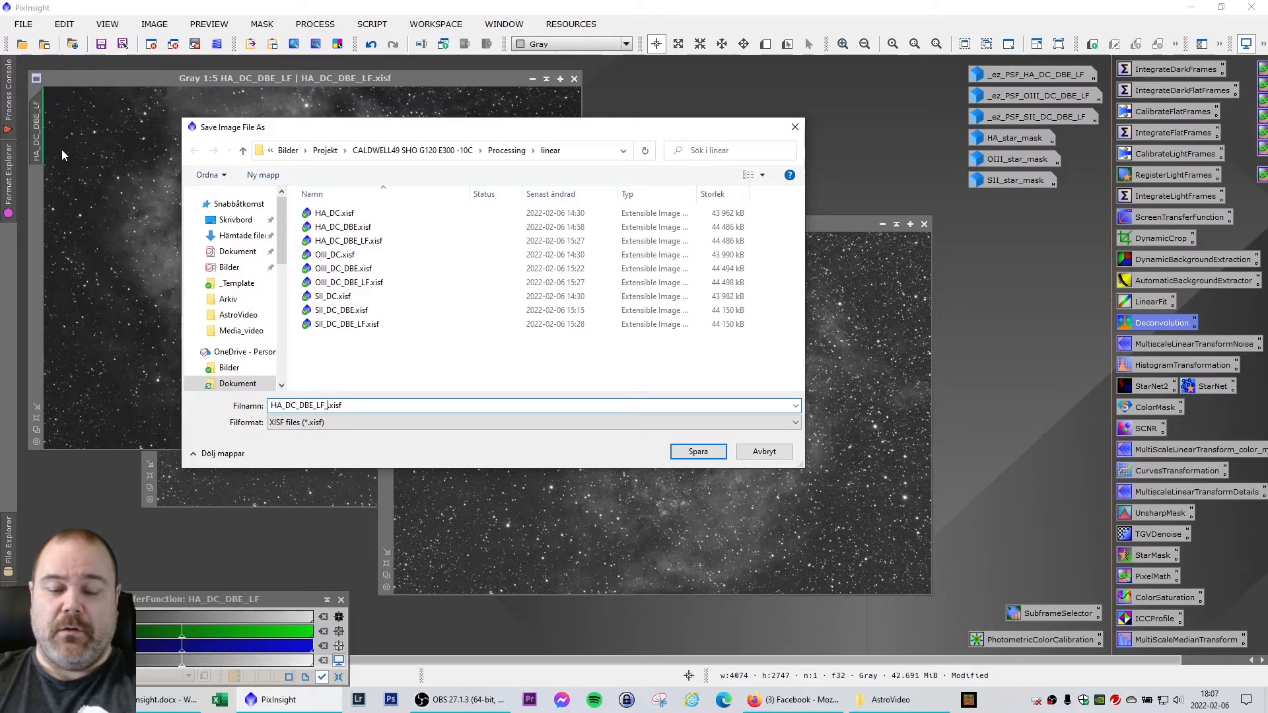
{"action": "type", "text": "DEC"}
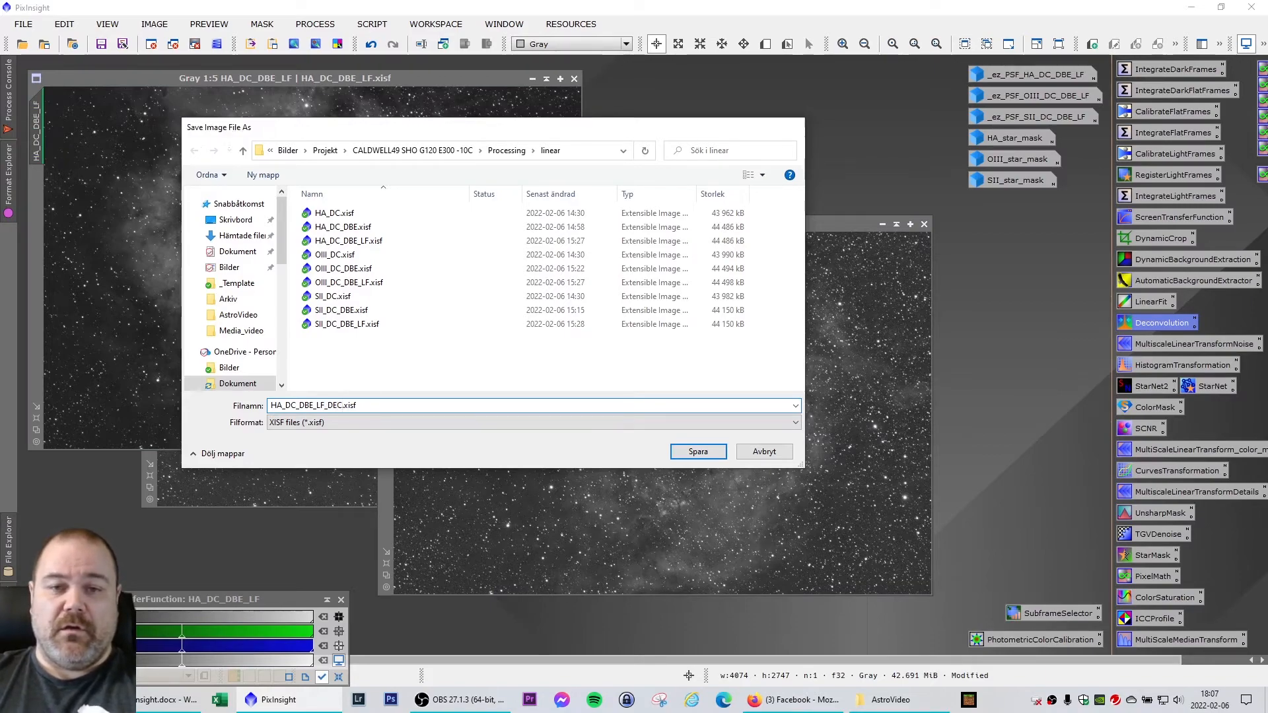
{"action": "key", "text": "Return"}
{"action": "left_click", "coordinate": [661, 508]}
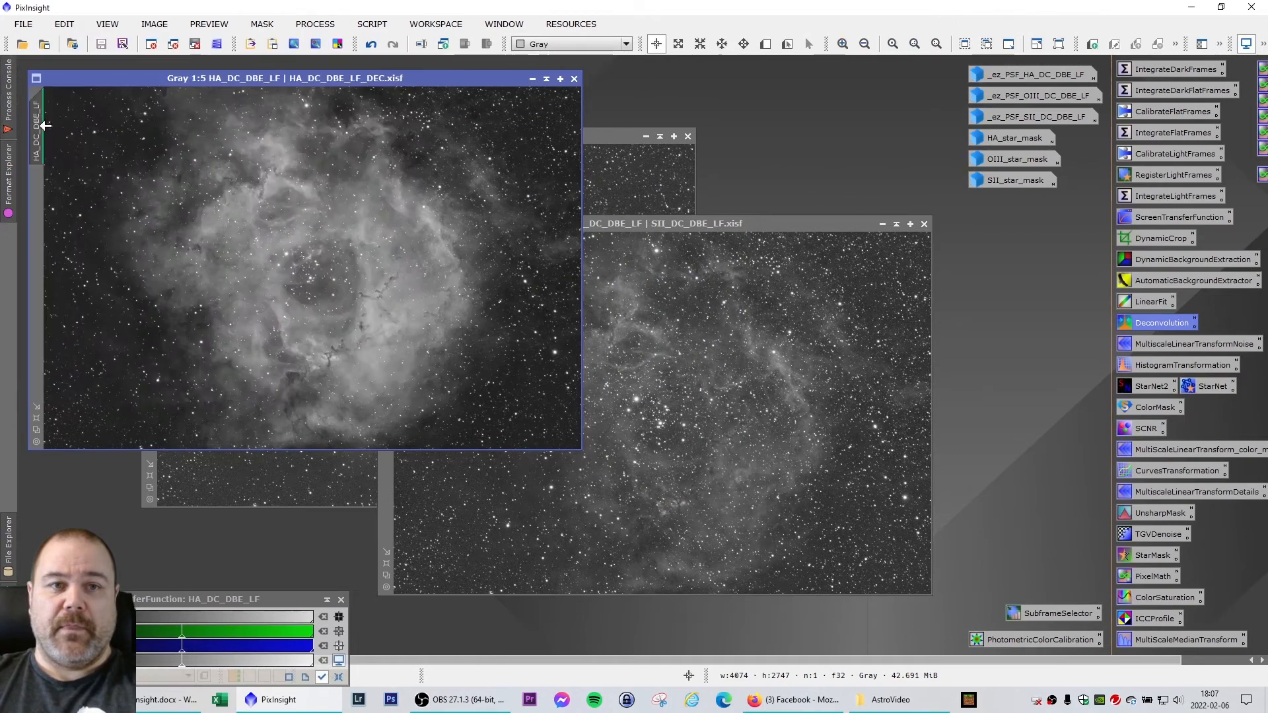
Change the HA image's identifier to HA_DC_DBE_LF_DEC
{"action": "right_click", "coordinate": [38, 127]}
{"action": "left_click", "coordinate": [86, 181]}
{"action": "key", "text": "End"}
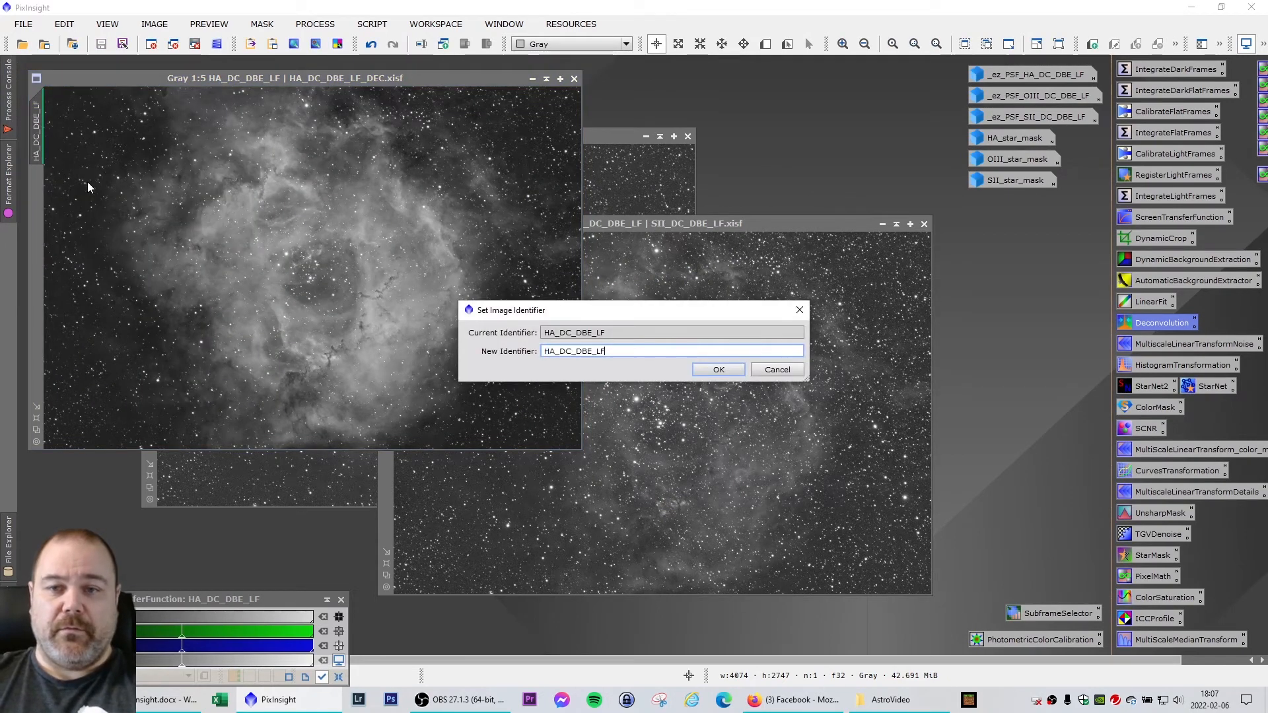
{"action": "type", "text": "_DEC"}
{"action": "key", "text": "Return"}
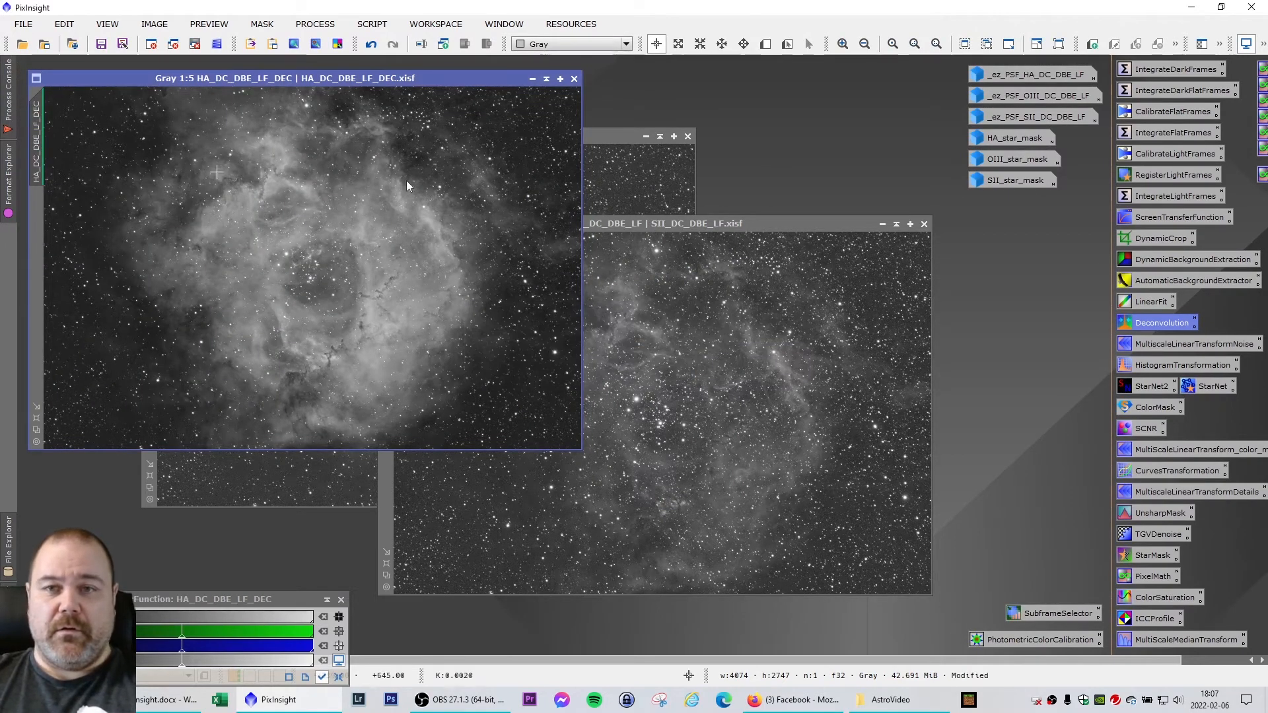
Save the deconvolved OIII image as OIII_DC_DBE_LF_DEC.xisf in the linear folder
{"action": "left_click", "coordinate": [587, 136]}
{"action": "left_click", "coordinate": [36, 19]}
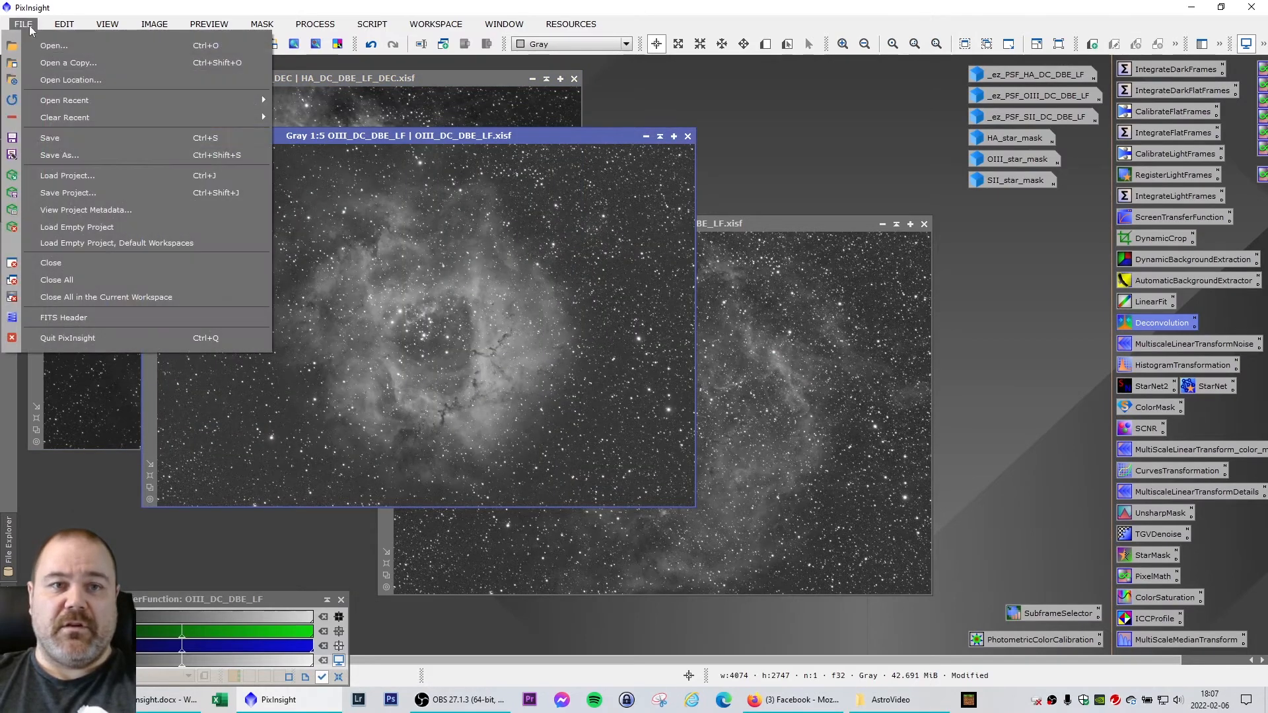
{"action": "left_click", "coordinate": [81, 152]}
{"action": "key", "text": "Right"}
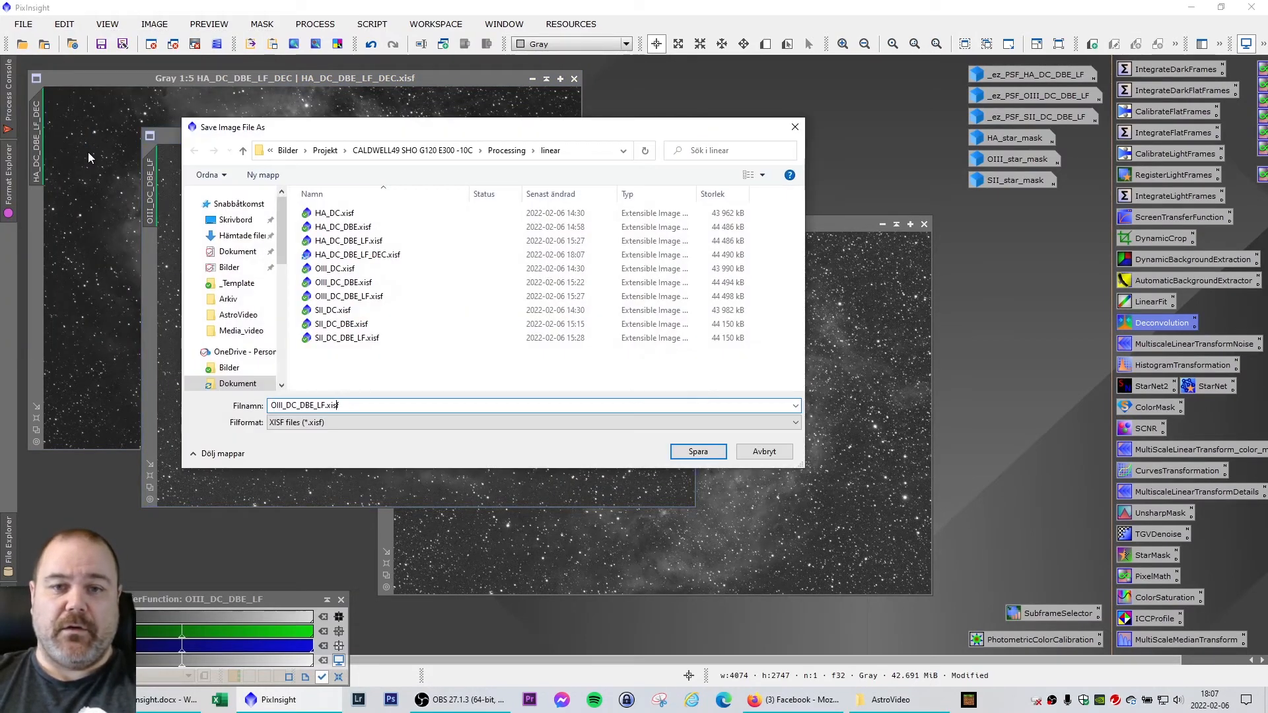
{"action": "key", "text": "Left"}
{"action": "key", "text": "Left"}
{"action": "key", "text": "Left"}
{"action": "key", "text": "Left"}
{"action": "key", "text": "Left"}
{"action": "type", "text": "_DEC"}
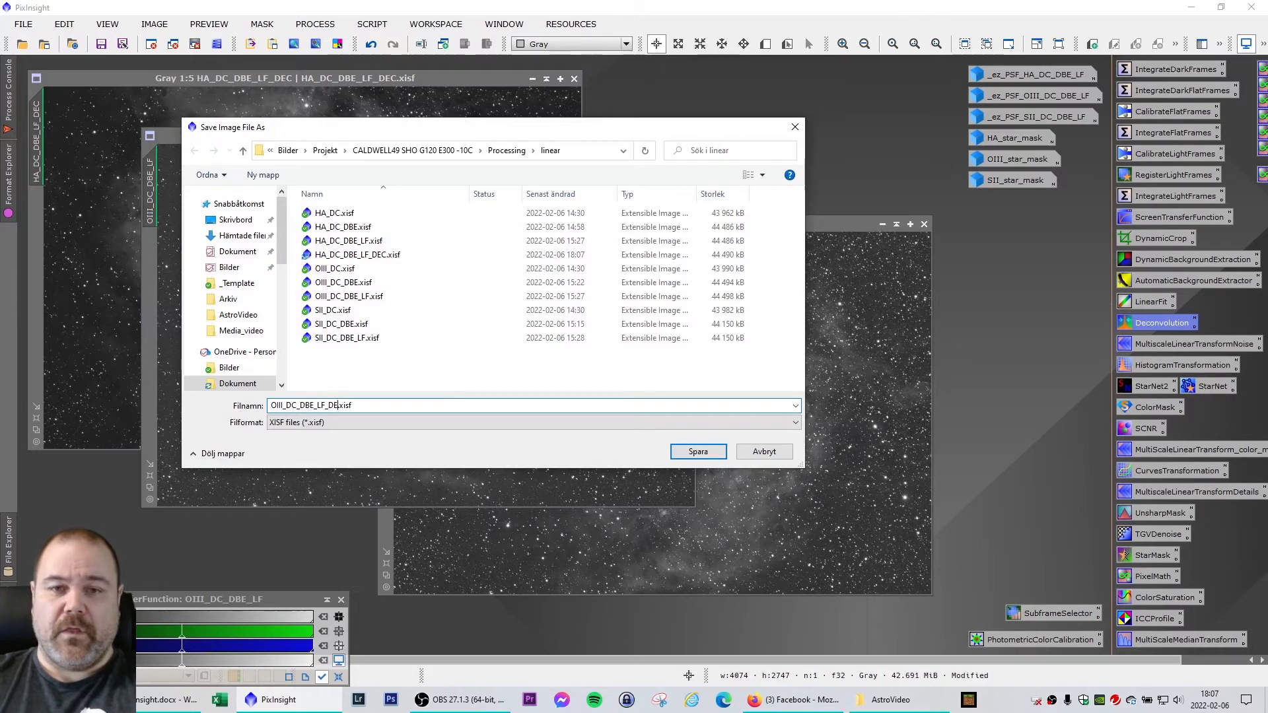
{"action": "key", "text": "Return"}
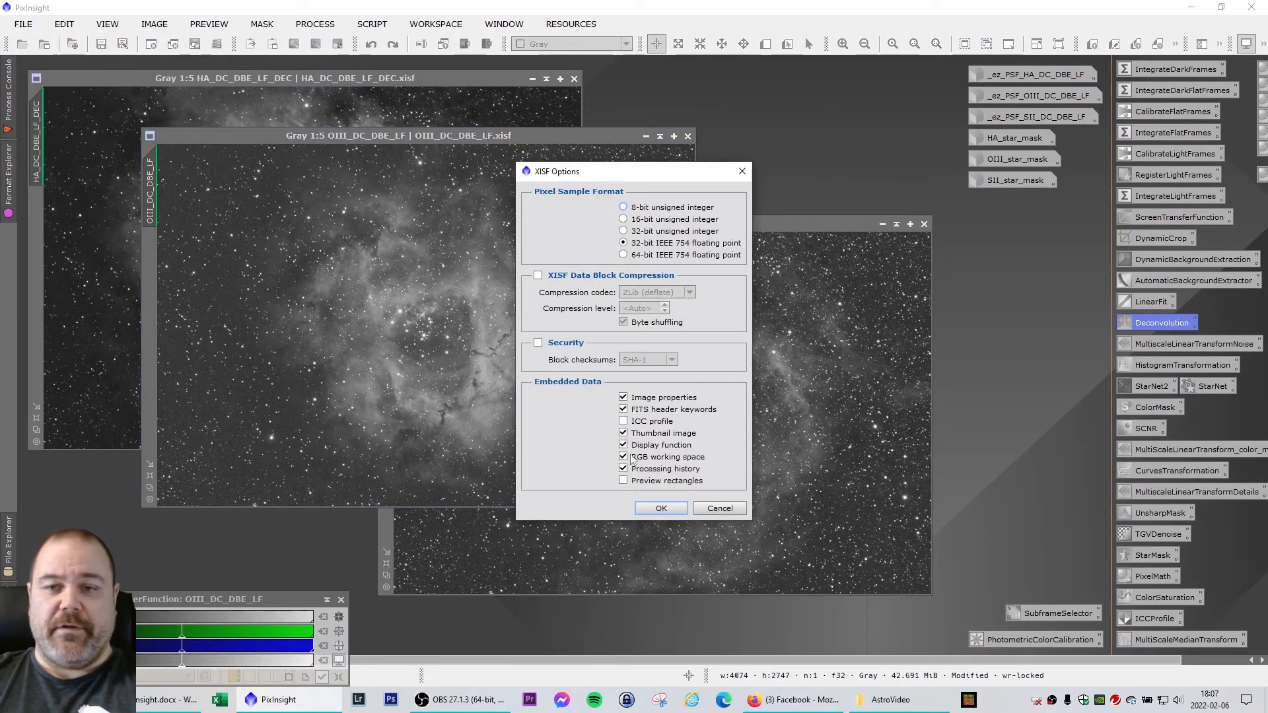
{"action": "left_click", "coordinate": [661, 508]}
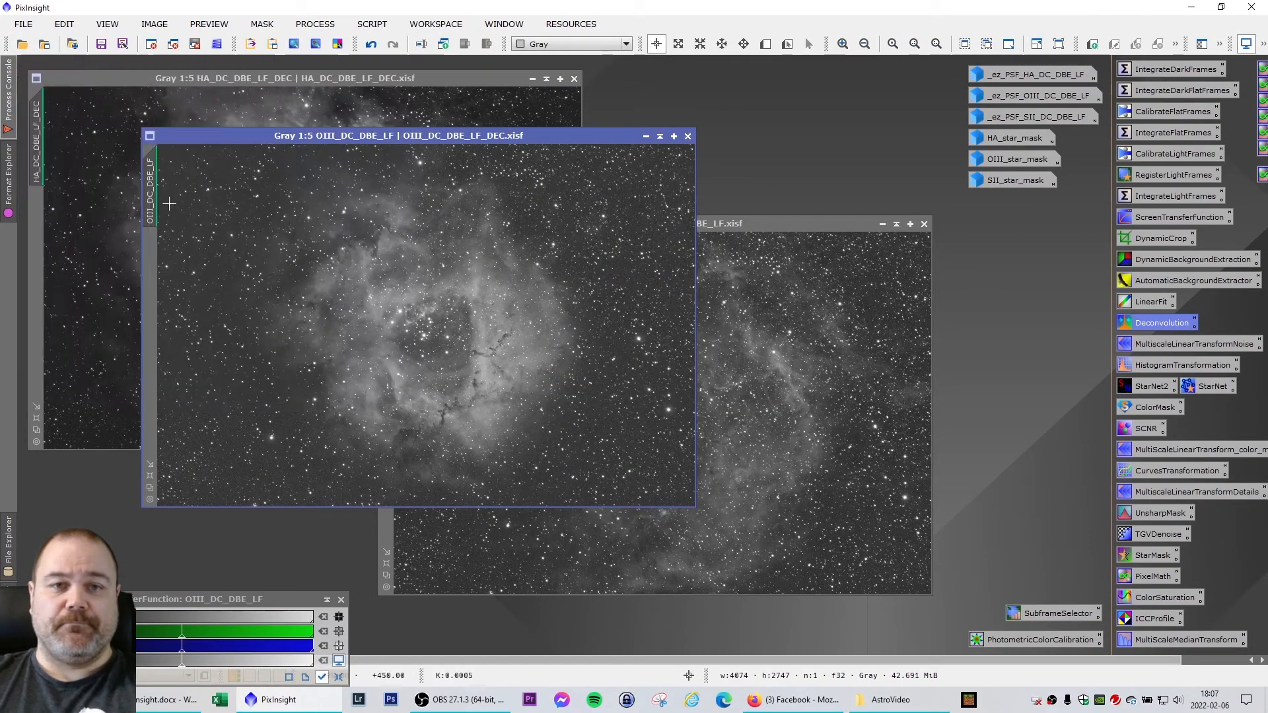
Change the OIII image's identifier to OIII_DC_DBE_LF_DEC
{"action": "right_click", "coordinate": [152, 196]}
{"action": "left_click", "coordinate": [210, 248]}
{"action": "key", "text": "End"}
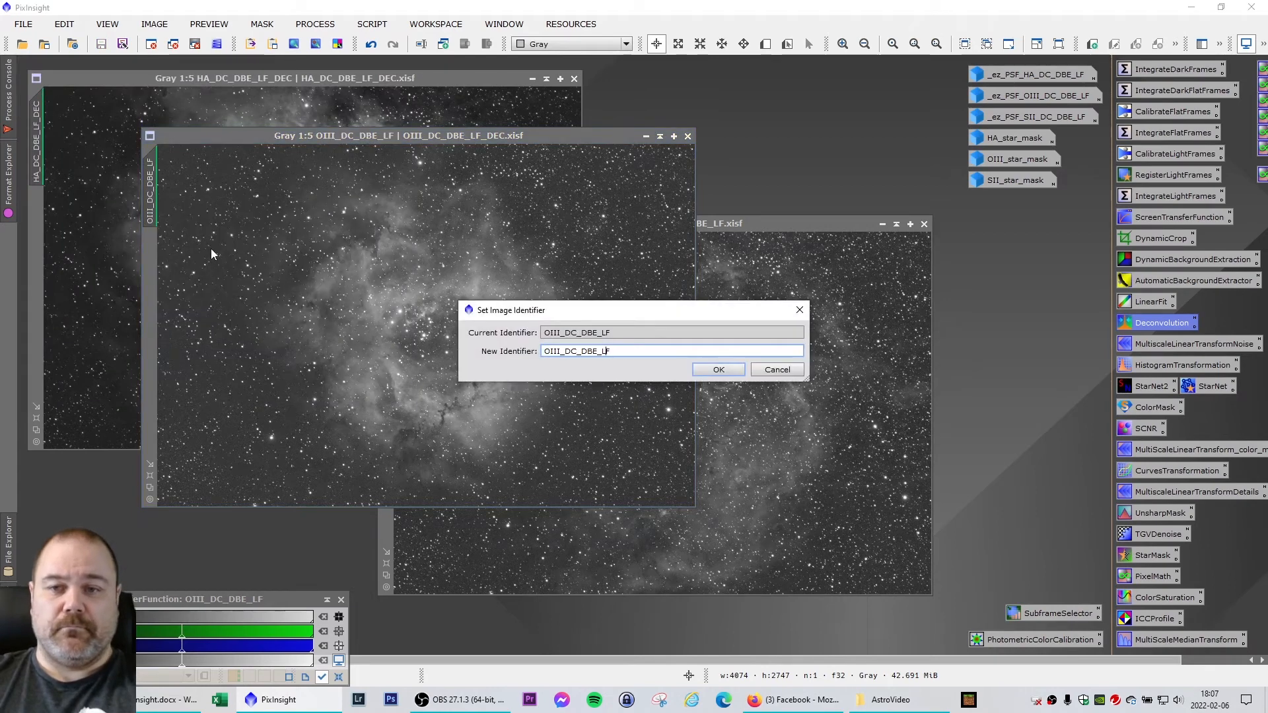
{"action": "type", "text": "_DEC"}
{"action": "key", "text": "Return"}
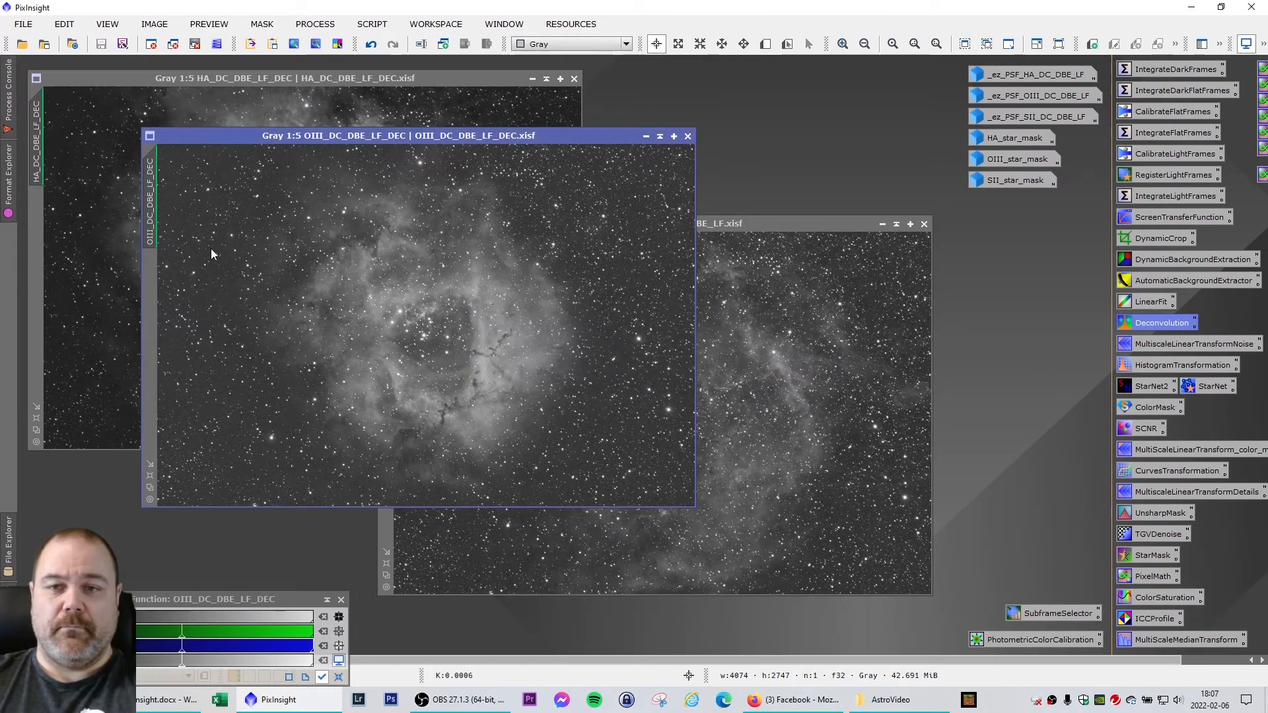
Save the deconvolved SII image as SII_DC_DBE_LF_DEC.xisf in the linear folder
{"action": "left_click", "coordinate": [781, 225]}
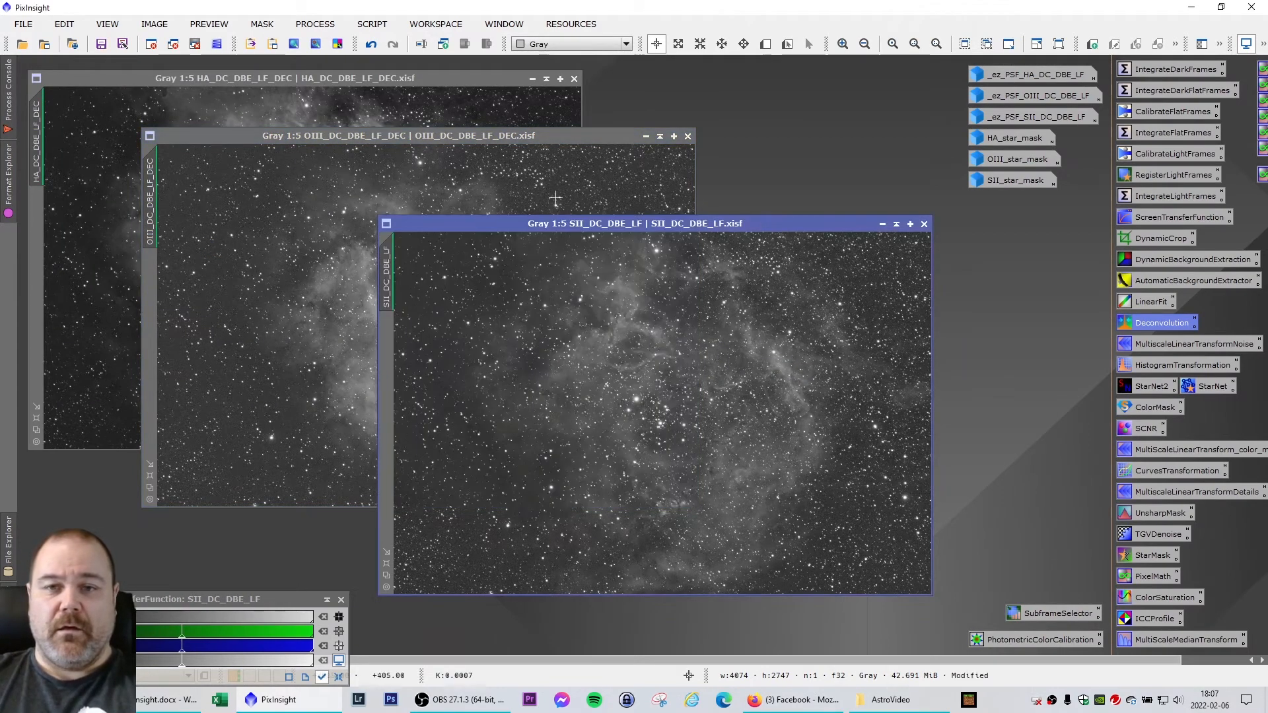
{"action": "left_click", "coordinate": [23, 23]}
{"action": "left_click", "coordinate": [90, 160]}
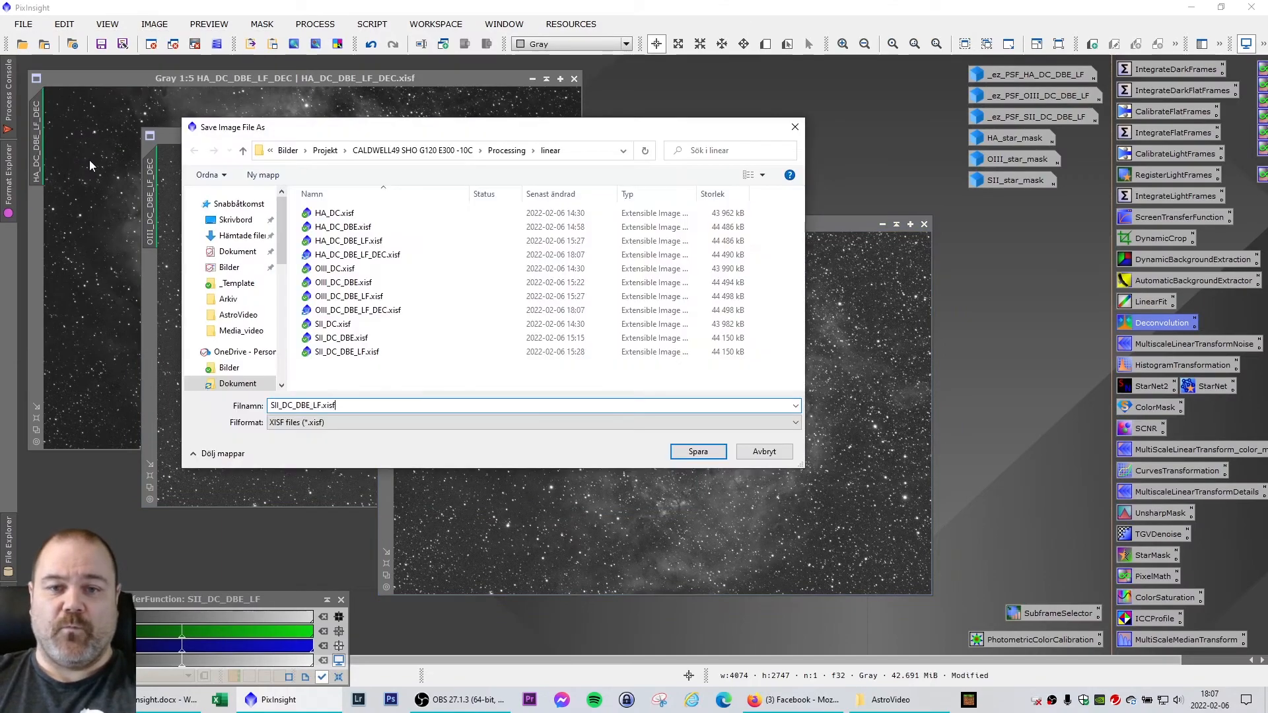
{"action": "type", "text": "_DEC"}
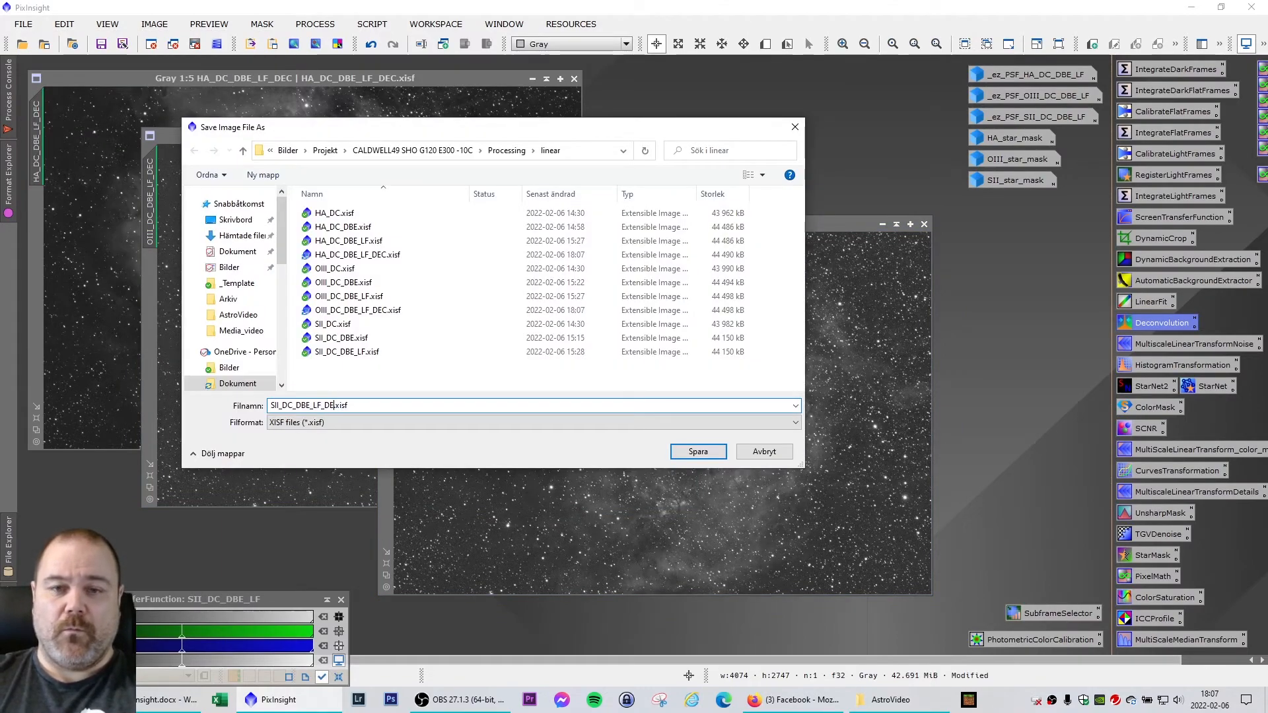
{"action": "key", "text": "Return"}
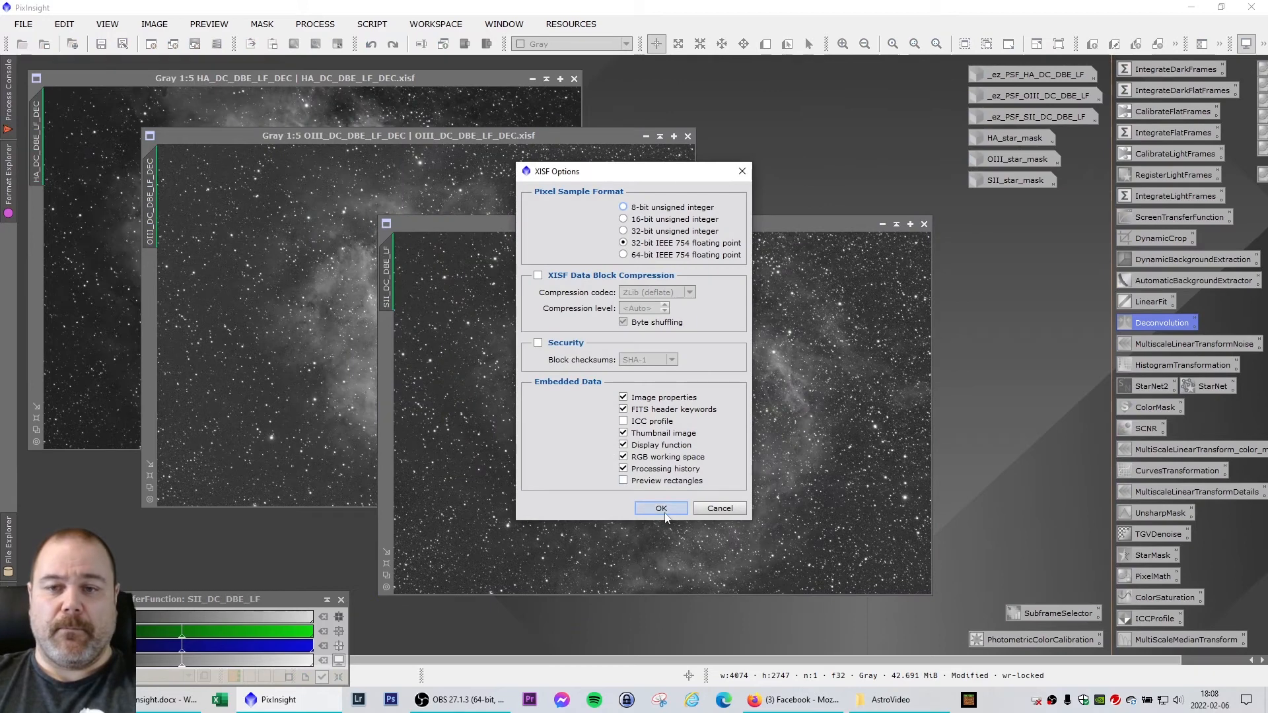
{"action": "left_click", "coordinate": [661, 506]}
Change the SII image's identifier to SII_DC_DBE_LF_DEC
{"action": "right_click", "coordinate": [387, 274]}
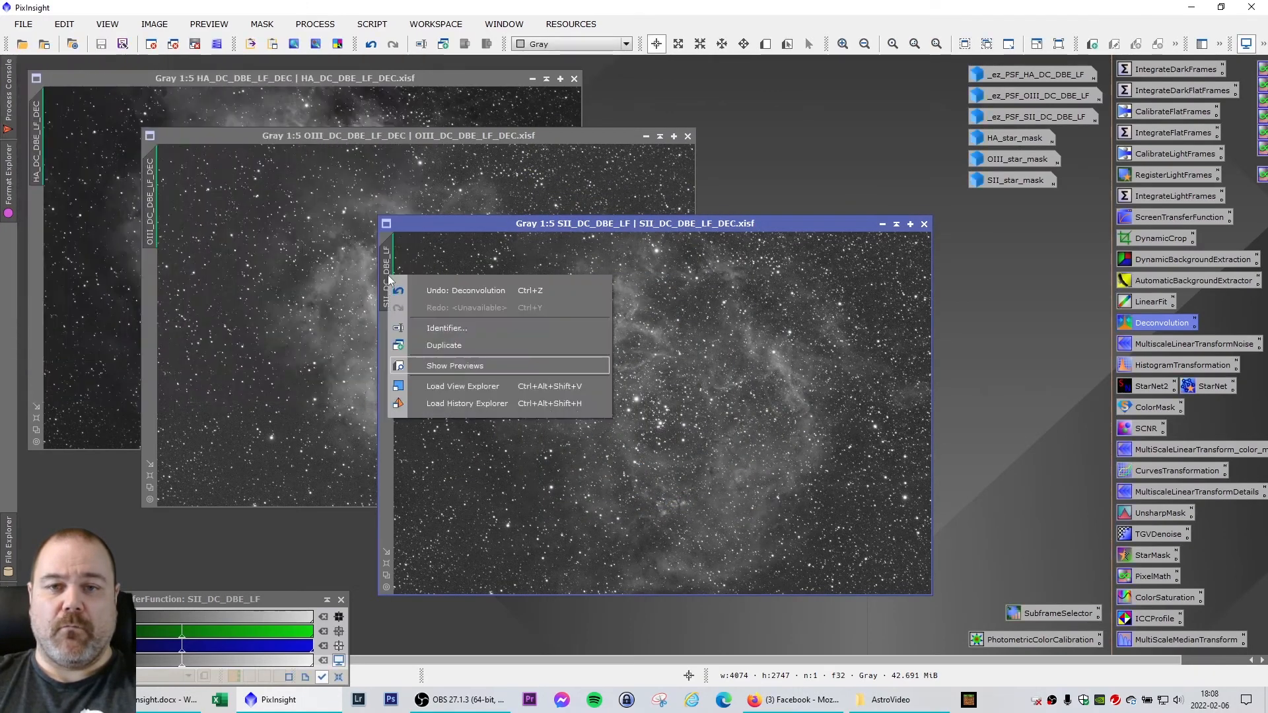
{"action": "left_click", "coordinate": [450, 331]}
{"action": "key", "text": "End"}
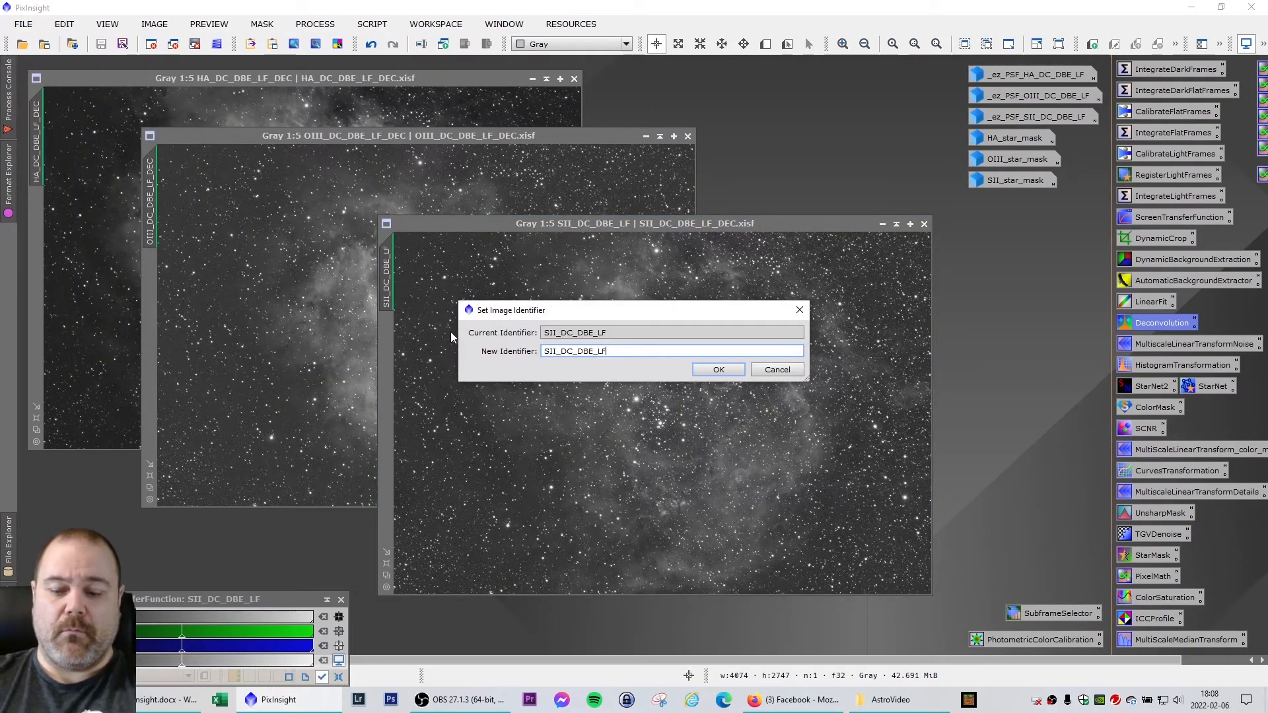
{"action": "type", "text": "_DEC"}
{"action": "key", "text": "Return"}
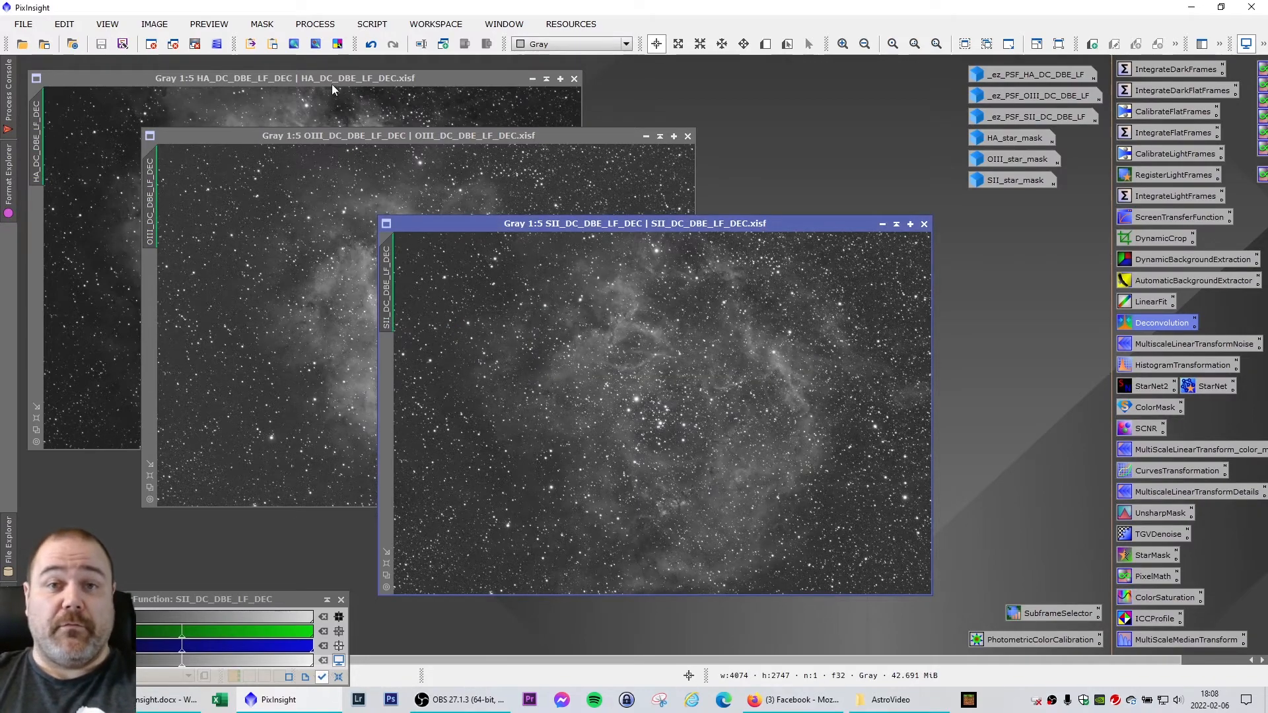
{"action": "left_click", "coordinate": [308, 82]}
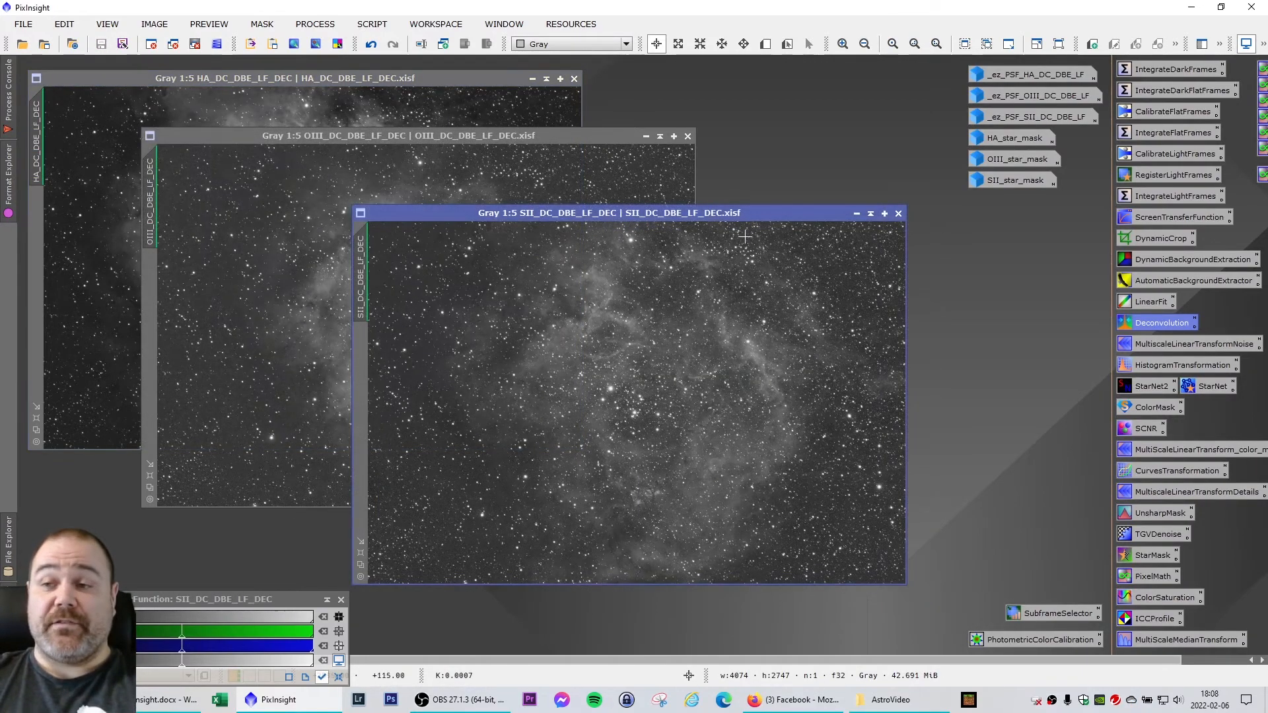
{"action": "left_click", "coordinate": [414, 82]}
{"action": "left_click", "coordinate": [617, 140]}
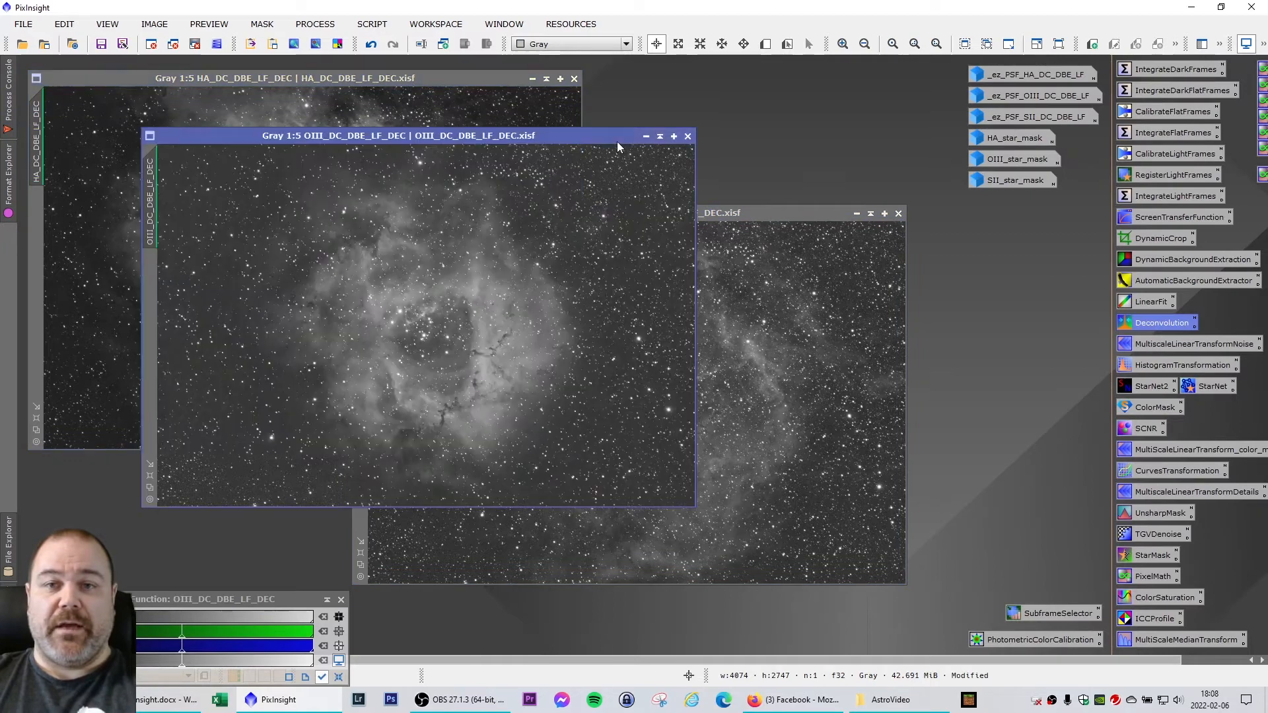
{"action": "left_click", "coordinate": [741, 211]}
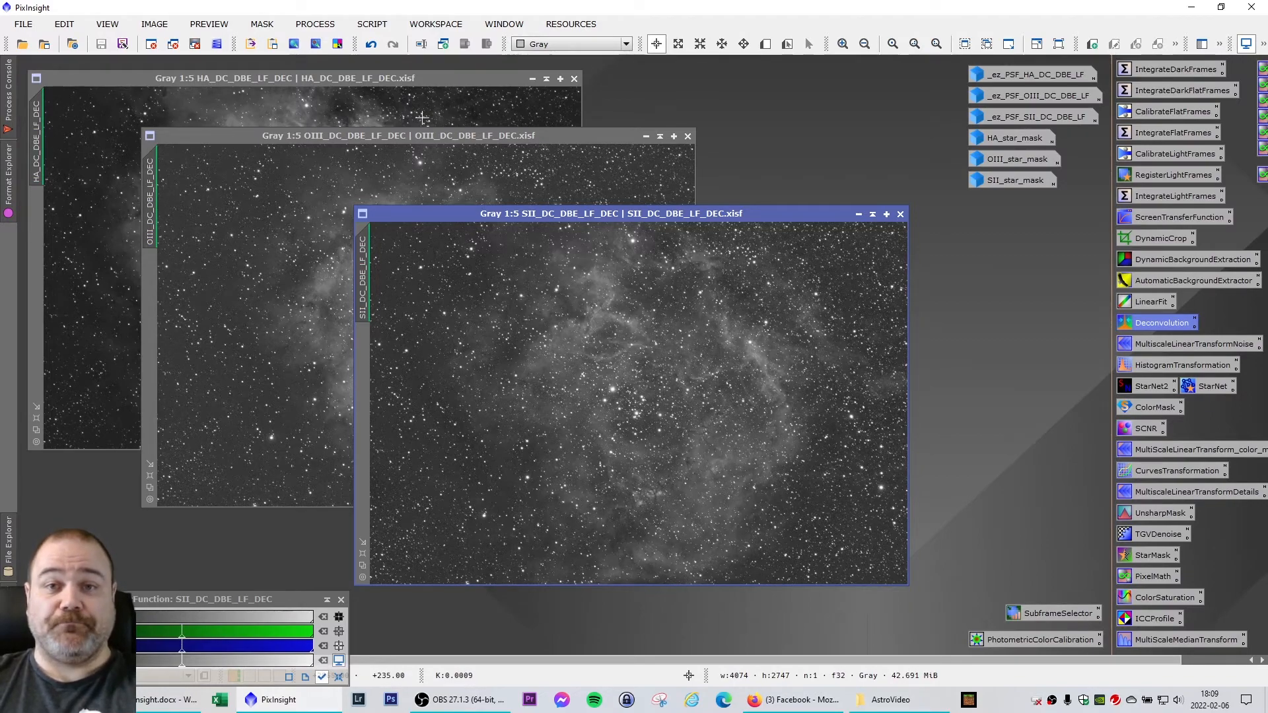
{"action": "left_click", "coordinate": [422, 118]}
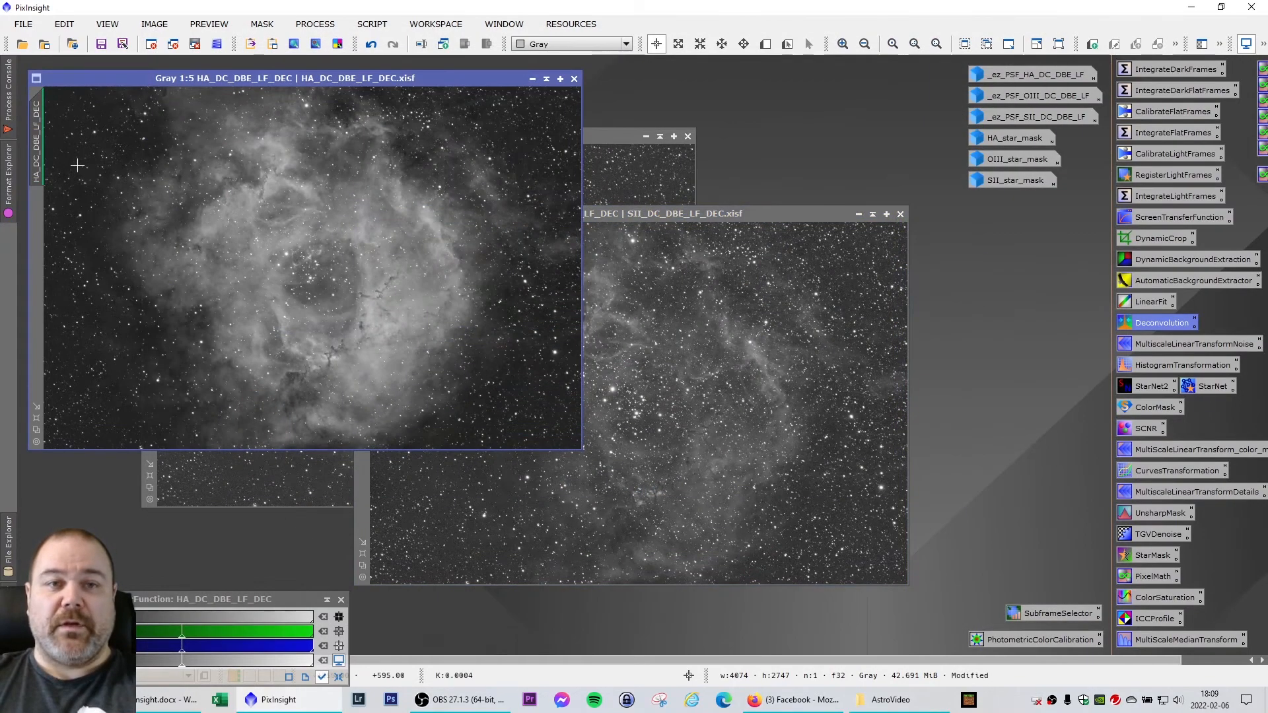
Duplicate the deconvolved HA, OIII and SII images and move the clones clear of the originals
{"action": "left_click_drag", "start_coordinate": [41, 148], "coordinate": [761, 147]}
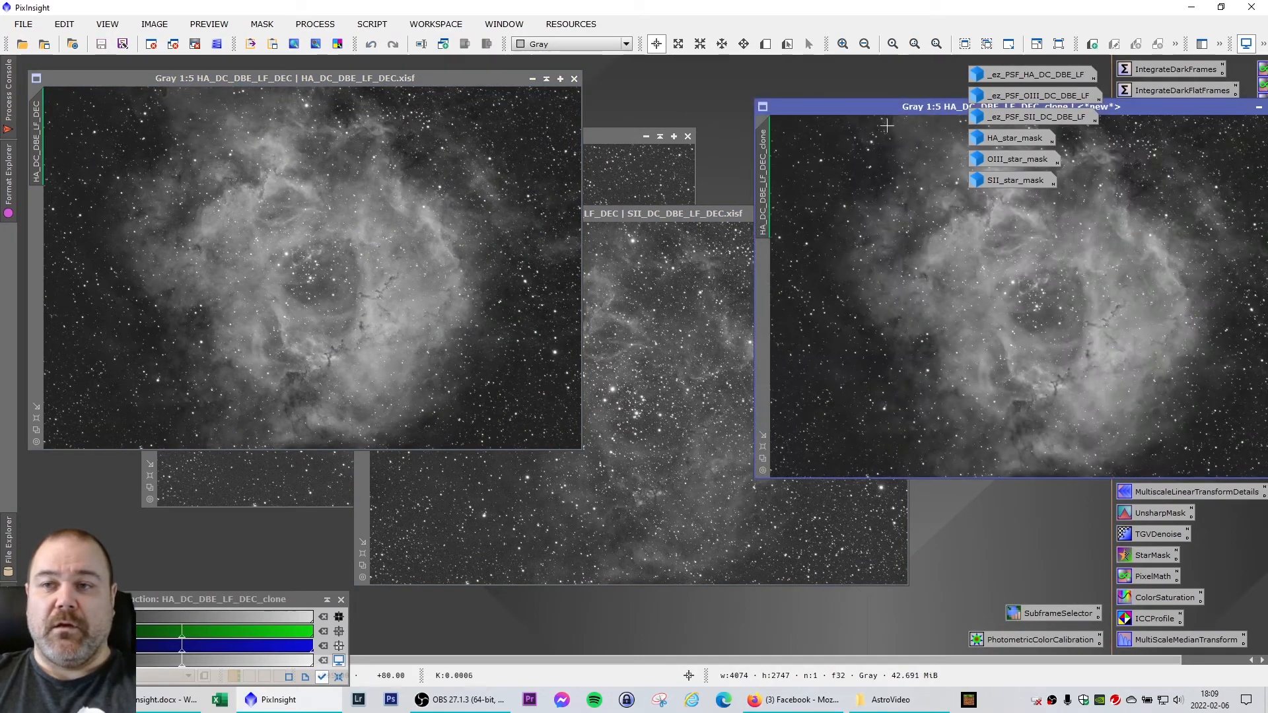
{"action": "left_click_drag", "start_coordinate": [929, 109], "coordinate": [353, 305]}
{"action": "left_click", "coordinate": [604, 136]}
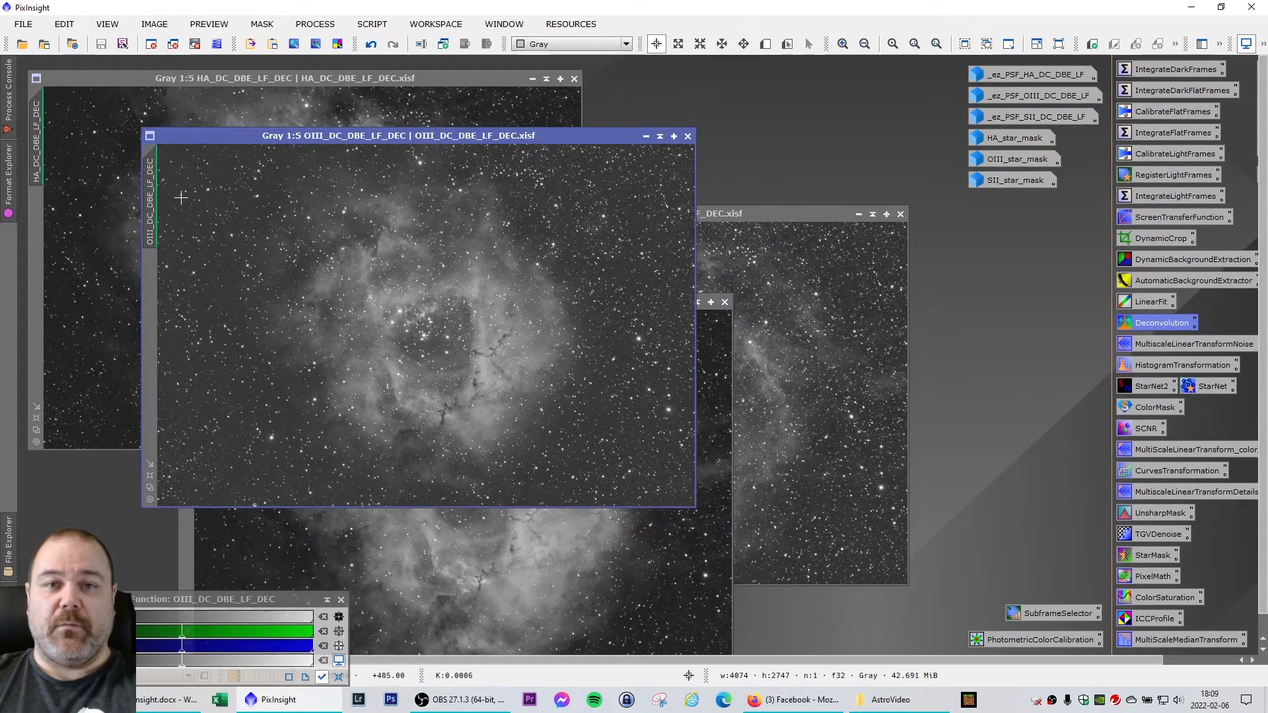
{"action": "left_click_drag", "start_coordinate": [160, 209], "coordinate": [759, 192]}
{"action": "mouse_move", "coordinate": [877, 133]}
{"action": "left_mouse_down"}
{"action": "mouse_move", "coordinate": [350, 255]}
{"action": "mouse_move", "coordinate": [295, 293]}
{"action": "mouse_move", "coordinate": [389, 277]}
{"action": "mouse_move", "coordinate": [953, 278]}
{"action": "mouse_move", "coordinate": [221, 297]}
{"action": "left_mouse_up"}
{"action": "left_click", "coordinate": [724, 224]}
Minimize the three original _DEC images to icons and stack them in an empty corner of the workspace
{"action": "left_click", "coordinate": [859, 215]}
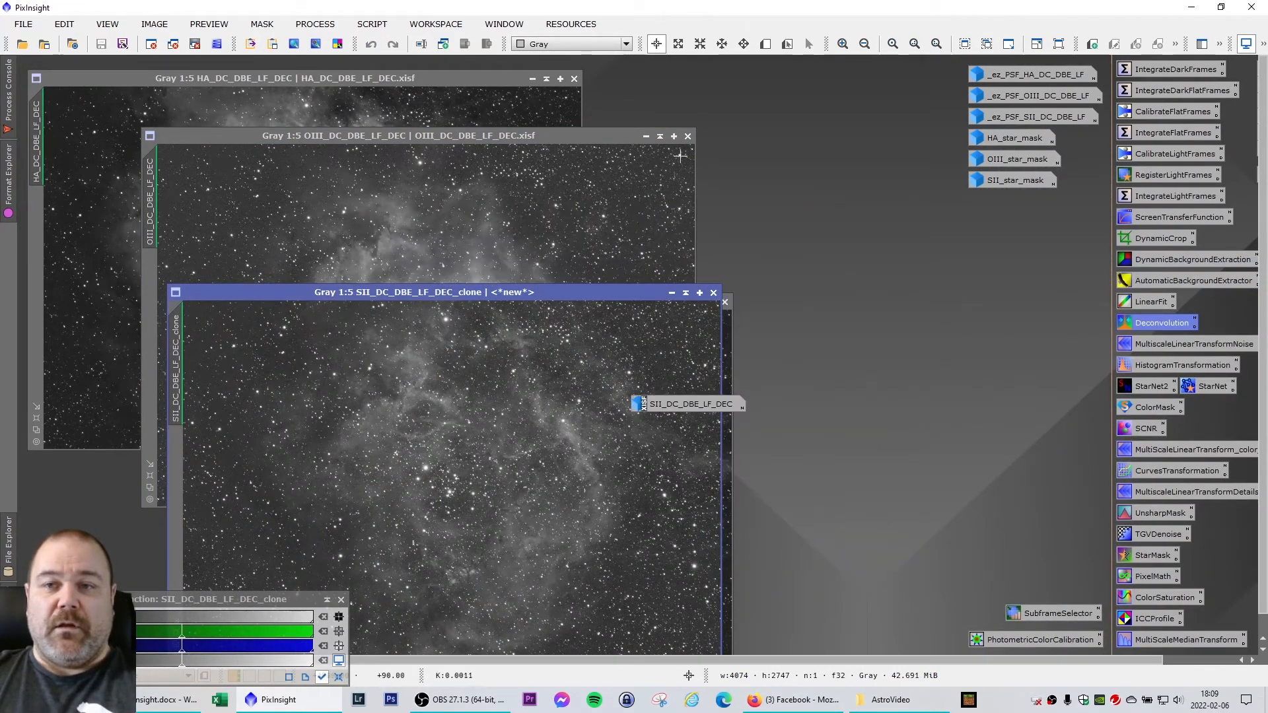
{"action": "left_click", "coordinate": [646, 136]}
{"action": "left_click", "coordinate": [532, 79]}
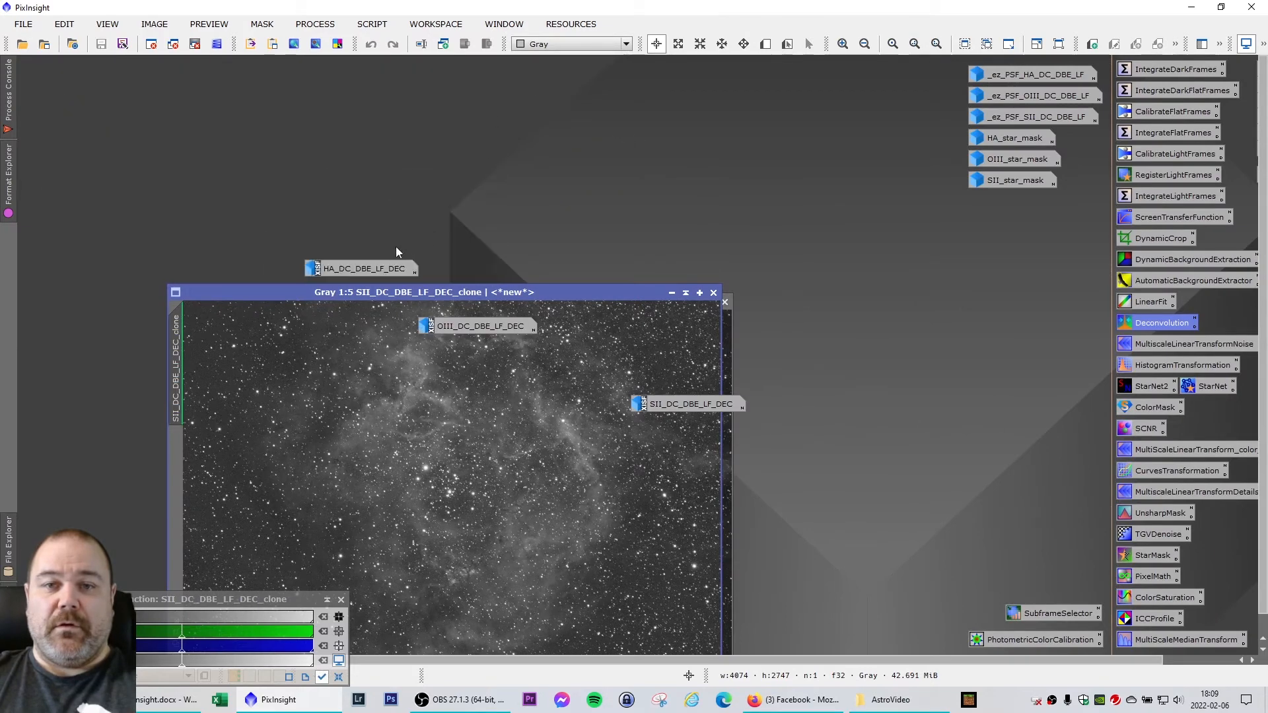
{"action": "left_click", "coordinate": [357, 264]}
{"action": "left_click_drag", "start_coordinate": [356, 265], "coordinate": [93, 82]}
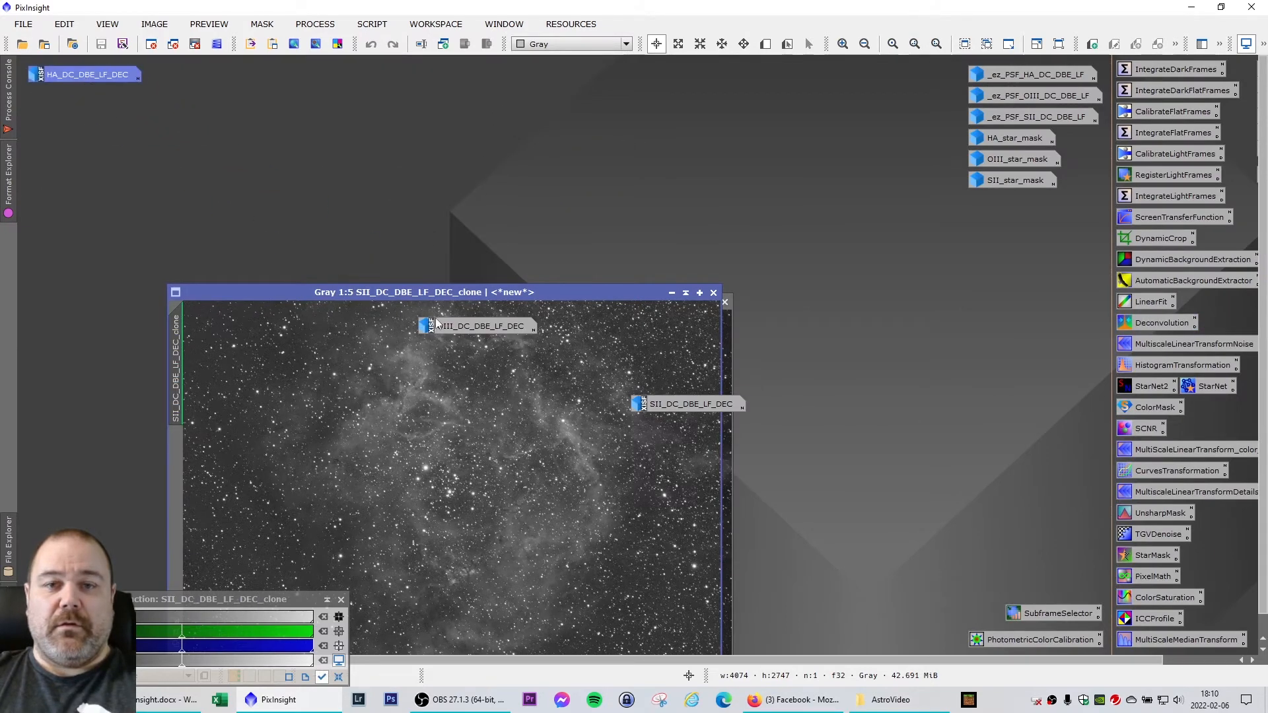
{"action": "left_click_drag", "start_coordinate": [436, 324], "coordinate": [84, 100]}
{"action": "mouse_move", "coordinate": [686, 404]}
{"action": "left_mouse_down"}
{"action": "mouse_move", "coordinate": [620, 390]}
{"action": "mouse_move", "coordinate": [87, 126]}
{"action": "left_mouse_up"}
Reset the screen stretch on the HA, OIII and SII clones and cascade their windows
{"action": "mouse_move", "coordinate": [375, 300]}
{"action": "left_mouse_down"}
{"action": "mouse_move", "coordinate": [287, 169]}
{"action": "mouse_move", "coordinate": [259, 165]}
{"action": "left_mouse_up"}
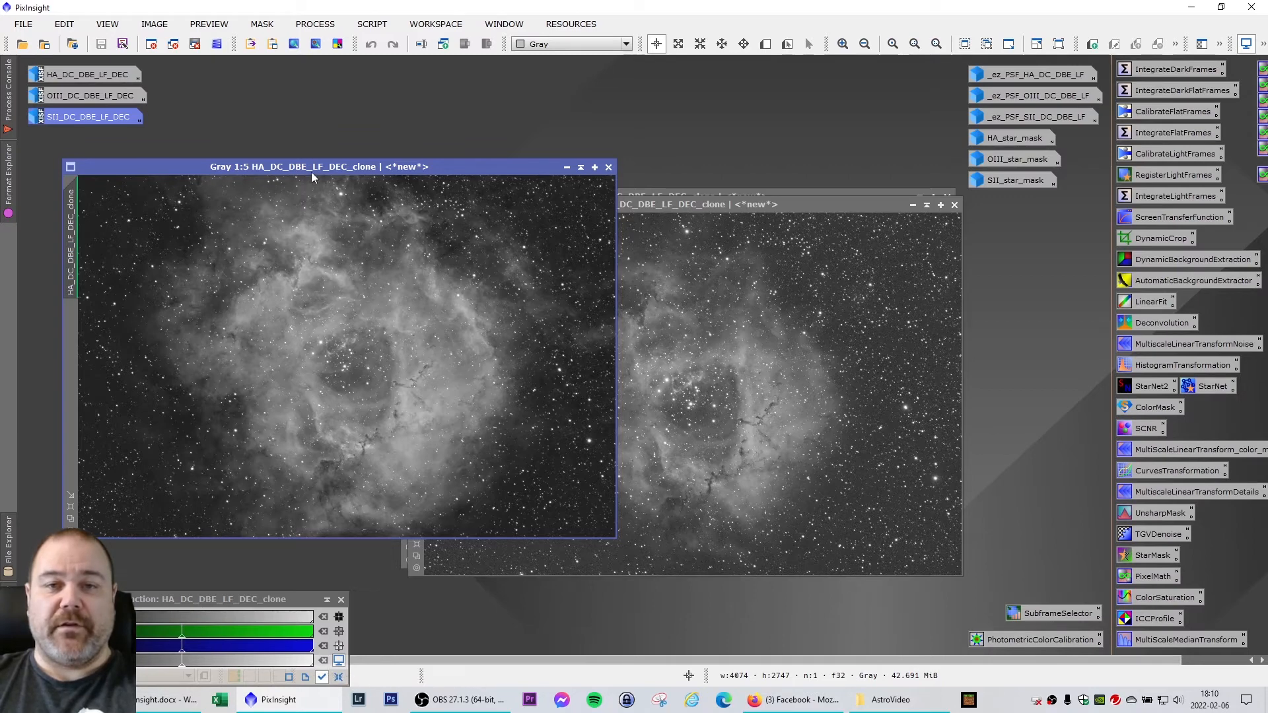
{"action": "left_click", "coordinate": [338, 677]}
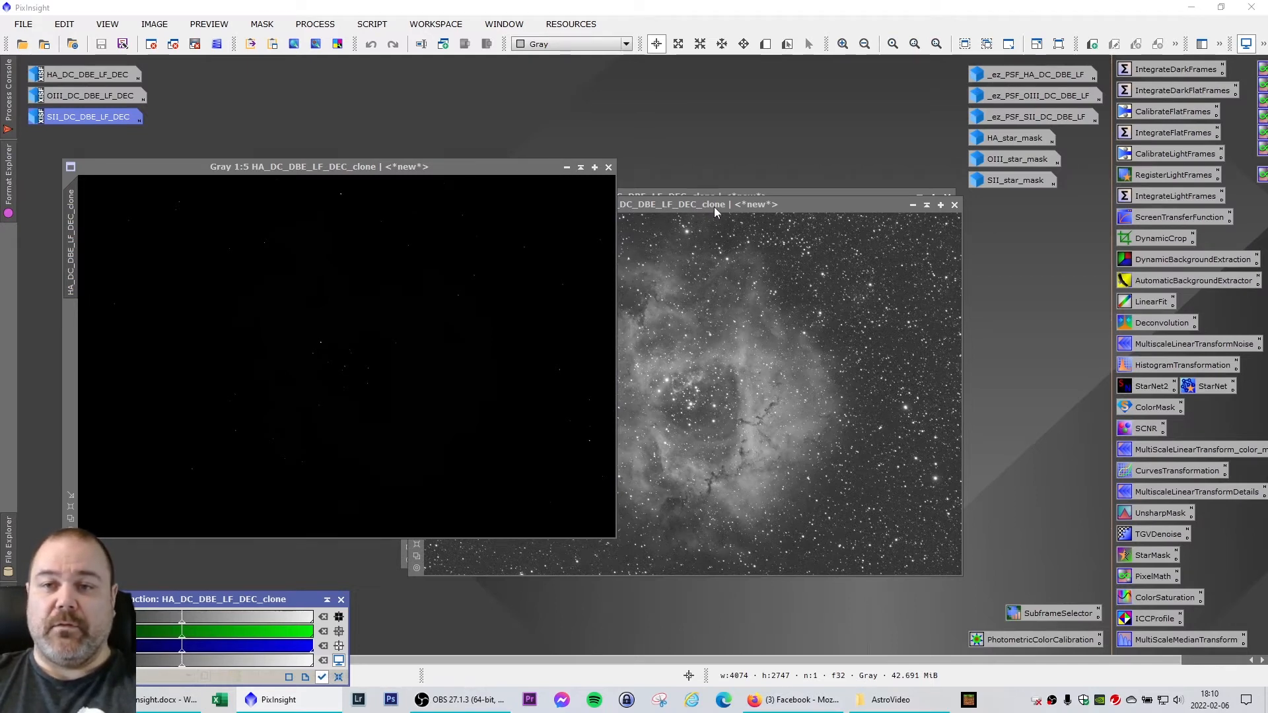
{"action": "left_click_drag", "start_coordinate": [715, 207], "coordinate": [566, 230]}
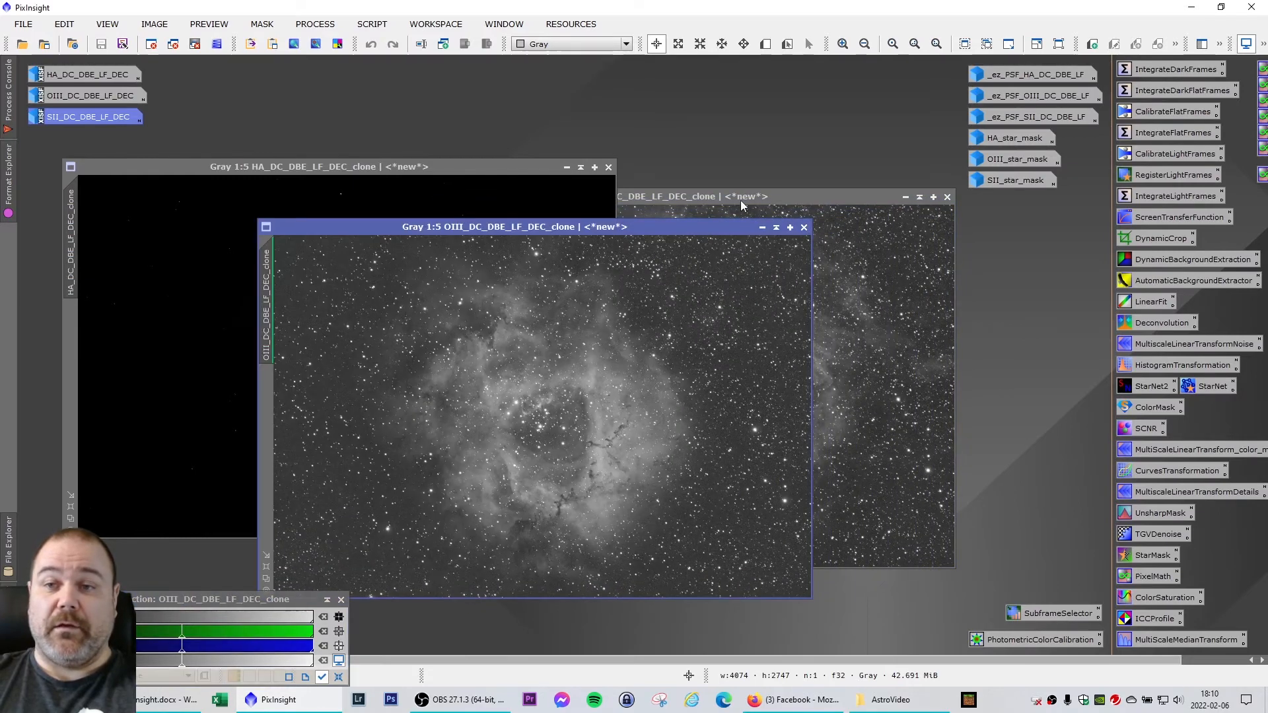
{"action": "left_click", "coordinate": [339, 677]}
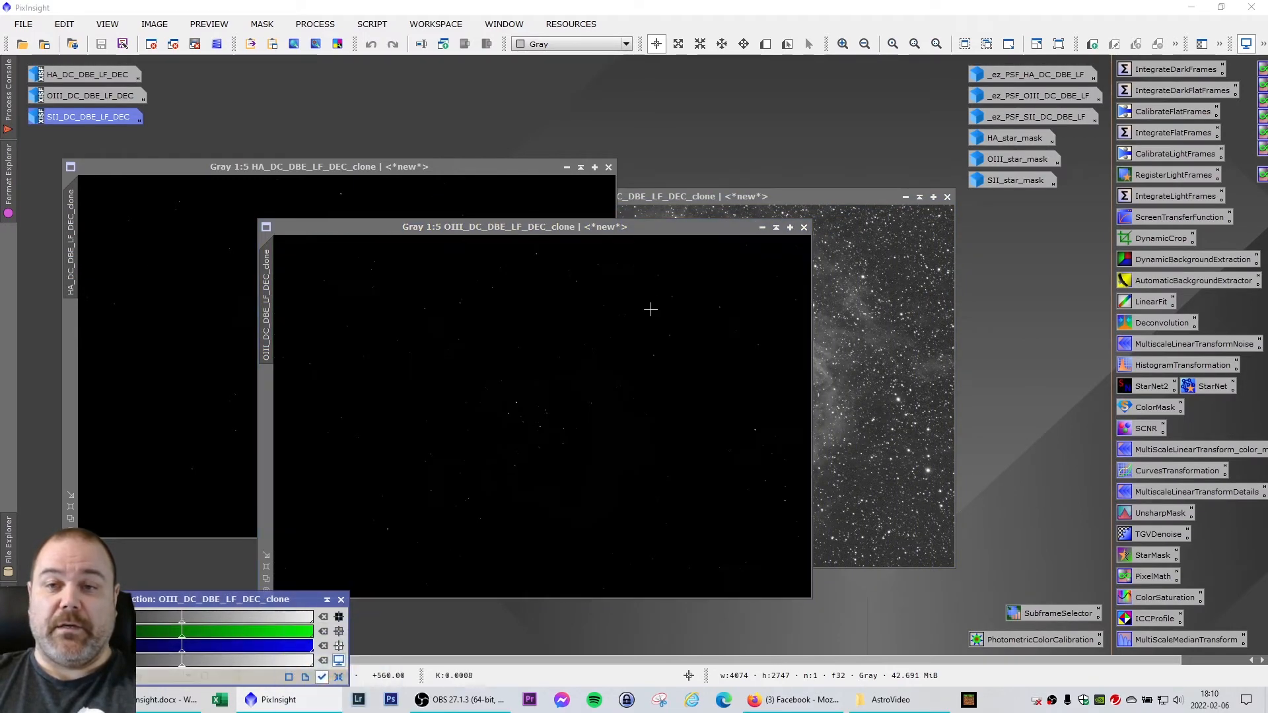
{"action": "left_click_drag", "start_coordinate": [673, 226], "coordinate": [524, 213]}
{"action": "left_click", "coordinate": [691, 207]}
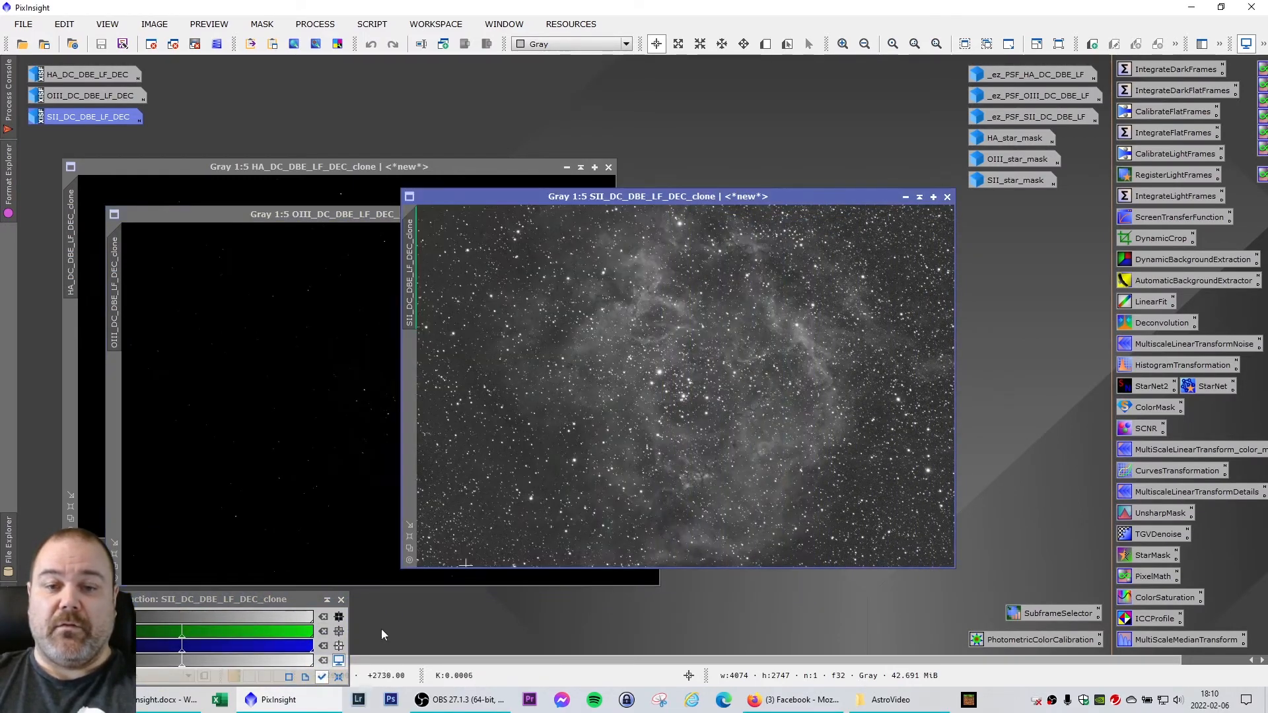
{"action": "left_click", "coordinate": [338, 677]}
{"action": "left_click_drag", "start_coordinate": [708, 205], "coordinate": [454, 259]}
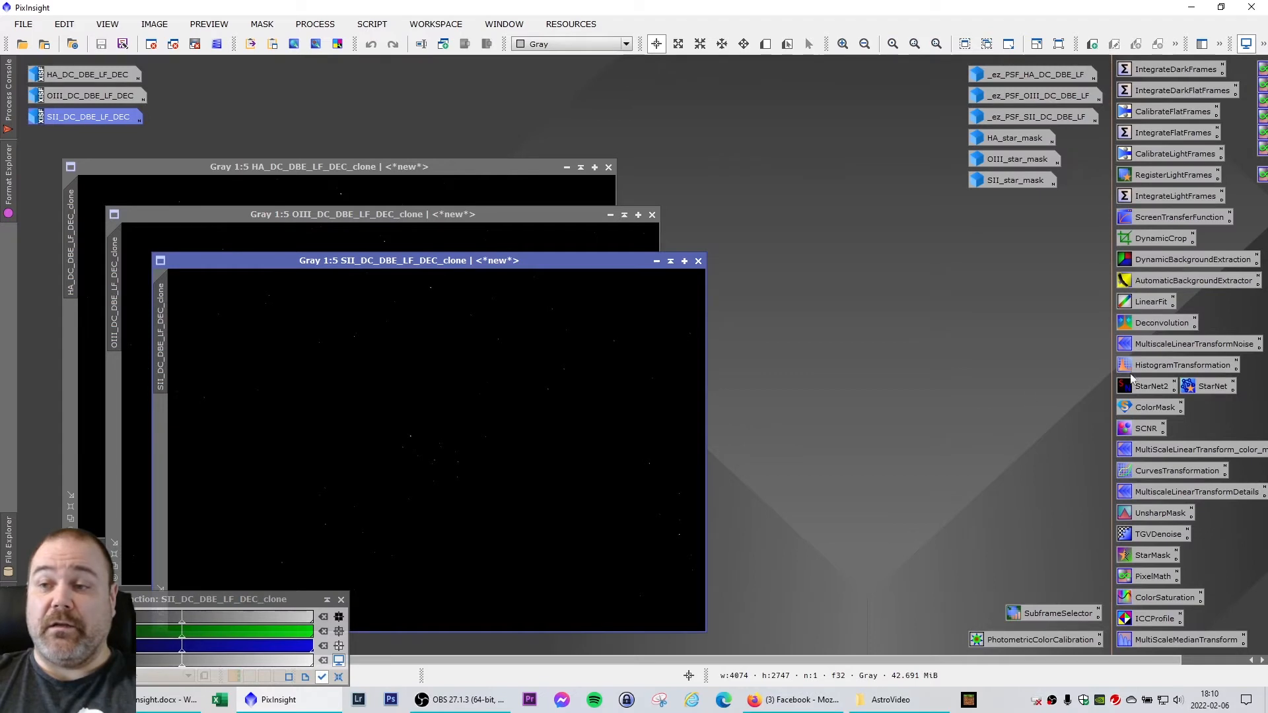
Open HistogramTransformation beside the images and auto-stretch the HA clone's screen display
{"action": "double_click", "coordinate": [1163, 363]}
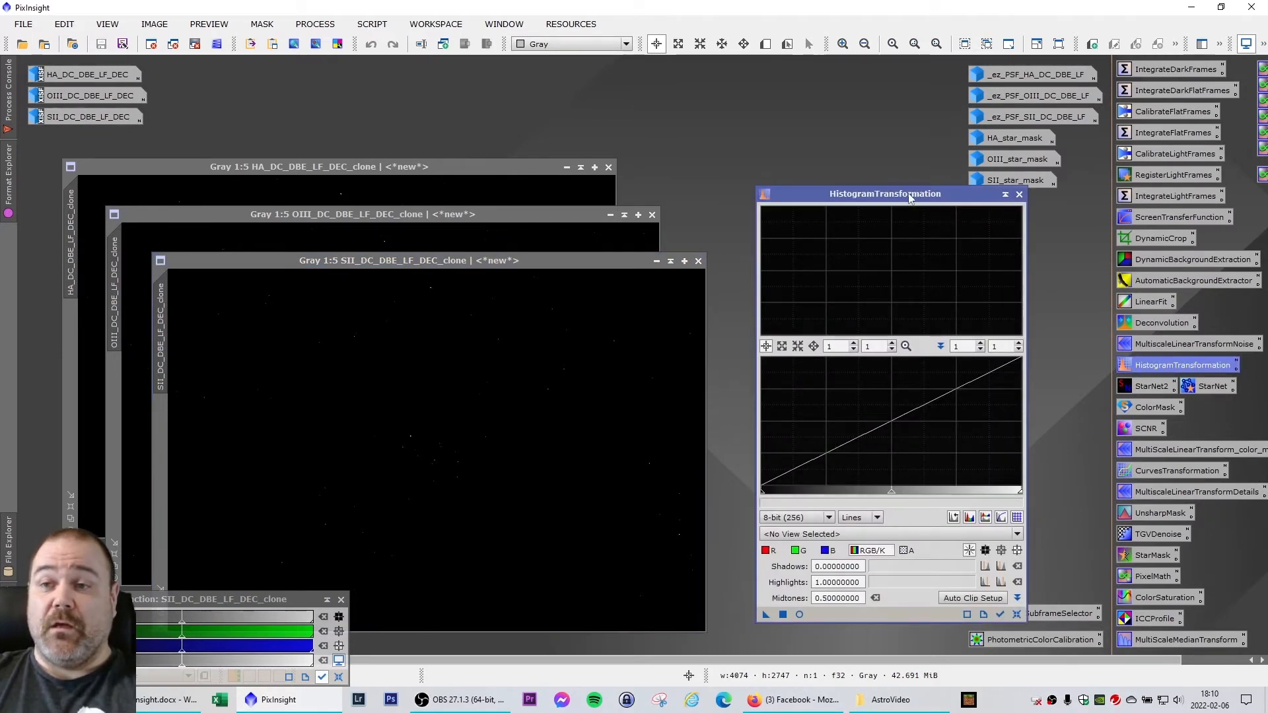
{"action": "left_click_drag", "start_coordinate": [904, 199], "coordinate": [972, 134]}
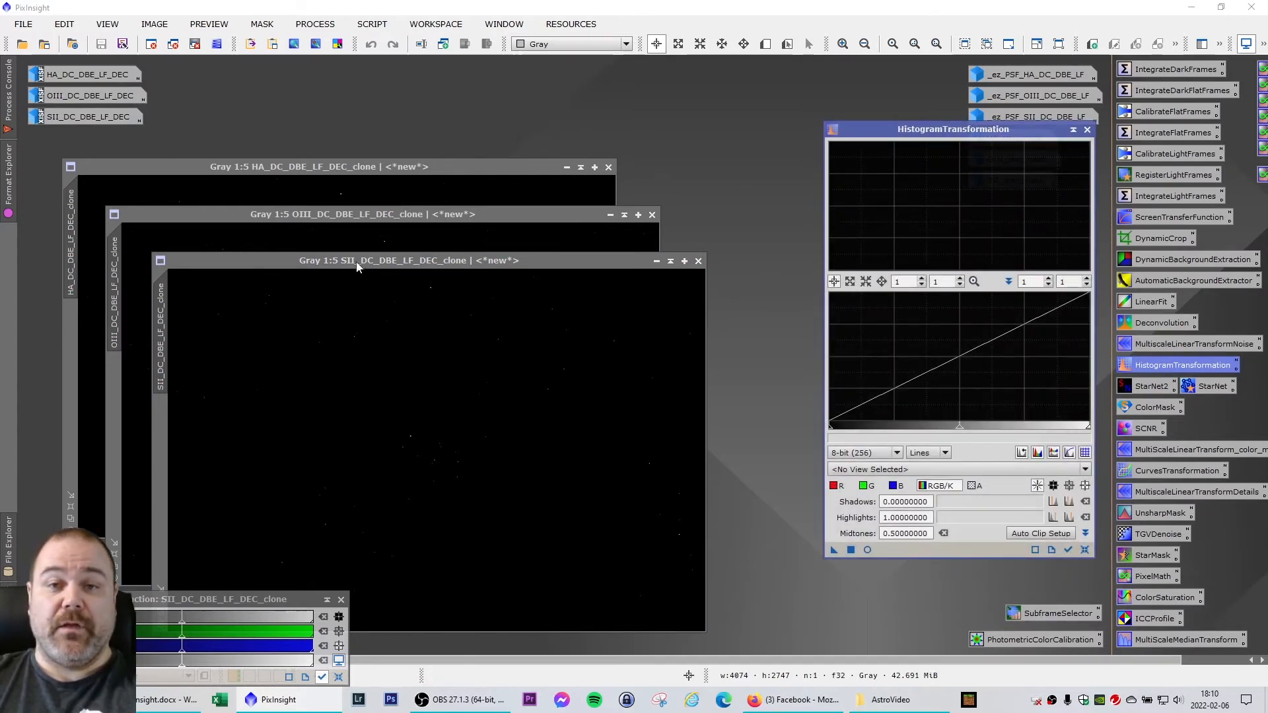
{"action": "left_click_drag", "start_coordinate": [325, 166], "coordinate": [396, 168]}
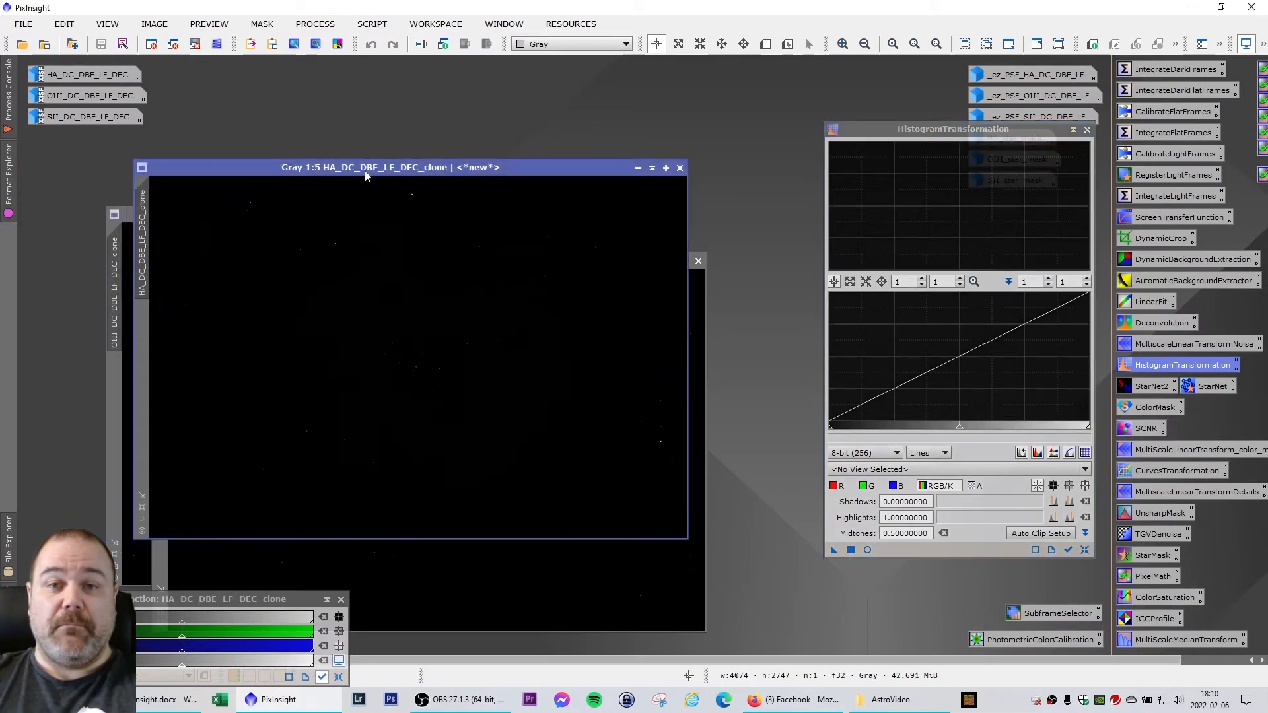
{"action": "left_click", "coordinate": [337, 674]}
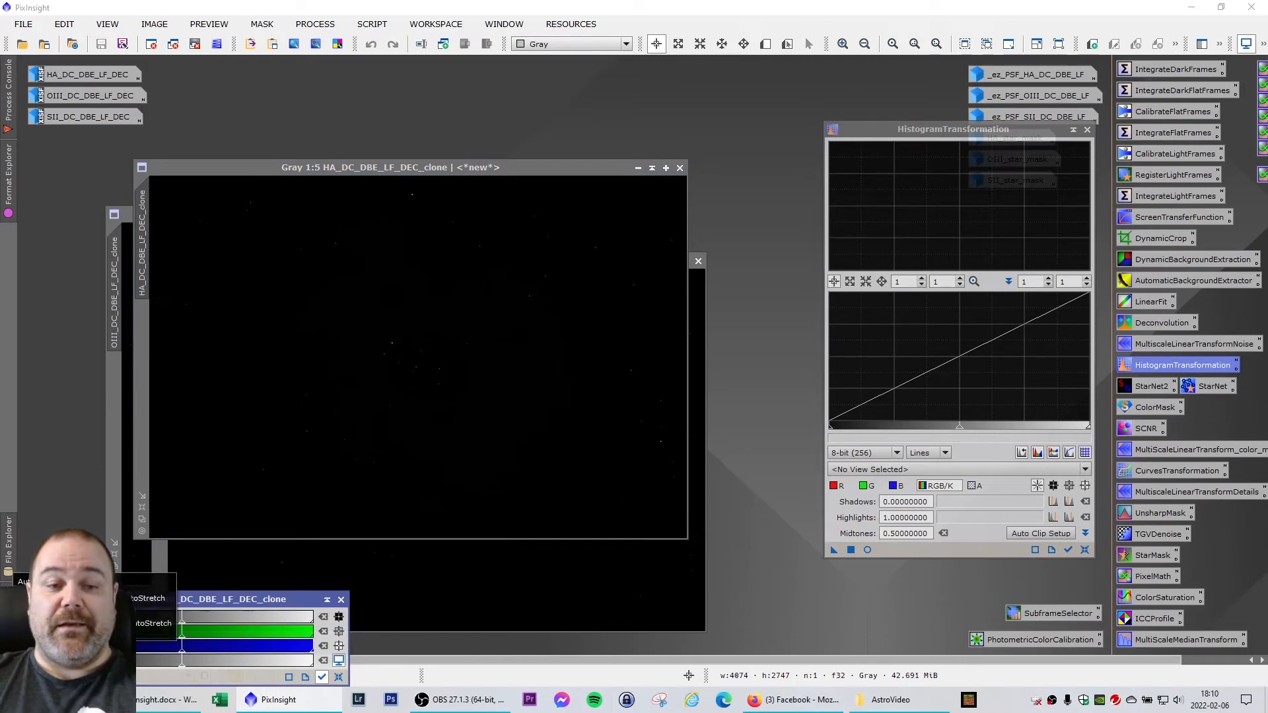
{"action": "key", "text": "ctrl+a"}
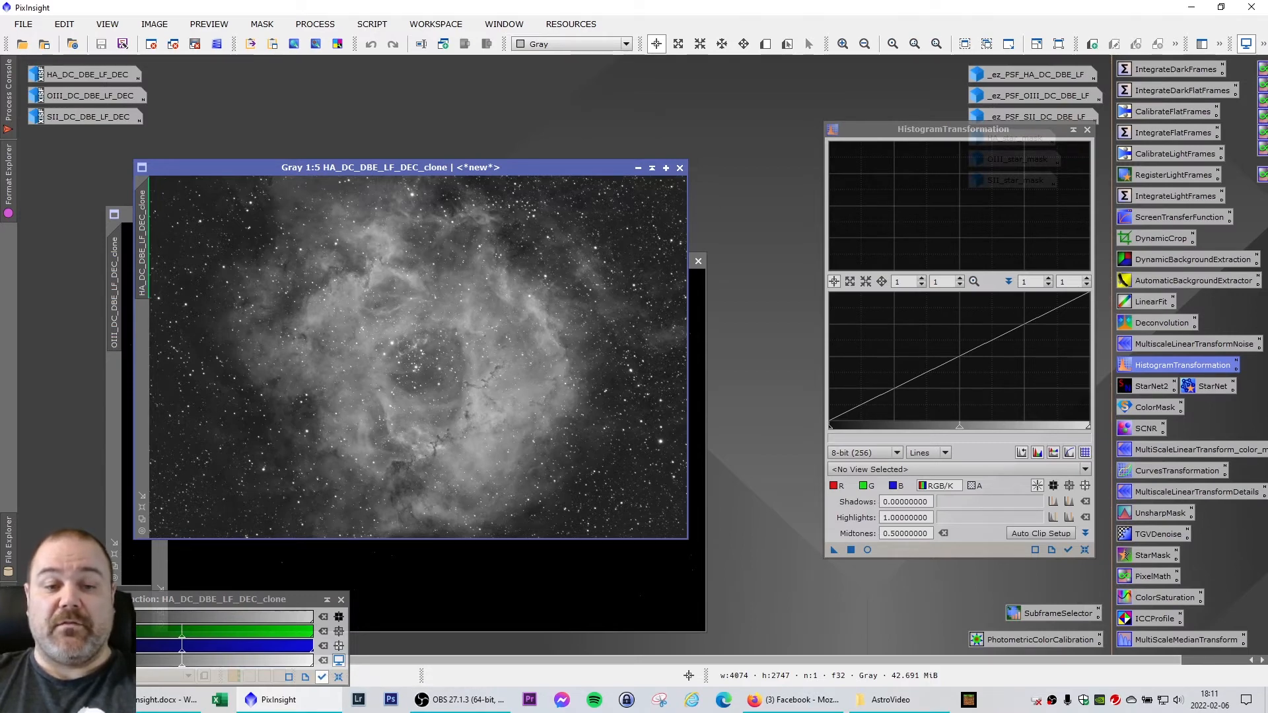
Transfer the HA clone's screen stretch to HistogramTransformation and apply it to the HA clone
{"action": "left_click_drag", "start_coordinate": [136, 676], "coordinate": [484, 516]}
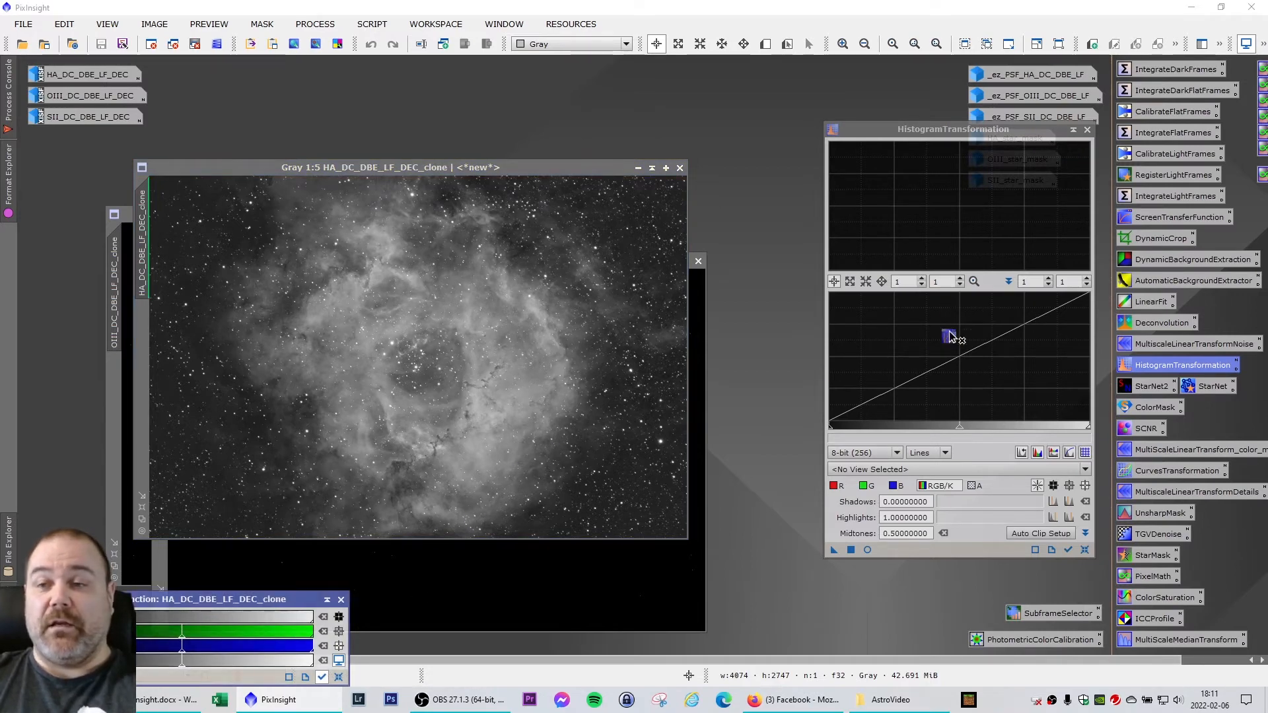
{"action": "left_click_drag", "start_coordinate": [951, 338], "coordinate": [930, 554]}
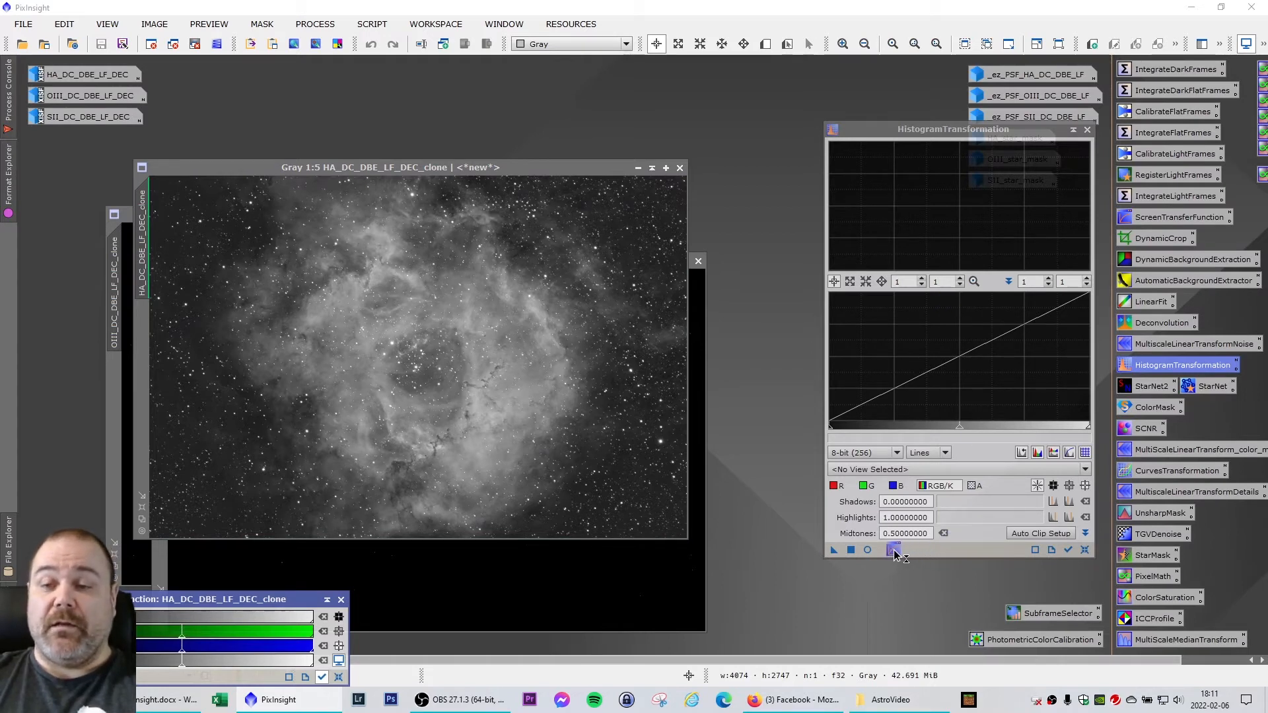
{"action": "left_click_drag", "start_coordinate": [883, 552], "coordinate": [920, 554]}
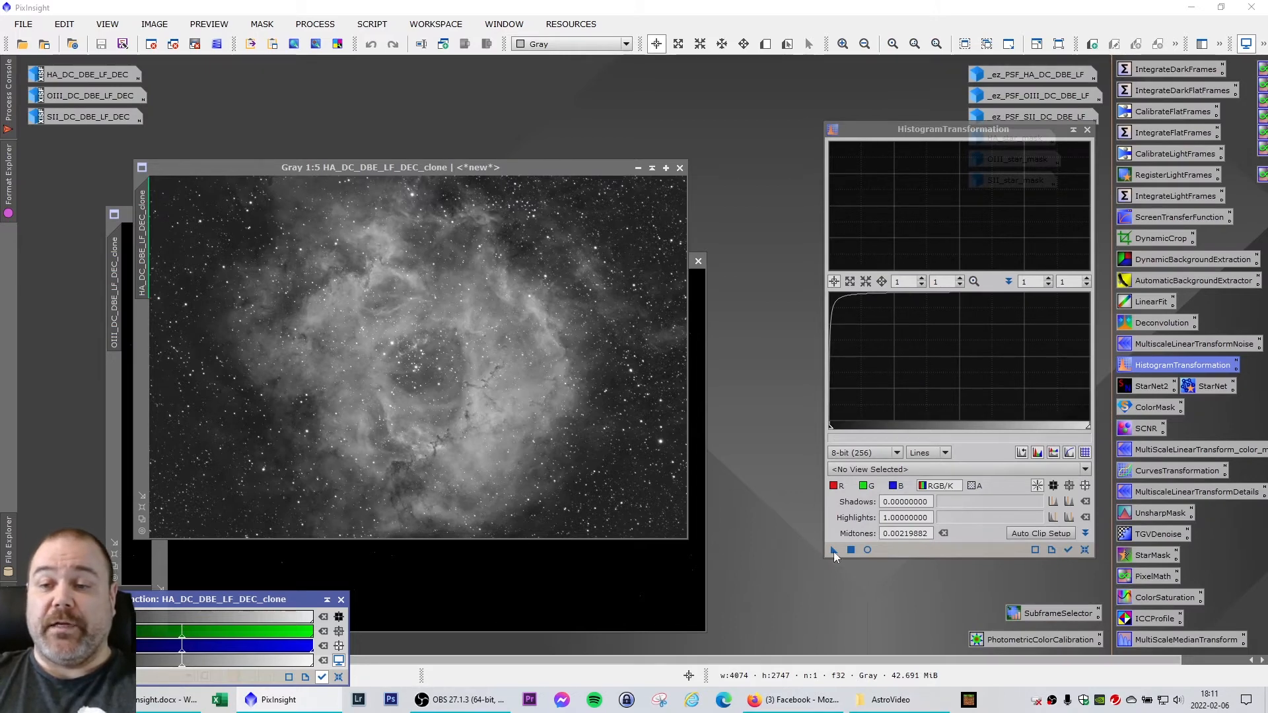
{"action": "left_click_drag", "start_coordinate": [834, 553], "coordinate": [475, 273]}
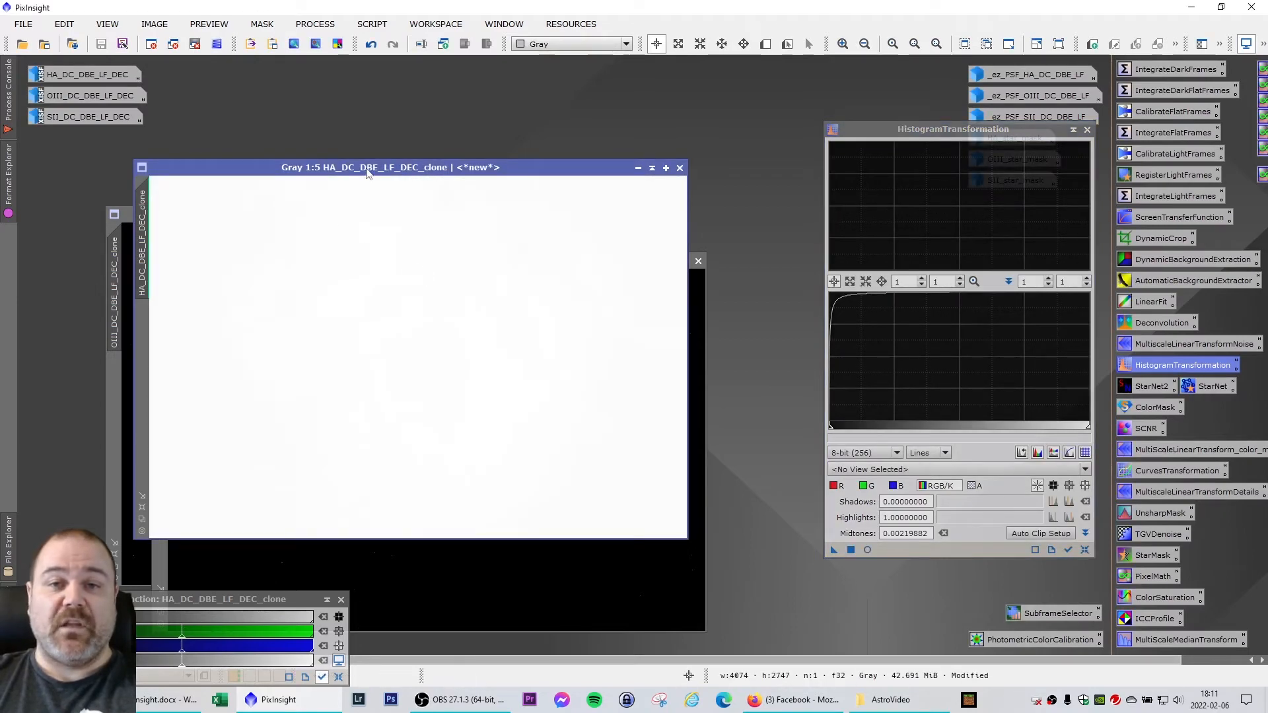
Reset the HA clone's screen stretch and park the image as an icon beside the original image icons
{"action": "left_click_drag", "start_coordinate": [367, 170], "coordinate": [304, 174]}
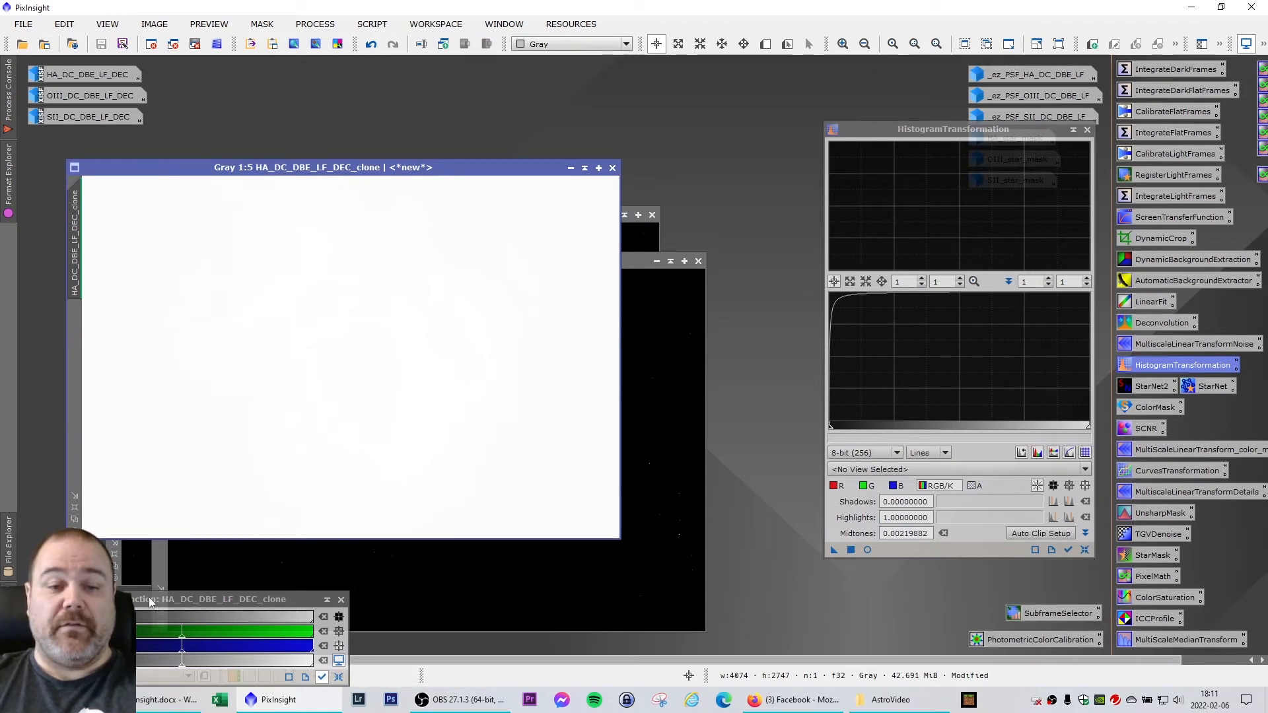
{"action": "left_click", "coordinate": [338, 677]}
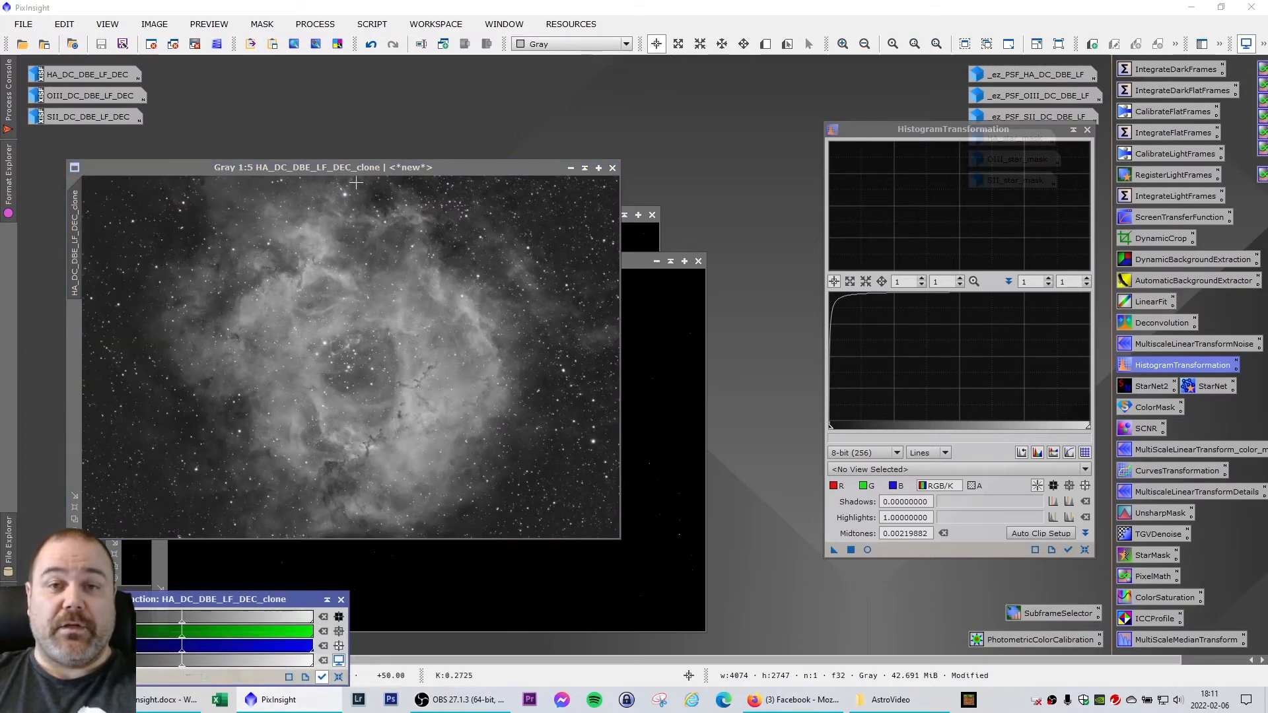
{"action": "mouse_move", "coordinate": [319, 169]}
{"action": "left_mouse_down"}
{"action": "mouse_move", "coordinate": [387, 124]}
{"action": "mouse_move", "coordinate": [391, 134]}
{"action": "left_mouse_up"}
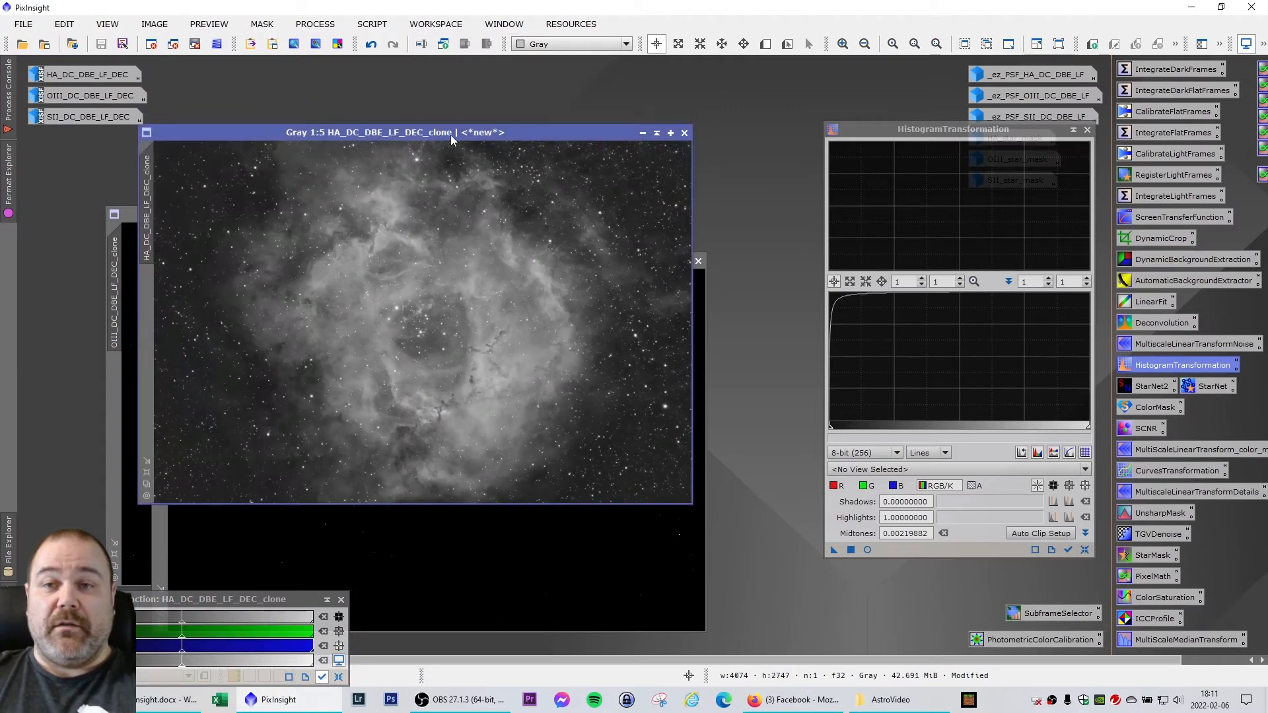
{"action": "left_click", "coordinate": [643, 133]}
{"action": "mouse_move", "coordinate": [463, 325]}
{"action": "left_mouse_down"}
{"action": "mouse_move", "coordinate": [335, 114]}
{"action": "mouse_move", "coordinate": [237, 77]}
{"action": "left_mouse_up"}
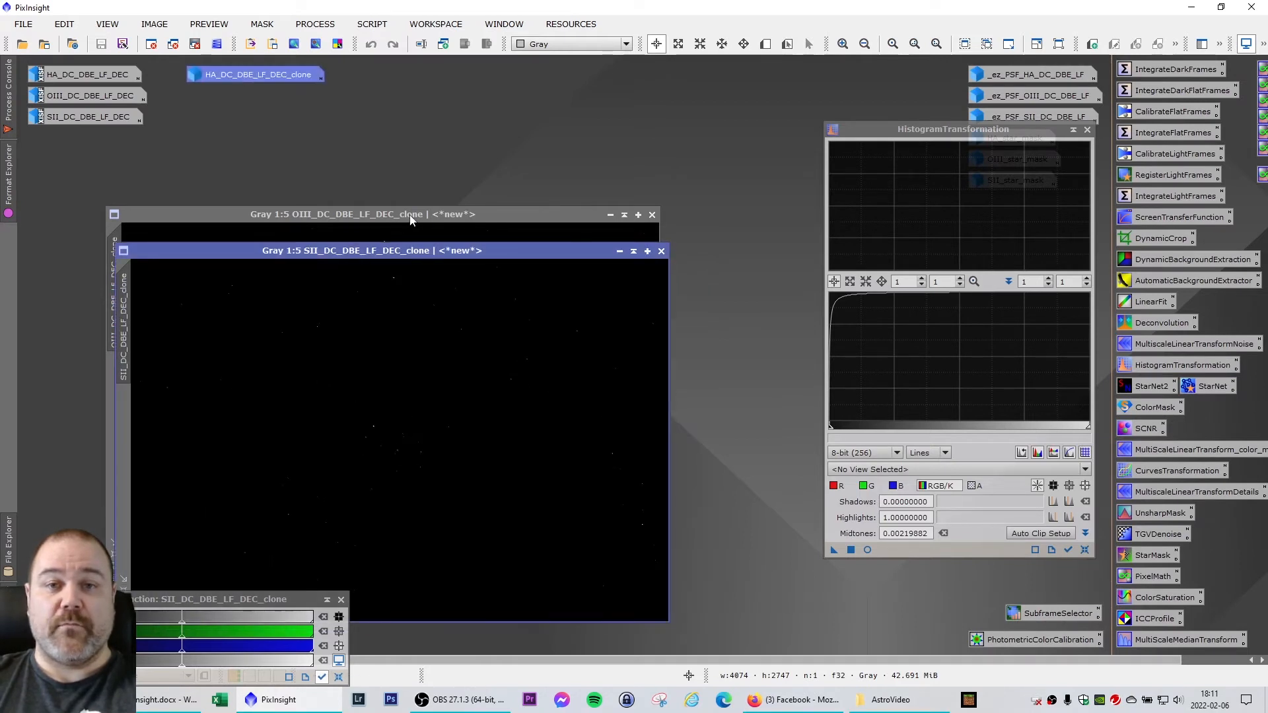
Stretch the OIII clone permanently by applying its automatic screen stretch through a freshly reset HistogramTransformation
{"action": "left_click", "coordinate": [408, 218]}
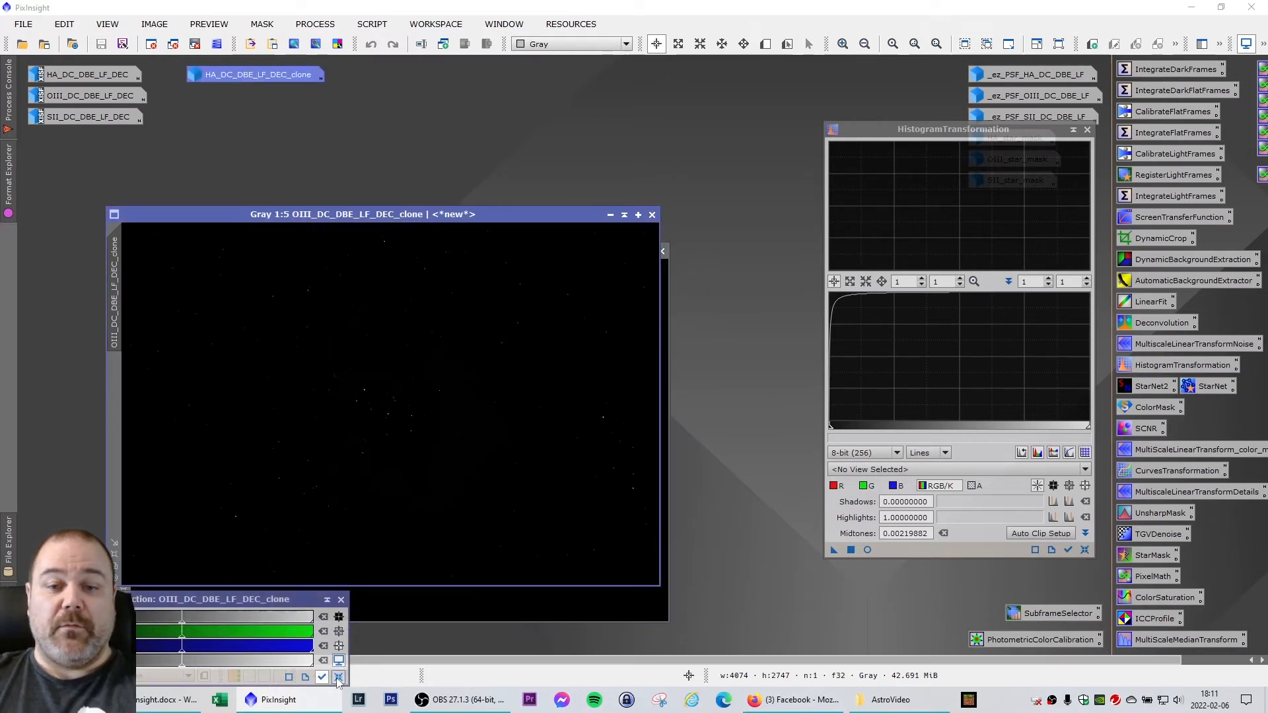
{"action": "left_click", "coordinate": [1085, 550]}
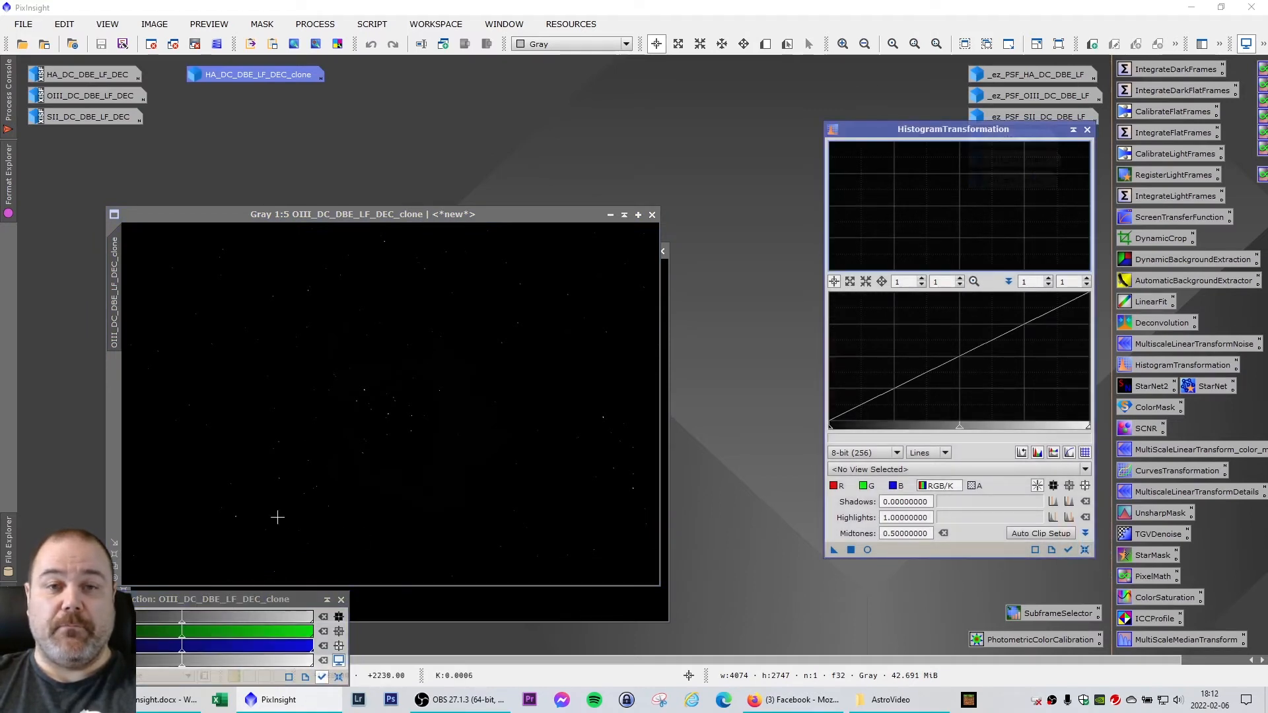
{"action": "left_click", "coordinate": [294, 270]}
{"action": "key", "text": "ctrl+a"}
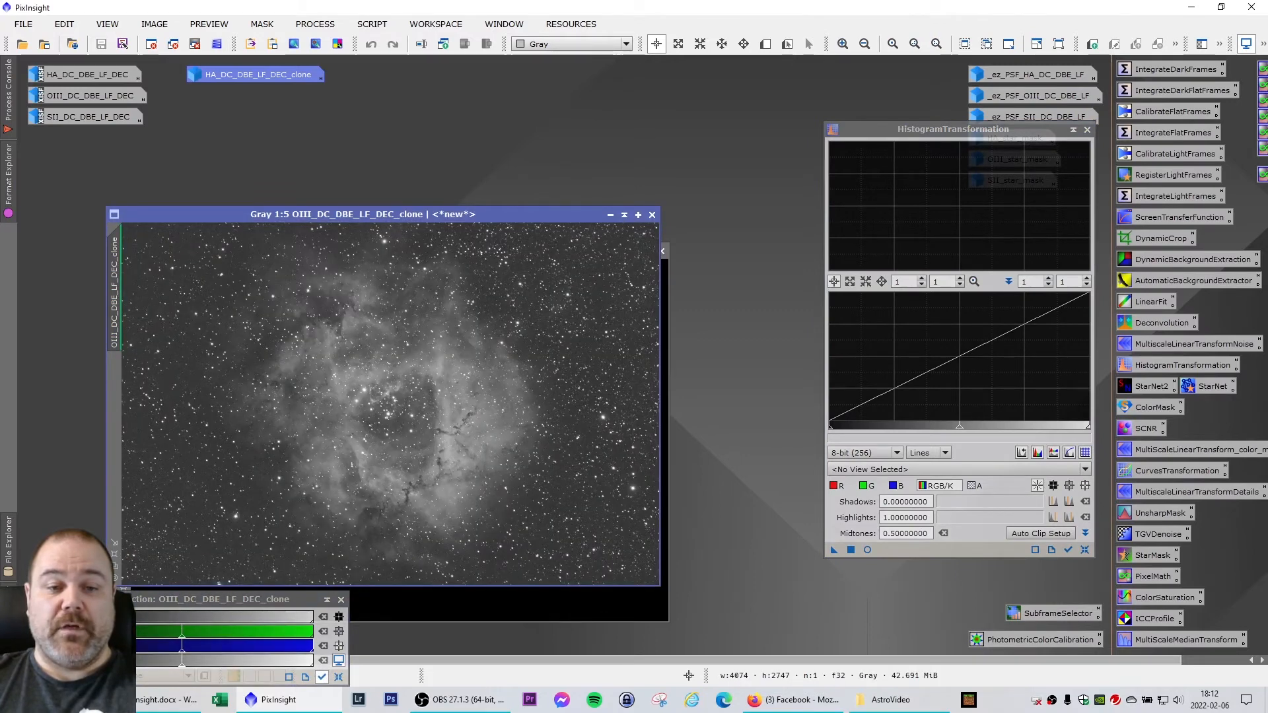
{"action": "left_click_drag", "start_coordinate": [140, 676], "coordinate": [978, 555]}
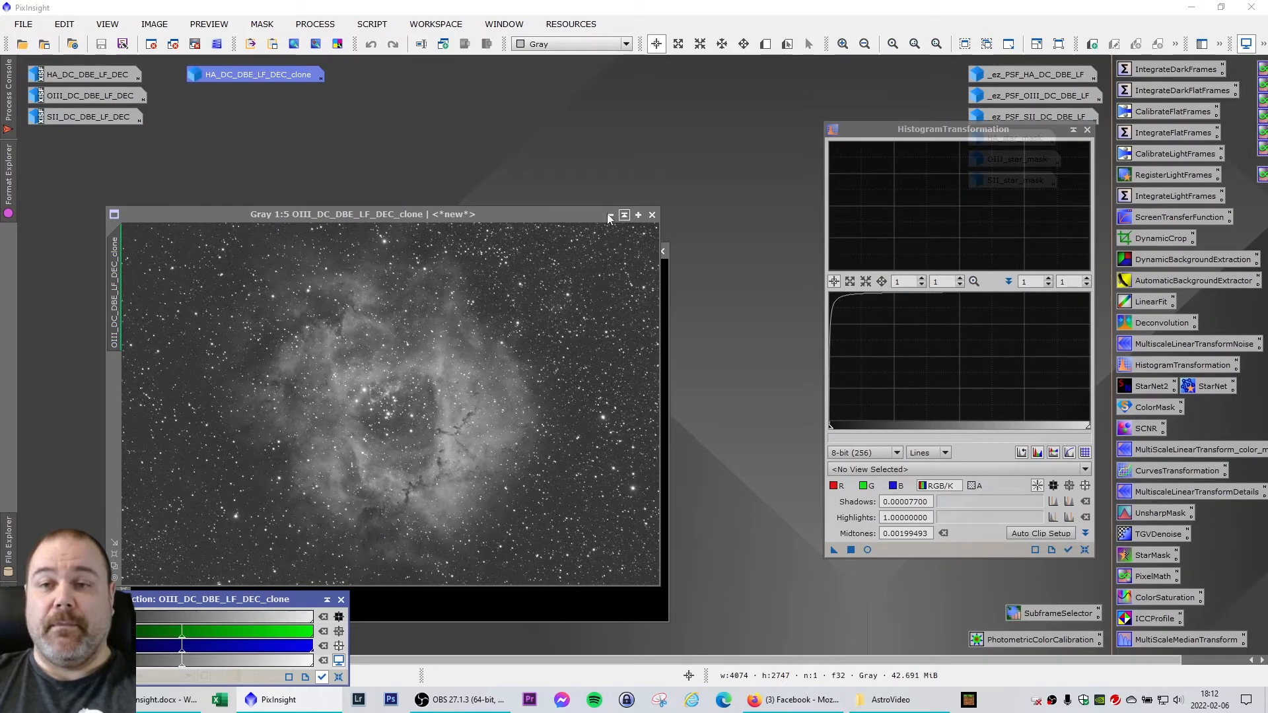
{"action": "left_click_drag", "start_coordinate": [833, 550], "coordinate": [597, 357]}
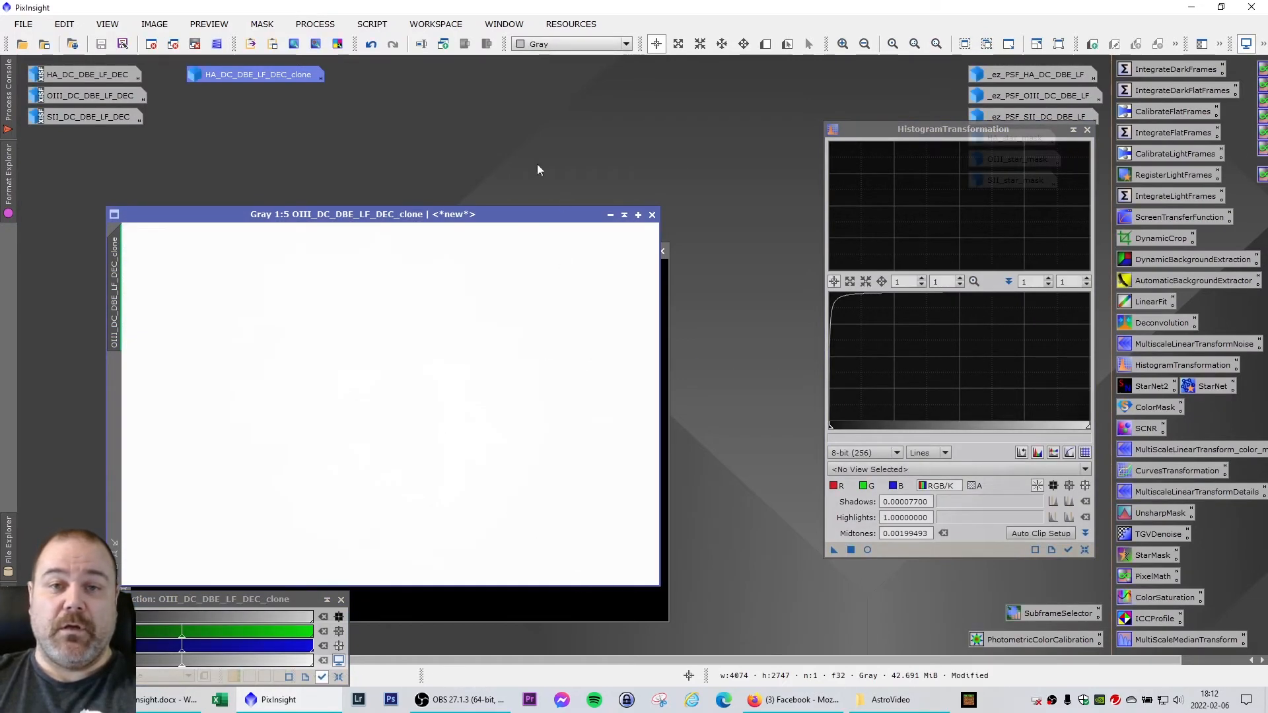
Reset the OIII clone's screen stretch and park the image as an icon below the HA clone's icon
{"action": "left_click_drag", "start_coordinate": [406, 214], "coordinate": [374, 204]}
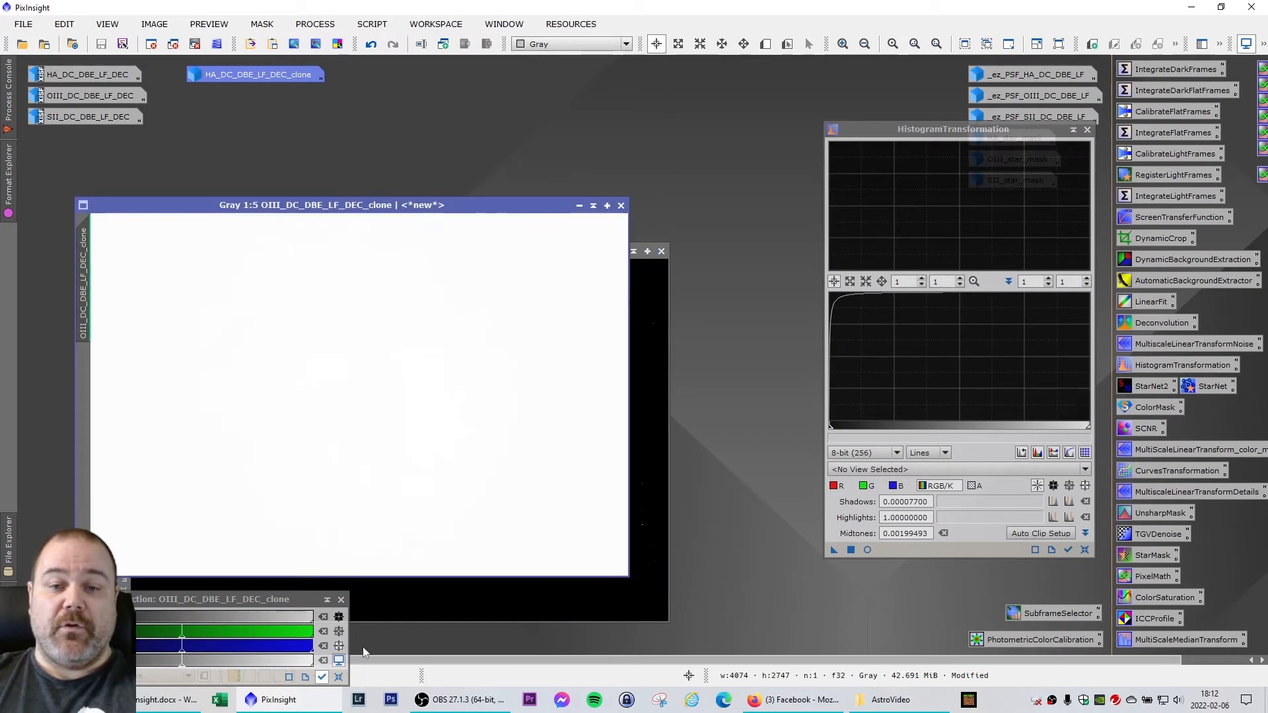
{"action": "left_click", "coordinate": [337, 677]}
{"action": "left_click", "coordinate": [579, 206]}
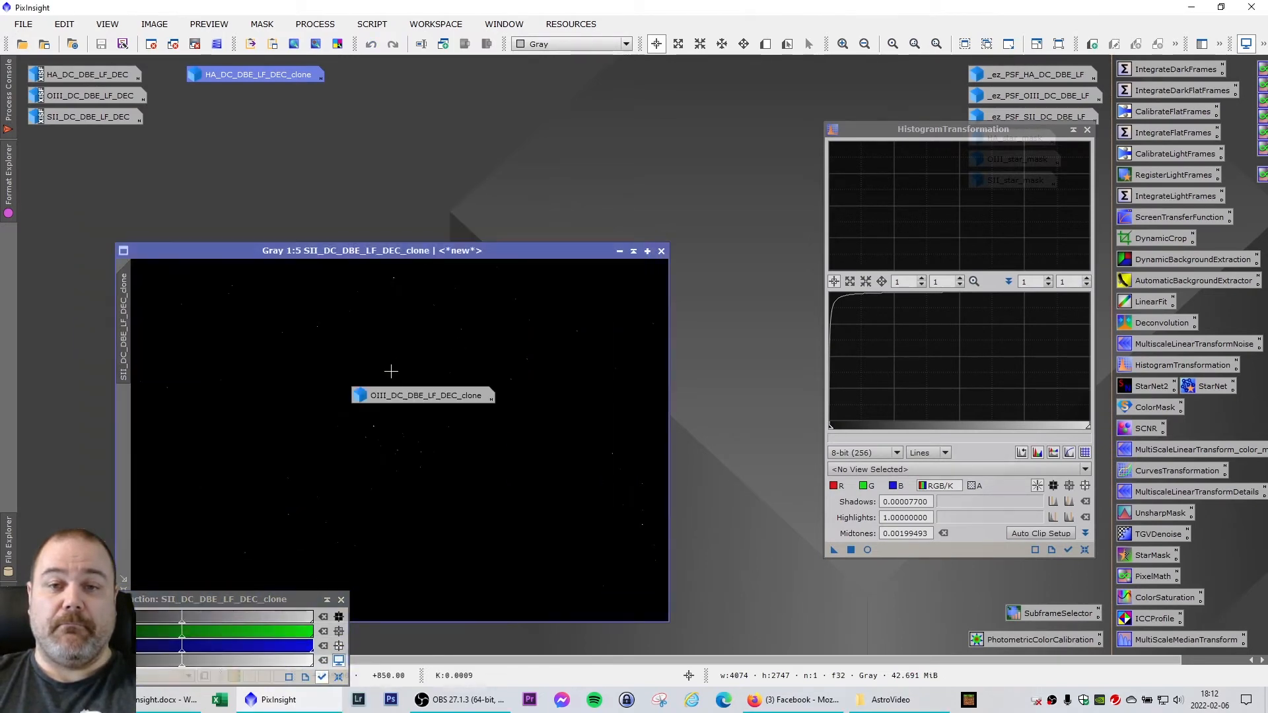
{"action": "left_click_drag", "start_coordinate": [363, 394], "coordinate": [221, 103]}
Stretch the SII clone permanently by applying its automatic screen stretch through a freshly reset HistogramTransformation
{"action": "left_click_drag", "start_coordinate": [348, 255], "coordinate": [307, 211]}
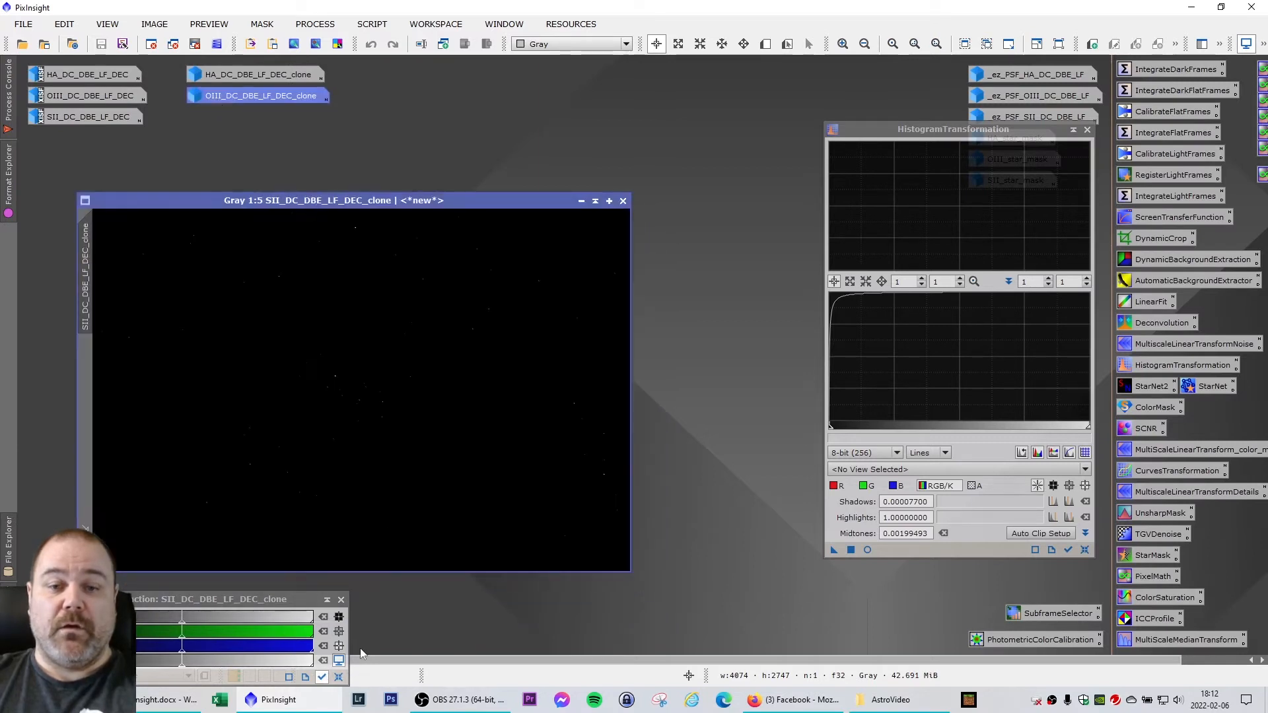
{"action": "left_click", "coordinate": [1085, 550]}
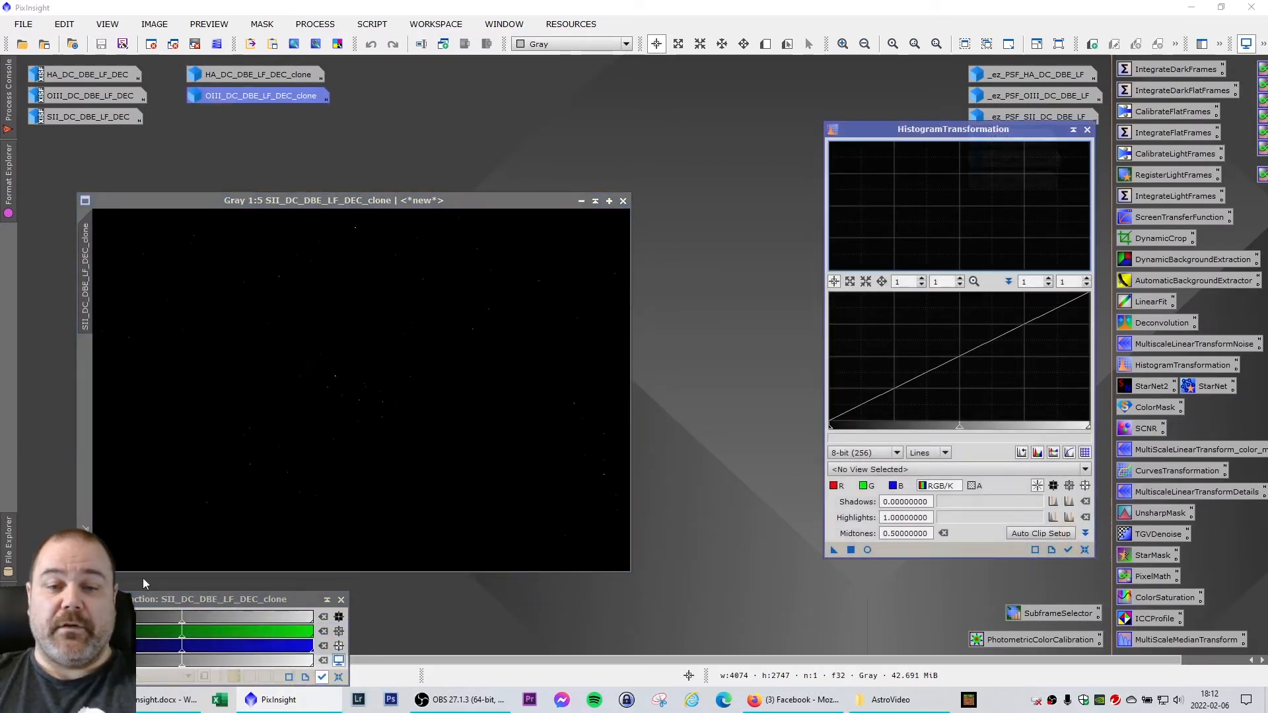
{"action": "left_click", "coordinate": [252, 200]}
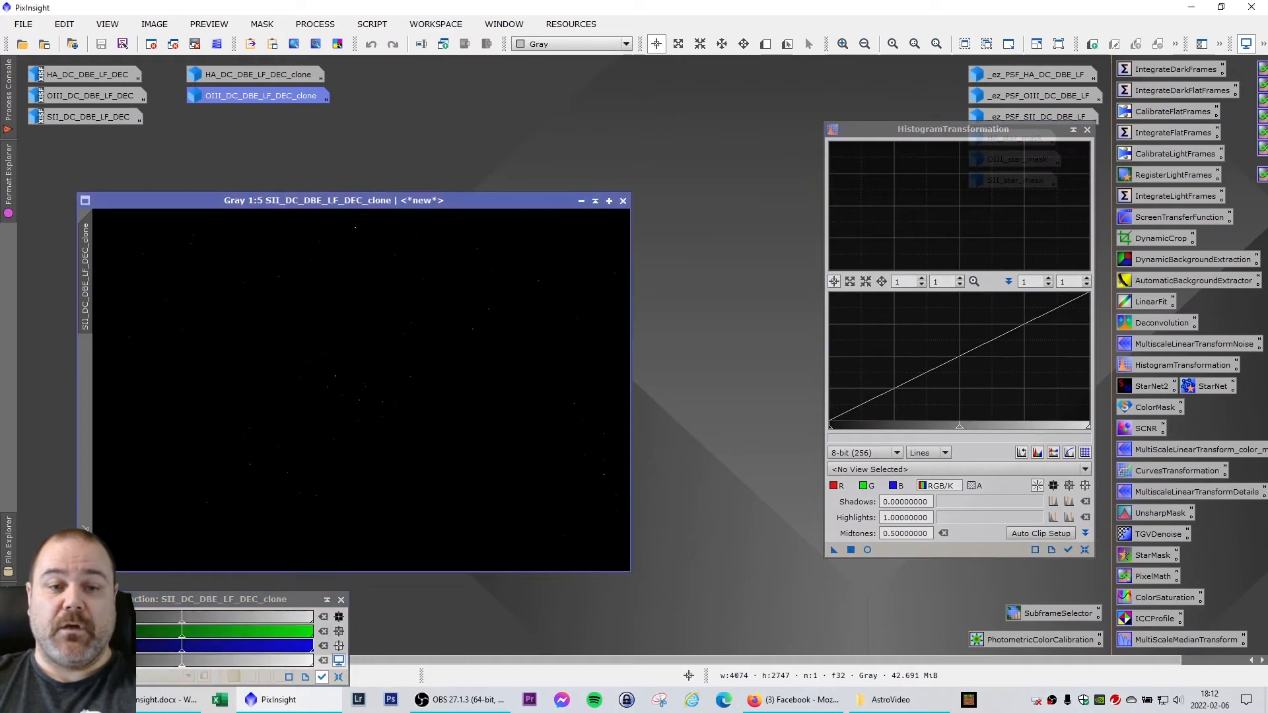
{"action": "key", "text": "ctrl+a"}
{"action": "left_click", "coordinate": [268, 617]}
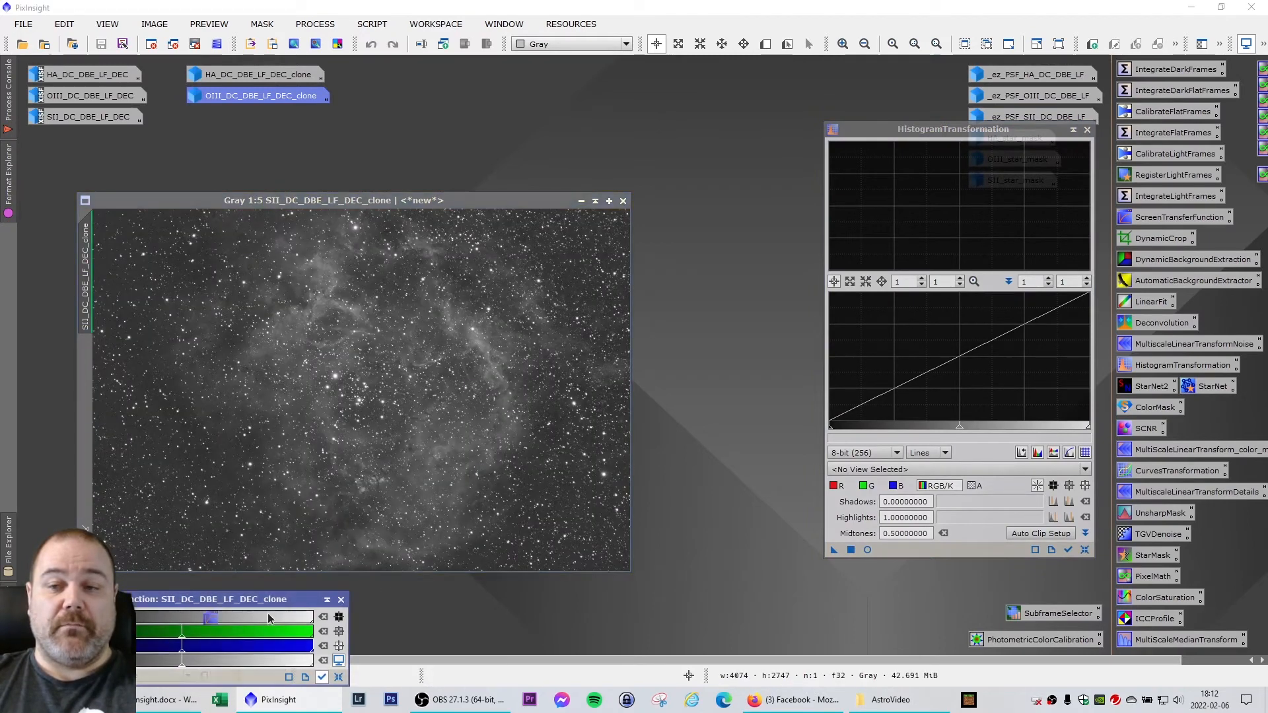
{"action": "left_click_drag", "start_coordinate": [913, 560], "coordinate": [914, 558]}
{"action": "left_click_drag", "start_coordinate": [833, 550], "coordinate": [471, 404]}
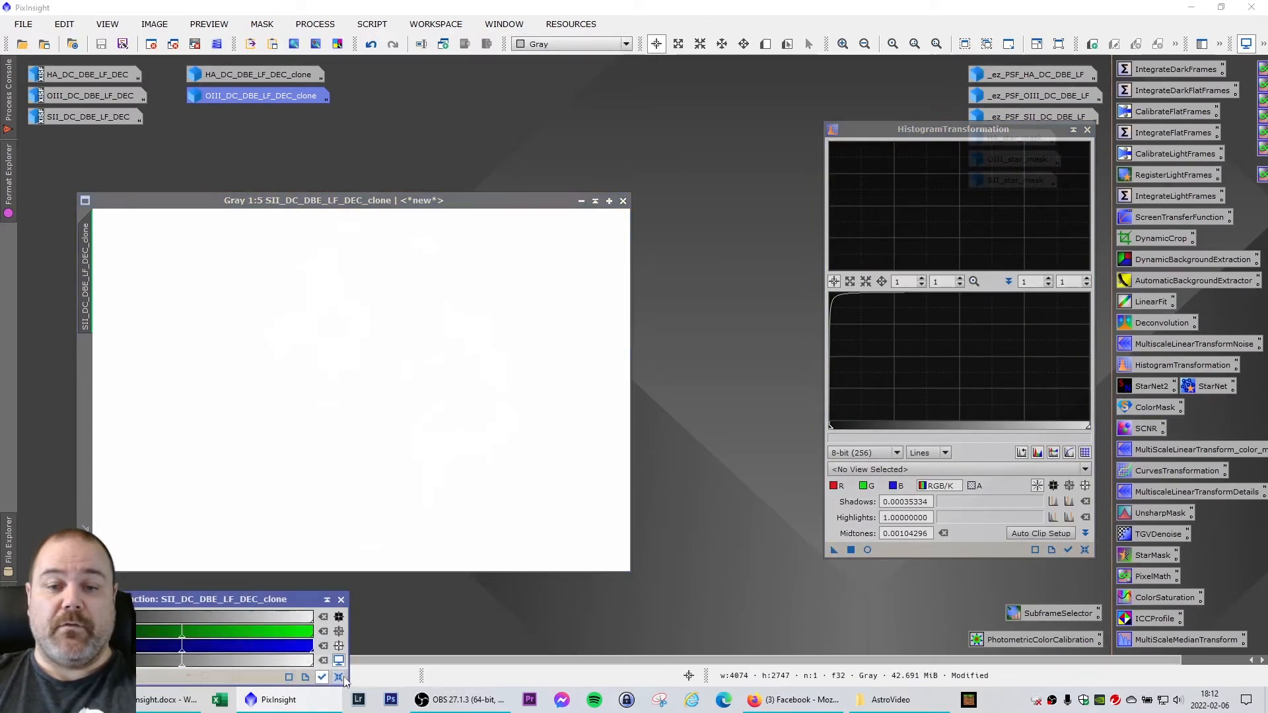
Reset the SII clone's screen stretch and park the image as an icon below the OIII clone's icon
{"action": "left_click", "coordinate": [338, 677]}
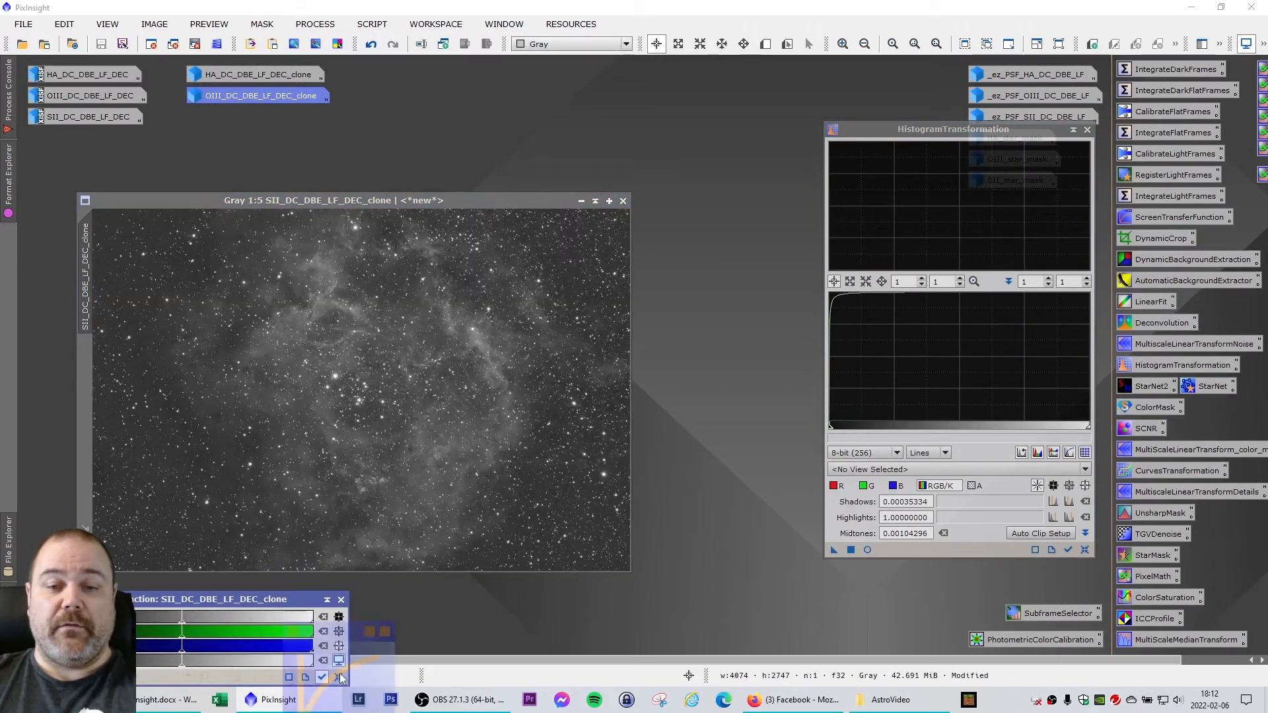
{"action": "left_click", "coordinate": [595, 202]}
{"action": "mouse_move", "coordinate": [405, 390]}
{"action": "left_mouse_down"}
{"action": "mouse_move", "coordinate": [362, 362]}
{"action": "mouse_move", "coordinate": [247, 117]}
{"action": "left_mouse_up"}
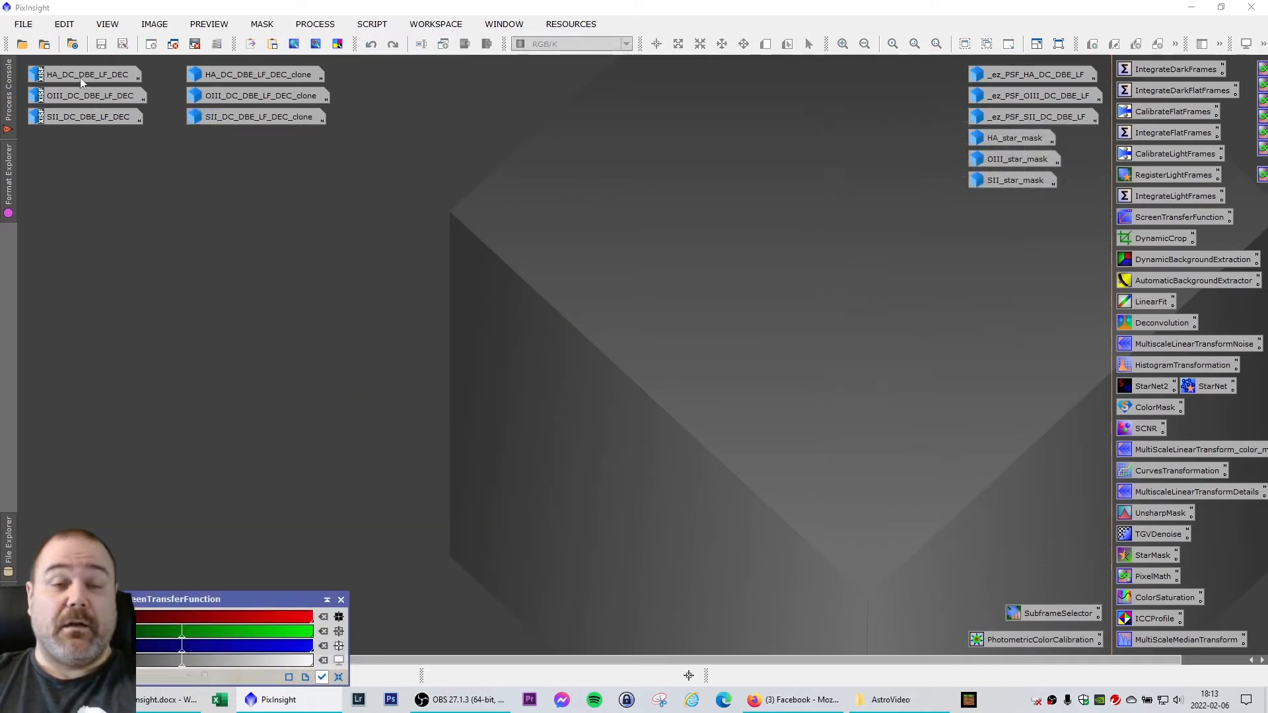
Open the linear HA image and its stretched clone, apply the clone as a mask on the linear image, and minimize the clone
{"action": "double_click", "coordinate": [79, 75]}
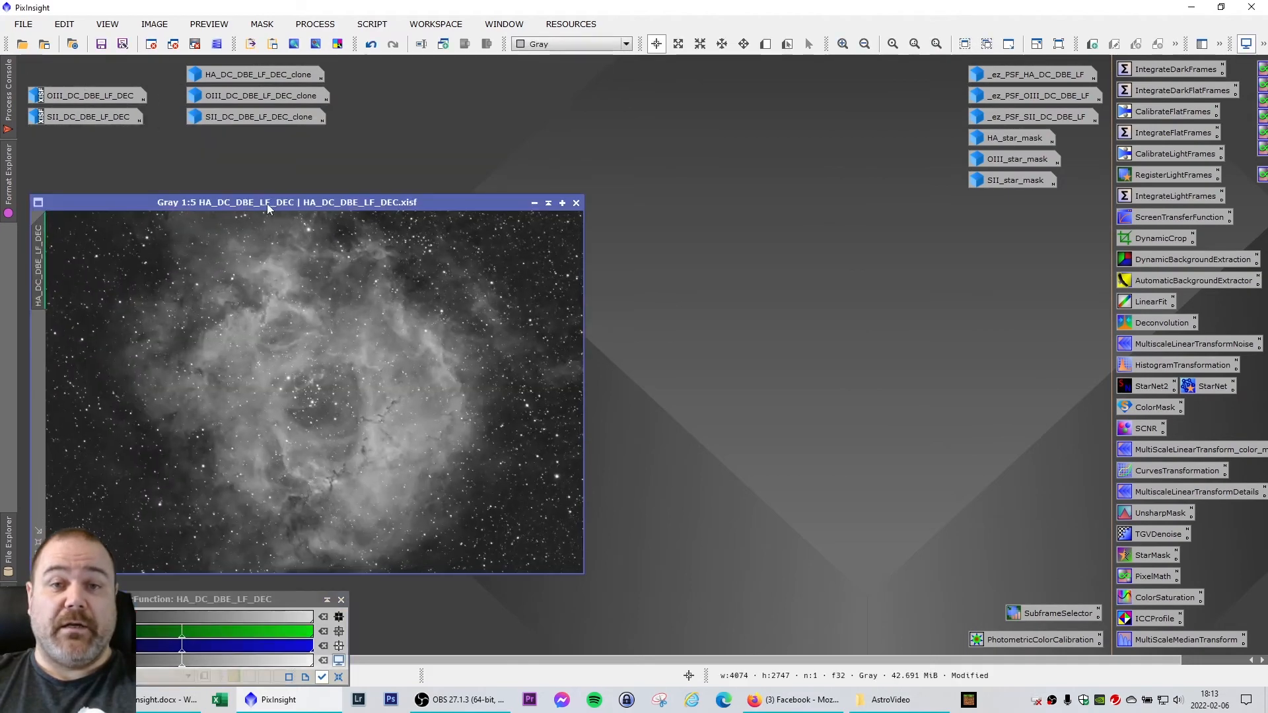
{"action": "left_click_drag", "start_coordinate": [267, 204], "coordinate": [263, 185]}
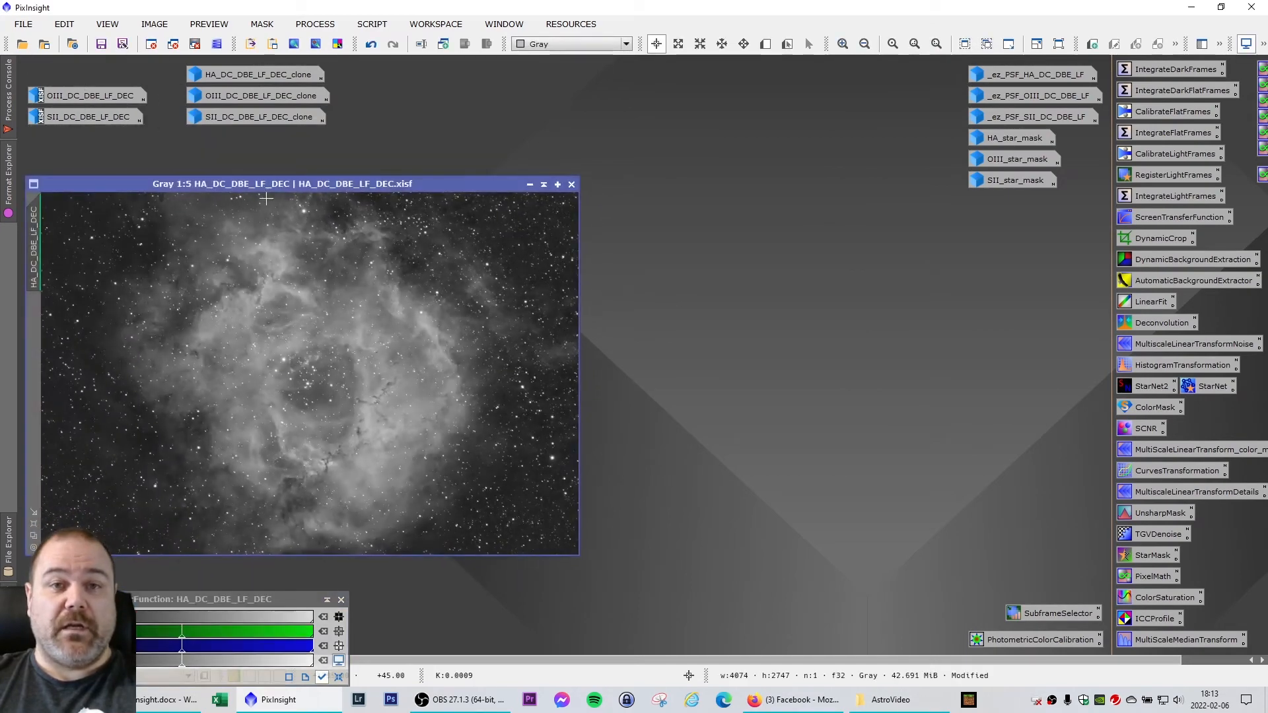
{"action": "double_click", "coordinate": [263, 74]}
{"action": "left_click_drag", "start_coordinate": [372, 137], "coordinate": [853, 210]}
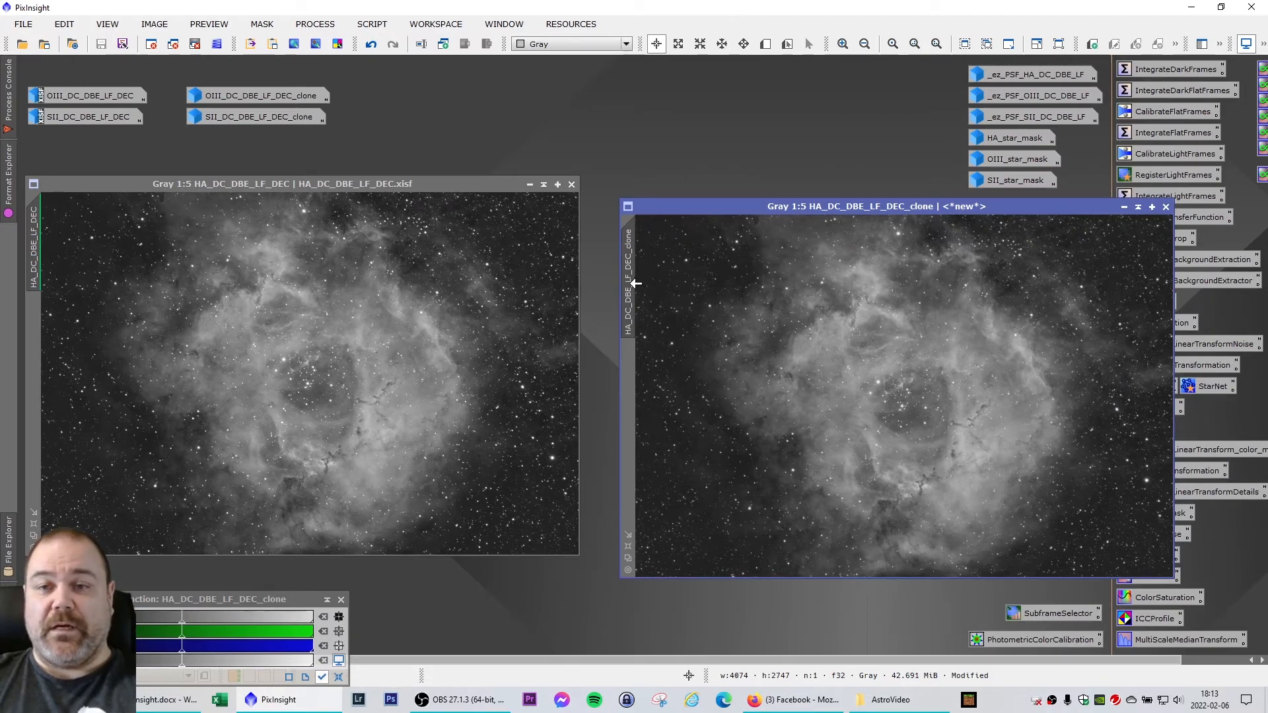
{"action": "mouse_move", "coordinate": [635, 283]}
{"action": "left_mouse_down"}
{"action": "mouse_move", "coordinate": [683, 324]}
{"action": "mouse_move", "coordinate": [323, 323]}
{"action": "mouse_move", "coordinate": [70, 334]}
{"action": "mouse_move", "coordinate": [30, 354]}
{"action": "left_mouse_up"}
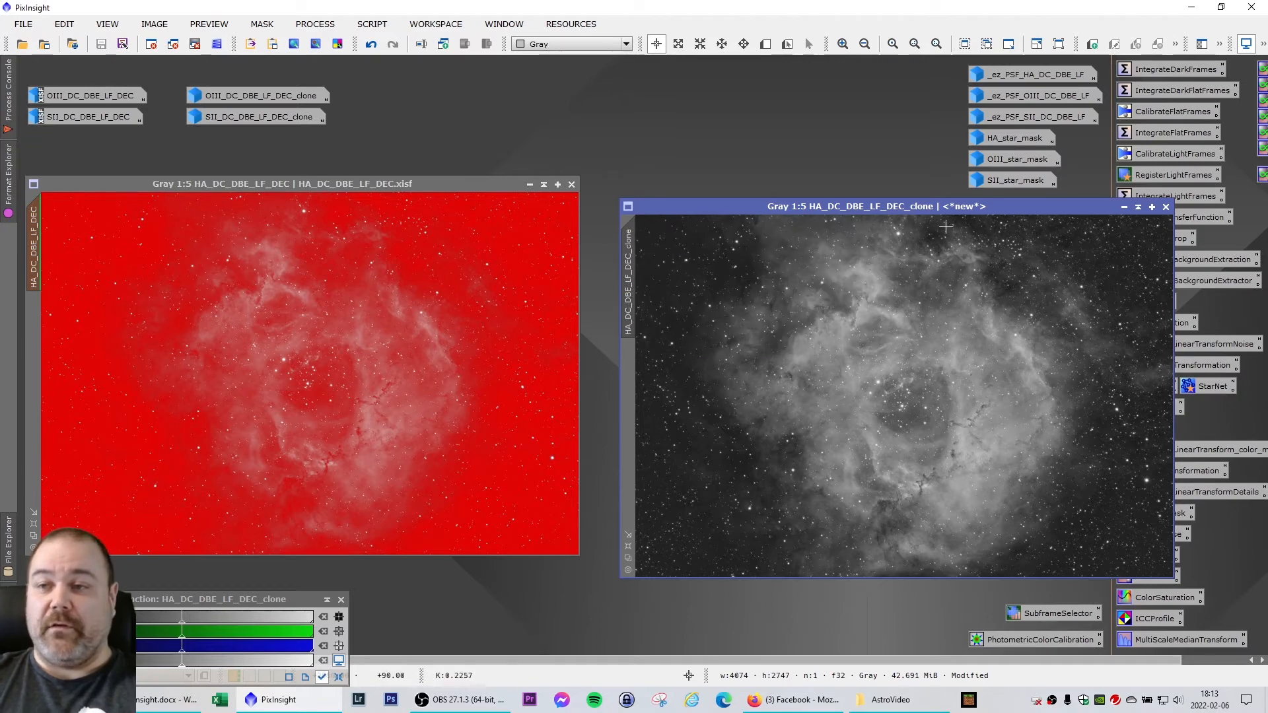
{"action": "left_click", "coordinate": [1125, 208]}
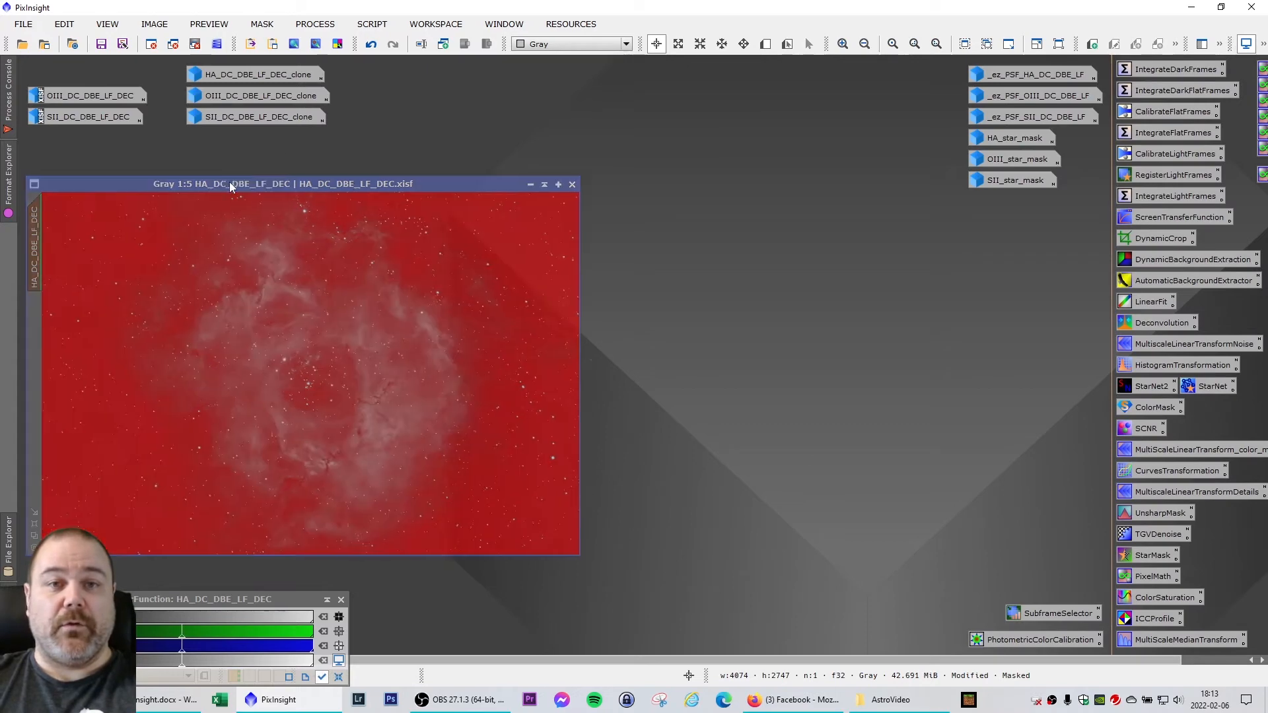
Invert the mask on the linear HA image and hide its overlay while keeping the mask enabled
{"action": "left_click_drag", "start_coordinate": [229, 182], "coordinate": [238, 164]}
{"action": "left_click", "coordinate": [261, 24]}
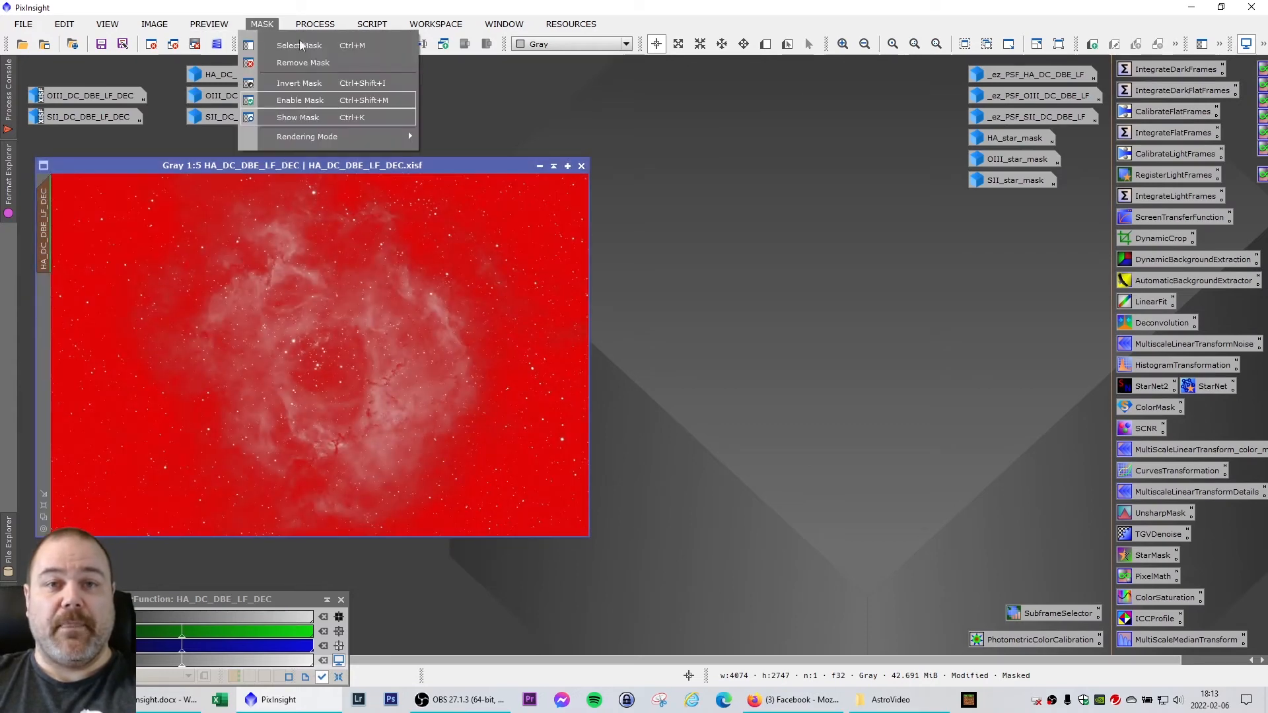
{"action": "left_click", "coordinate": [295, 83]}
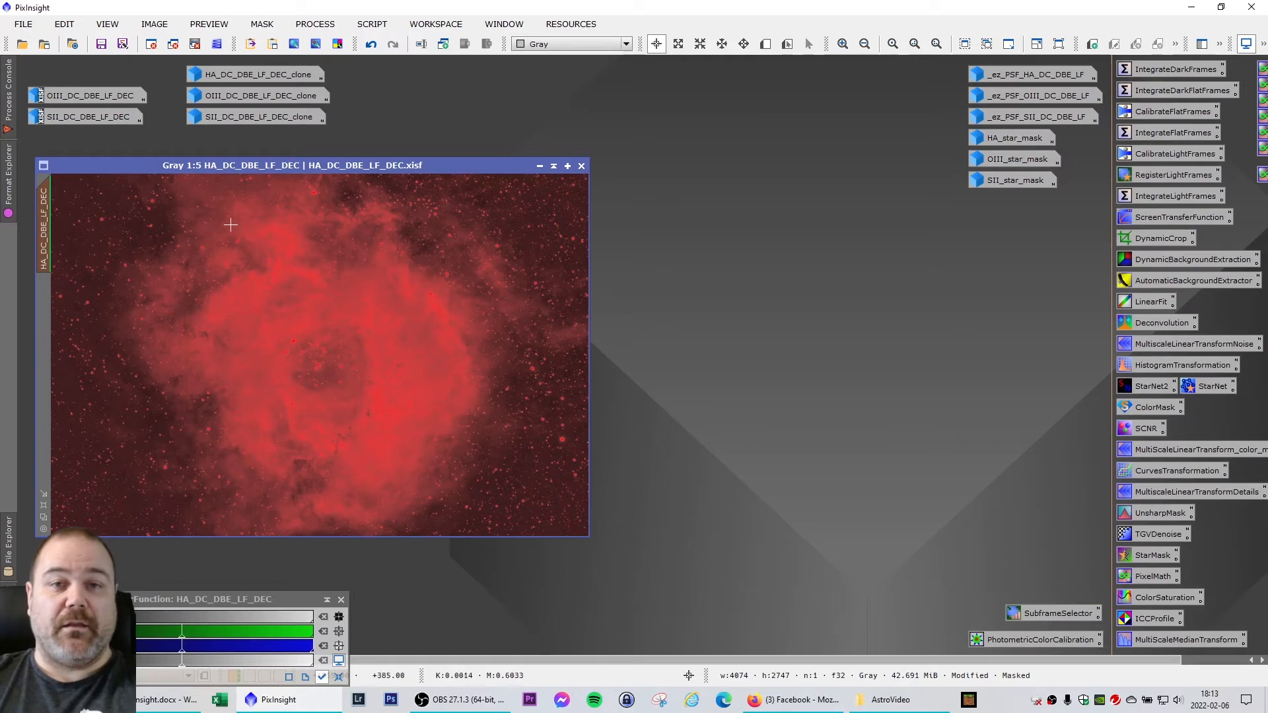
{"action": "left_click_drag", "start_coordinate": [260, 170], "coordinate": [266, 161]}
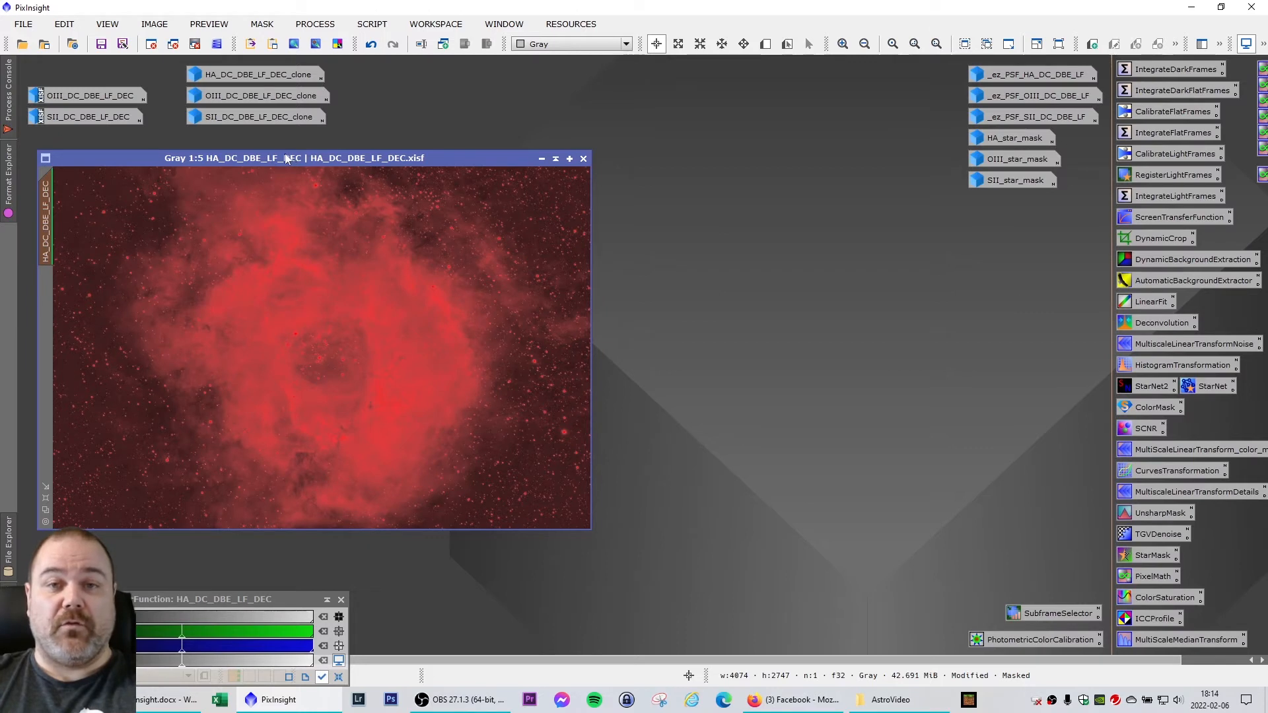
{"action": "left_click", "coordinate": [262, 24]}
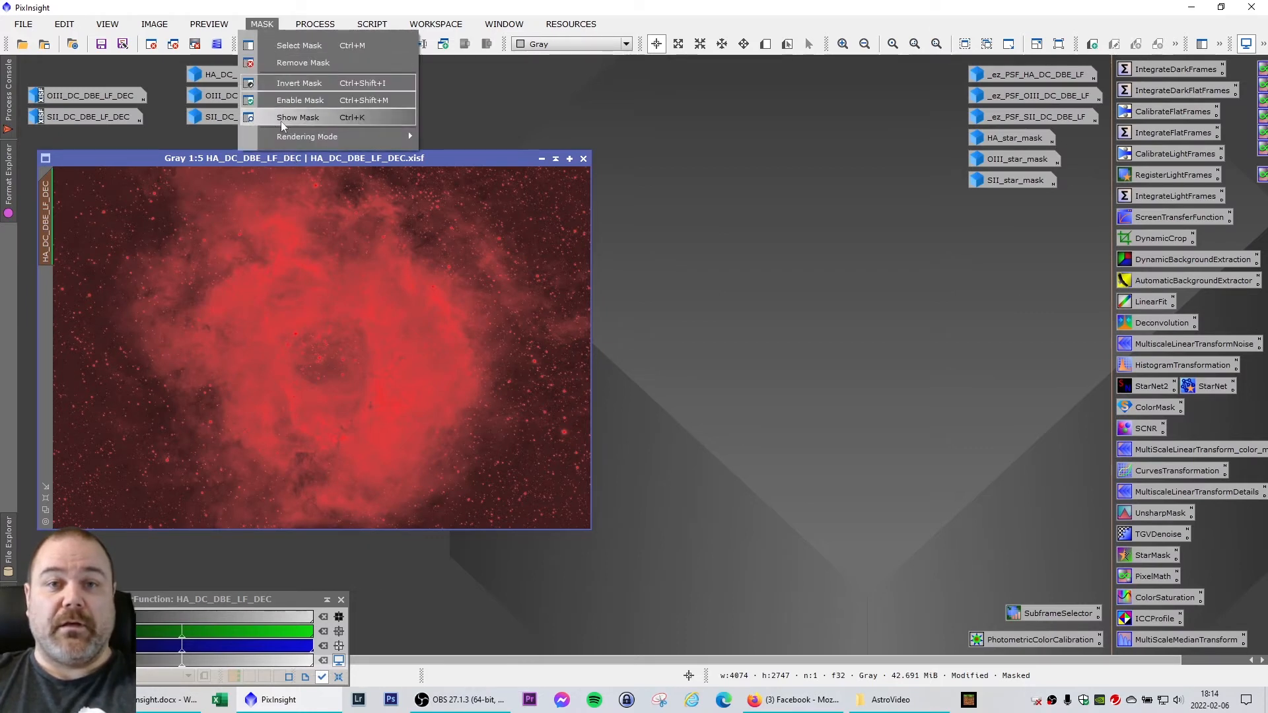
{"action": "left_click", "coordinate": [282, 120]}
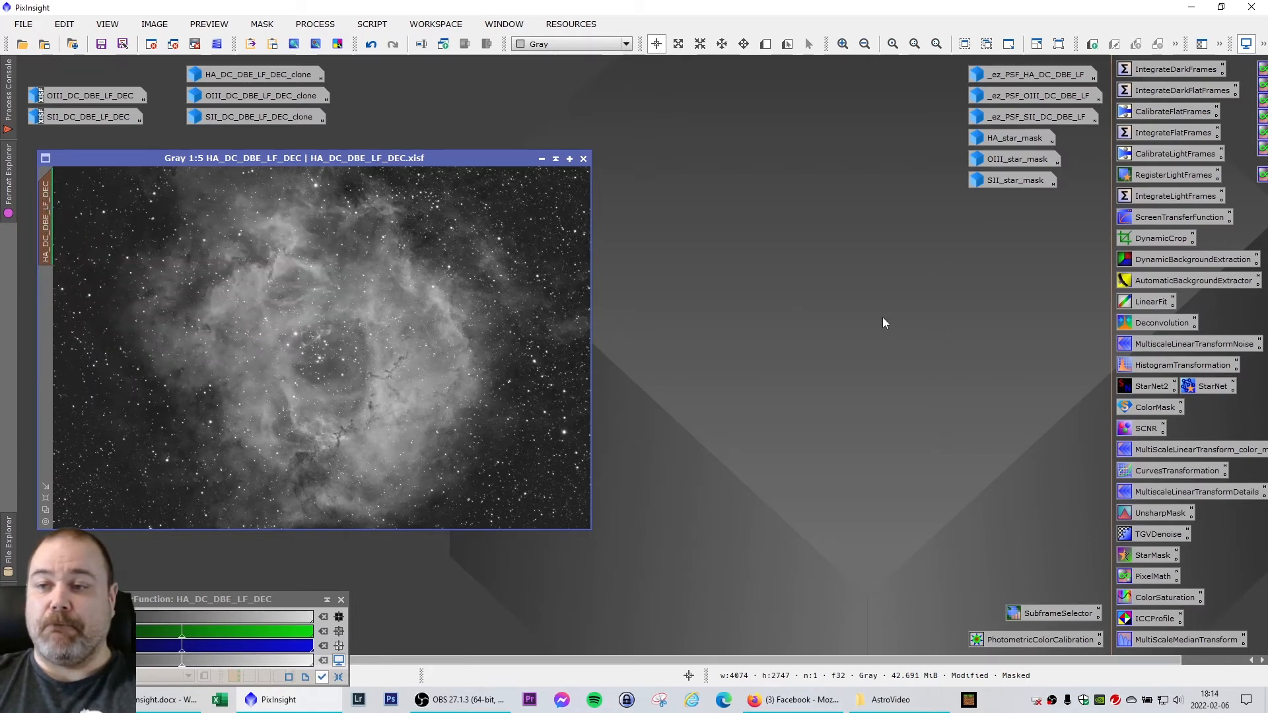
Open the saved MultiscaleLinearTransformNoise process and place its window beside the HA image
{"action": "double_click", "coordinate": [1150, 344]}
{"action": "left_click_drag", "start_coordinate": [949, 200], "coordinate": [804, 132]}
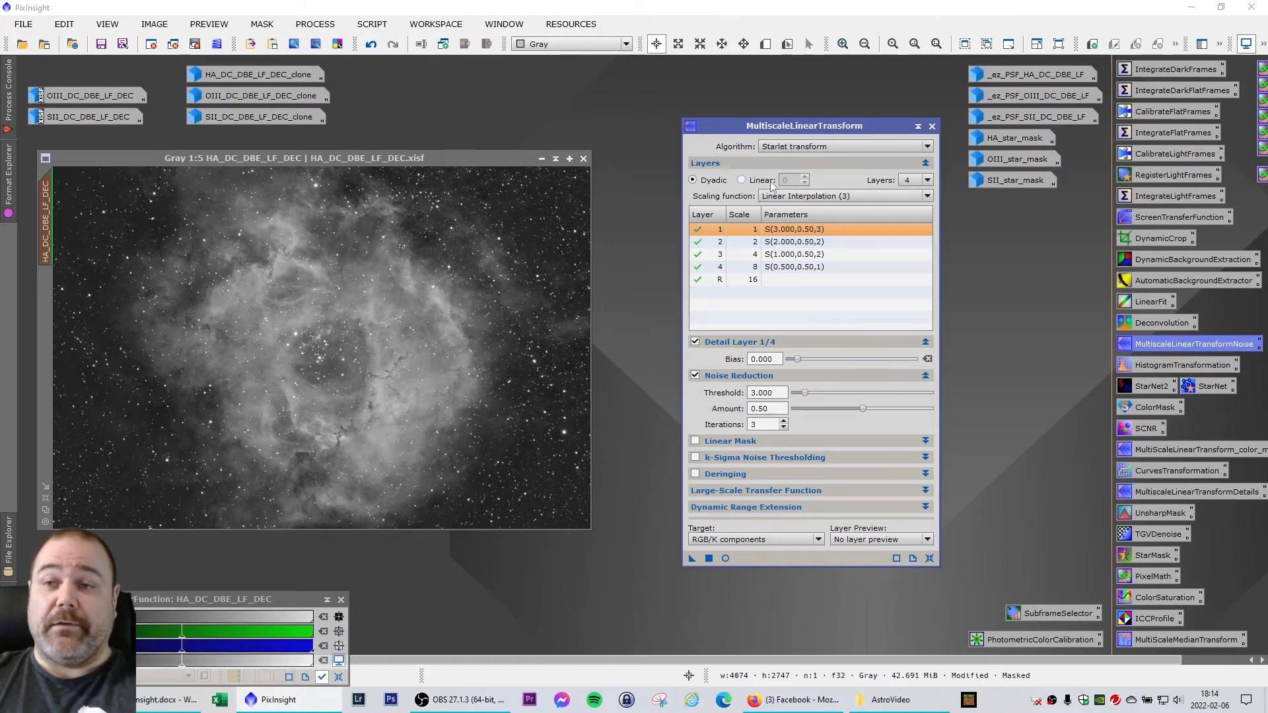
{"action": "mouse_move", "coordinate": [770, 180]}
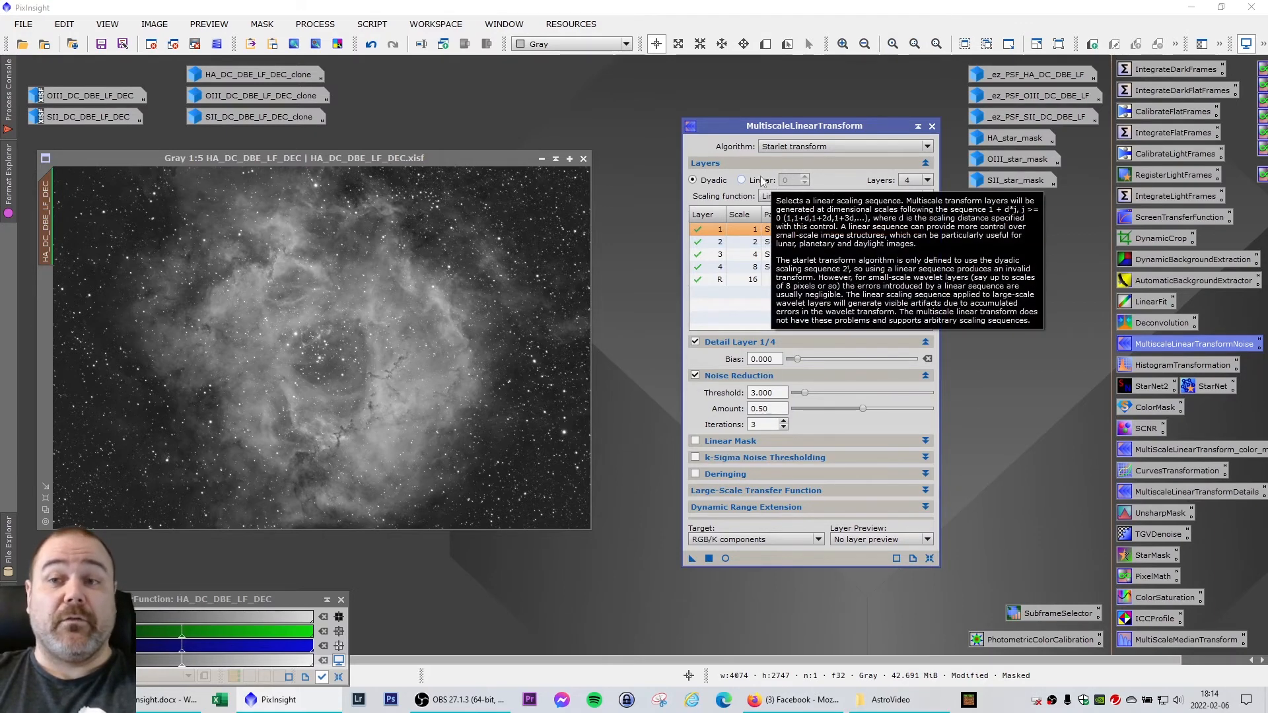
{"action": "left_click_drag", "start_coordinate": [766, 124], "coordinate": [767, 122]}
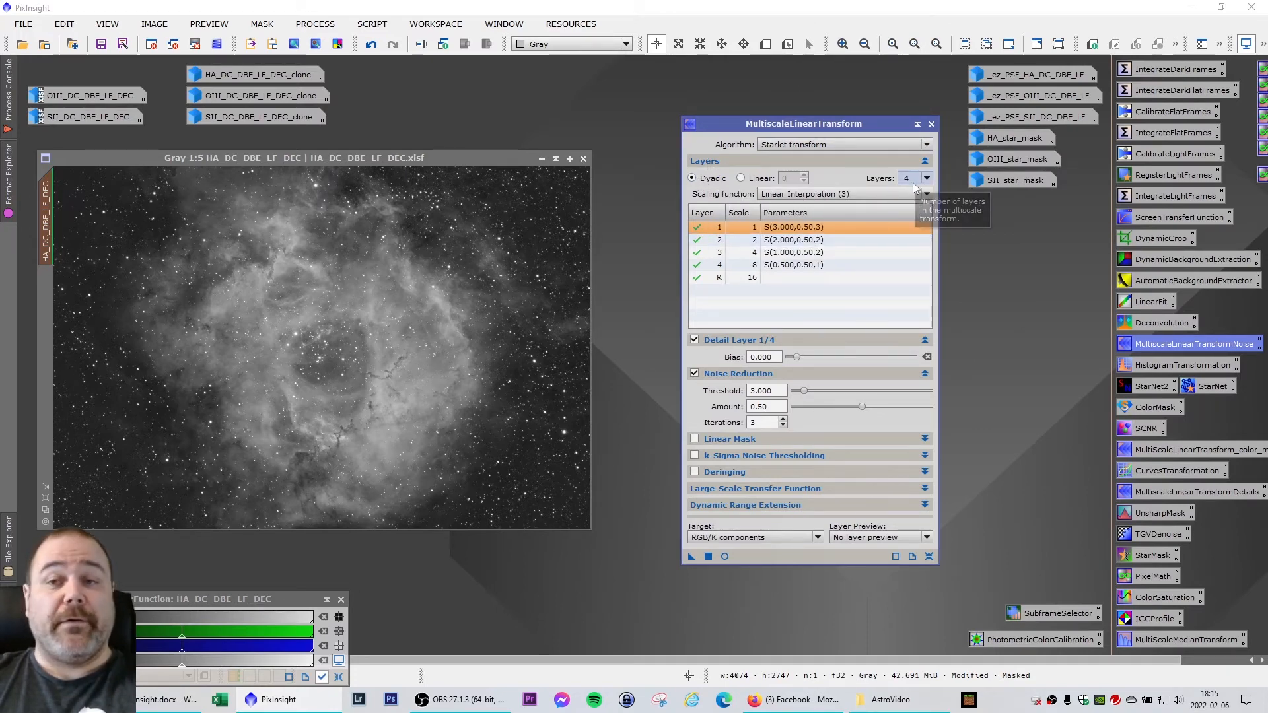
Examine the noise reduction threshold, amount and iterations of each of the four MultiscaleLinearTransform layers
{"action": "left_click", "coordinate": [777, 243]}
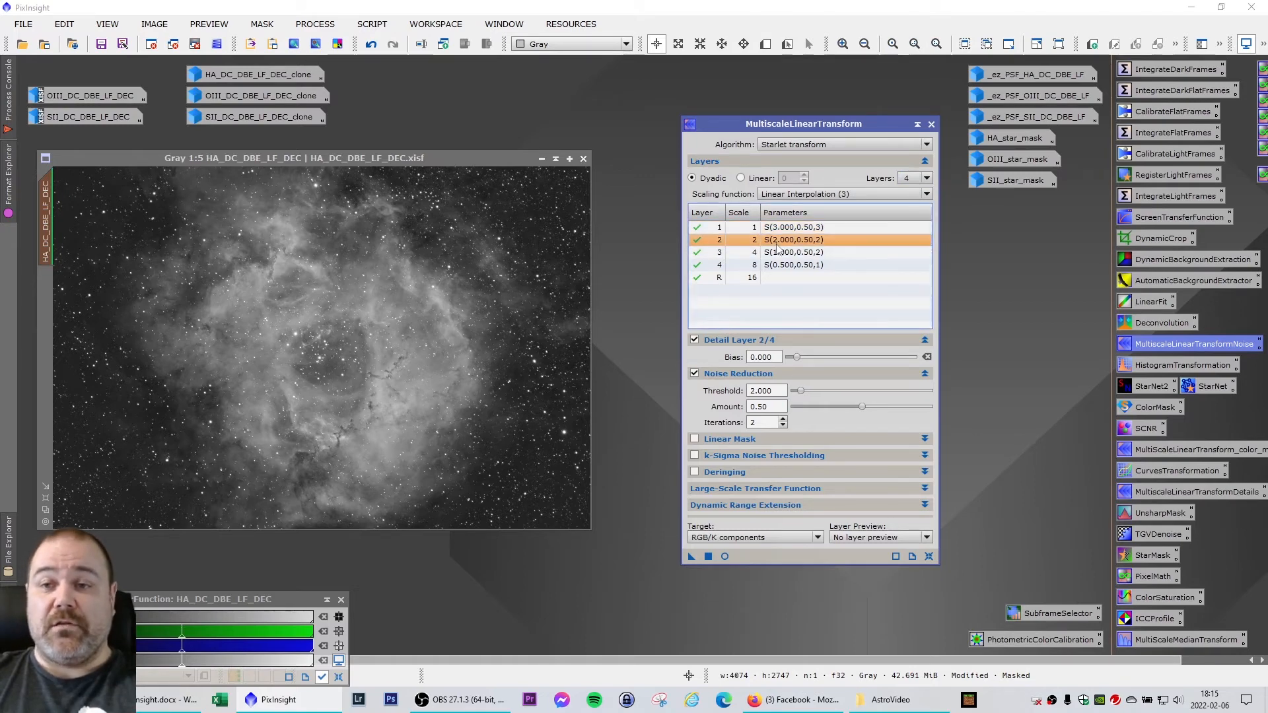
{"action": "left_click", "coordinate": [777, 252]}
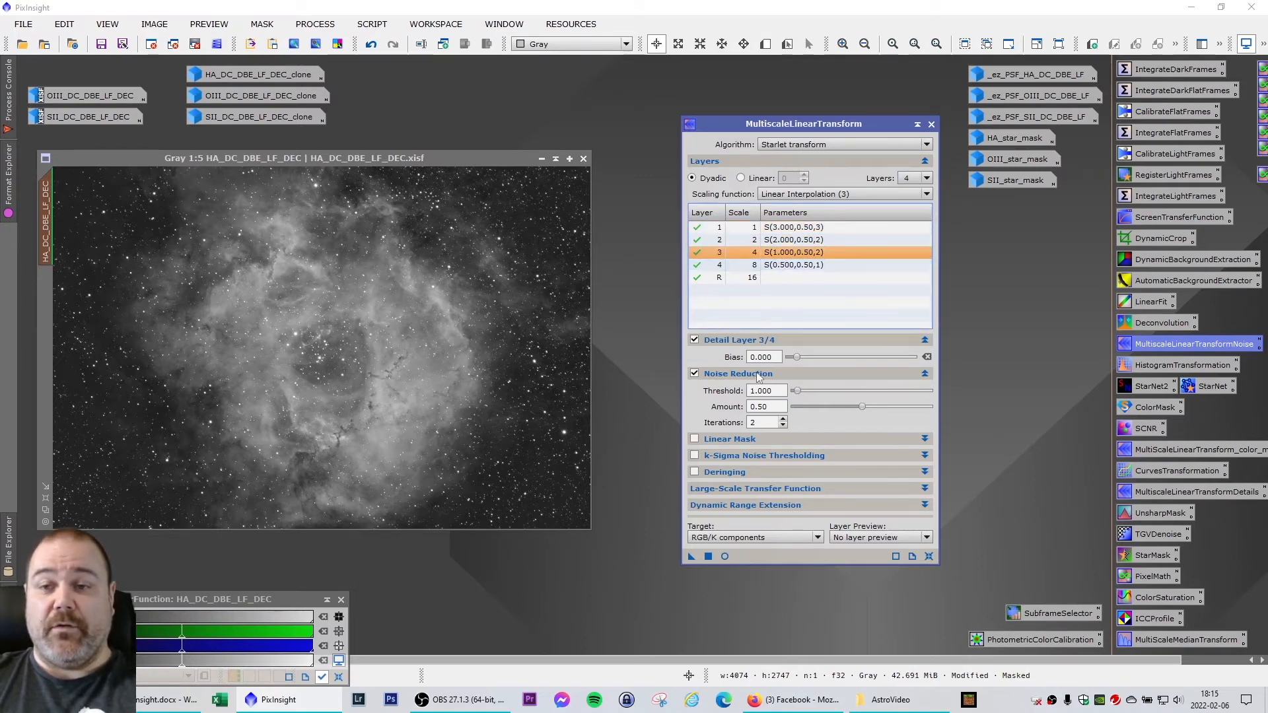
{"action": "left_click", "coordinate": [780, 228]}
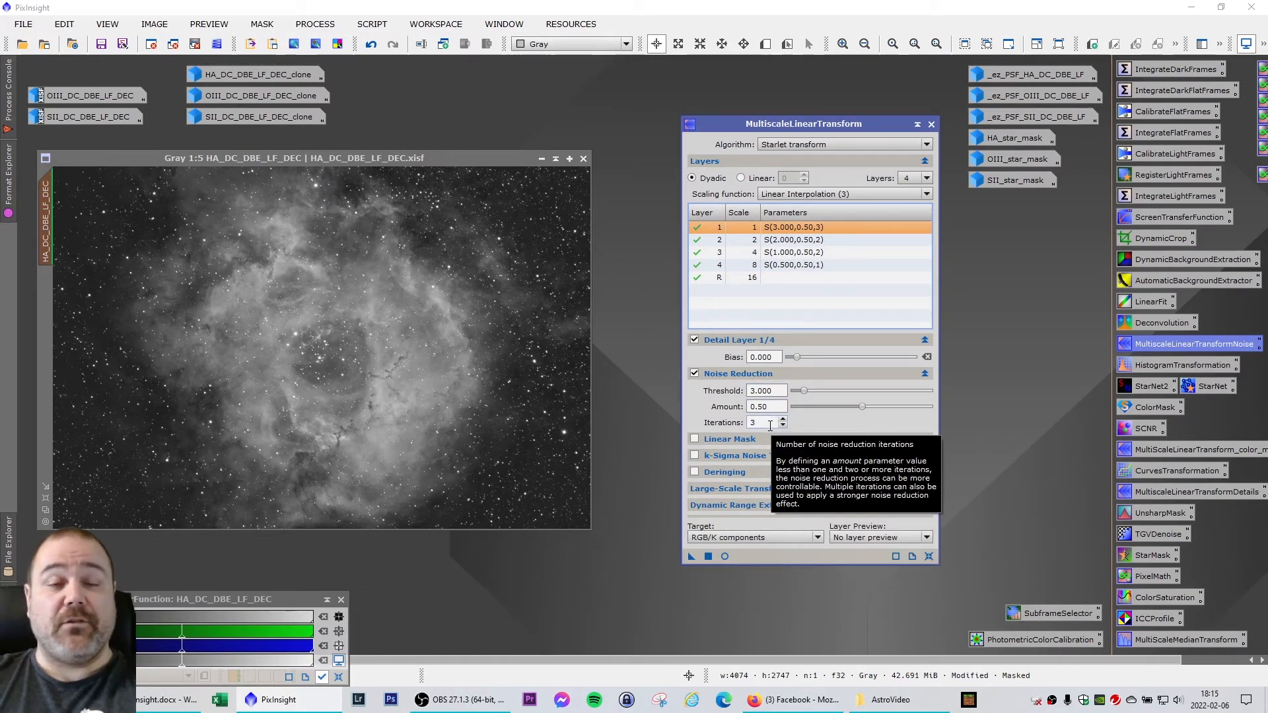
{"action": "left_click", "coordinate": [788, 245]}
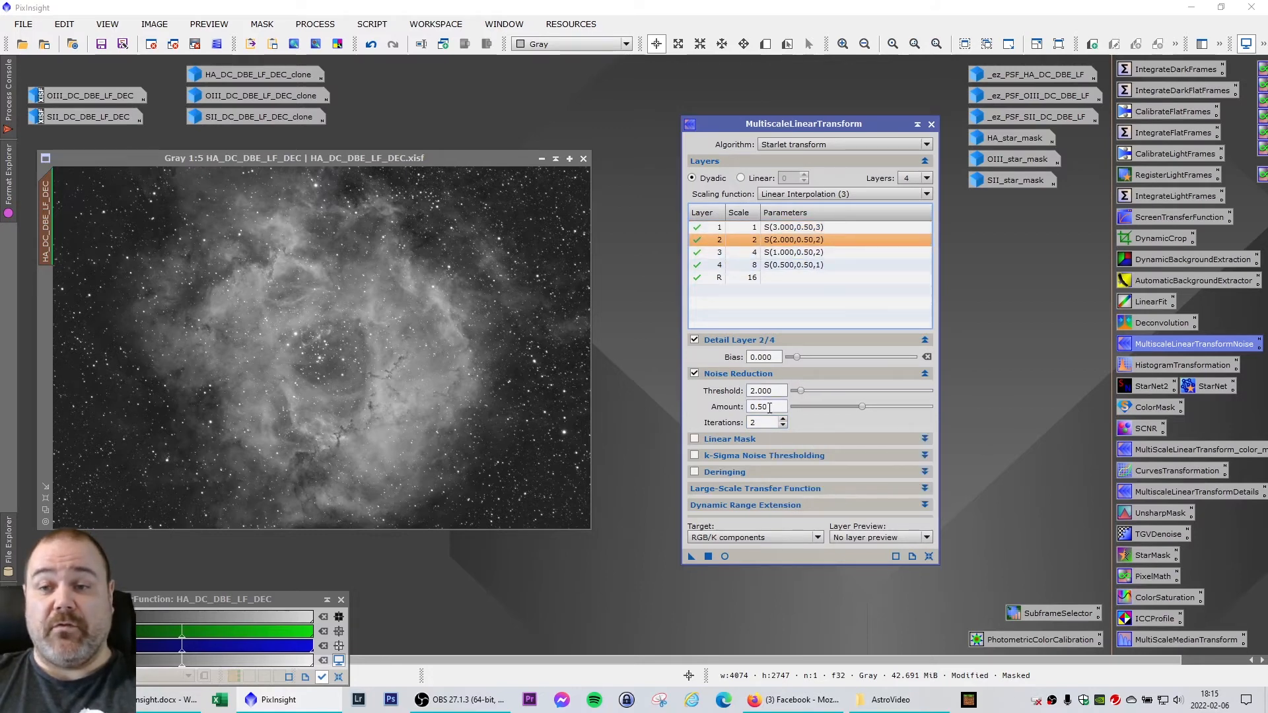
{"action": "left_click", "coordinate": [779, 255]}
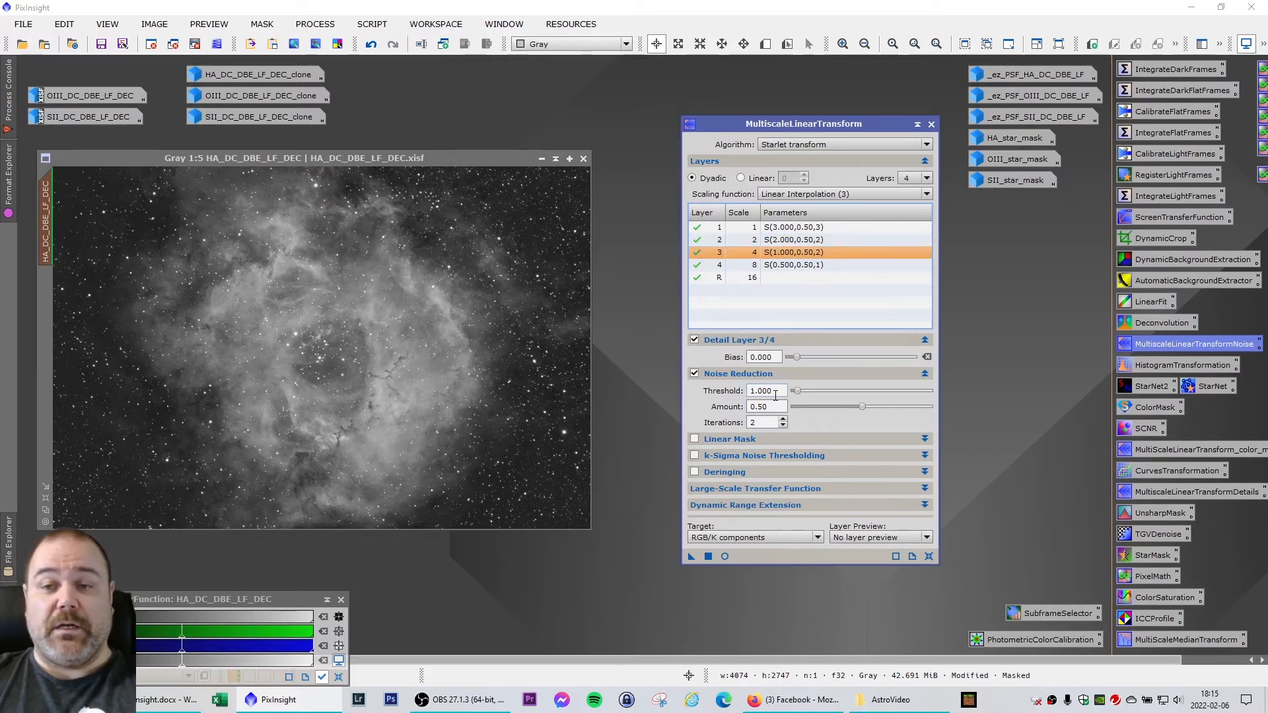
{"action": "left_click", "coordinate": [800, 266]}
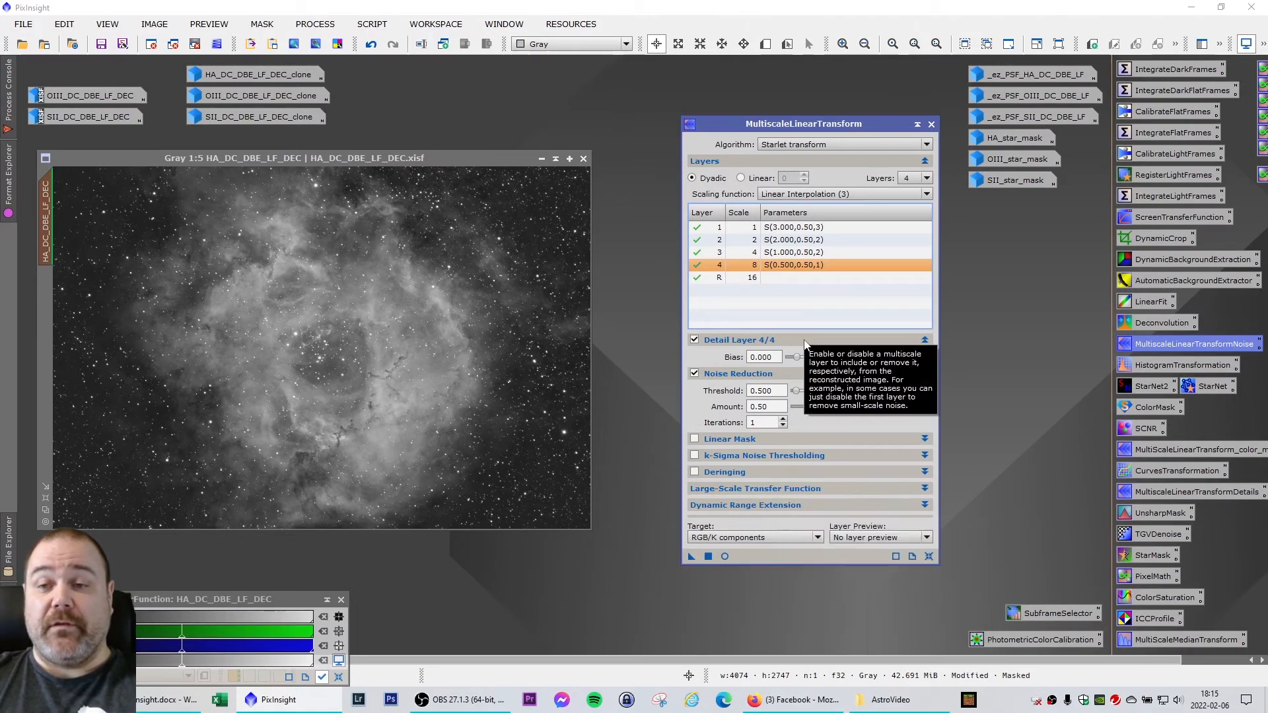
{"action": "left_click_drag", "start_coordinate": [792, 125], "coordinate": [780, 97]}
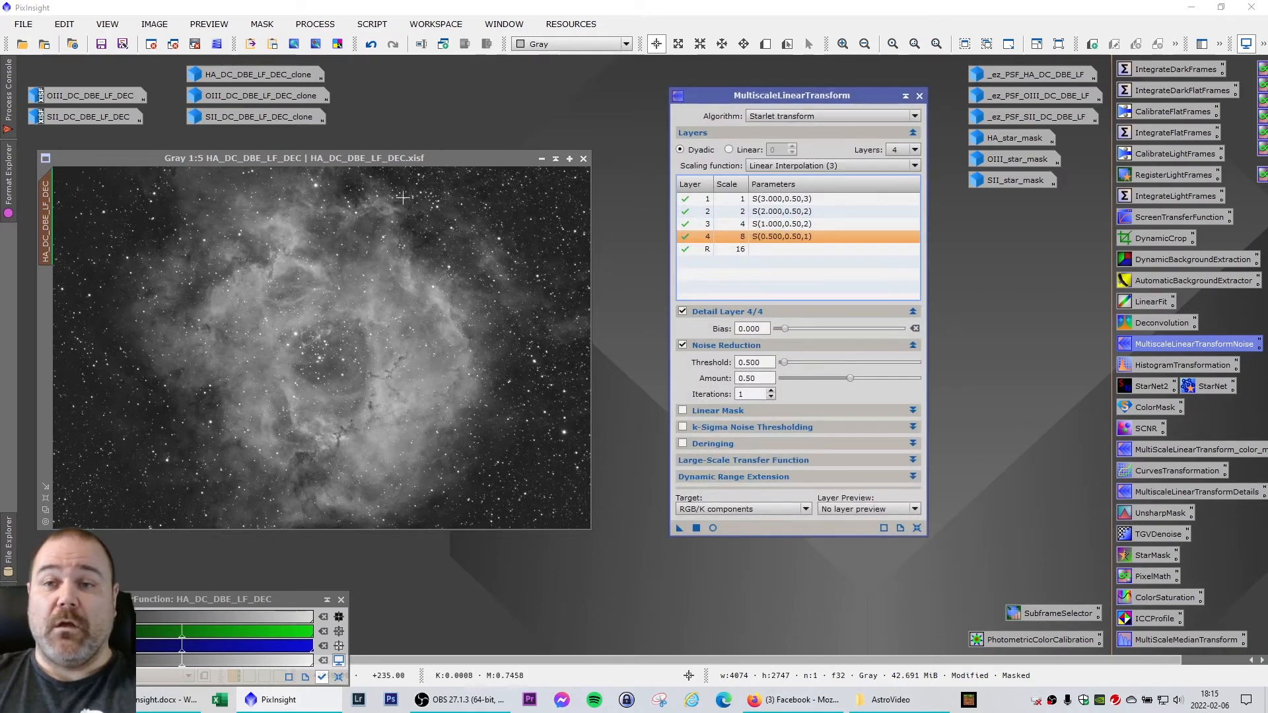
{"action": "left_click_drag", "start_coordinate": [748, 94], "coordinate": [715, 116]}
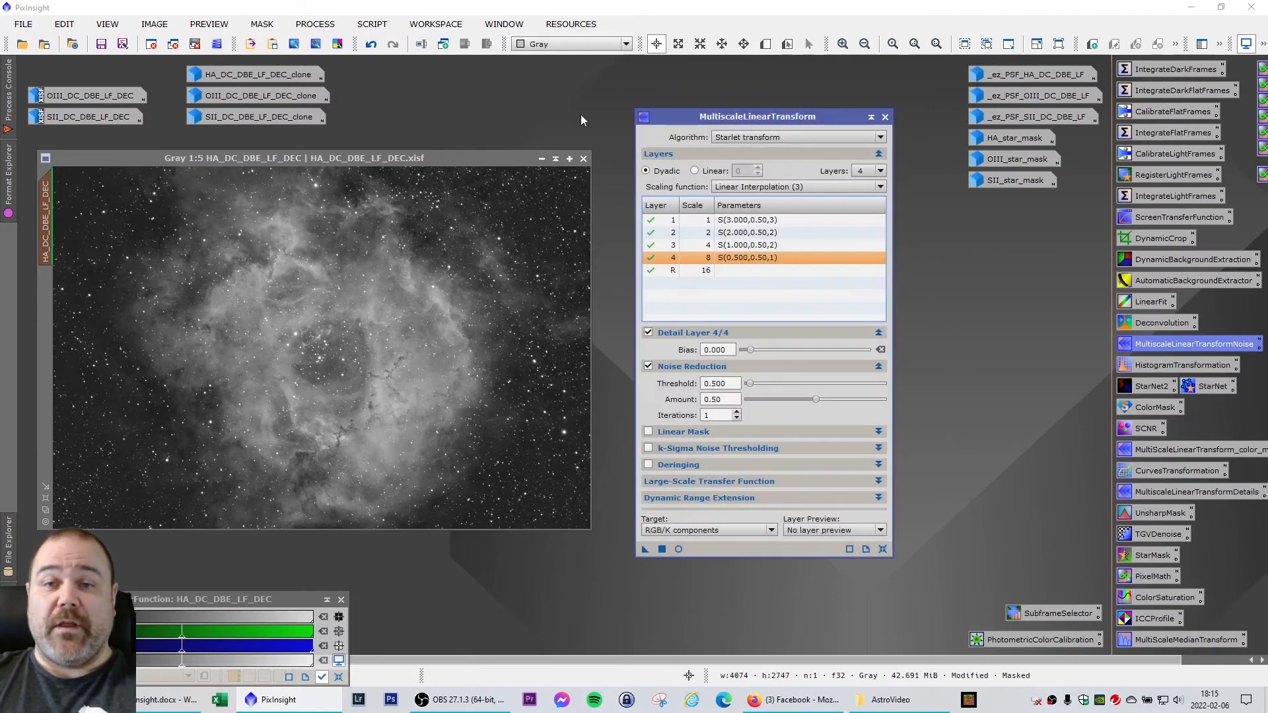
Reset the linear HA image's screen stretch and apply the MultiscaleLinearTransform noise reduction to it through the inverted mask
{"action": "left_click", "coordinate": [275, 157]}
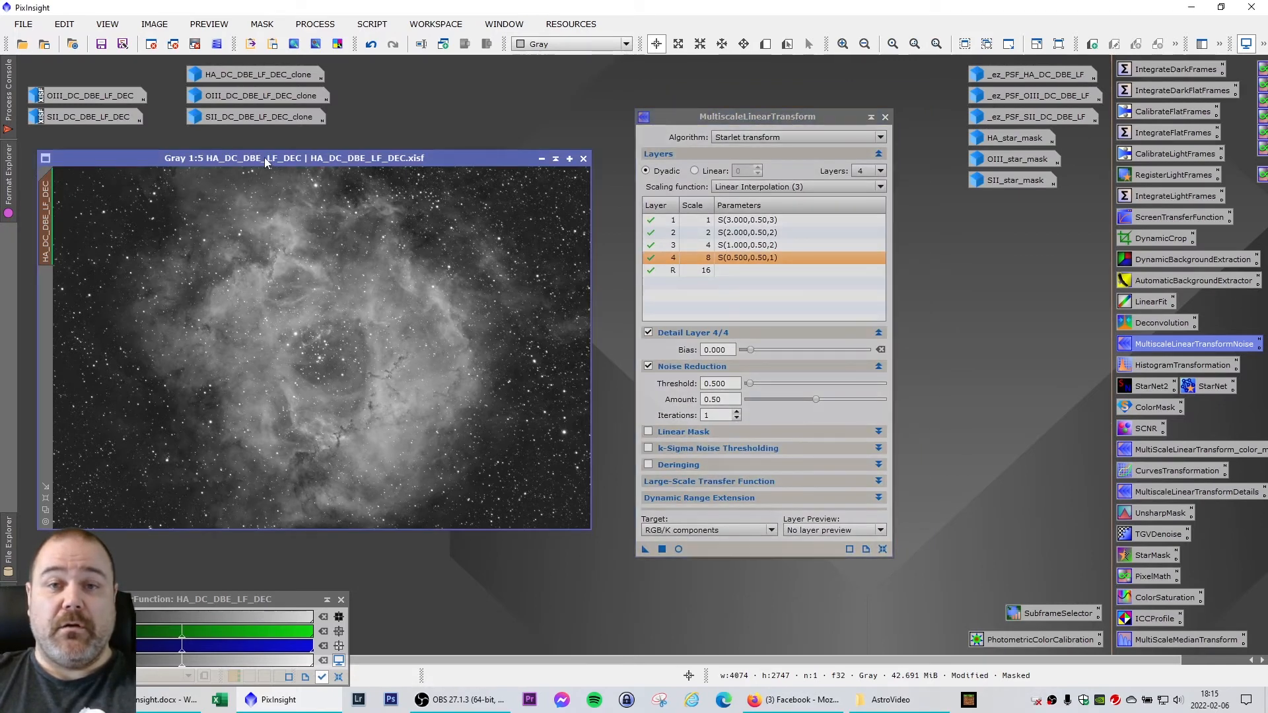
{"action": "left_click_drag", "start_coordinate": [266, 160], "coordinate": [288, 159]}
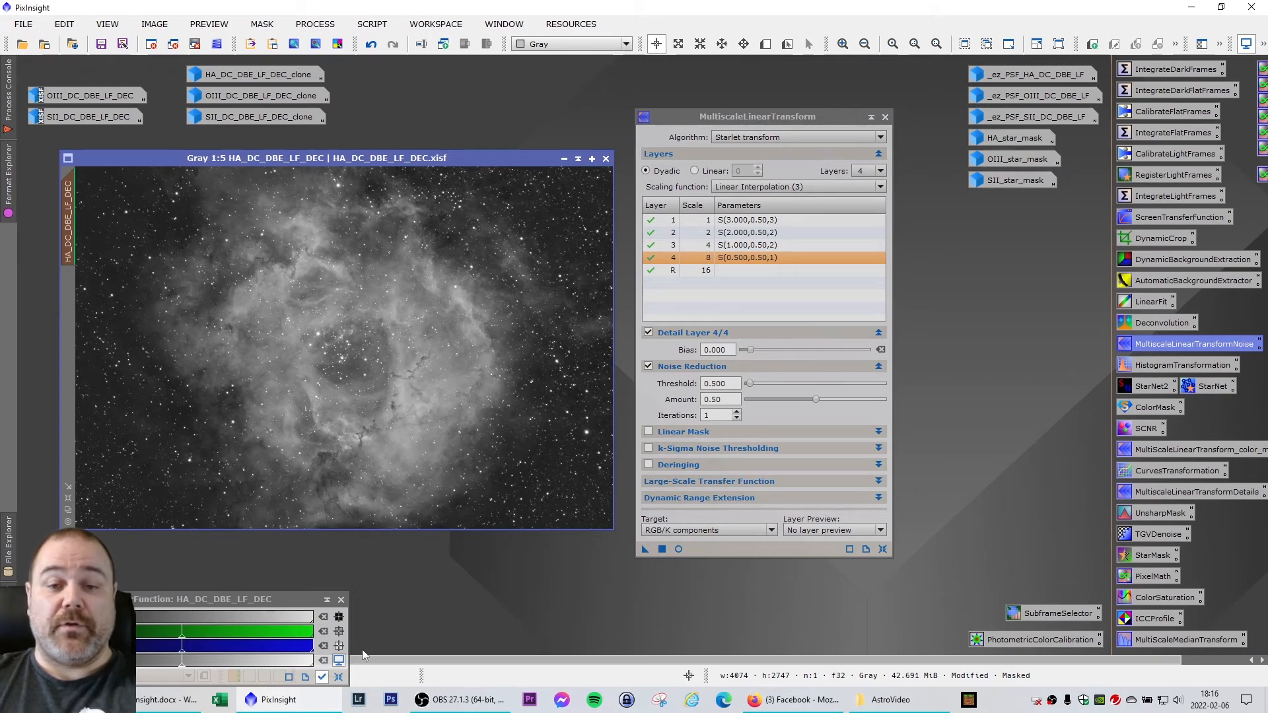
{"action": "left_click", "coordinate": [338, 677]}
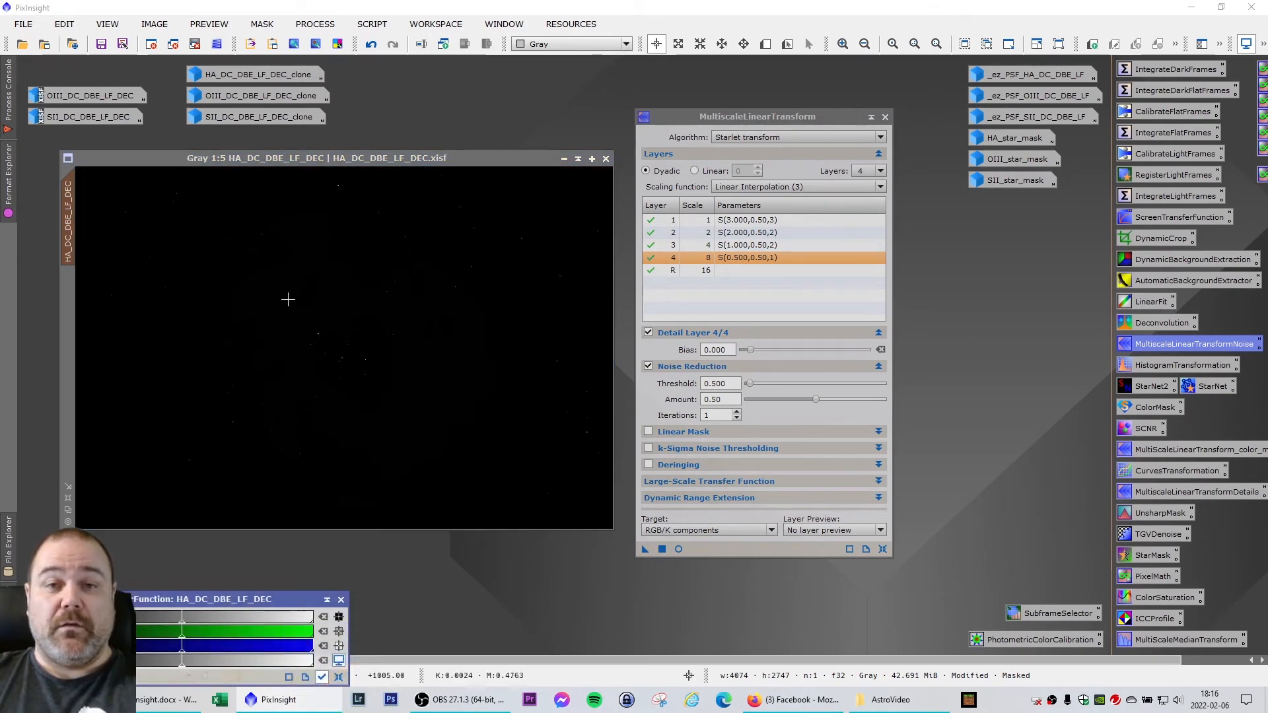
{"action": "left_click_drag", "start_coordinate": [319, 161], "coordinate": [311, 160]}
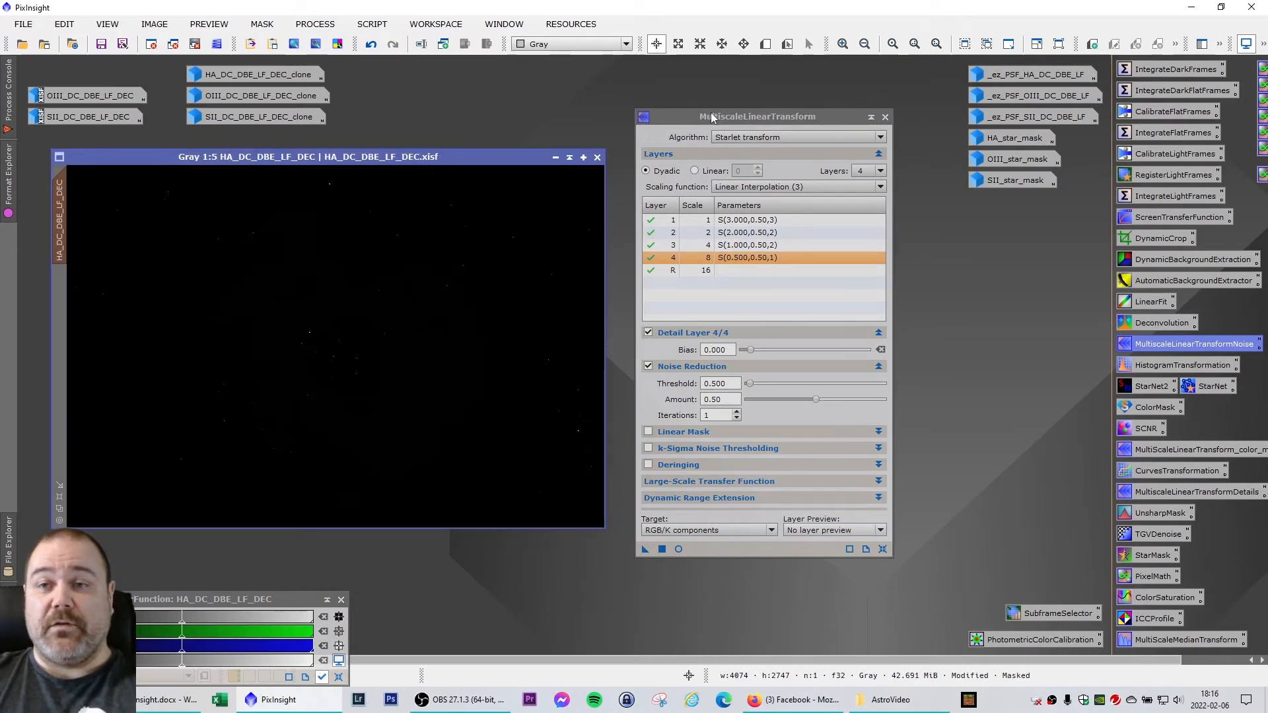
{"action": "left_click_drag", "start_coordinate": [711, 113], "coordinate": [713, 113]}
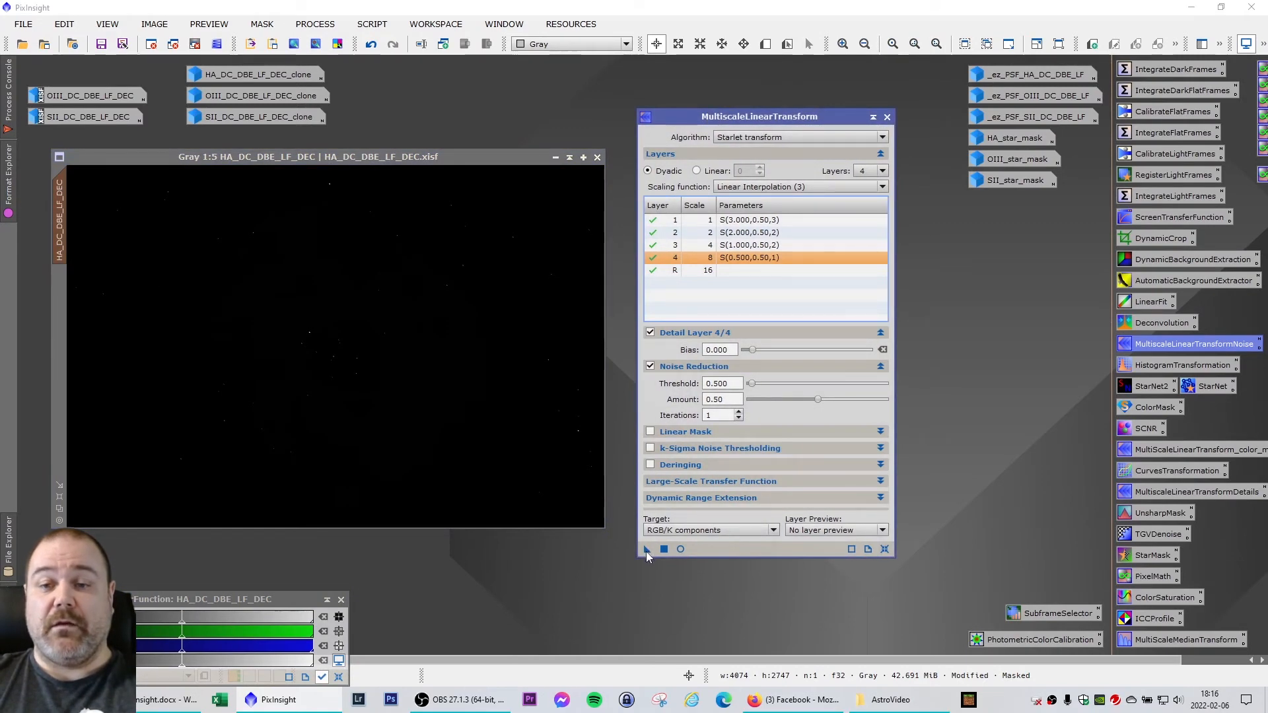
{"action": "left_click_drag", "start_coordinate": [647, 551], "coordinate": [297, 276]}
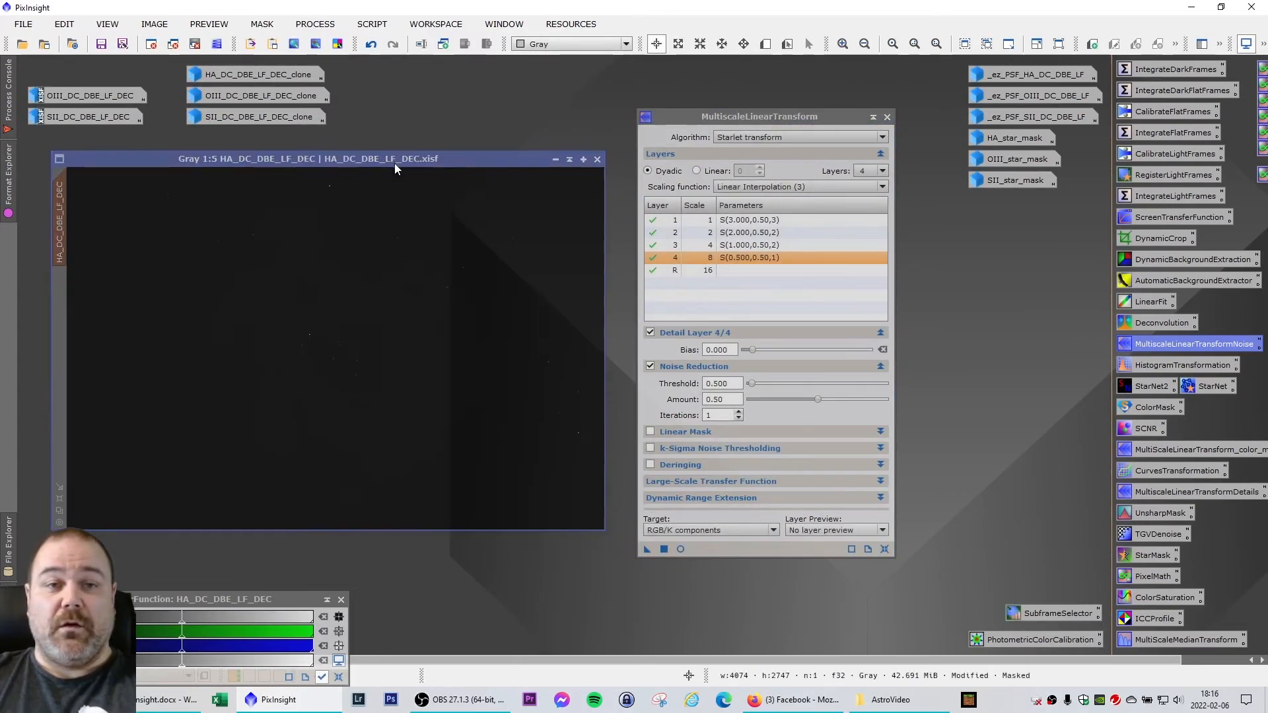
{"action": "left_click_drag", "start_coordinate": [395, 163], "coordinate": [398, 169]}
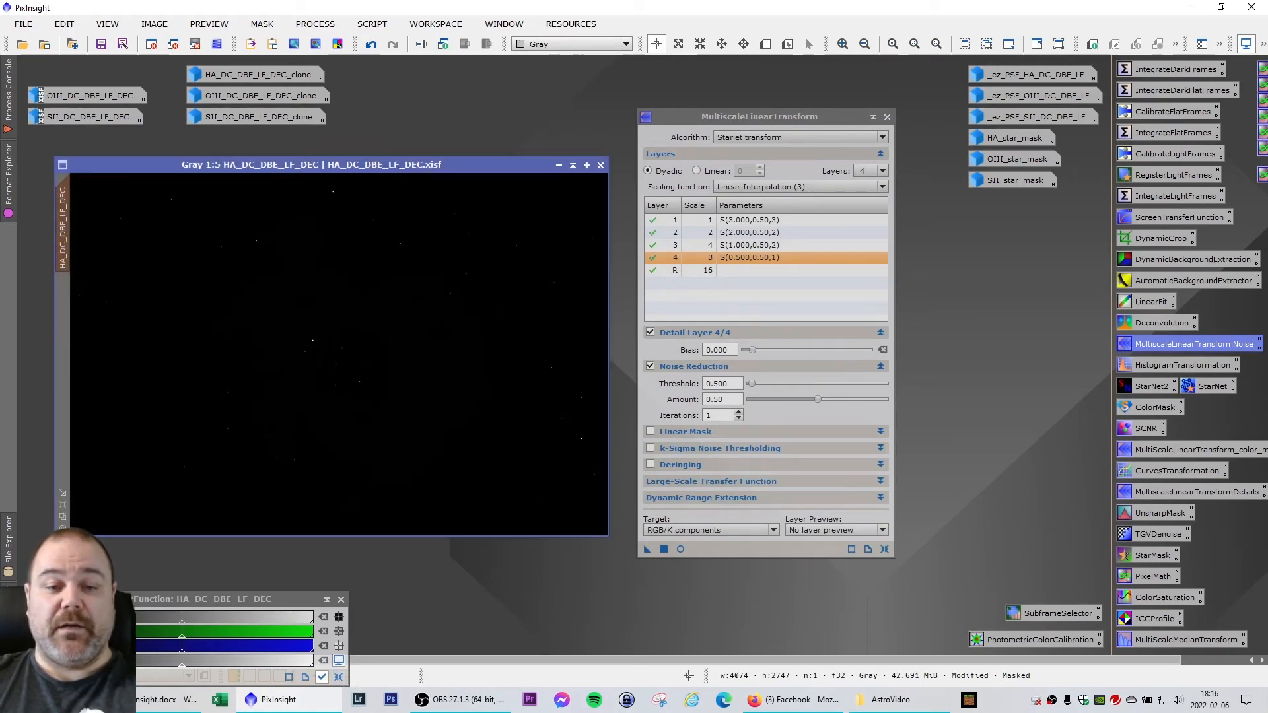
Auto-stretch the linear HA image's display and move the MultiscaleLinearTransform window clear of the image
{"action": "left_click", "coordinate": [339, 616]}
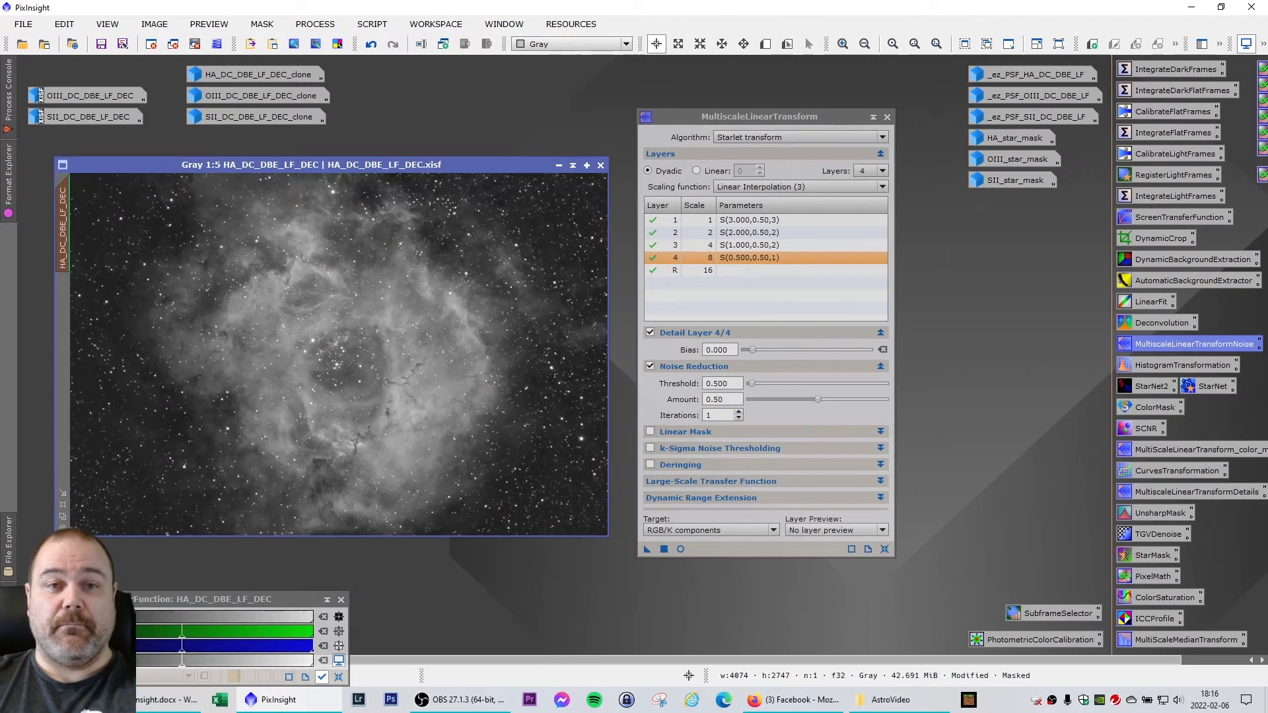
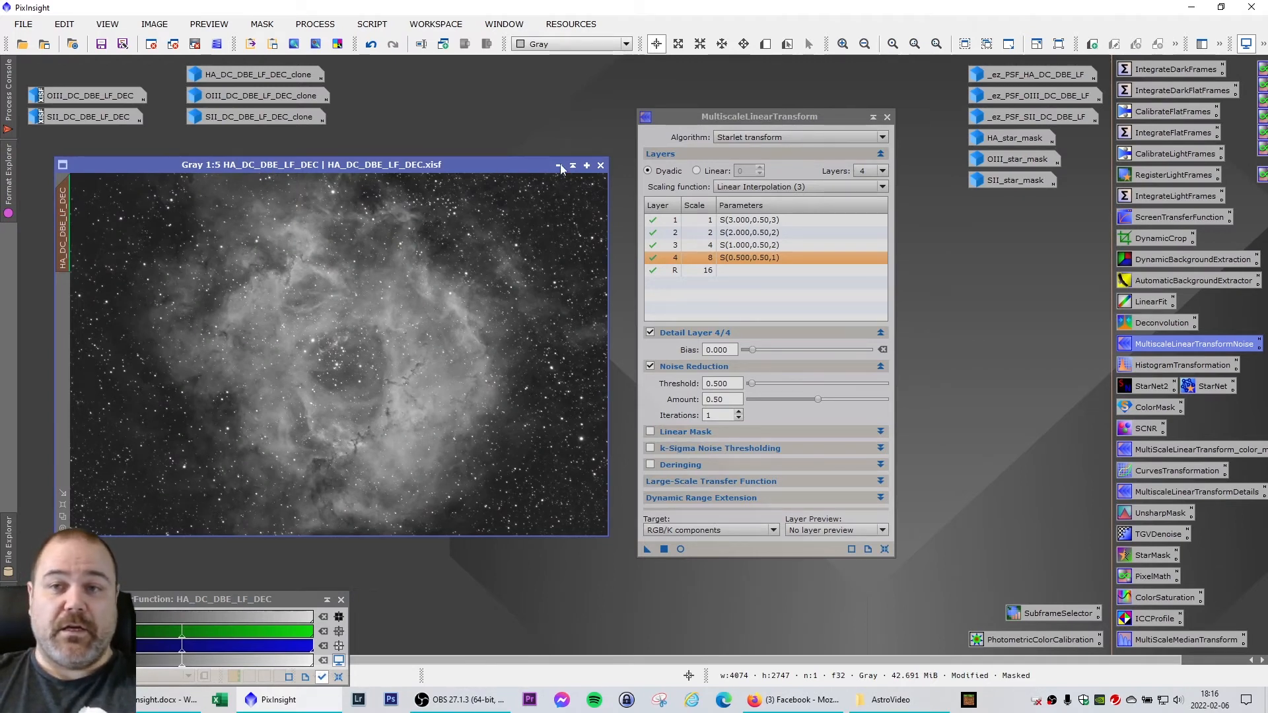
{"action": "left_click_drag", "start_coordinate": [751, 125], "coordinate": [1054, 149]}
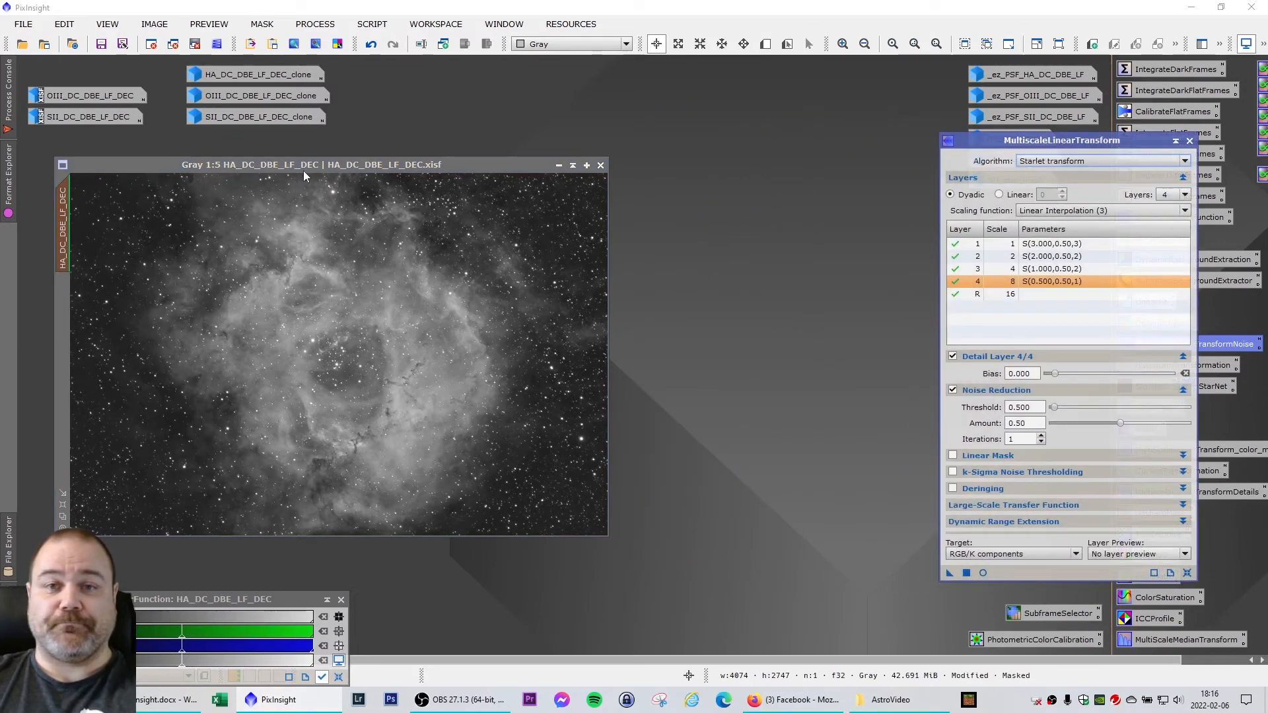
{"action": "left_click_drag", "start_coordinate": [285, 170], "coordinate": [433, 165]}
Compare the HA image's corner background at 1:1 without and with the noise reduction by undoing and redoing it
{"action": "scroll", "coordinate": [318, 239], "scroll_direction": "up", "scroll_amount": 2}
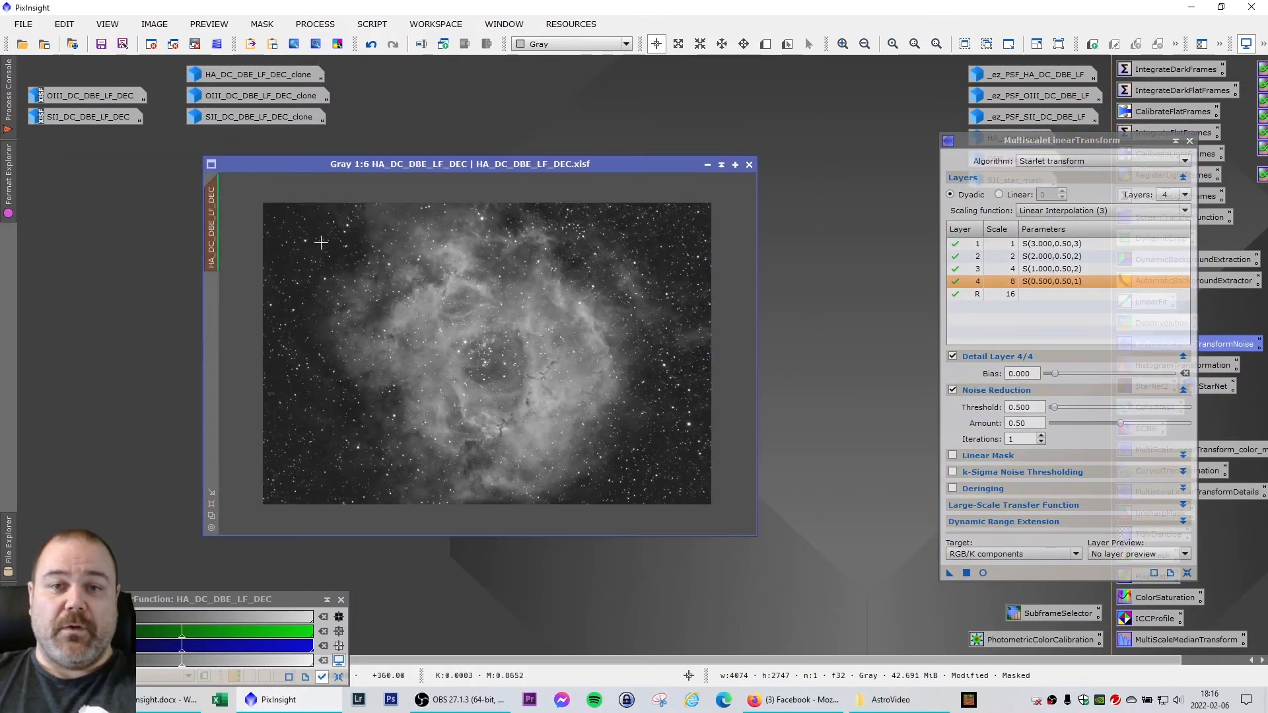
{"action": "scroll", "coordinate": [318, 239], "scroll_direction": "up", "scroll_amount": 2}
{"action": "left_click_drag", "start_coordinate": [441, 530], "coordinate": [263, 529]}
{"action": "left_click_drag", "start_coordinate": [754, 355], "coordinate": [758, 212]}
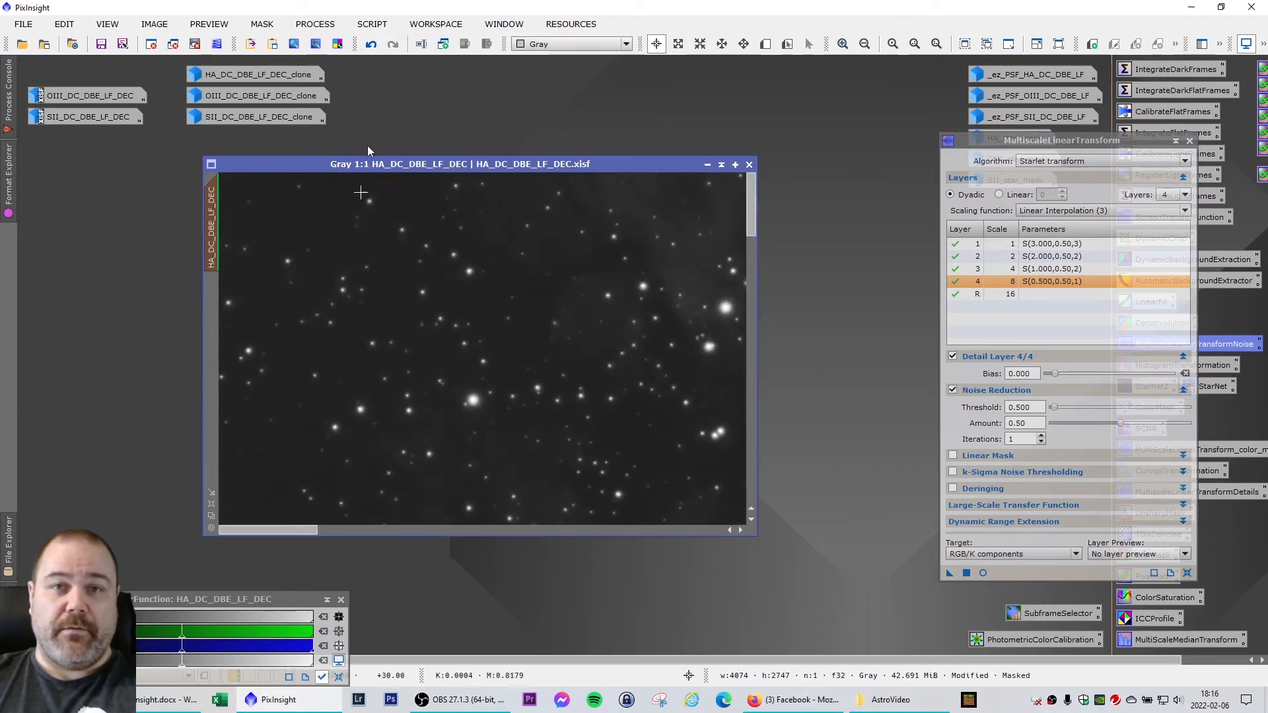
{"action": "left_click", "coordinate": [372, 45]}
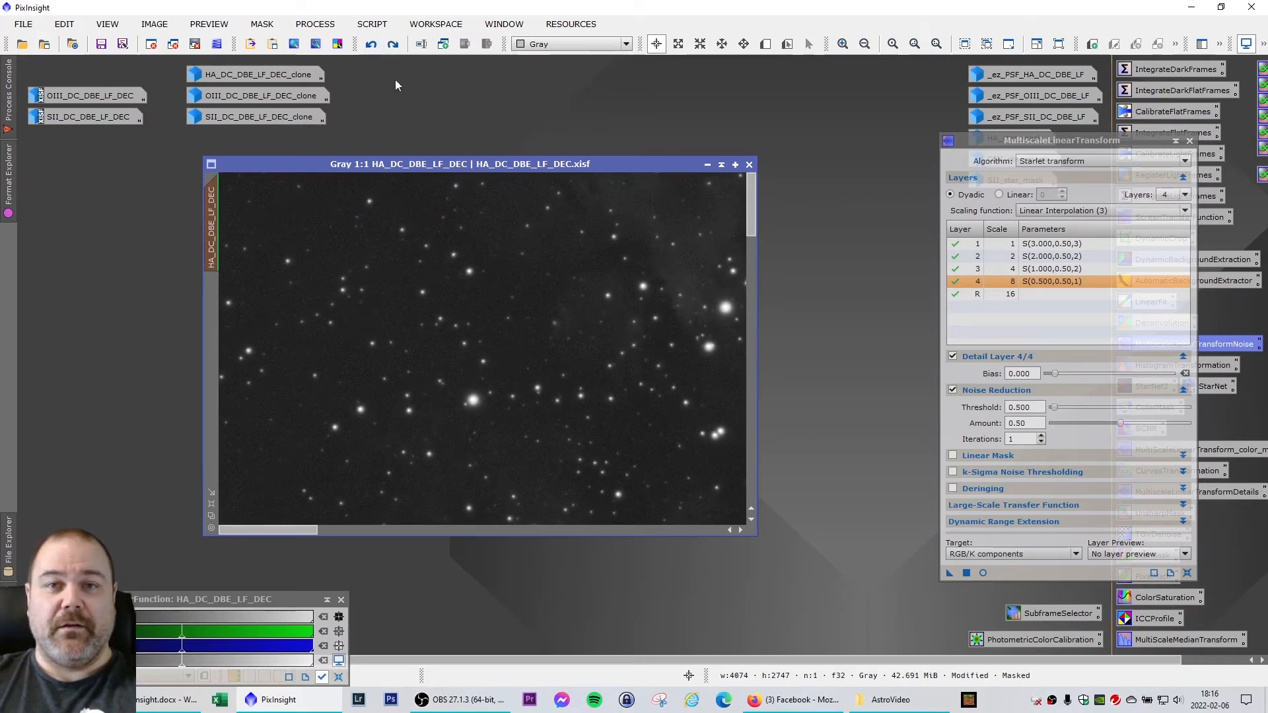
{"action": "left_click", "coordinate": [394, 46]}
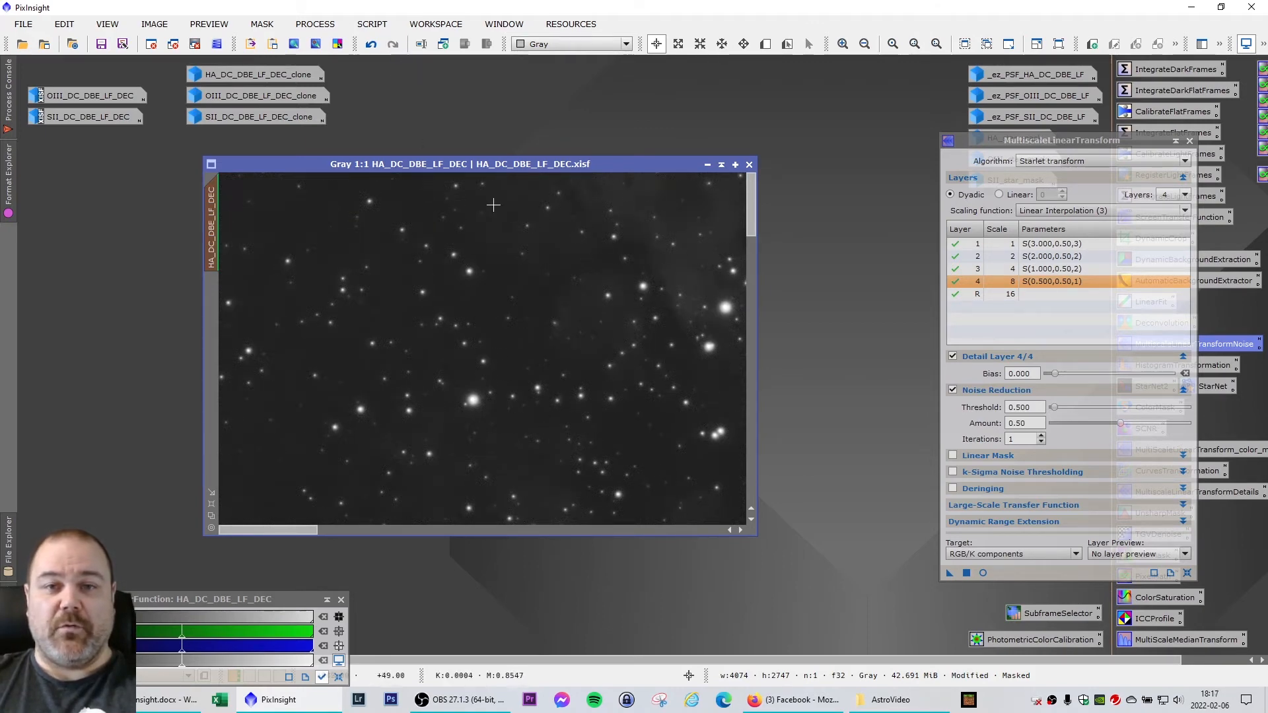
{"action": "scroll", "coordinate": [589, 368], "scroll_direction": "down", "scroll_amount": 4}
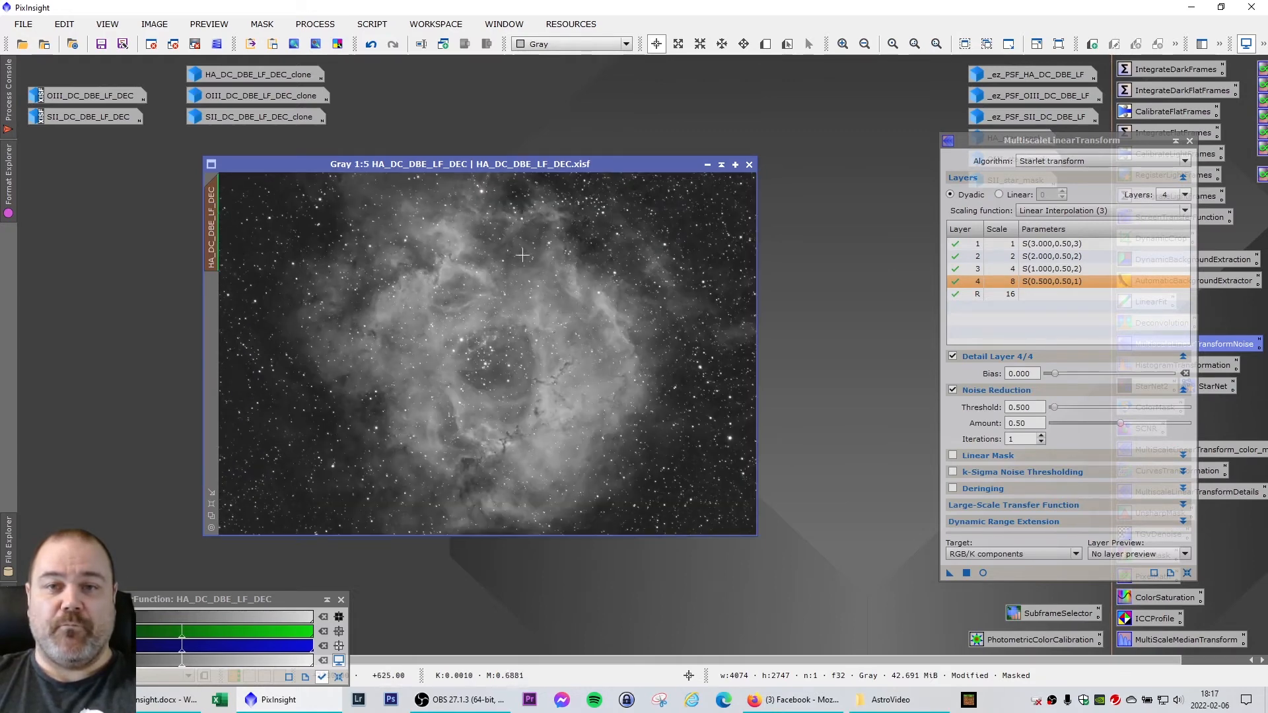
Reposition the HA image window and remove the mask from the image
{"action": "left_click_drag", "start_coordinate": [470, 165], "coordinate": [335, 160]}
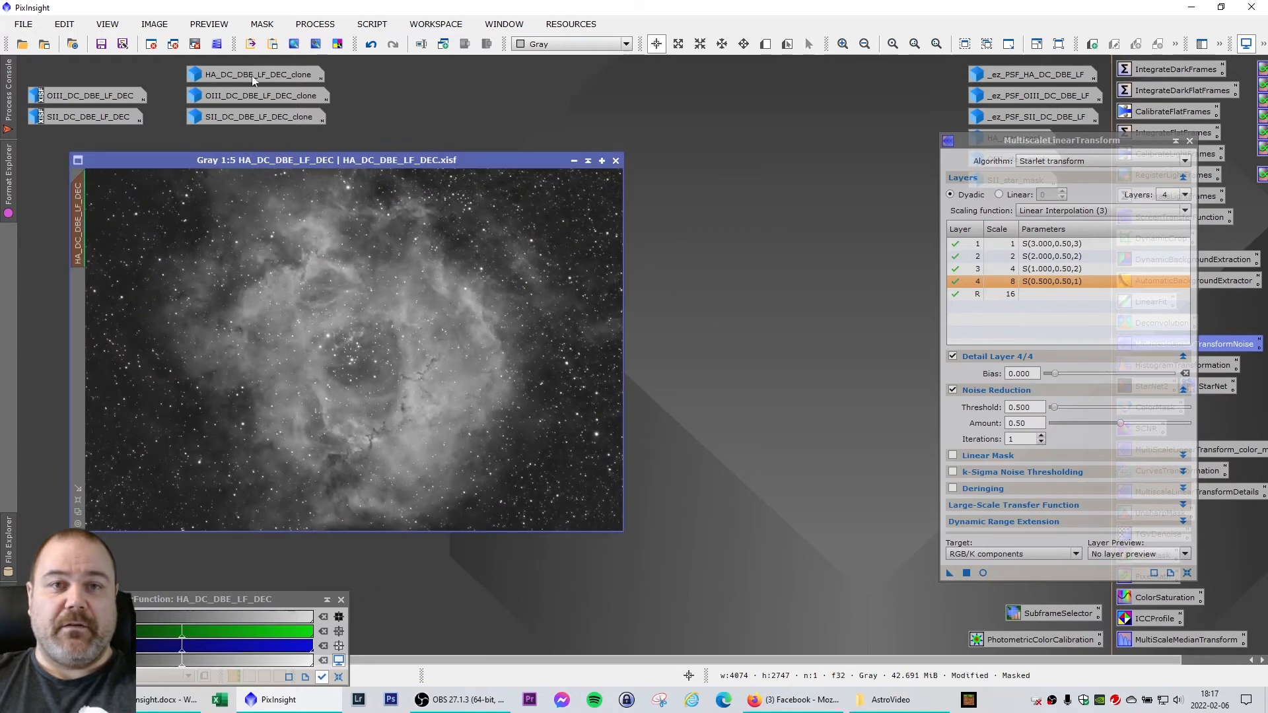
{"action": "left_click", "coordinate": [261, 23]}
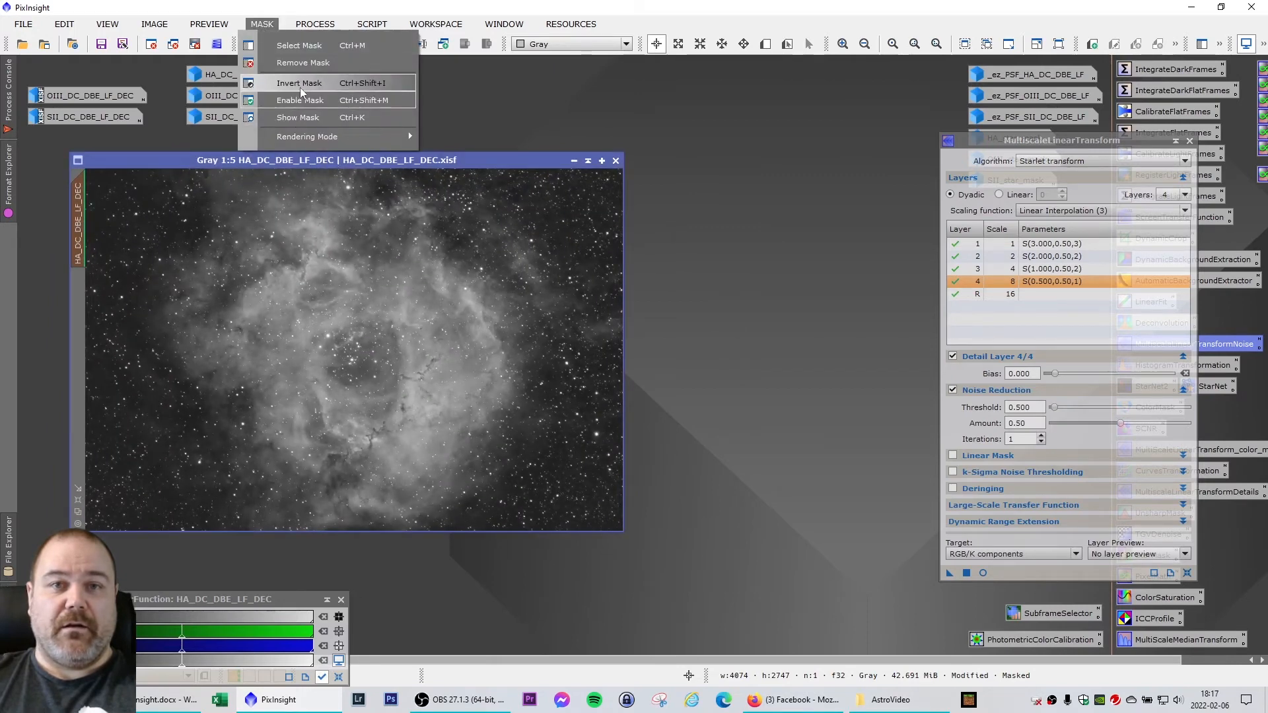
{"action": "left_click", "coordinate": [300, 63]}
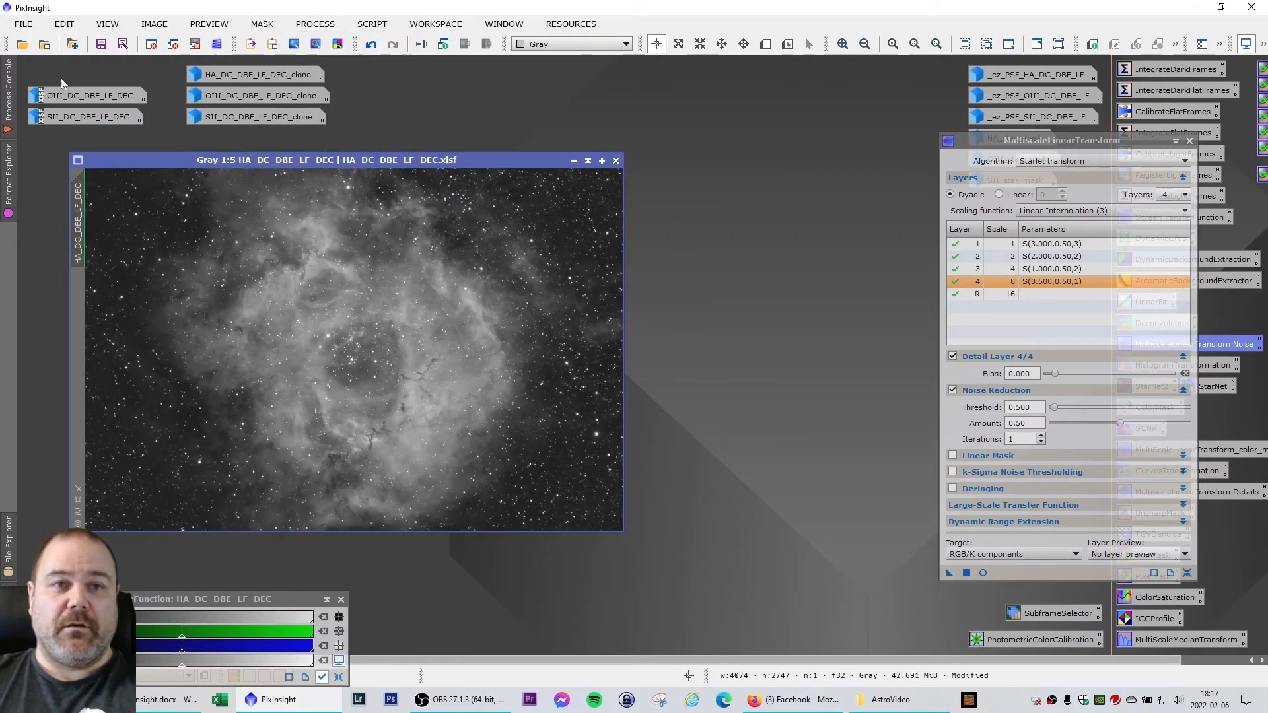
Save the HA image as HA_DC_DBE_LF_DEC_MLT.xisf in the linear folder, keeping the 32-bit floating point format
{"action": "left_click", "coordinate": [23, 24]}
{"action": "left_click", "coordinate": [82, 159]}
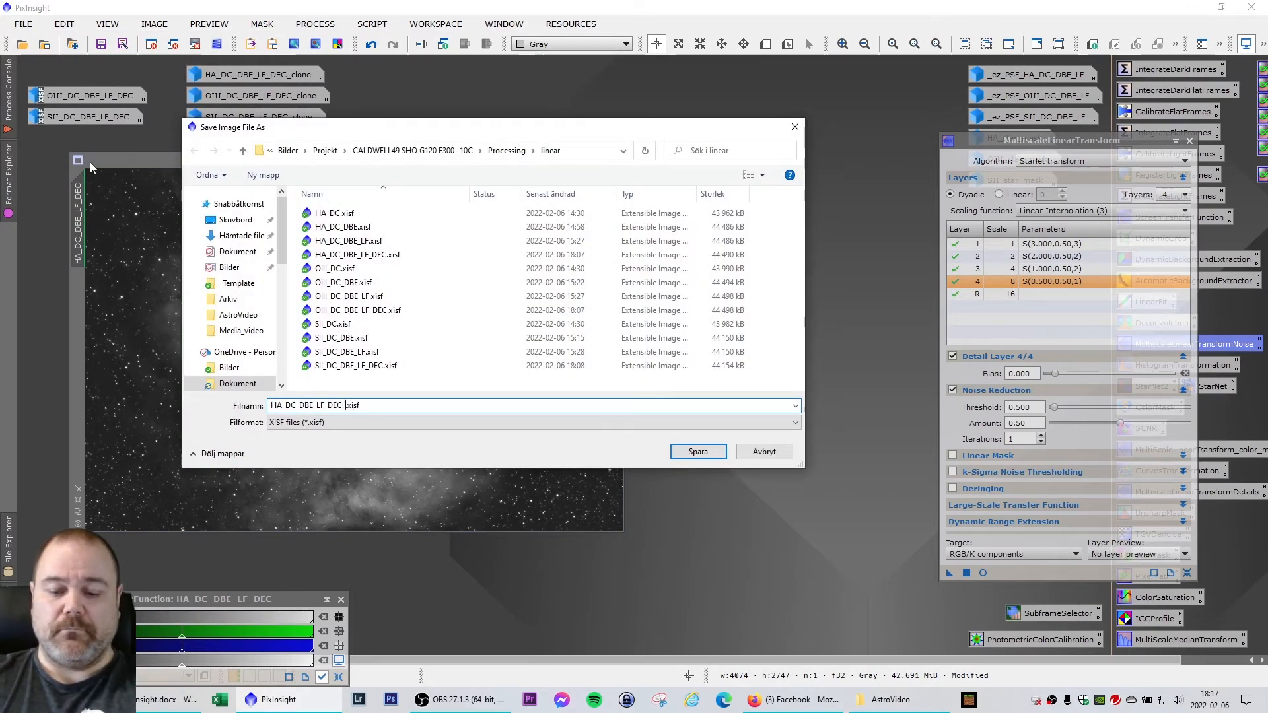
{"action": "type", "text": "MLT"}
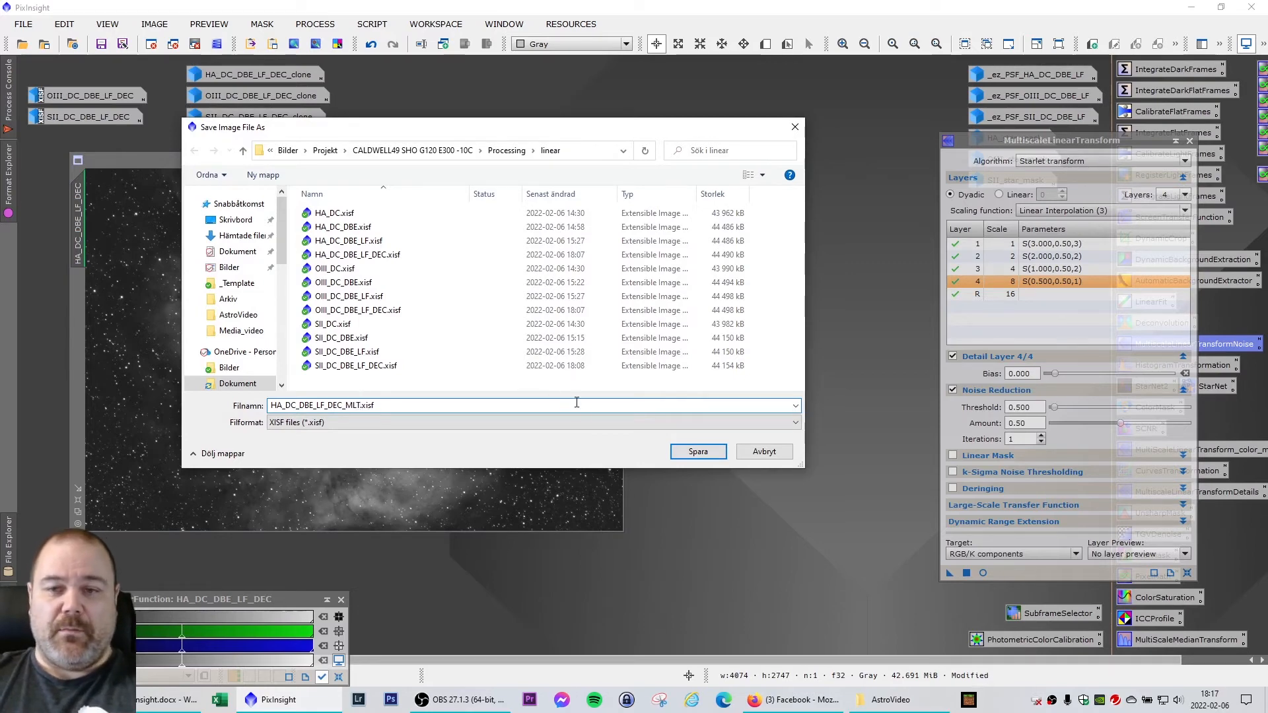
{"action": "key", "text": "Return"}
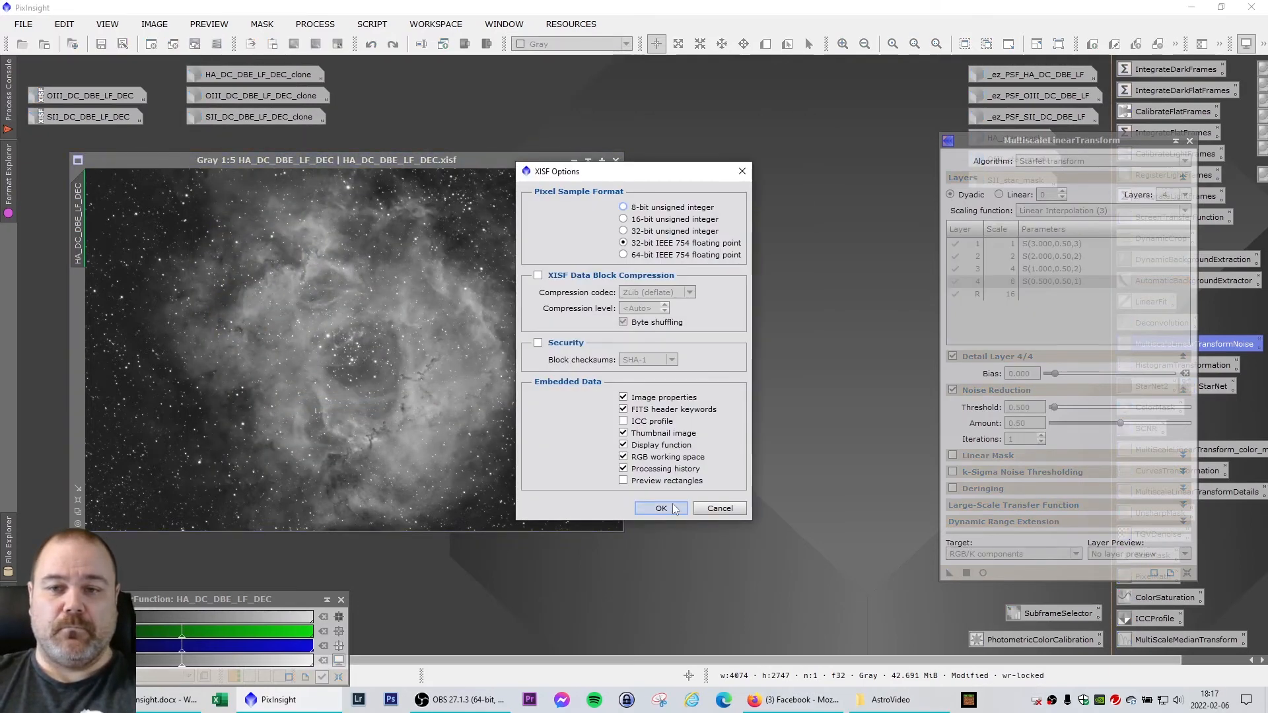
{"action": "left_click", "coordinate": [673, 507]}
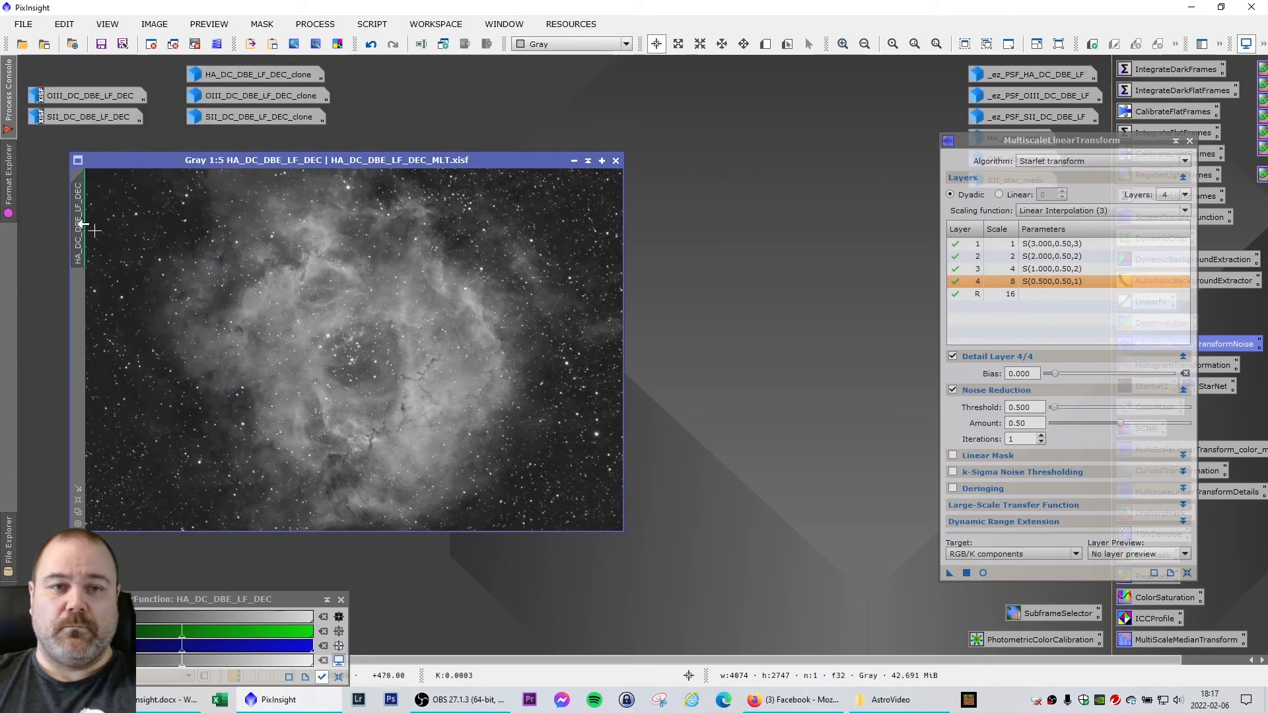
Change the HA image's identifier to HA_DC_DBE_LF_DEC_MLT and minimize its window
{"action": "right_click", "coordinate": [80, 224]}
{"action": "left_click", "coordinate": [132, 271]}
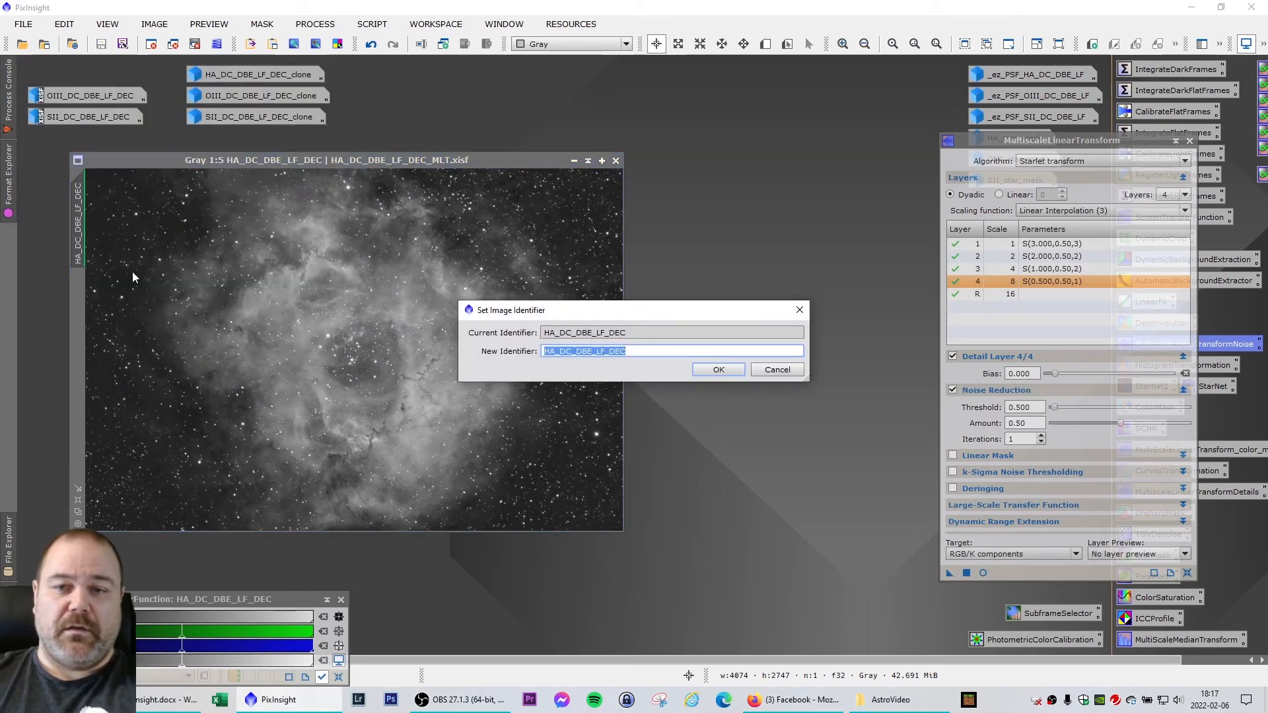
{"action": "key", "text": "End"}
{"action": "type", "text": "_"}
{"action": "type", "text": "MLT"}
{"action": "key", "text": "Return"}
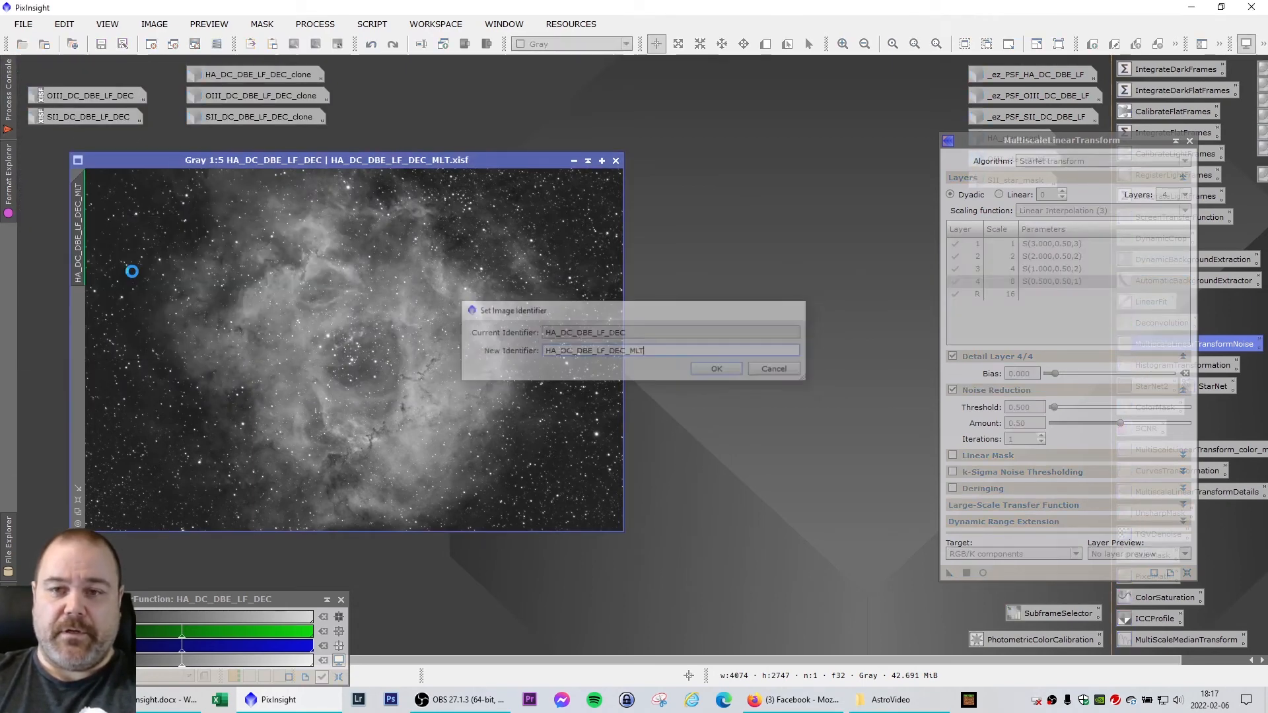
{"action": "left_click", "coordinate": [574, 160]}
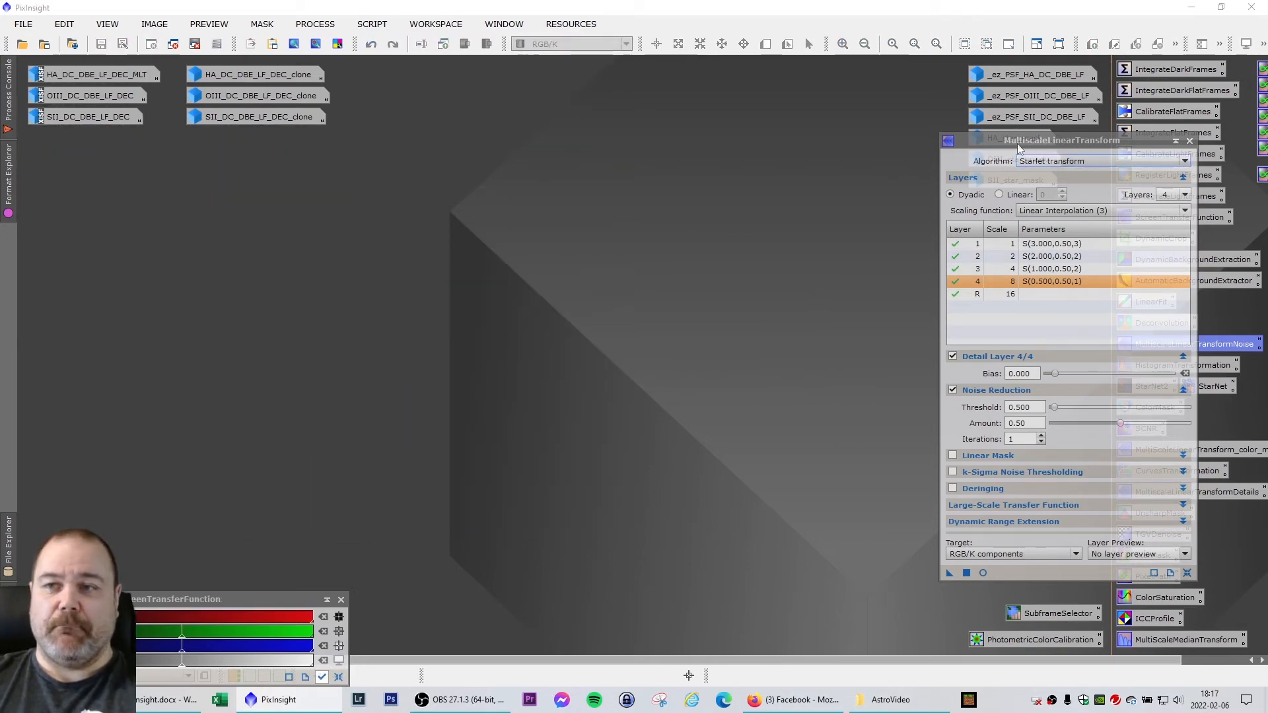
Restore the linear OIII image and its stretched clone side by side, and apply the clone as the linear image's mask
{"action": "left_click_drag", "start_coordinate": [1056, 141], "coordinate": [904, 147]}
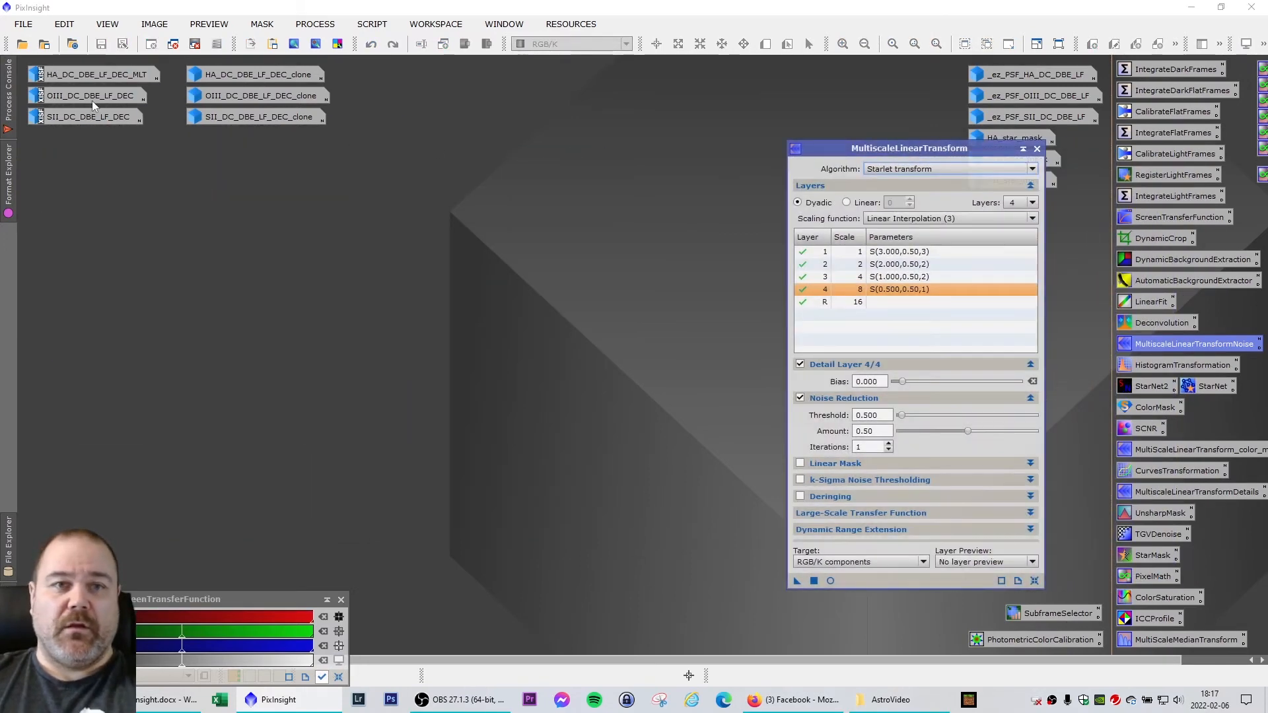
{"action": "double_click", "coordinate": [93, 95]}
{"action": "mouse_move", "coordinate": [395, 137]}
{"action": "left_mouse_down"}
{"action": "mouse_move", "coordinate": [272, 169]}
{"action": "mouse_move", "coordinate": [814, 162]}
{"action": "mouse_move", "coordinate": [859, 180]}
{"action": "mouse_move", "coordinate": [991, 151]}
{"action": "left_mouse_up"}
{"action": "double_click", "coordinate": [249, 95]}
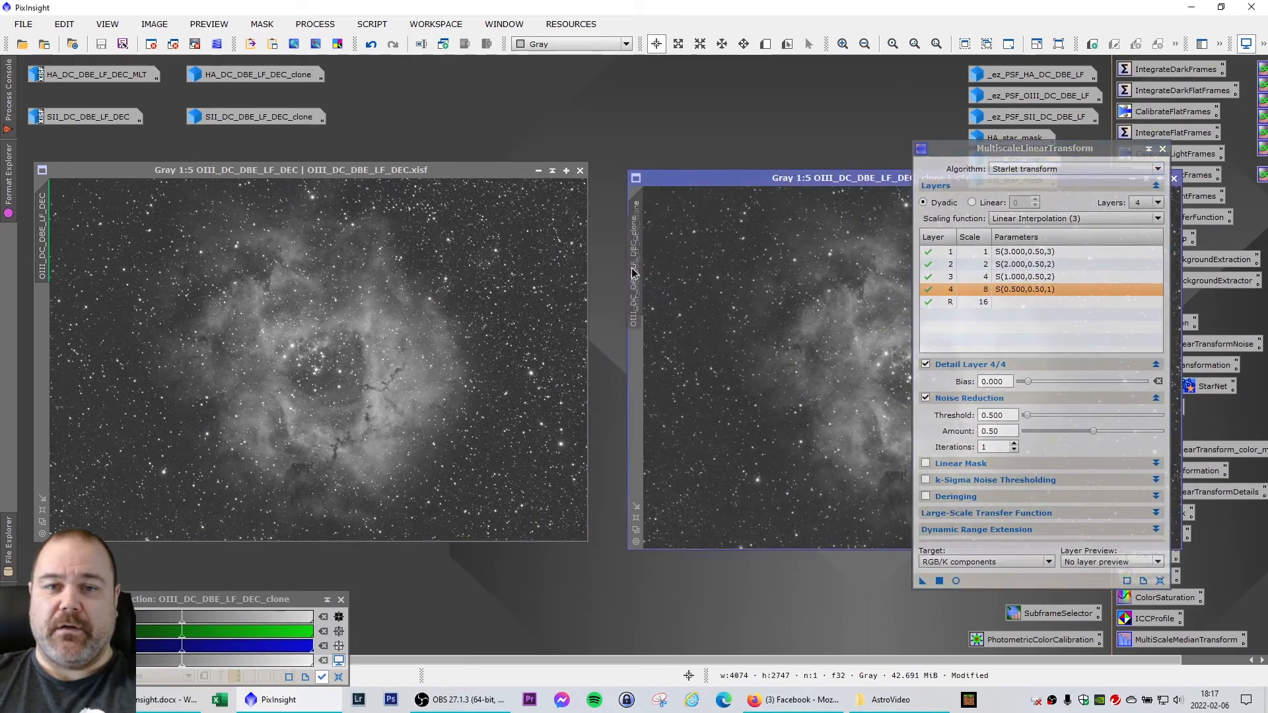
{"action": "mouse_move", "coordinate": [632, 272]}
{"action": "left_mouse_down"}
{"action": "mouse_move", "coordinate": [29, 309]}
{"action": "mouse_move", "coordinate": [44, 350]}
{"action": "left_mouse_up"}
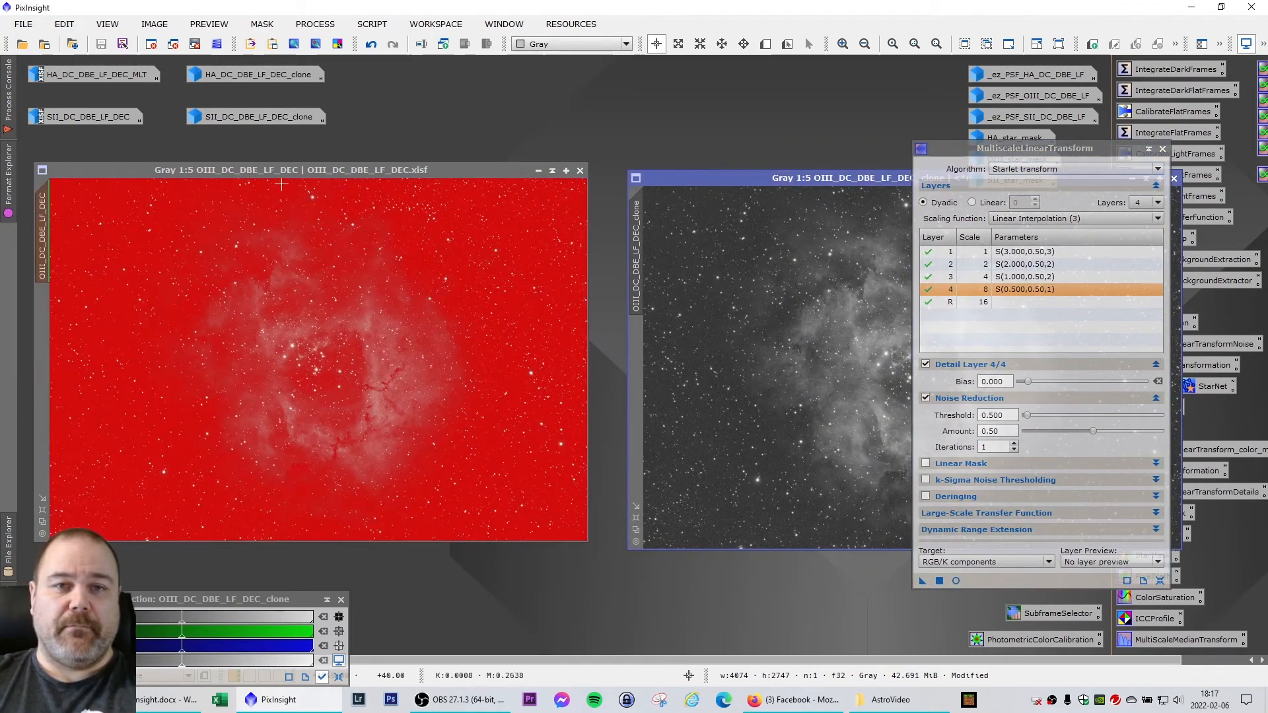
Invert the mask on the linear OIII image, hide its overlay, and minimize the OIII clone
{"action": "left_click", "coordinate": [262, 24]}
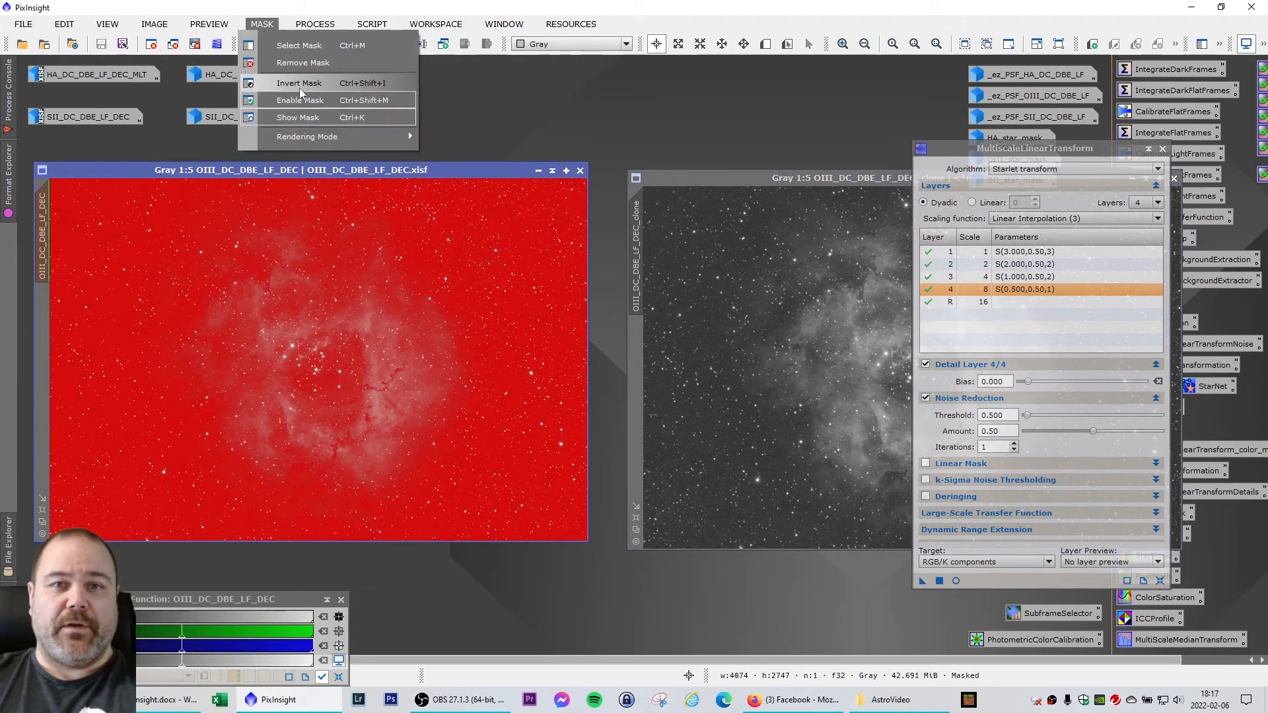
{"action": "left_click", "coordinate": [296, 83]}
{"action": "left_click", "coordinate": [261, 24]}
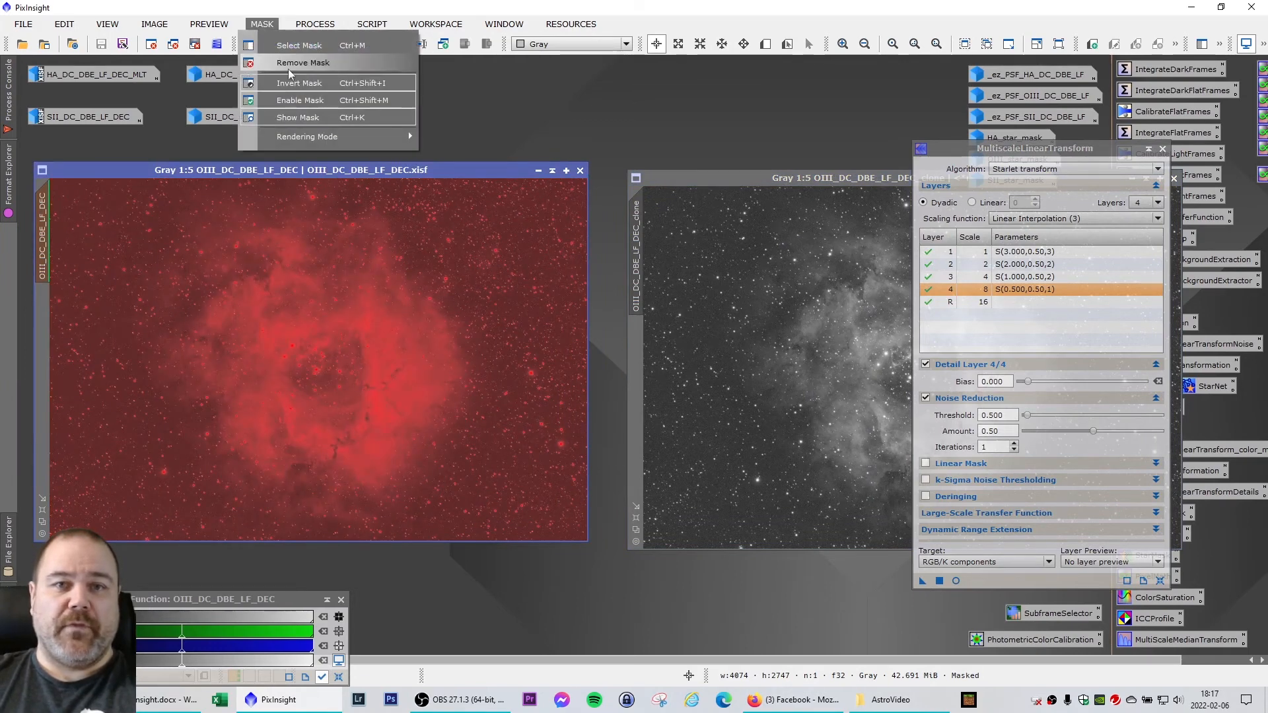
{"action": "left_click", "coordinate": [296, 118]}
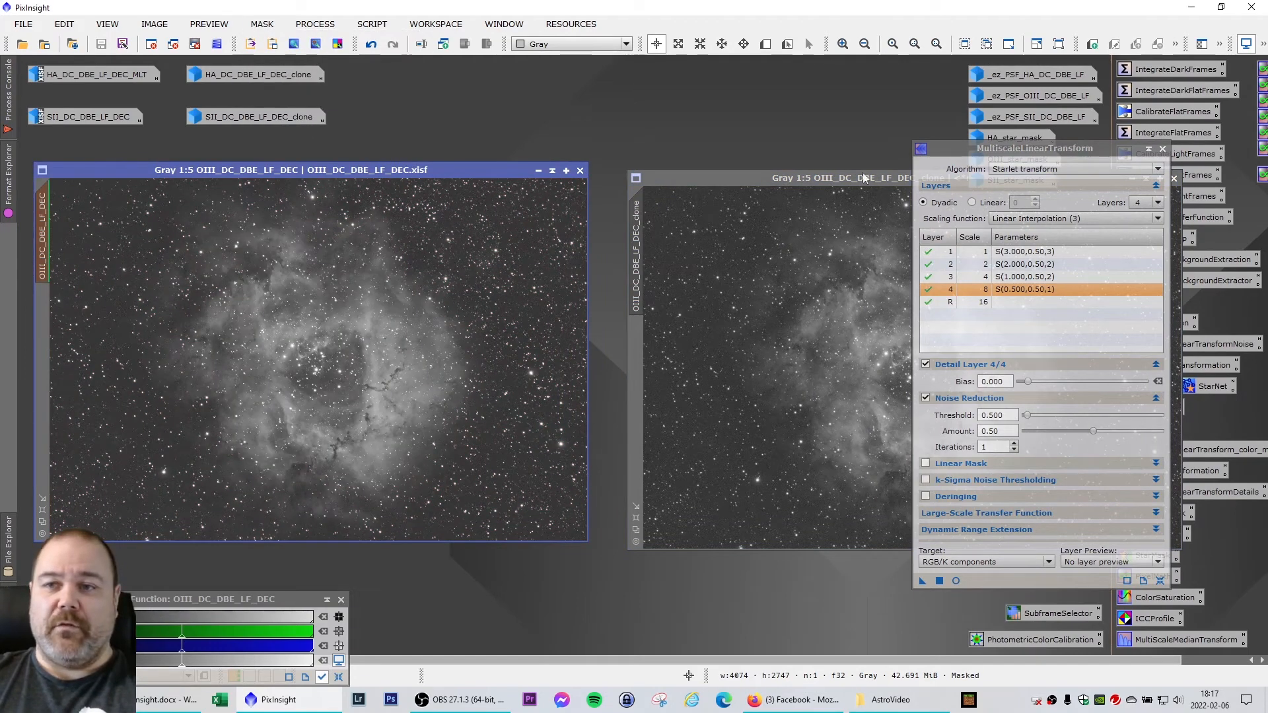
{"action": "left_click_drag", "start_coordinate": [861, 176], "coordinate": [524, 187]}
{"action": "left_click", "coordinate": [791, 187]}
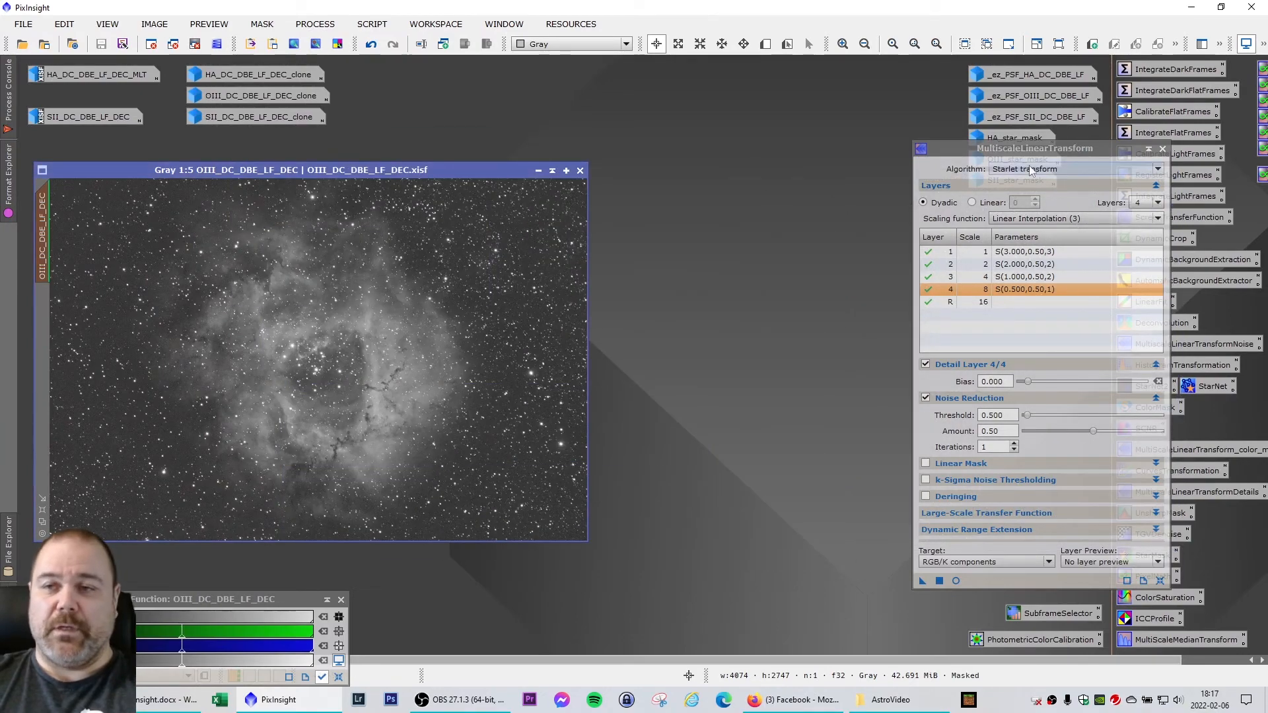
Reset the OIII image's screen stretch, apply the MultiscaleLinearTransform noise reduction to it, and auto-stretch the display again
{"action": "left_click_drag", "start_coordinate": [1052, 148], "coordinate": [768, 143]}
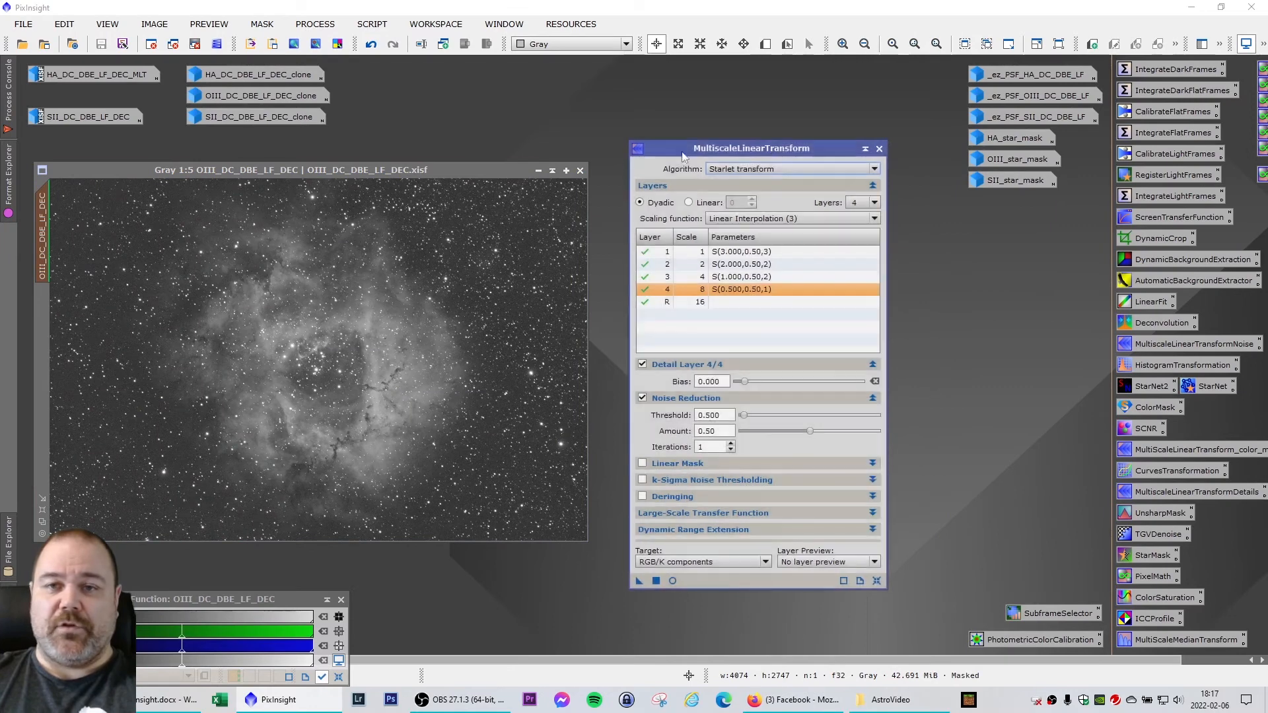
{"action": "left_click", "coordinate": [465, 171]}
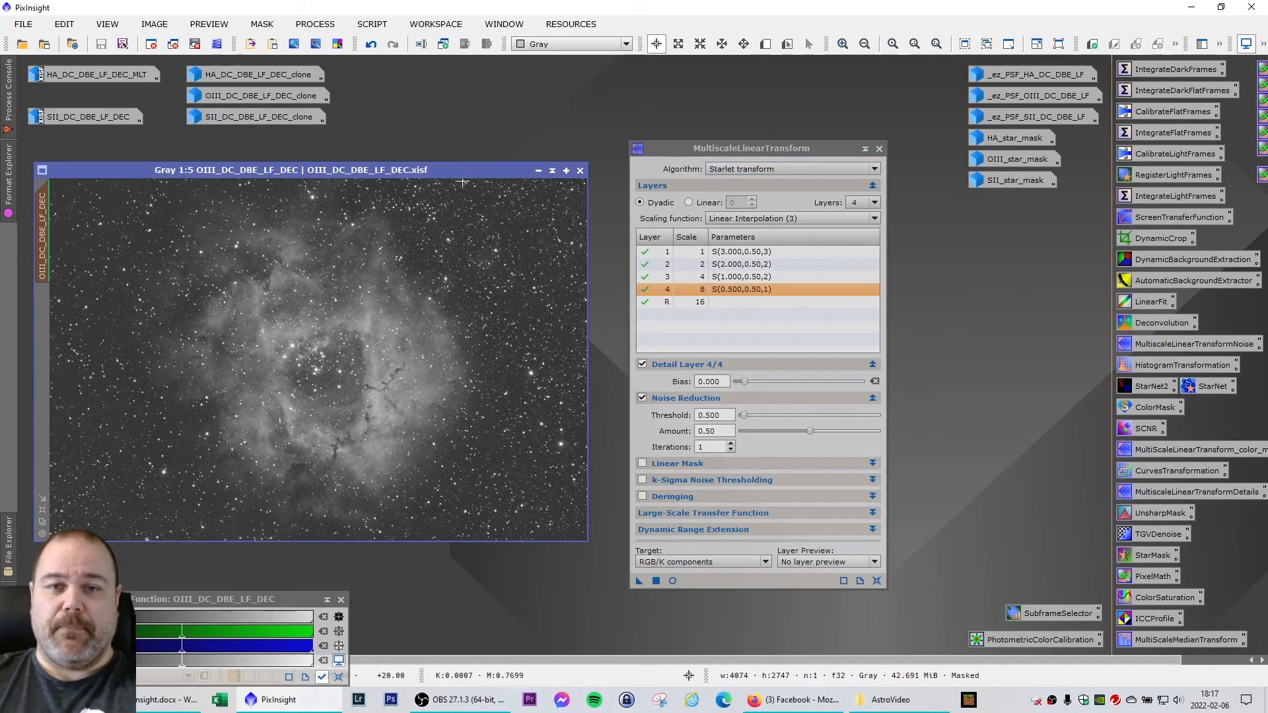
{"action": "left_click", "coordinate": [338, 678]}
{"action": "left_click", "coordinate": [786, 150]}
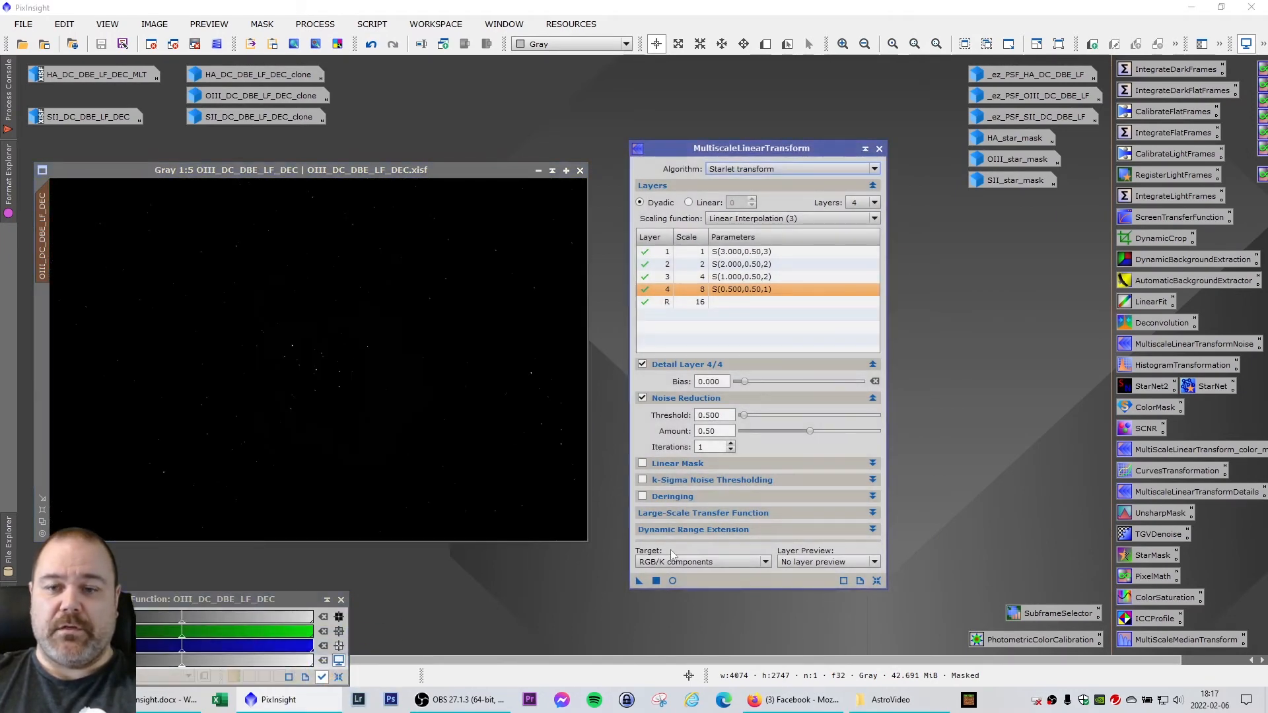
{"action": "left_click_drag", "start_coordinate": [644, 585], "coordinate": [406, 315]}
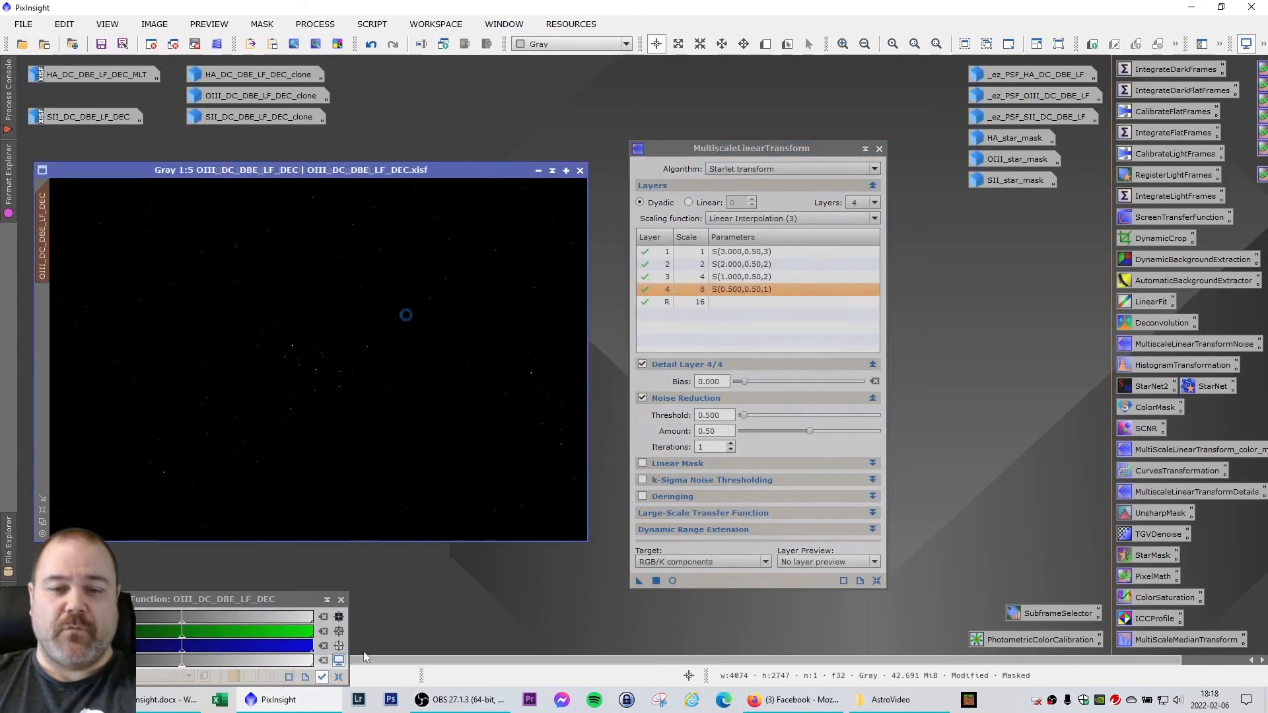
{"action": "key", "text": "ctrl+a"}
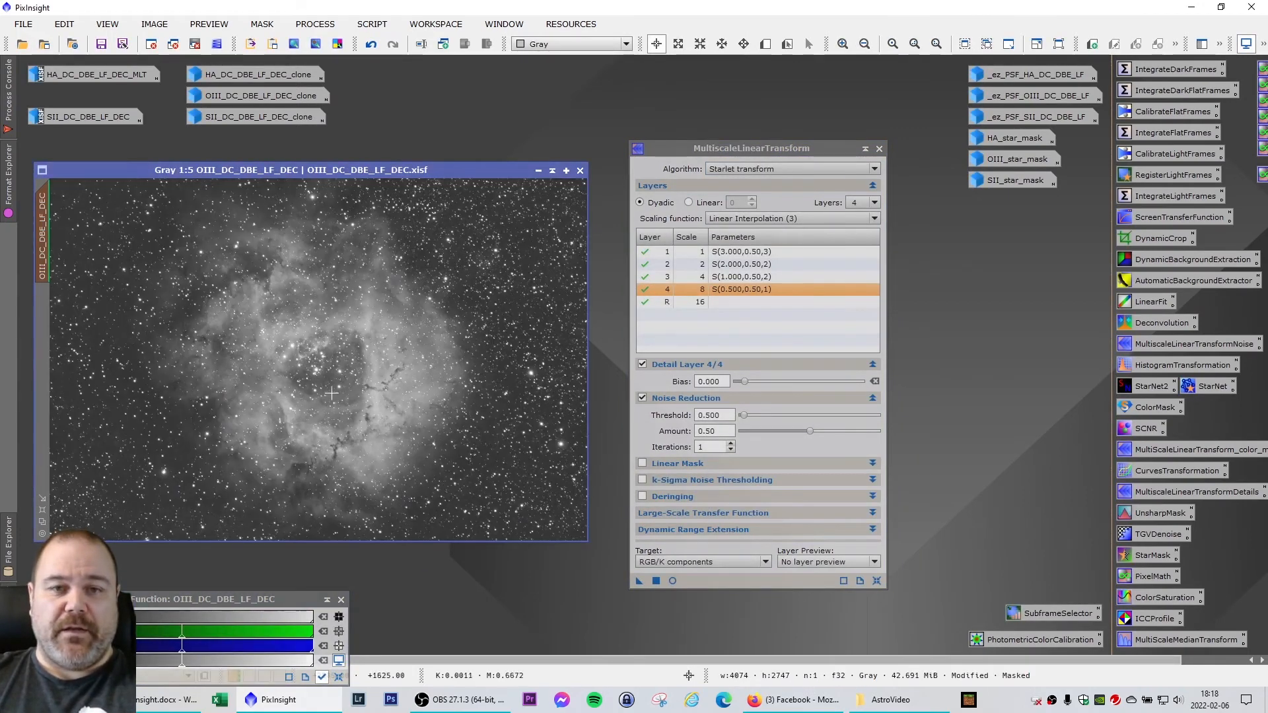
Examine the noise-reduced OIII image close up in the nebula core and in the corner background
{"action": "scroll", "coordinate": [119, 242], "scroll_direction": "down", "scroll_amount": 4}
{"action": "scroll", "coordinate": [119, 242], "scroll_direction": "up", "scroll_amount": 10}
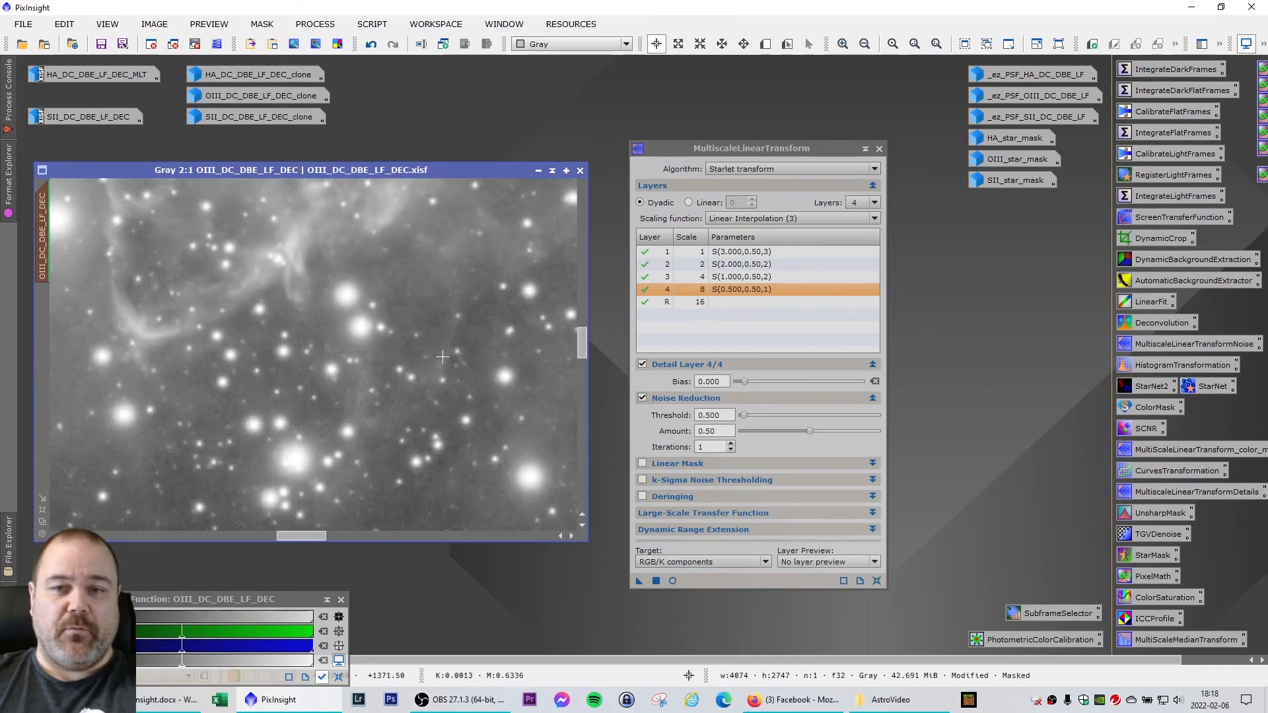
{"action": "scroll", "coordinate": [584, 228], "scroll_direction": "up", "scroll_amount": 1}
{"action": "left_click_drag", "start_coordinate": [584, 228], "coordinate": [584, 193]}
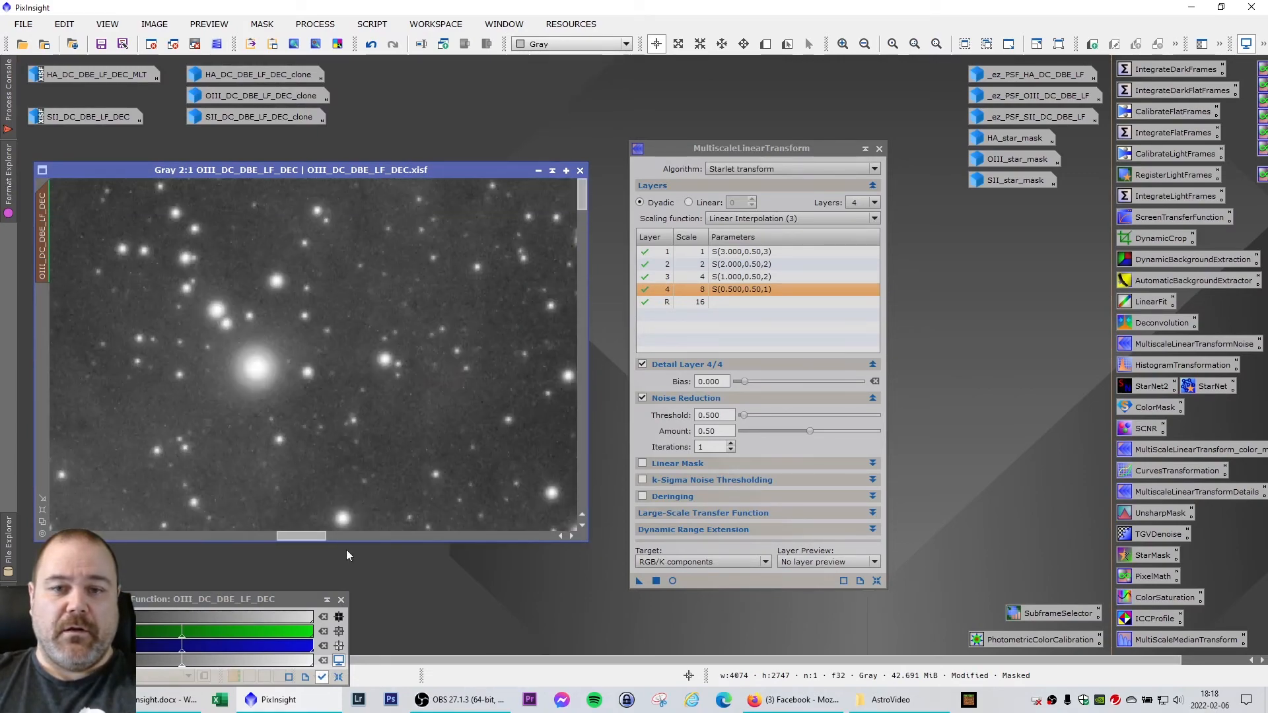
{"action": "left_click_drag", "start_coordinate": [306, 536], "coordinate": [78, 536]}
{"action": "scroll", "coordinate": [238, 399], "scroll_direction": "down", "scroll_amount": 1}
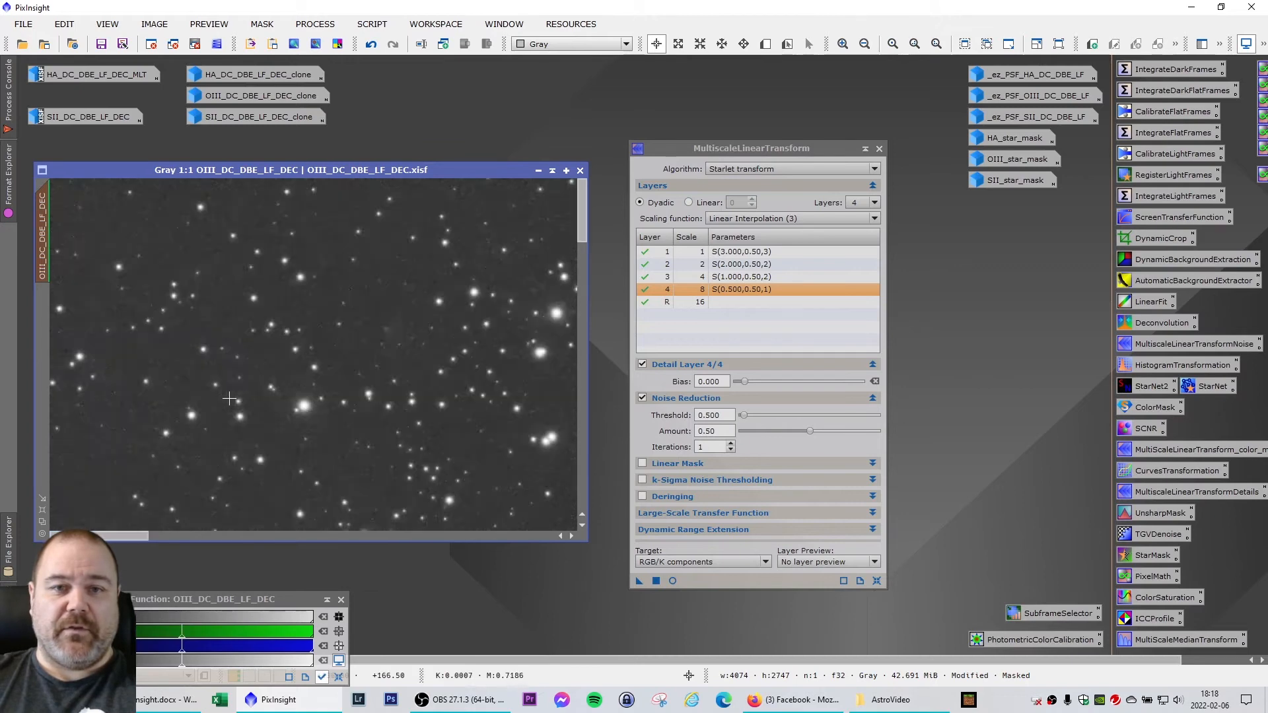
{"action": "scroll", "coordinate": [238, 399], "scroll_direction": "up", "scroll_amount": 2}
{"action": "scroll", "coordinate": [242, 396], "scroll_direction": "down", "scroll_amount": 3}
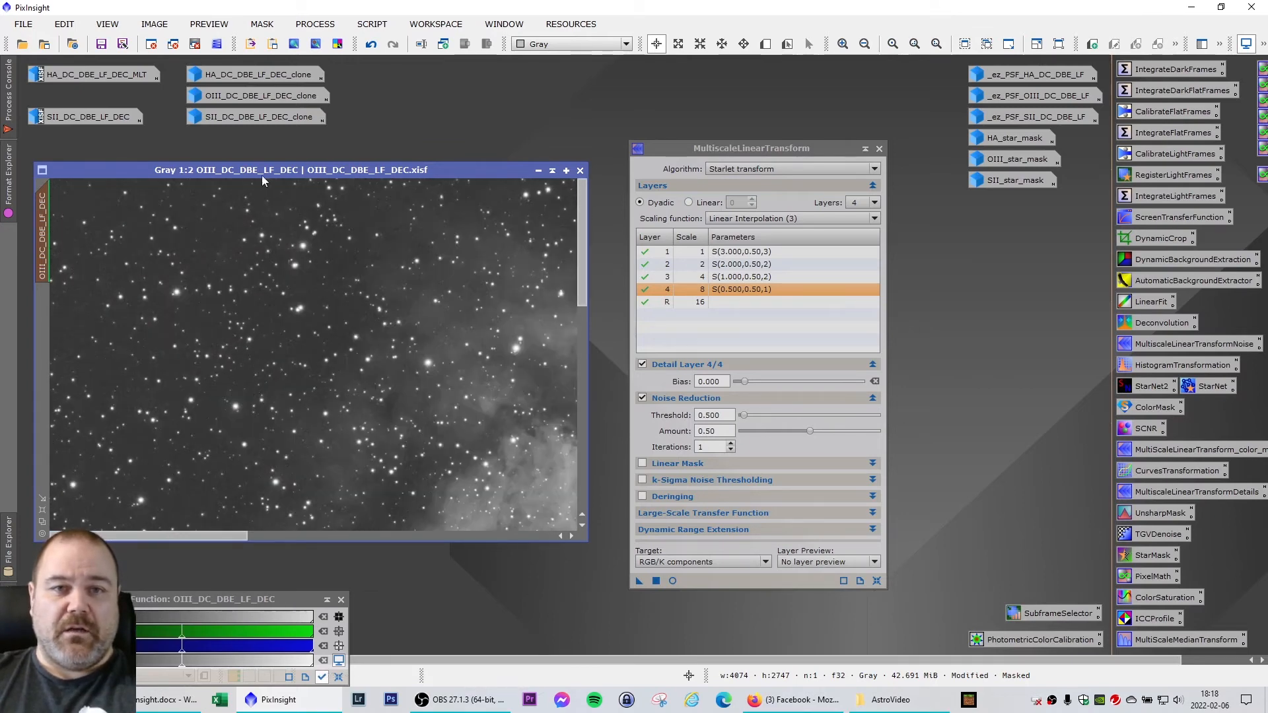
{"action": "left_click_drag", "start_coordinate": [270, 172], "coordinate": [274, 168]}
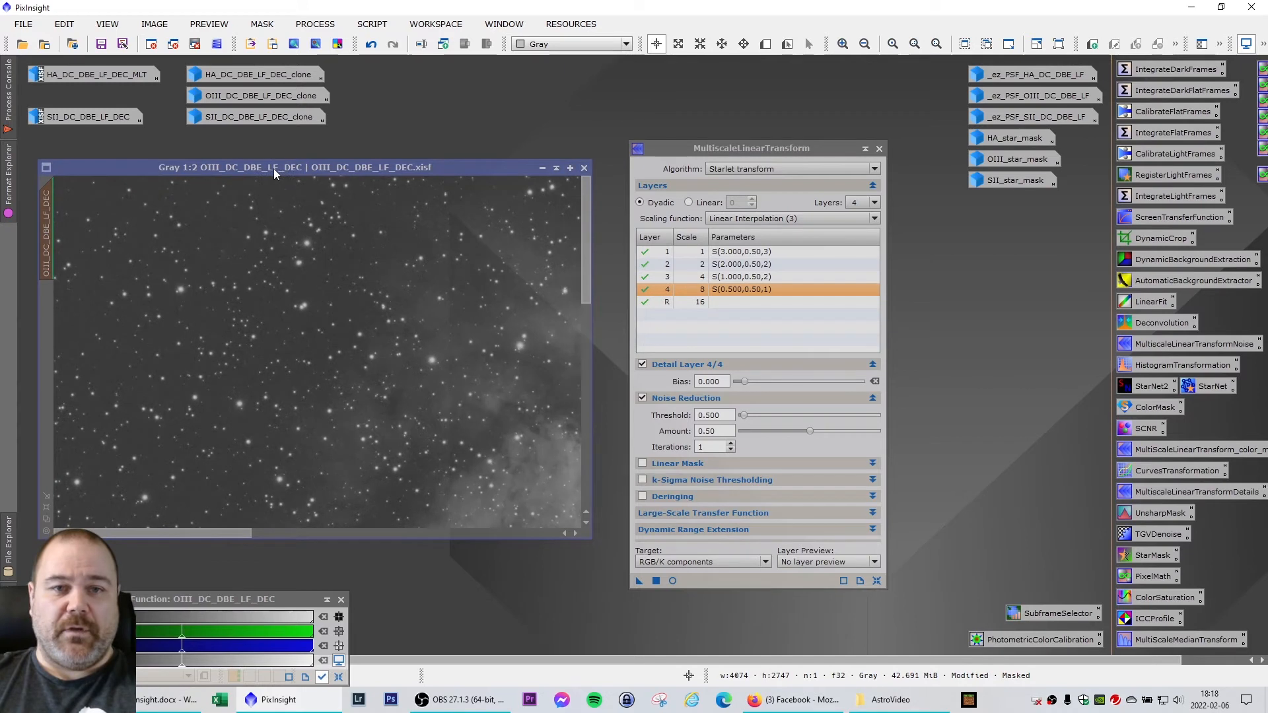
Compare the OIII background with and without the noise reduction by undoing and redoing the transform
{"action": "left_click", "coordinate": [372, 45]}
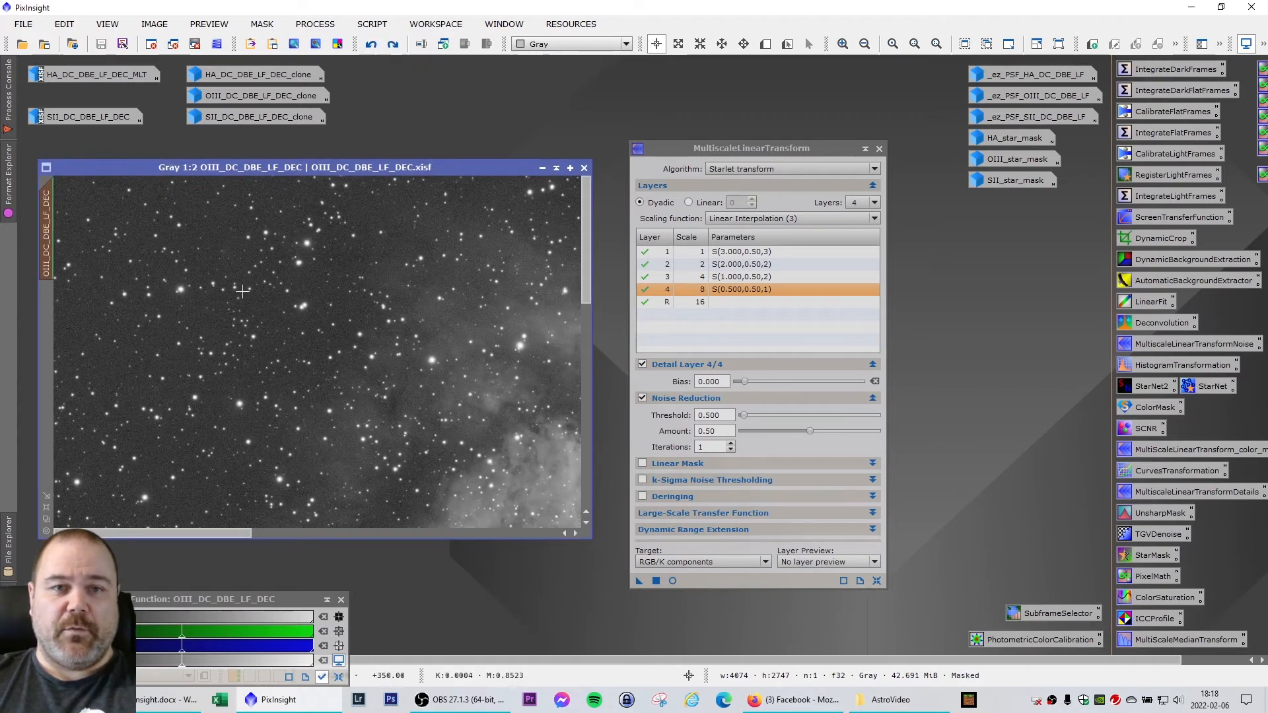
{"action": "left_click", "coordinate": [393, 45]}
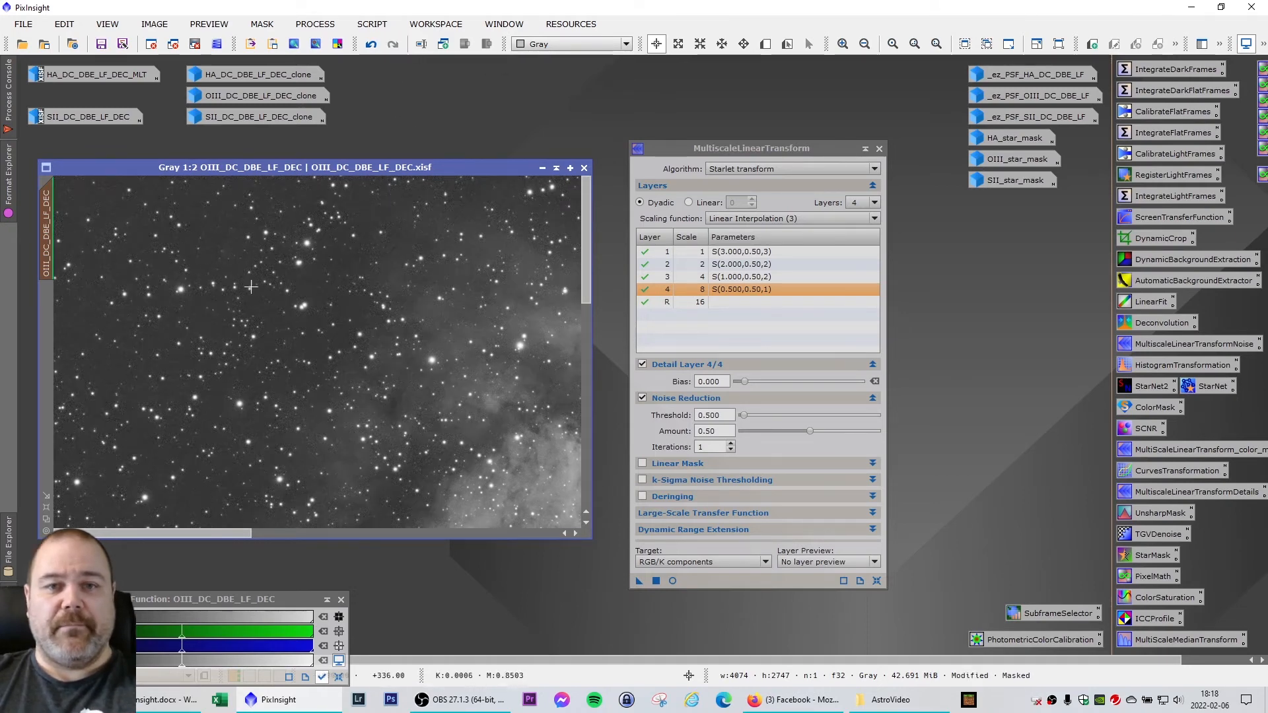
{"action": "scroll", "coordinate": [488, 223], "scroll_direction": "down", "scroll_amount": 1}
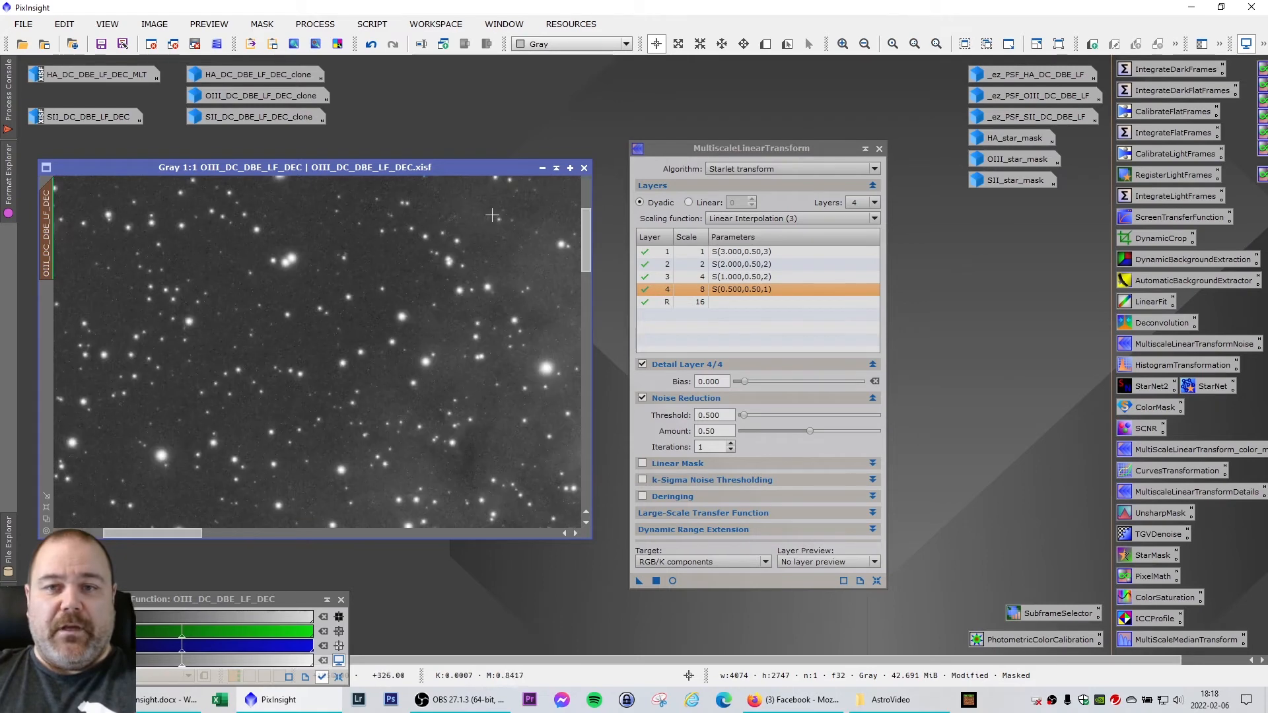
{"action": "scroll", "coordinate": [487, 222], "scroll_direction": "up", "scroll_amount": 1}
{"action": "scroll", "coordinate": [487, 222], "scroll_direction": "down", "scroll_amount": 3}
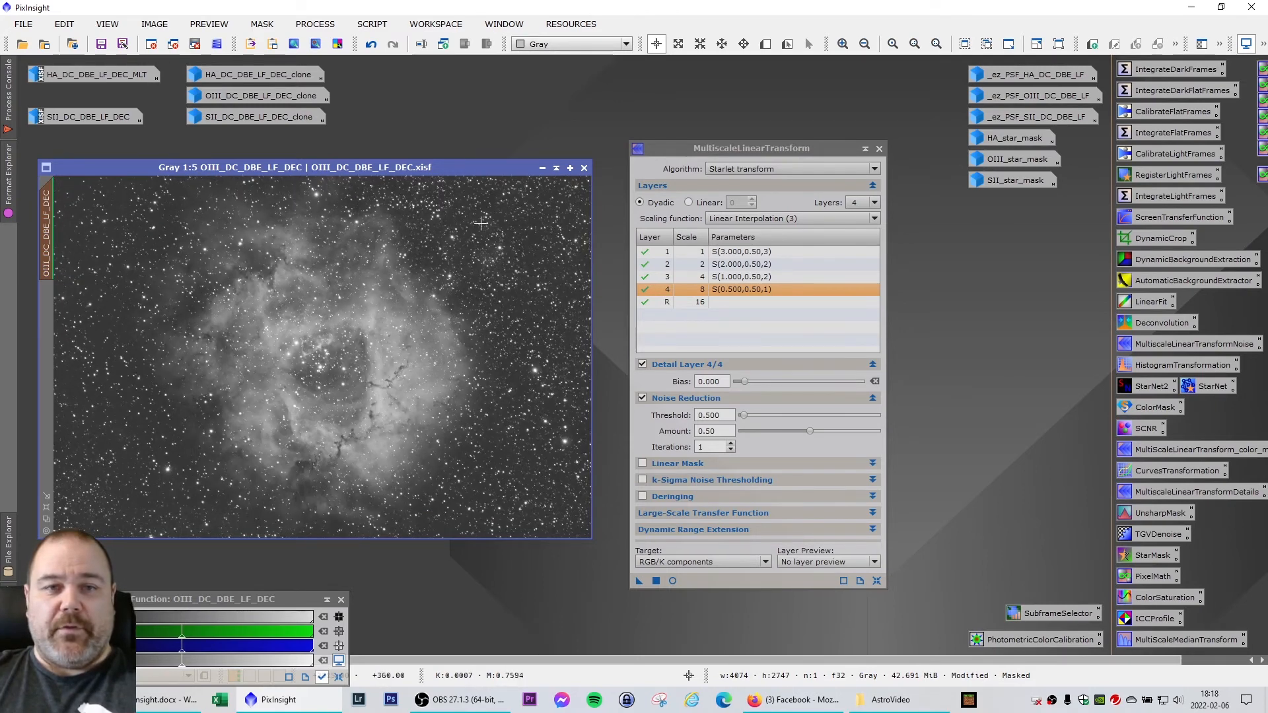
Save the noise-reduced OIII image as OIII_DC_DBE_LF_DEC_MLT.xisf in the linear folder, accepting the default XISF options
{"action": "left_click_drag", "start_coordinate": [110, 171], "coordinate": [105, 172]}
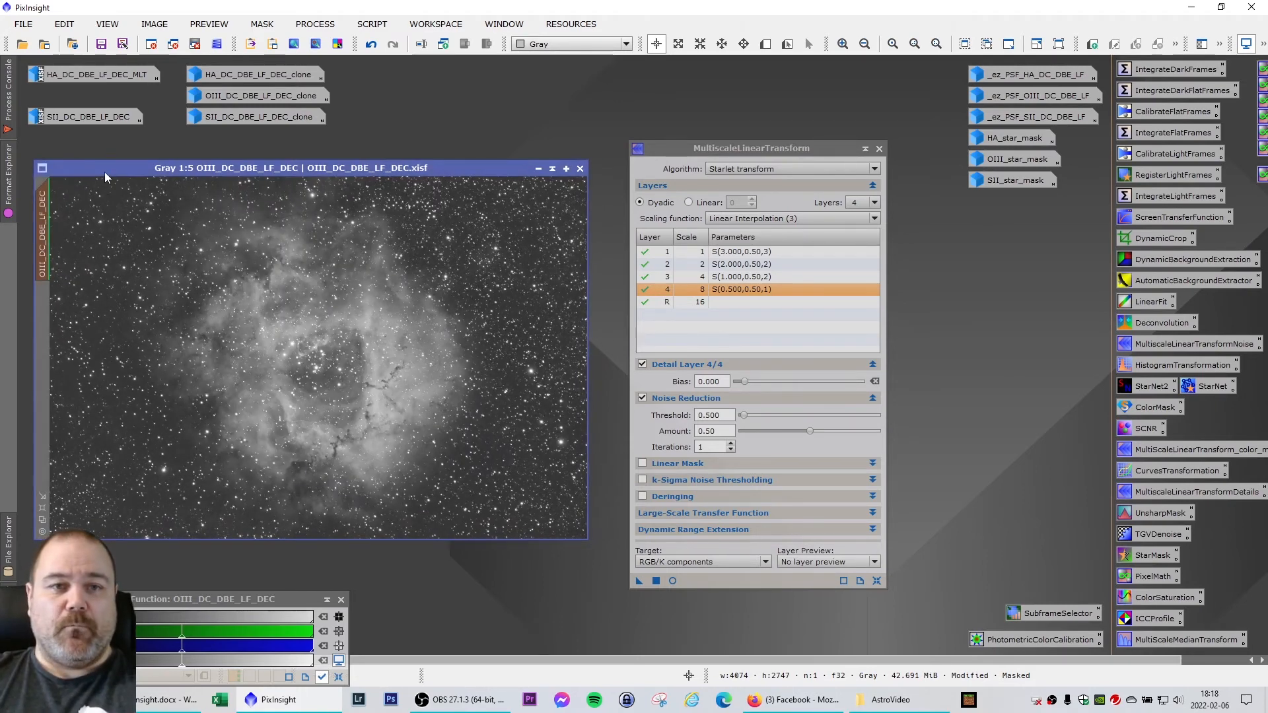
{"action": "left_click", "coordinate": [23, 24]}
{"action": "left_click", "coordinate": [65, 155]}
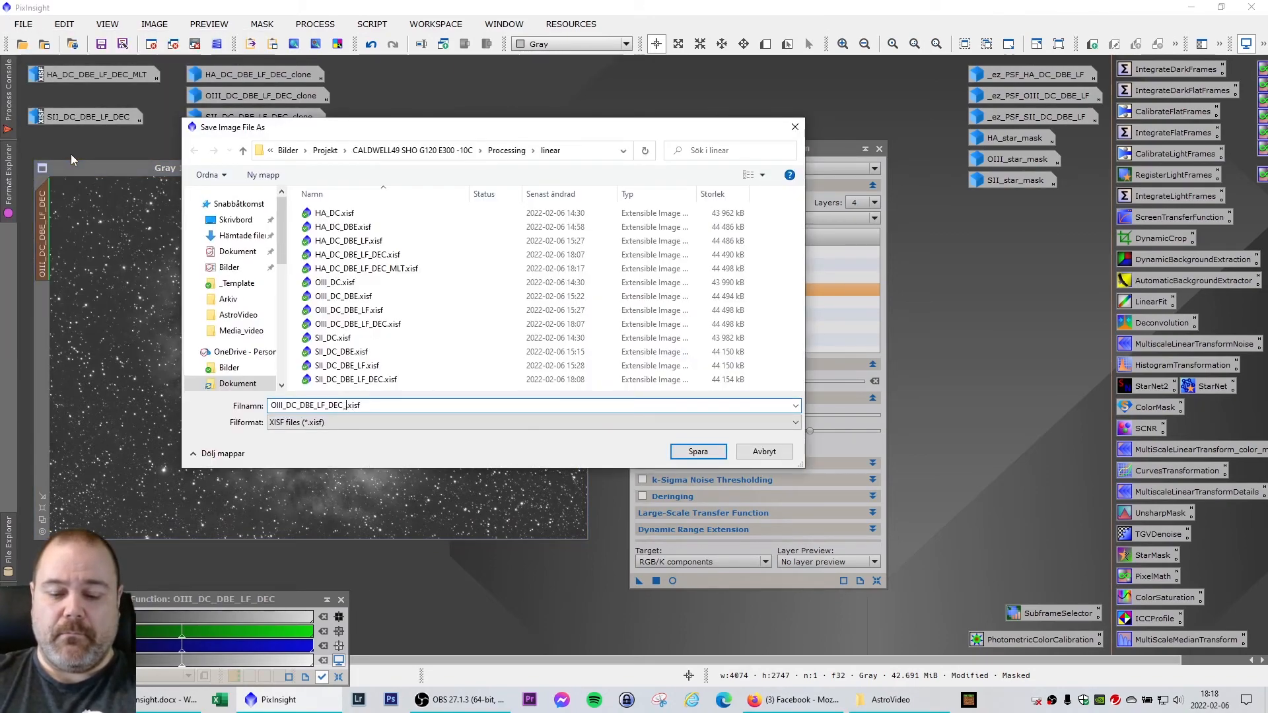
{"action": "type", "text": "_MLT"}
{"action": "key", "text": "Return"}
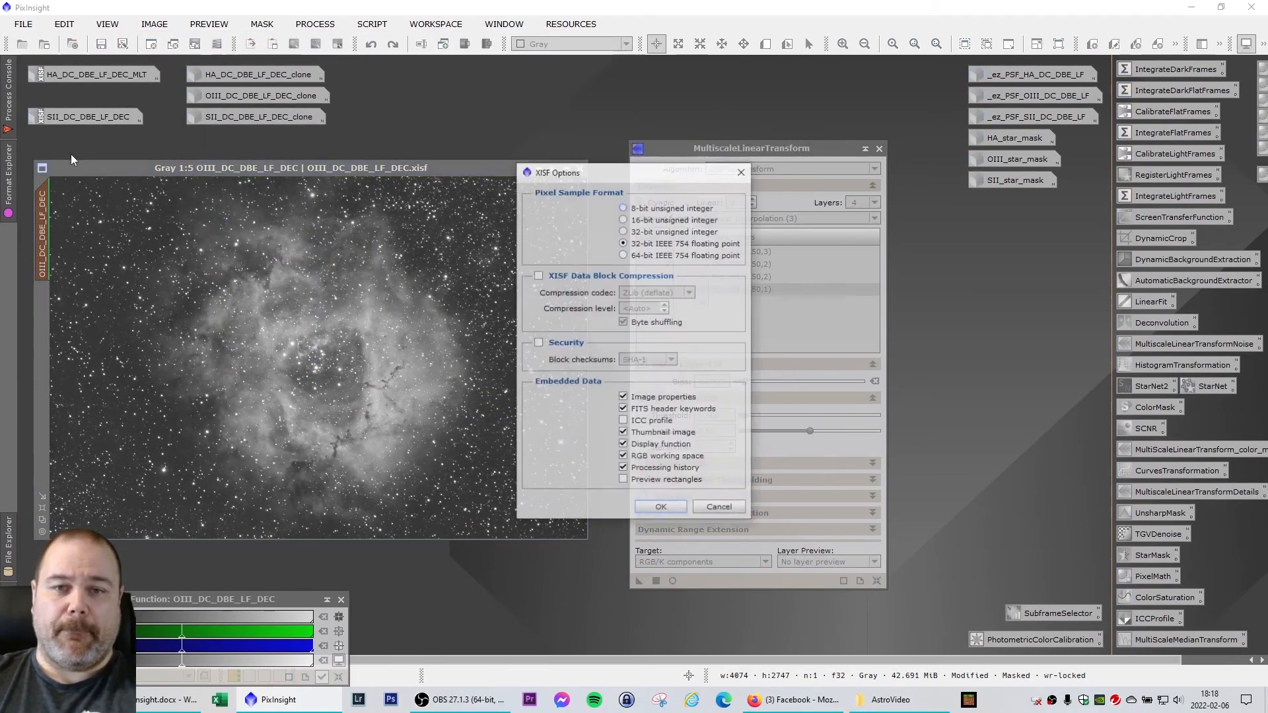
{"action": "left_click", "coordinate": [681, 511]}
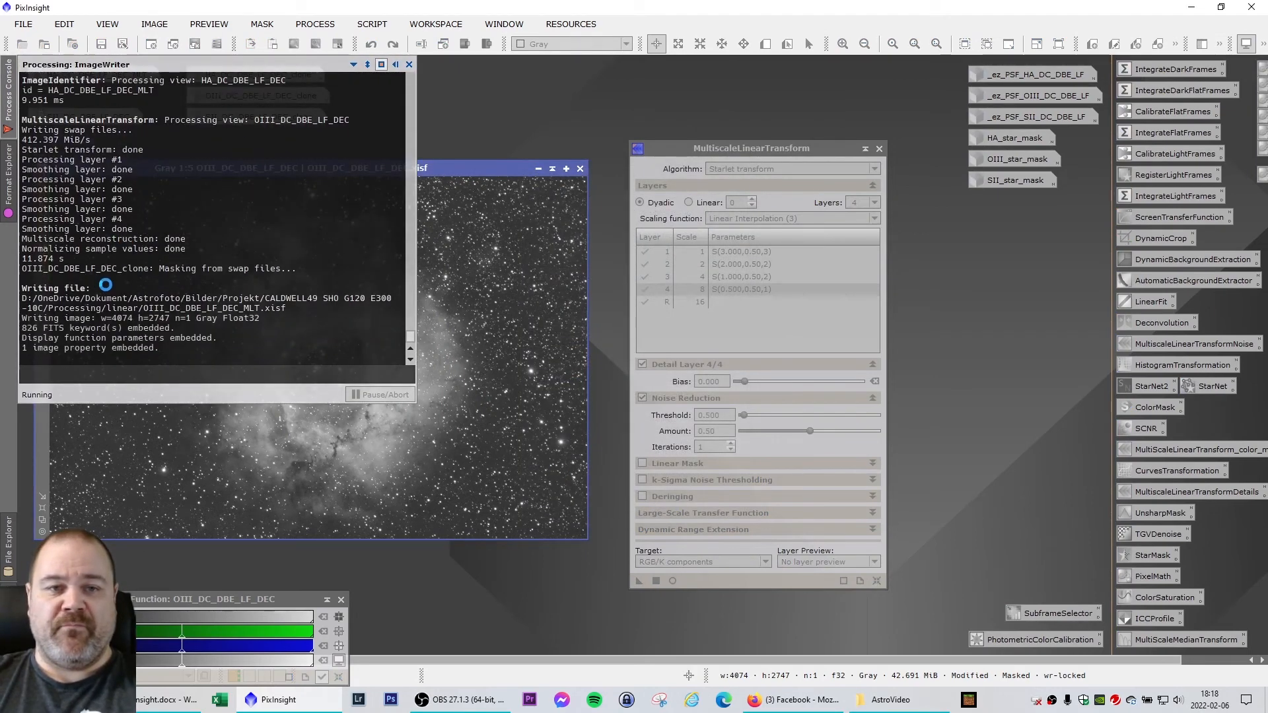
Change the OIII image's identifier to OIII_DC_DBE_LF_DEC_MLT and minimize the image
{"action": "right_click", "coordinate": [52, 238]}
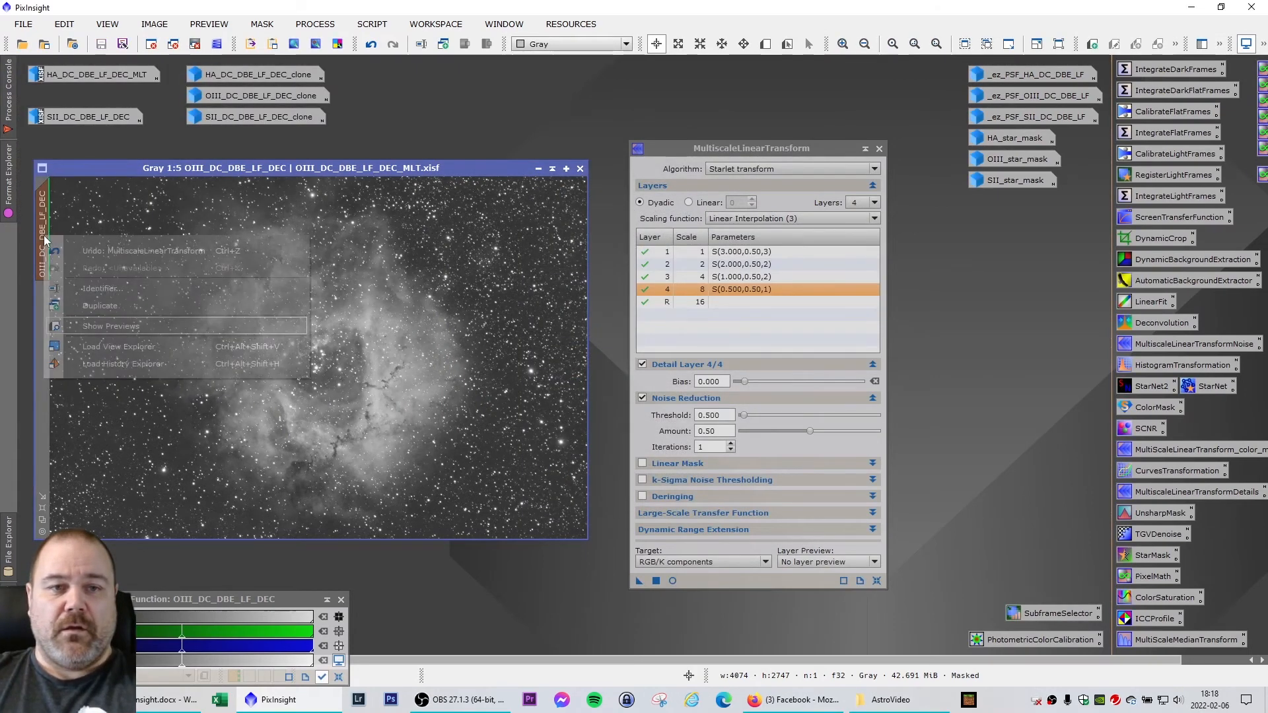
{"action": "left_click", "coordinate": [98, 288]}
{"action": "key", "text": "End"}
{"action": "type", "text": "_MLT"}
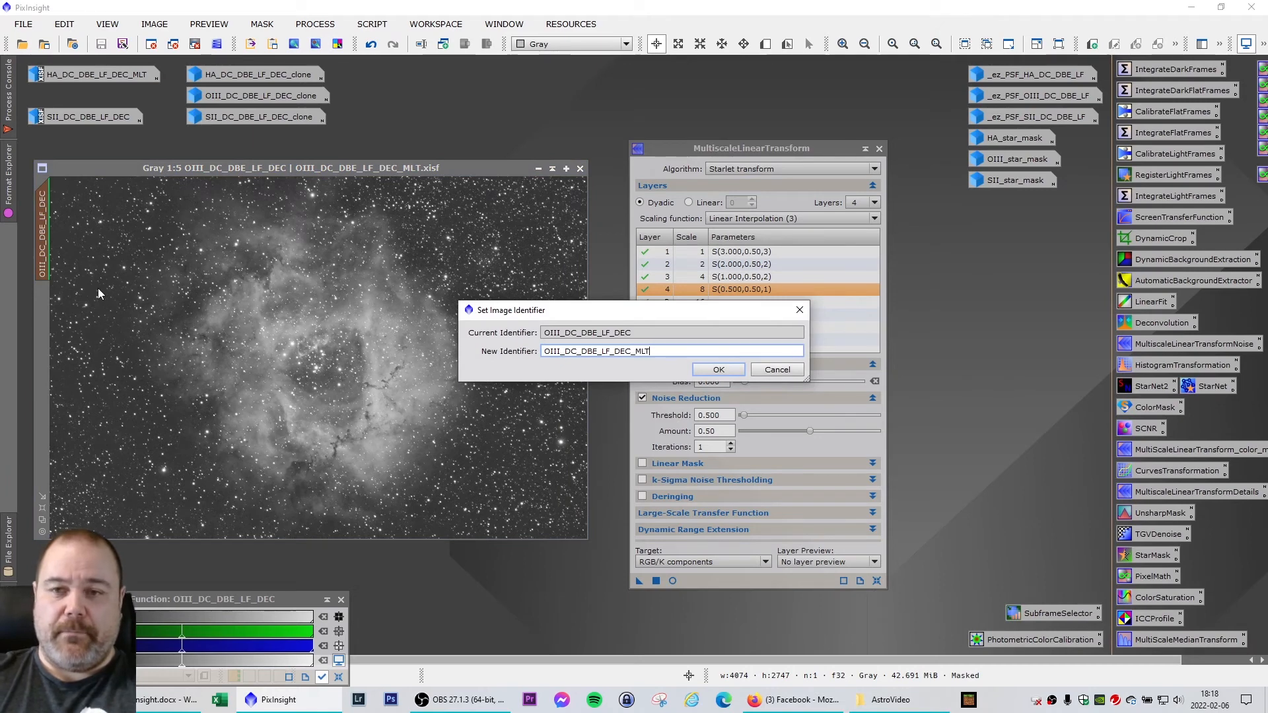
{"action": "key", "text": "Return"}
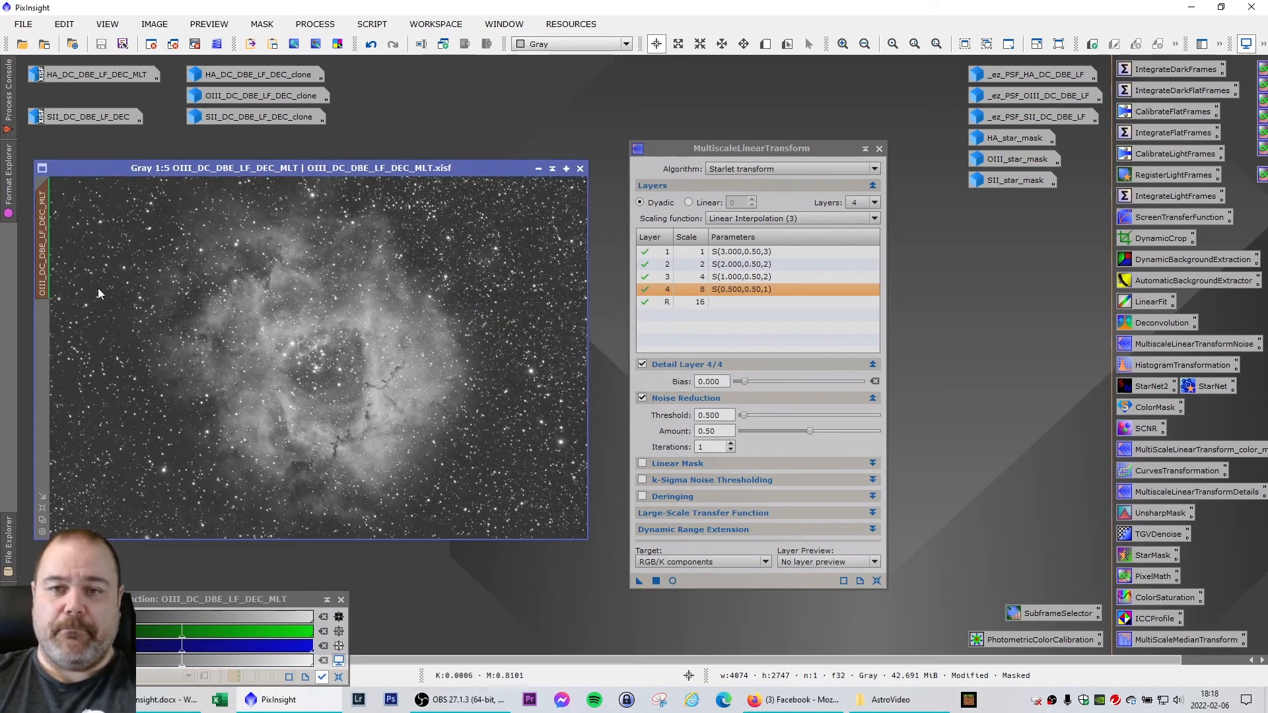
{"action": "left_click", "coordinate": [538, 169]}
Restore the linear SII image and its stretched clone side by side, and apply the clone as the linear image's mask
{"action": "double_click", "coordinate": [110, 119]}
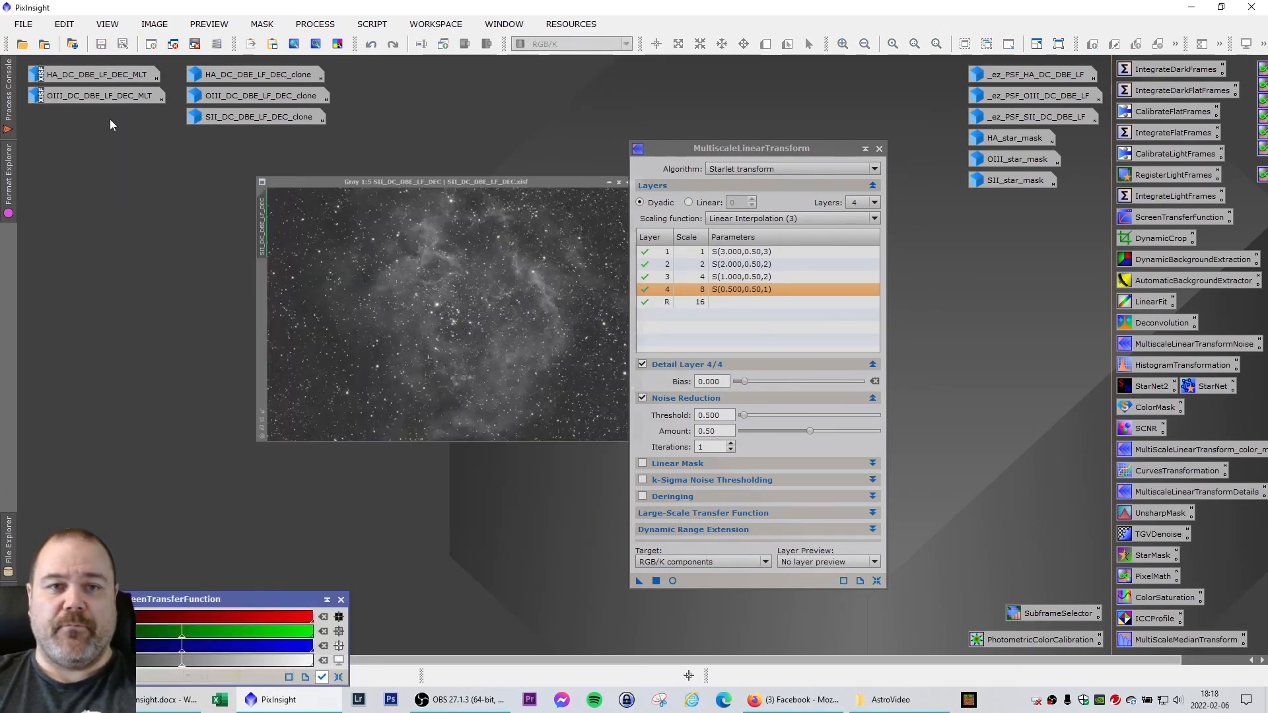
{"action": "left_click_drag", "start_coordinate": [755, 150], "coordinate": [1135, 152]}
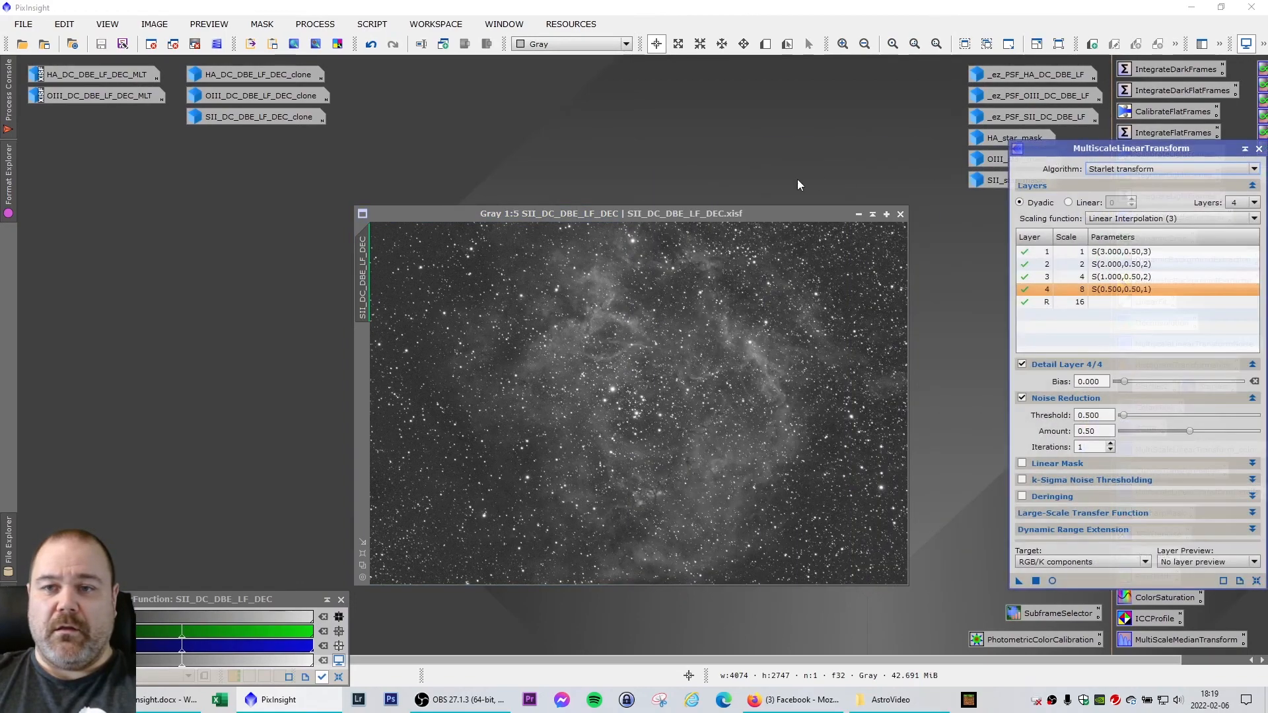
{"action": "left_click_drag", "start_coordinate": [704, 213], "coordinate": [375, 184]}
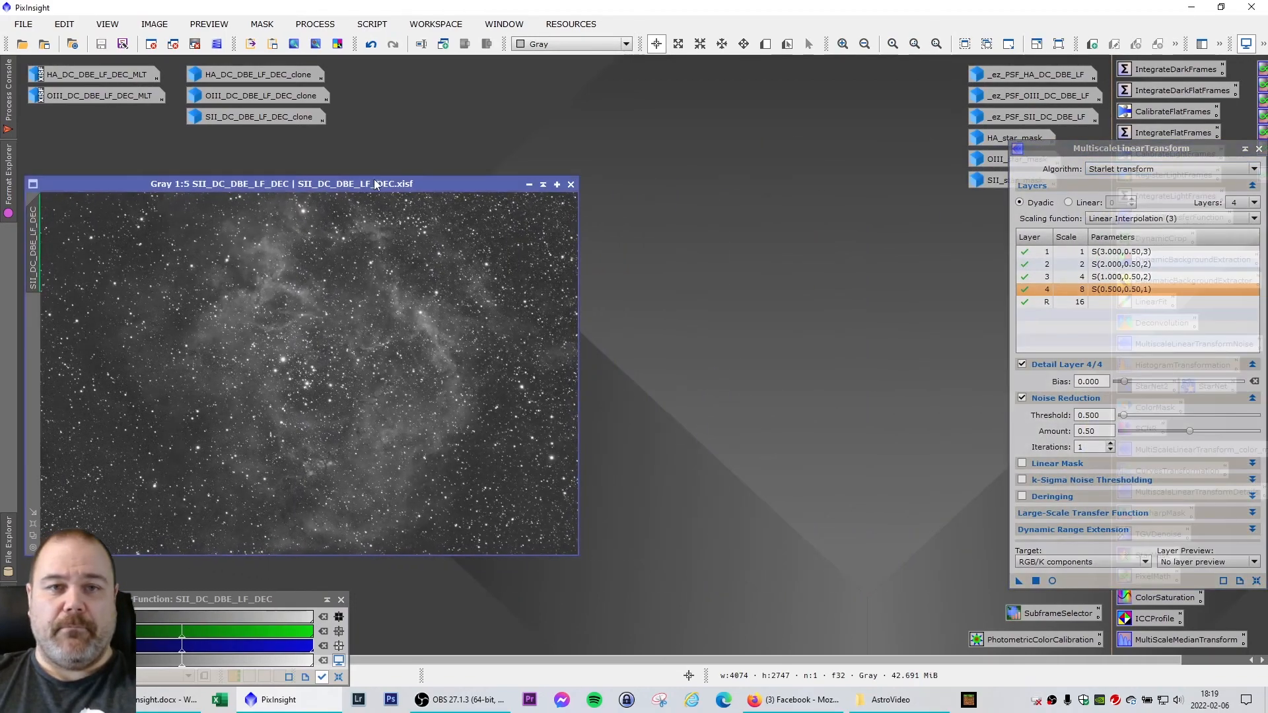
{"action": "double_click", "coordinate": [264, 115]}
{"action": "left_click_drag", "start_coordinate": [300, 197], "coordinate": [822, 186]}
{"action": "left_click_drag", "start_coordinate": [598, 307], "coordinate": [30, 365]}
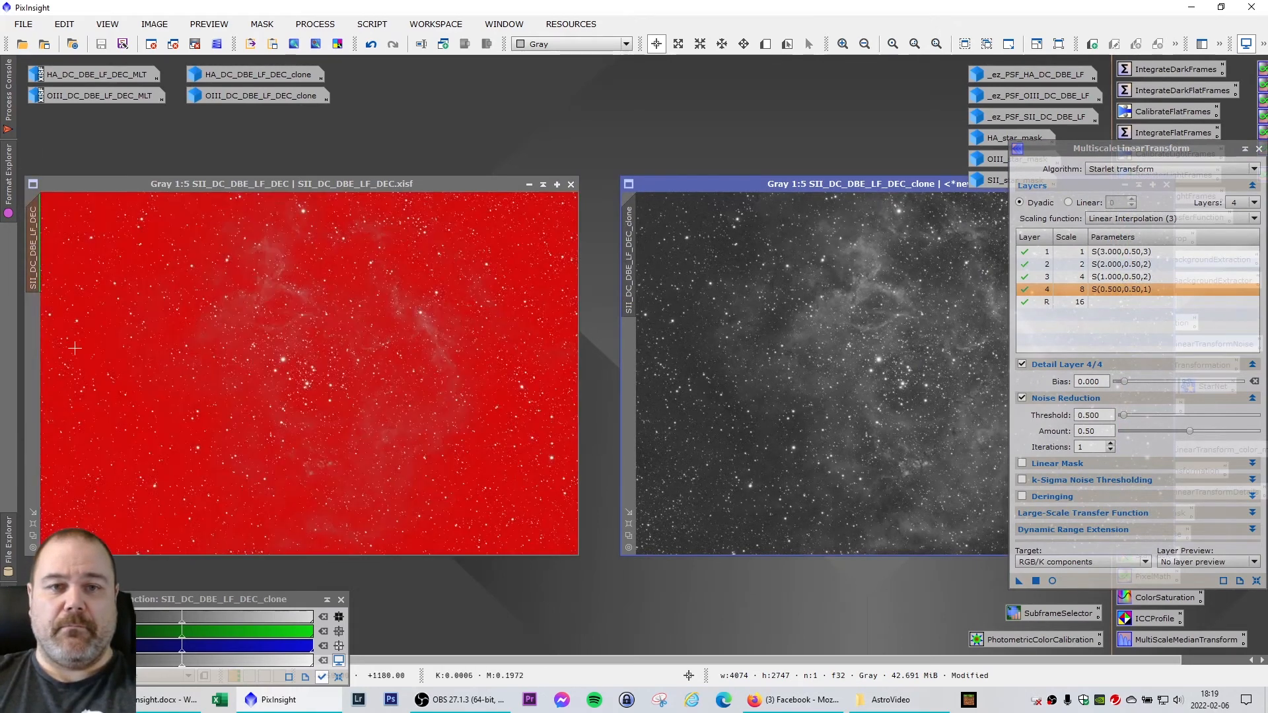
Invert the mask on the linear SII image, hide its overlay, and minimize the SII clone
{"action": "left_click", "coordinate": [261, 27]}
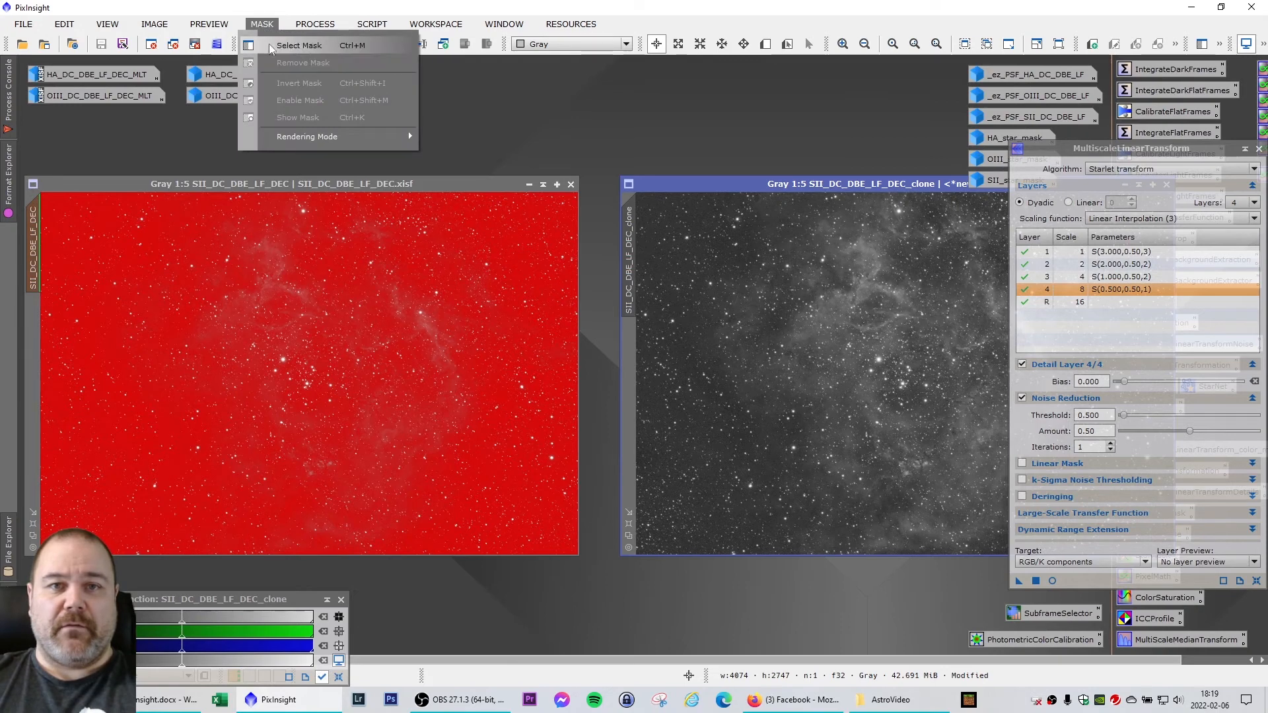
{"action": "left_click", "coordinate": [261, 25]}
{"action": "left_click", "coordinate": [259, 187]}
{"action": "left_click", "coordinate": [261, 24]}
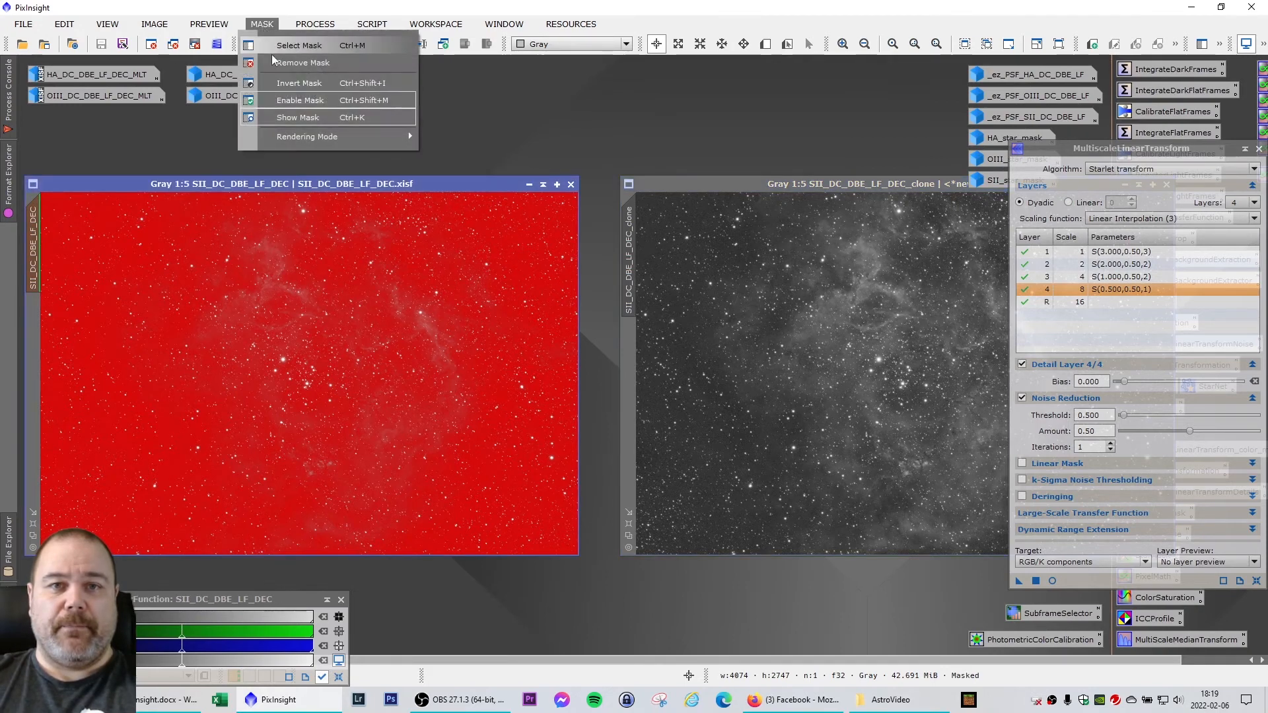
{"action": "left_click", "coordinate": [284, 83]}
{"action": "left_click", "coordinate": [262, 24]}
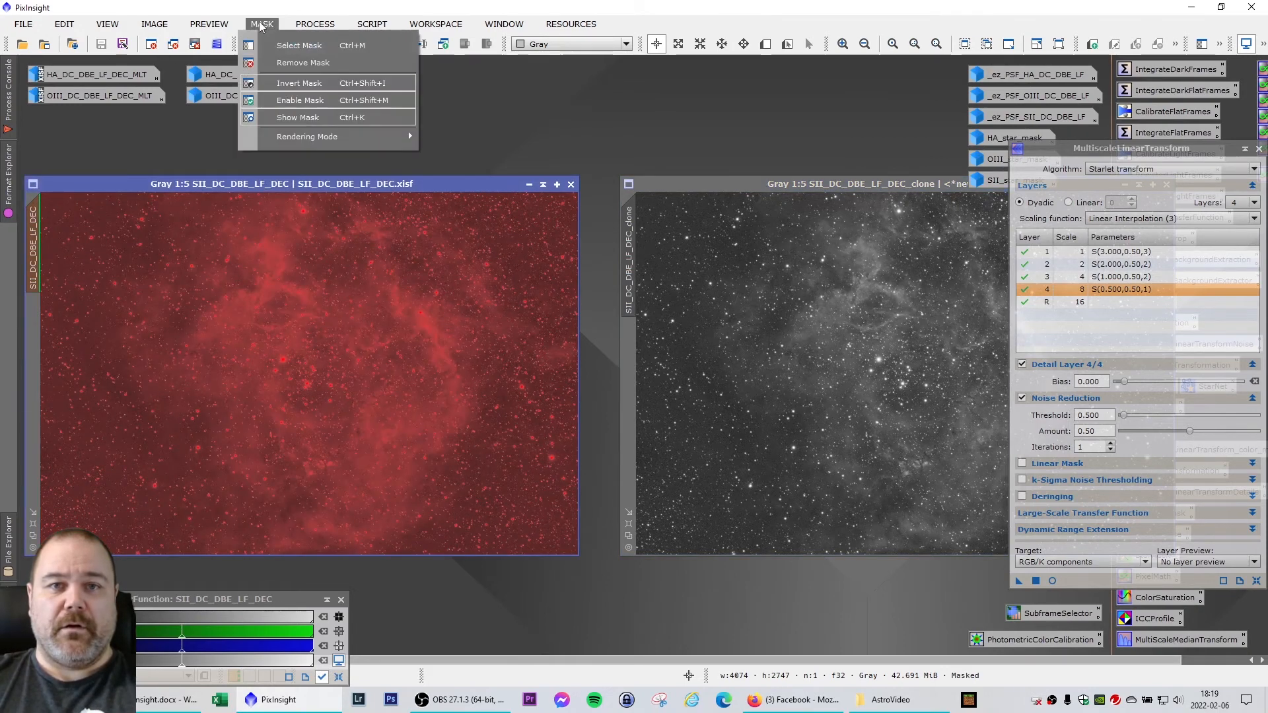
{"action": "left_click", "coordinate": [295, 118]}
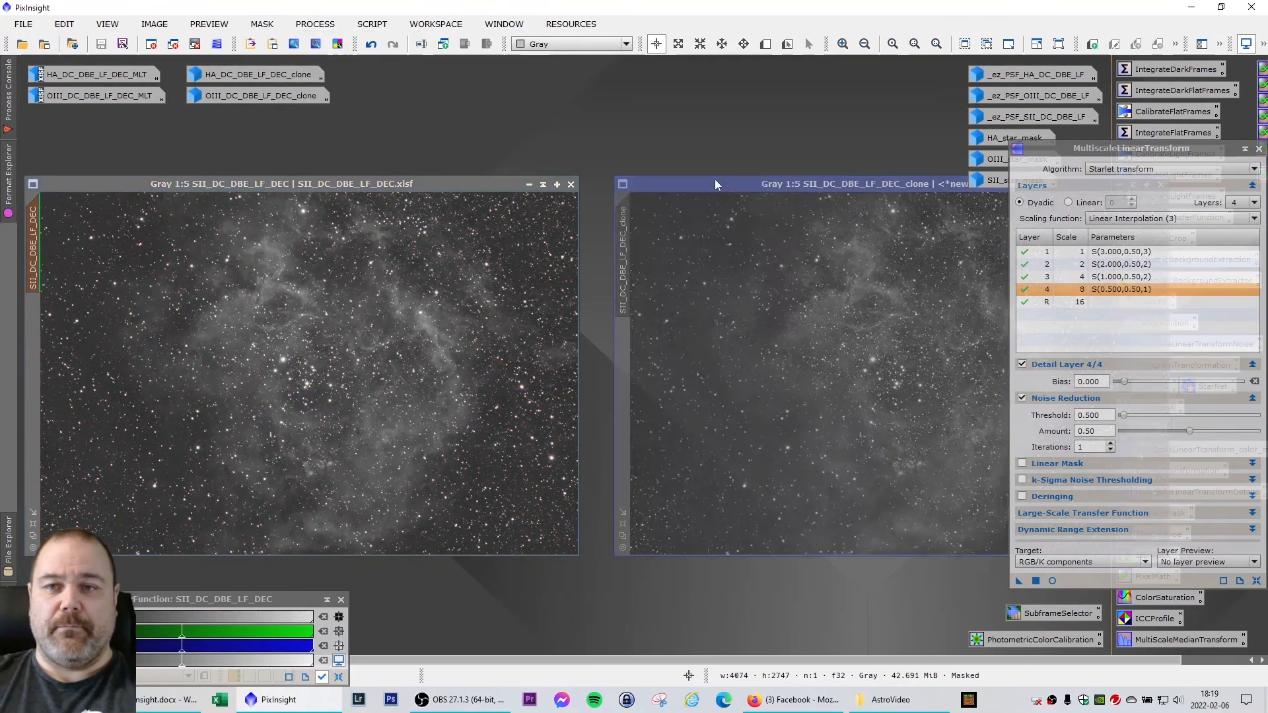
{"action": "left_click_drag", "start_coordinate": [715, 179], "coordinate": [909, 165]}
{"action": "left_click", "coordinate": [914, 162]}
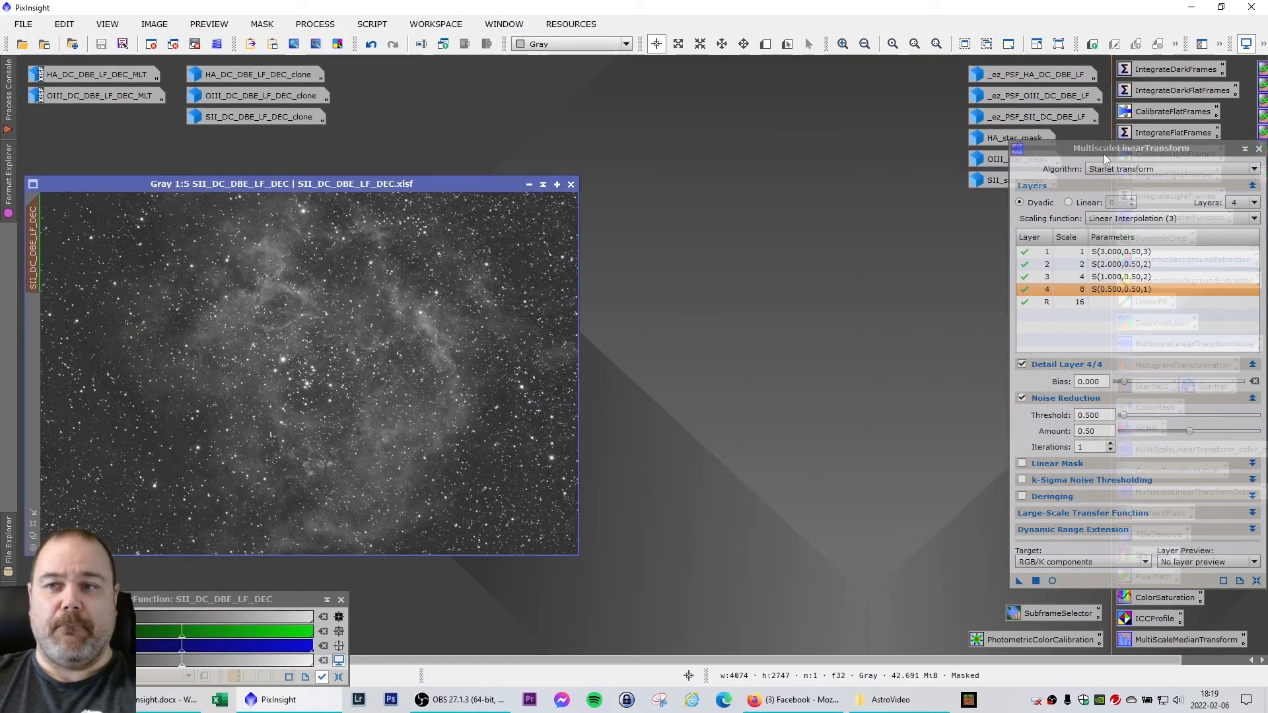
Reset the SII image's screen stretch and apply the MultiscaleLinearTransform noise reduction to it
{"action": "left_click_drag", "start_coordinate": [1104, 153], "coordinate": [706, 165]}
{"action": "left_click_drag", "start_coordinate": [442, 184], "coordinate": [478, 177]}
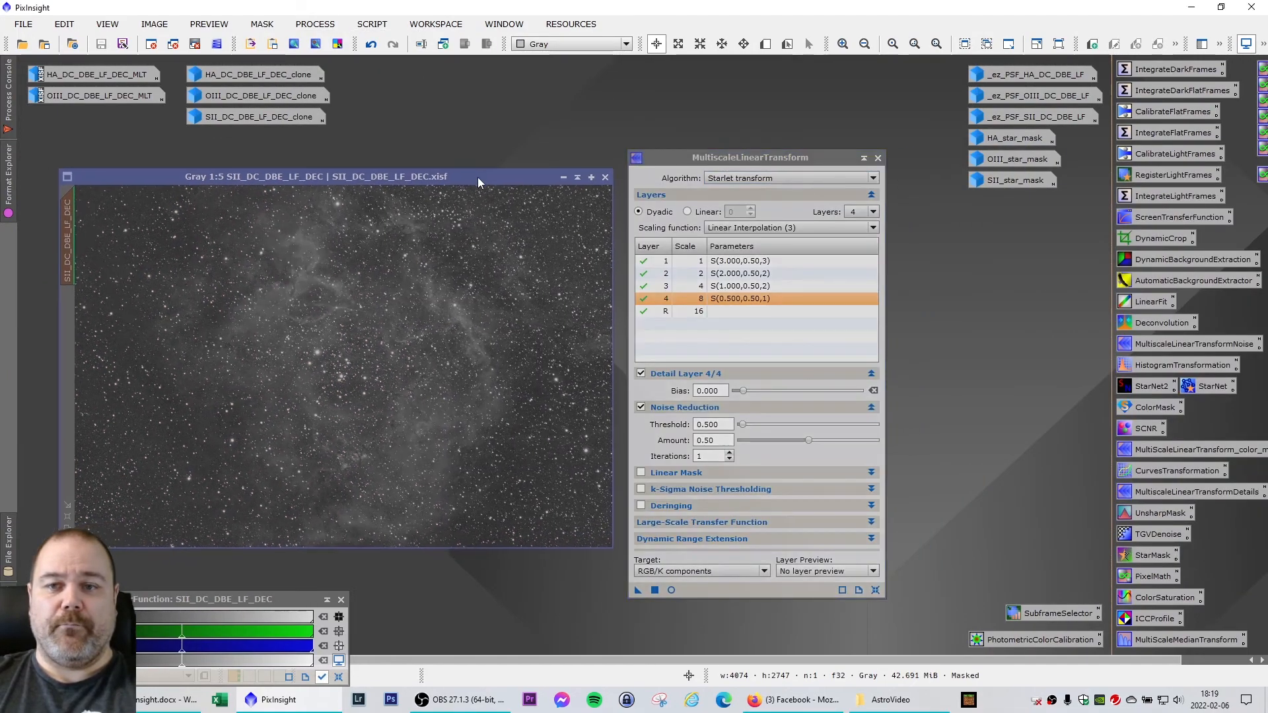
{"action": "left_click", "coordinate": [338, 677]}
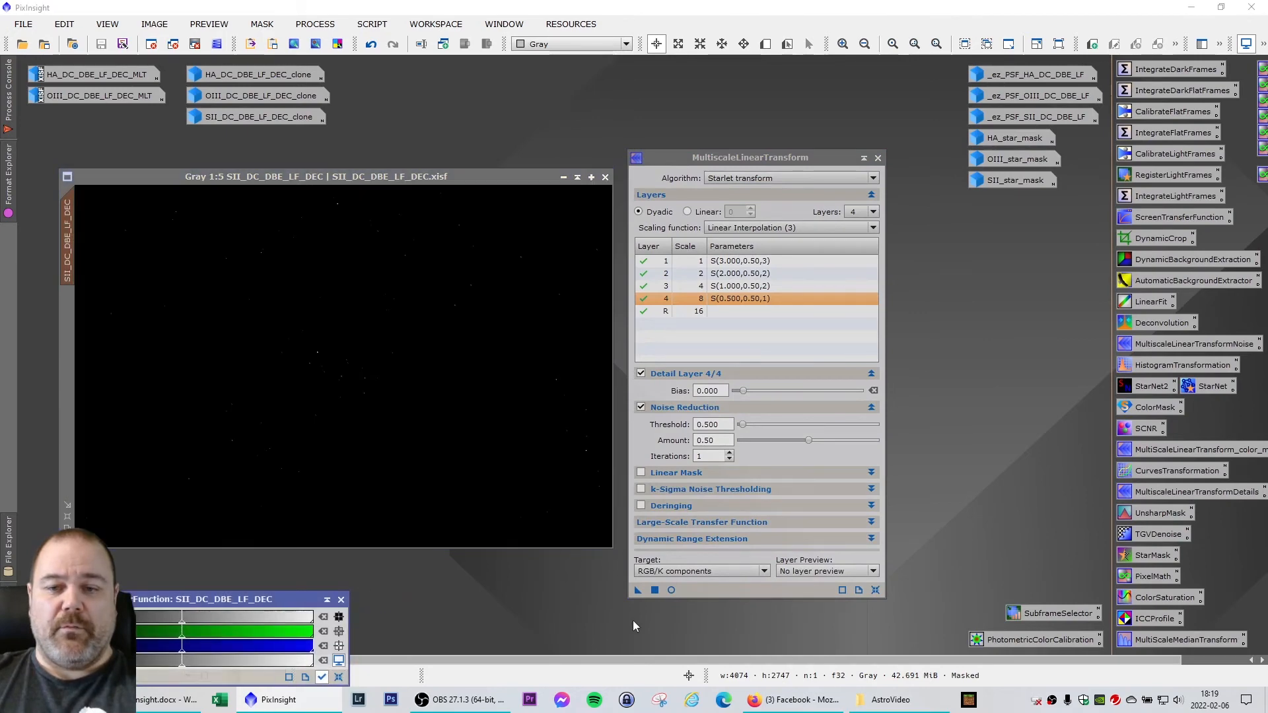
{"action": "left_click", "coordinate": [639, 596]}
{"action": "left_click_drag", "start_coordinate": [323, 319], "coordinate": [287, 302]}
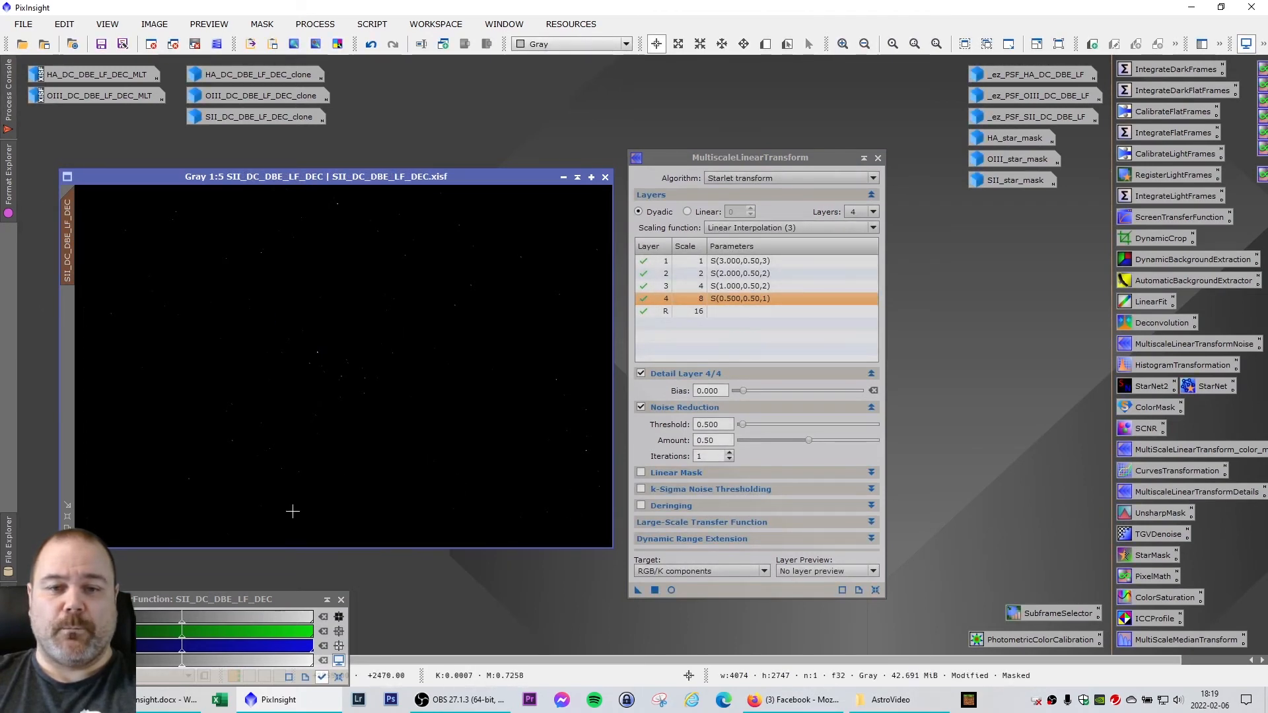
Auto-stretch the display of the SII image and remove its mask
{"action": "left_click_drag", "start_coordinate": [288, 184], "coordinate": [279, 185]}
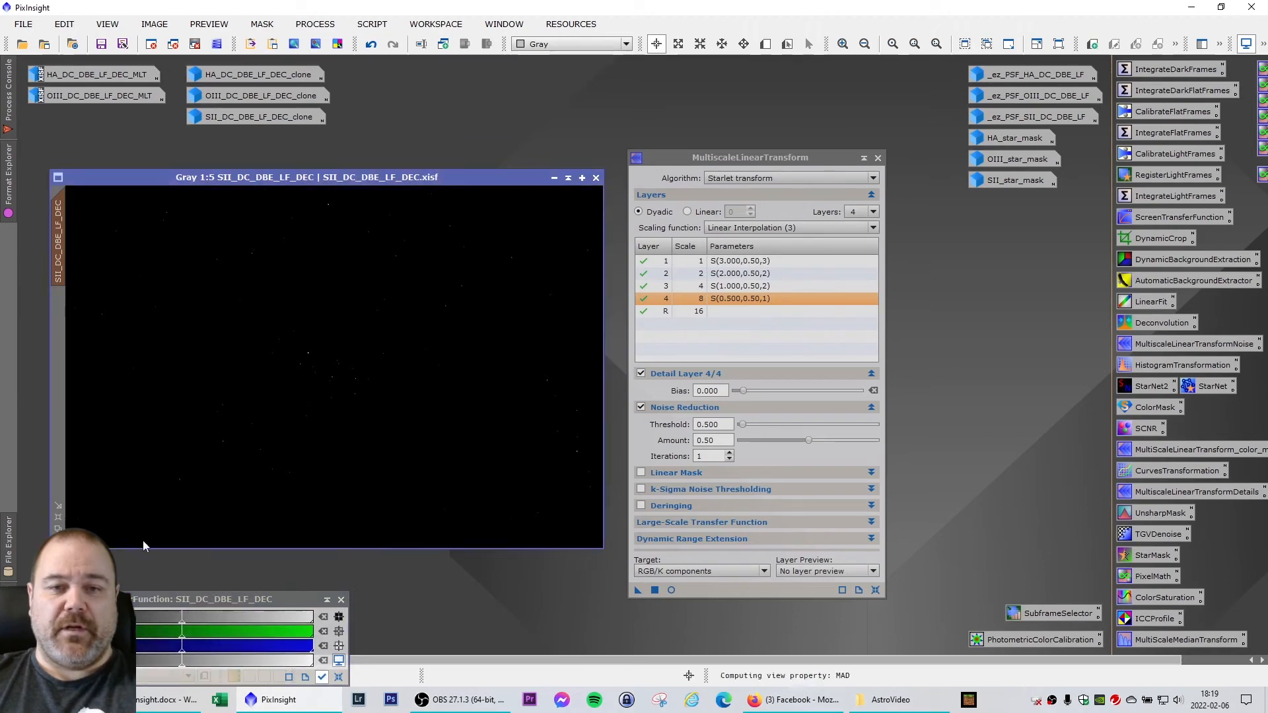
{"action": "key", "text": "ctrl+a"}
{"action": "left_click", "coordinate": [262, 24]}
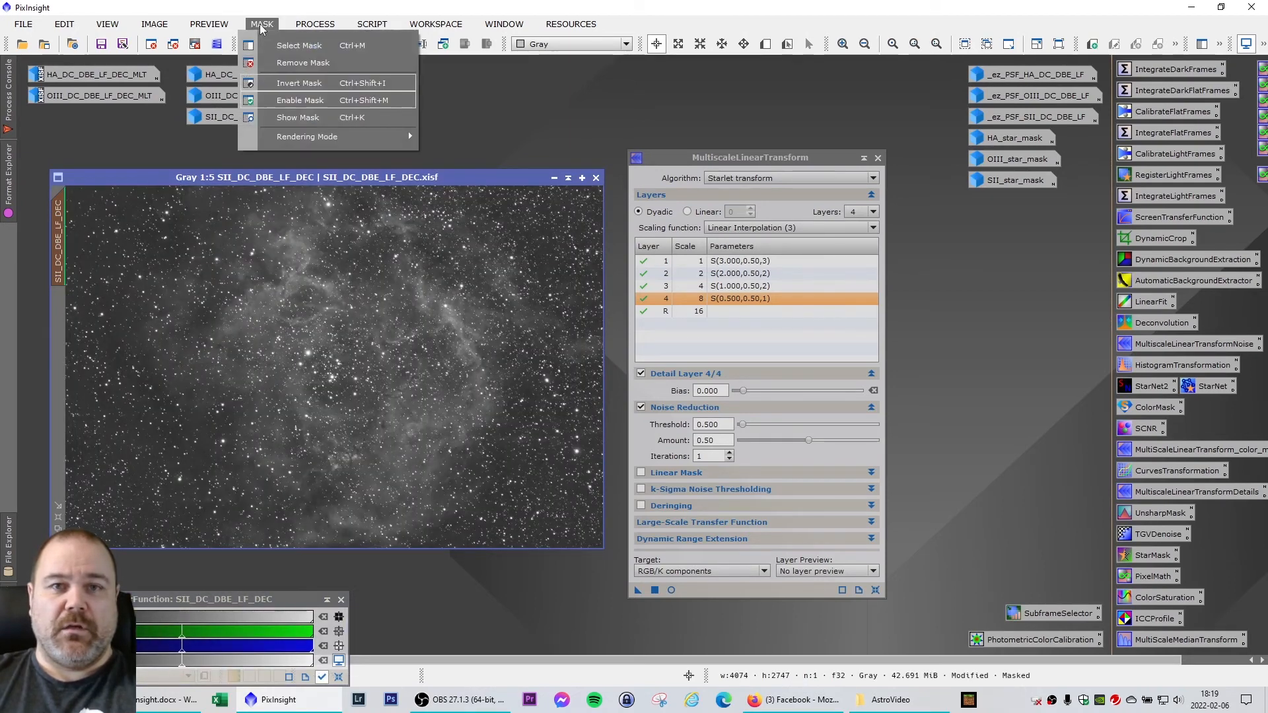
{"action": "left_click", "coordinate": [318, 64]}
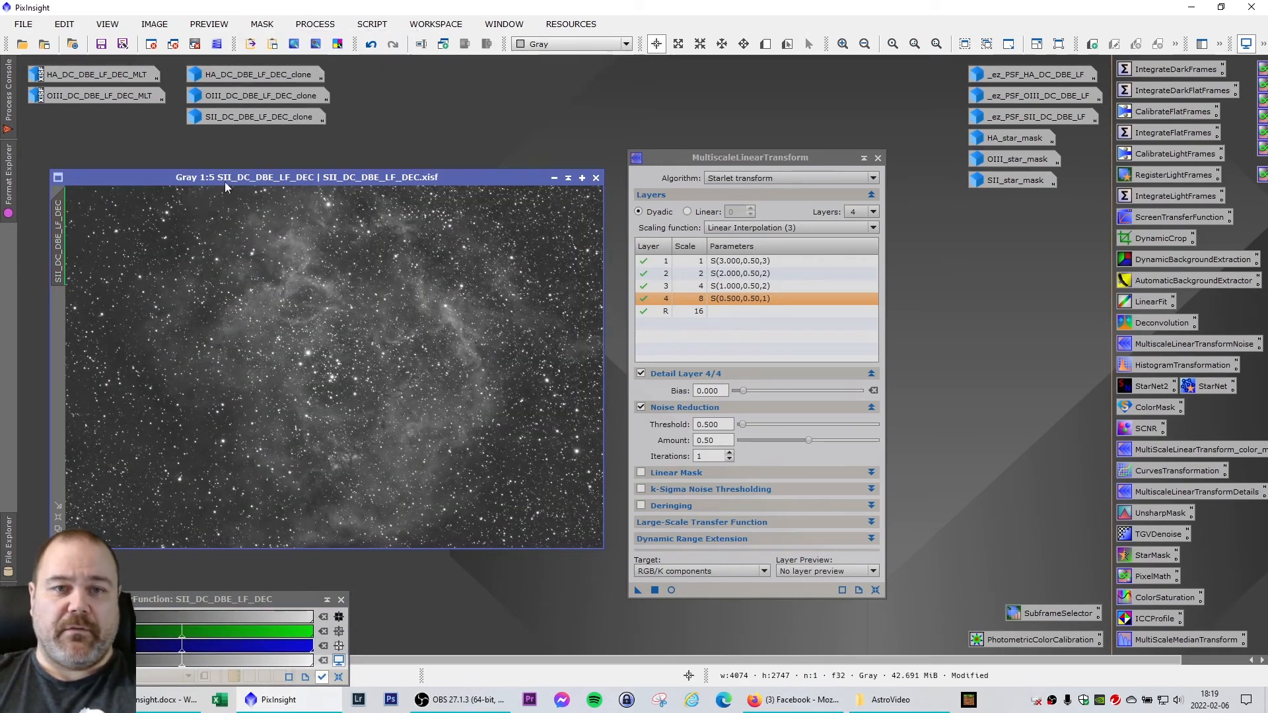
Examine the SII image's corner background close up, comparing it with and without the noise reduction by undoing and redoing
{"action": "scroll", "coordinate": [135, 218], "scroll_direction": "up", "scroll_amount": 2}
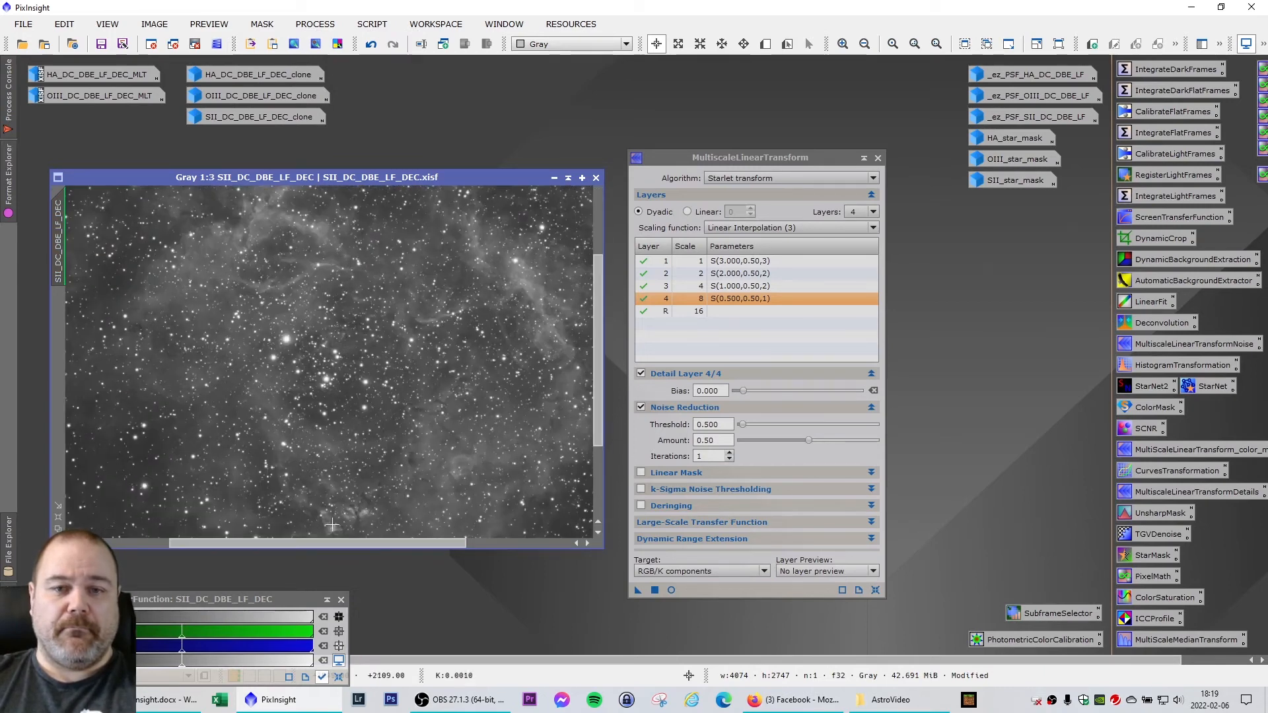
{"action": "left_click_drag", "start_coordinate": [331, 542], "coordinate": [228, 544]}
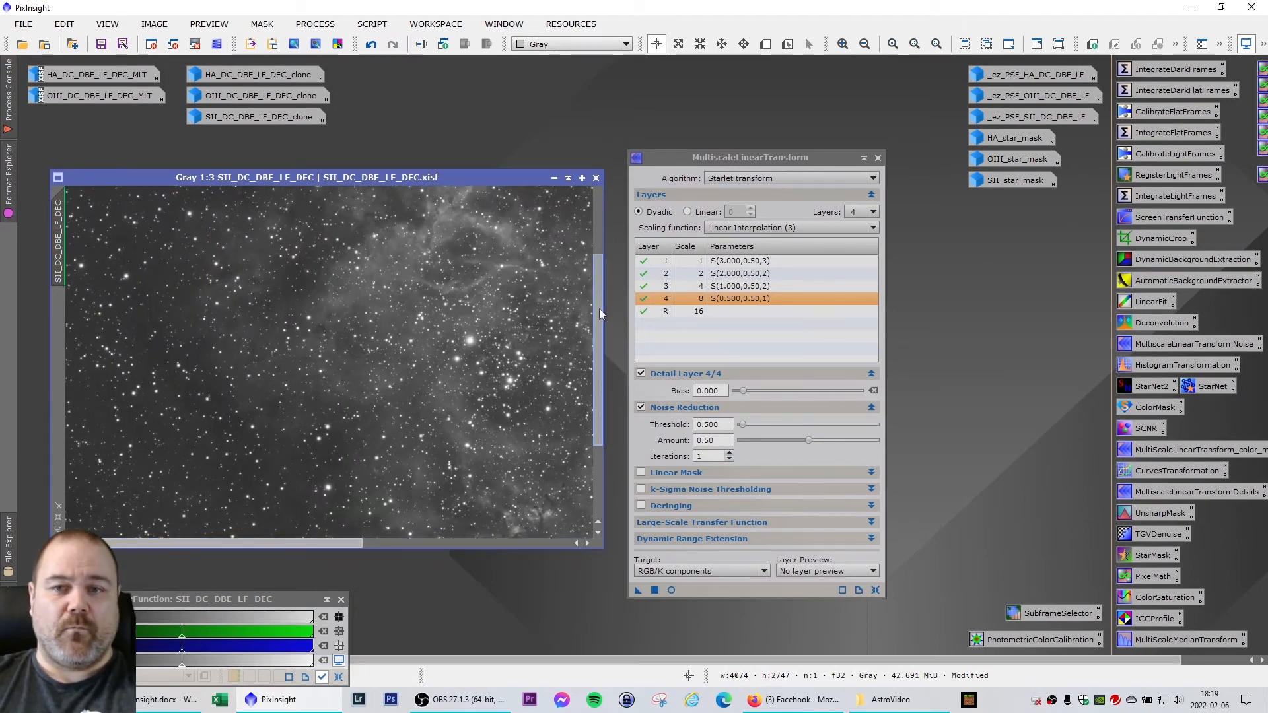
{"action": "left_click_drag", "start_coordinate": [599, 308], "coordinate": [600, 205]}
{"action": "scroll", "coordinate": [300, 277], "scroll_direction": "up", "scroll_amount": 1}
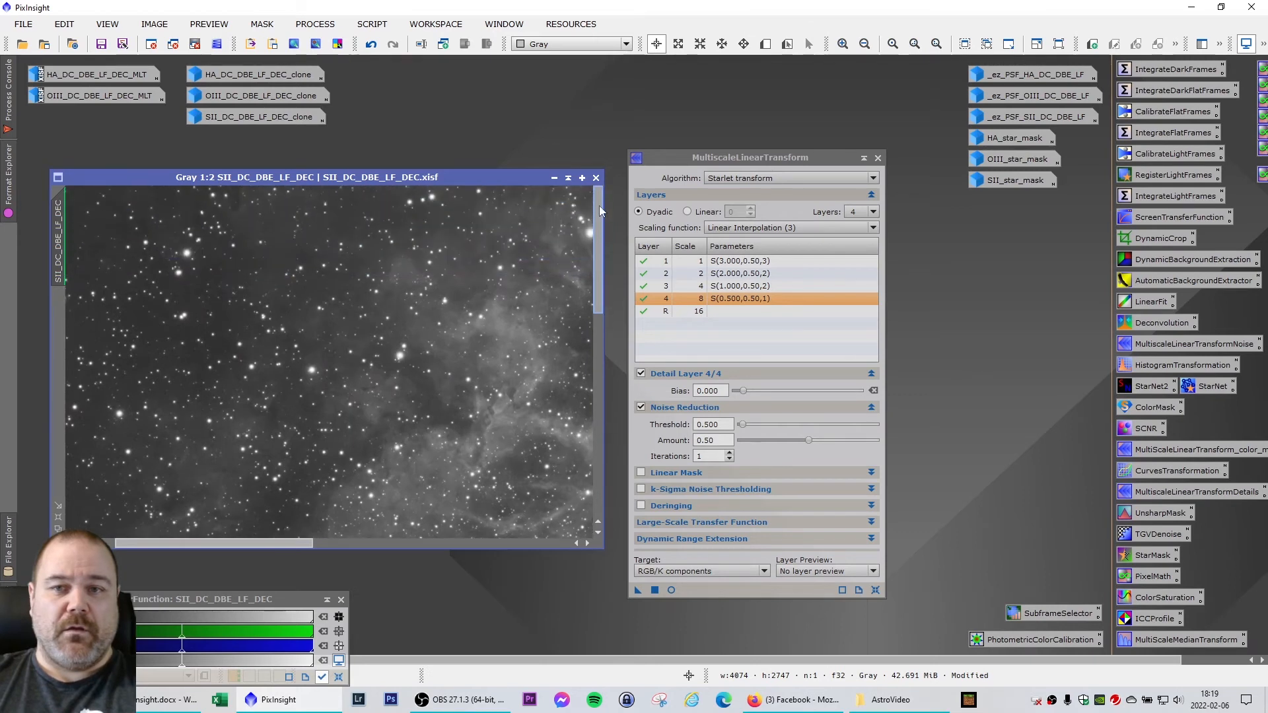
{"action": "left_click_drag", "start_coordinate": [199, 544], "coordinate": [150, 545]}
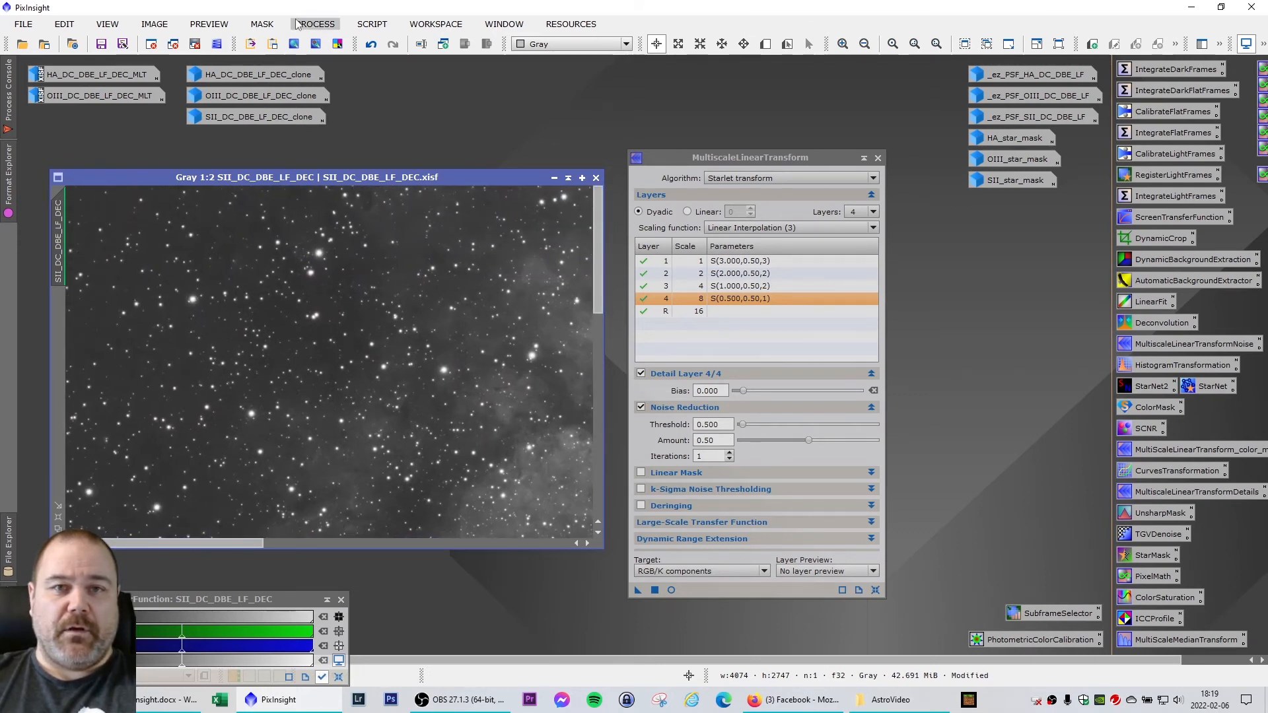
{"action": "left_click", "coordinate": [372, 47]}
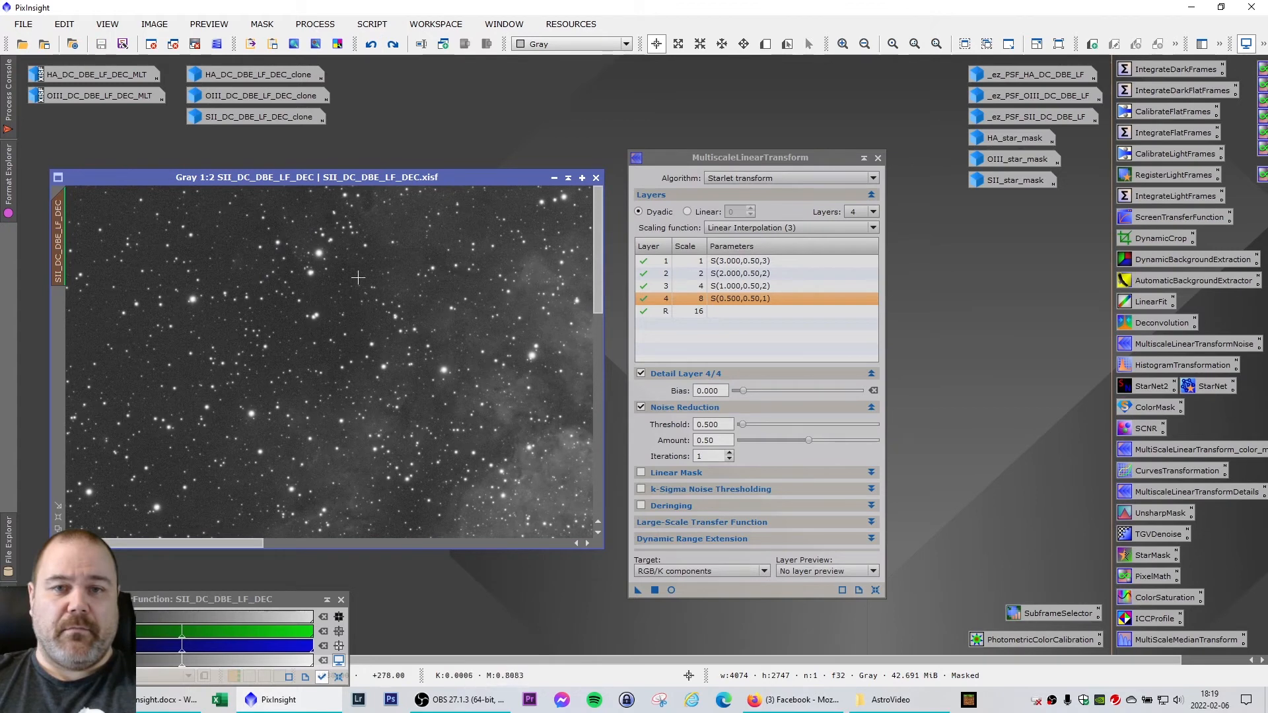
{"action": "left_click", "coordinate": [394, 44]}
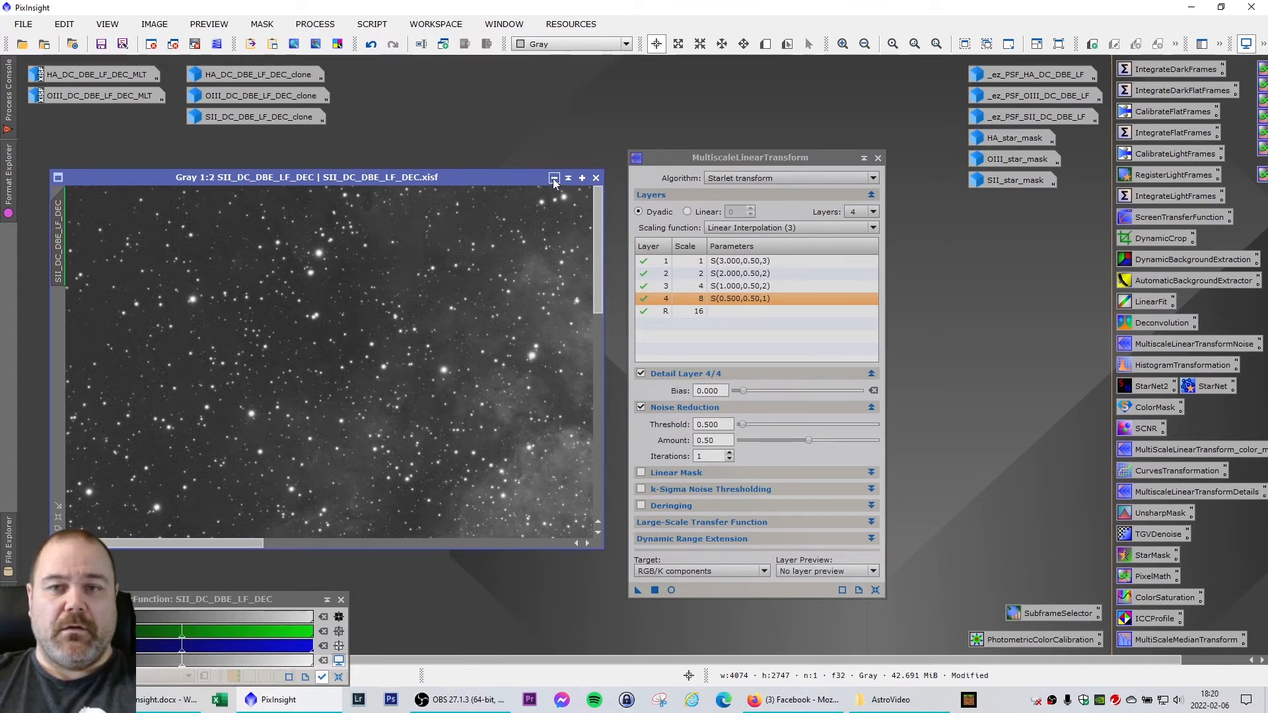
Save the noise-reduced SII image as a new file named SII_DC_DBE_LF_DEC_MLT.xisf with the default format options
{"action": "left_click", "coordinate": [25, 25]}
{"action": "left_click", "coordinate": [68, 149]}
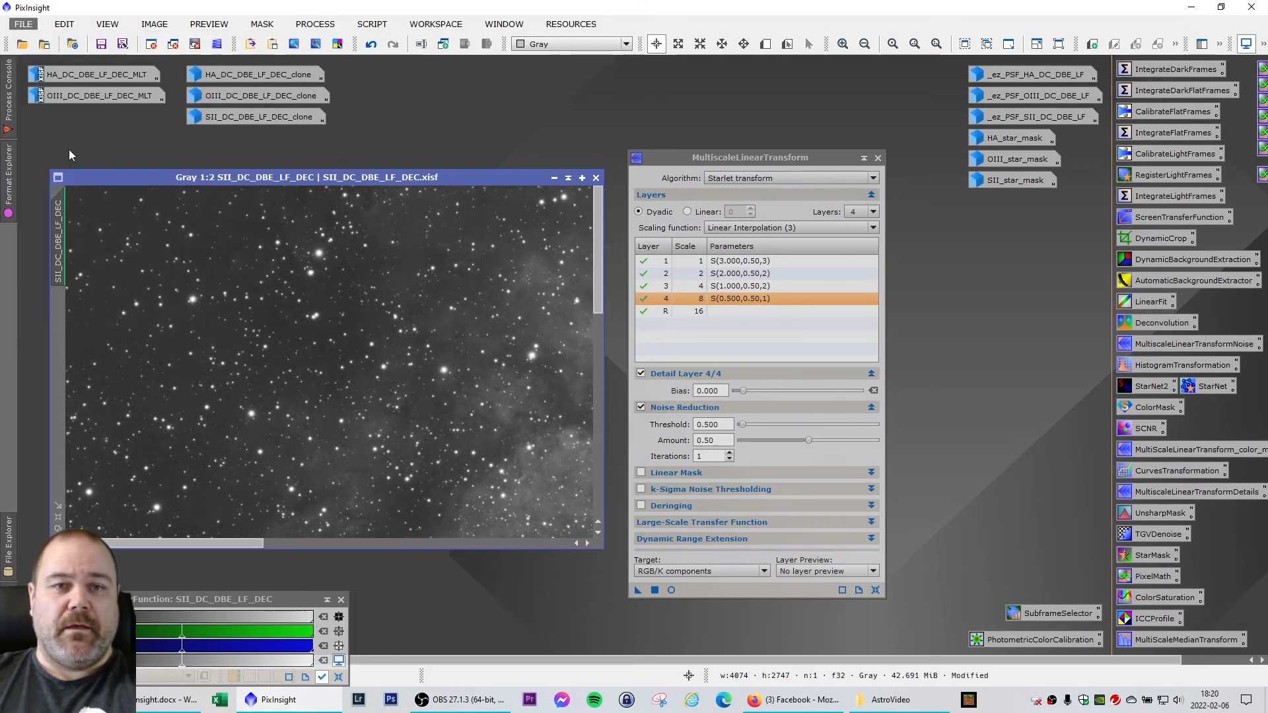
{"action": "key", "text": "End"}
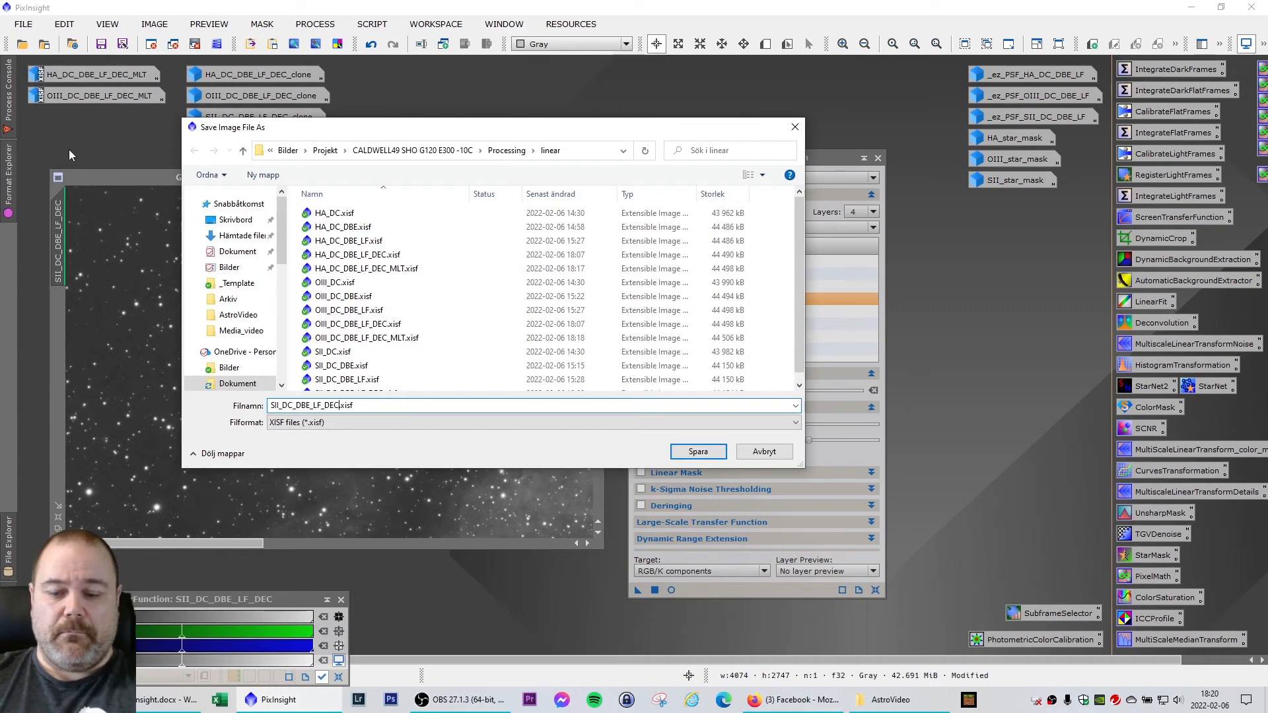
{"action": "type", "text": "_MLT"}
{"action": "key", "text": "Return"}
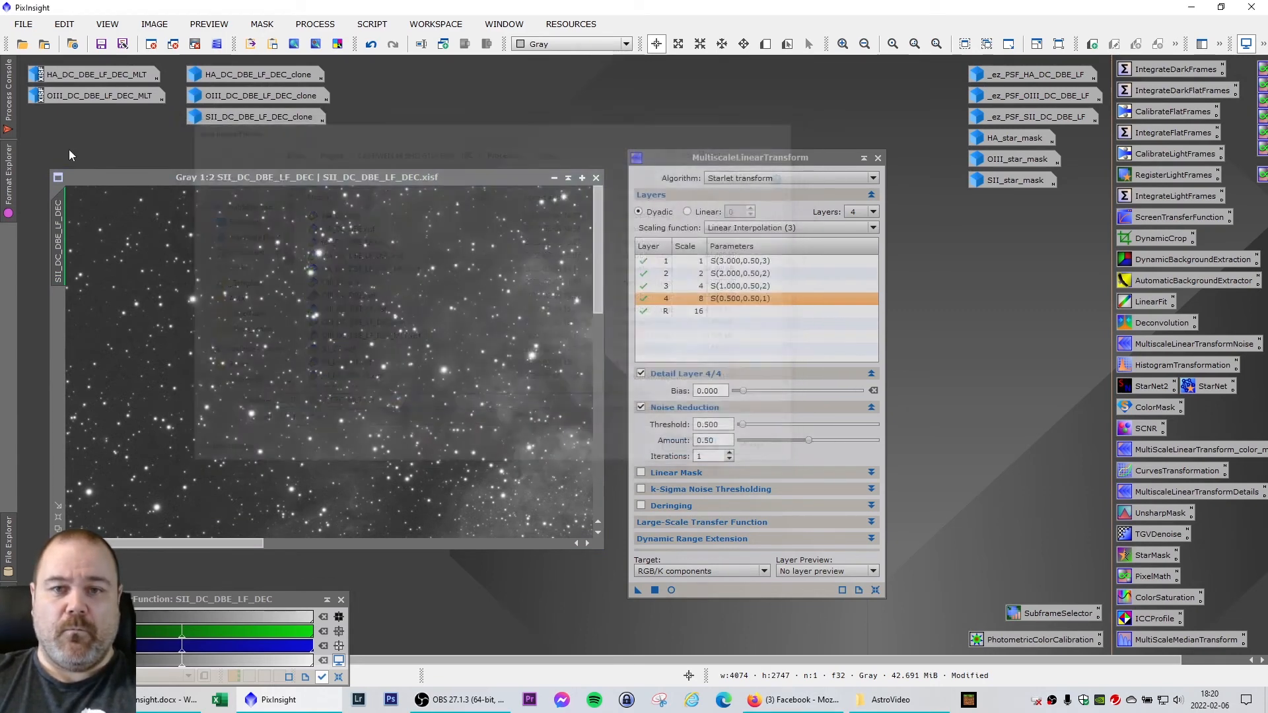
{"action": "left_click", "coordinate": [662, 508]}
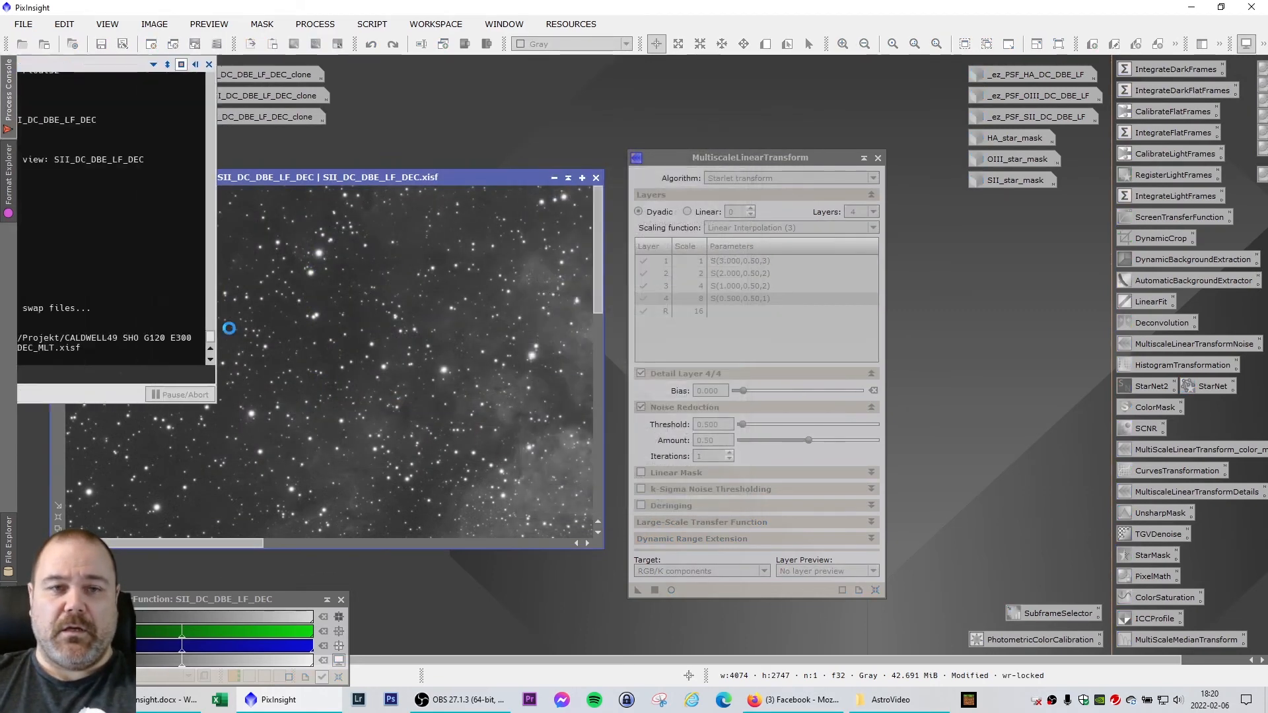
Change the SII image's identifier to SII_DC_DBE_LF_DEC_MLT and save the file again
{"action": "right_click", "coordinate": [63, 240]}
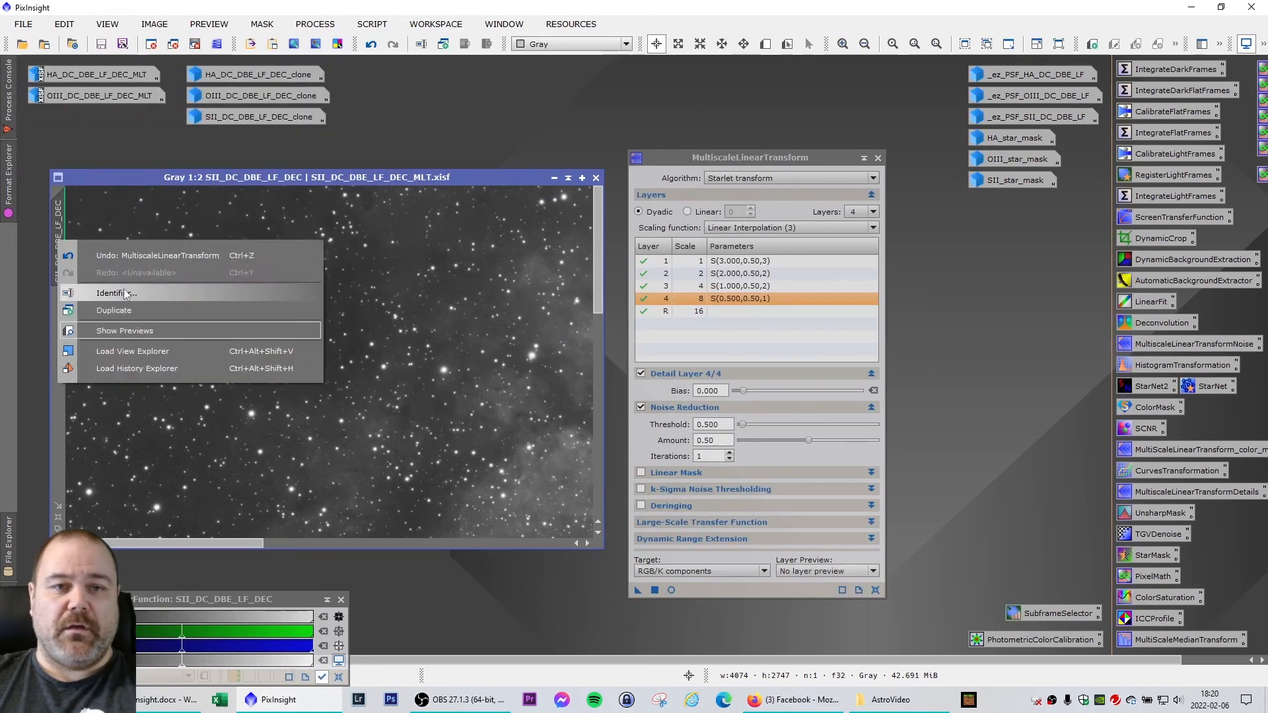
{"action": "left_click", "coordinate": [139, 296]}
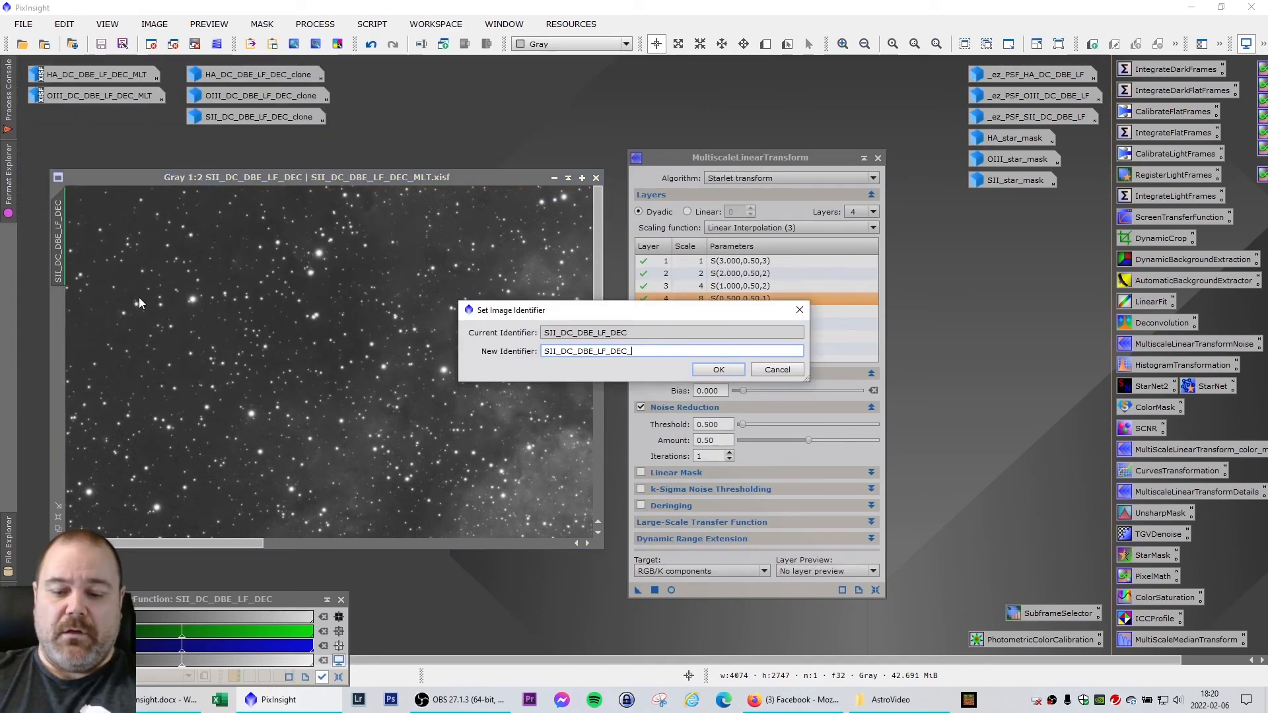
{"action": "type", "text": "_MLT"}
{"action": "key", "text": "Return"}
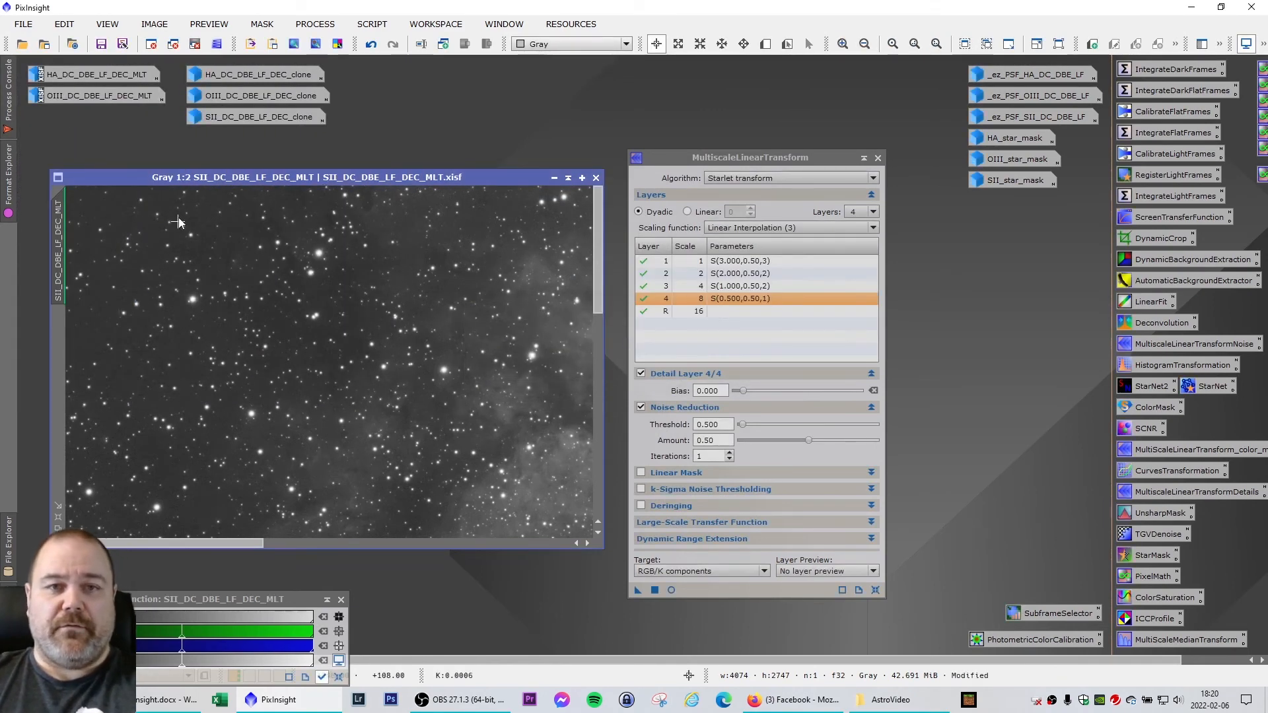
{"action": "left_click", "coordinate": [23, 24]}
{"action": "left_click", "coordinate": [63, 137]}
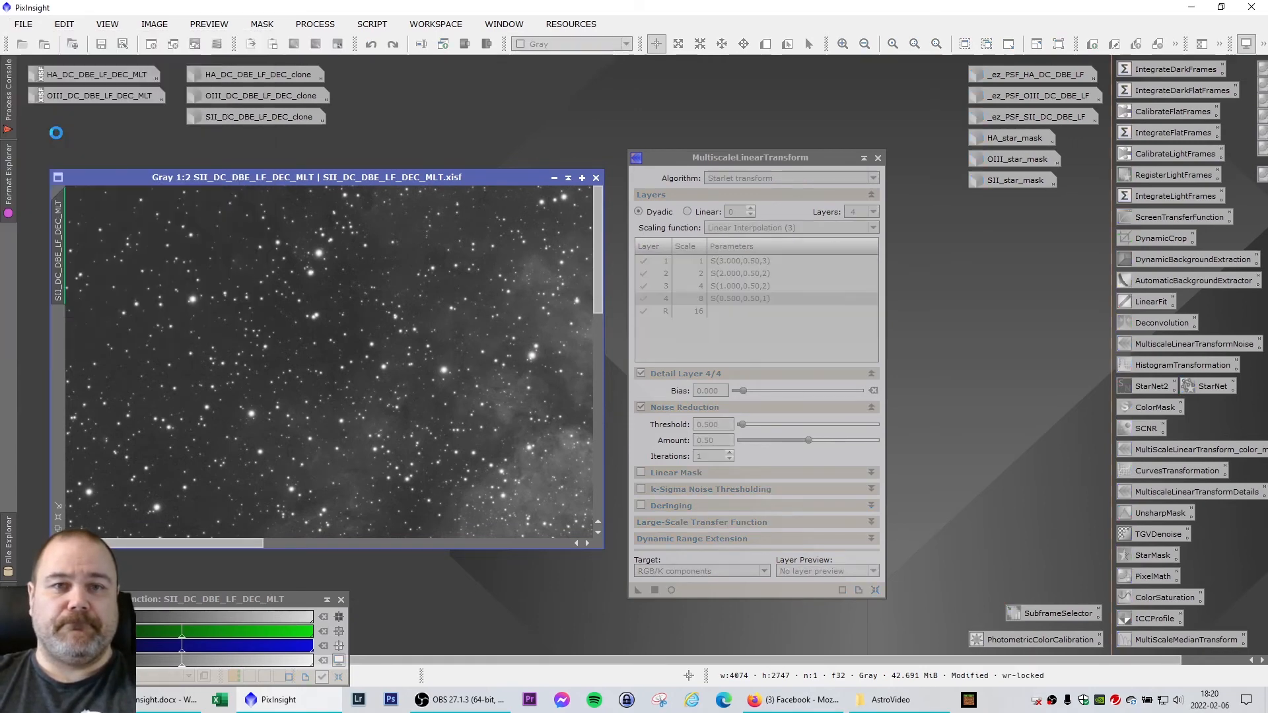
{"action": "left_click", "coordinate": [102, 99]}
{"action": "left_click", "coordinate": [28, 25]}
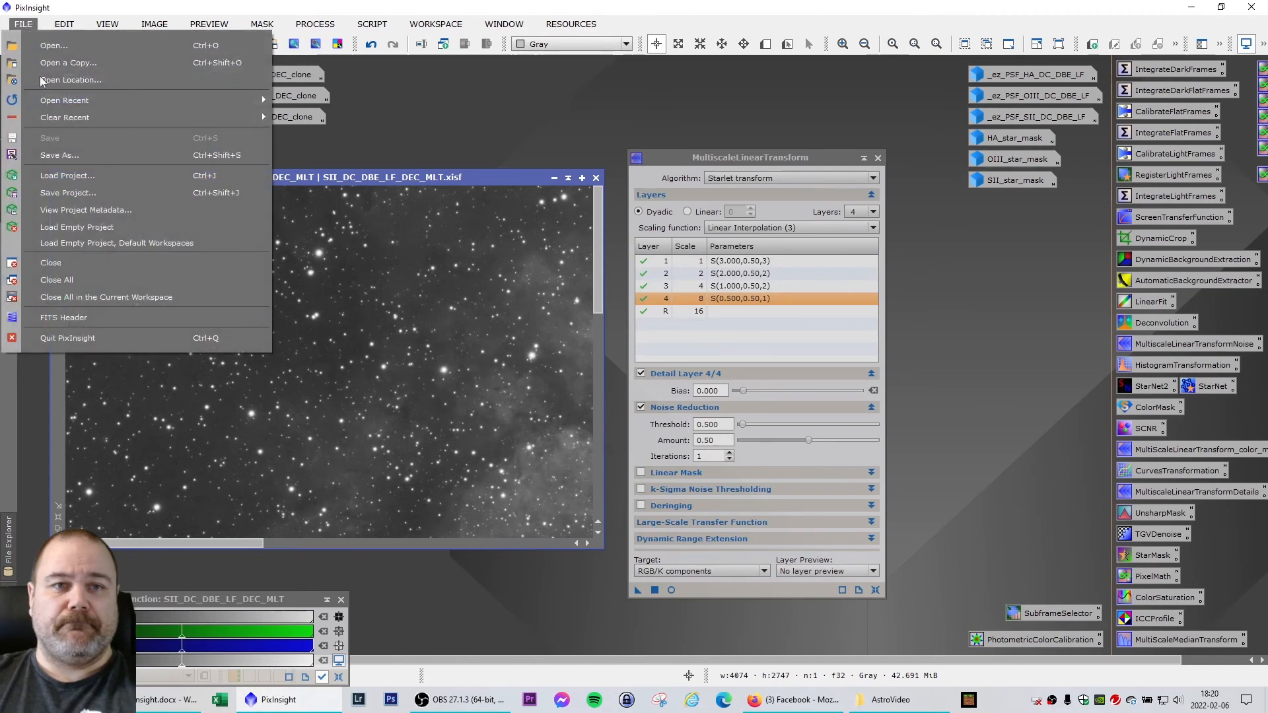
{"action": "left_click", "coordinate": [26, 25]}
{"action": "left_click", "coordinate": [28, 26]}
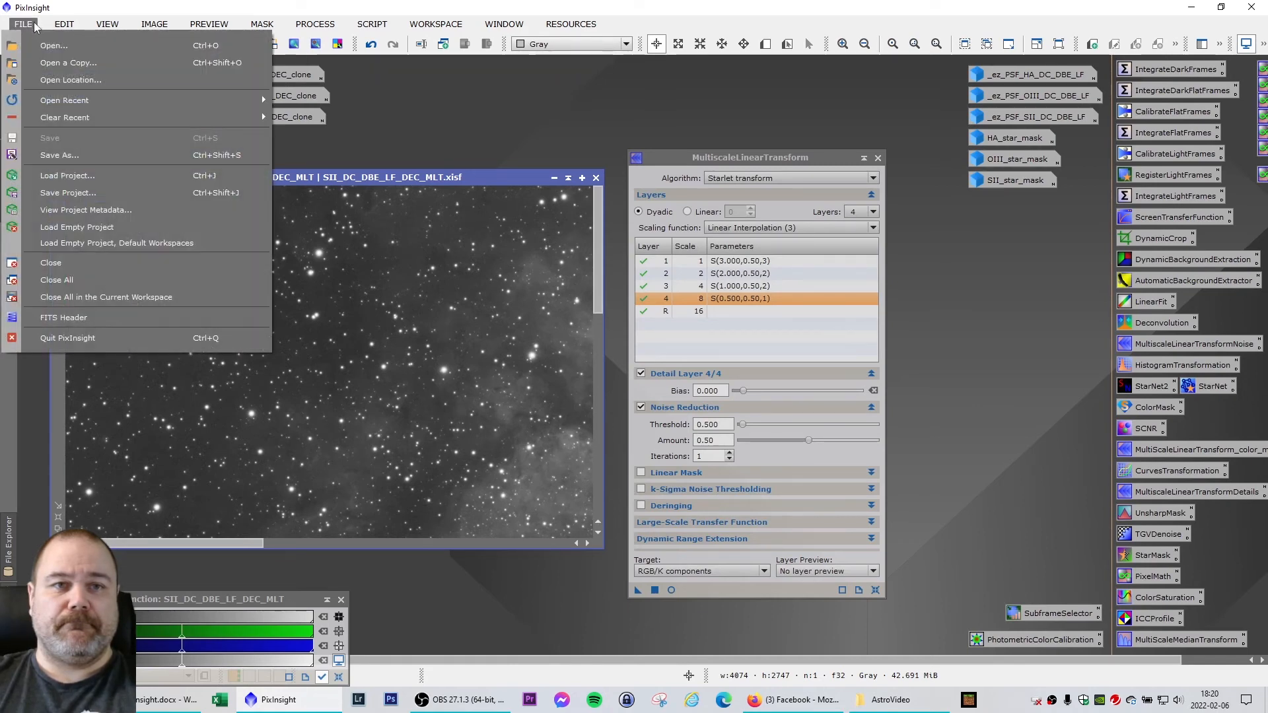
{"action": "left_click", "coordinate": [29, 25]}
Restore the minimized OIII_DC_DBE_LF_DEC_MLT image, remove its mask, and save it
{"action": "double_click", "coordinate": [92, 95]}
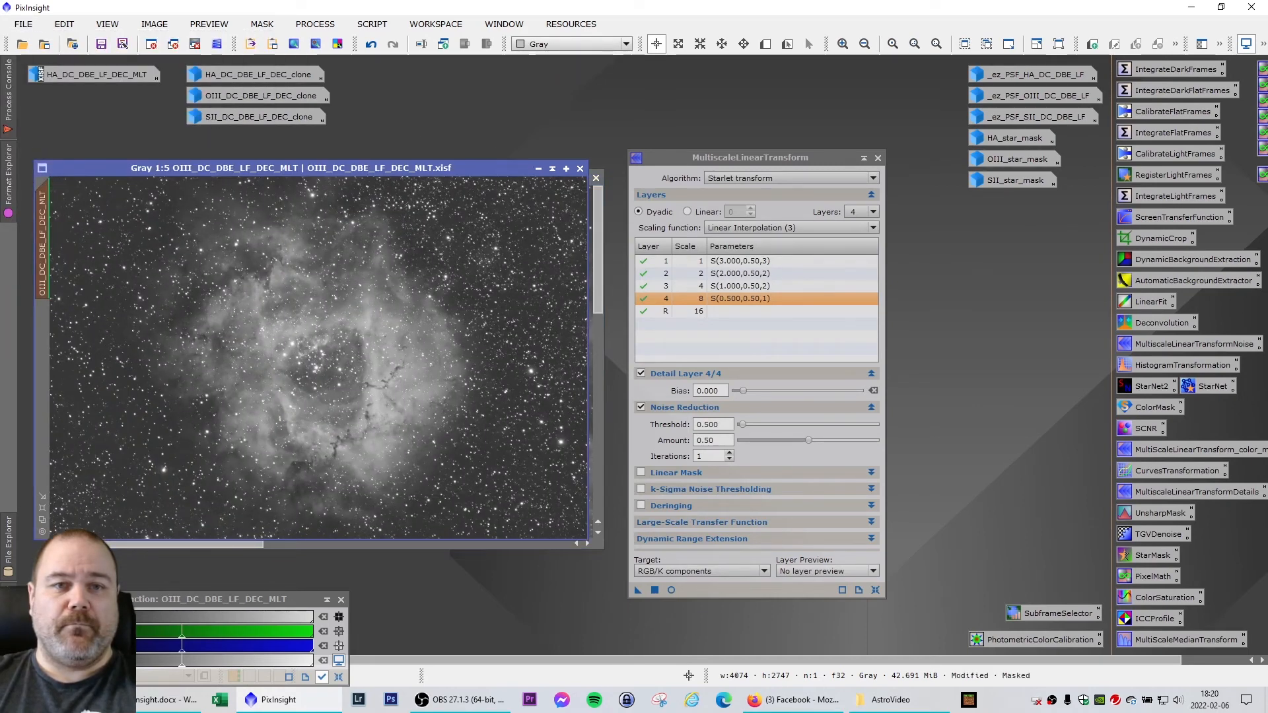
{"action": "left_click", "coordinate": [262, 23]}
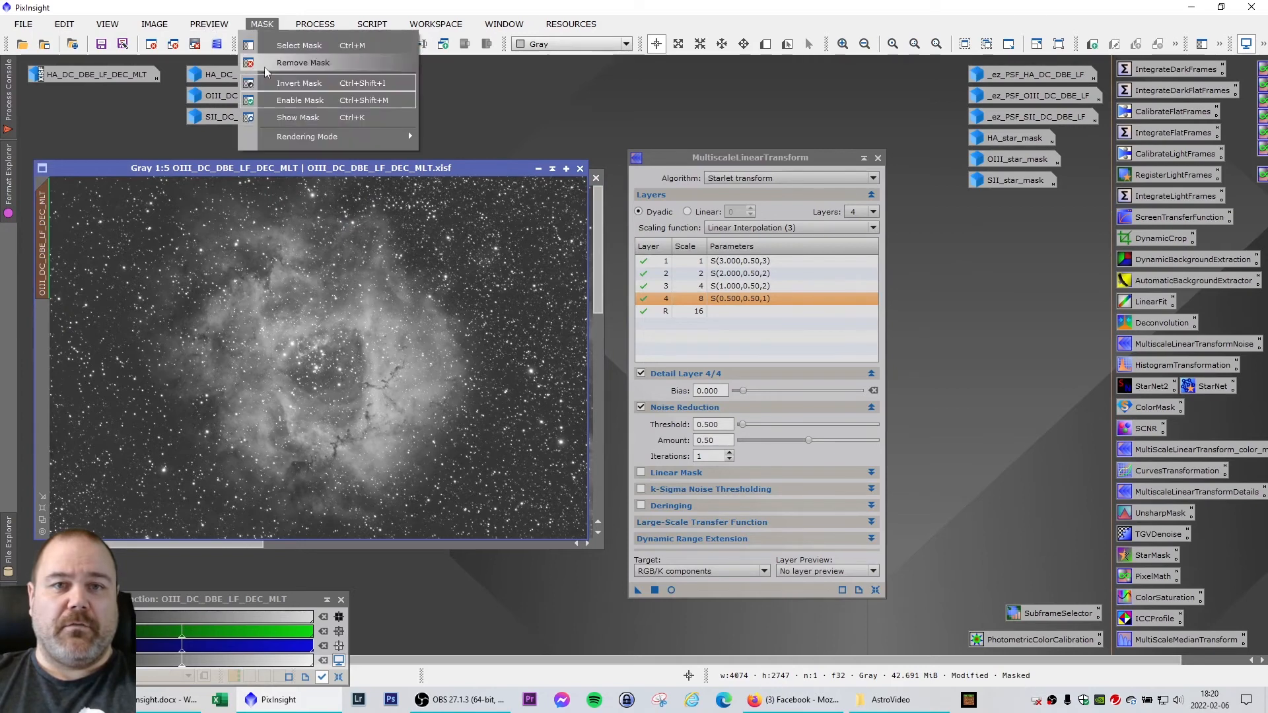
{"action": "left_click", "coordinate": [267, 62]}
{"action": "left_click_drag", "start_coordinate": [182, 166], "coordinate": [182, 144]}
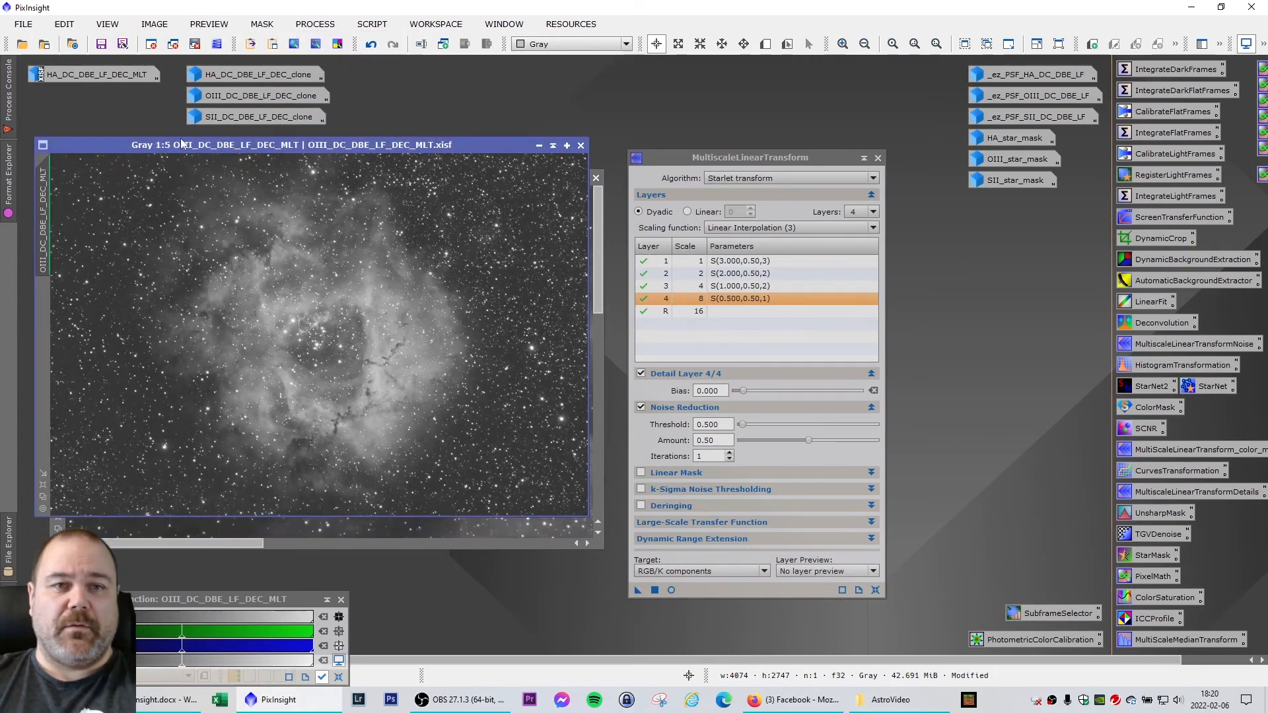
{"action": "left_click", "coordinate": [24, 24]}
{"action": "left_click", "coordinate": [37, 85]}
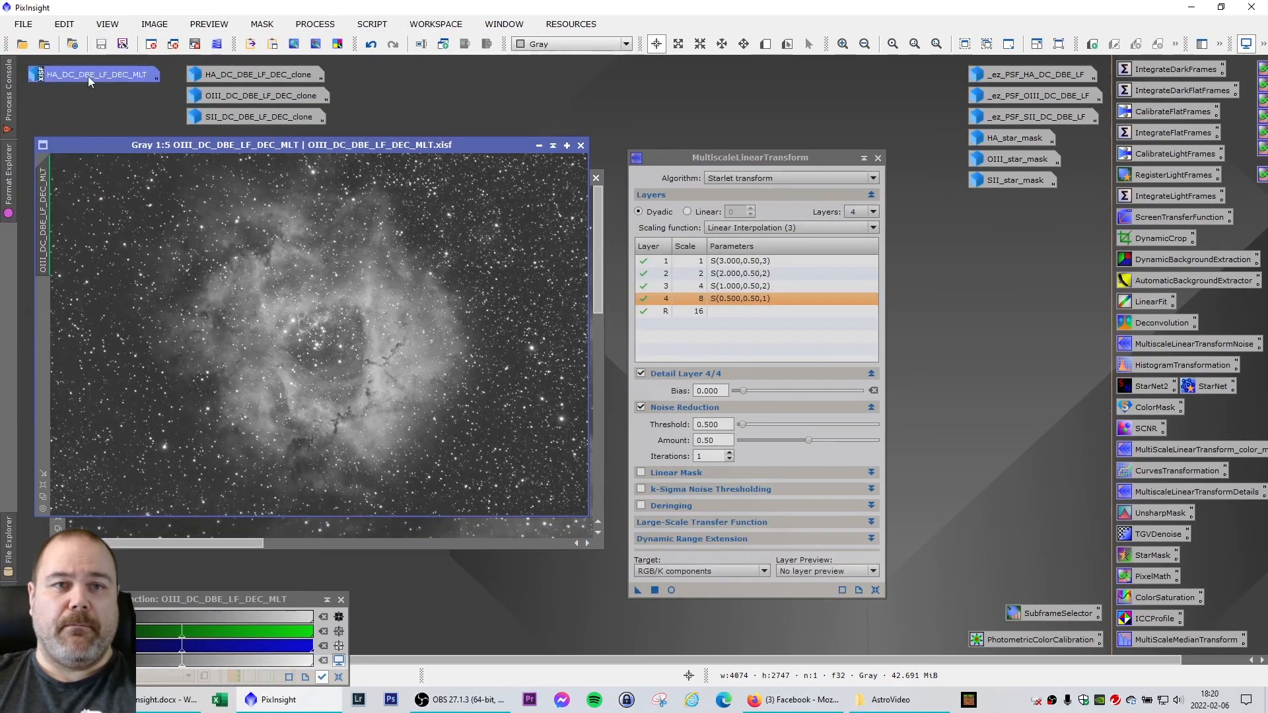
Restore the minimized HA_DC_DBE_LF_DEC_MLT image and save it to its existing file
{"action": "double_click", "coordinate": [88, 77]}
{"action": "left_click_drag", "start_coordinate": [173, 165], "coordinate": [141, 136]}
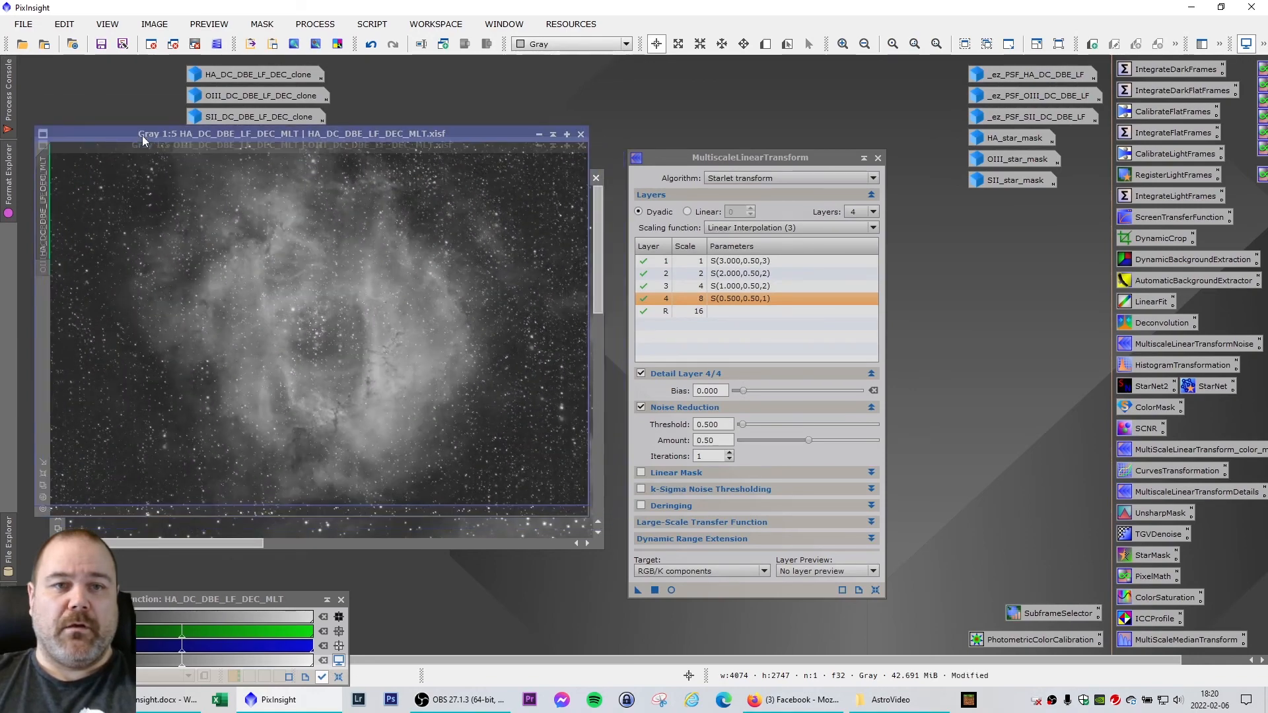
{"action": "left_click", "coordinate": [24, 24]}
{"action": "left_click", "coordinate": [65, 136]}
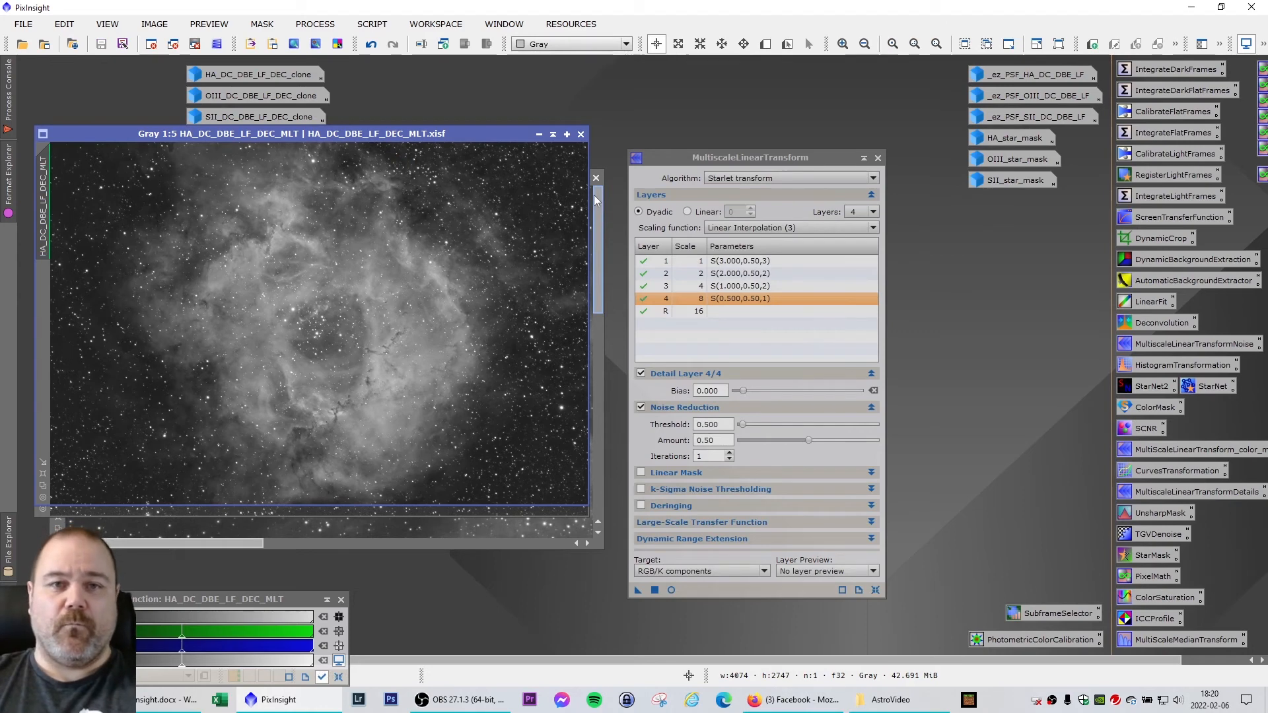
Delete the HA, OIII and SII clone images, accepting that their mask references are broken
{"action": "right_click", "coordinate": [255, 74]}
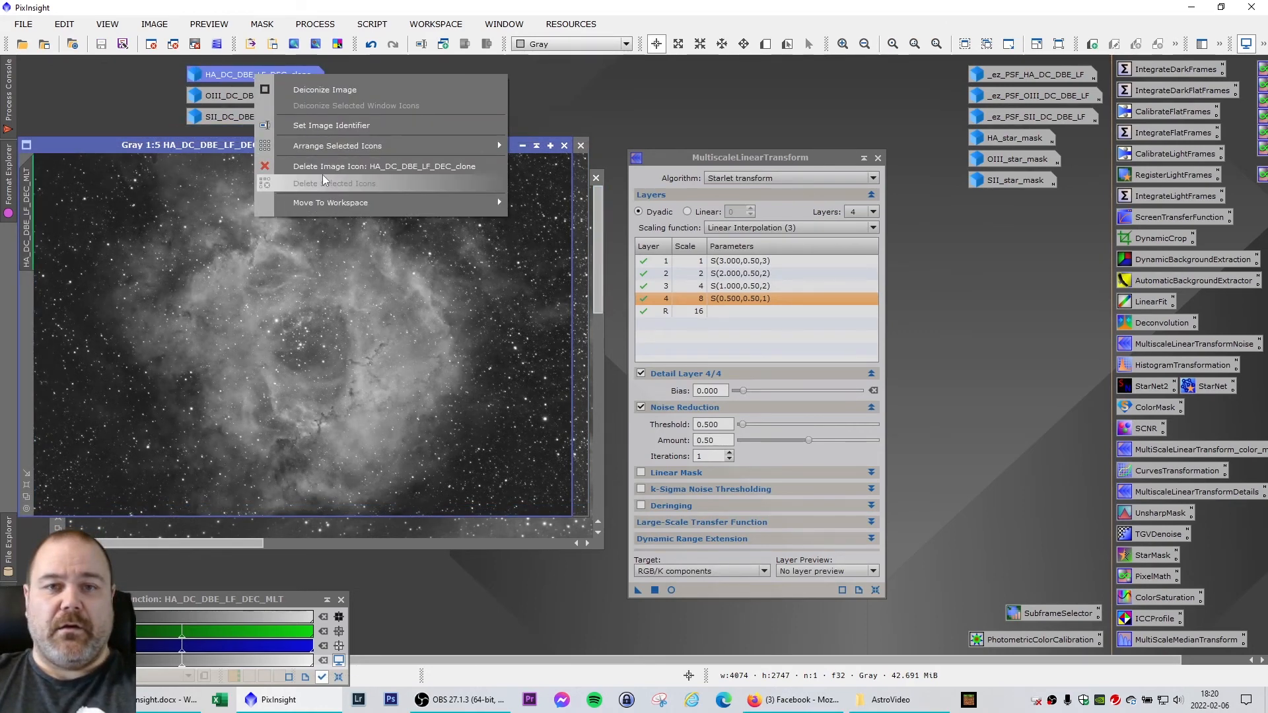
{"action": "left_click", "coordinate": [373, 167]}
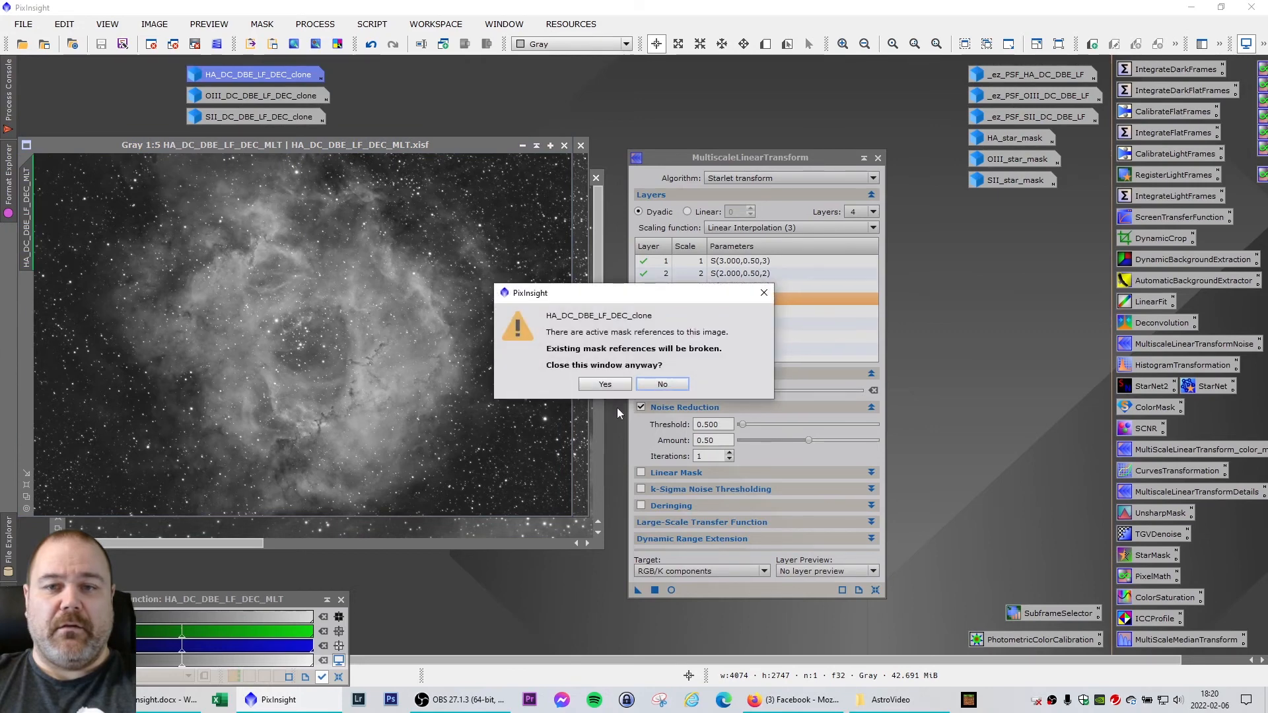
{"action": "left_click", "coordinate": [605, 384]}
{"action": "right_click", "coordinate": [266, 95]}
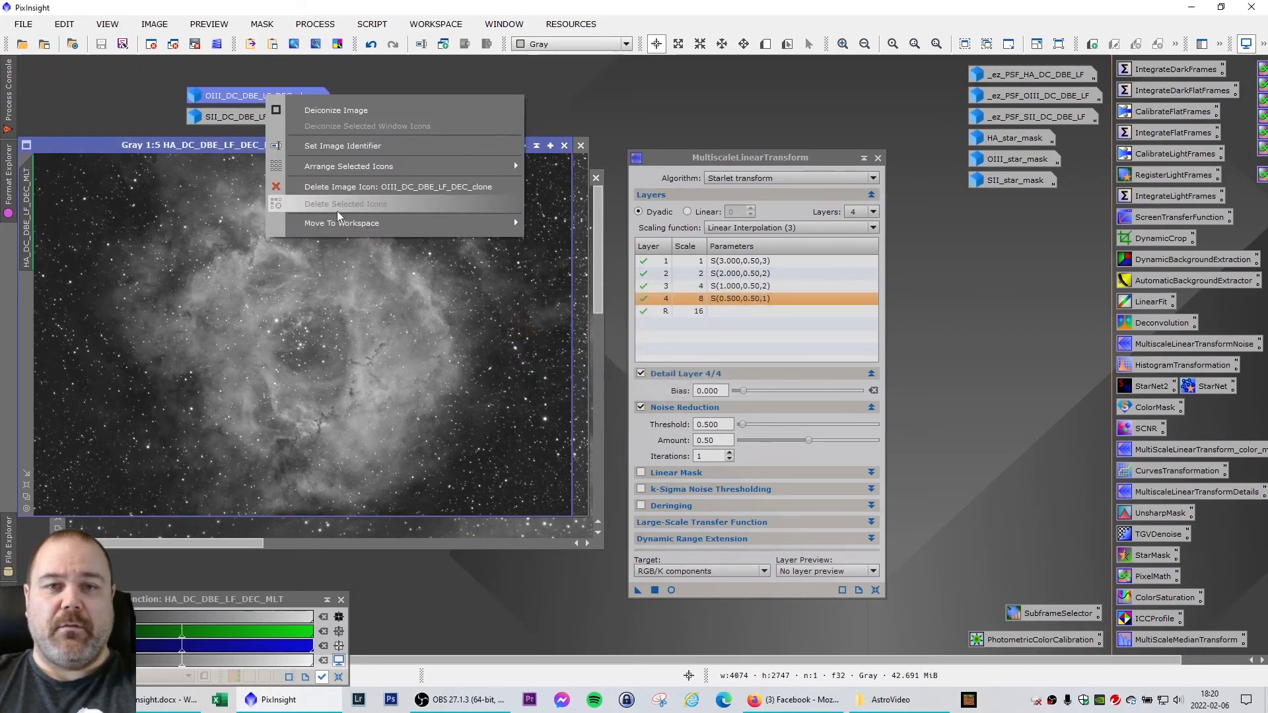
{"action": "left_click", "coordinate": [369, 186]}
{"action": "left_click", "coordinate": [605, 384]}
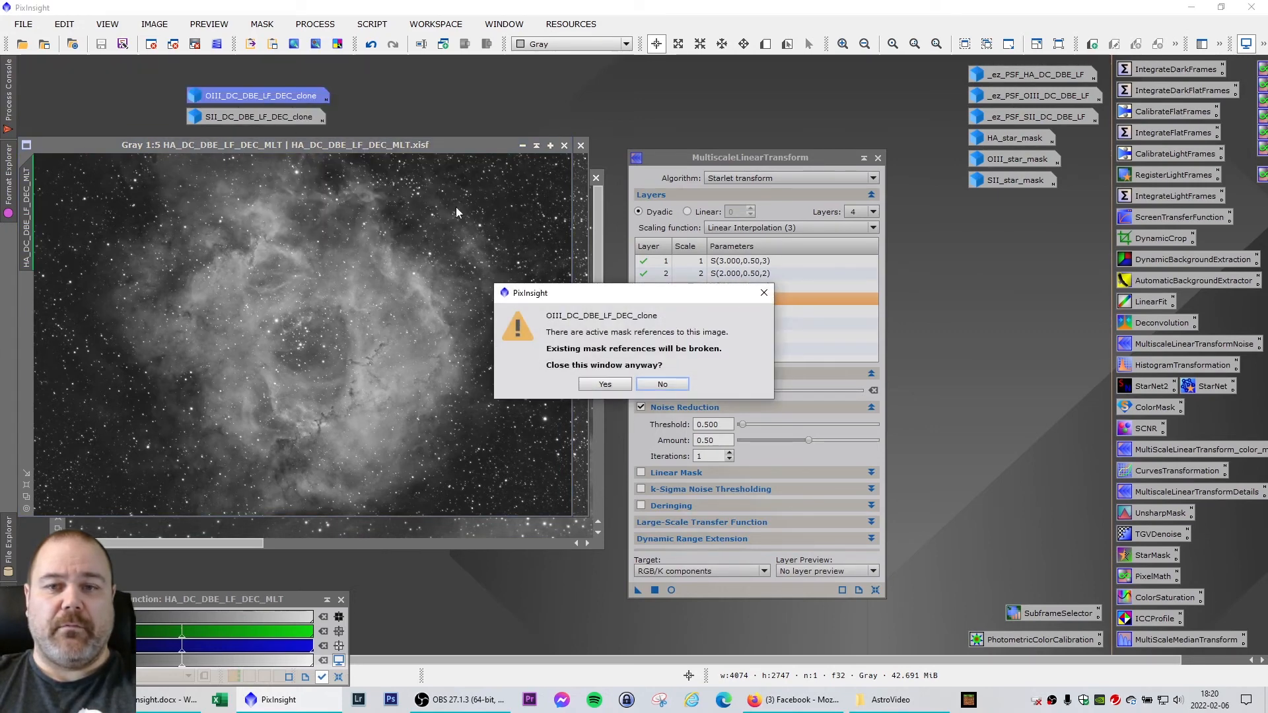
{"action": "left_click", "coordinate": [605, 383]}
{"action": "right_click", "coordinate": [271, 119]}
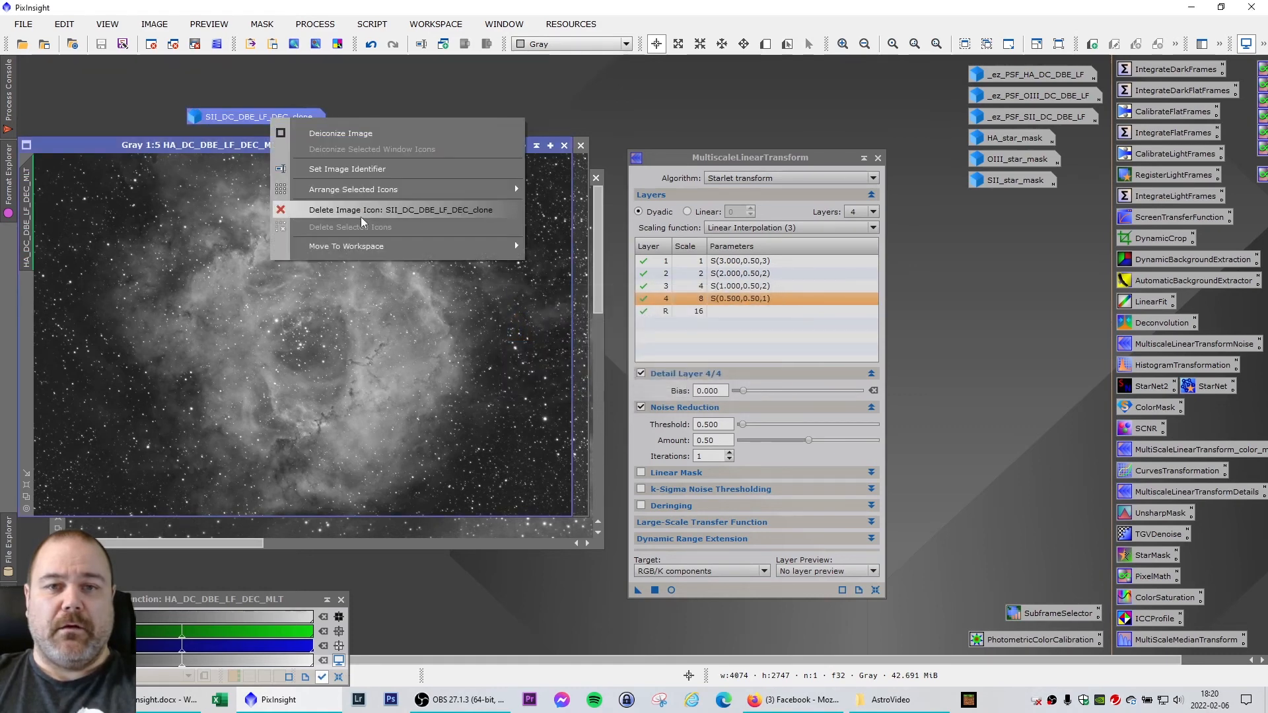
{"action": "left_click", "coordinate": [396, 209]}
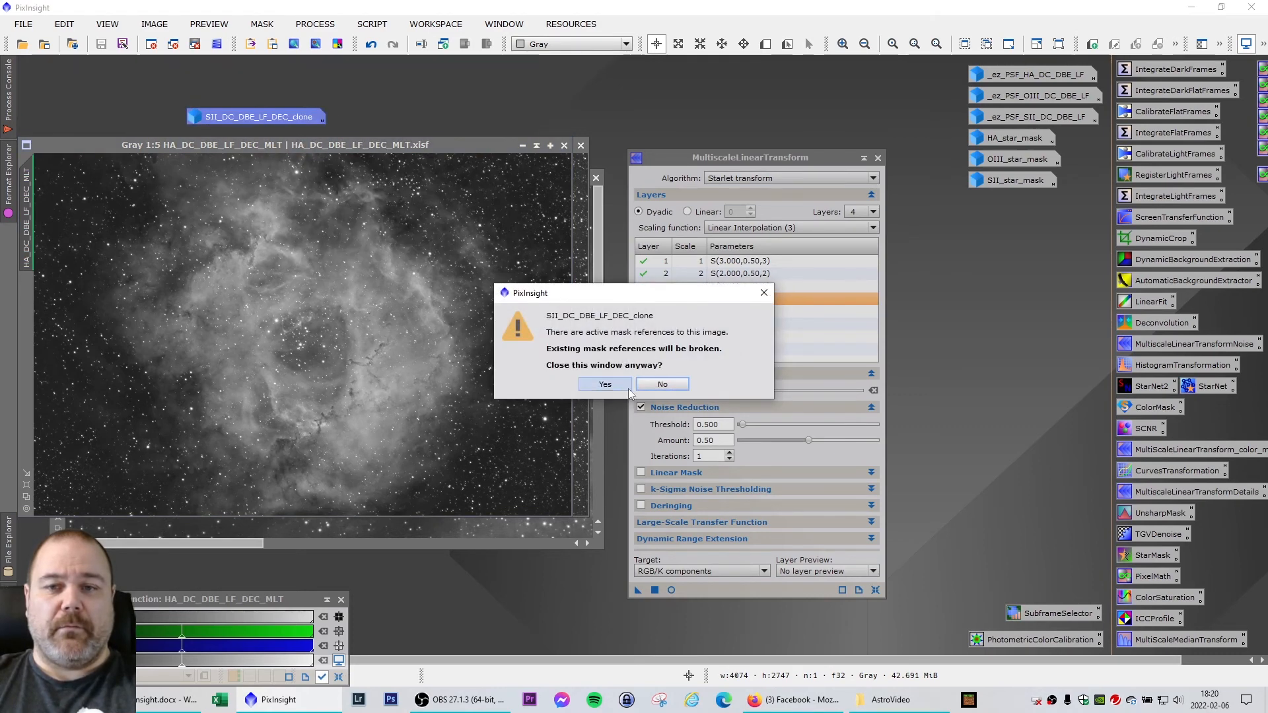
{"action": "left_click", "coordinate": [620, 386]}
Close MultiscaleLinearTransform and spread out the HA, OIII and SII image windows, with the SII image zoomed out to show its nebula
{"action": "left_click_drag", "start_coordinate": [287, 146], "coordinate": [294, 71]}
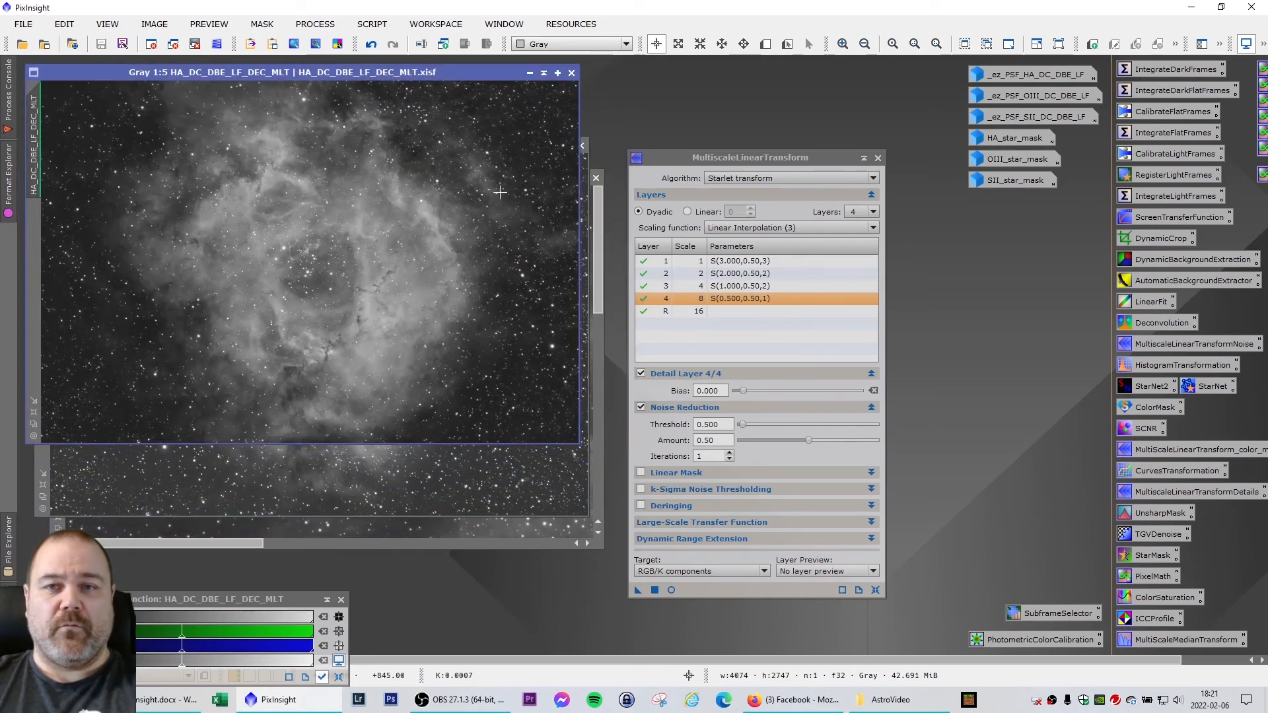
{"action": "left_click", "coordinate": [878, 158]}
{"action": "left_click", "coordinate": [588, 290]}
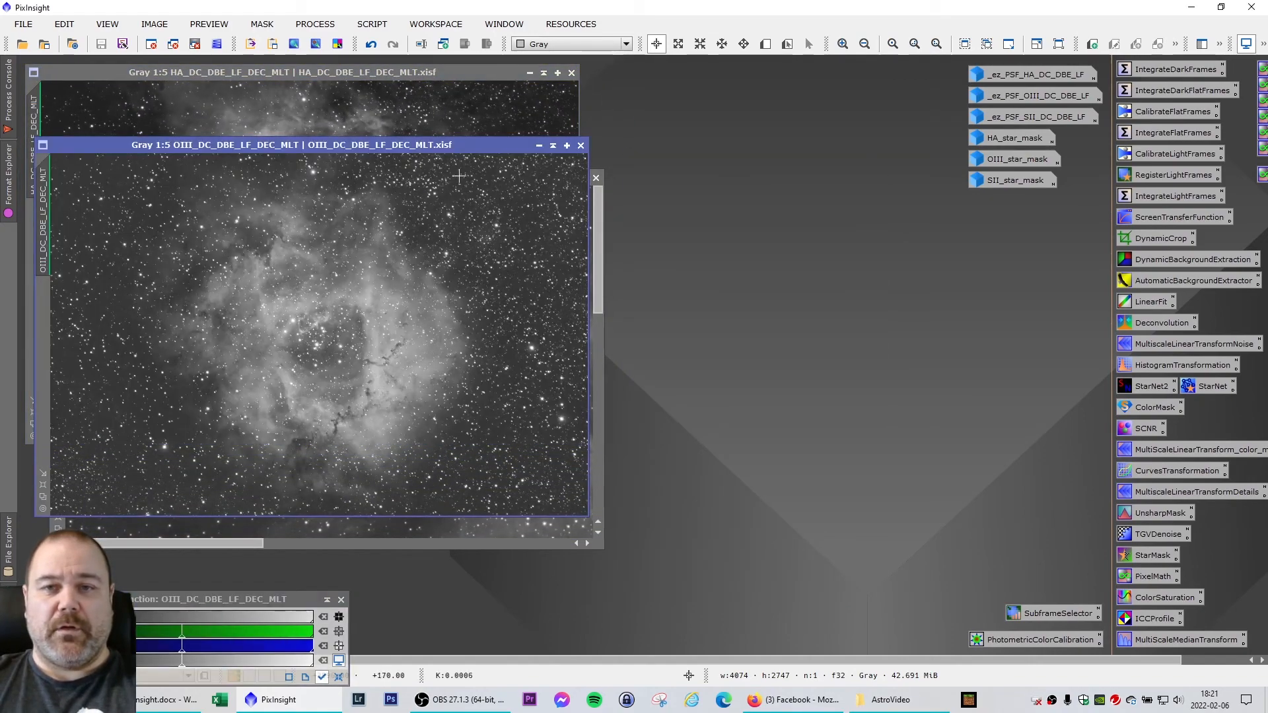
{"action": "left_click_drag", "start_coordinate": [482, 144], "coordinate": [539, 127]}
{"action": "left_click", "coordinate": [409, 507]}
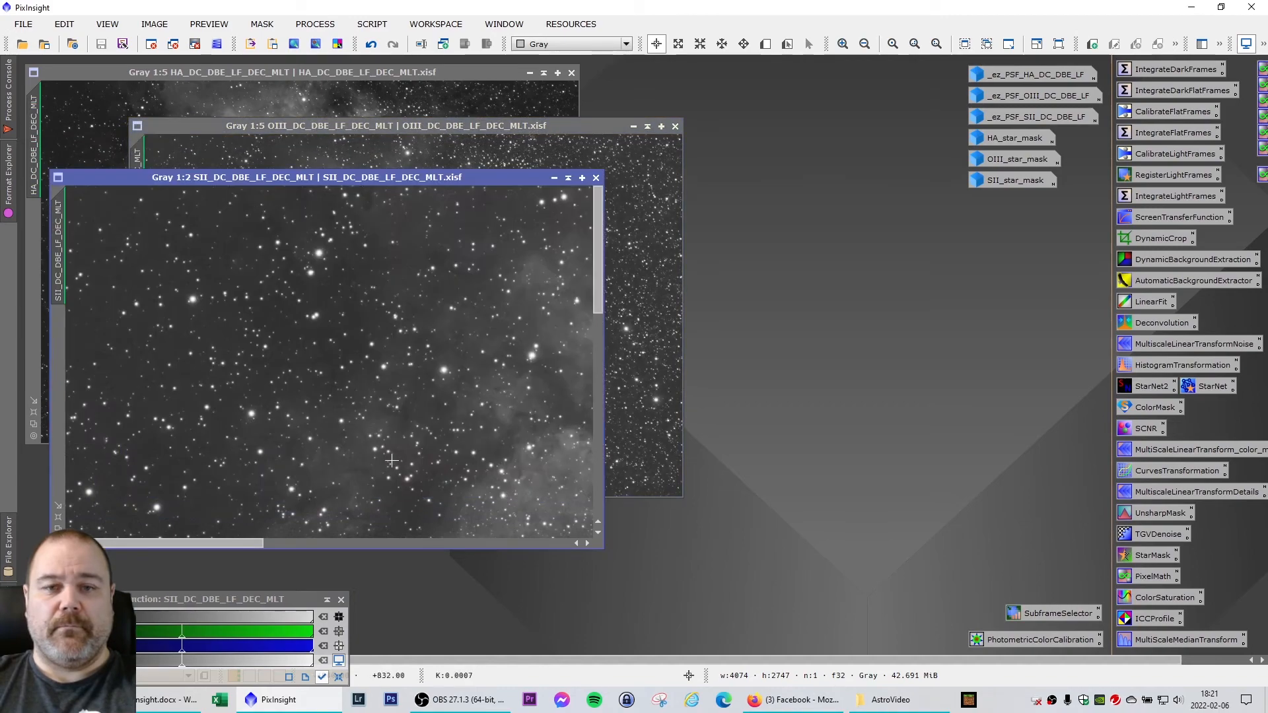
{"action": "scroll", "coordinate": [443, 238], "scroll_direction": "down", "scroll_amount": 2}
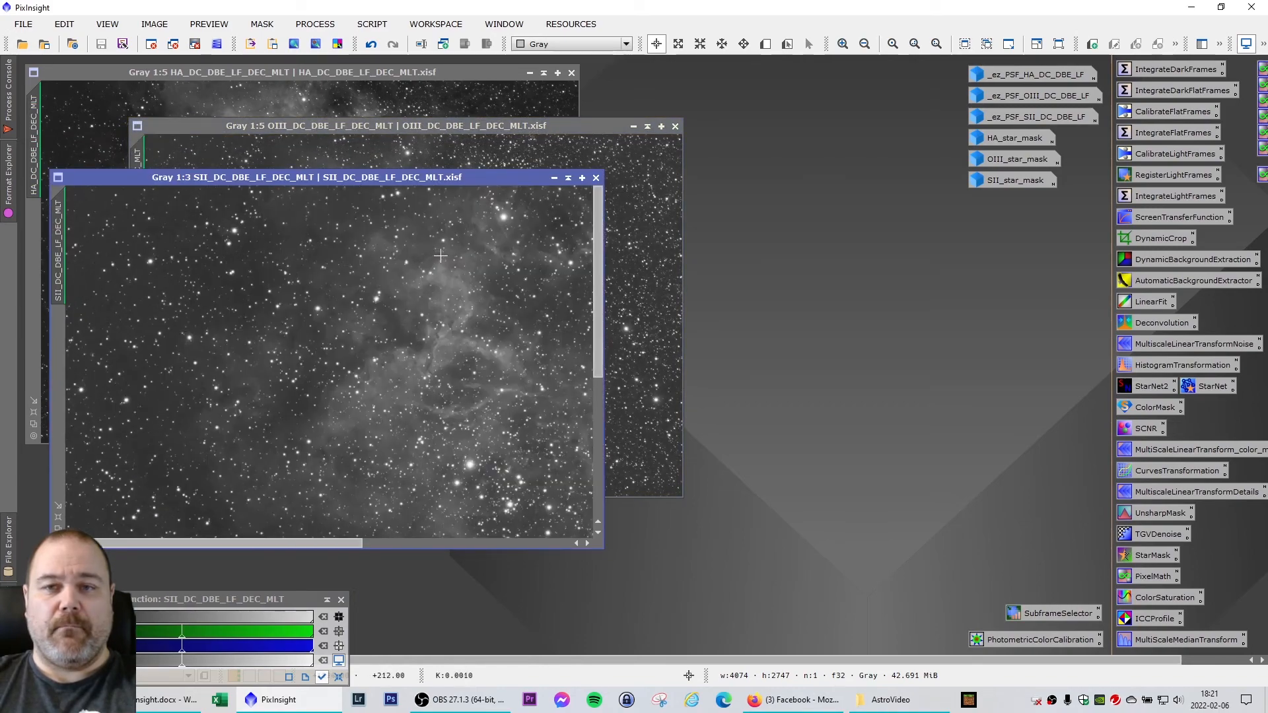
{"action": "scroll", "coordinate": [443, 238], "scroll_direction": "down", "scroll_amount": 1}
{"action": "left_click_drag", "start_coordinate": [401, 179], "coordinate": [622, 207]}
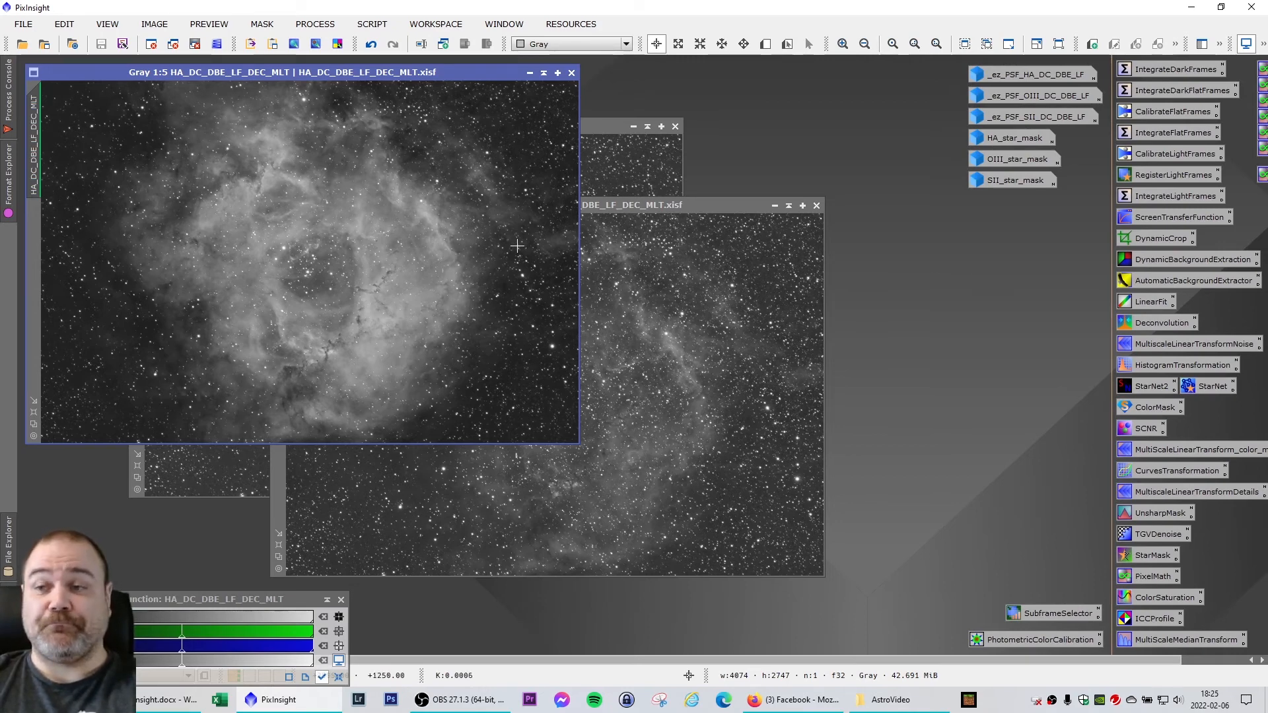
{"action": "left_click", "coordinate": [331, 25]}
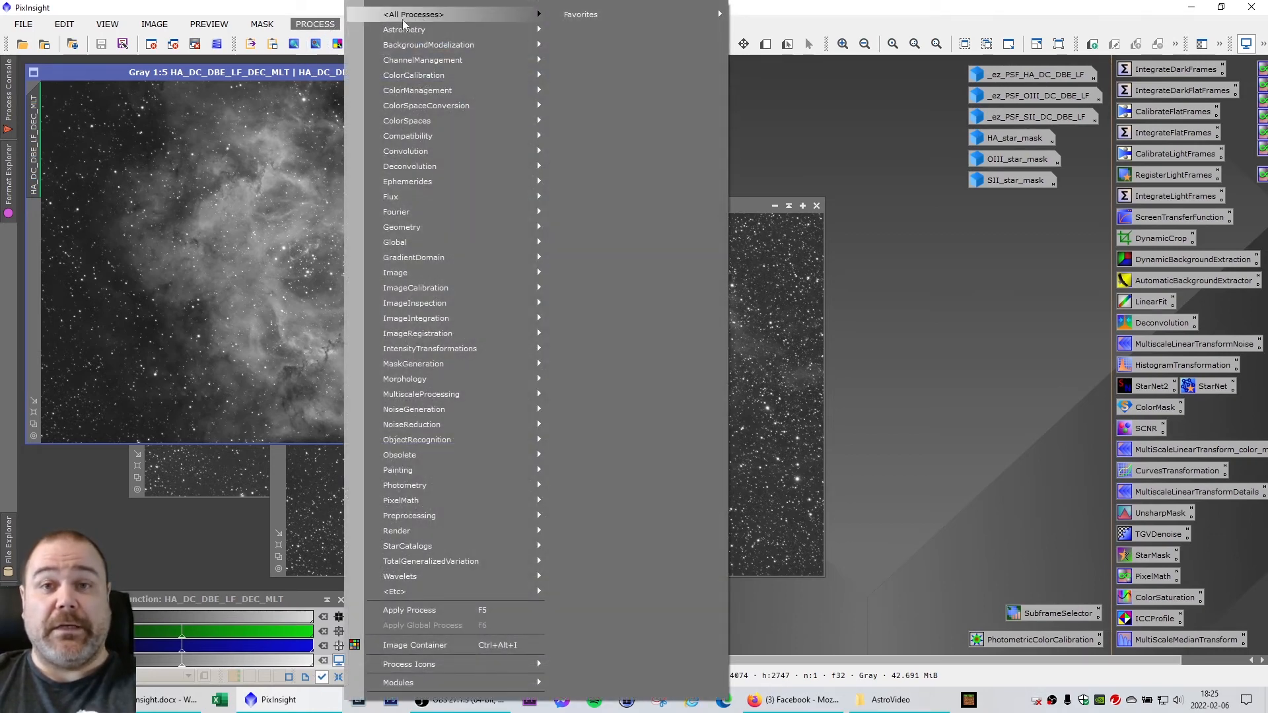
{"action": "mouse_move", "coordinate": [420, 18]}
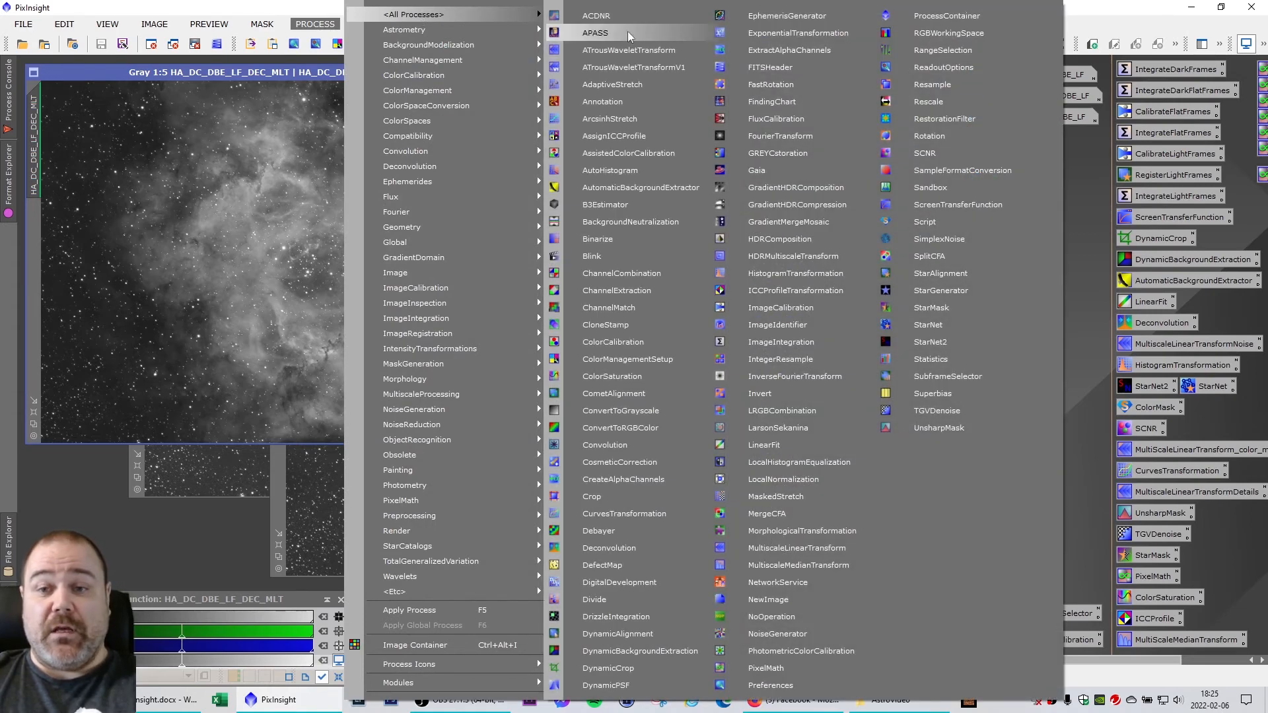
{"action": "left_click", "coordinate": [313, 20]}
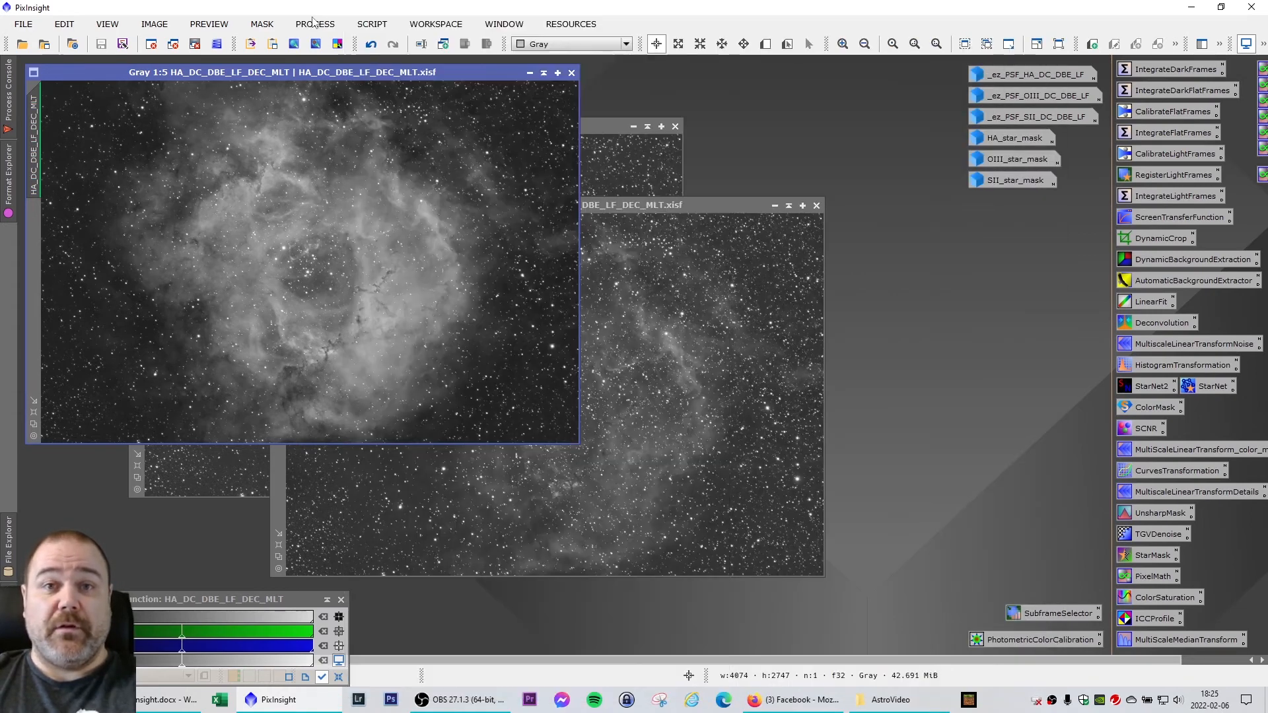
{"action": "left_click", "coordinate": [374, 24]}
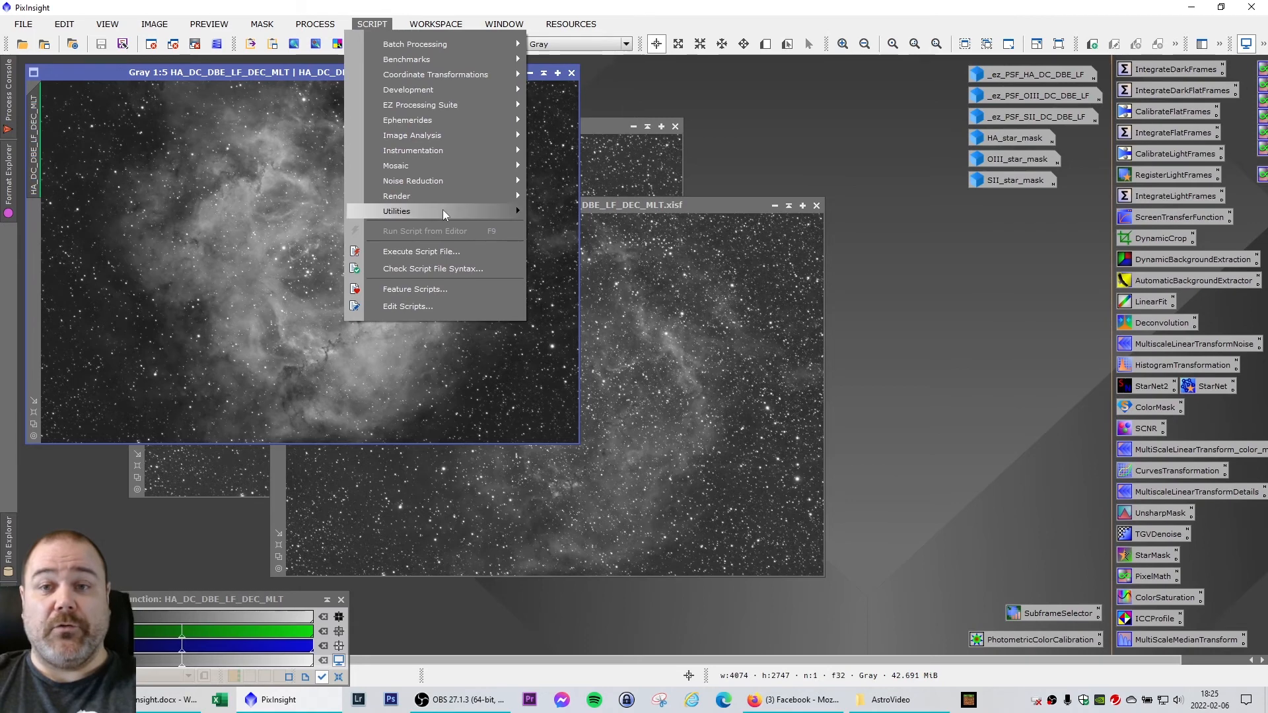
{"action": "mouse_move", "coordinate": [443, 209]}
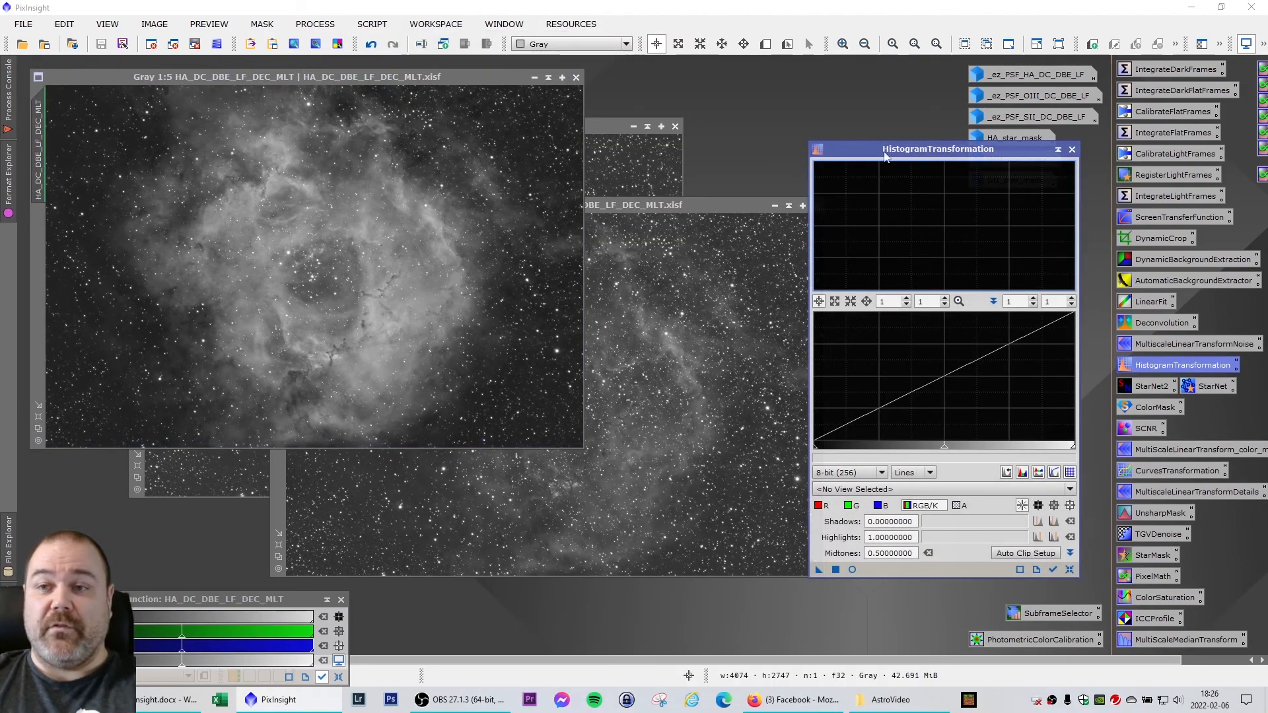
Choose HA_DC_DBE_LF_DEC_MLT as the HistogramTransformation view and remove the screen stretch from the HA image, with both windows placed side by side
{"action": "left_click_drag", "start_coordinate": [314, 79], "coordinate": [506, 106]}
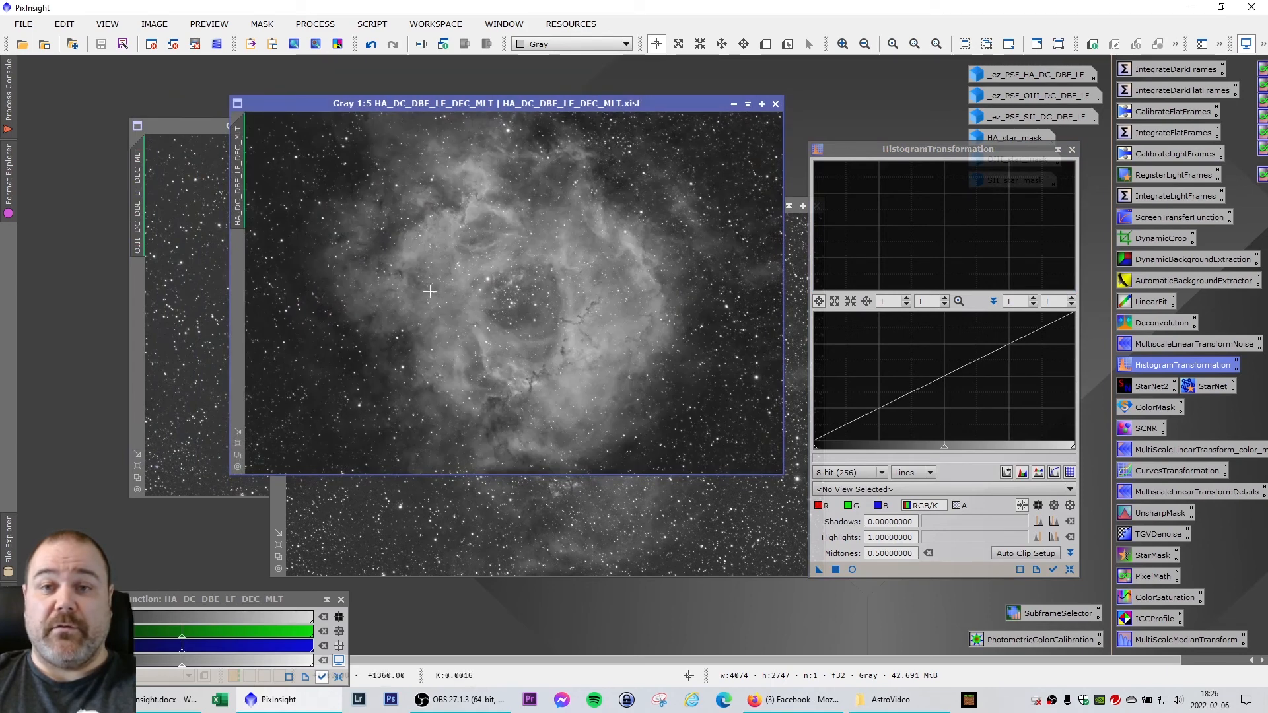
{"action": "left_click_drag", "start_coordinate": [510, 106], "coordinate": [497, 105]}
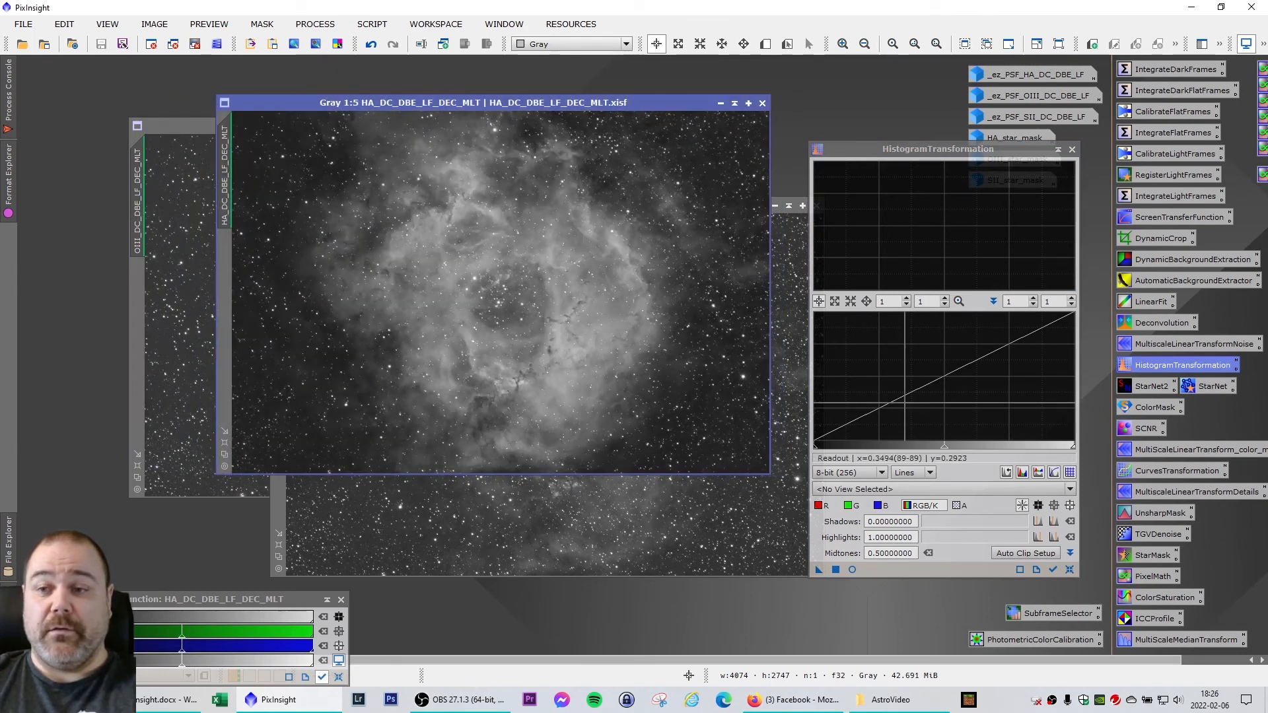
{"action": "left_click", "coordinate": [937, 489]}
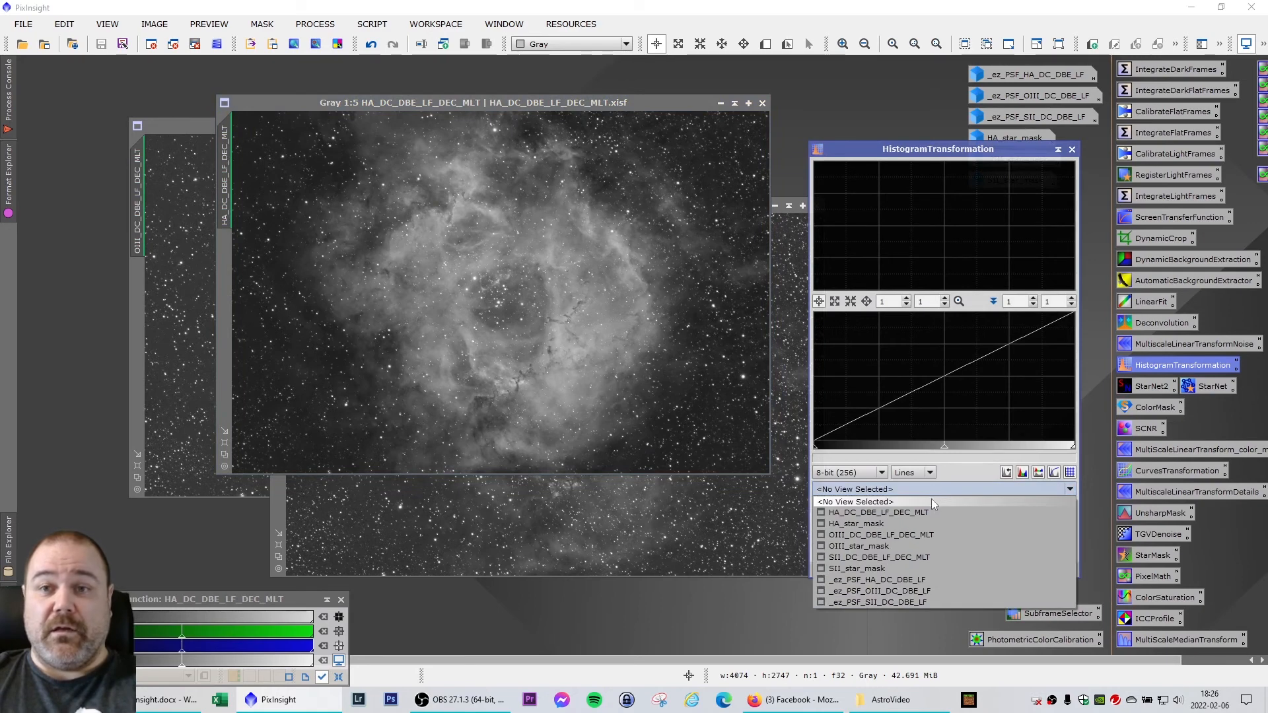
{"action": "left_click", "coordinate": [887, 513]}
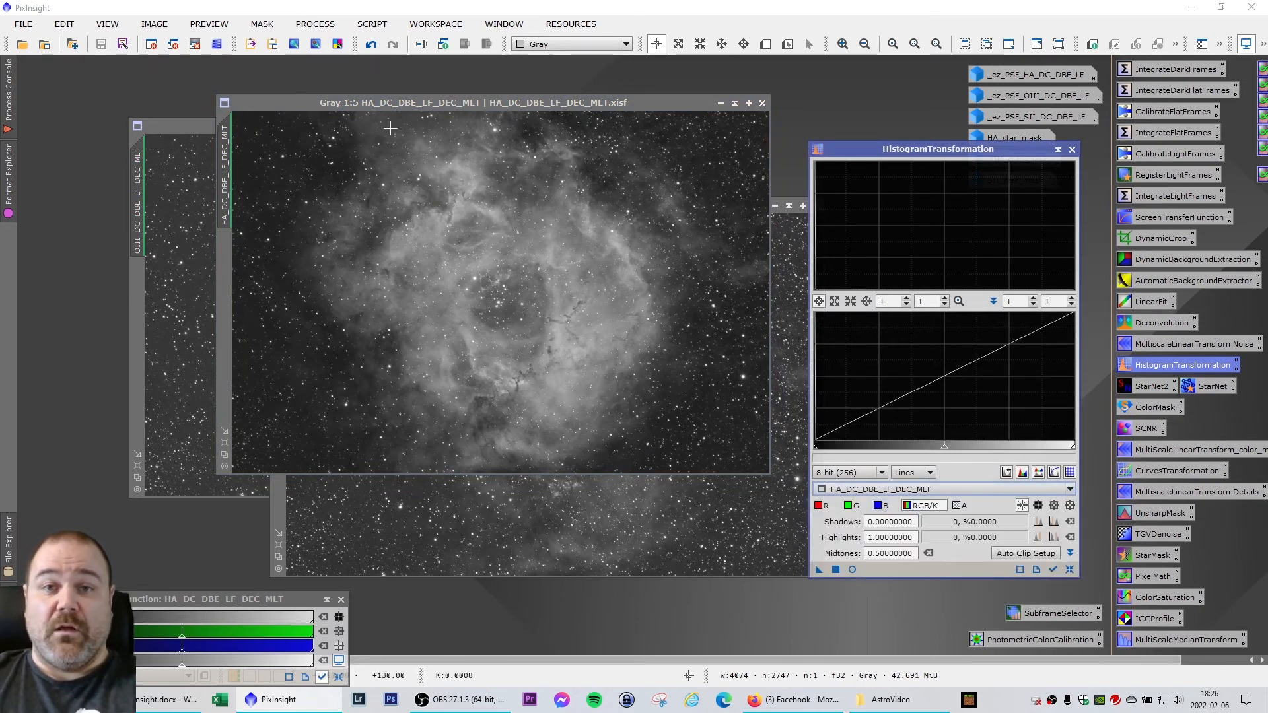
{"action": "left_click", "coordinate": [394, 104]}
{"action": "left_click", "coordinate": [338, 677]}
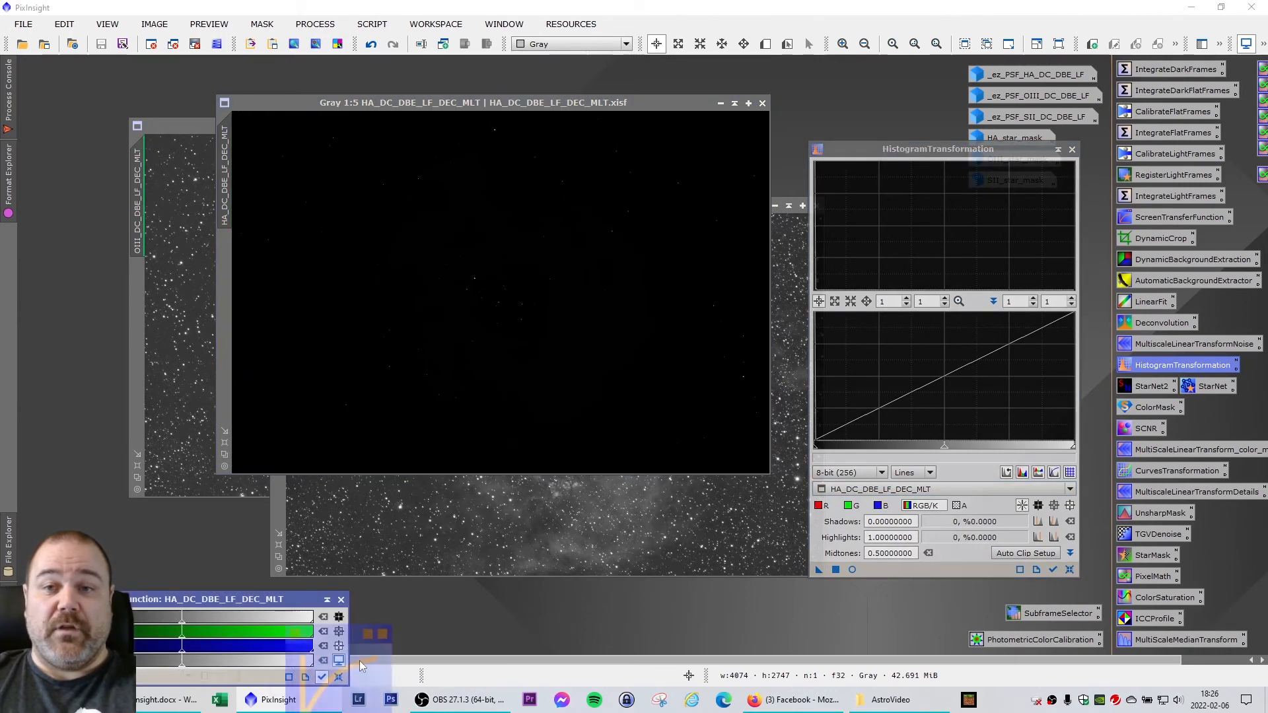
{"action": "mouse_move", "coordinate": [490, 99]}
{"action": "left_mouse_down"}
{"action": "mouse_move", "coordinate": [517, 109]}
{"action": "mouse_move", "coordinate": [496, 102]}
{"action": "left_mouse_up"}
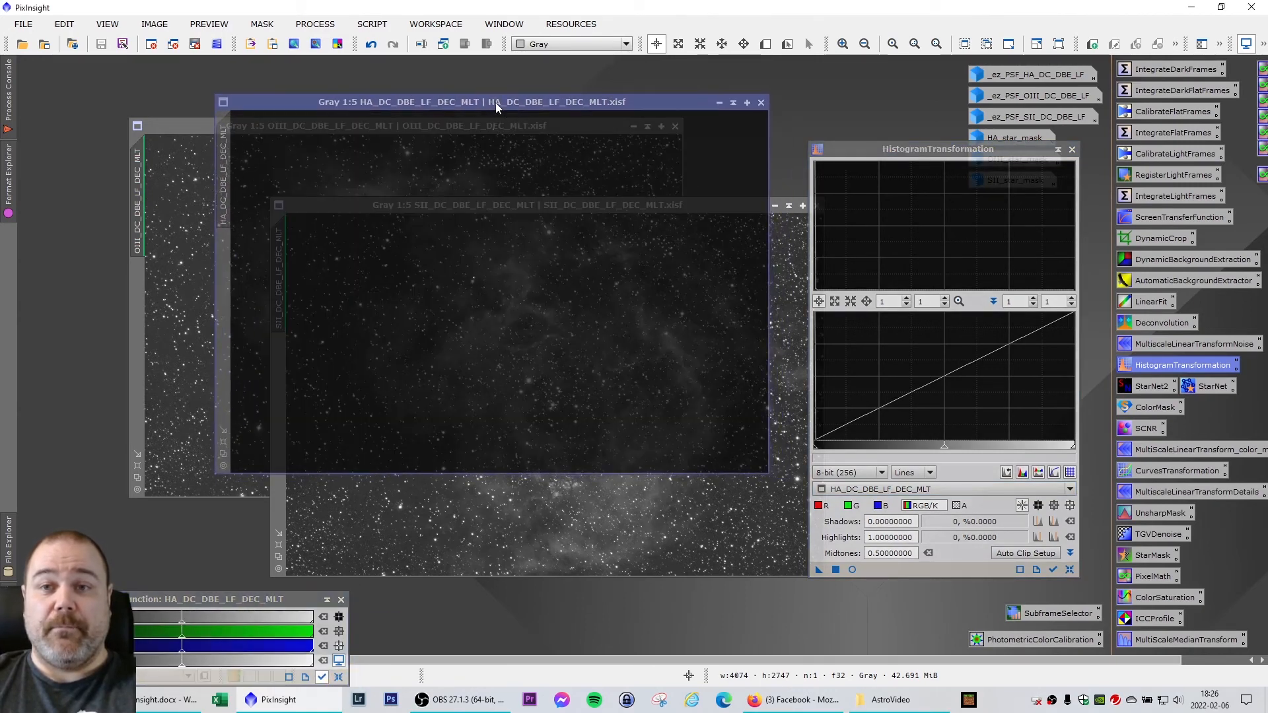
{"action": "left_click_drag", "start_coordinate": [926, 151], "coordinate": [899, 149]}
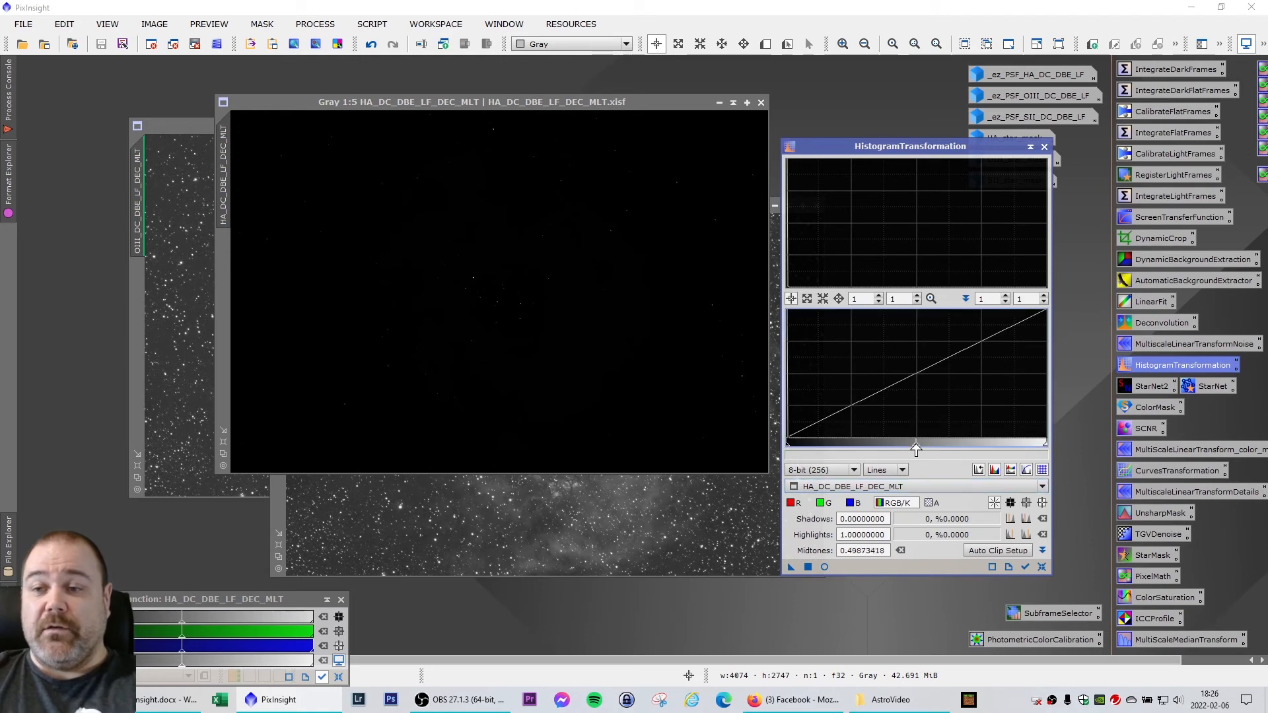
Stretch the HA image in two passes with midtones at about 0.073 and 0.106, resetting HistogramTransformation after each
{"action": "left_click_drag", "start_coordinate": [916, 449], "coordinate": [805, 445]}
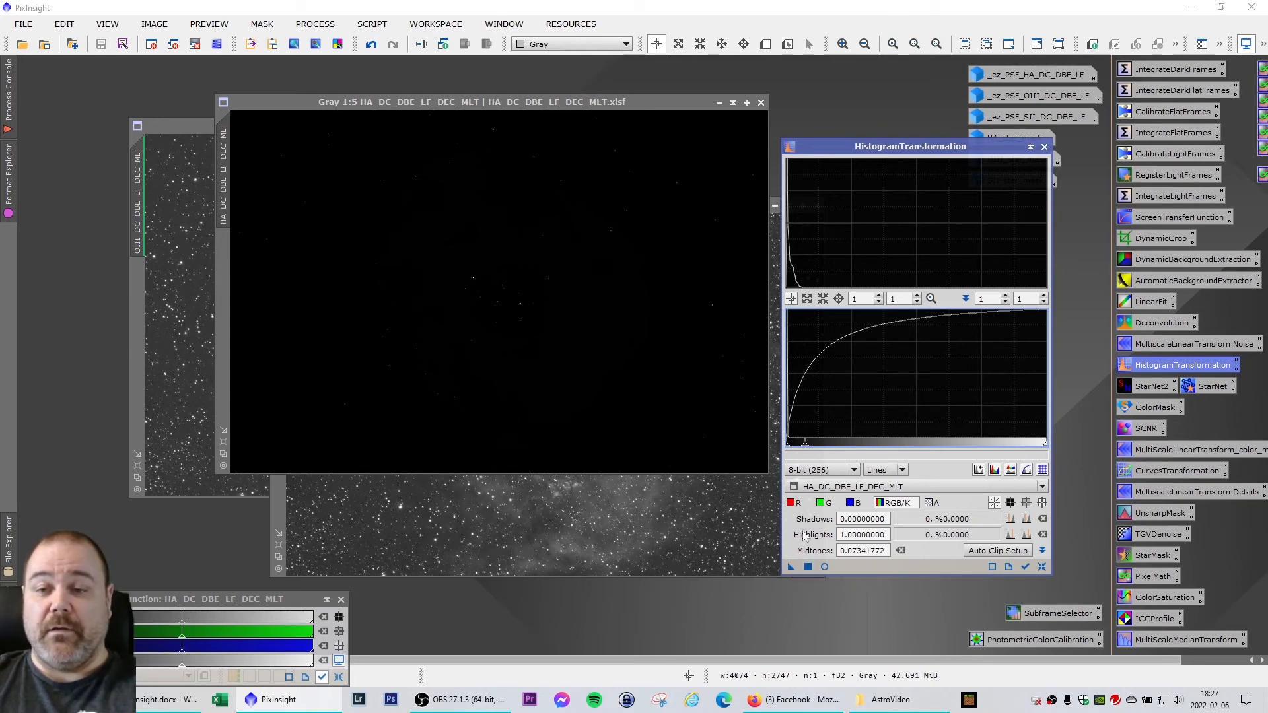
{"action": "left_click", "coordinate": [792, 566]}
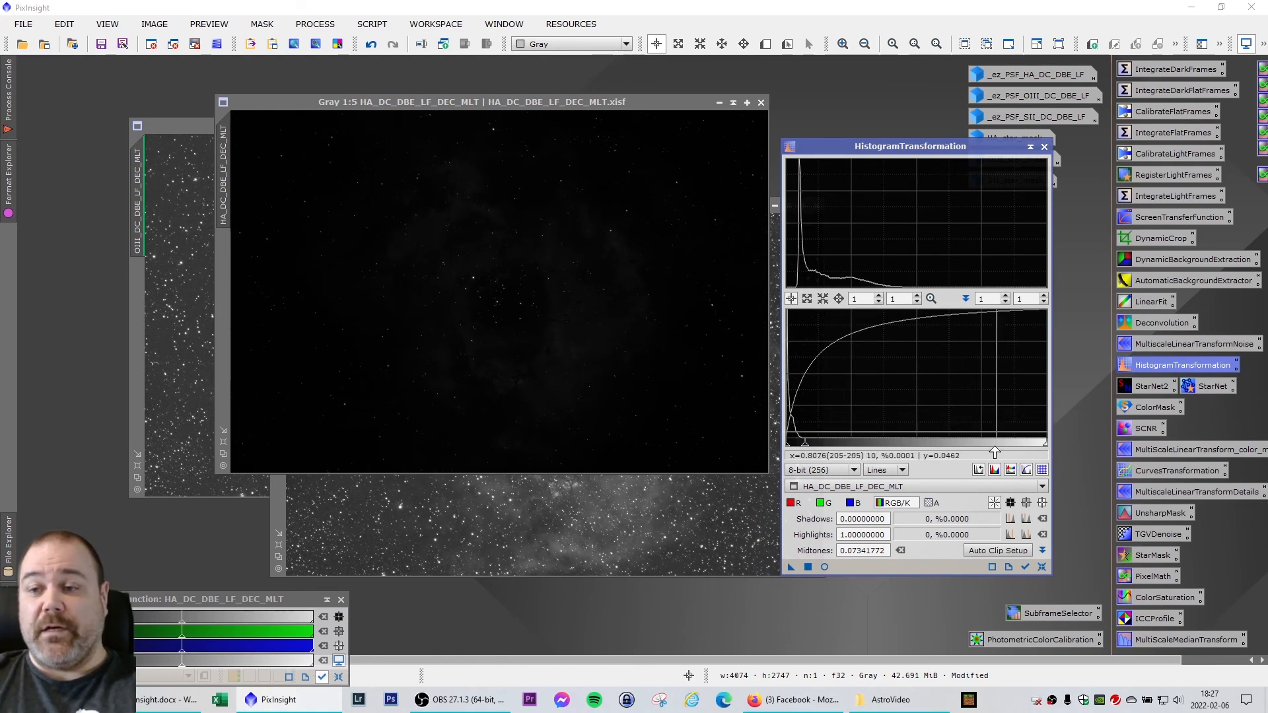
{"action": "left_click", "coordinate": [1041, 567]}
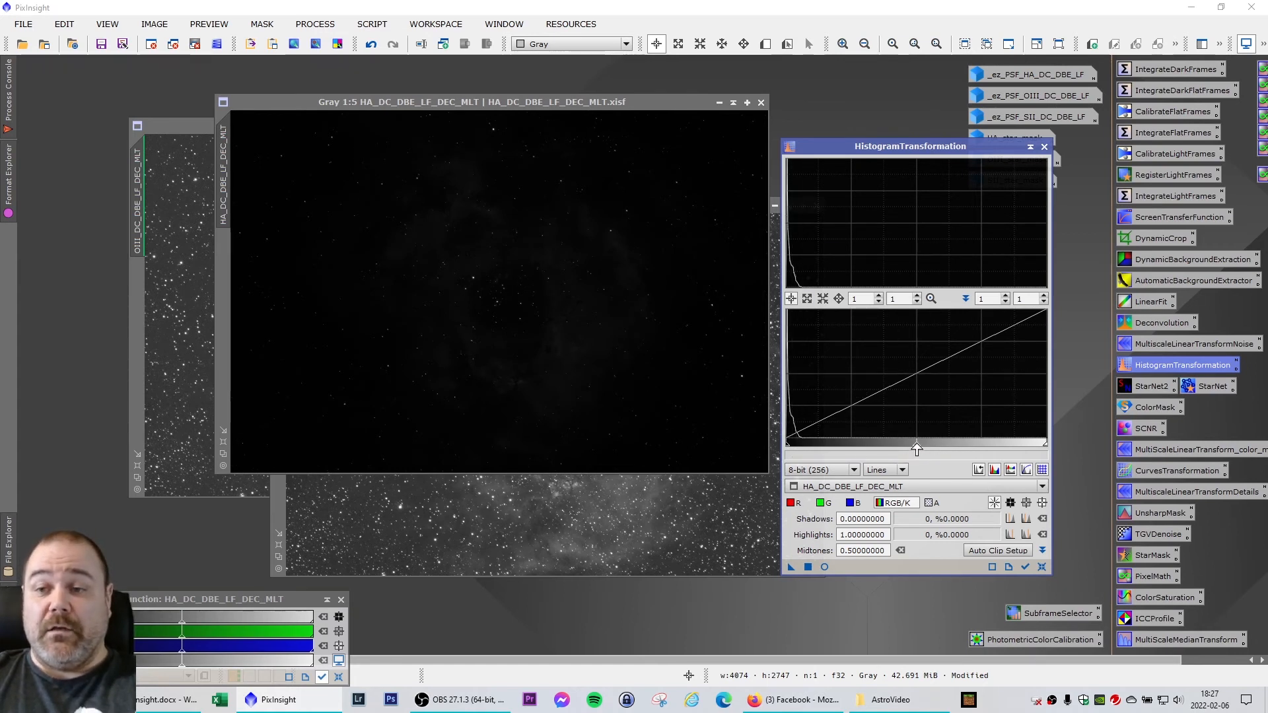
{"action": "left_click_drag", "start_coordinate": [916, 449], "coordinate": [814, 449]}
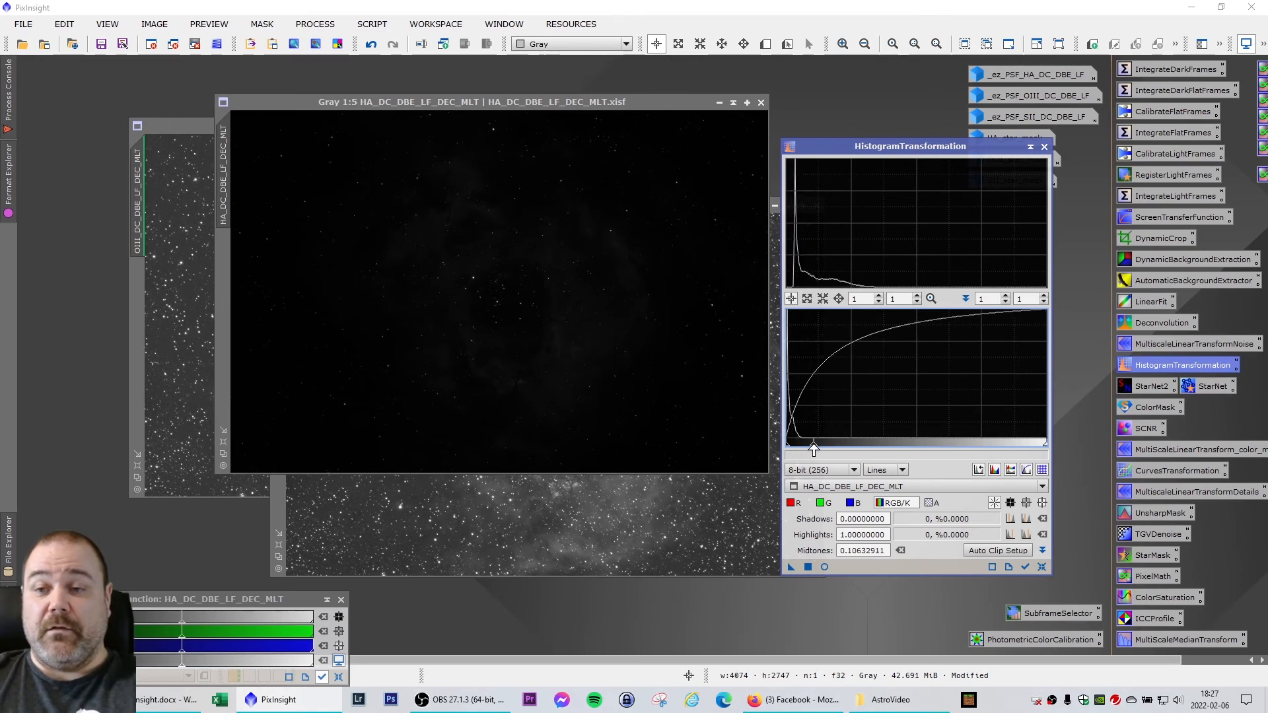
{"action": "left_click", "coordinate": [807, 568]}
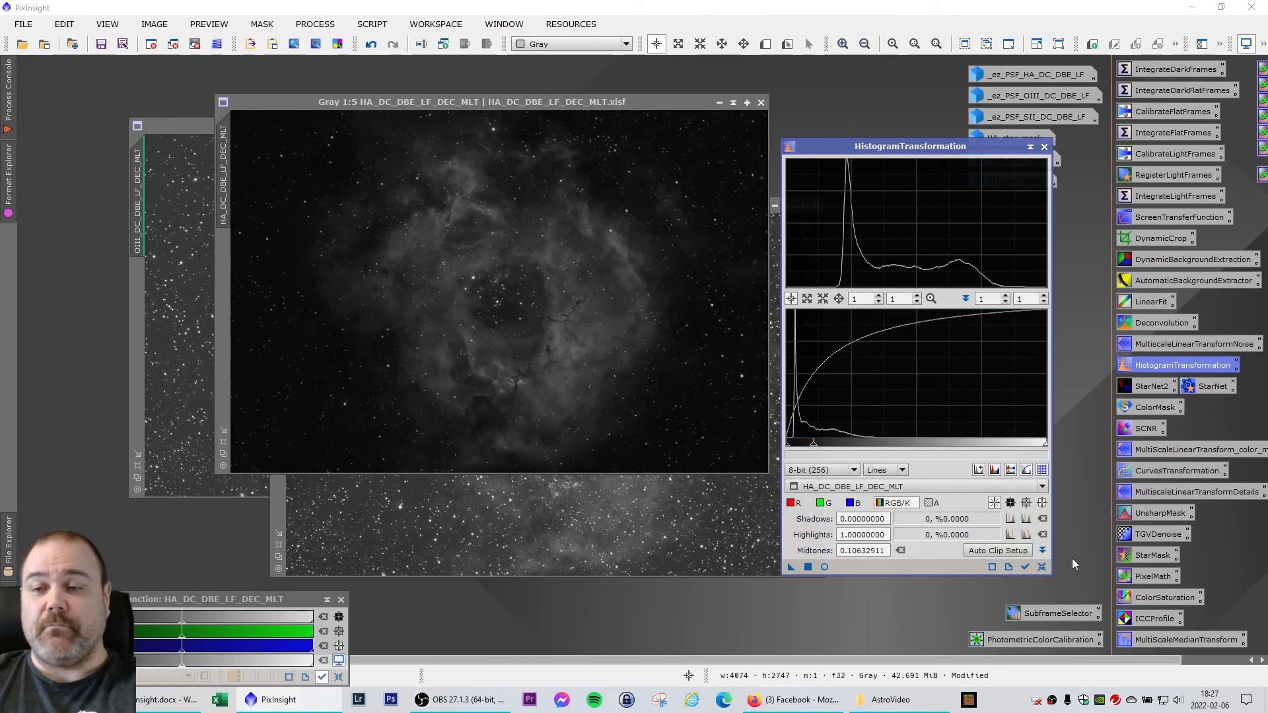
{"action": "left_click", "coordinate": [1042, 567]}
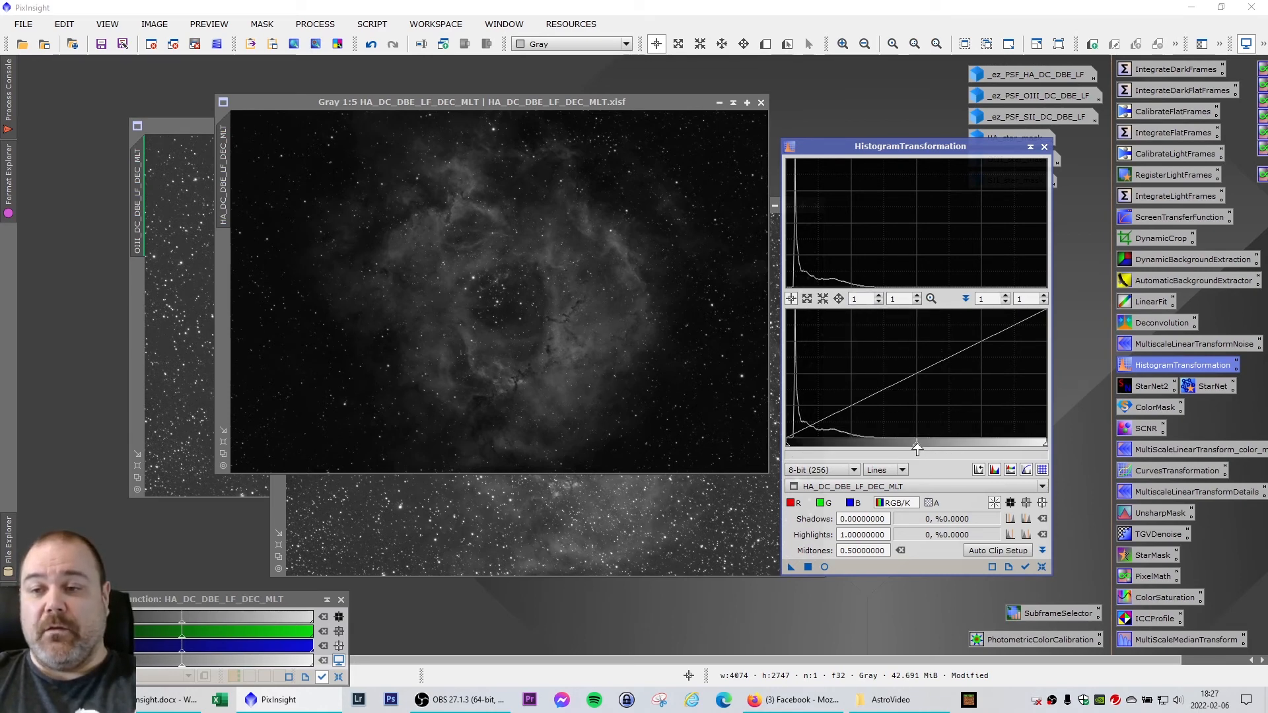
Brighten the HA image gradually in two passes with midtones at about 0.342 and 0.476, resetting the process after each
{"action": "left_click_drag", "start_coordinate": [916, 450], "coordinate": [875, 451]}
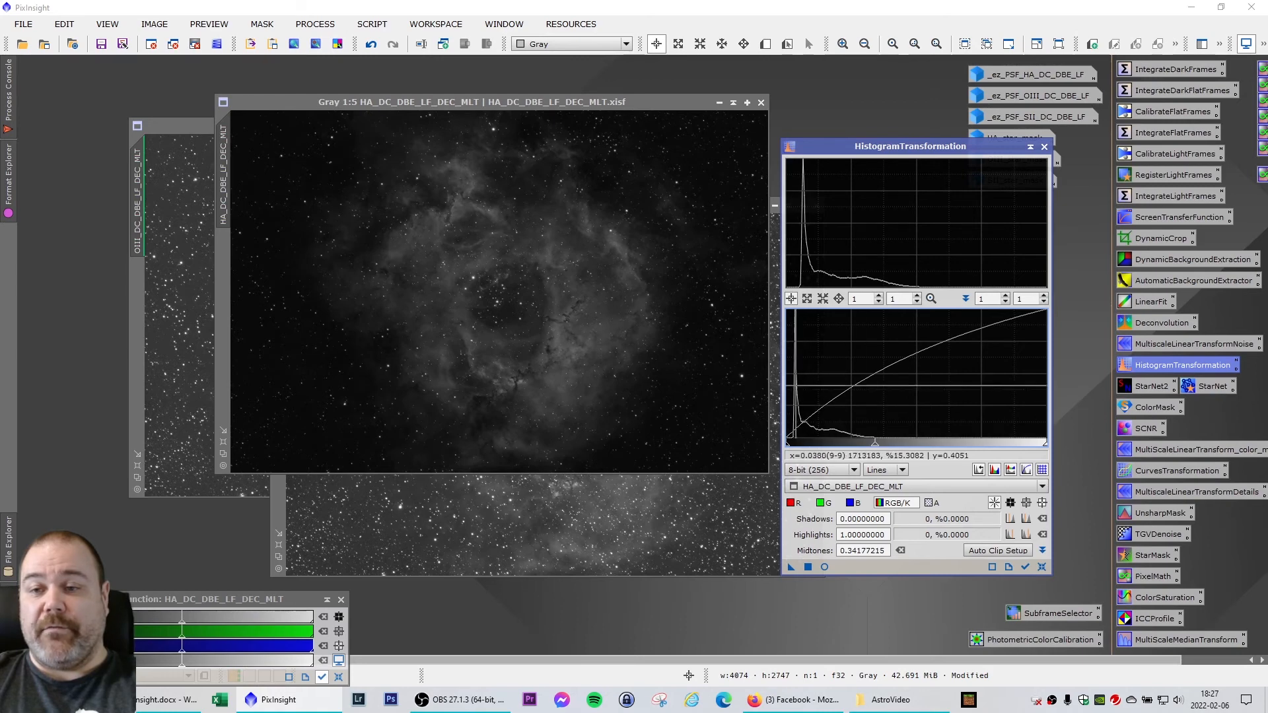
{"action": "left_click", "coordinate": [807, 567]}
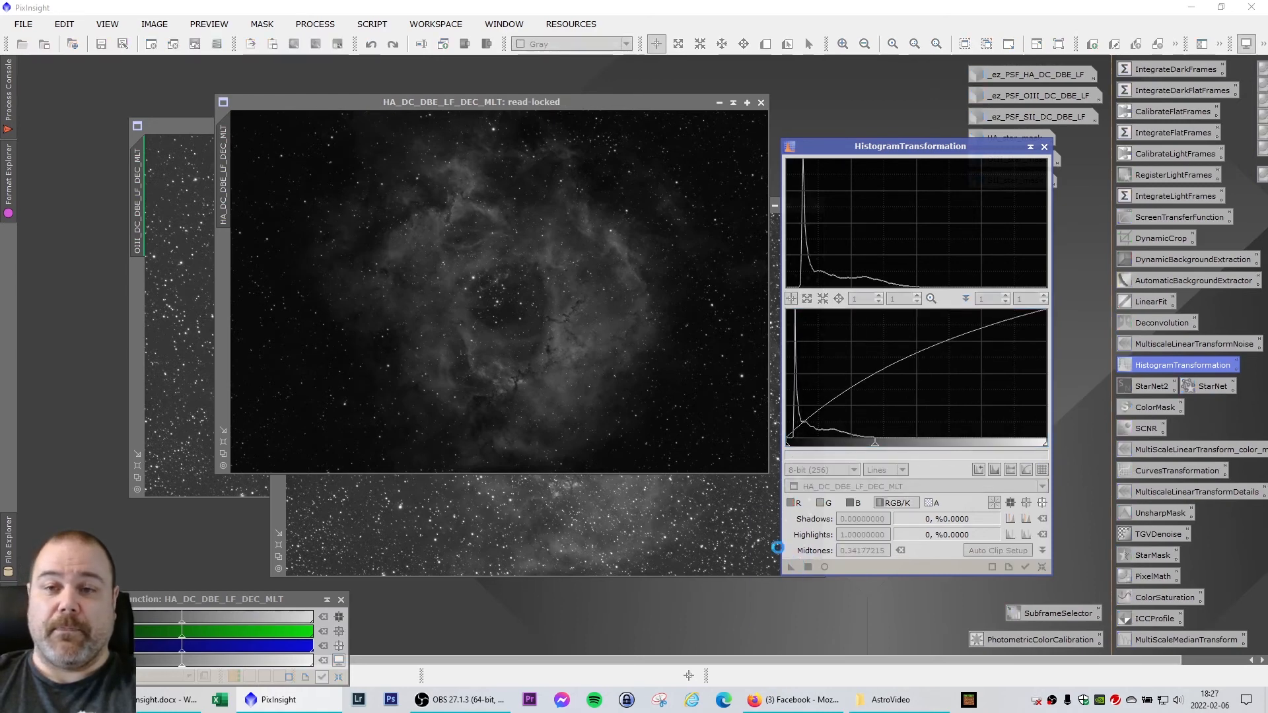
{"action": "left_click", "coordinate": [1042, 567]}
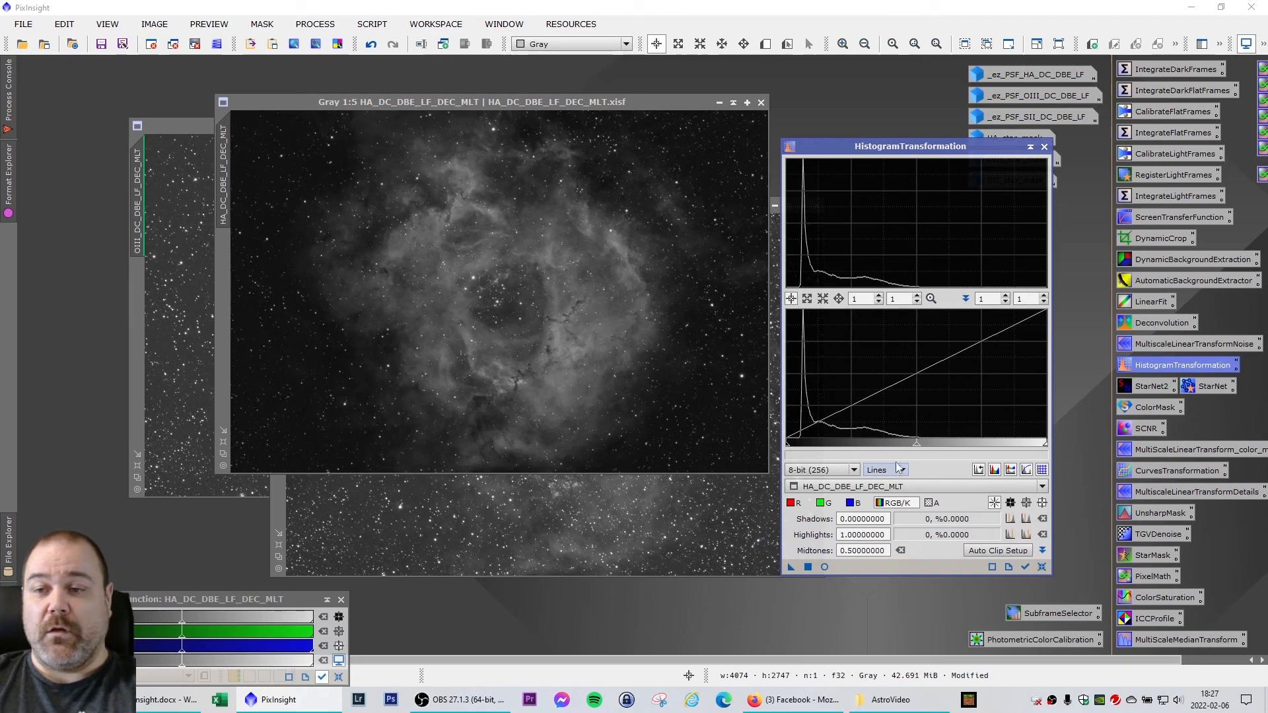
{"action": "left_click_drag", "start_coordinate": [917, 447], "coordinate": [910, 448]}
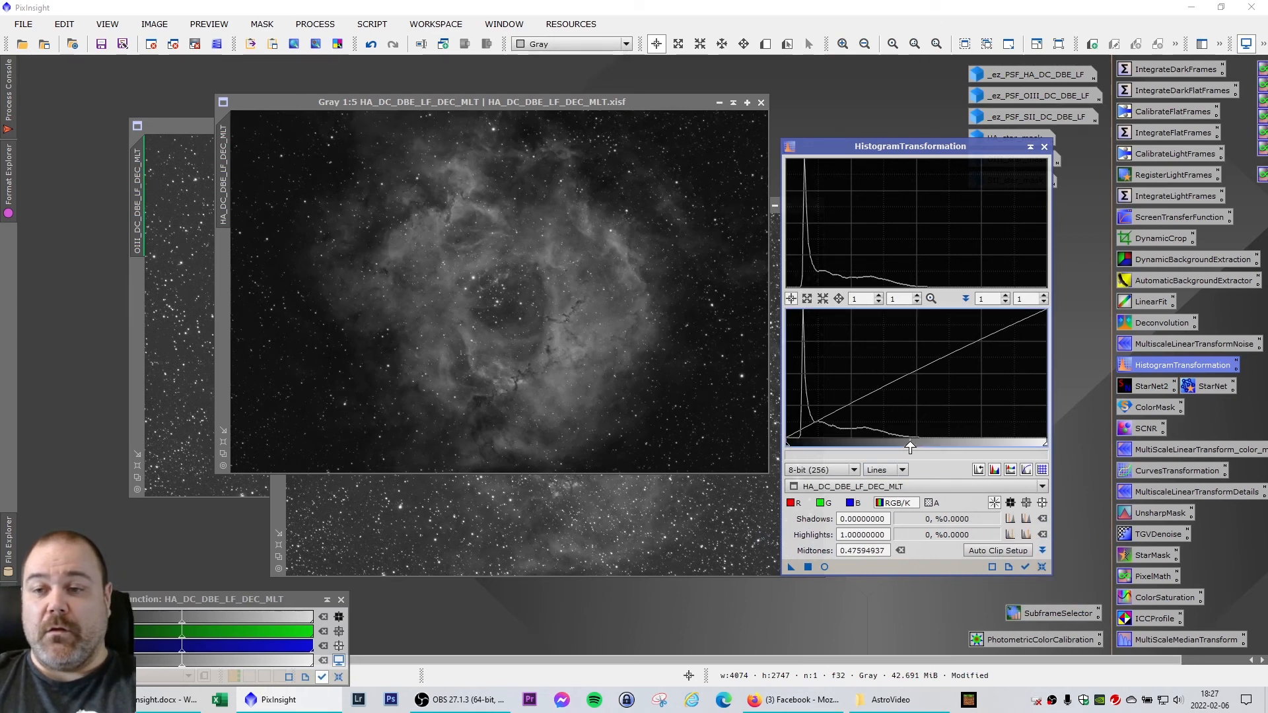
{"action": "left_click", "coordinate": [807, 567]}
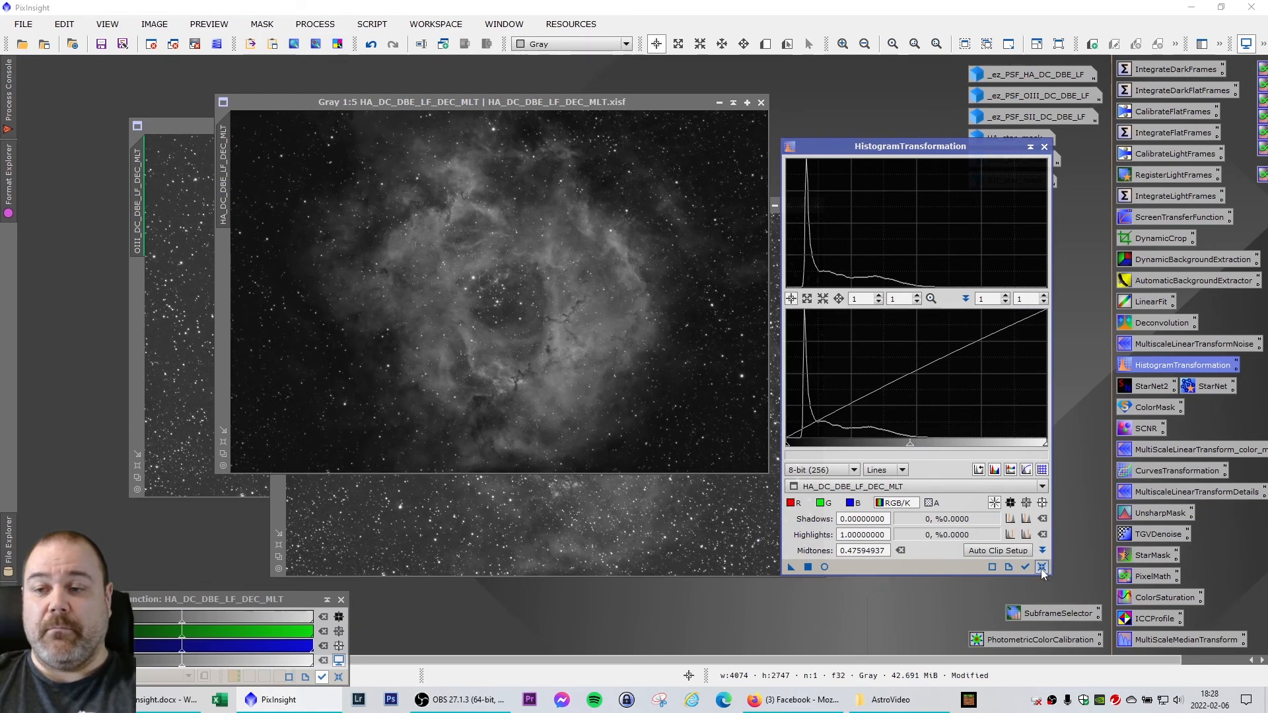
{"action": "left_click", "coordinate": [1041, 569]}
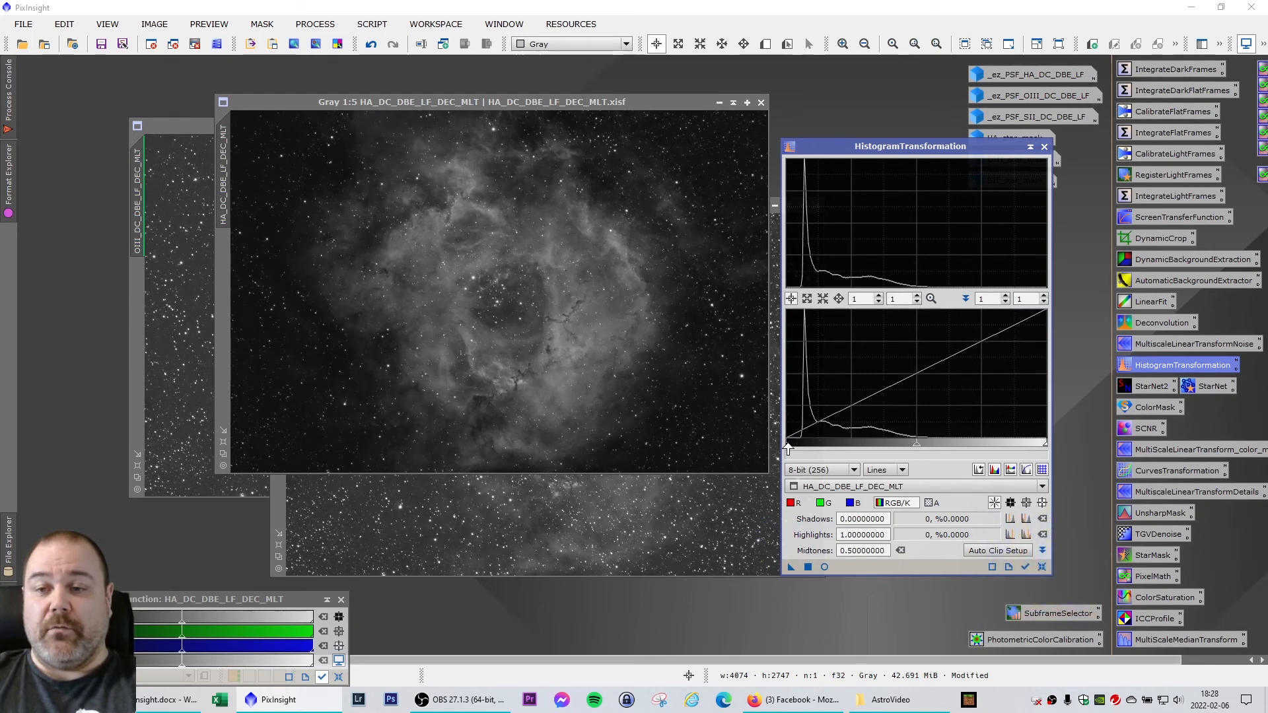
Raise the HA image's black point with shadows at about 0.0456, and apply a separate midtones stretch of about 0.461, resetting after each
{"action": "left_click_drag", "start_coordinate": [788, 448], "coordinate": [797, 448]}
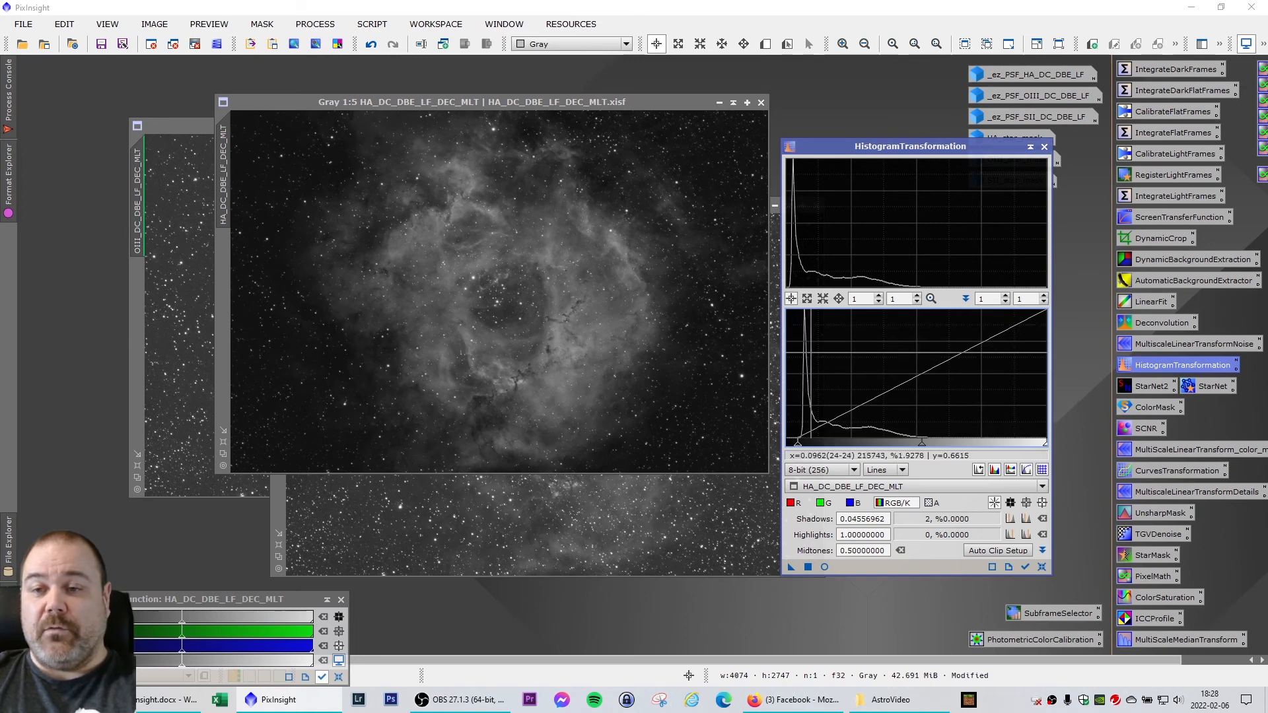
{"action": "left_click", "coordinate": [807, 567]}
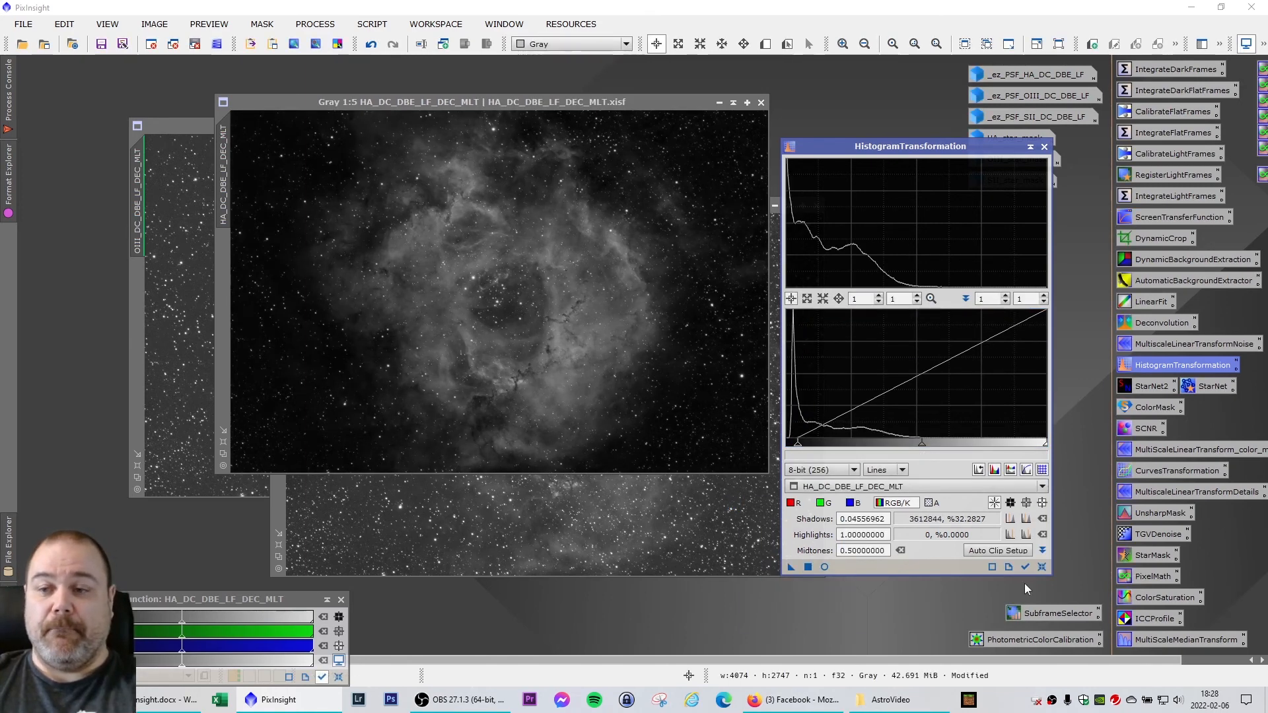
{"action": "left_click", "coordinate": [1042, 567]}
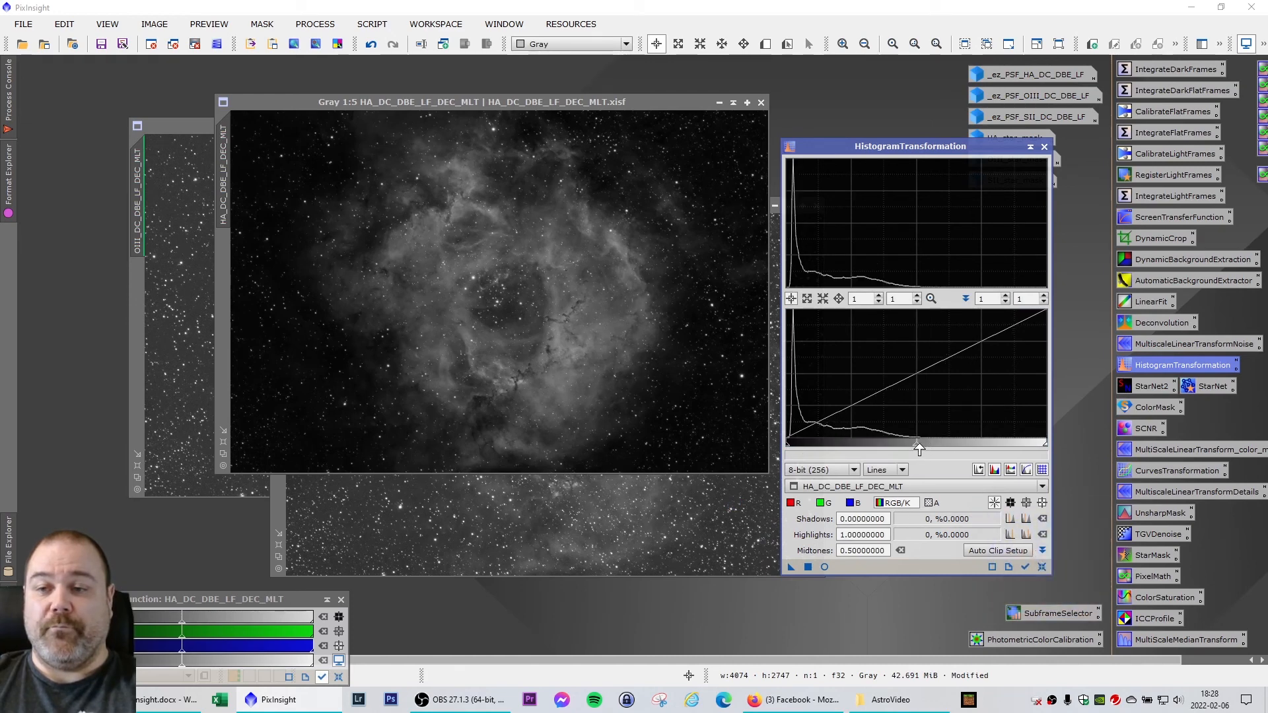
{"action": "left_click_drag", "start_coordinate": [914, 447], "coordinate": [906, 447]}
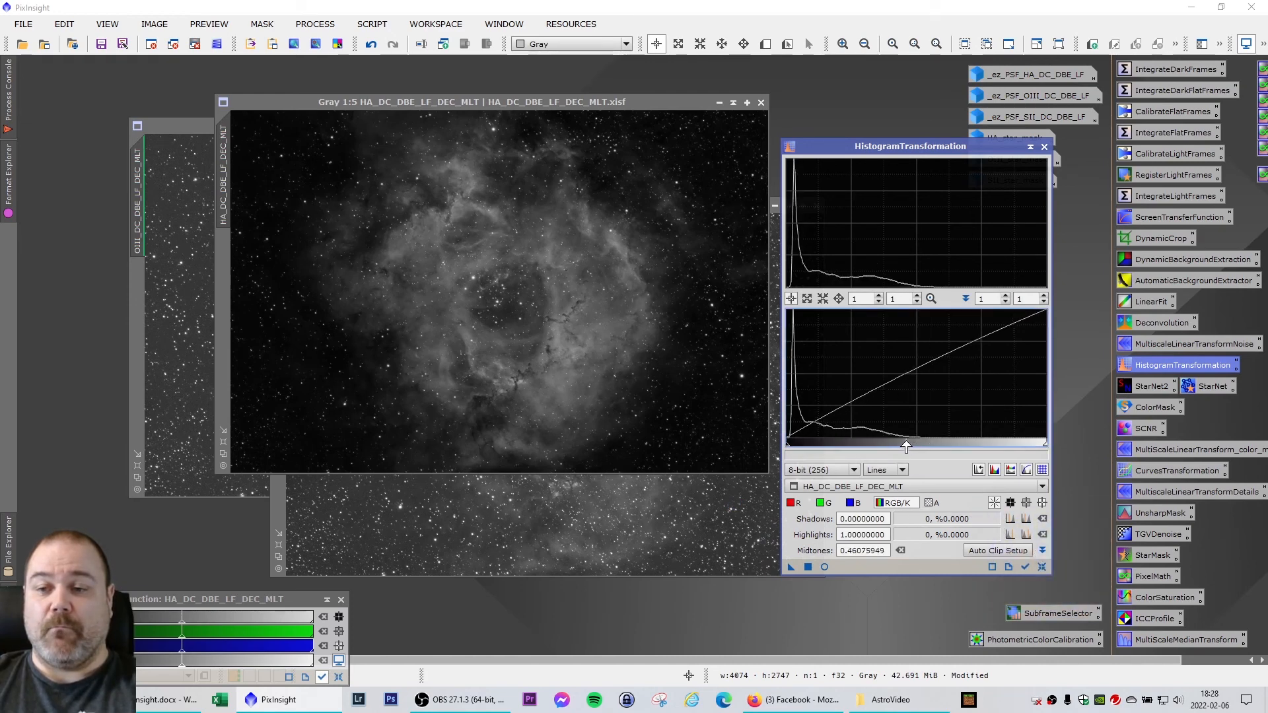
{"action": "left_click", "coordinate": [810, 566]}
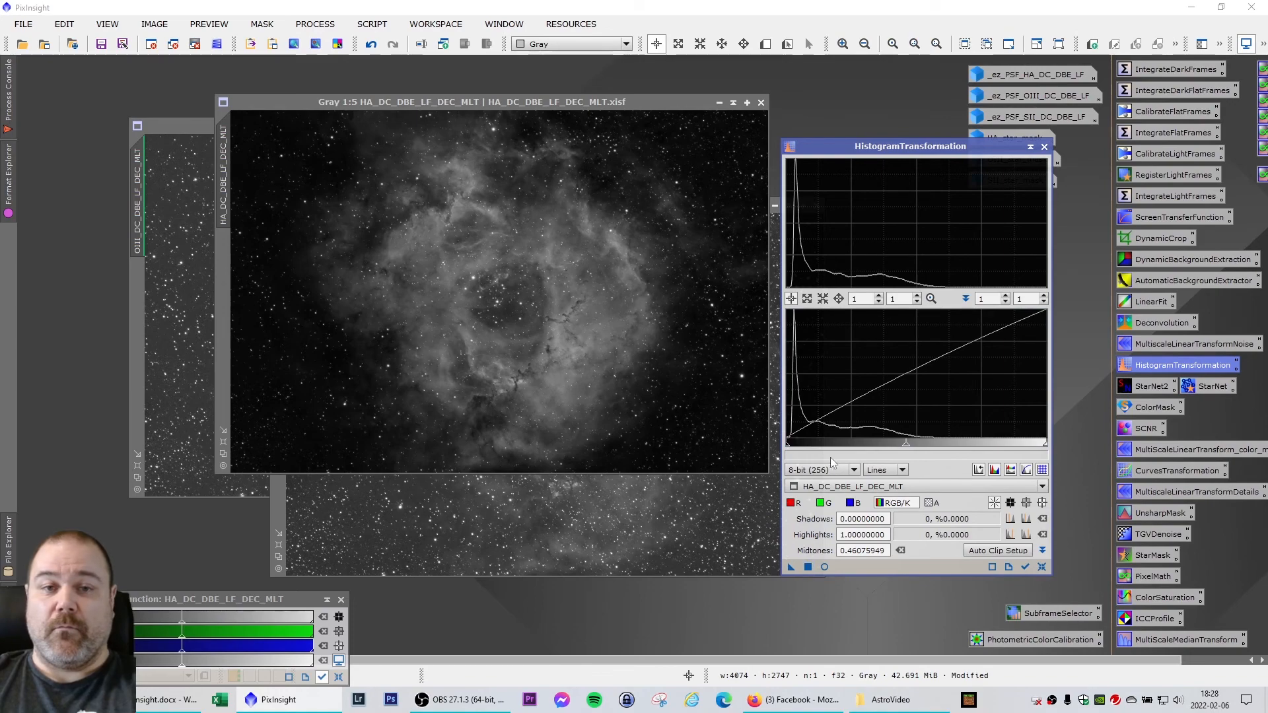
{"action": "left_click", "coordinate": [1042, 567]}
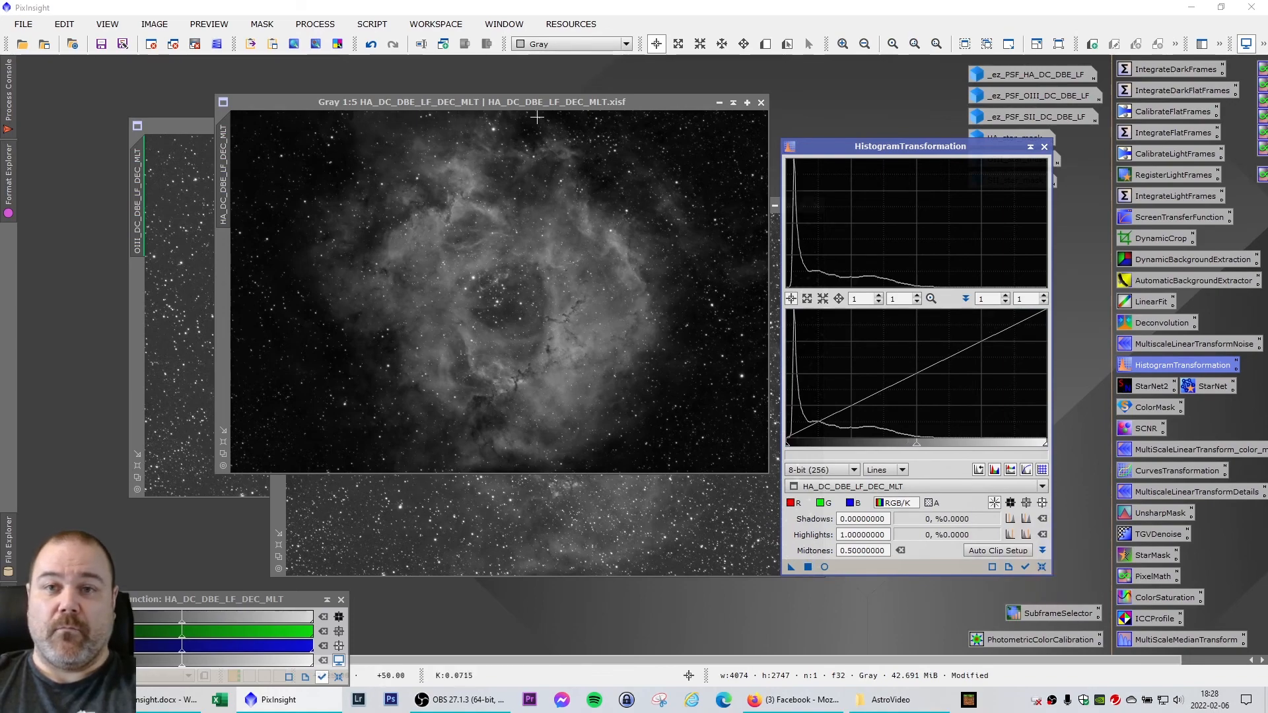
Move the HA image aside, remove the OIII image's screen stretch, and choose OIII_DC_DBE_LF_DEC_MLT as the HistogramTransformation view
{"action": "left_click_drag", "start_coordinate": [525, 101], "coordinate": [340, 77]}
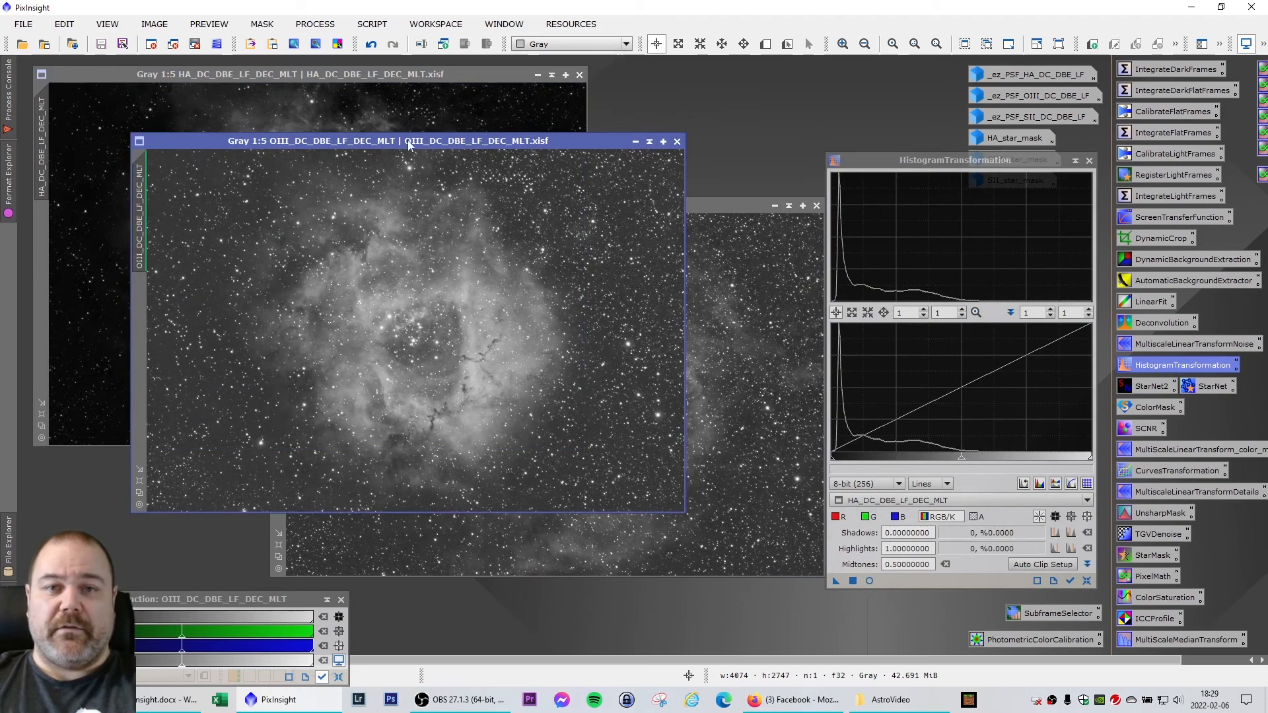
{"action": "left_click_drag", "start_coordinate": [408, 146], "coordinate": [400, 148]}
{"action": "left_click", "coordinate": [339, 676]}
{"action": "left_click_drag", "start_coordinate": [380, 647], "coordinate": [447, 271]}
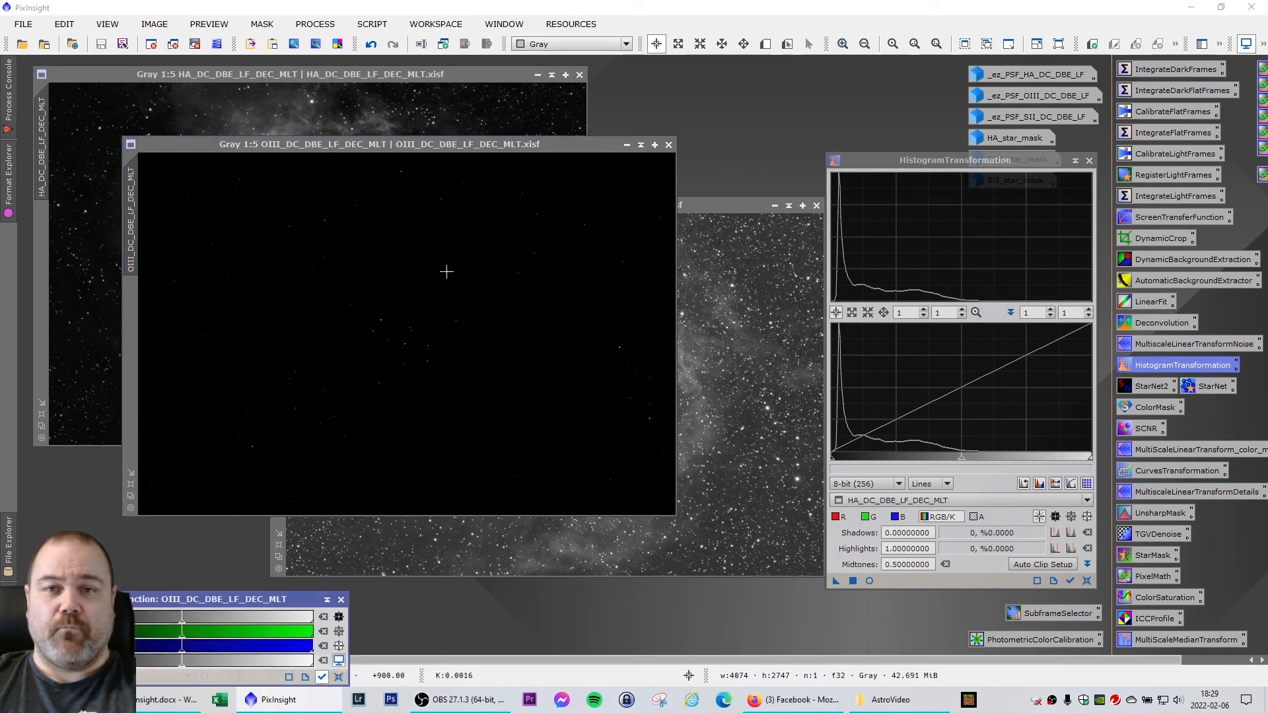
{"action": "left_click_drag", "start_coordinate": [424, 153], "coordinate": [454, 170]}
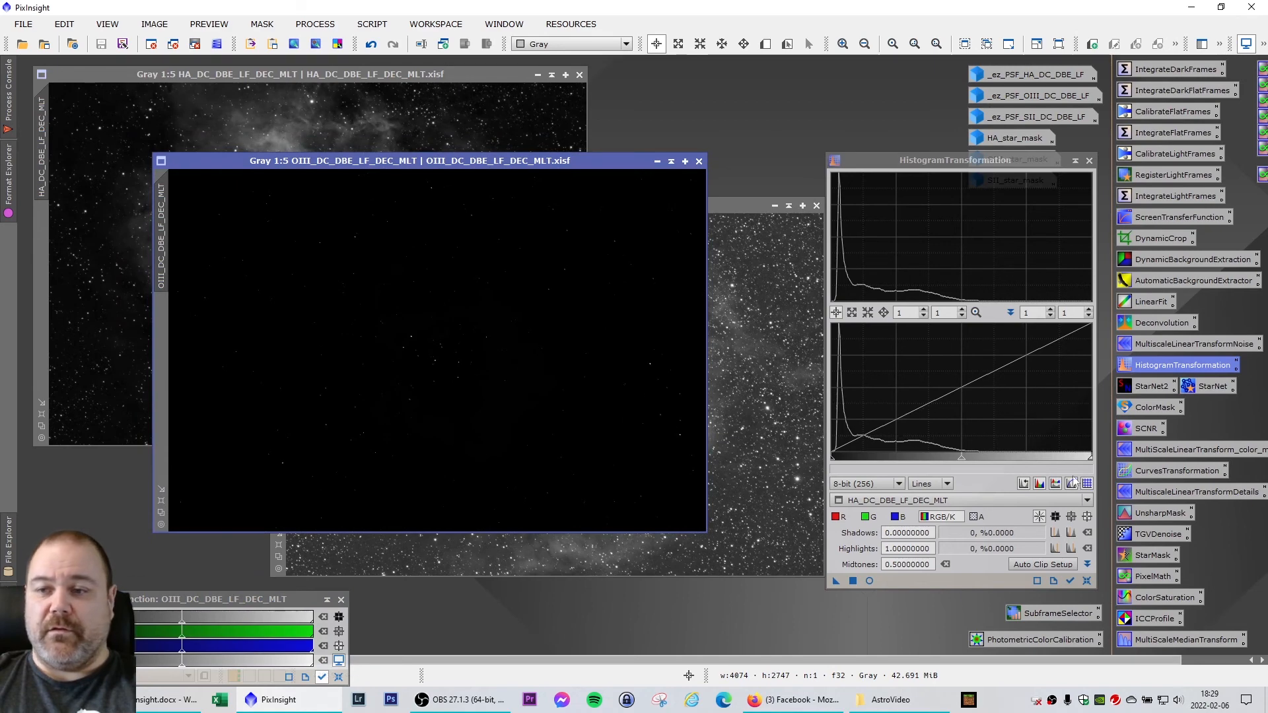
{"action": "left_click", "coordinate": [948, 502]}
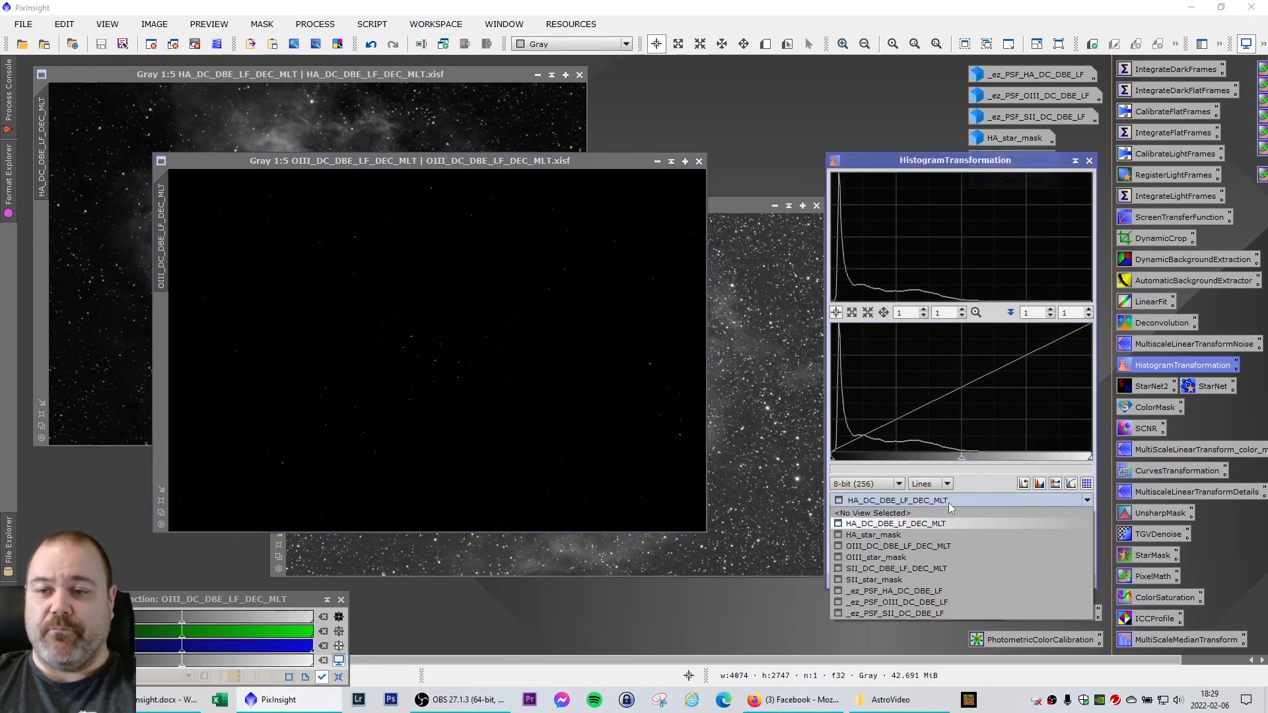
{"action": "left_click", "coordinate": [896, 546]}
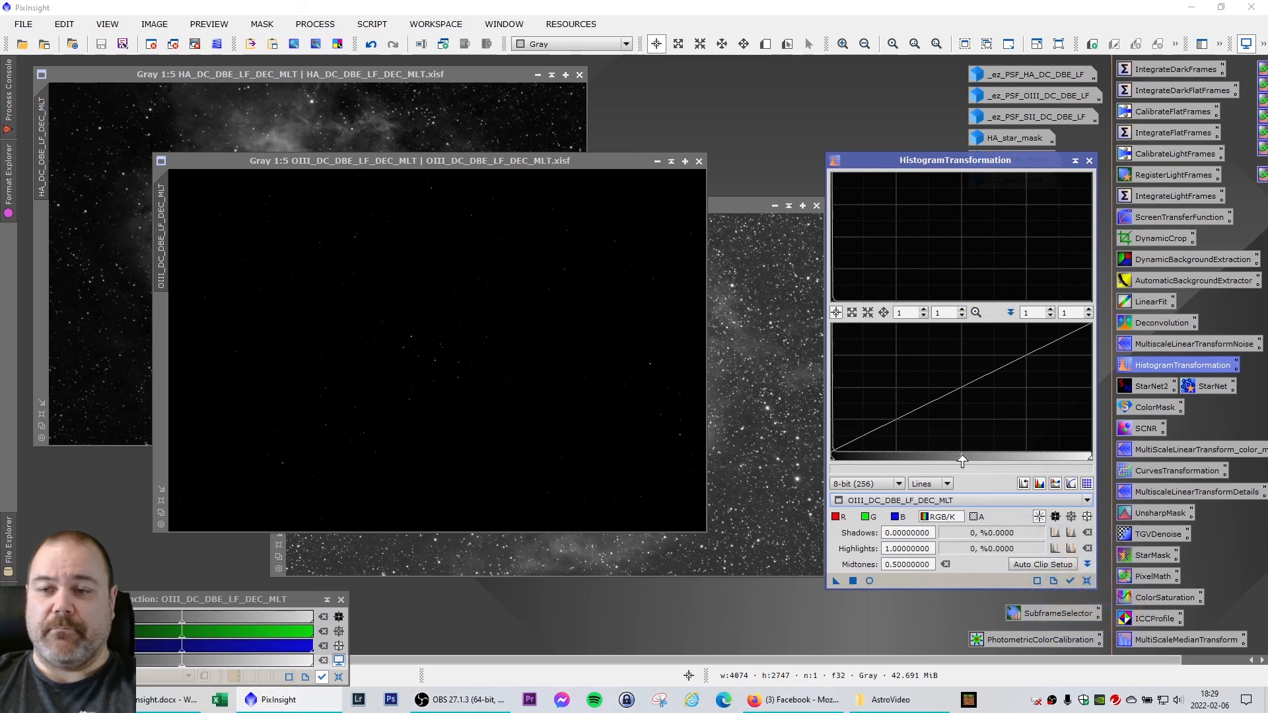
Stretch the OIII image in two passes with midtones at about 0.063 and 0.096, resetting HistogramTransformation after each
{"action": "left_click_drag", "start_coordinate": [962, 462], "coordinate": [846, 465]}
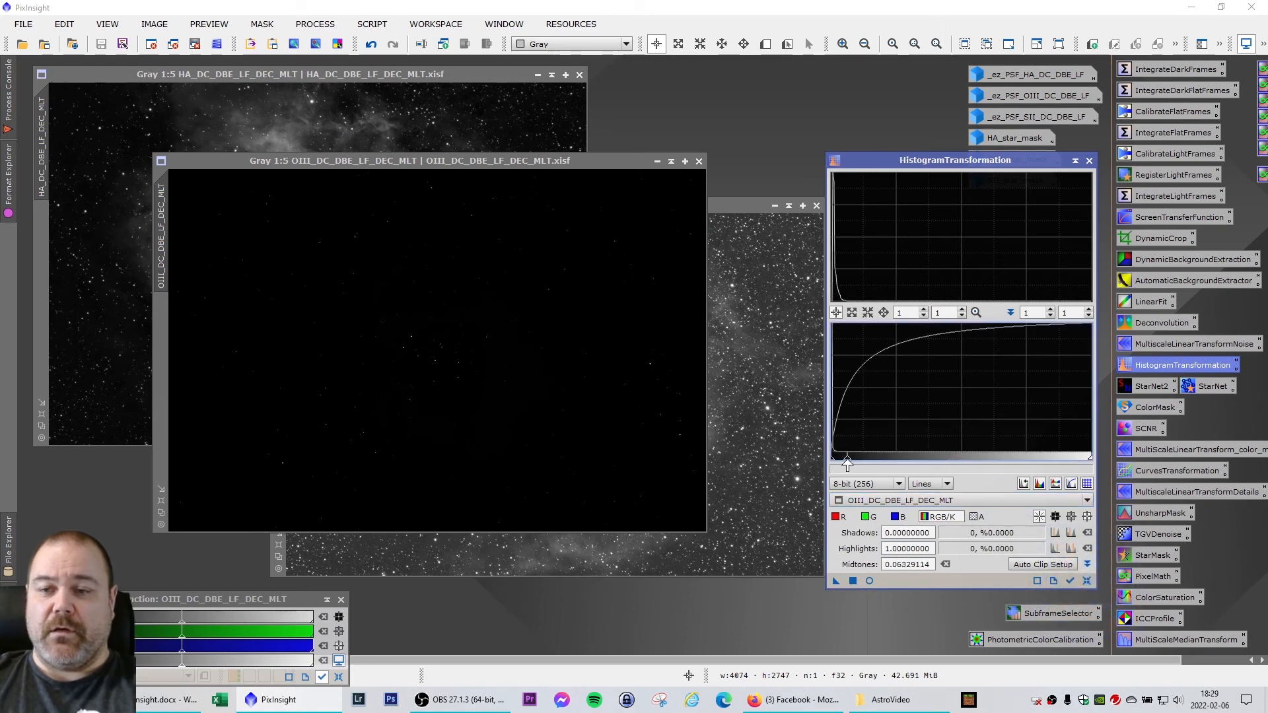
{"action": "left_click", "coordinate": [853, 582]}
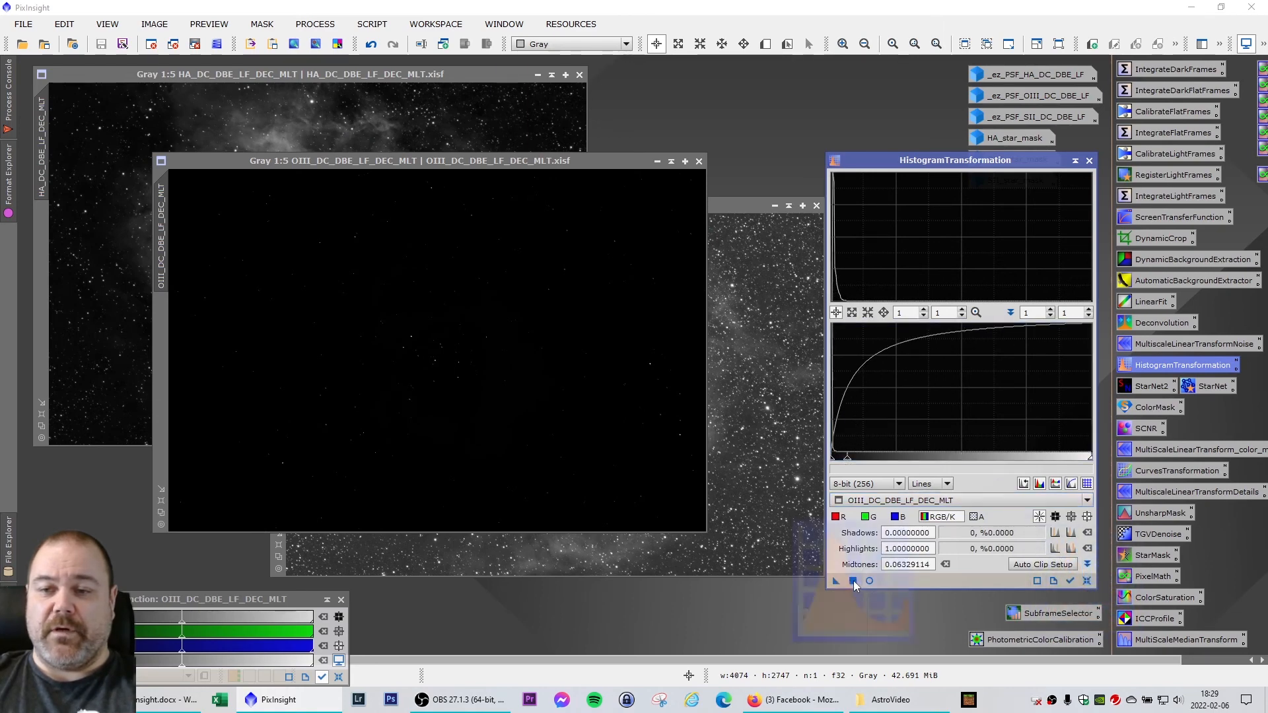
{"action": "left_click", "coordinate": [1088, 581]}
{"action": "left_click_drag", "start_coordinate": [961, 463], "coordinate": [857, 465]}
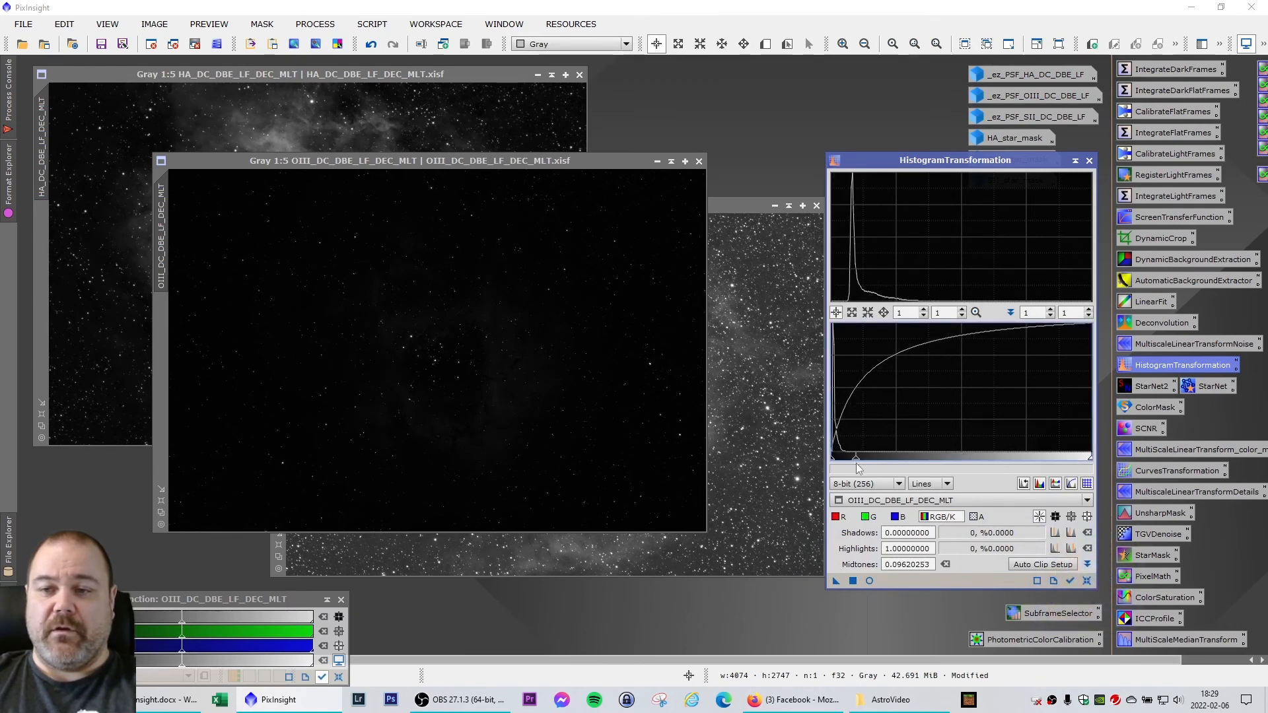
{"action": "left_click", "coordinate": [854, 582]}
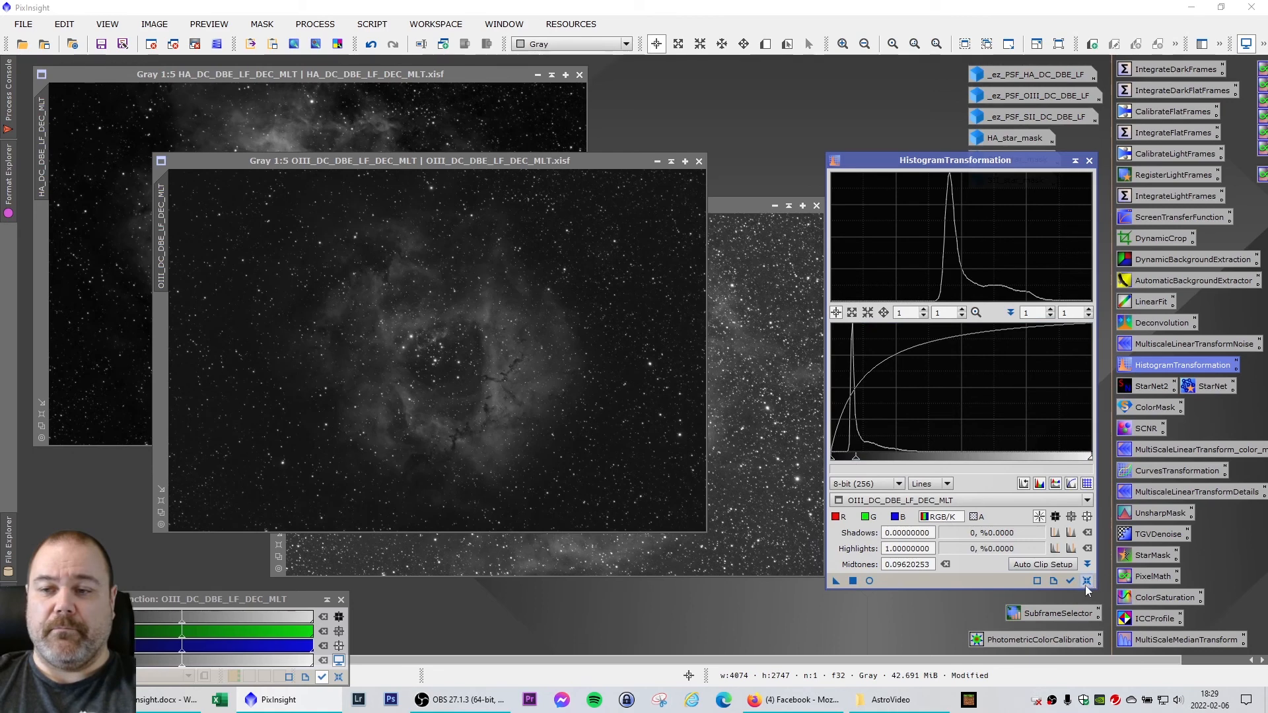
{"action": "left_click", "coordinate": [1086, 582]}
Brighten the OIII image in two passes with midtones at about 0.327 and 0.468, resetting HistogramTransformation after each
{"action": "left_click_drag", "start_coordinate": [961, 461], "coordinate": [915, 467]}
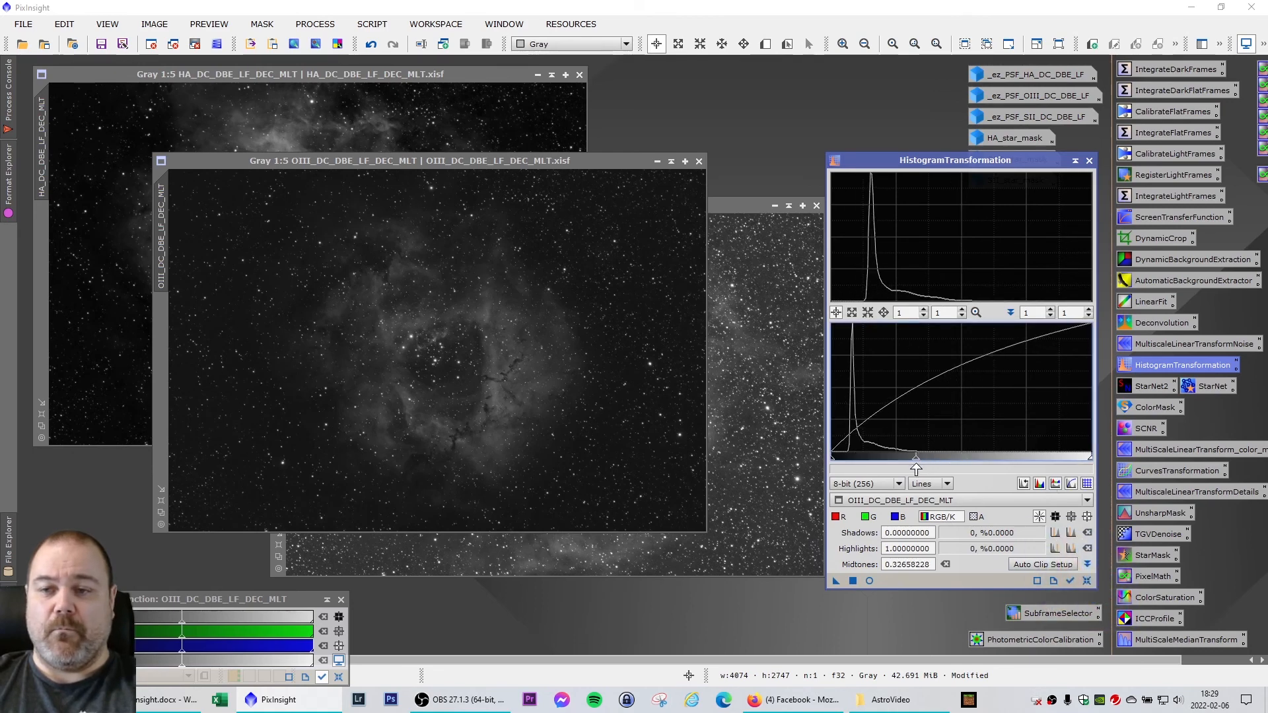
{"action": "left_click", "coordinate": [852, 582]}
{"action": "left_click", "coordinate": [1086, 581]}
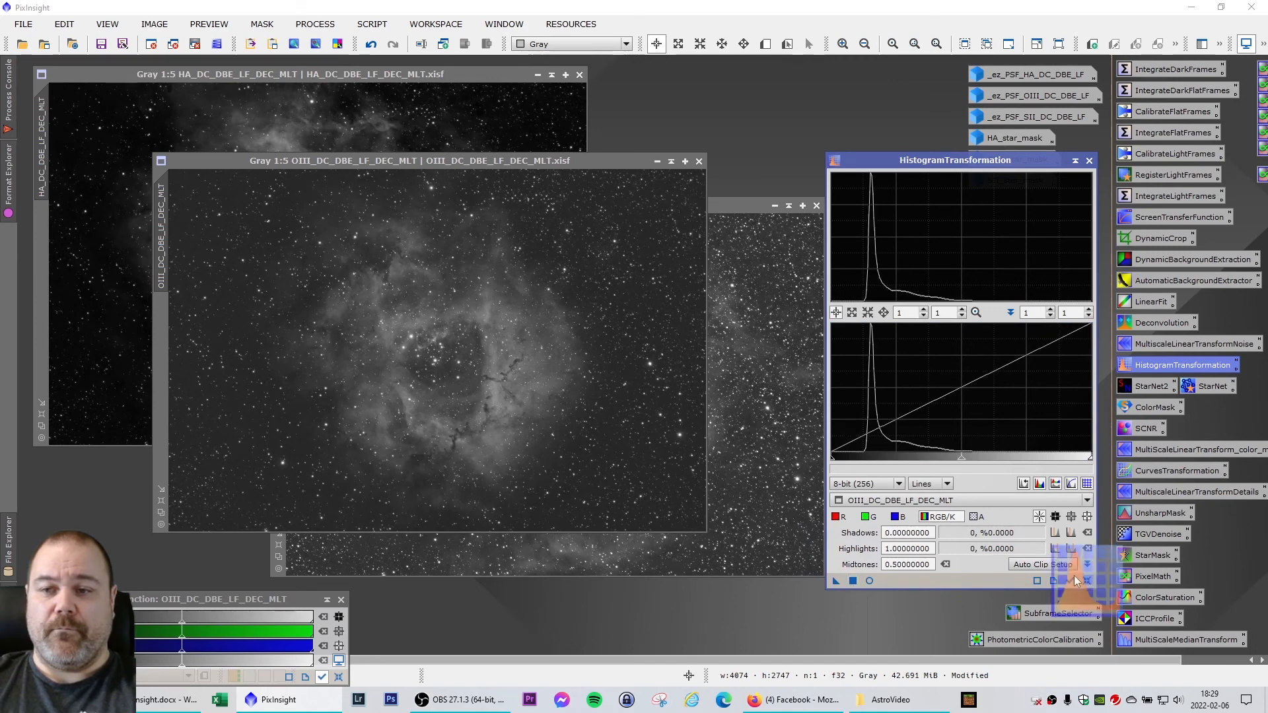
{"action": "left_click_drag", "start_coordinate": [956, 462], "coordinate": [953, 462]}
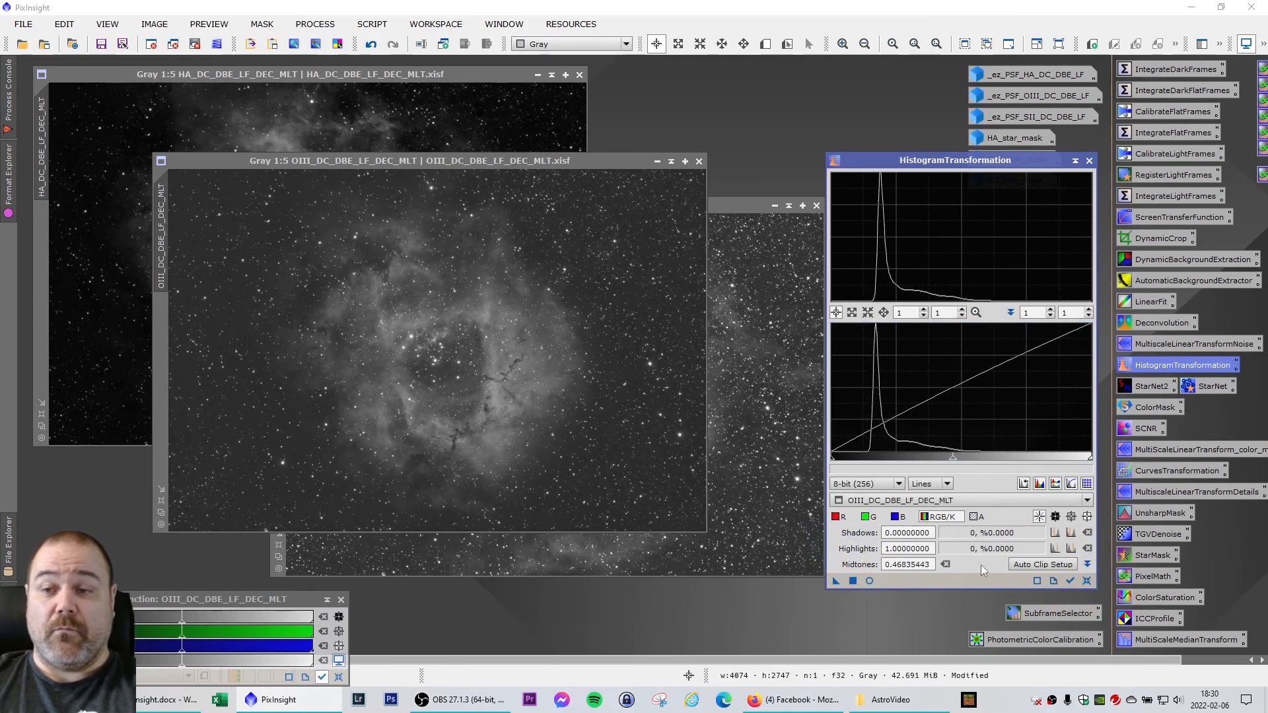
{"action": "left_click", "coordinate": [1087, 580]}
Raise the OIII image's black point with shadows at about 0.129, and reset HistogramTransformation
{"action": "left_click_drag", "start_coordinate": [831, 462], "coordinate": [864, 464]}
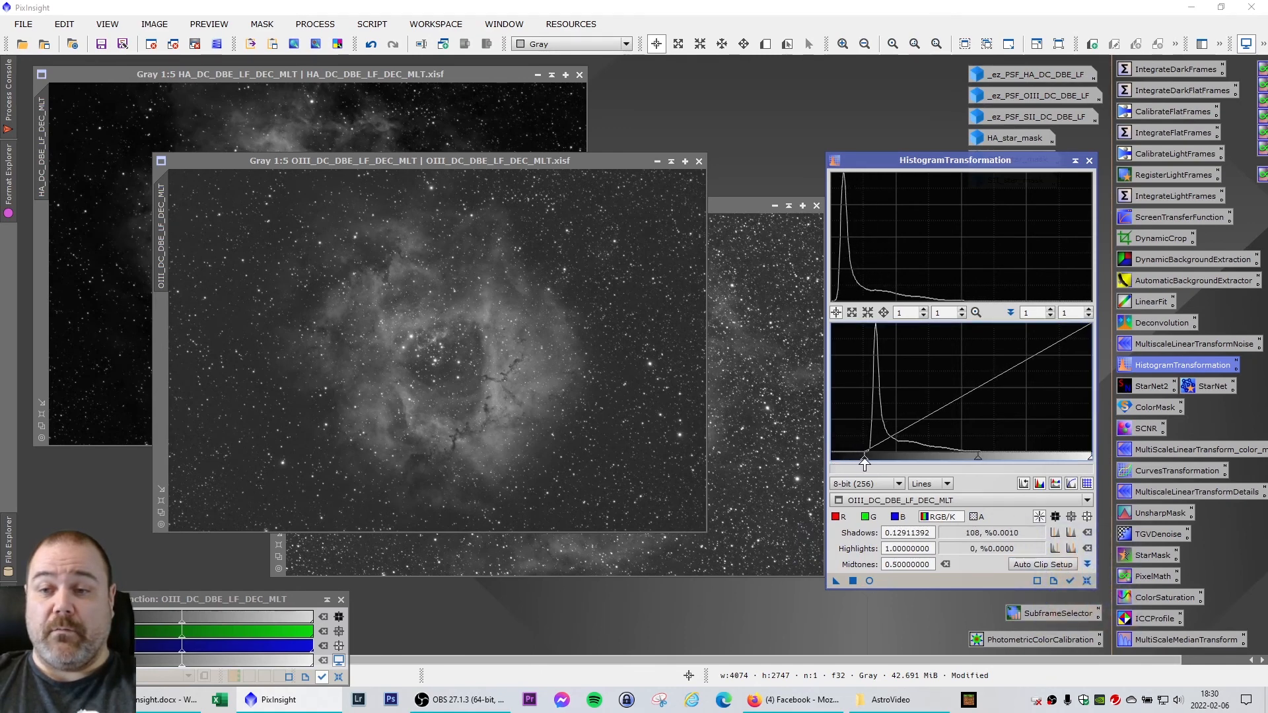
{"action": "left_click", "coordinate": [853, 581]}
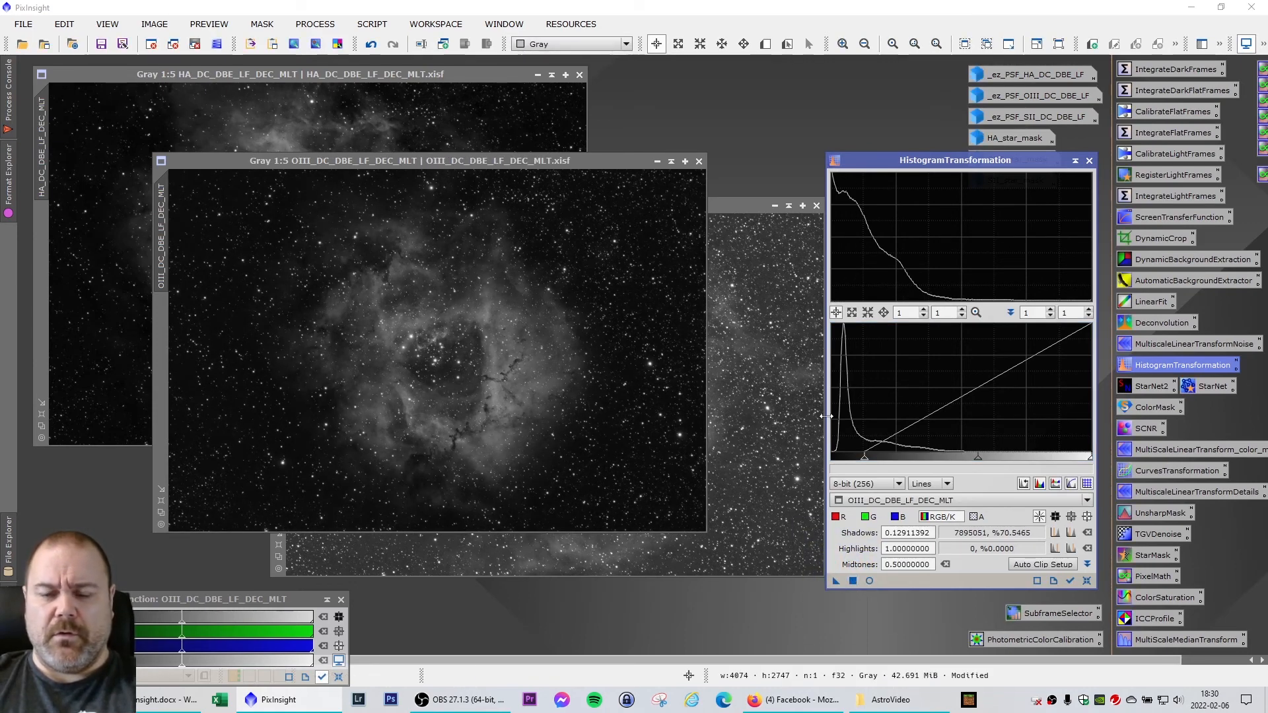
{"action": "left_click", "coordinate": [1087, 581]}
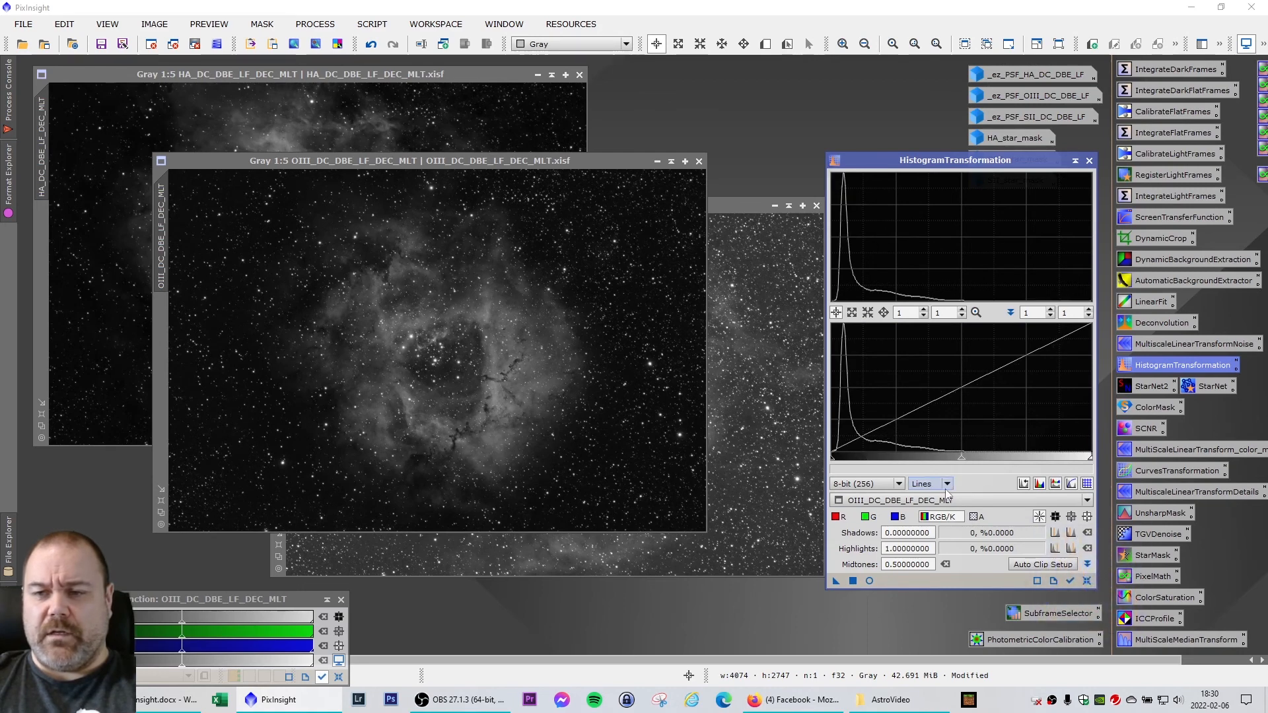
Stretch the OIII image with midtones at about 0.430 and 0.484, and trim its shadows at about 0.0051, resetting after each adjustment
{"action": "left_click_drag", "start_coordinate": [960, 457], "coordinate": [943, 464]}
{"action": "left_click", "coordinate": [852, 580]}
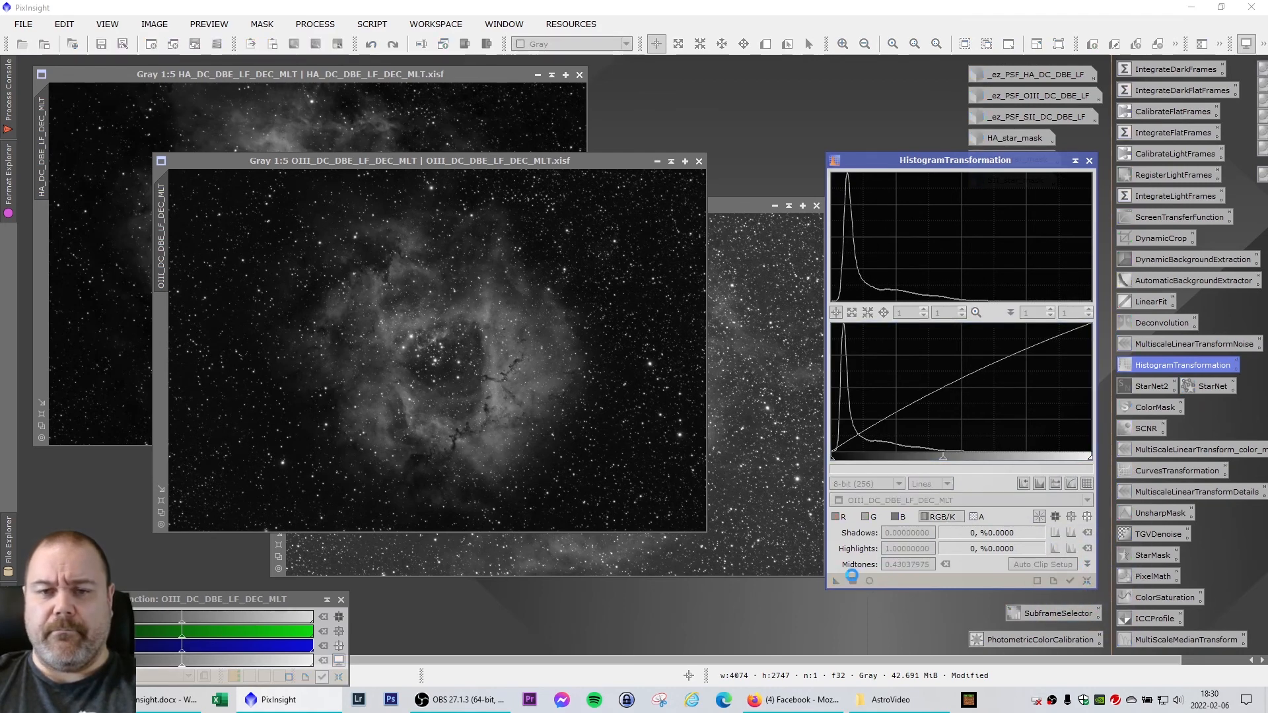
{"action": "left_click", "coordinate": [1088, 581]}
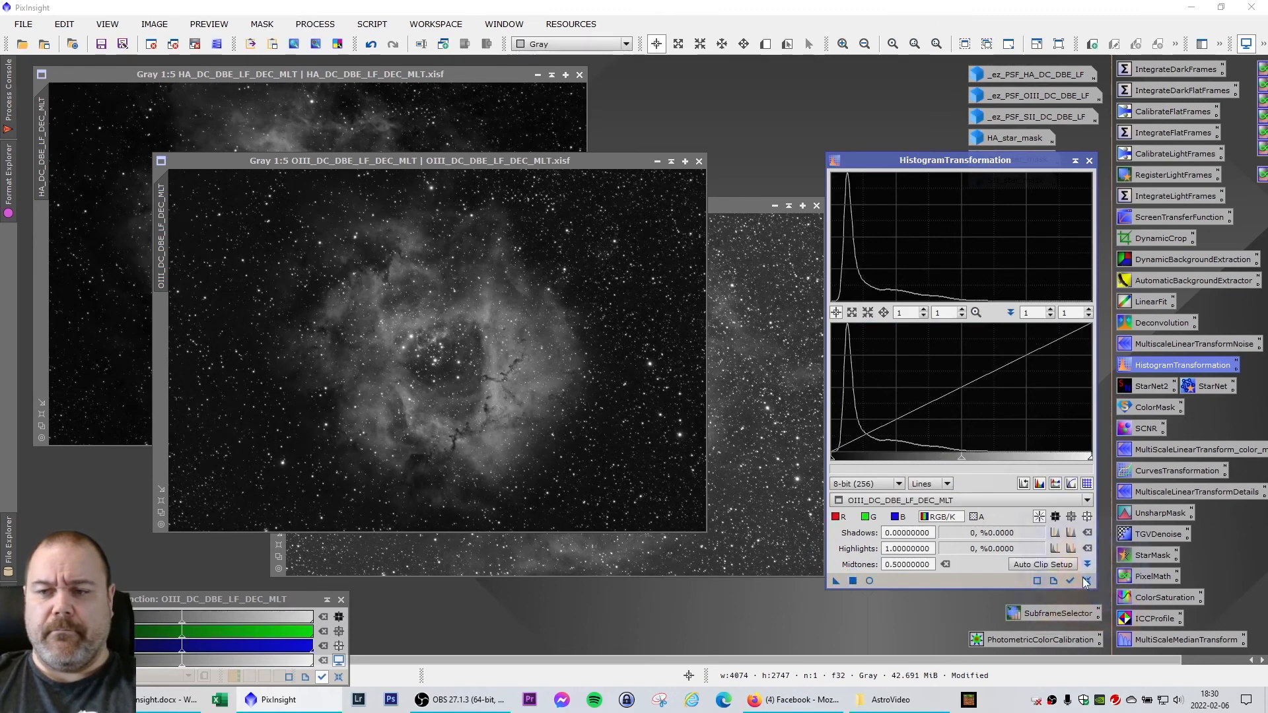
{"action": "left_click_drag", "start_coordinate": [961, 457], "coordinate": [957, 460]}
{"action": "left_click", "coordinate": [852, 580]}
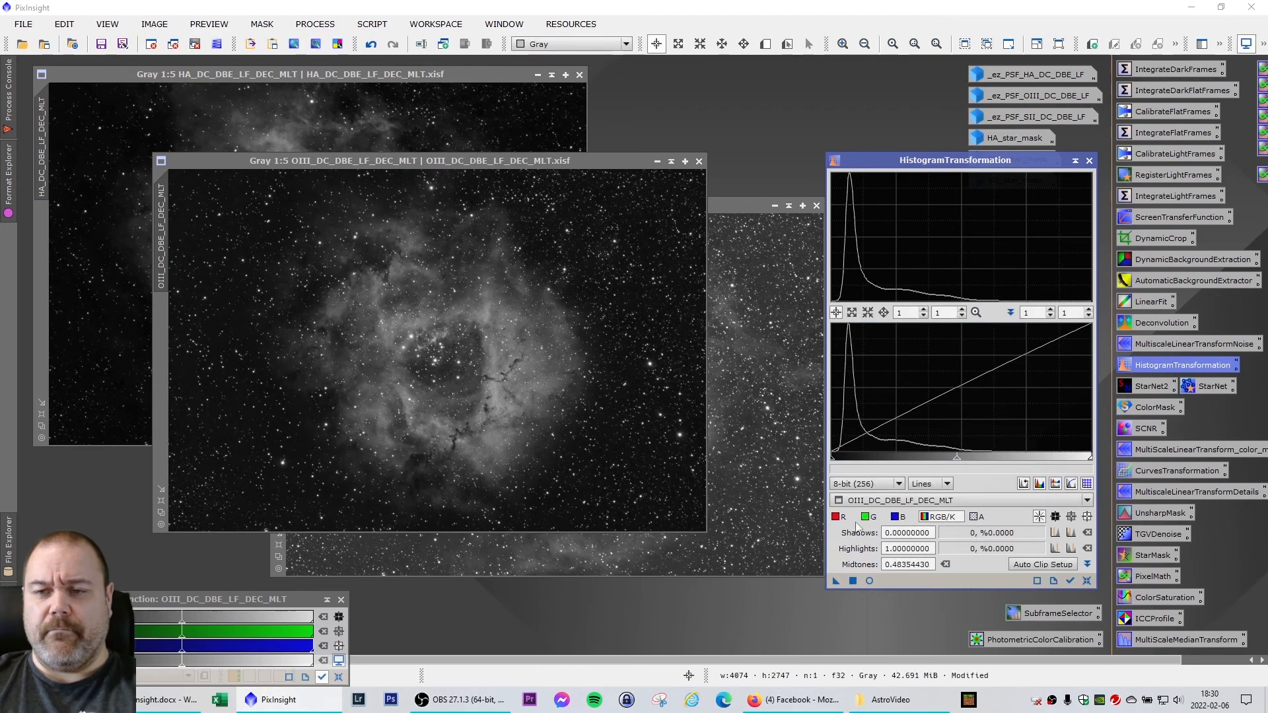
{"action": "left_click", "coordinate": [1088, 581]}
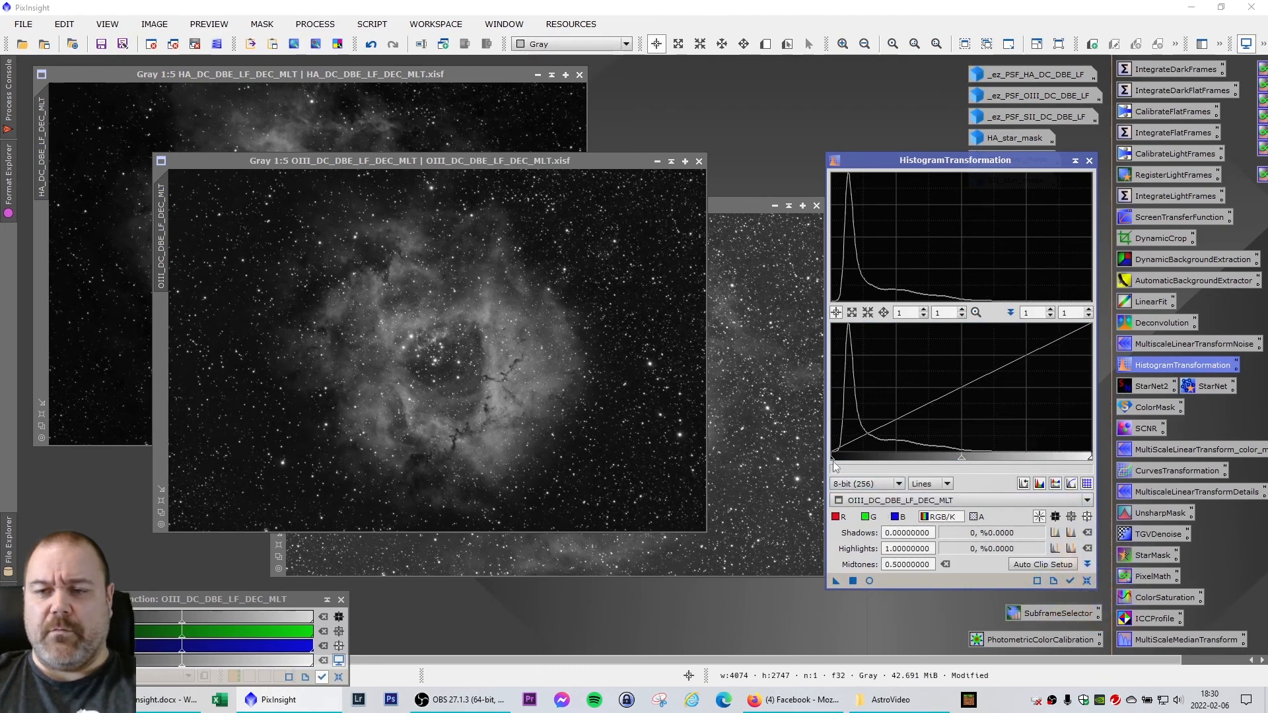
{"action": "left_click_drag", "start_coordinate": [831, 463], "coordinate": [832, 463]}
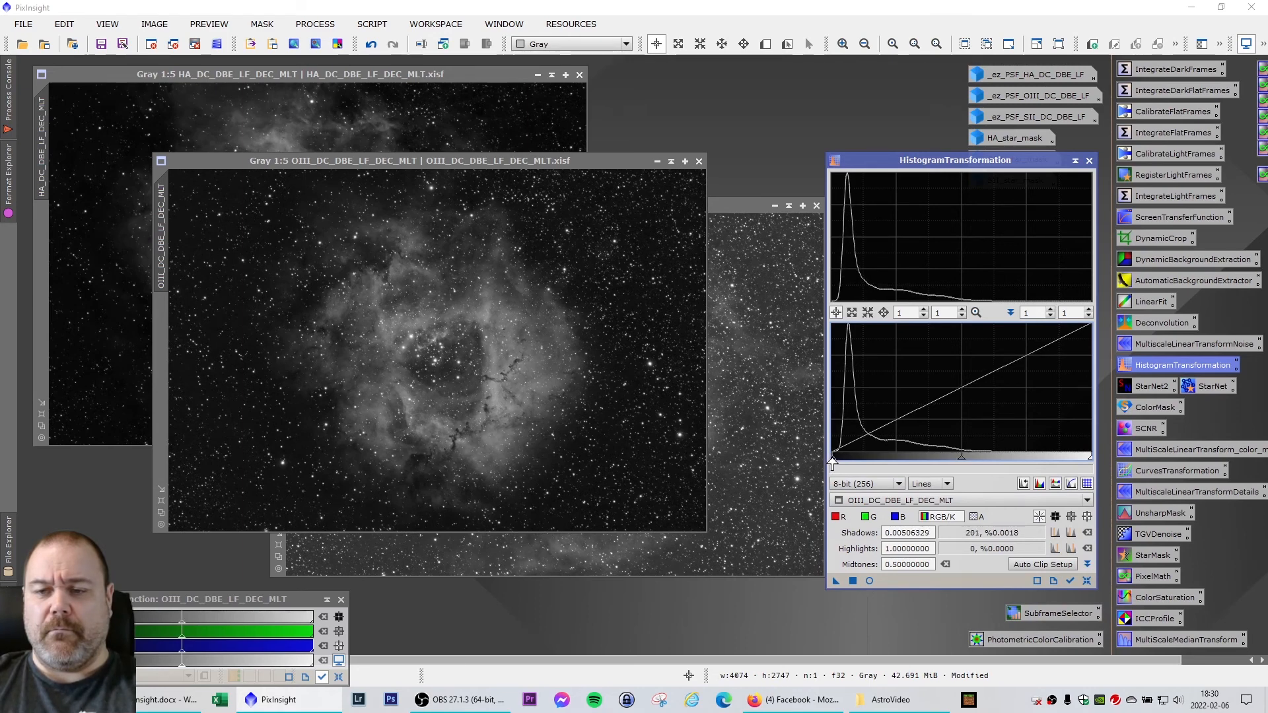
{"action": "left_click", "coordinate": [1086, 581]}
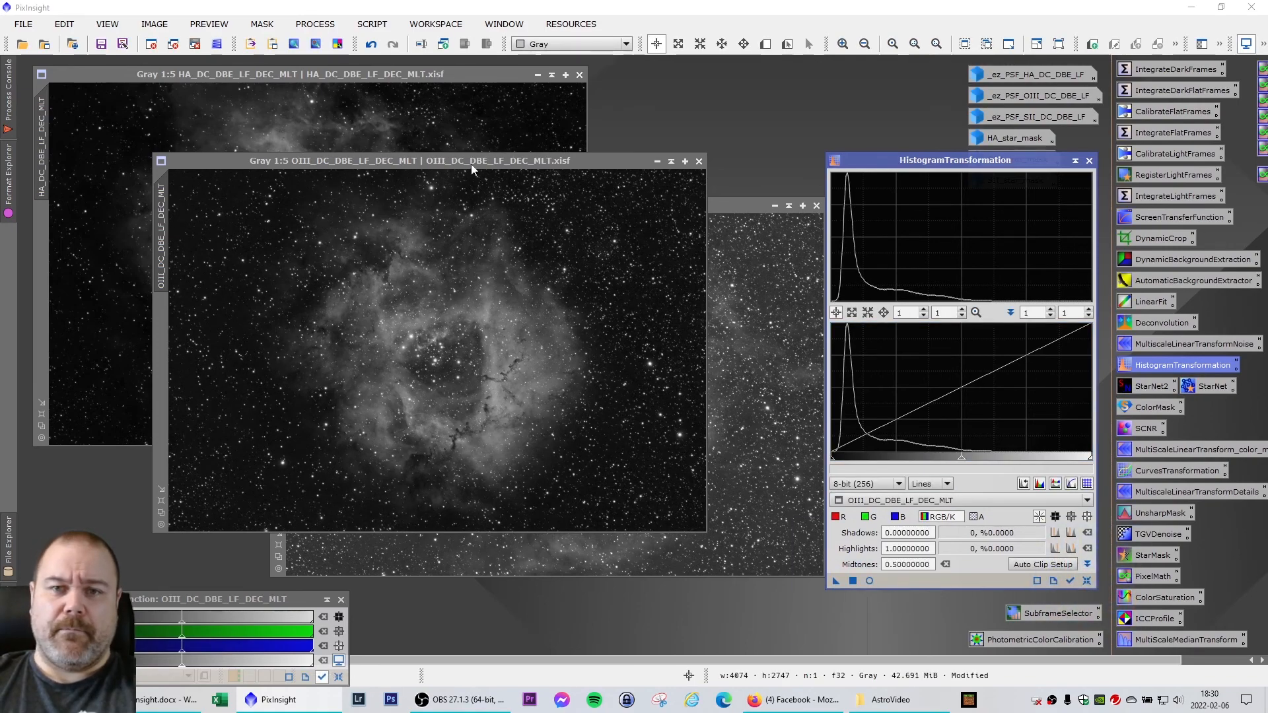
Move the OIII and SII images aside, remove the SII screen stretch, and choose SII_DC_DBE_LF_DEC_MLT as the HistogramTransformation view
{"action": "left_click_drag", "start_coordinate": [471, 164], "coordinate": [438, 152]}
{"action": "double_click", "coordinate": [720, 206]}
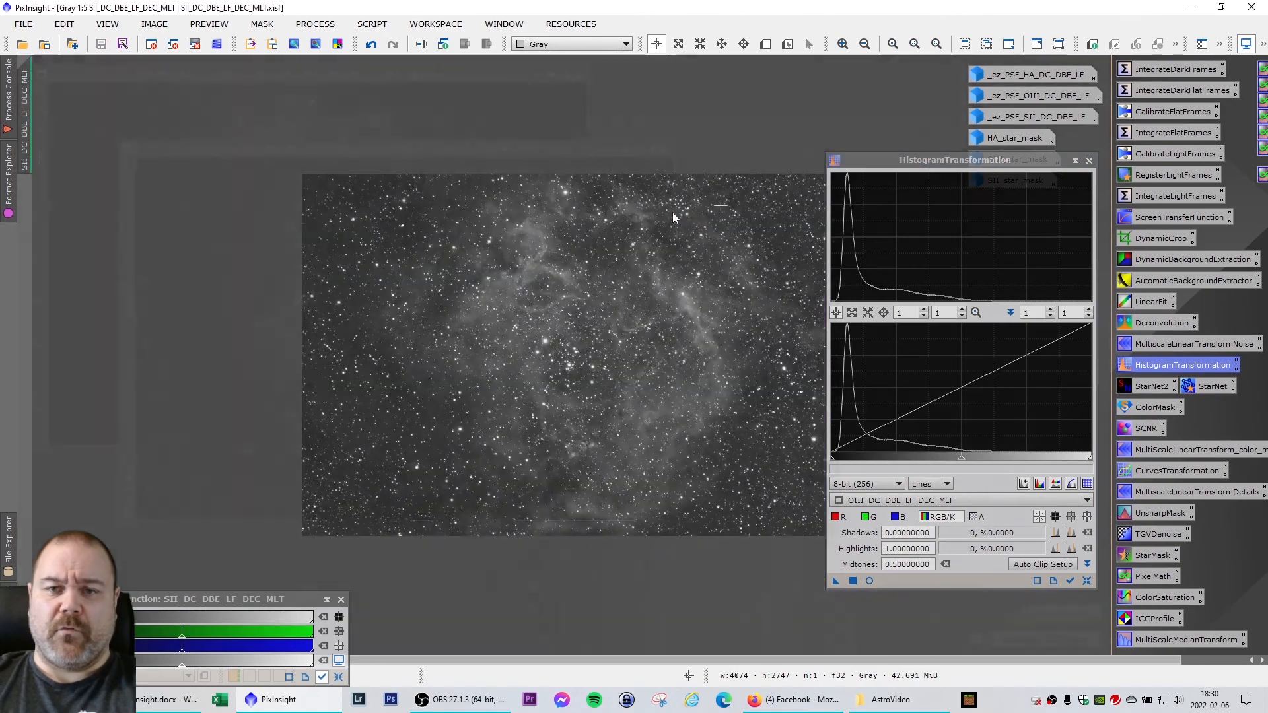
{"action": "left_click", "coordinate": [1243, 23]}
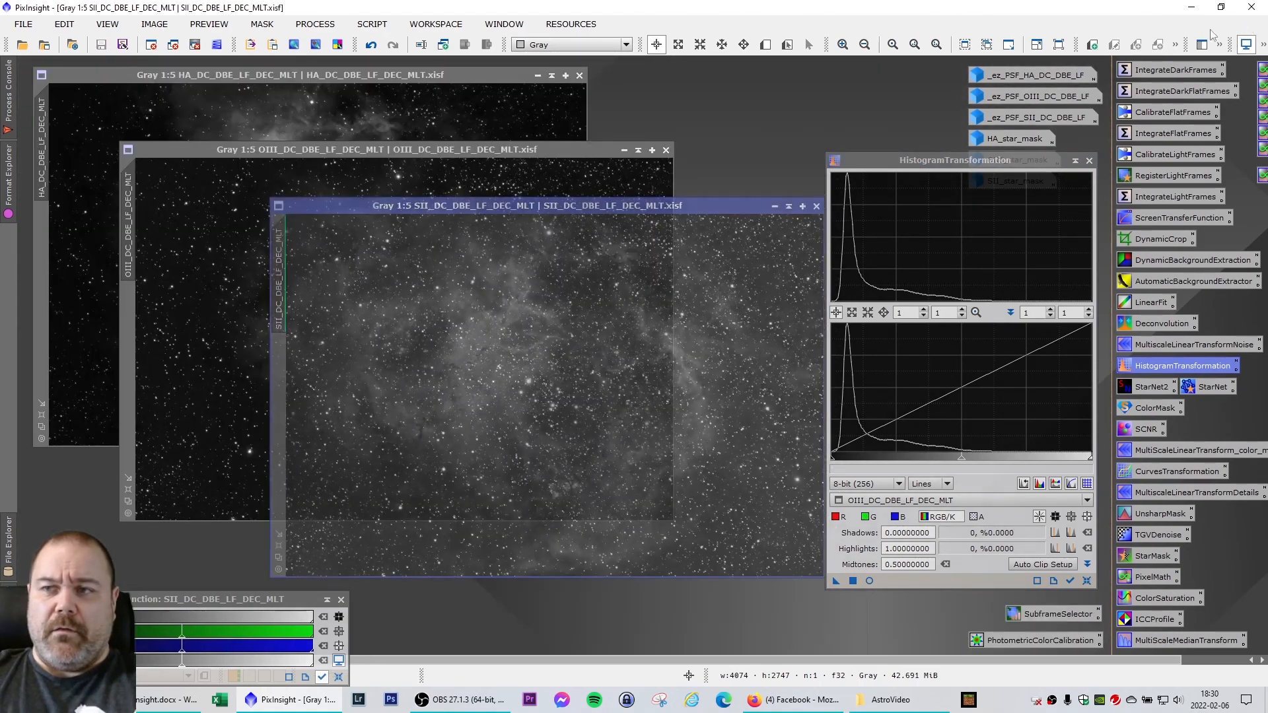
{"action": "left_click_drag", "start_coordinate": [663, 206], "coordinate": [580, 199]}
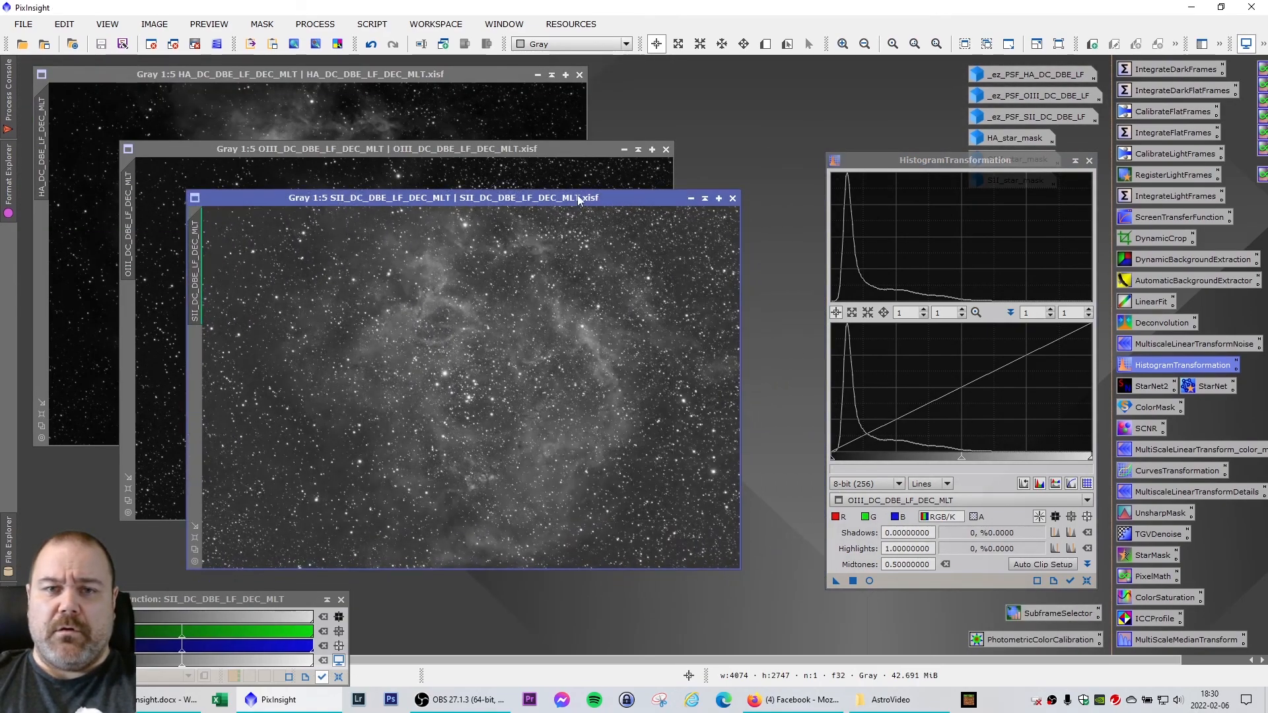
{"action": "key", "text": "ctrl+F12"}
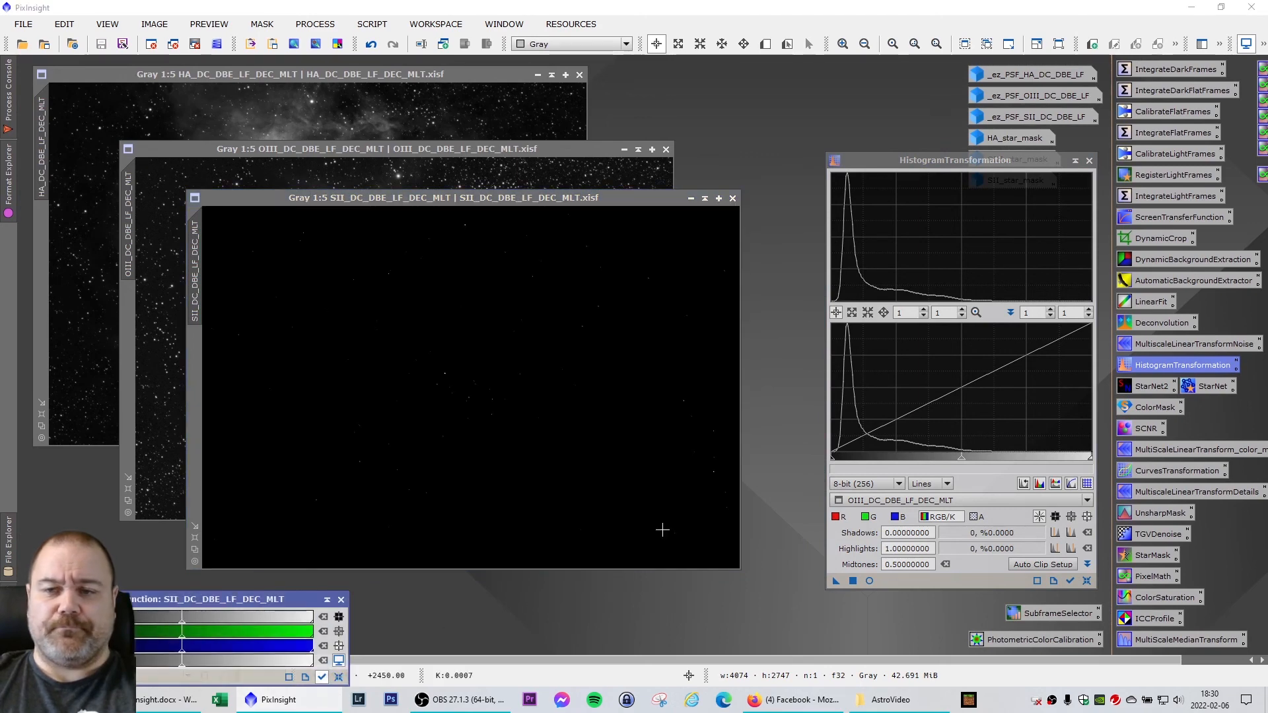
{"action": "left_click", "coordinate": [911, 500]}
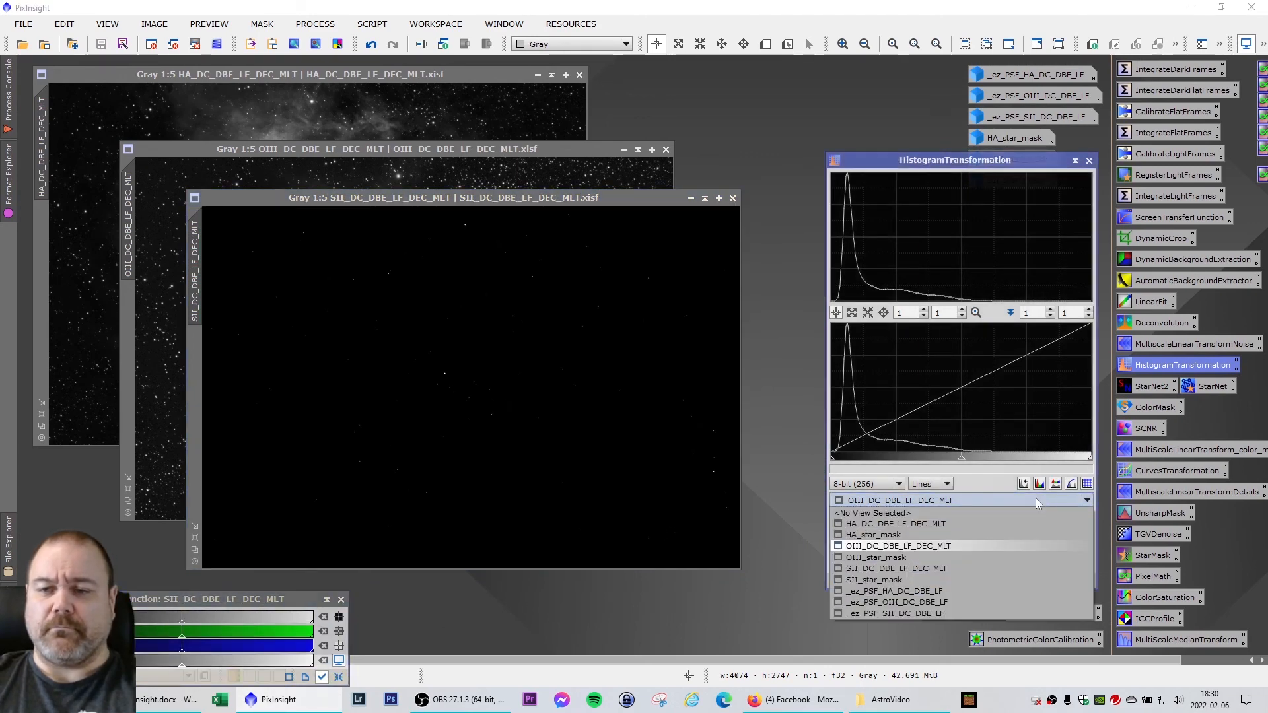
{"action": "left_click", "coordinate": [889, 571]}
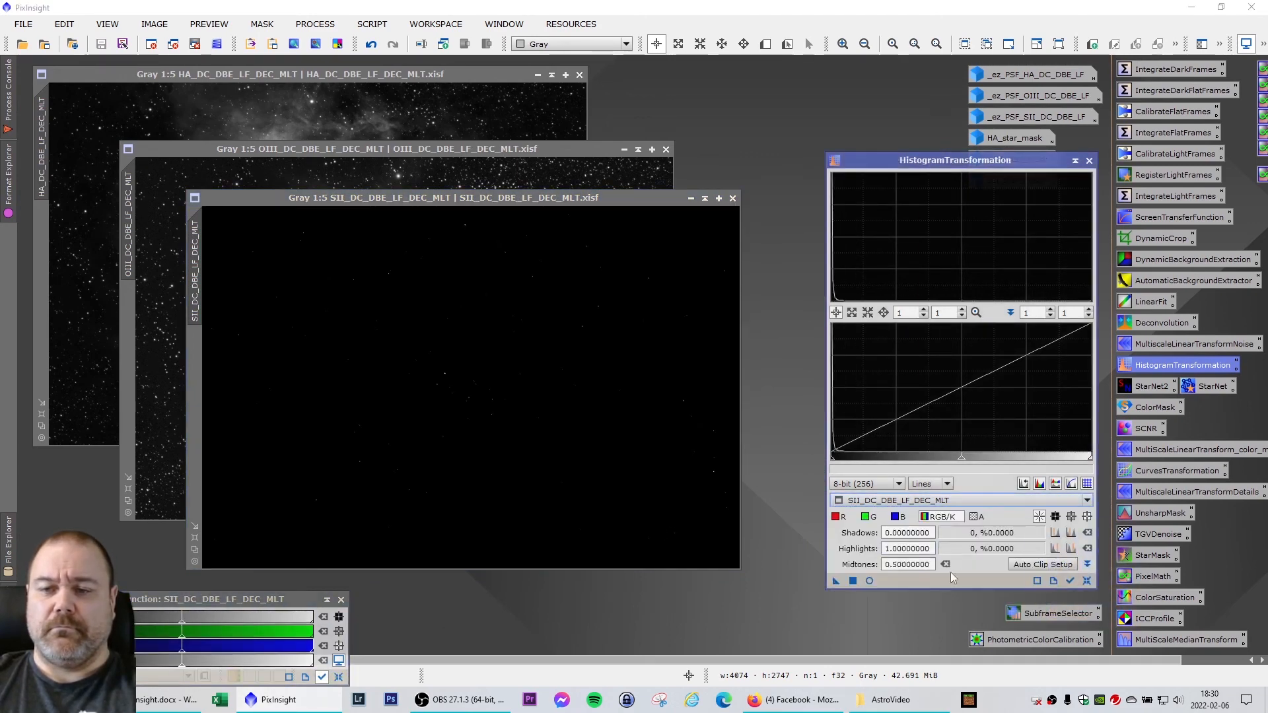
Stretch the SII image in two strong midtones passes, the second at about 0.071, resetting HistogramTransformation after each
{"action": "left_click_drag", "start_coordinate": [962, 461], "coordinate": [850, 460]}
{"action": "left_click_drag", "start_coordinate": [853, 580], "coordinate": [858, 586]}
{"action": "left_click", "coordinate": [1086, 581]}
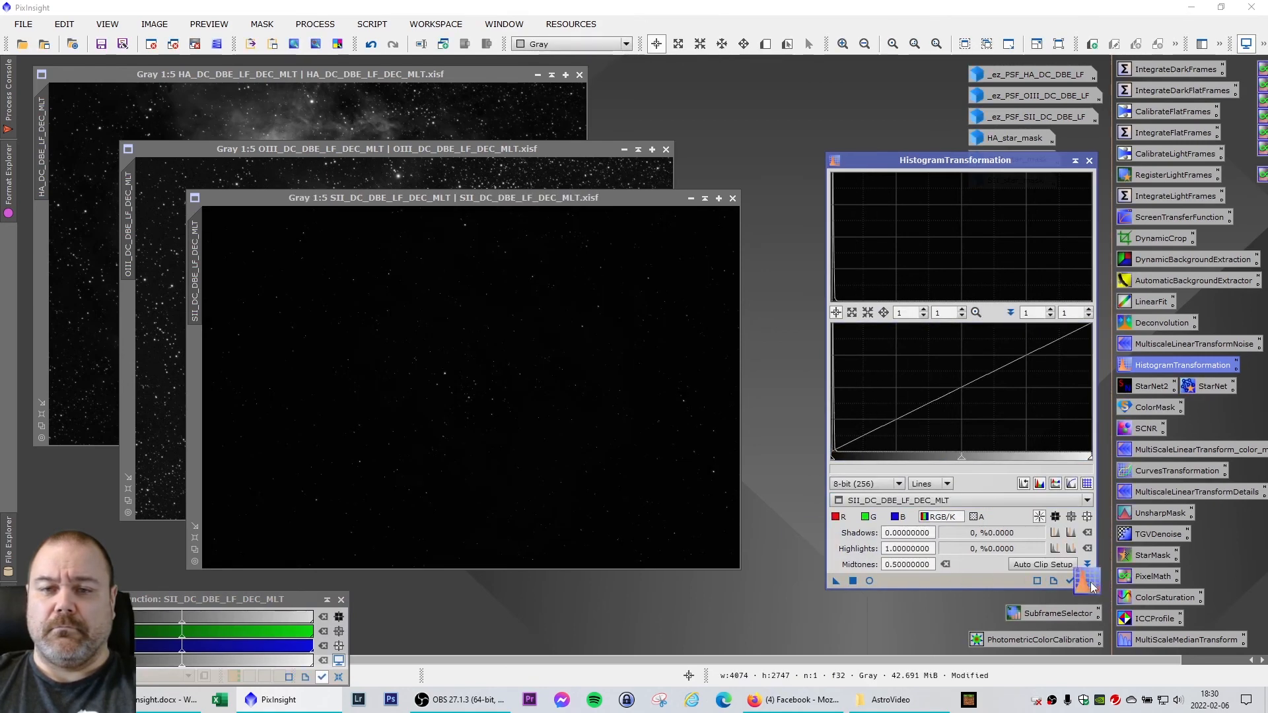
{"action": "left_click_drag", "start_coordinate": [959, 461], "coordinate": [849, 462]}
{"action": "left_click_drag", "start_coordinate": [853, 580], "coordinate": [857, 585]}
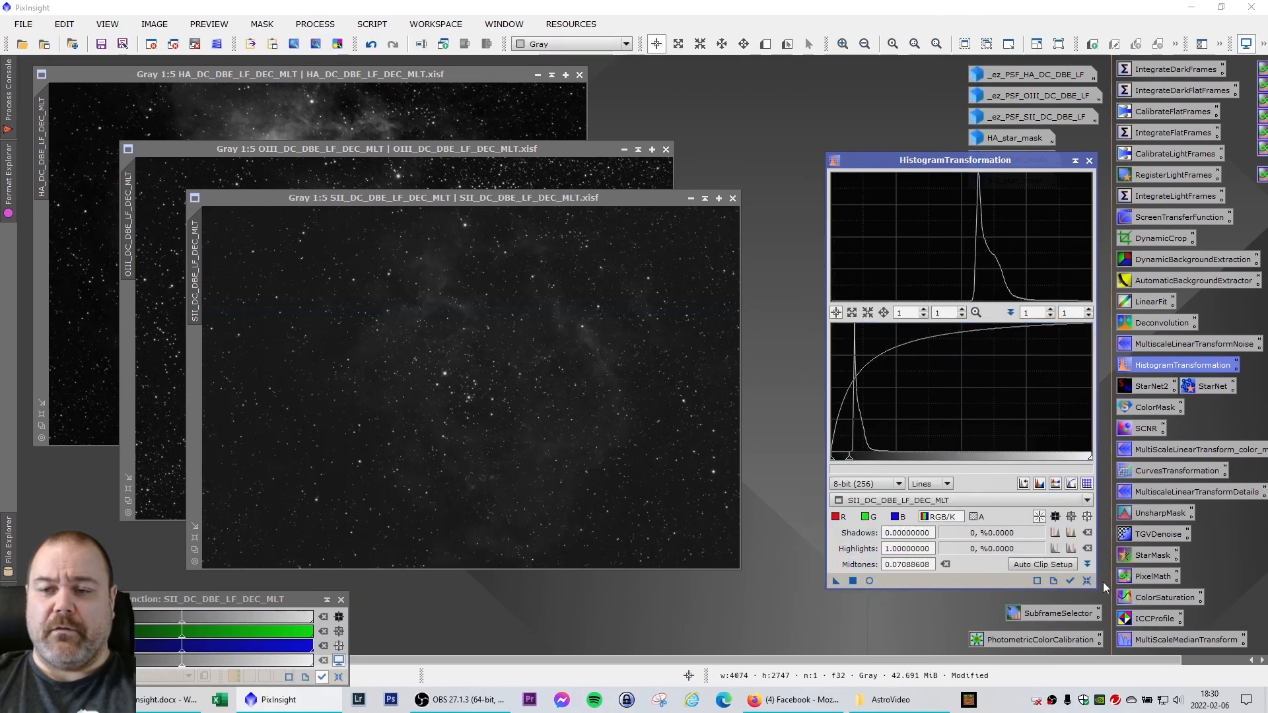
{"action": "left_click", "coordinate": [1086, 581]}
Brighten the SII image with midtones at about 0.228, and reset HistogramTransformation
{"action": "left_click_drag", "start_coordinate": [963, 462], "coordinate": [890, 471]}
{"action": "left_click", "coordinate": [853, 581]}
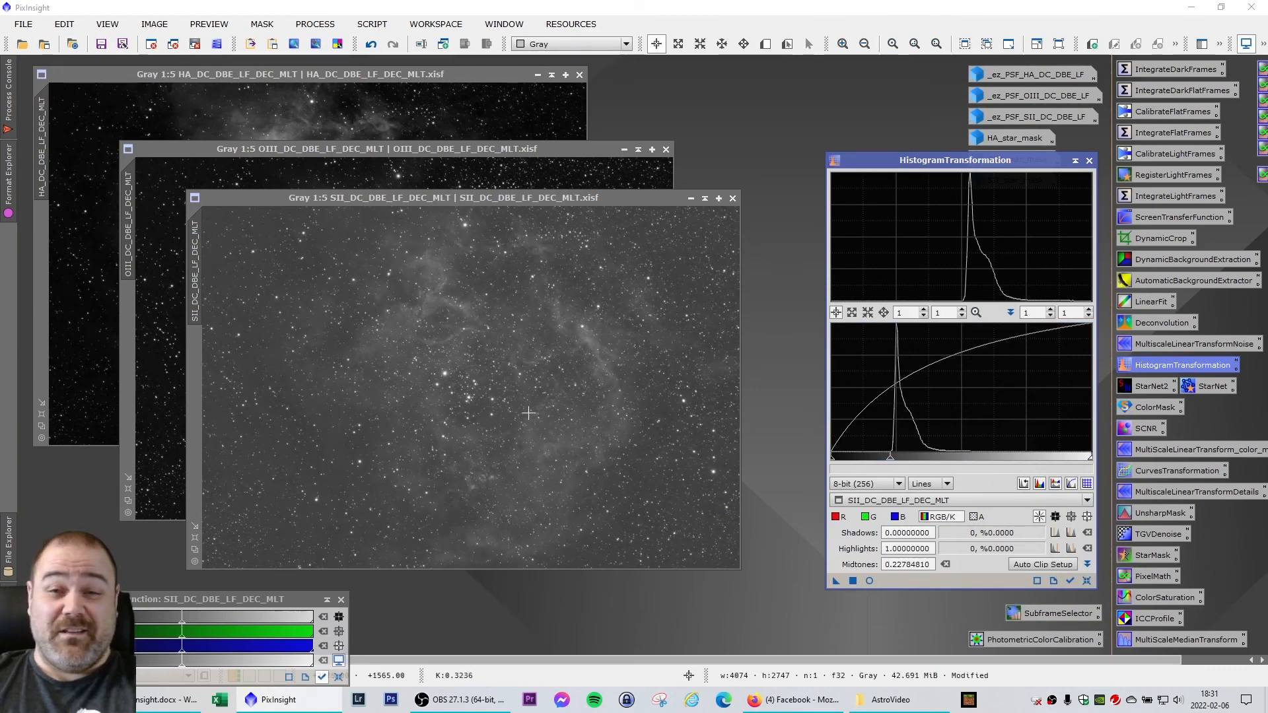
{"action": "left_click", "coordinate": [1087, 581]}
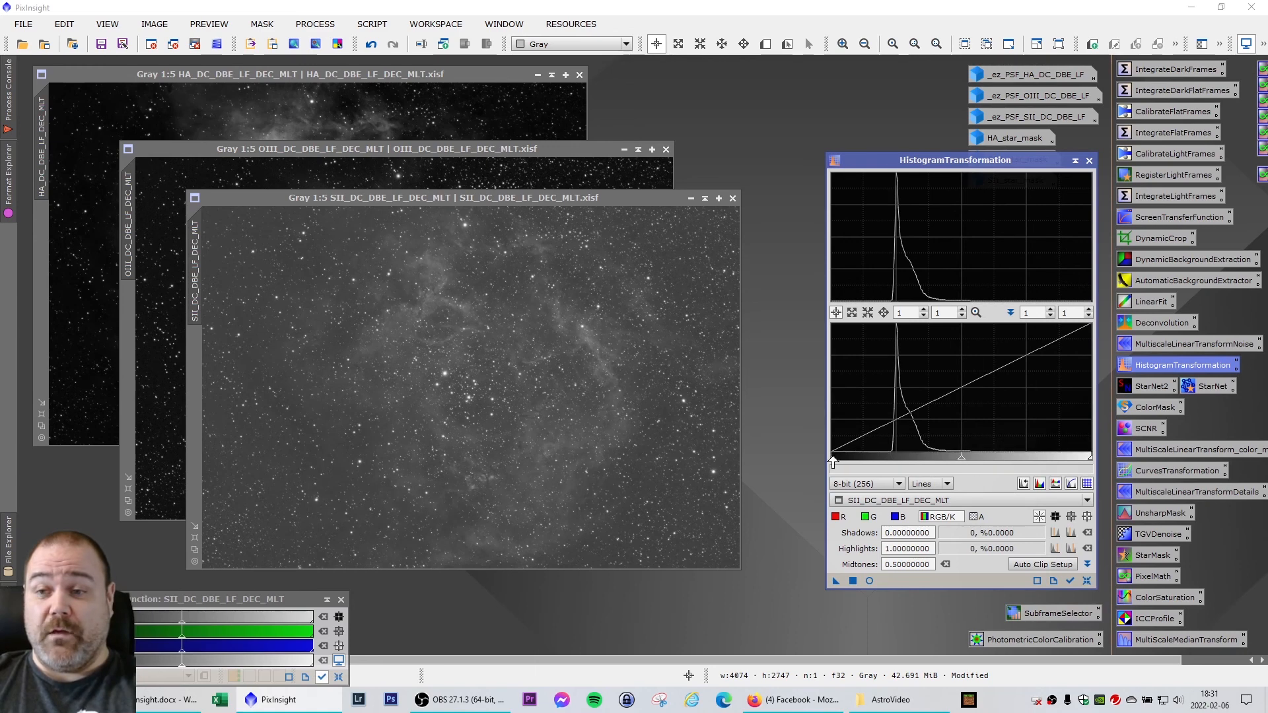
Raise the SII image's black point with shadows at about 0.203, just before the histogram peak, and reset HistogramTransformation
{"action": "left_click_drag", "start_coordinate": [833, 463], "coordinate": [884, 463]}
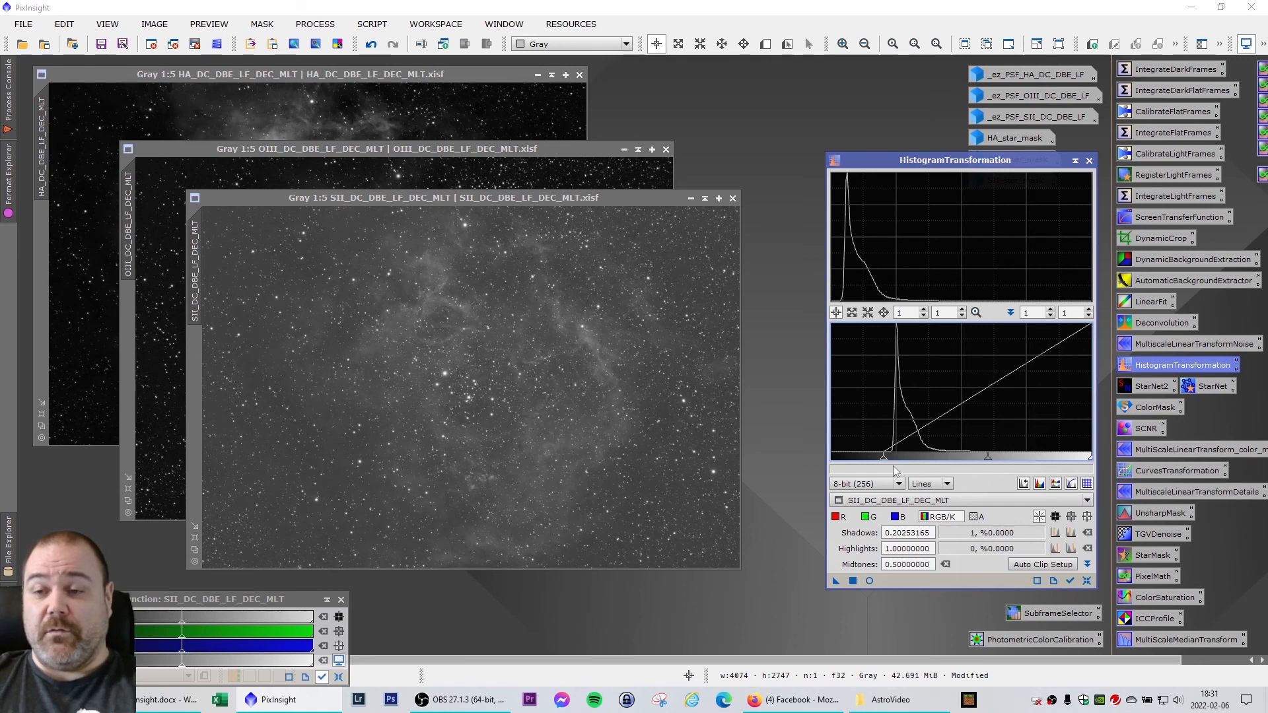
{"action": "left_click_drag", "start_coordinate": [883, 463], "coordinate": [892, 463]}
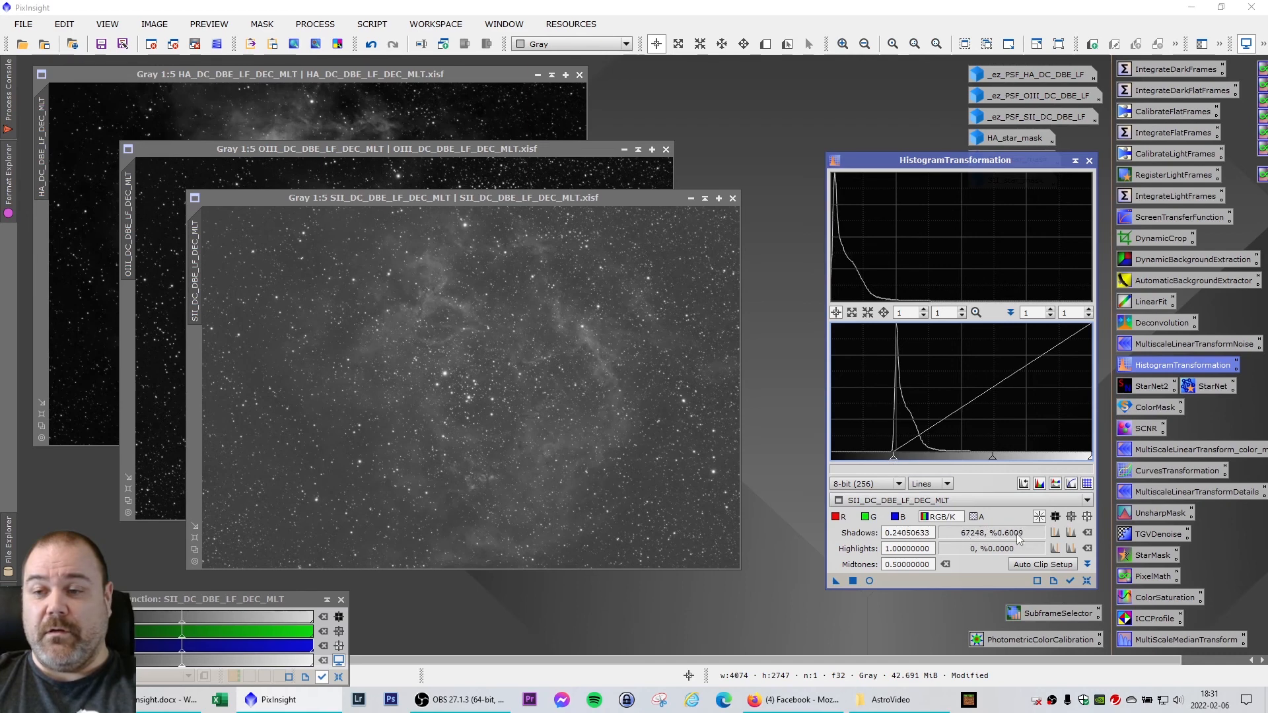
{"action": "left_click_drag", "start_coordinate": [891, 465], "coordinate": [884, 462]}
{"action": "left_click", "coordinate": [852, 581]}
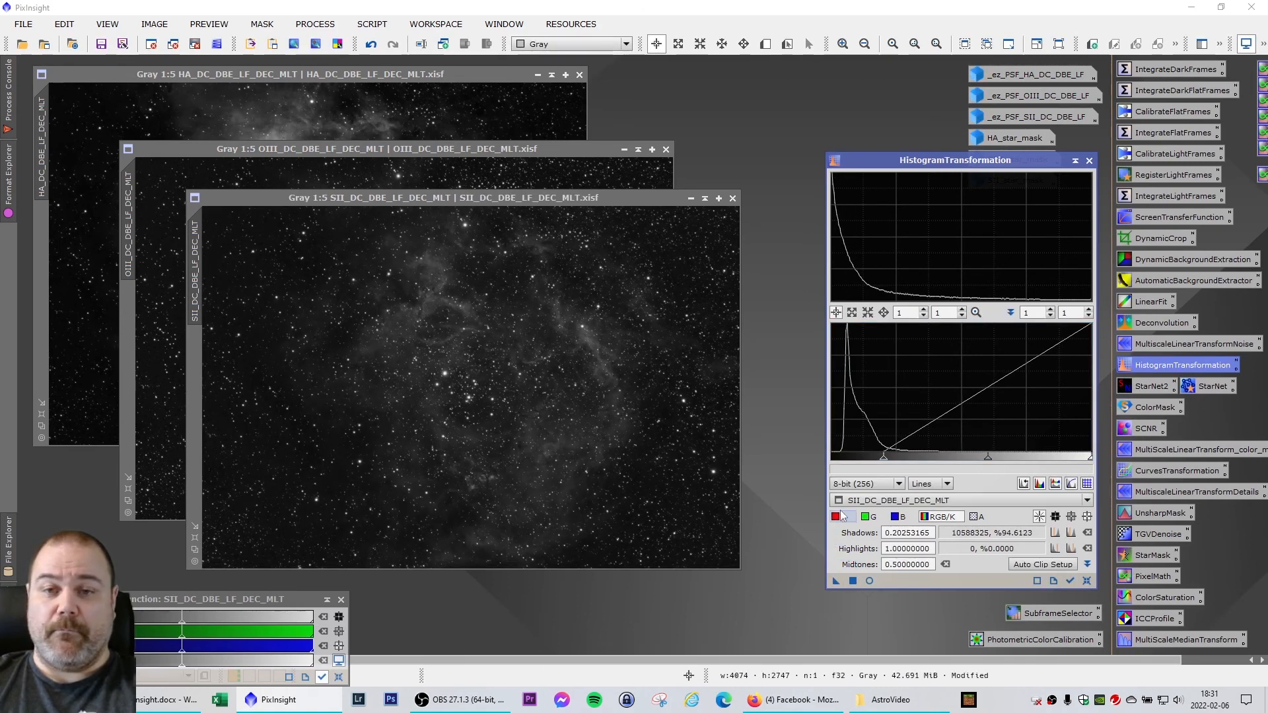
{"action": "left_click", "coordinate": [1086, 581]}
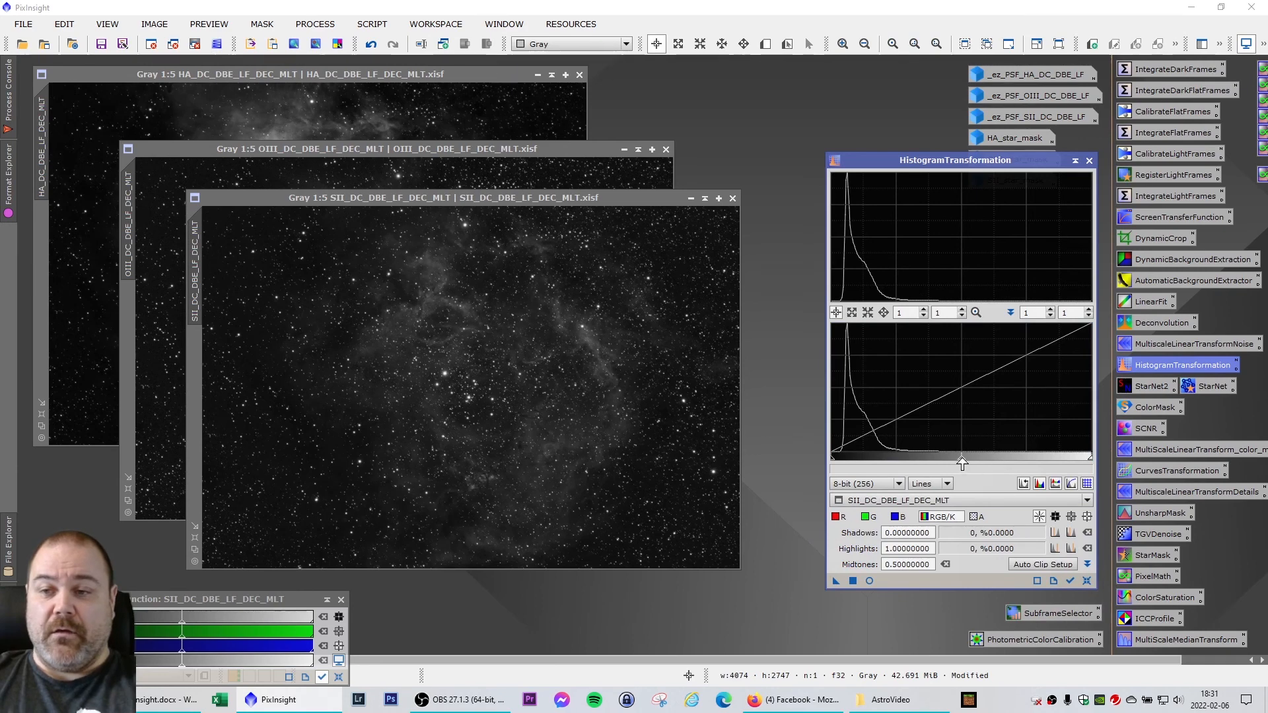
Stretch the SII image with midtones at about 0.304, and reset HistogramTransformation
{"action": "left_click_drag", "start_coordinate": [961, 459], "coordinate": [909, 463]}
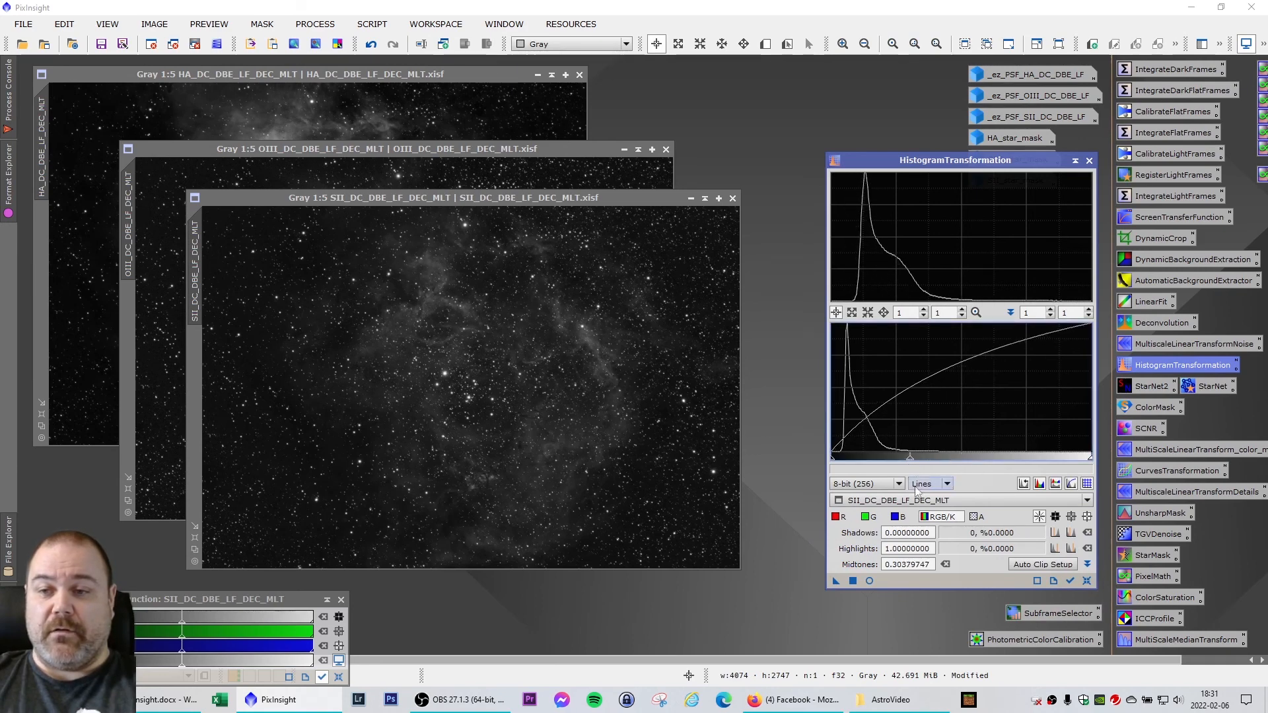
{"action": "left_click_drag", "start_coordinate": [836, 582], "coordinate": [716, 510]}
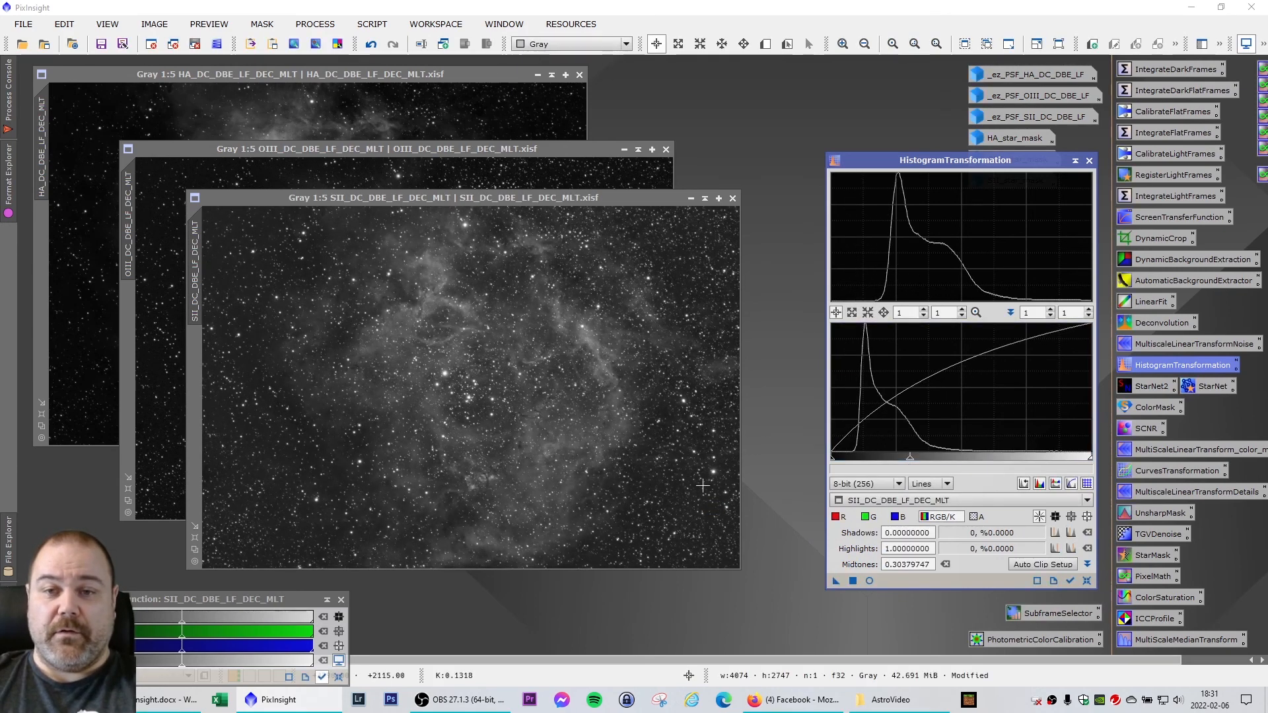
{"action": "left_click", "coordinate": [1087, 581]}
Fine-tune the SII image with shadows at about 0.0025, followed by a midtones pass at about 0.484, resetting after each
{"action": "left_click_drag", "start_coordinate": [833, 458], "coordinate": [833, 460]}
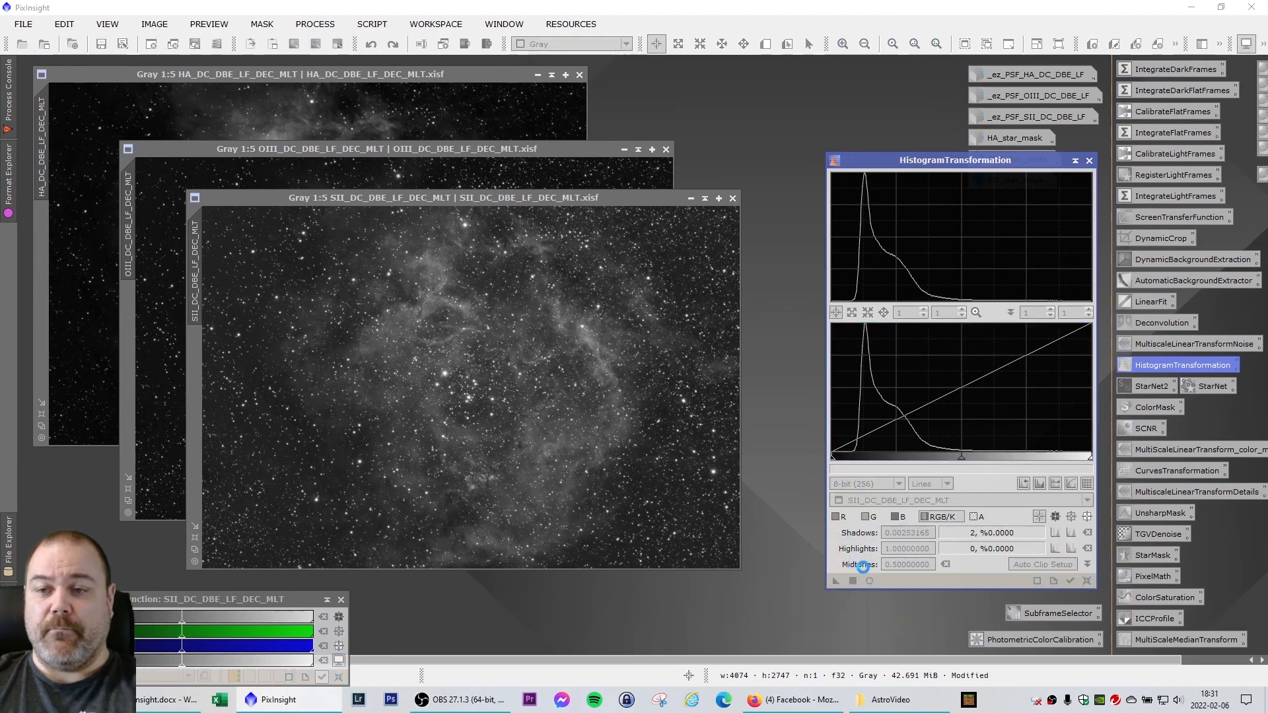
{"action": "left_click", "coordinate": [1087, 579]}
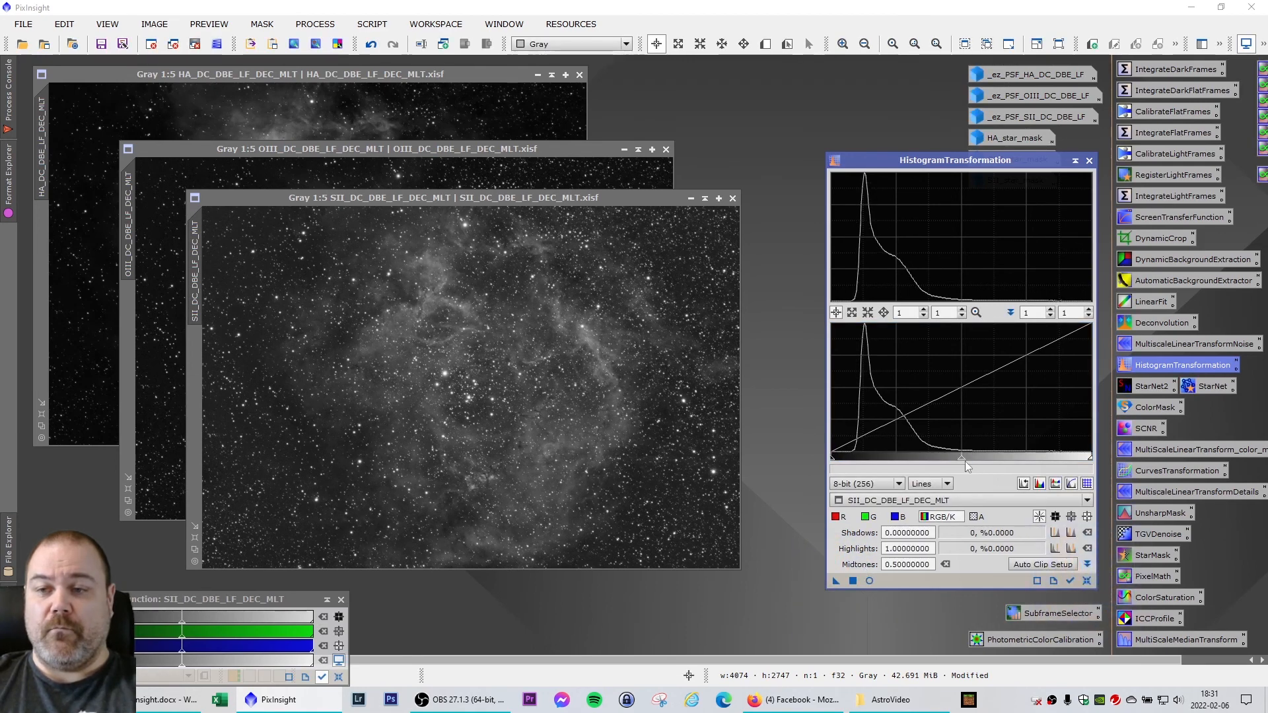
{"action": "left_click_drag", "start_coordinate": [961, 463], "coordinate": [956, 465]}
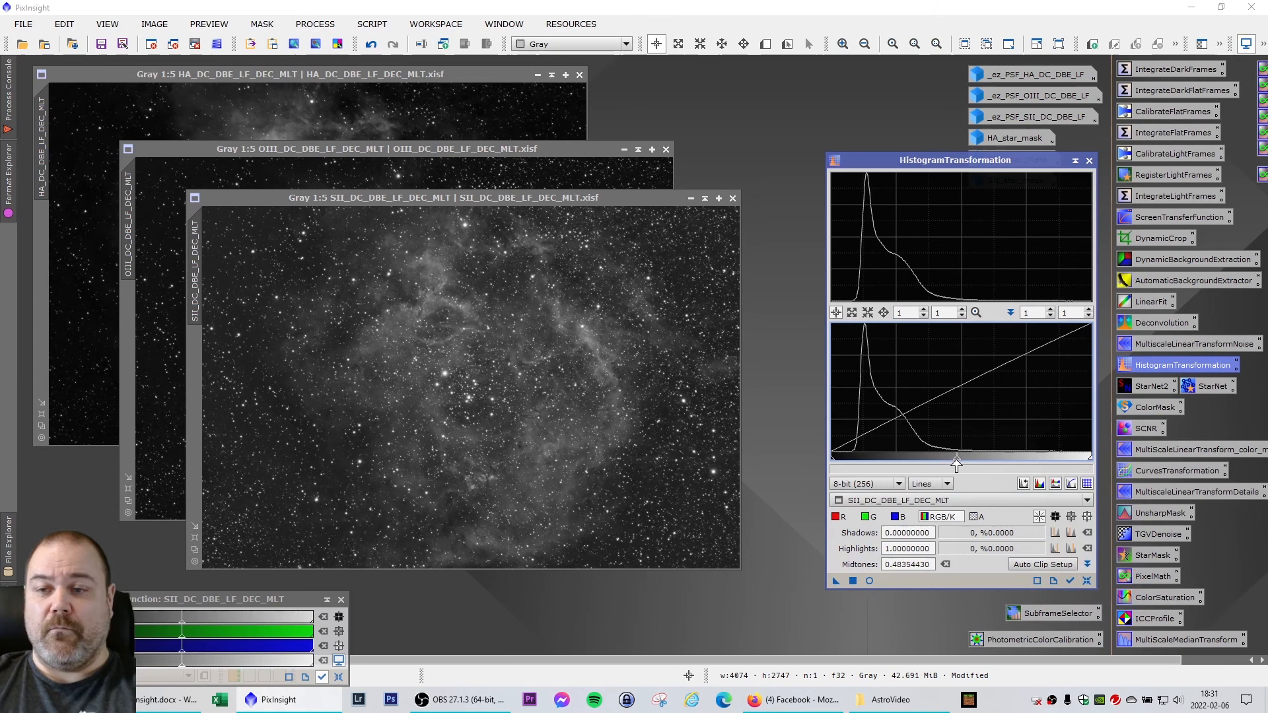
{"action": "left_click", "coordinate": [852, 581]}
{"action": "left_click", "coordinate": [1086, 581]}
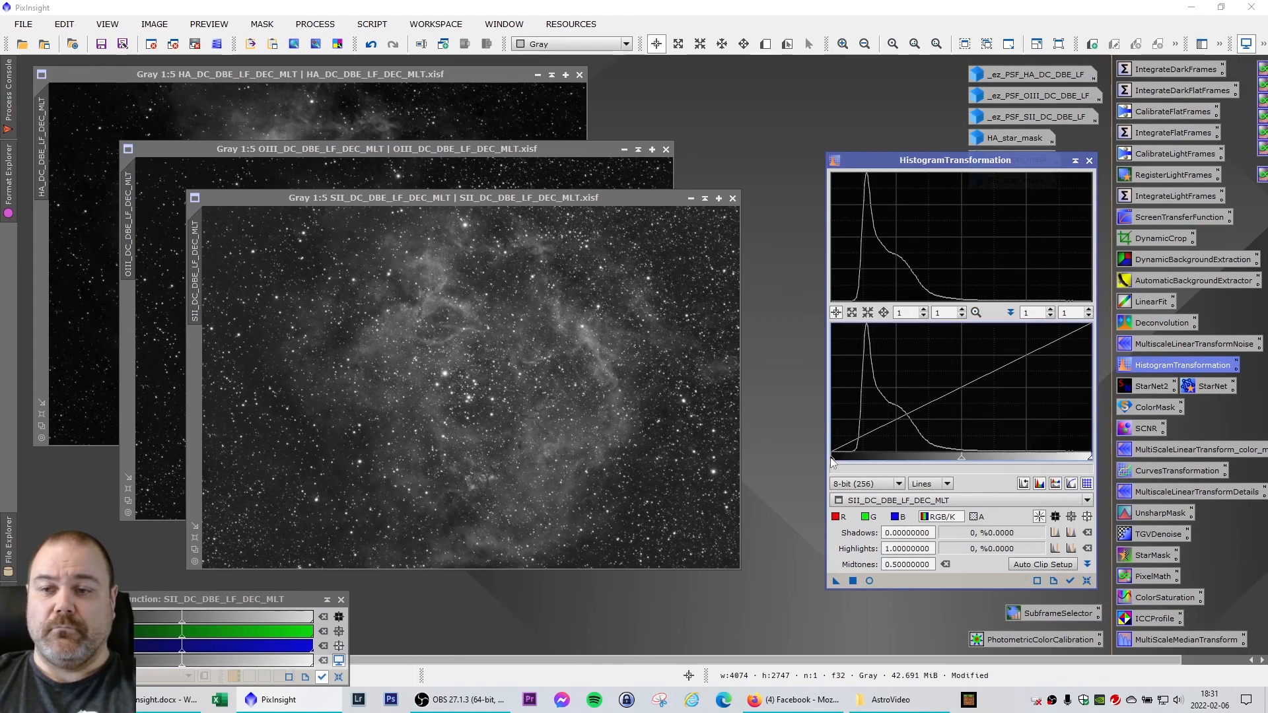
Close HistogramTransformation and spread out the OIII and SII image windows so the three stretched images can be compared
{"action": "left_click_drag", "start_coordinate": [462, 198], "coordinate": [757, 214]}
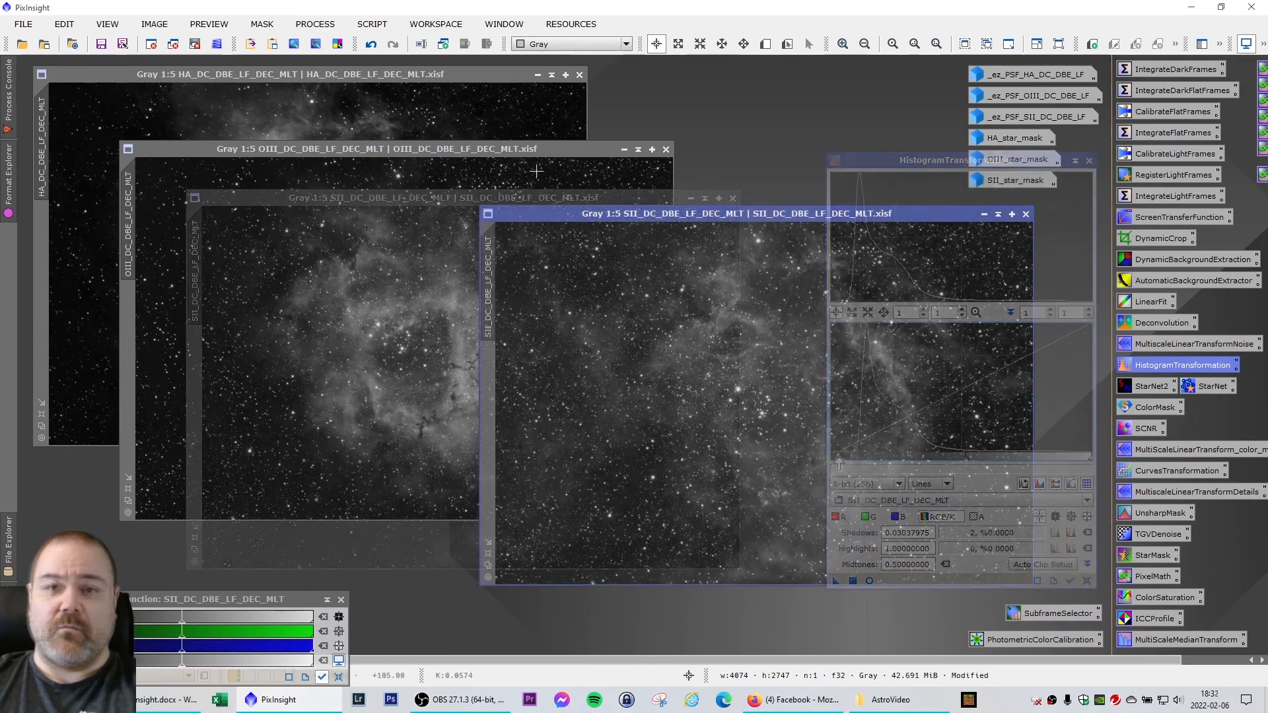
{"action": "left_click_drag", "start_coordinate": [520, 150], "coordinate": [625, 148]}
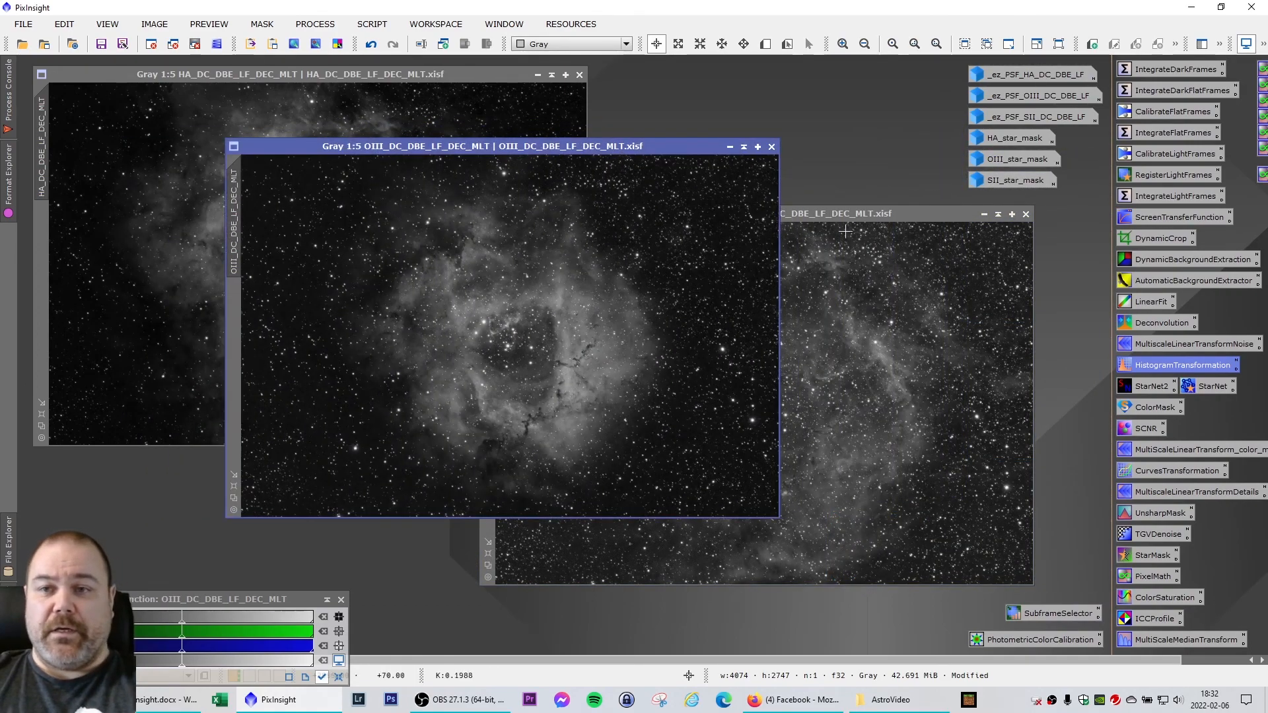
{"action": "left_click_drag", "start_coordinate": [860, 219], "coordinate": [890, 230]}
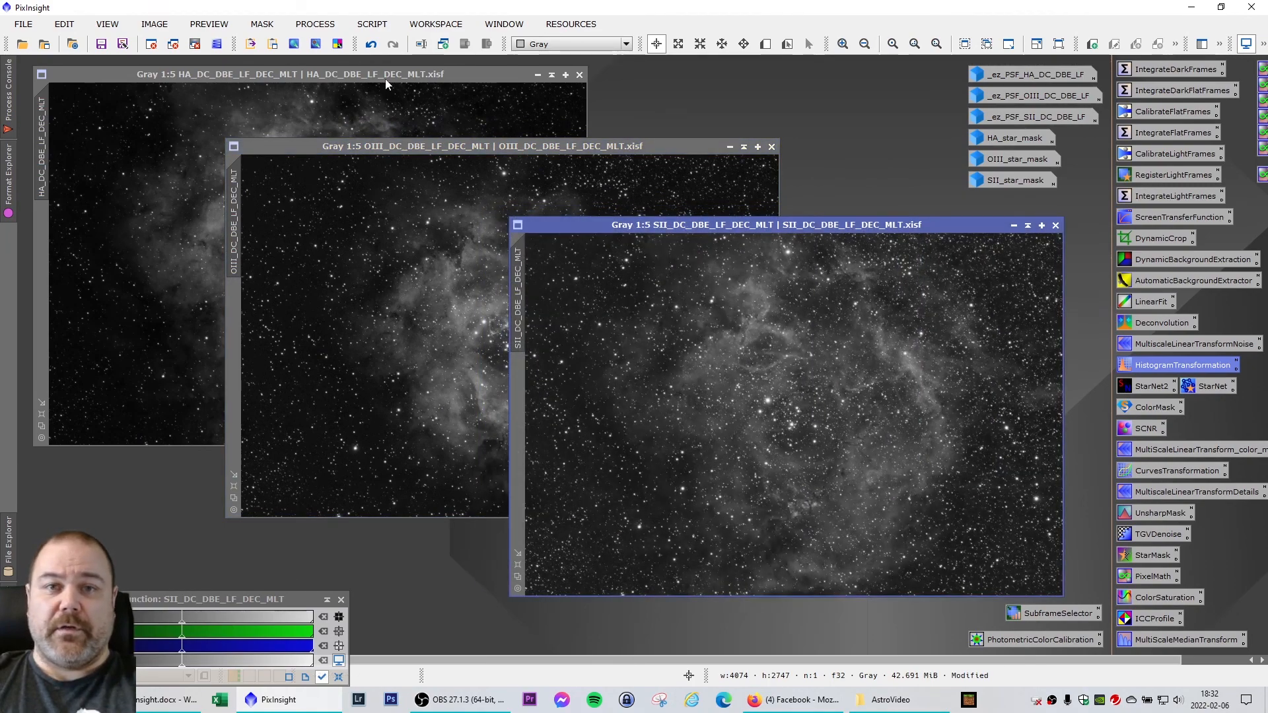
Bring the HA image to the front and change its identifier to HA_DC_DBE_LF_DEC_MLT_HT
{"action": "left_click", "coordinate": [385, 79]}
{"action": "left_click_drag", "start_coordinate": [125, 74], "coordinate": [128, 80]}
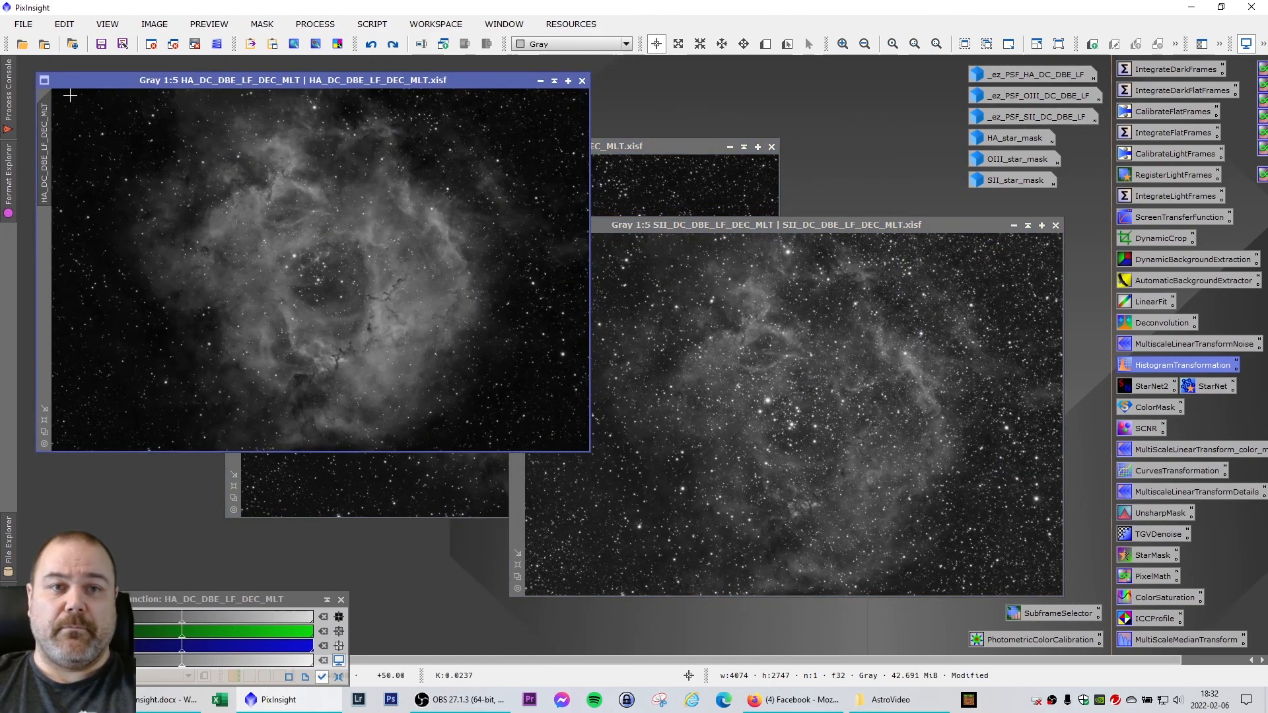
{"action": "right_click", "coordinate": [44, 125]}
{"action": "left_click", "coordinate": [135, 178]}
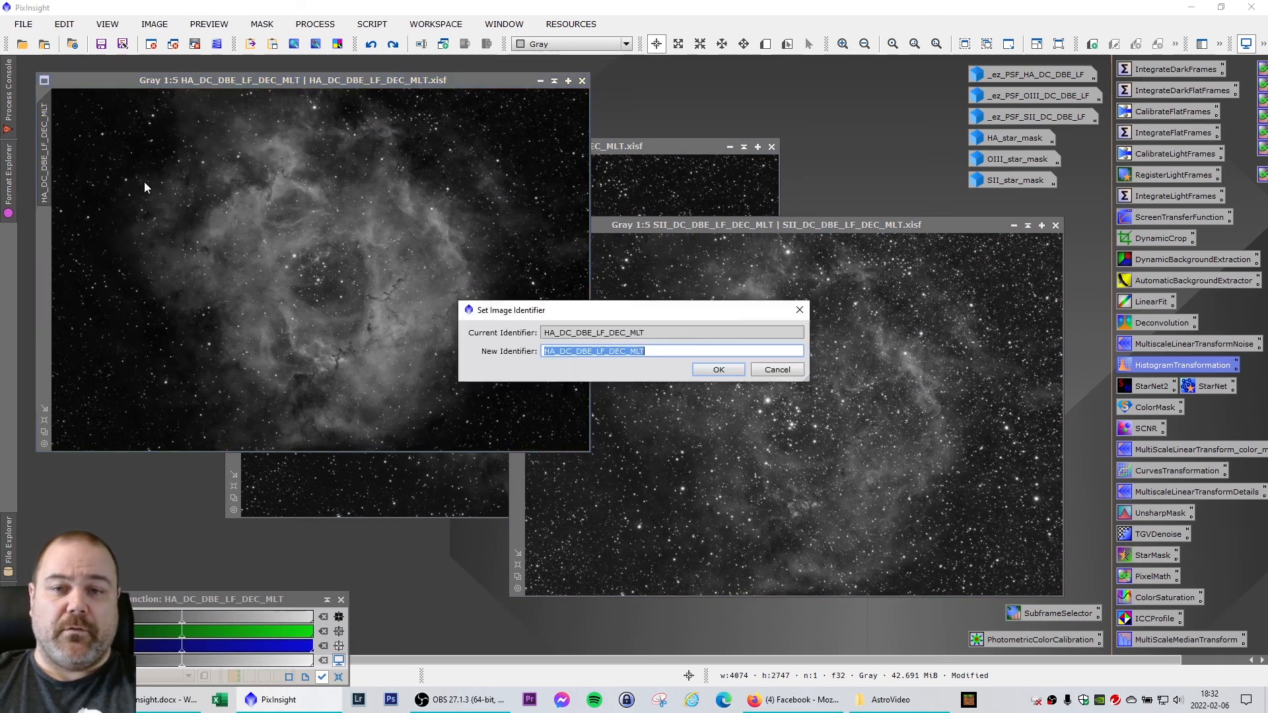
{"action": "key", "text": "End"}
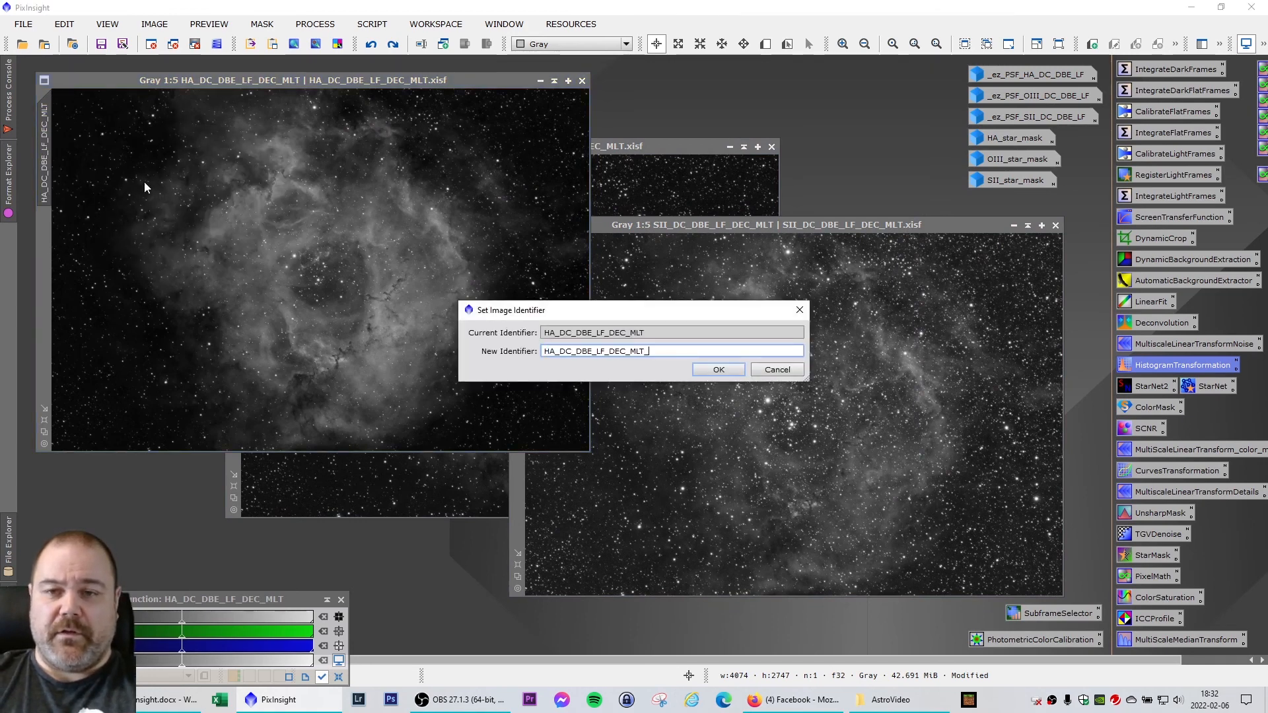
{"action": "type", "text": "_"}
{"action": "type", "text": "HT"}
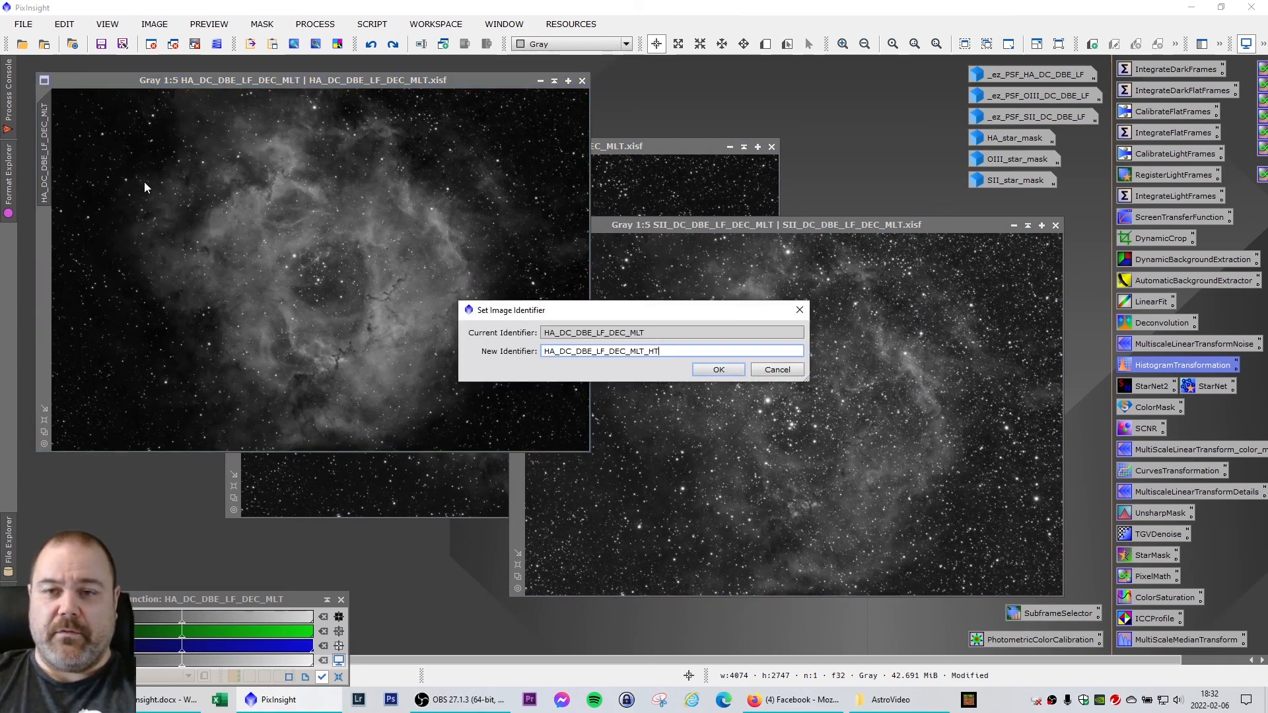
{"action": "key", "text": "Return"}
Save the stretched HA image as HA_DC_DBE_LF_DEC_MLT_HT.xisf in the linear folder, accepting the XISF options
{"action": "left_click", "coordinate": [23, 24]}
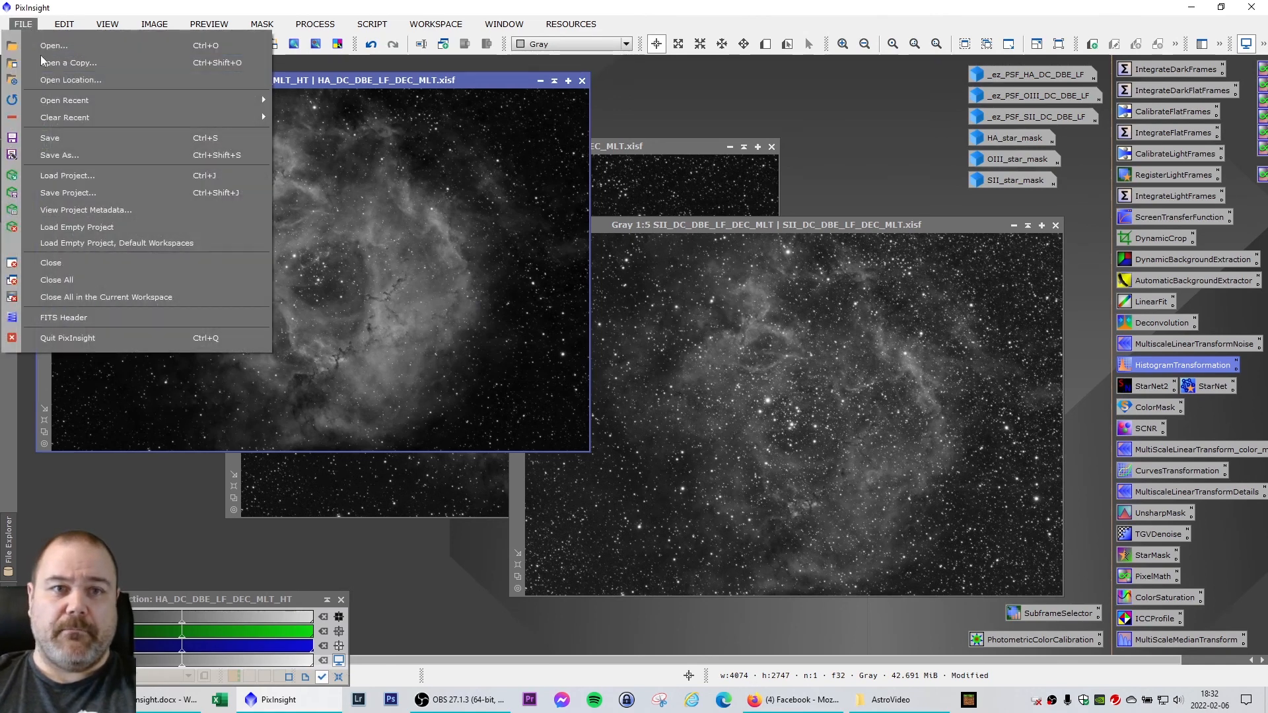
{"action": "left_click", "coordinate": [54, 147]}
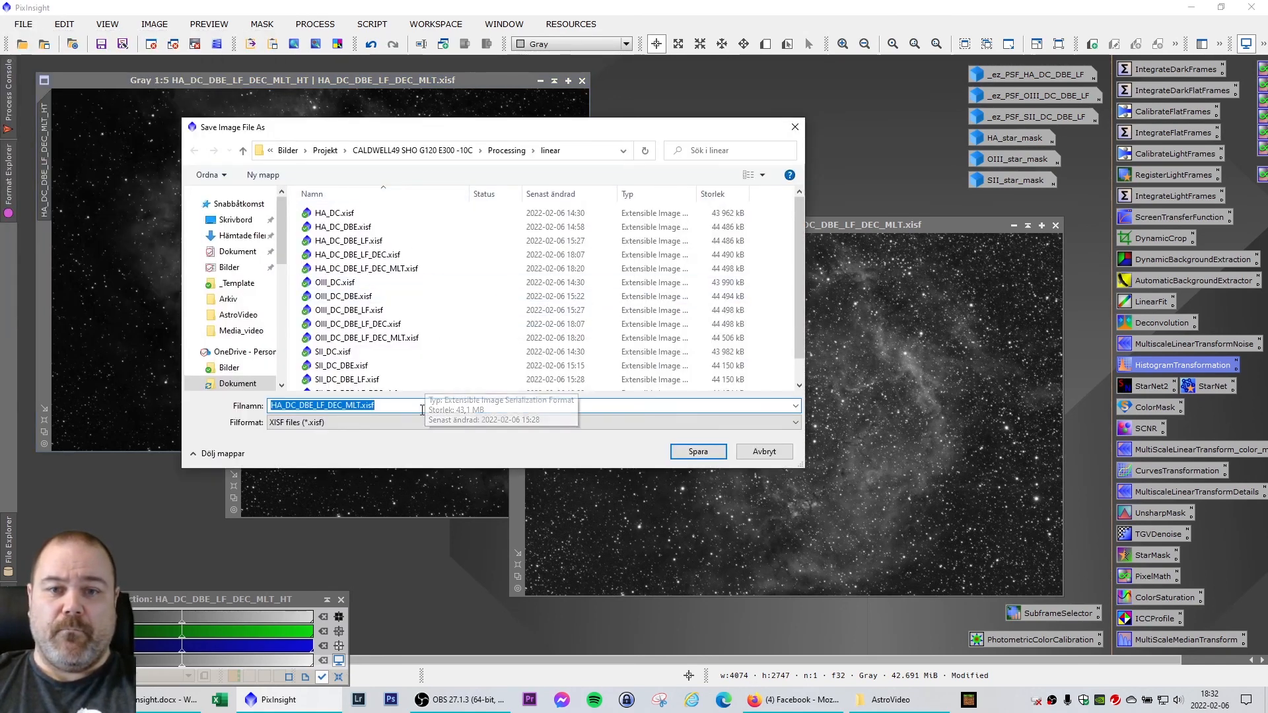
{"action": "left_click", "coordinate": [408, 396]}
{"action": "key", "text": "Left"}
{"action": "key", "text": "Left"}
{"action": "key", "text": "Left"}
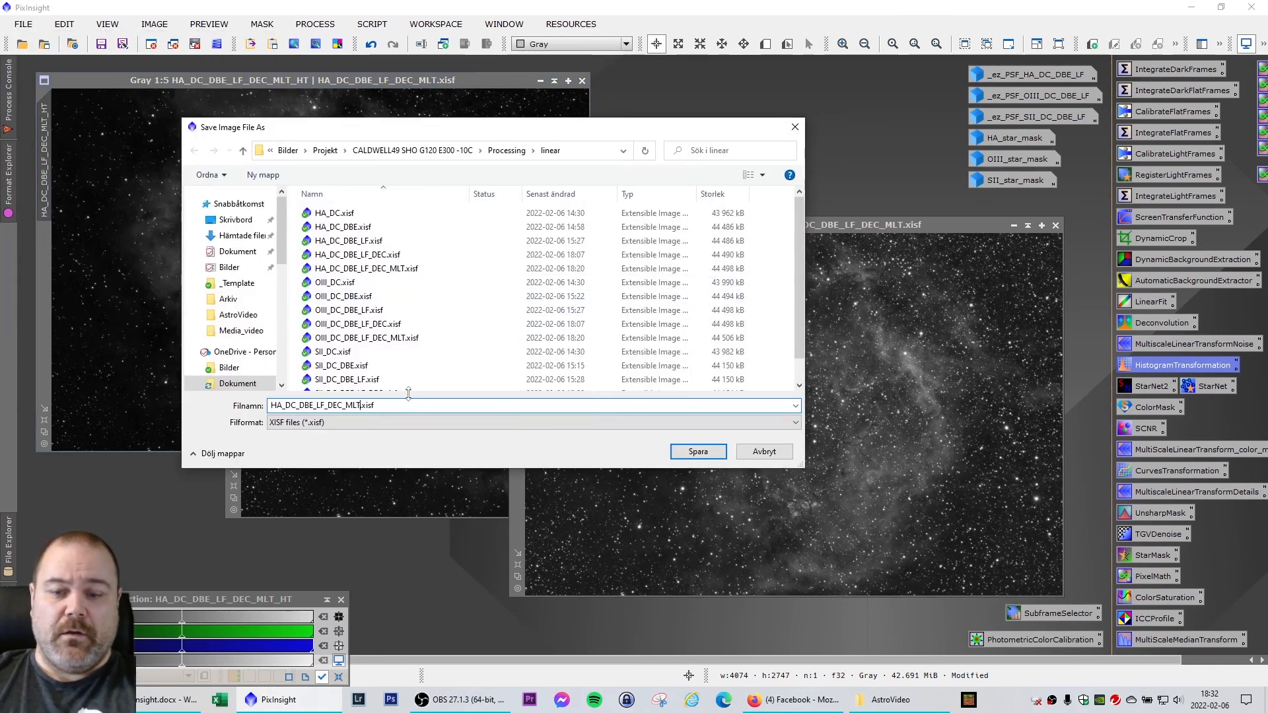
{"action": "type", "text": "_HT"}
{"action": "key", "text": "Return"}
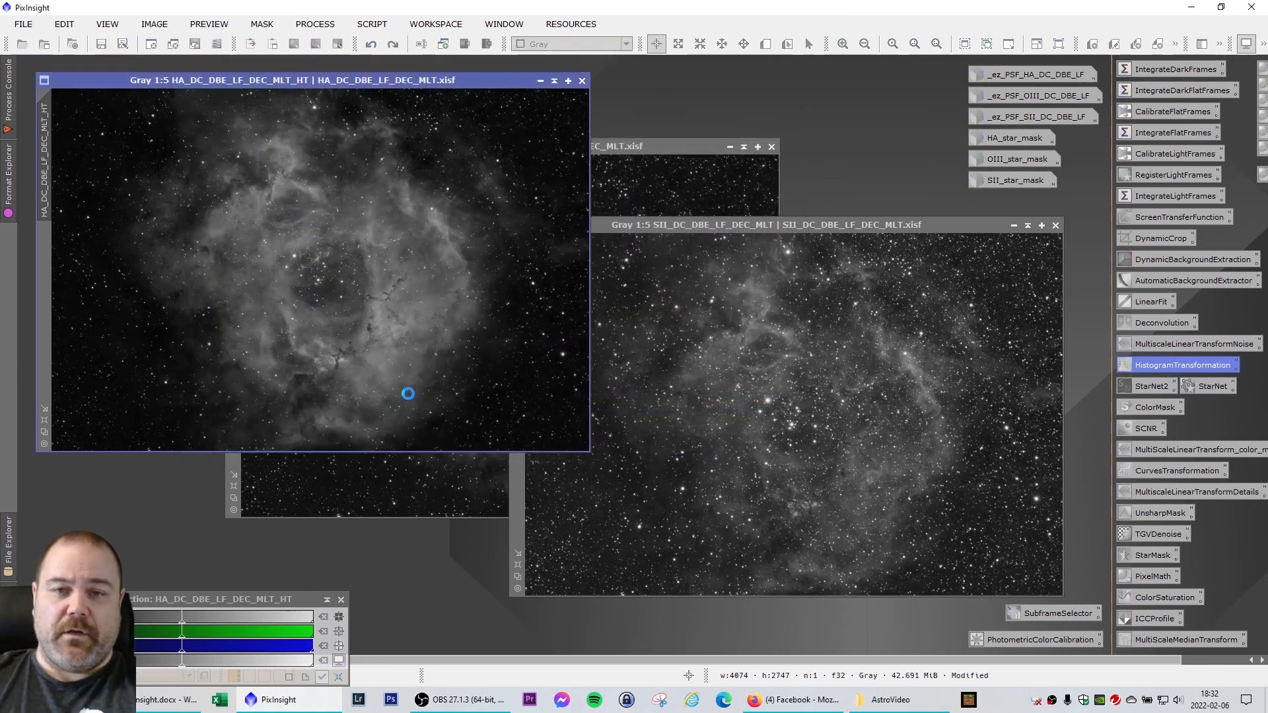
{"action": "left_click", "coordinate": [654, 519]}
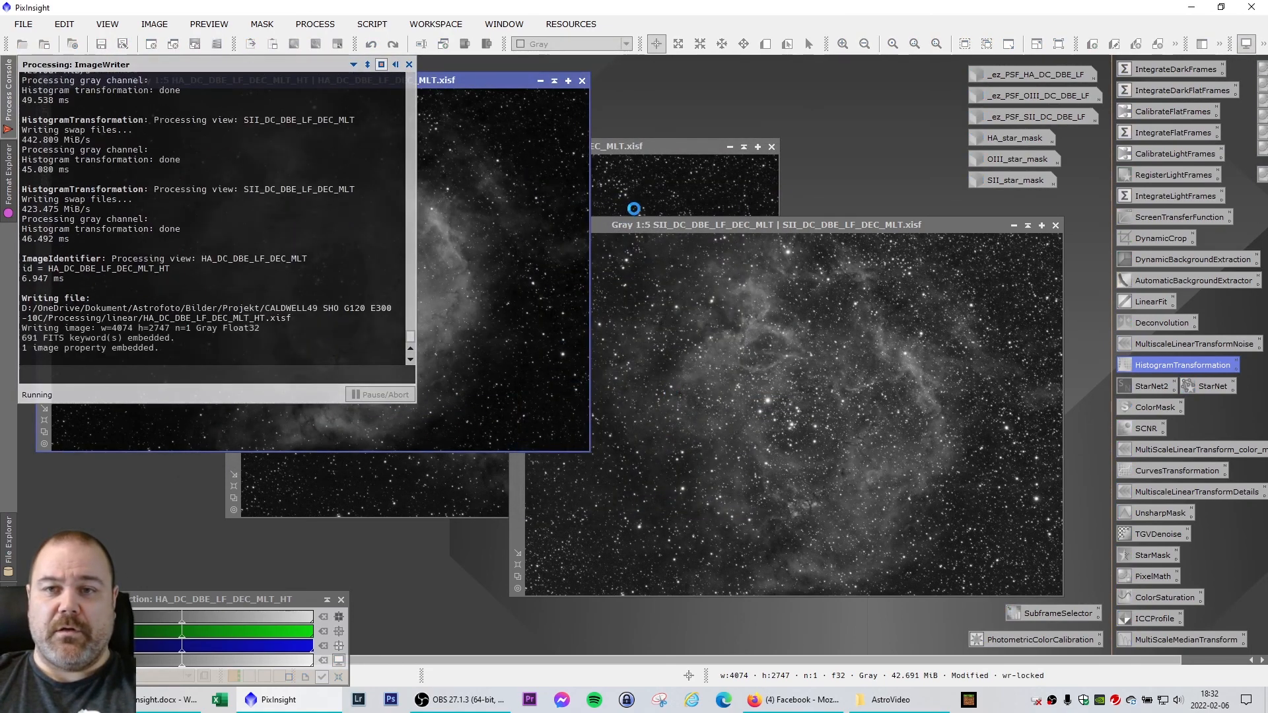
Bring the OIII image to the front and change its identifier to OIII_DC_DBE_LF_DEC_MLT_HT
{"action": "left_click", "coordinate": [615, 150]}
{"action": "left_click_drag", "start_coordinate": [615, 150], "coordinate": [556, 160]}
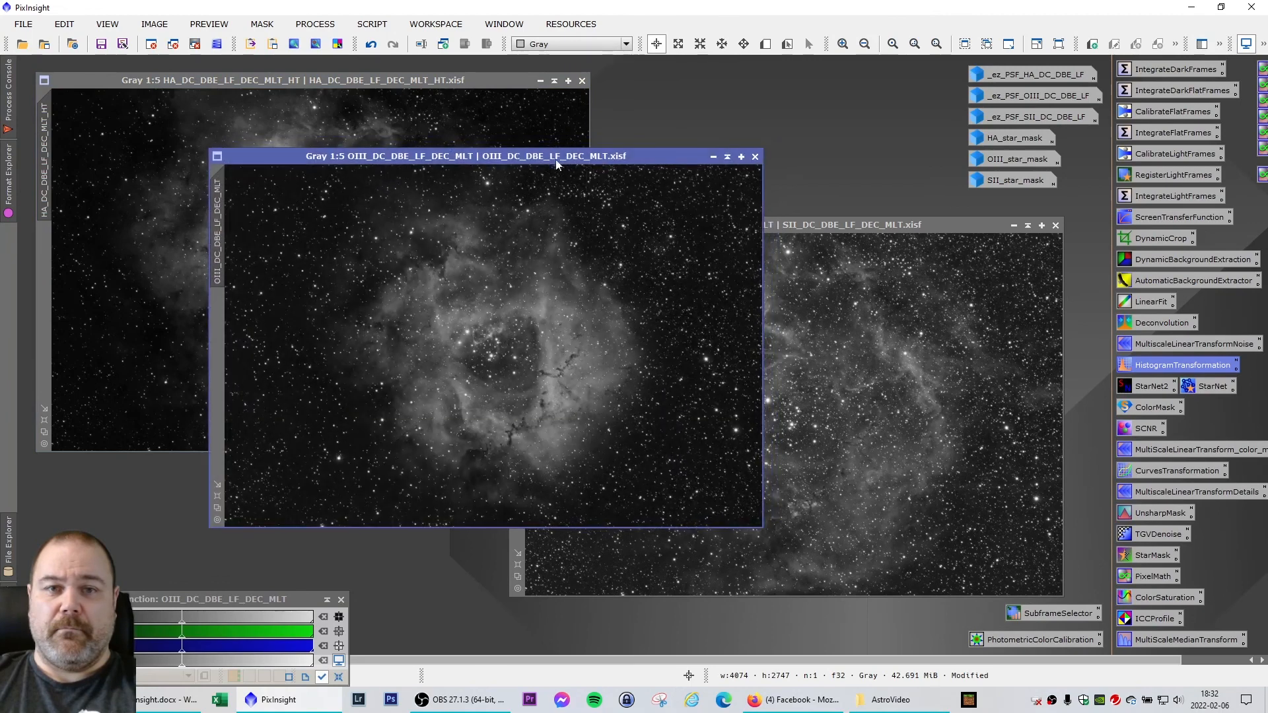
{"action": "right_click", "coordinate": [221, 223]}
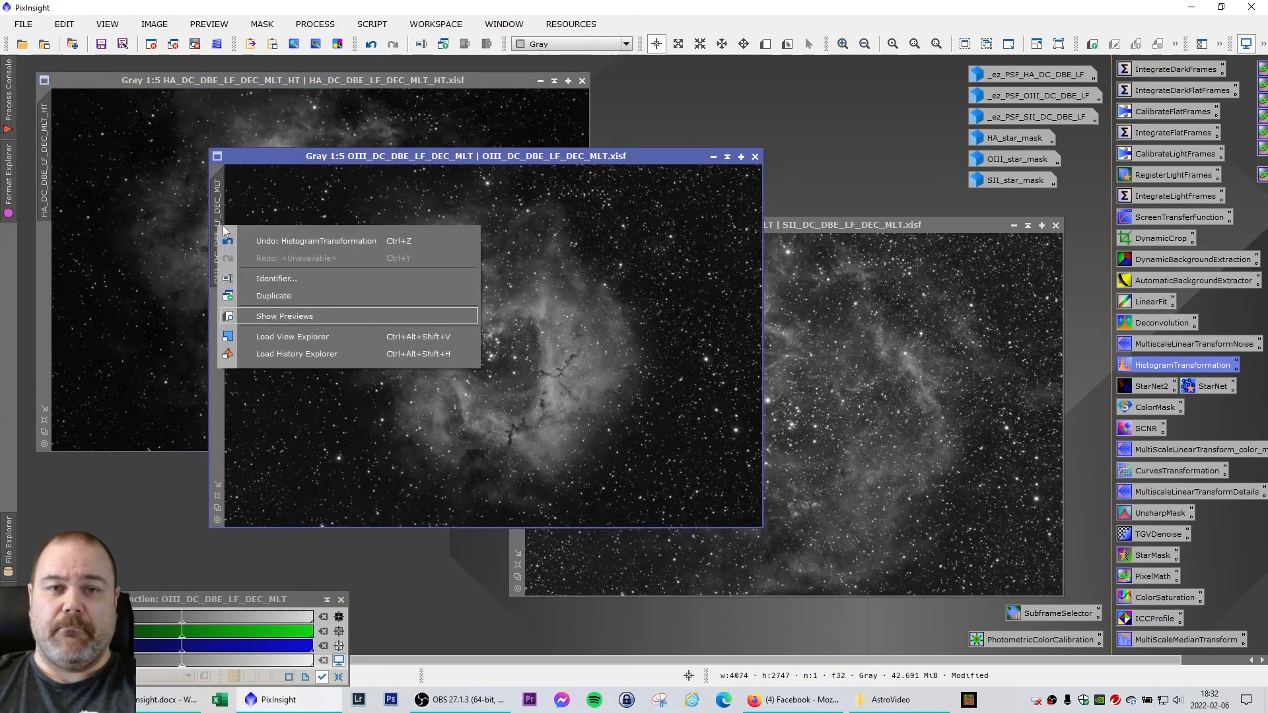
{"action": "left_click", "coordinate": [280, 269]}
{"action": "key", "text": "End"}
{"action": "type", "text": "_H"}
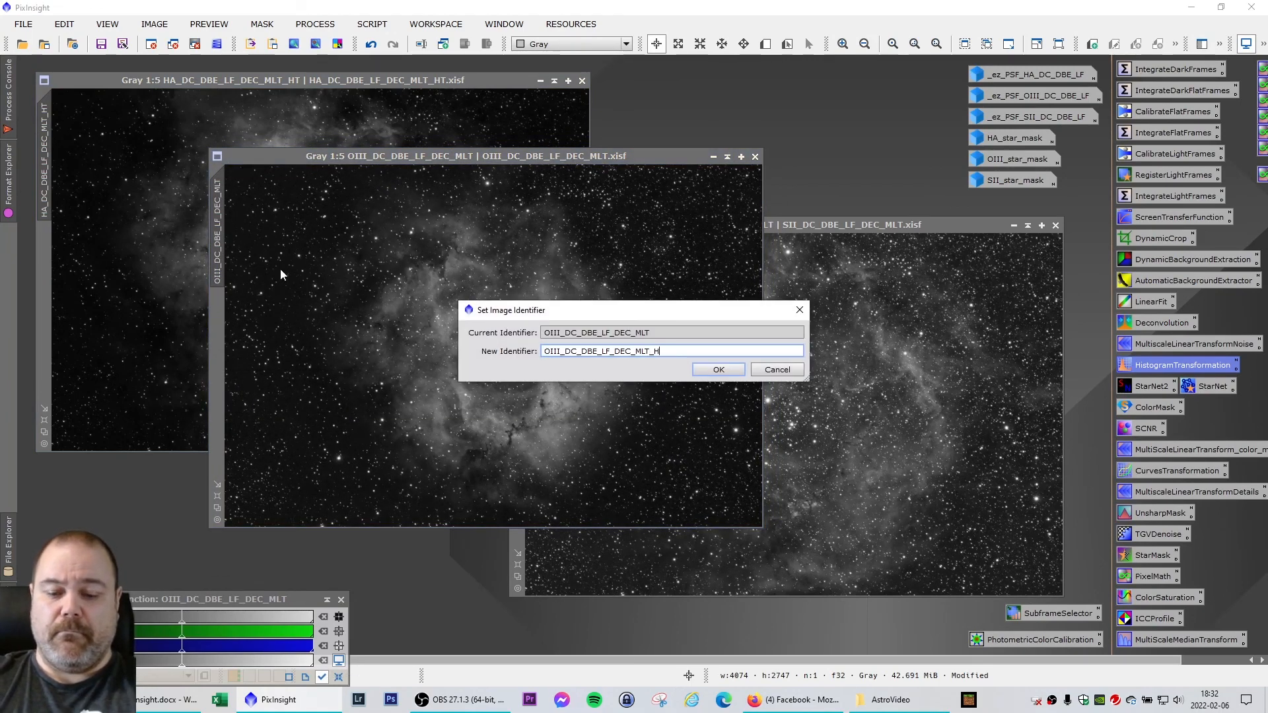
{"action": "type", "text": "T"}
{"action": "key", "text": "Return"}
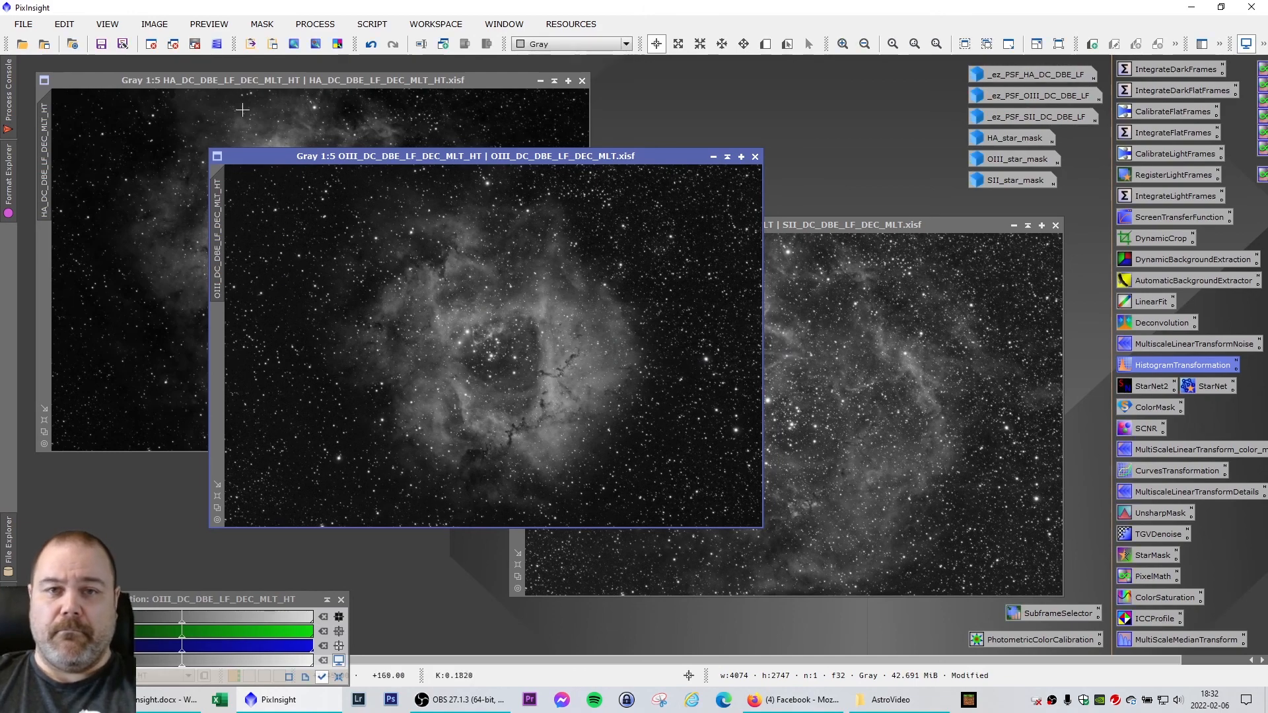
Save the stretched OIII image as OIII_DC_DBE_LF_DEC_MLT_HT.xisf in the linear folder with 32-bit IEEE 754 floating point samples
{"action": "left_click", "coordinate": [23, 23]}
{"action": "left_click", "coordinate": [75, 158]}
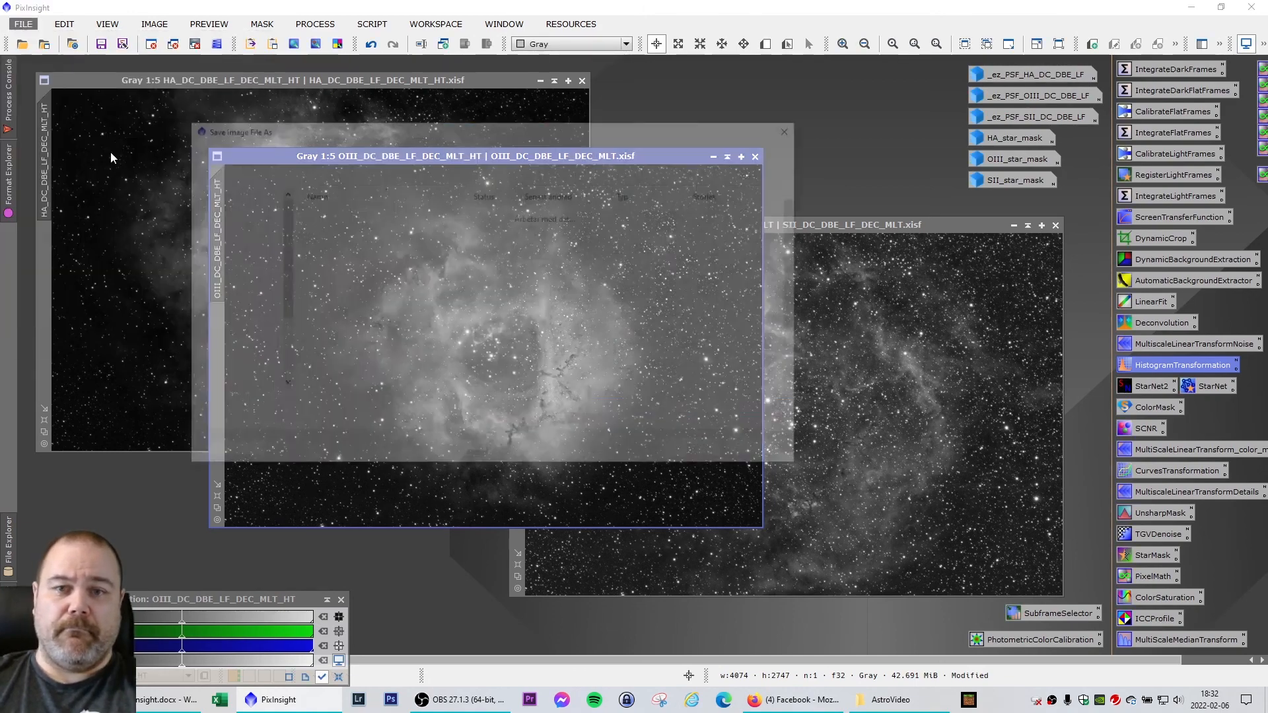
{"action": "key", "text": "End"}
{"action": "key", "text": "Left"}
{"action": "key", "text": "Left"}
{"action": "key", "text": "Left"}
{"action": "key", "text": "Left"}
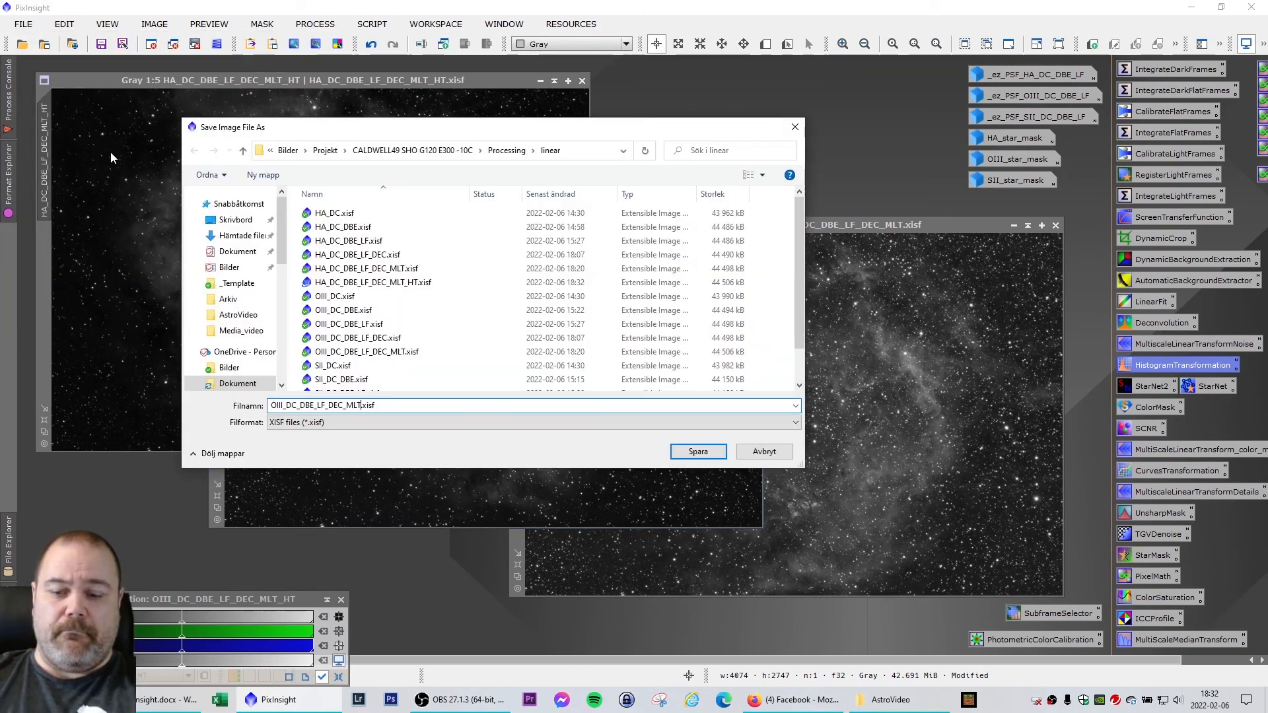
{"action": "type", "text": "_HT"}
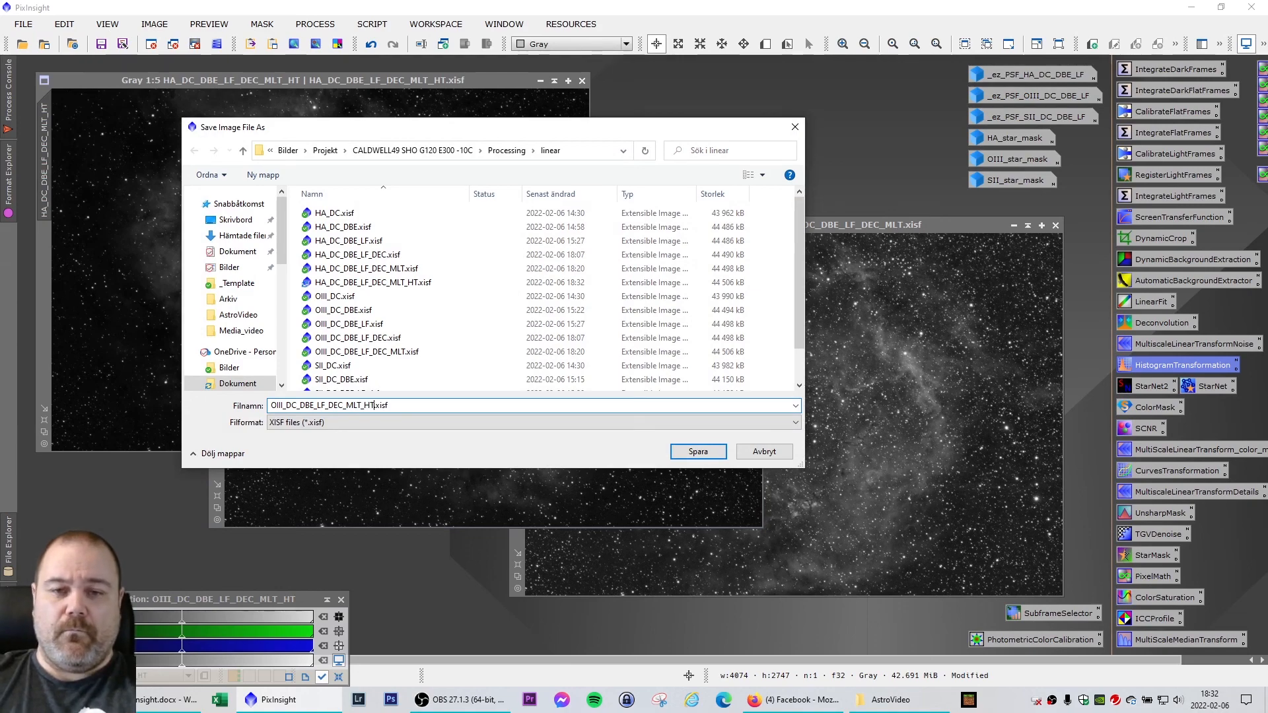
{"action": "key", "text": "Return"}
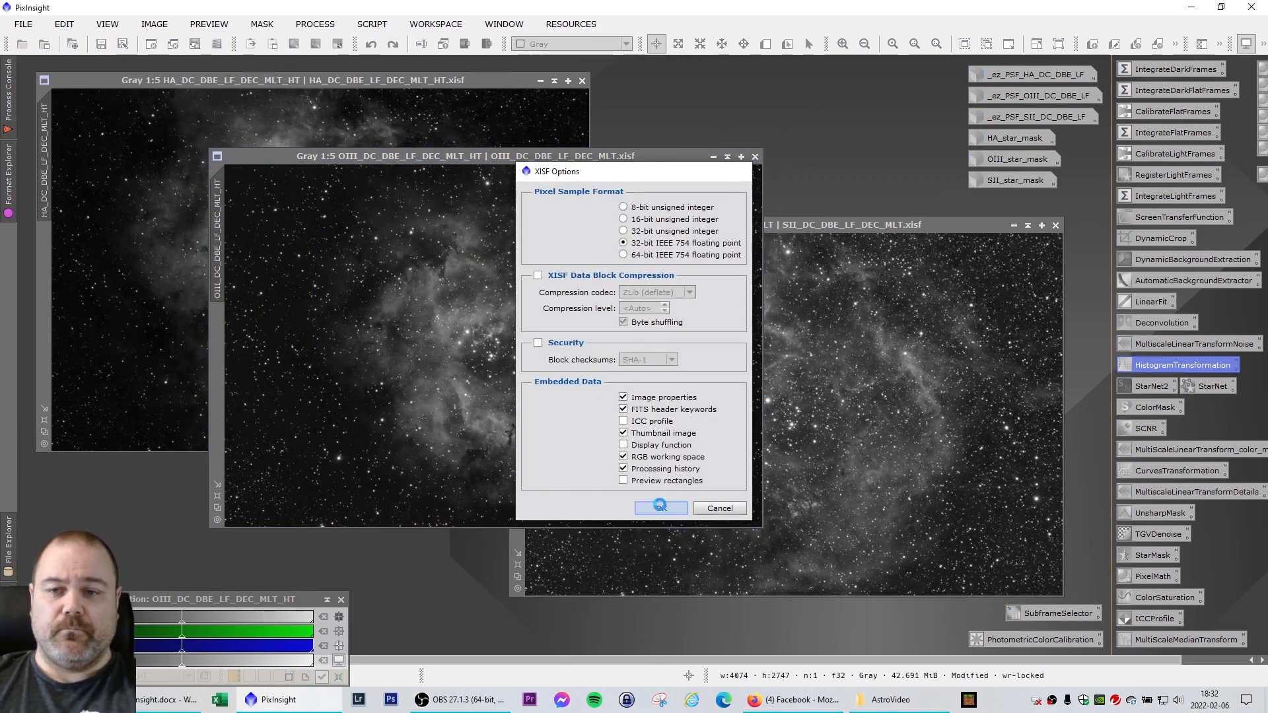
{"action": "left_click", "coordinate": [661, 508]}
Bring the SII image to the front and change its identifier to SII_DC_DBE_LF_DEC_MLT_HT
{"action": "left_click", "coordinate": [807, 226]}
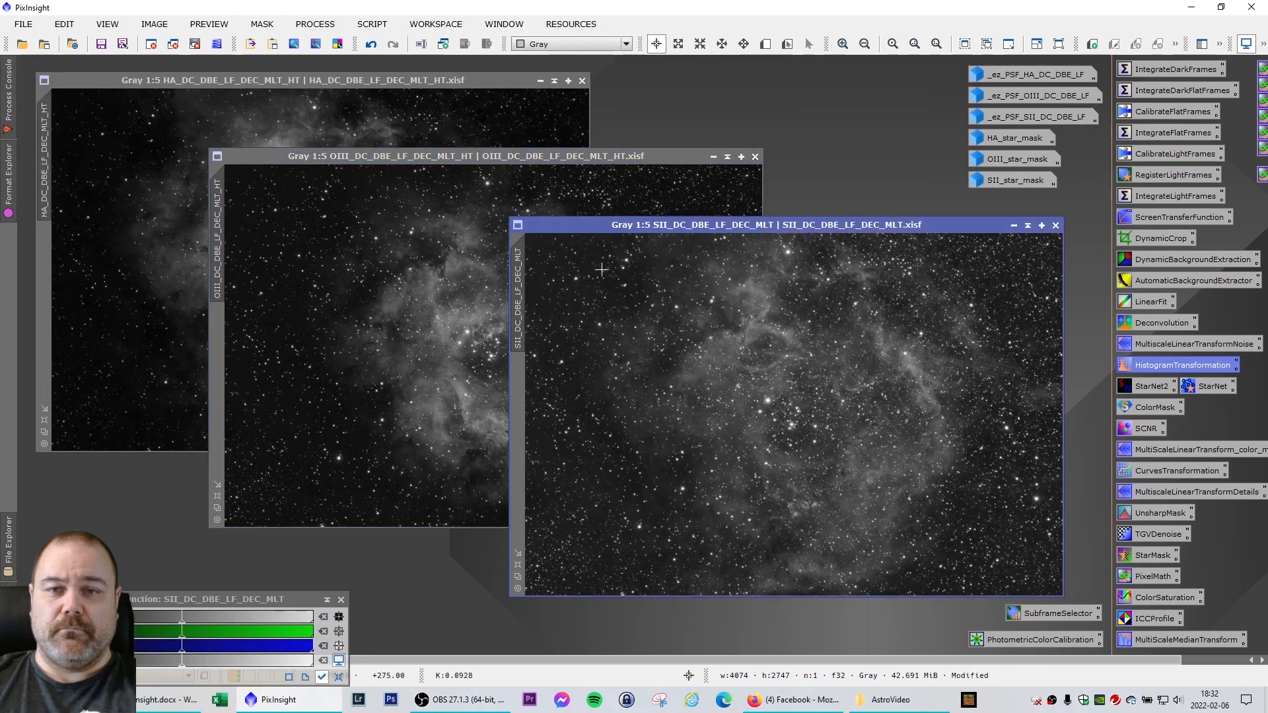
{"action": "right_click", "coordinate": [522, 295]}
{"action": "left_click", "coordinate": [576, 340]}
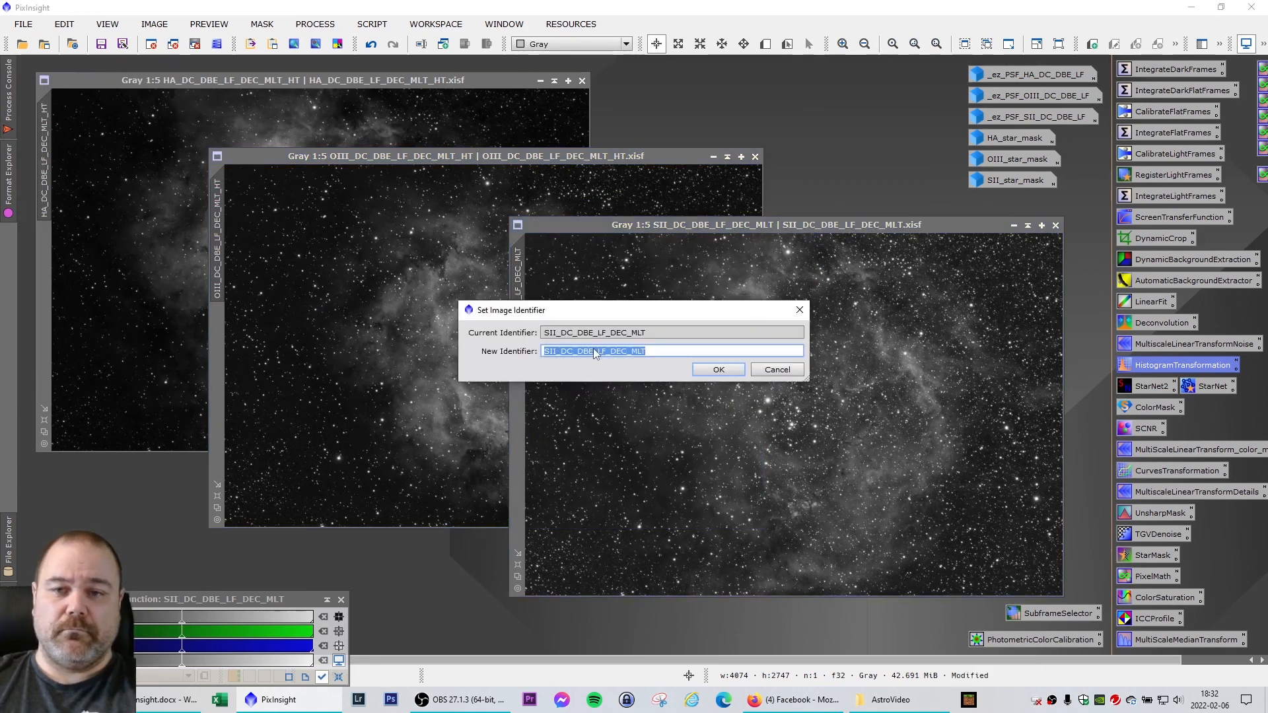
{"action": "key", "text": "End"}
{"action": "key", "text": "Return"}
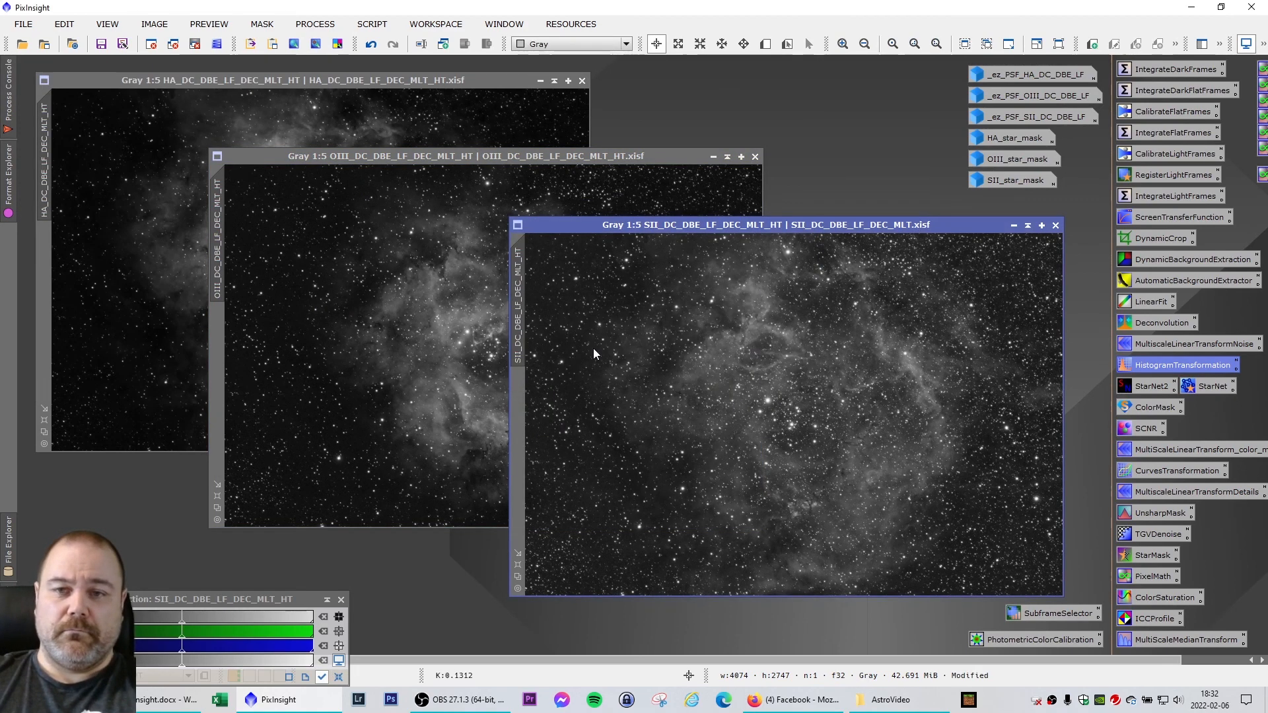
Save the stretched SII image as SII_DC_DBE_LF_DEC_MLT_HT.xisf in the linear folder, accepting the XISF options
{"action": "left_click", "coordinate": [22, 24]}
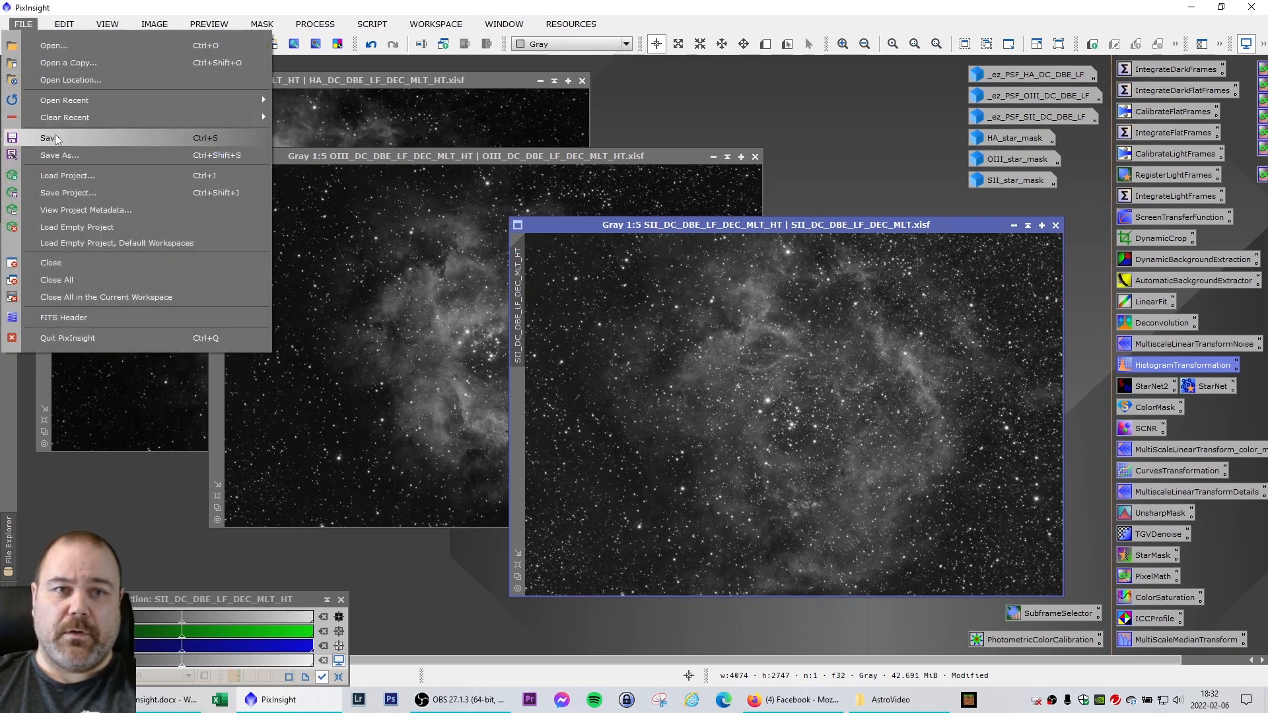
{"action": "left_click", "coordinate": [58, 154]}
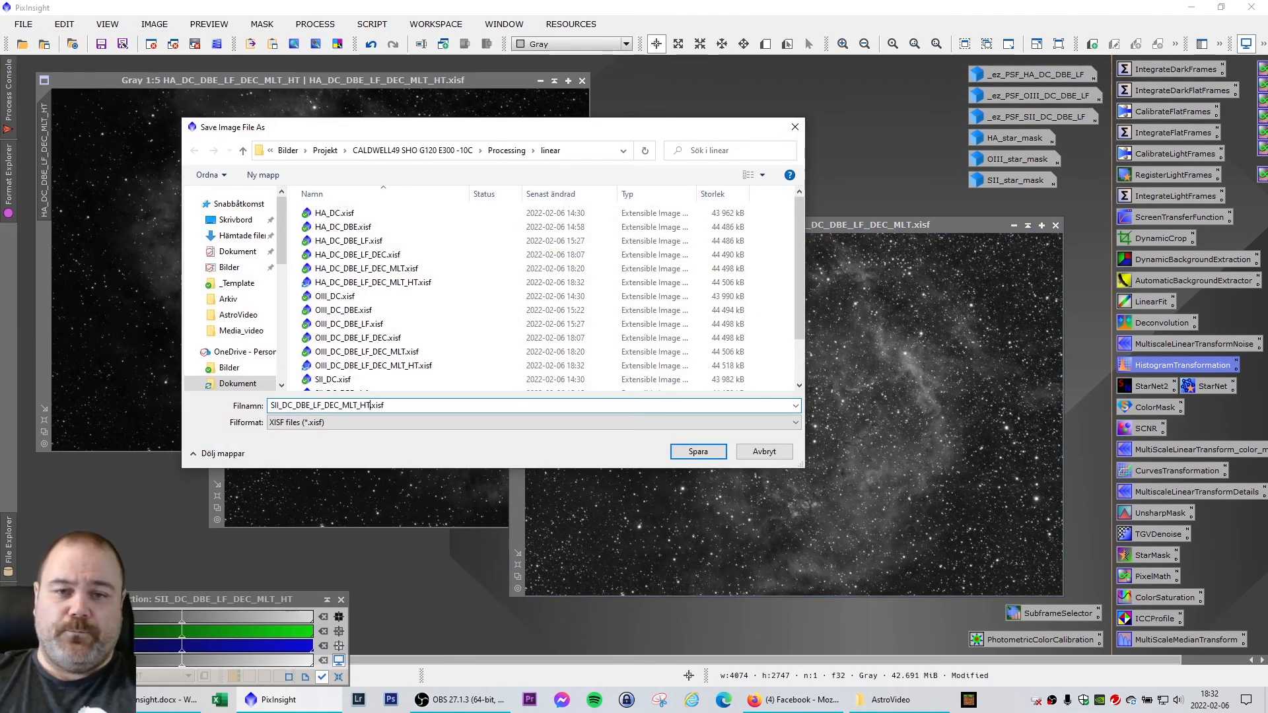
{"action": "key", "text": "Return"}
{"action": "left_click", "coordinate": [661, 508]}
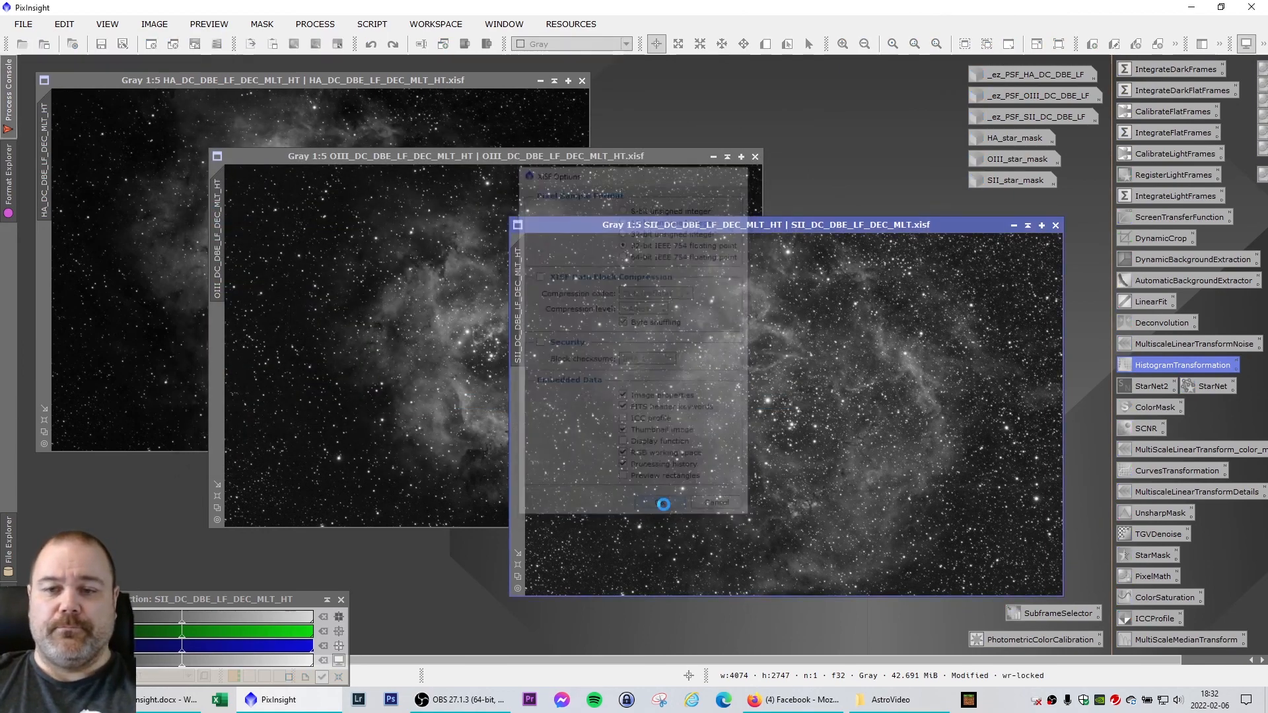